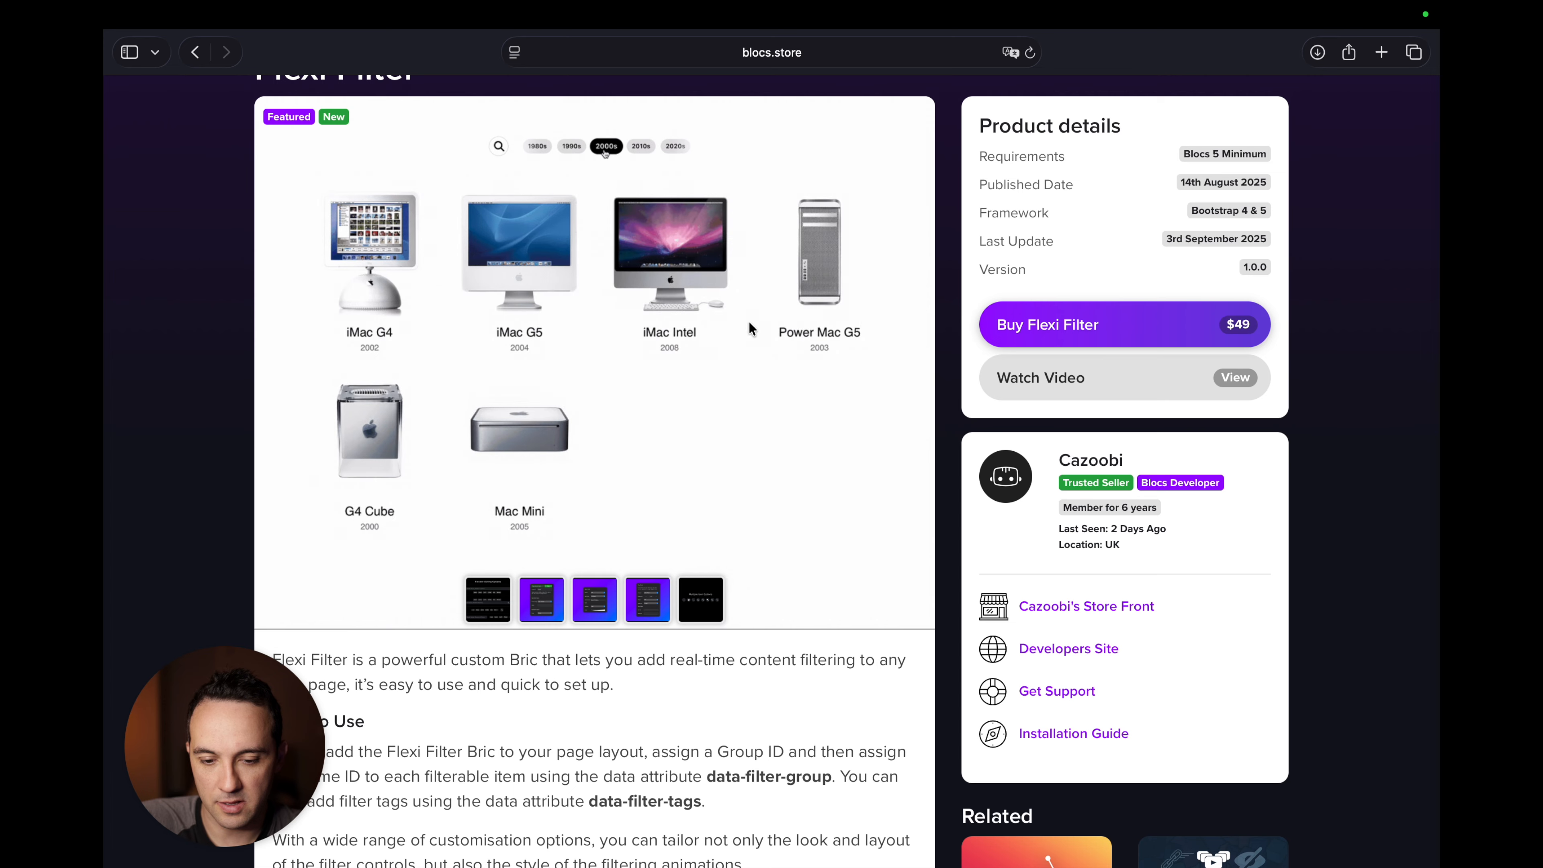
Examine the Flexi Filter product page and the Shopping template's shop page with its shirt grid and colour filters, and close the browser window.
scroll(754, 467, down, 3)
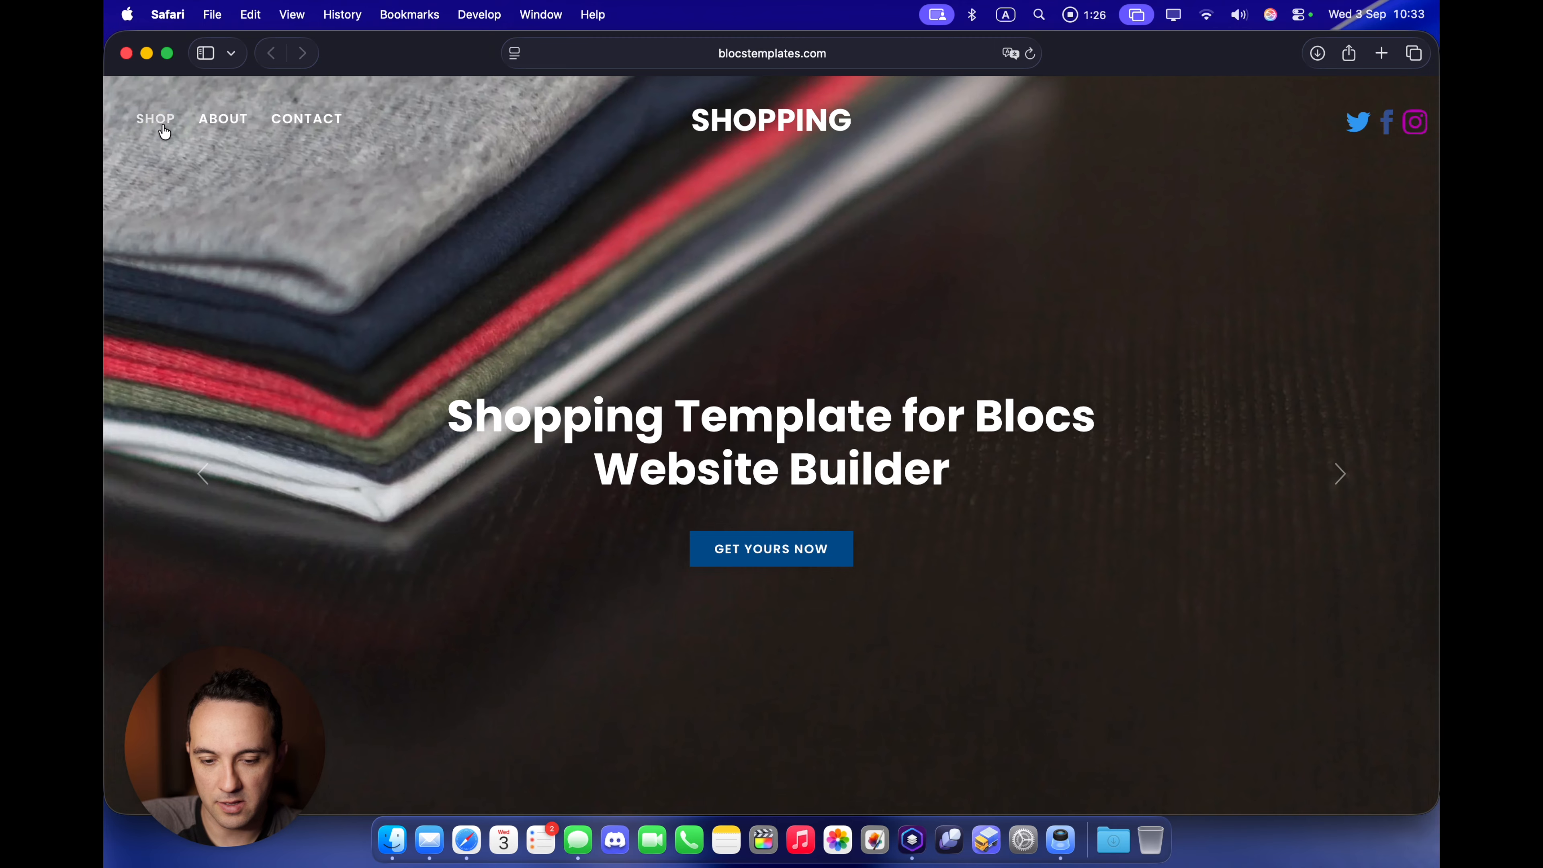
click(156, 115)
scroll(863, 351, down, 6)
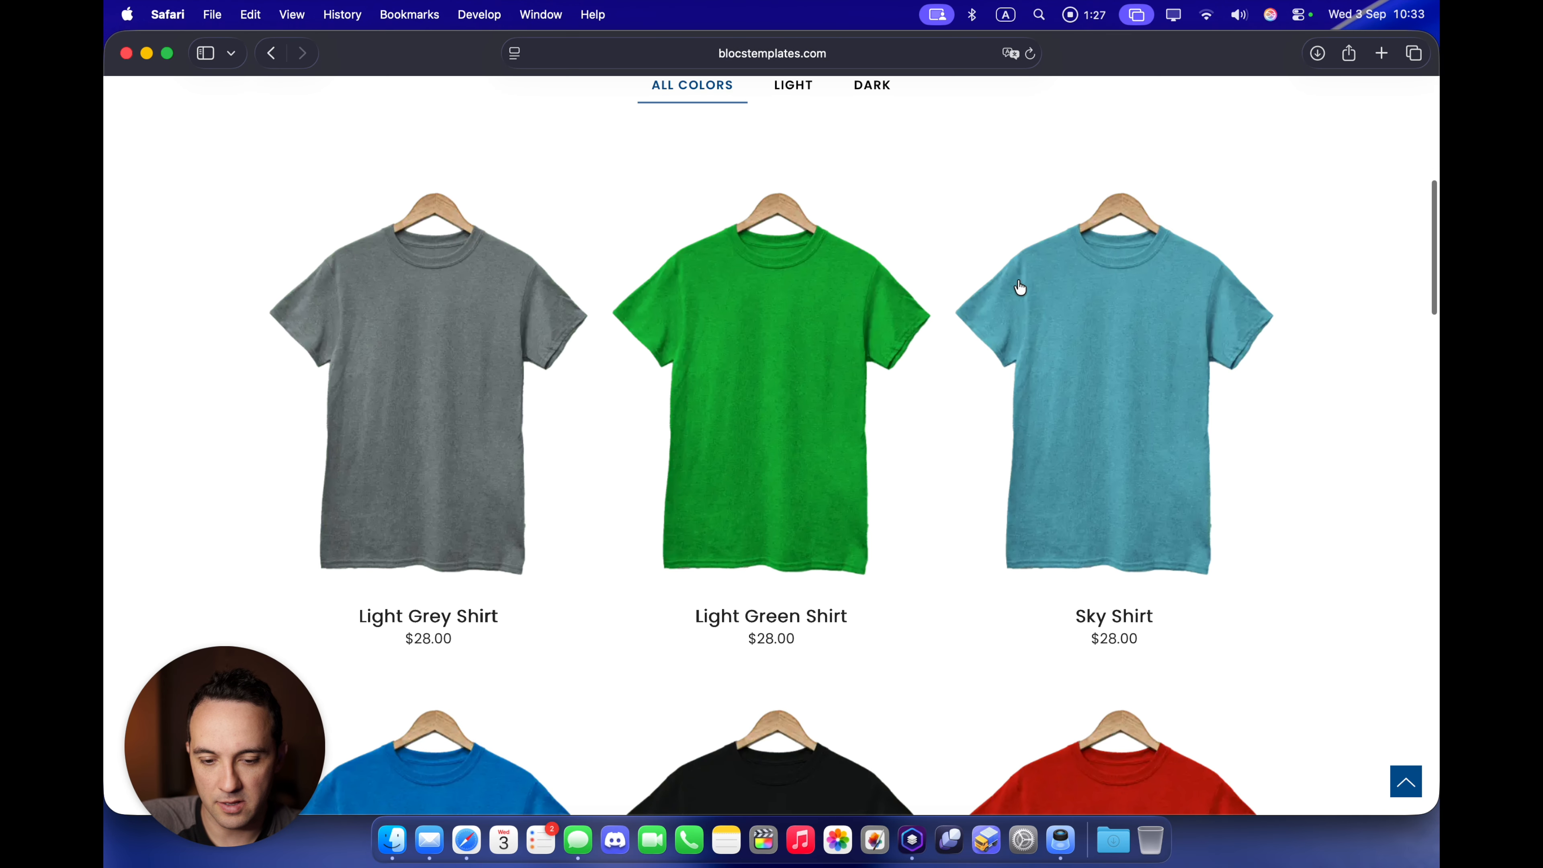
scroll(1310, 377, down, 7)
scroll(1138, 395, up, 2)
scroll(1138, 395, up, 5)
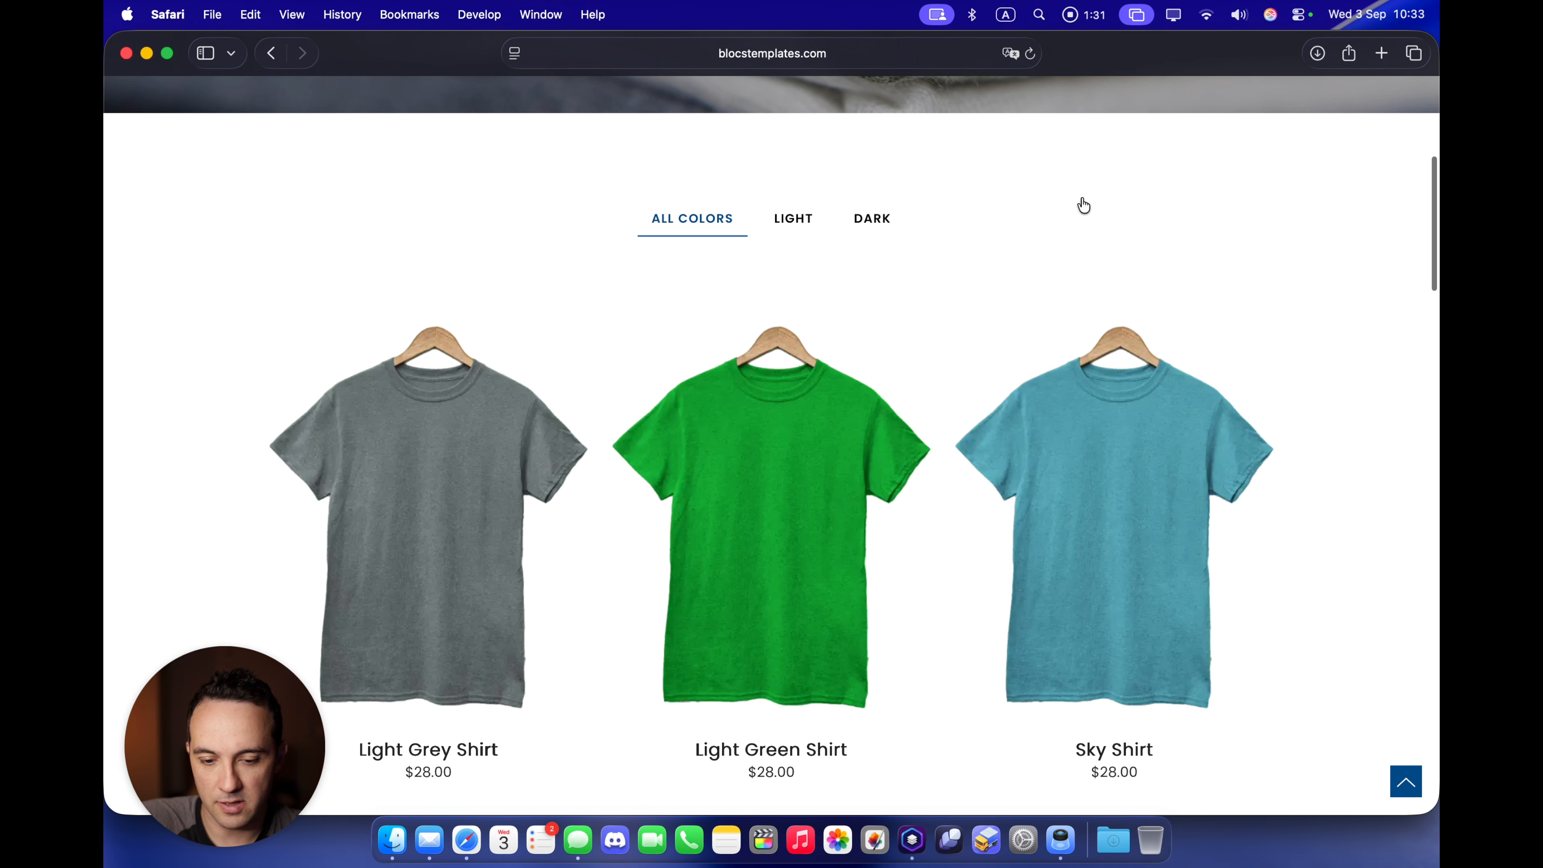
scroll(1084, 206, down, 5)
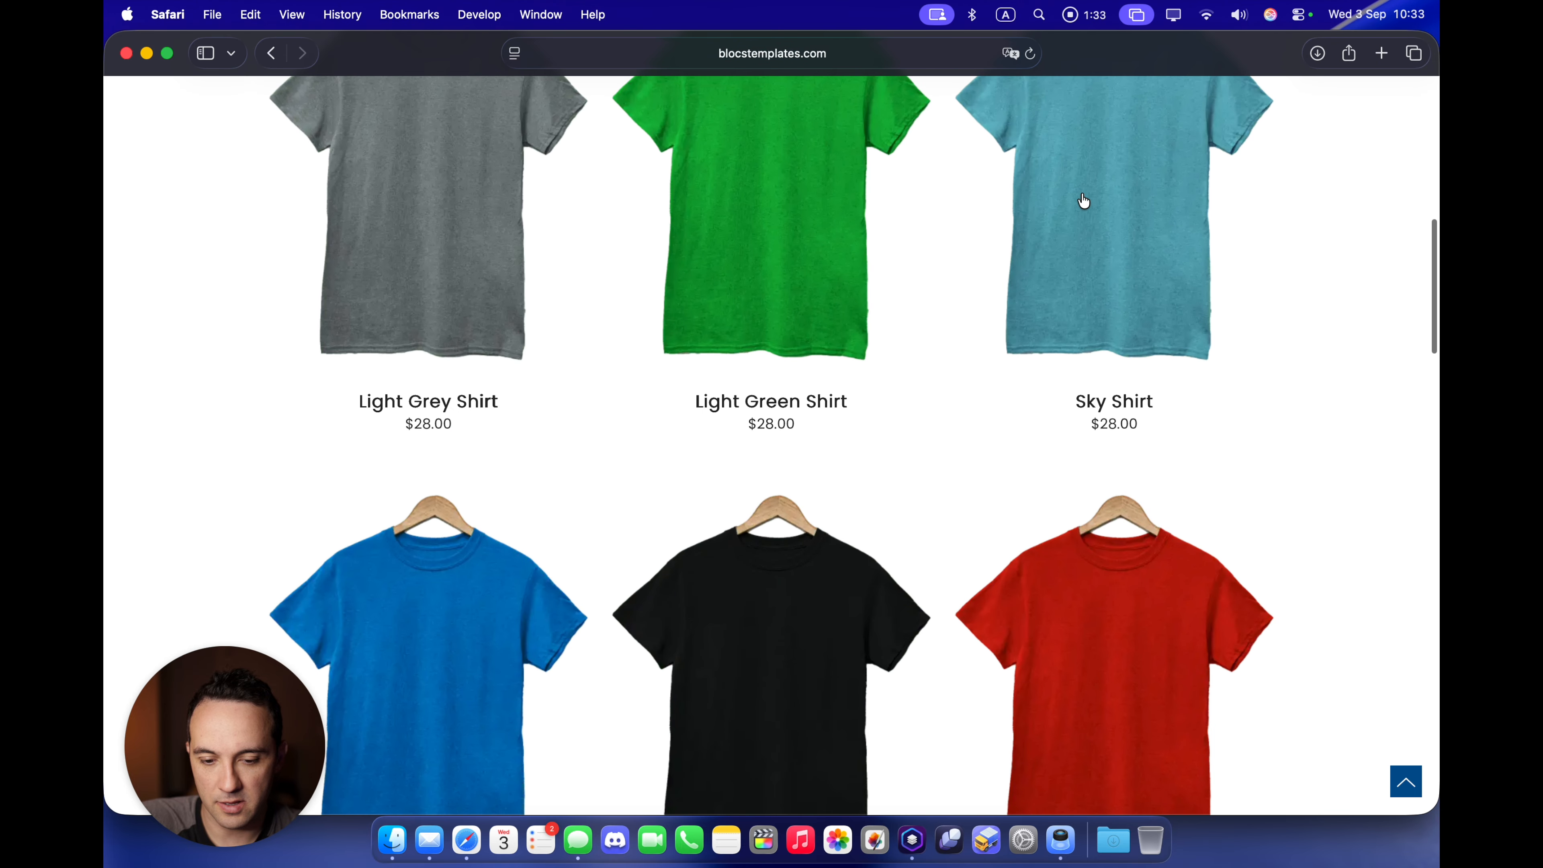
scroll(1084, 201, up, 7)
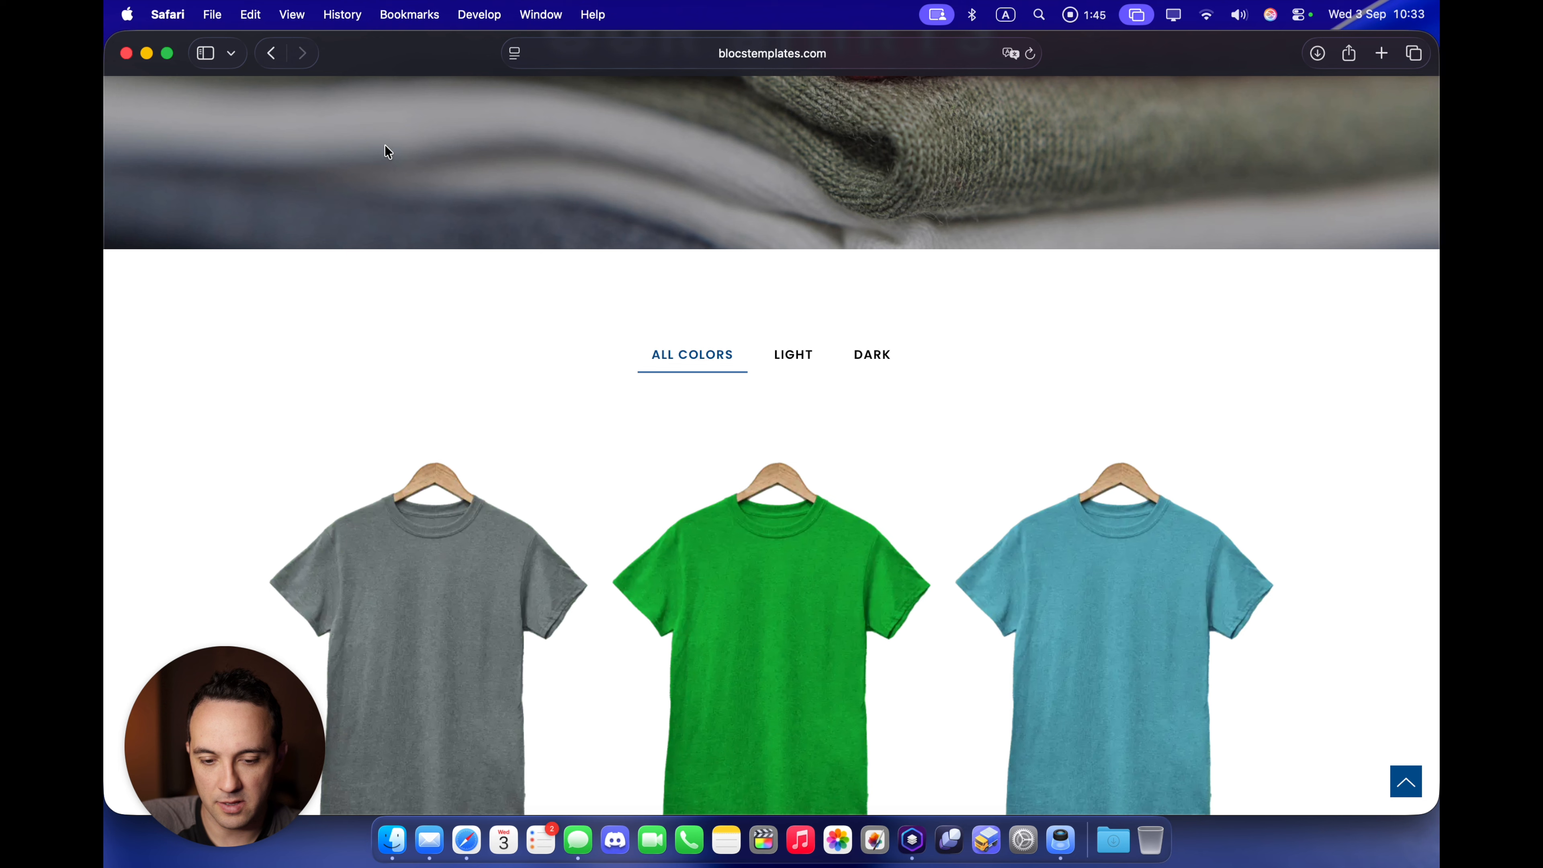
click(126, 53)
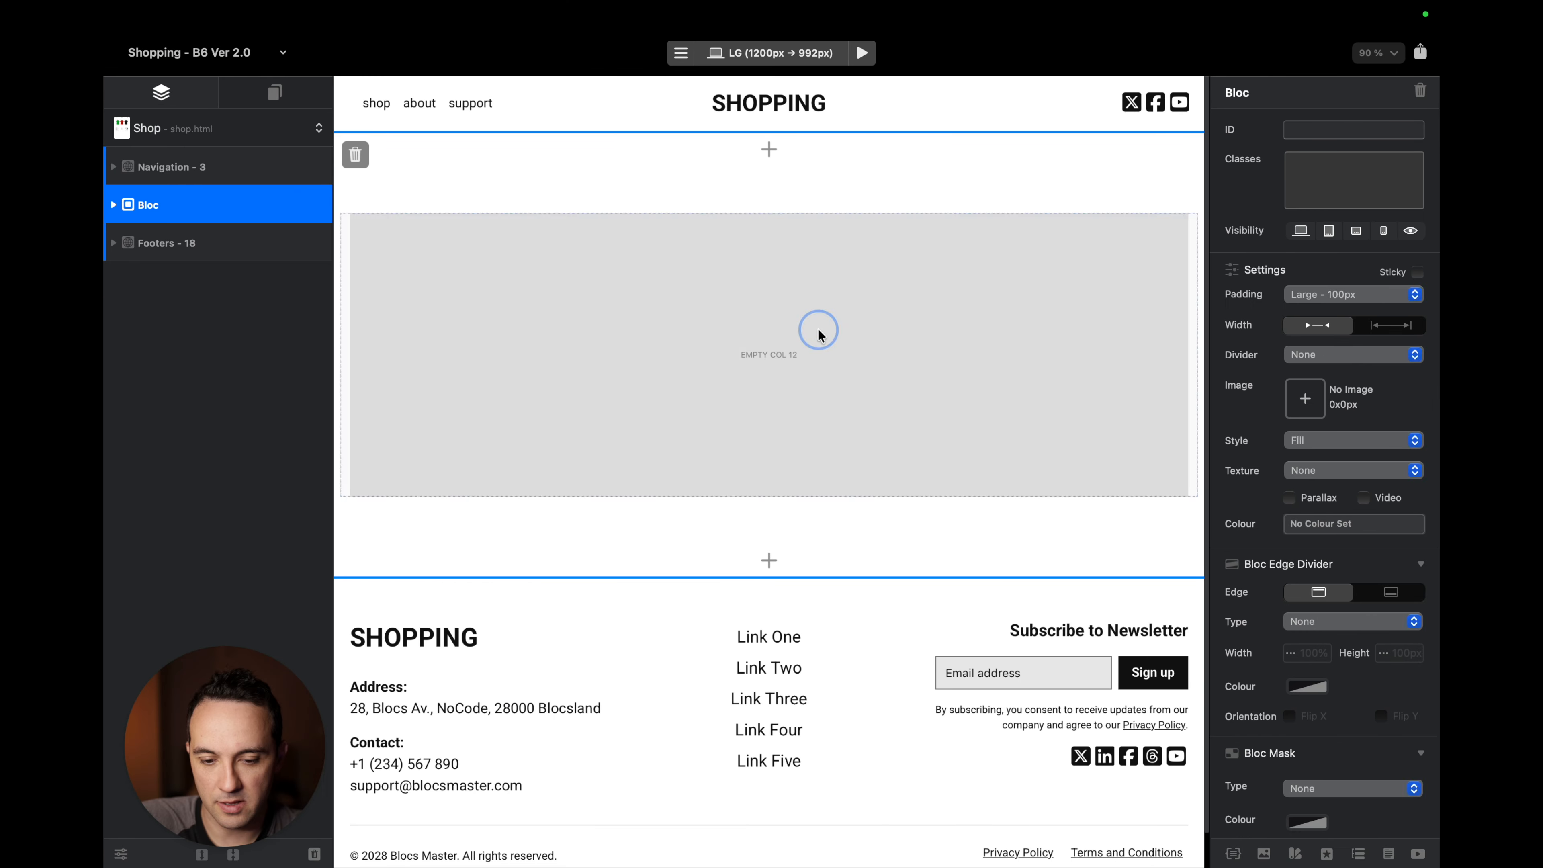
Insert a Flexi Filter bric into the empty column of the Shop page's bloc.
click(815, 334)
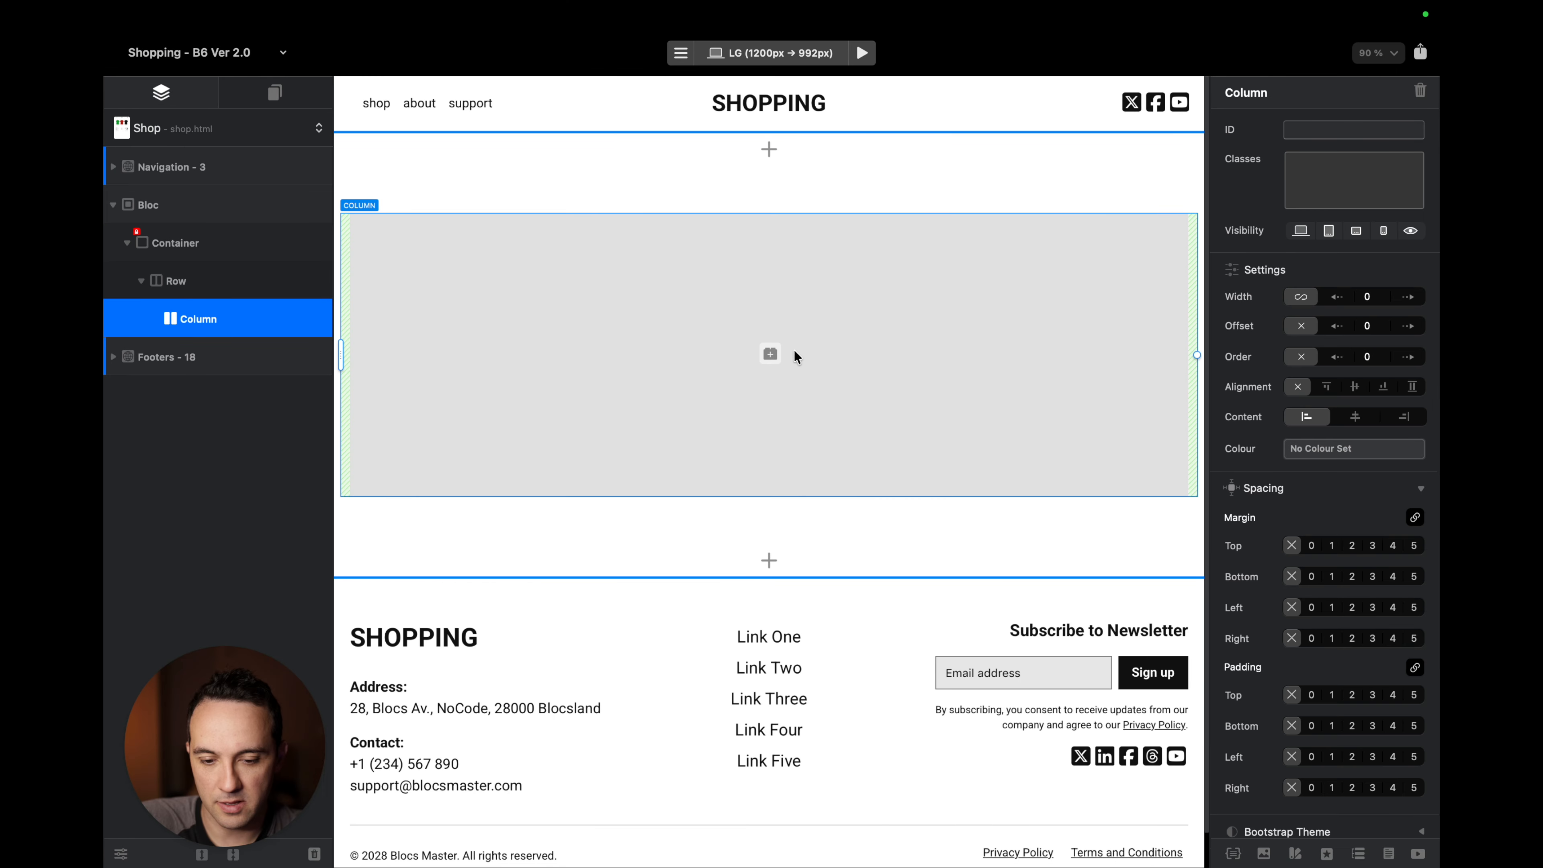
click(769, 356)
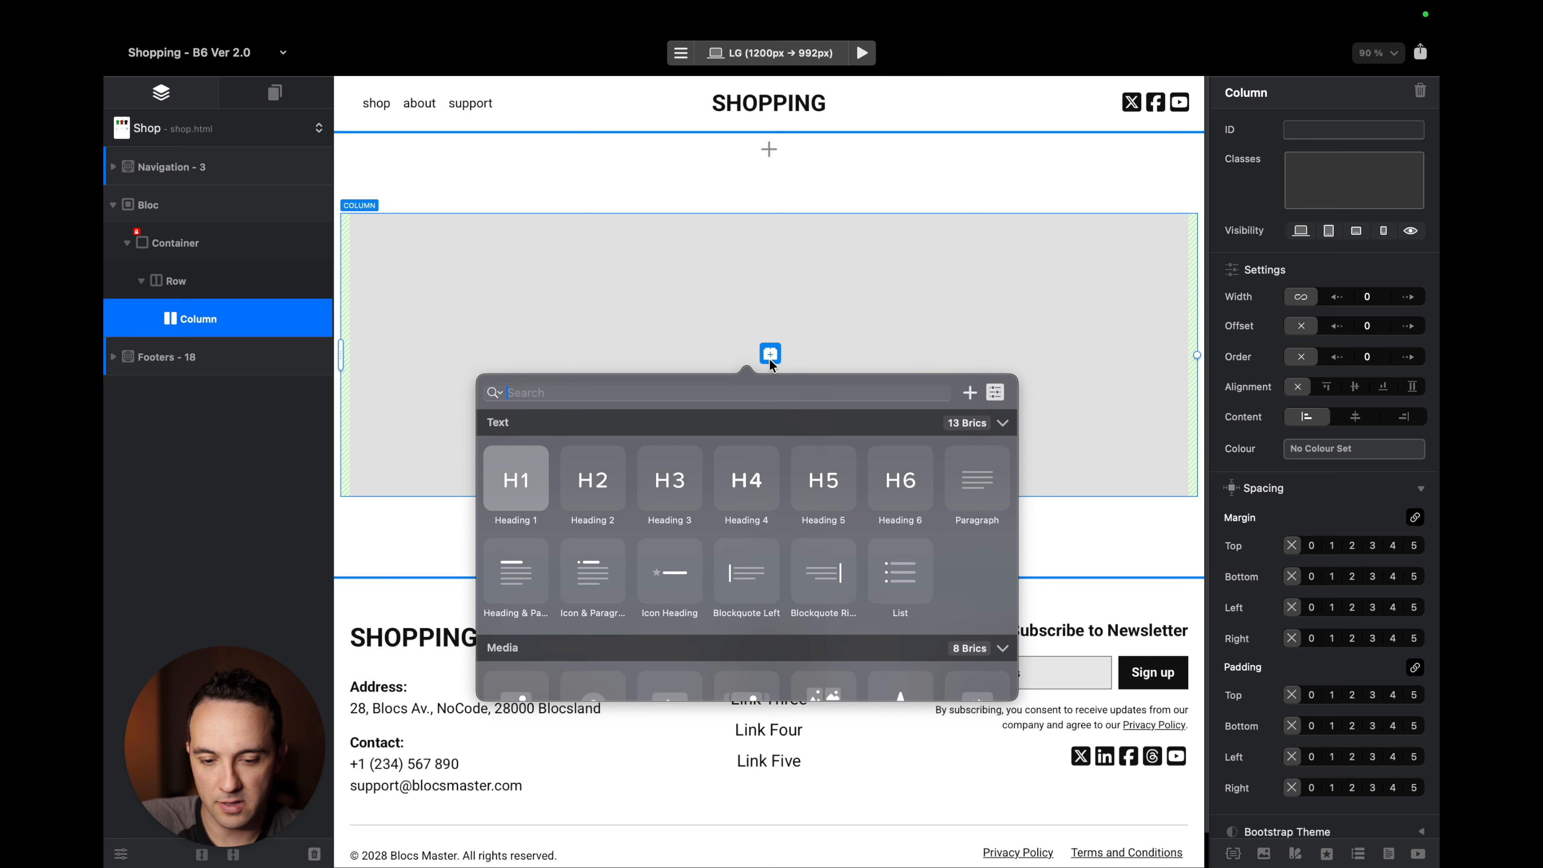
text(flex)
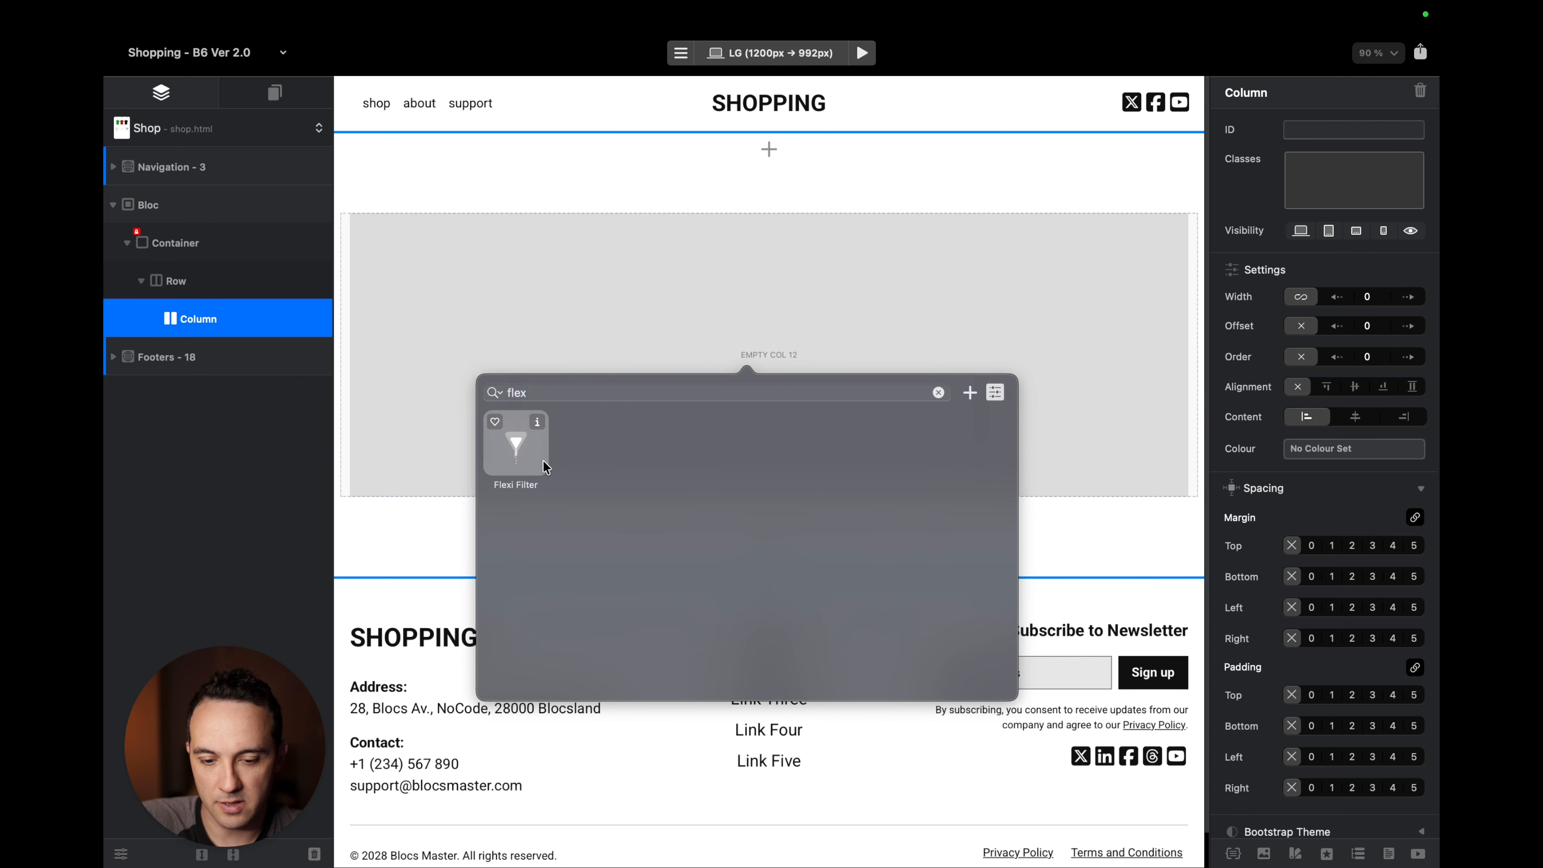
click(521, 454)
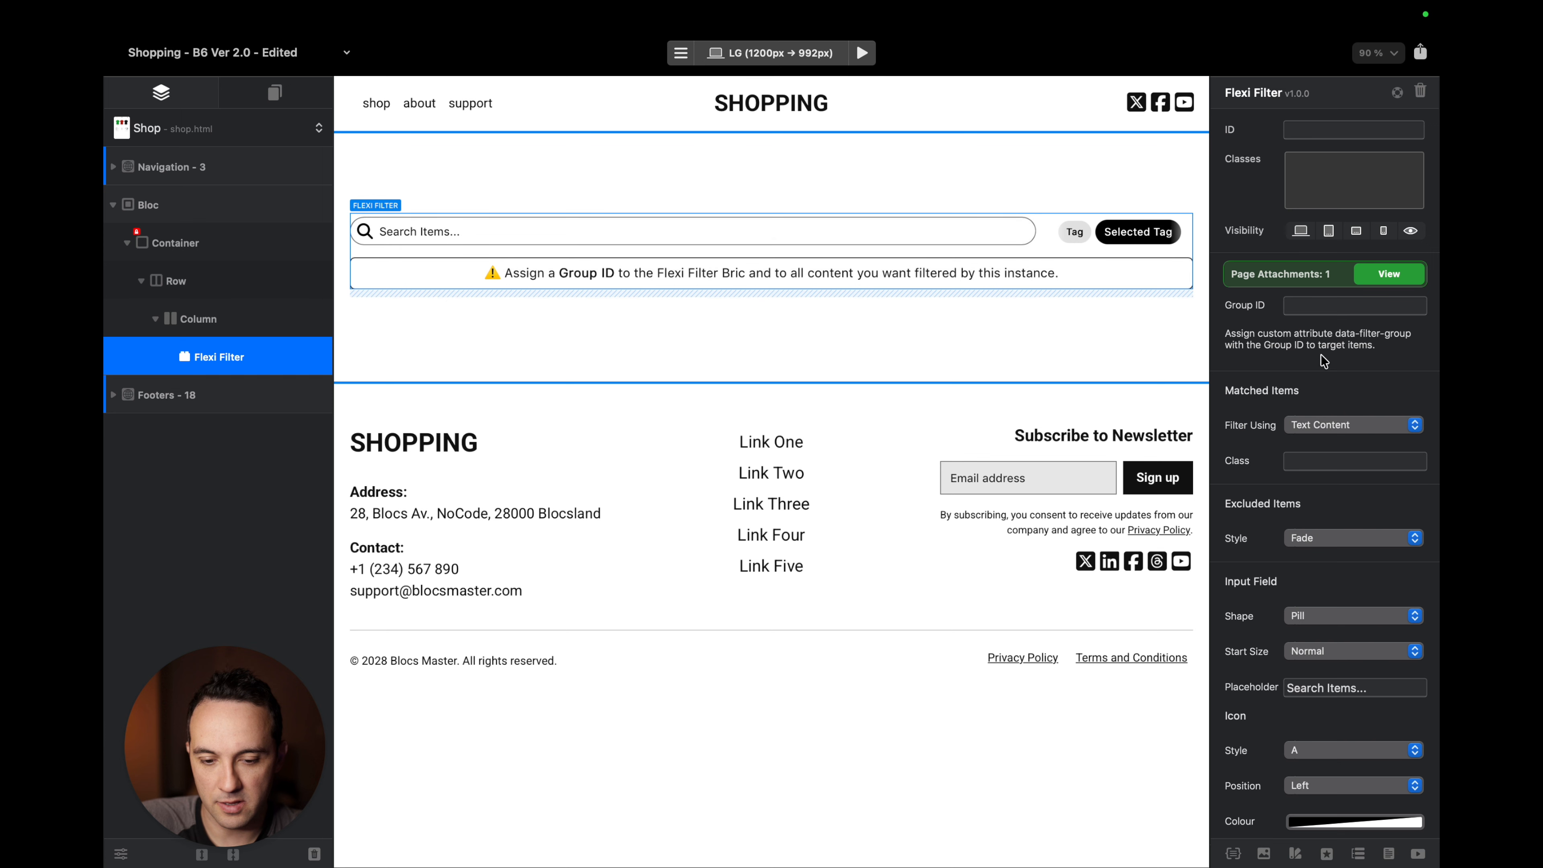
Set the Flexi Filter's Group ID to "shirts" and copy that value.
click(1327, 307)
text(shirts)
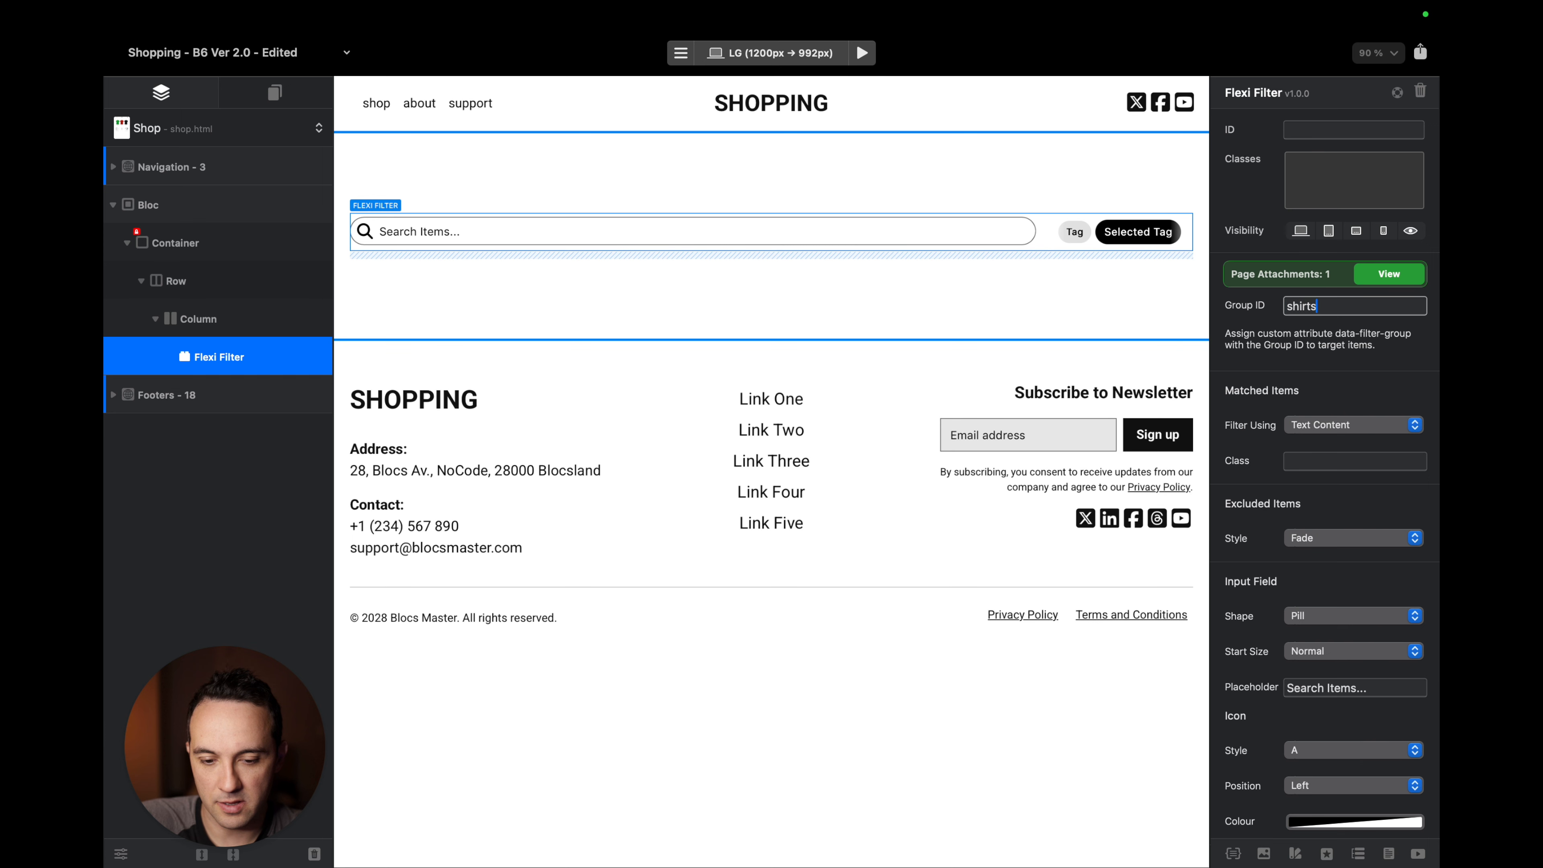
key(Return)
key(super+c)
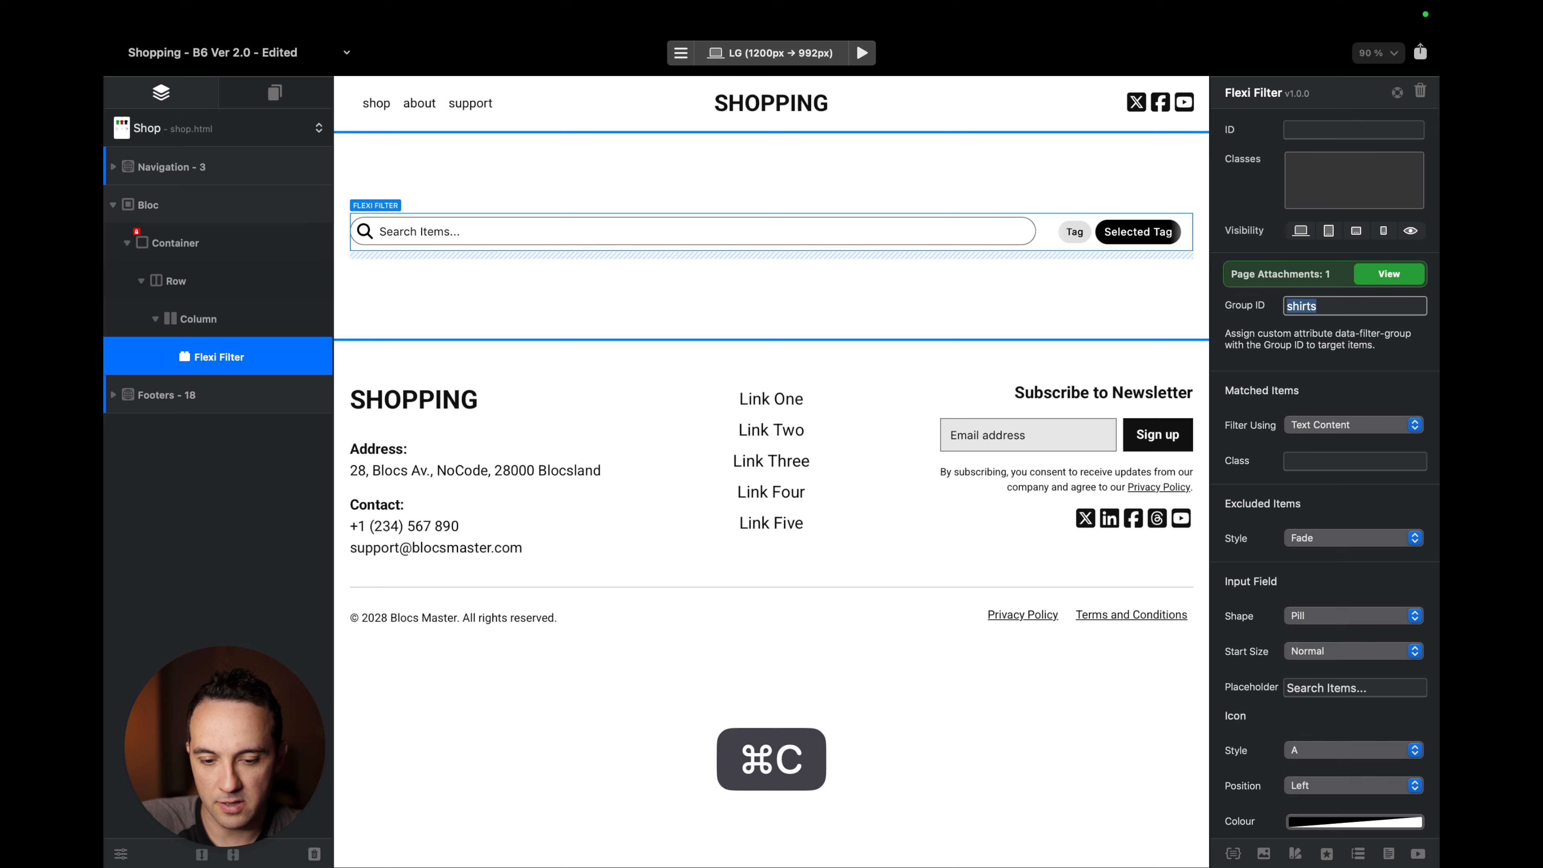
Insert a 1x Column Row below the row that holds the Flexi Filter.
click(218, 284)
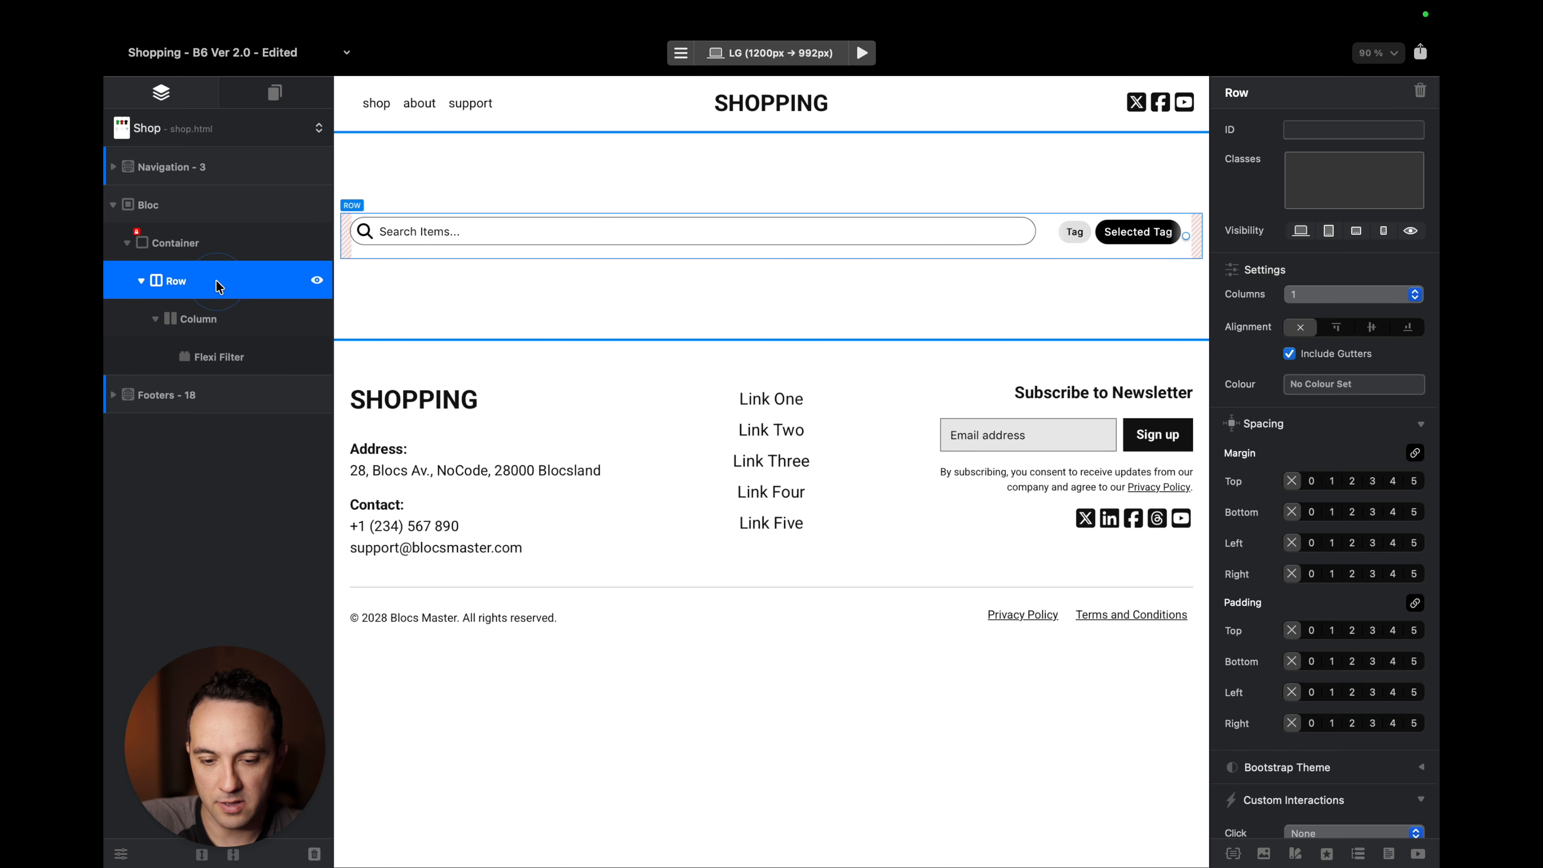
click(773, 278)
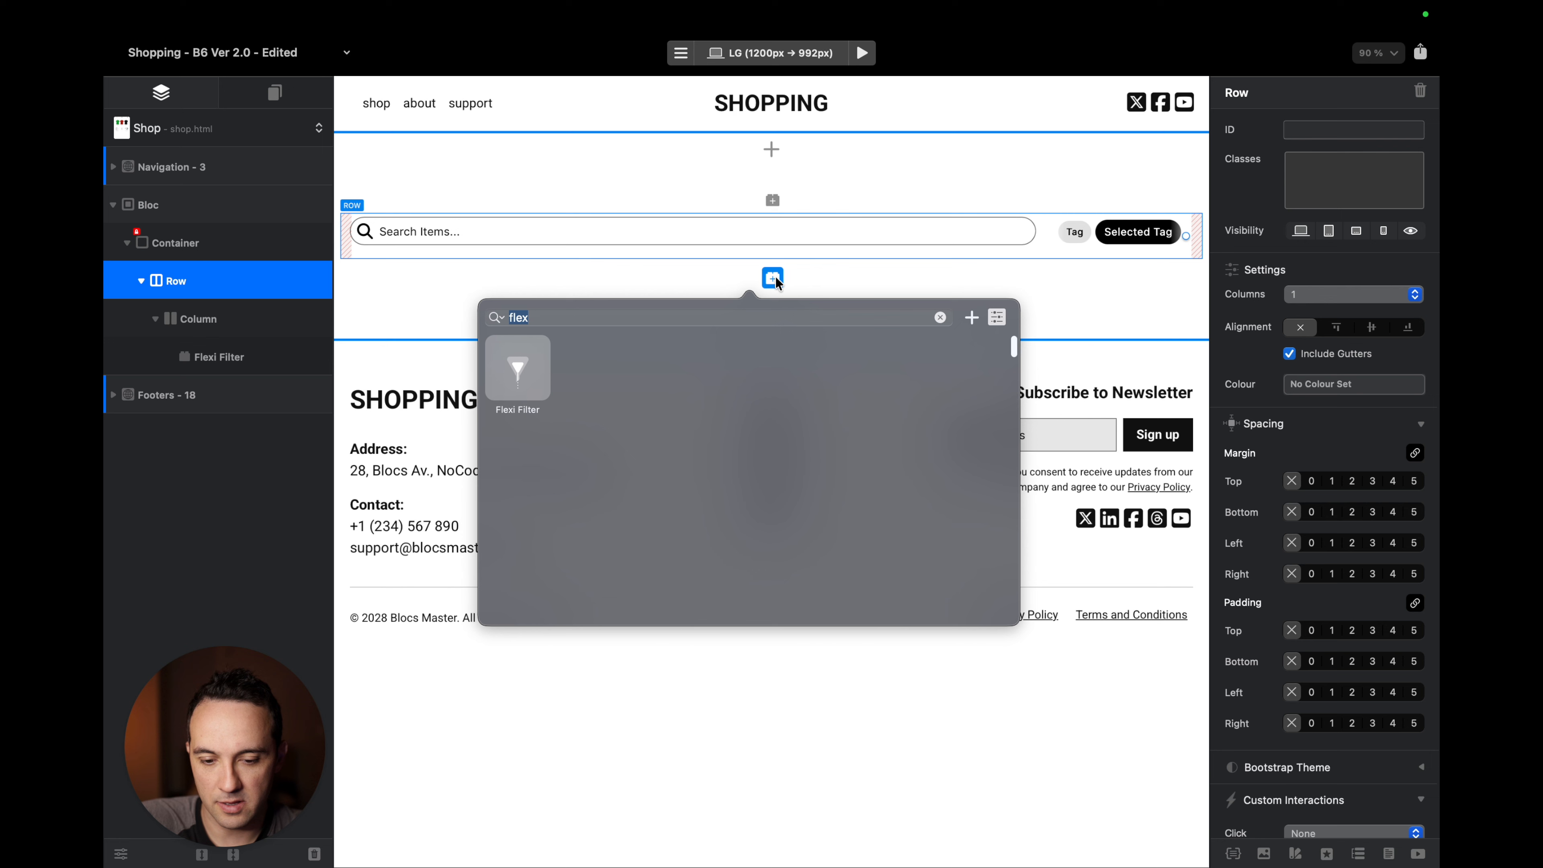
key(BackSpace)
text(col)
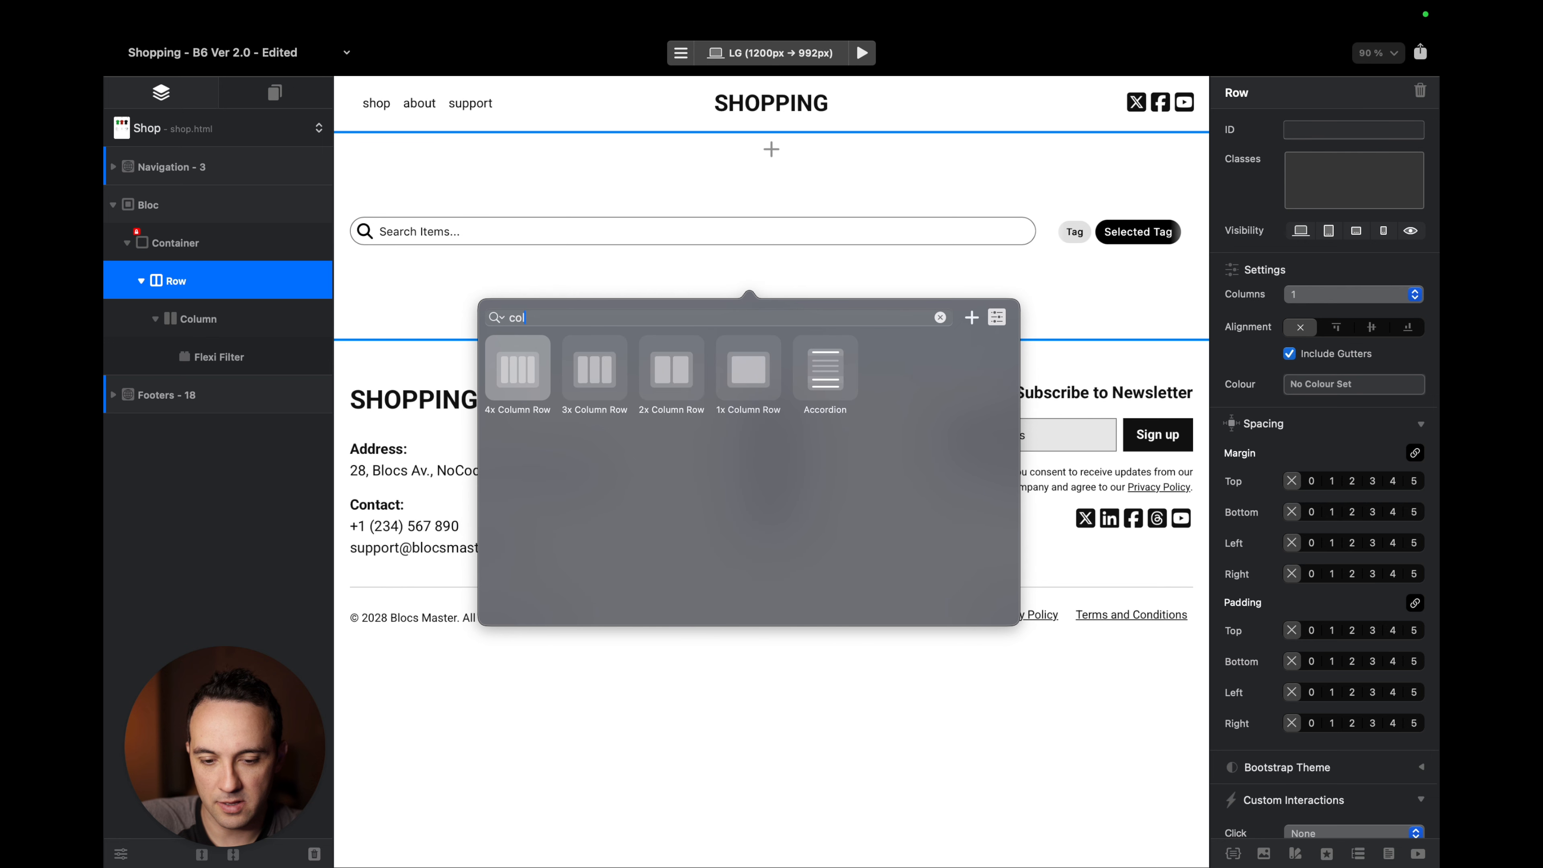
click(738, 377)
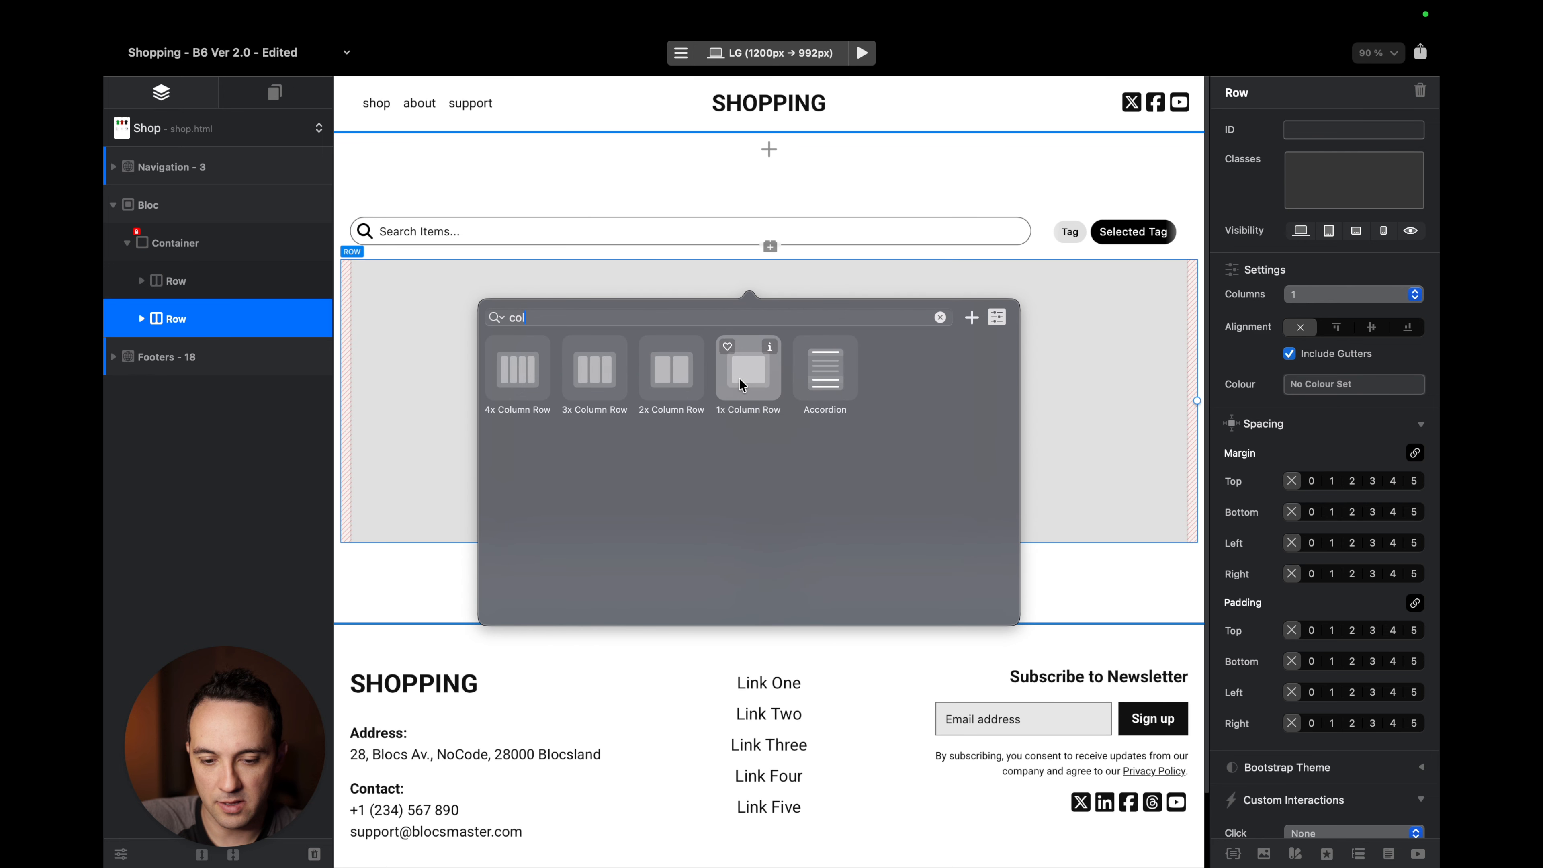
Reduce the new row's column to a width of 4 at the LG breakpoint.
click(1107, 337)
click(1122, 371)
drag(1196, 401, 463, 400)
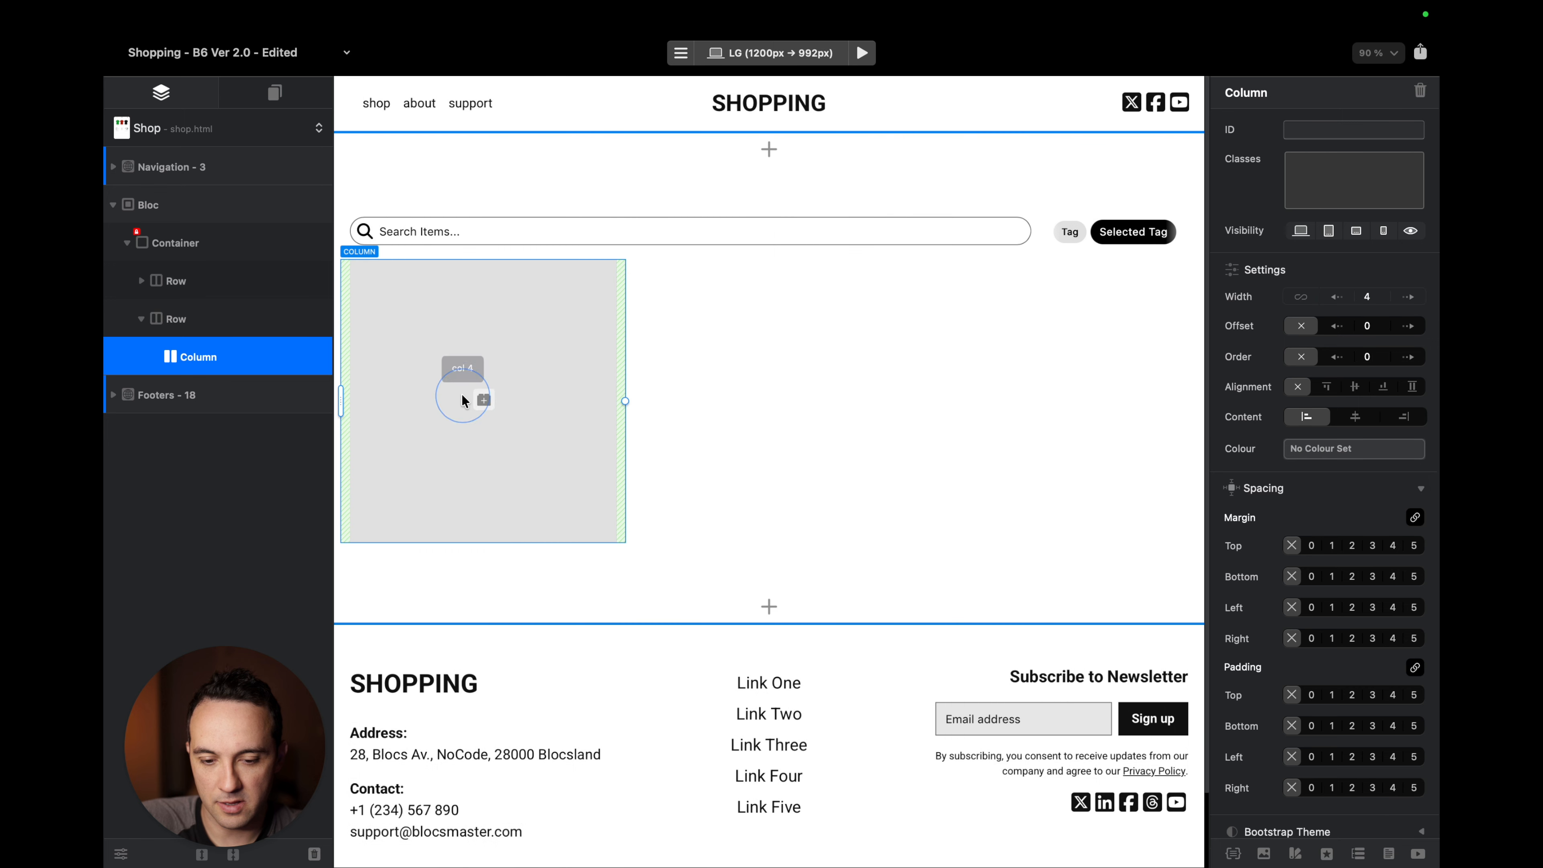
Set the empty column's width to 6 at the SM breakpoint.
key(super+2)
key(super+4)
key(super+3)
drag(995, 392, 730, 392)
click(761, 390)
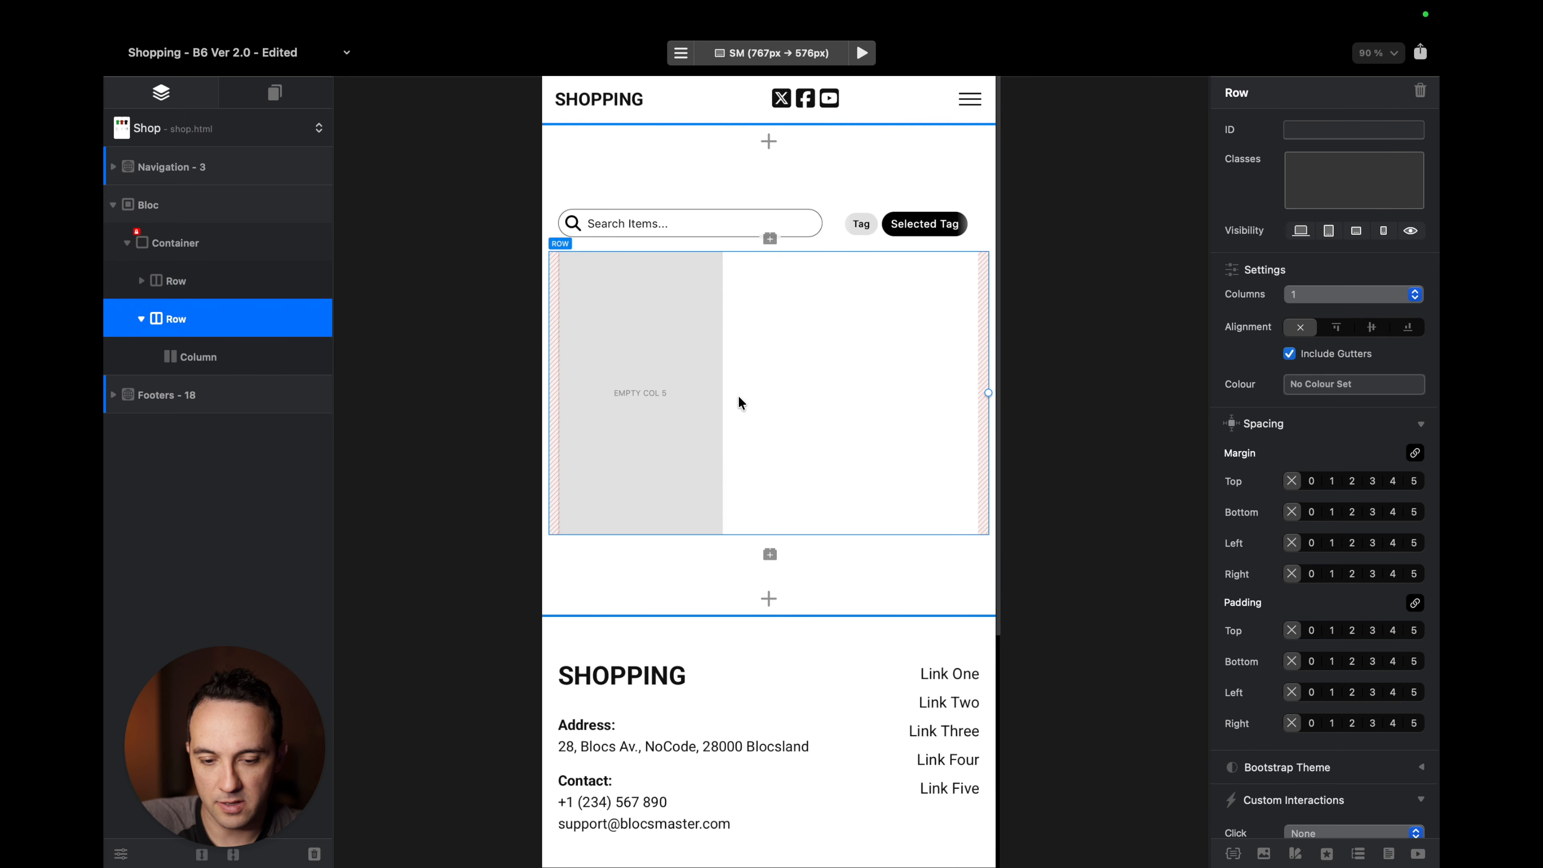
click(718, 399)
drag(724, 395, 768, 393)
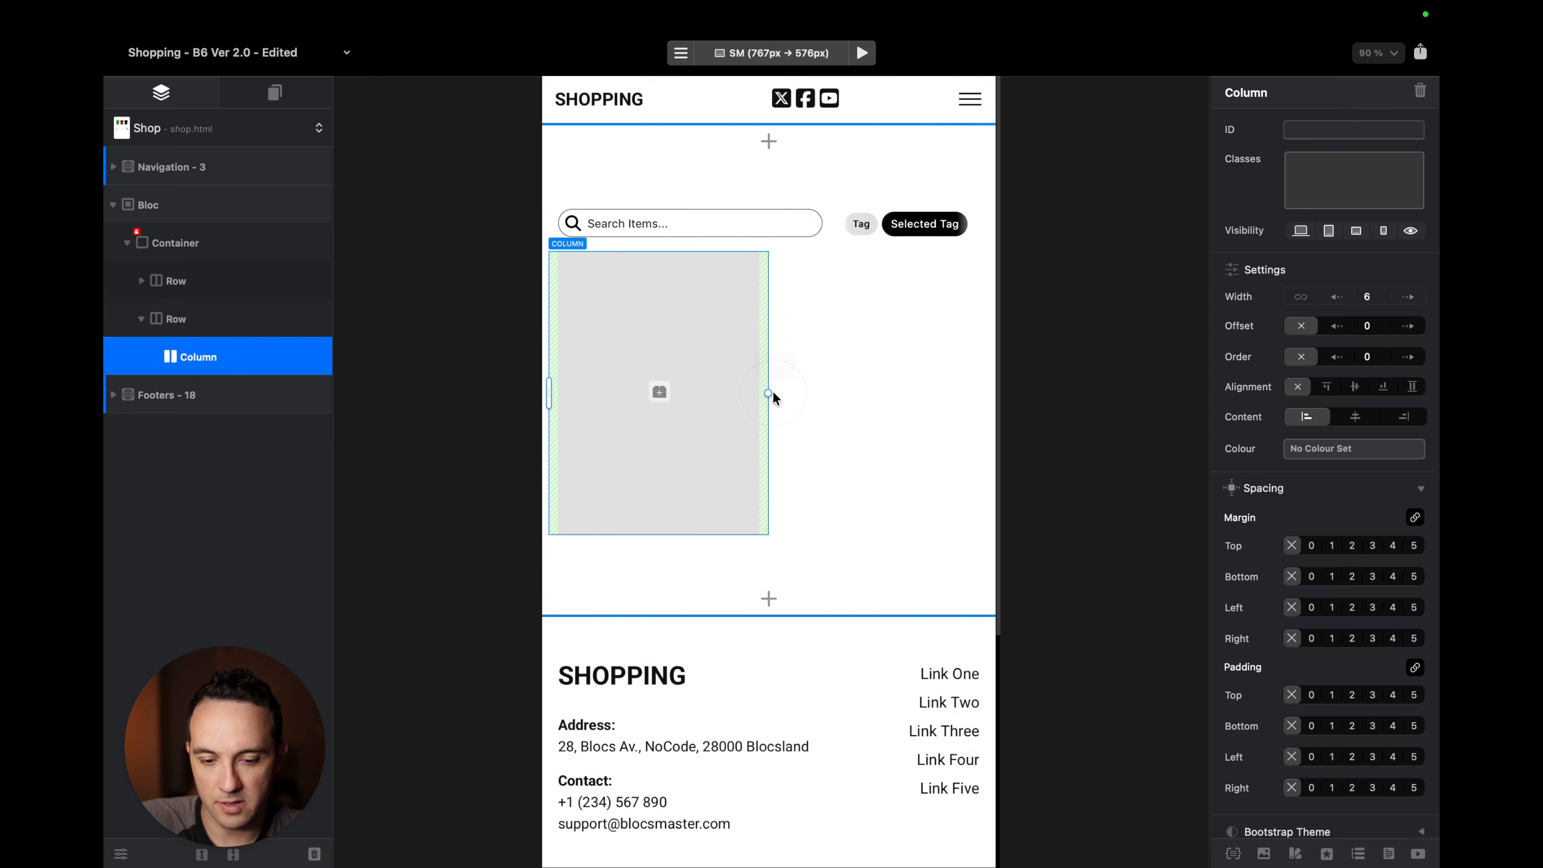
Set the empty column's width to 4 at the MD breakpoint.
key(super+4)
key(super+3)
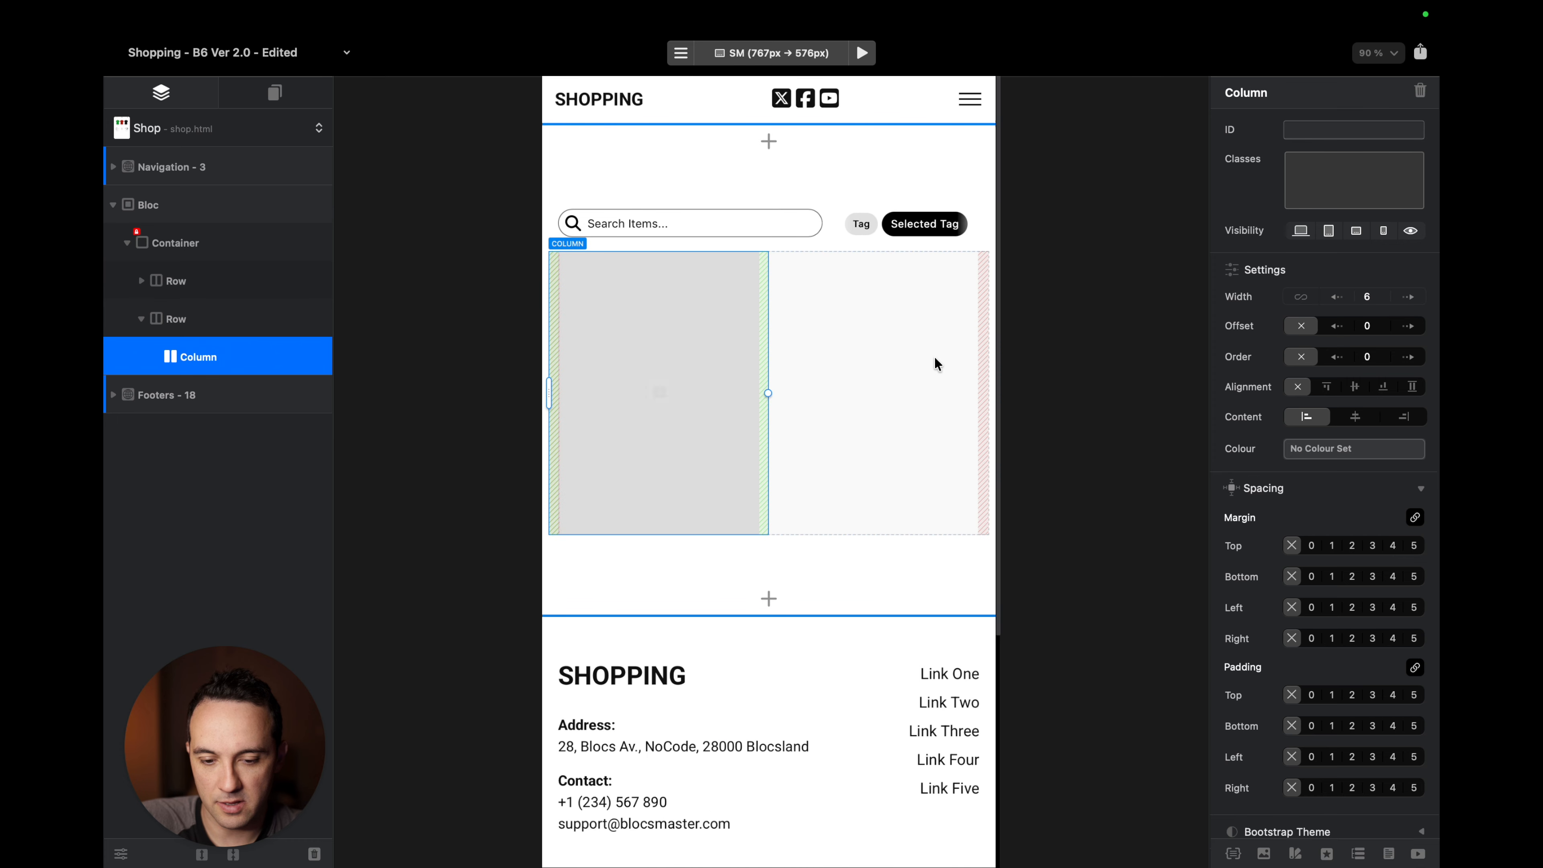
key(super+2)
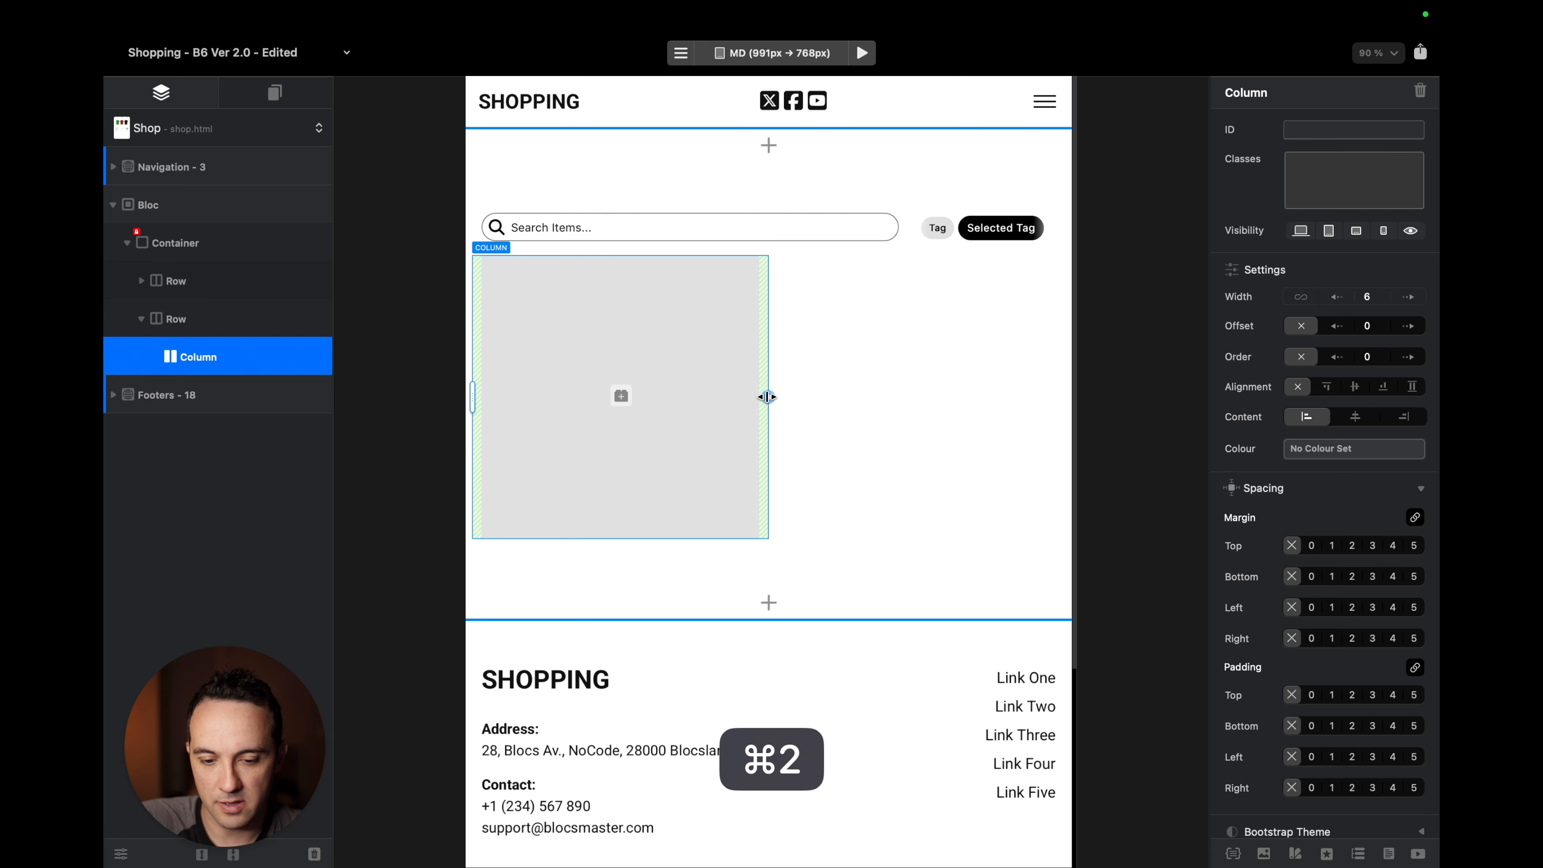
drag(766, 397, 641, 400)
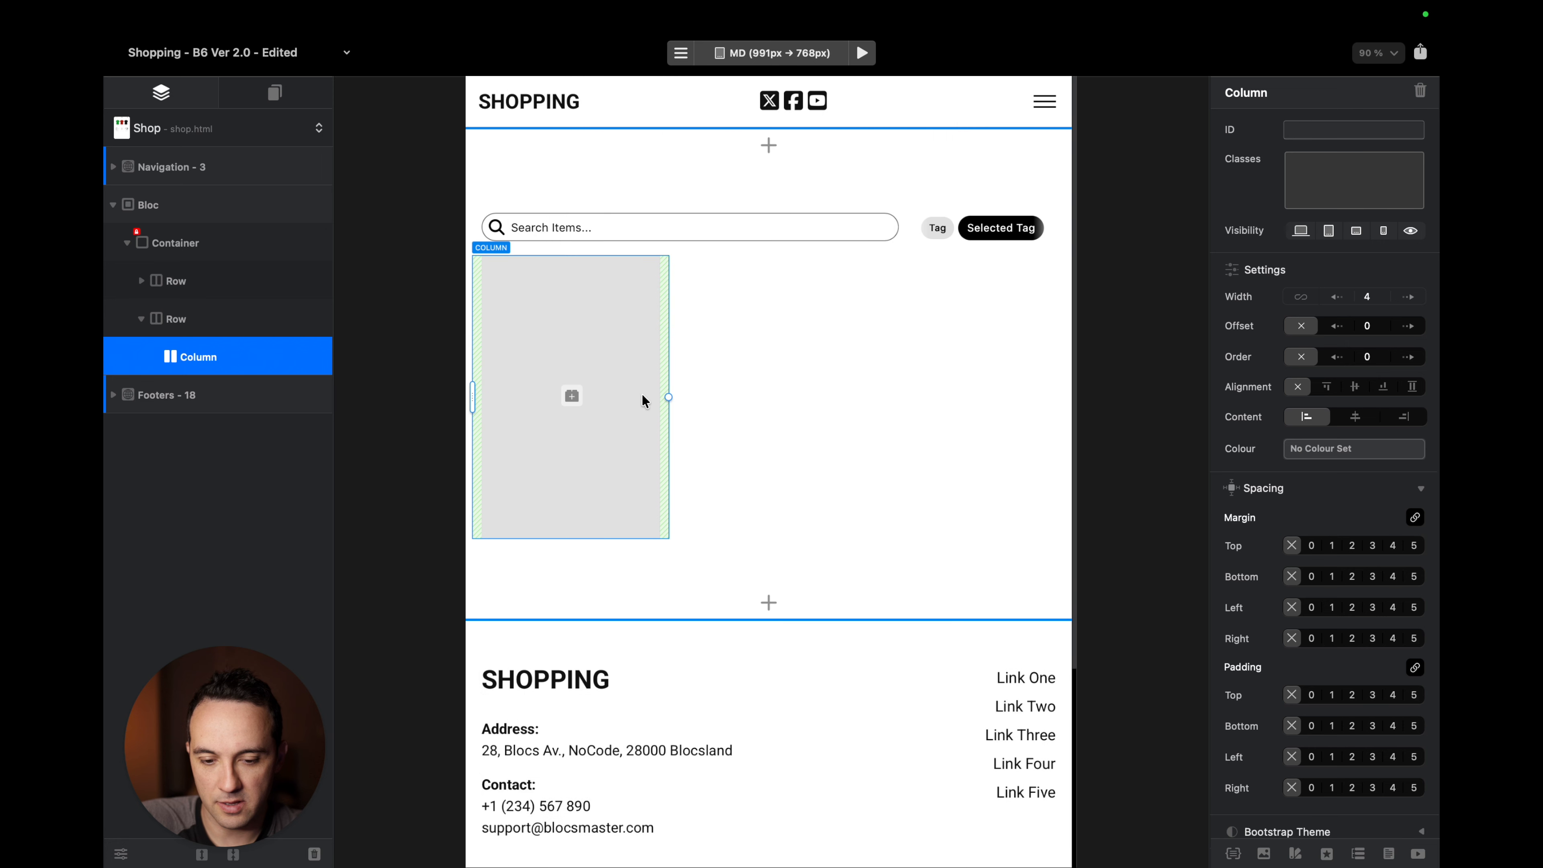
Return to the LG breakpoint and set the filter row's bottom margin to 5.
key(super+1)
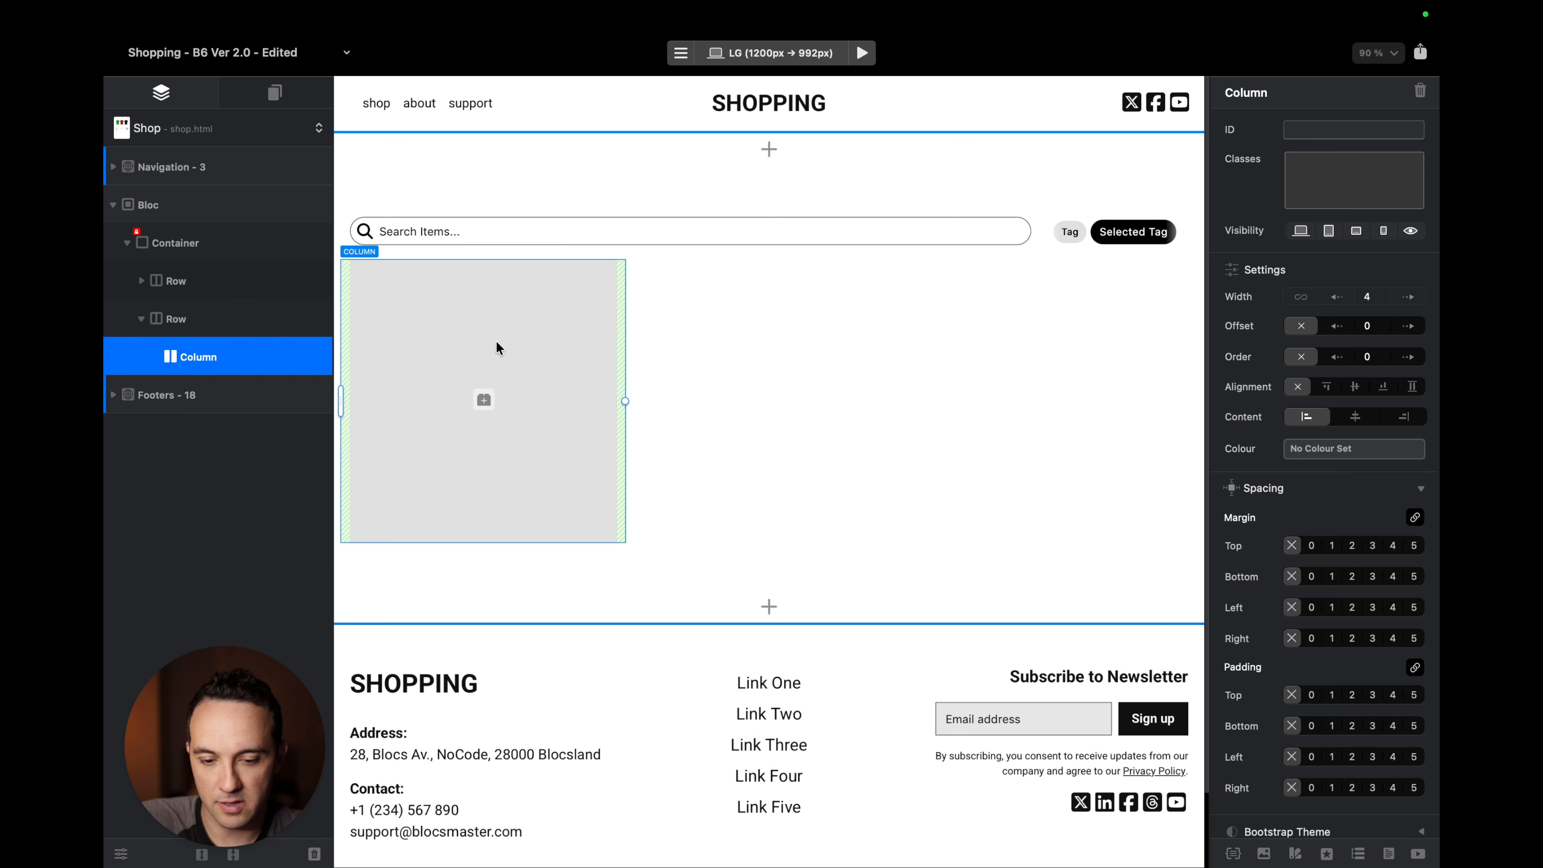
click(304, 281)
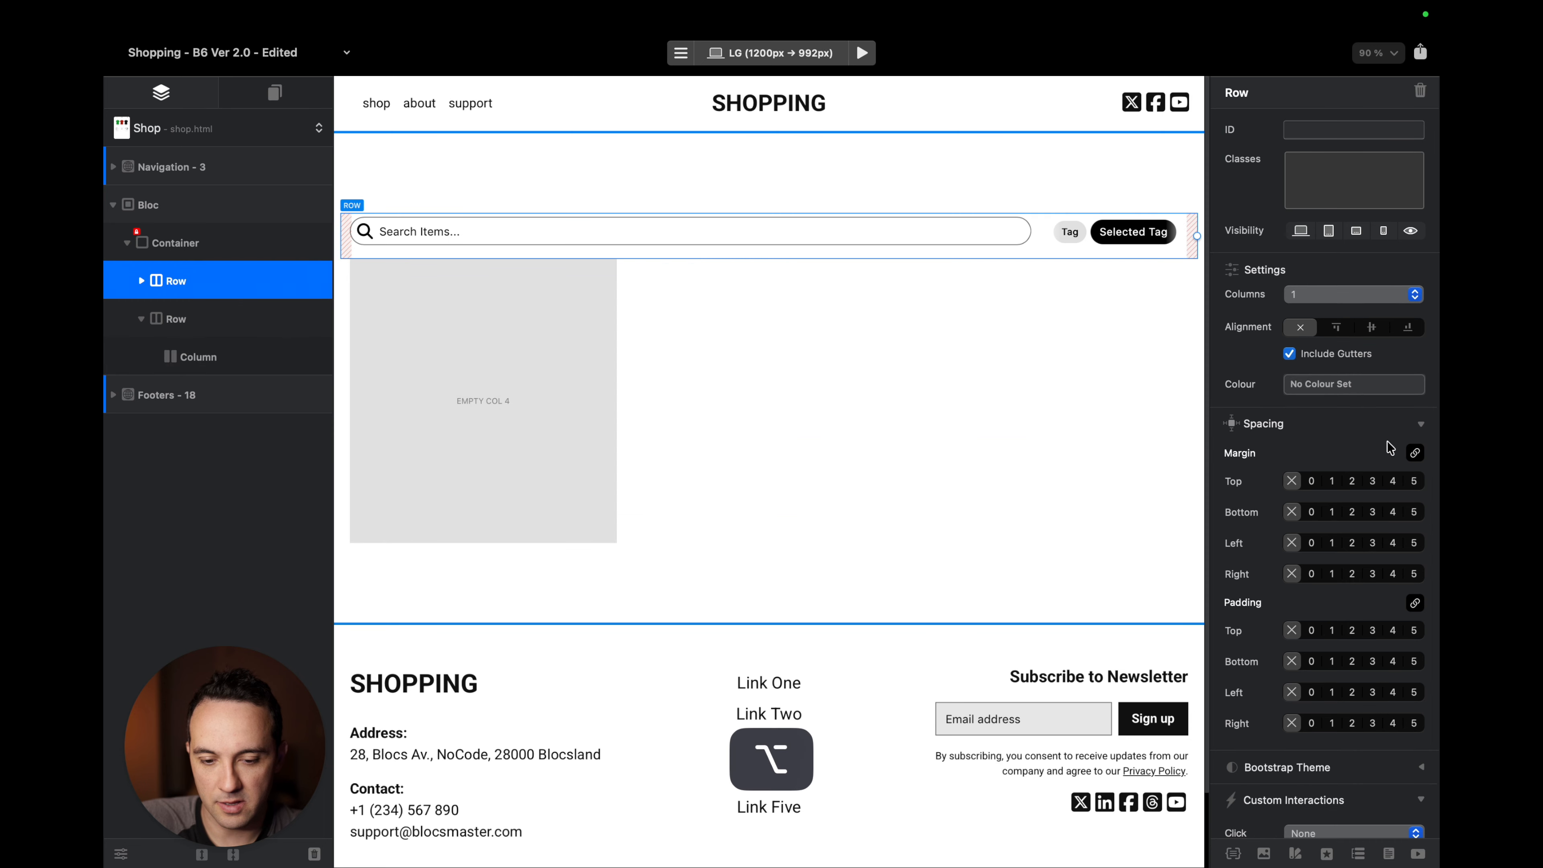
alt+click(1414, 511)
Insert an Image bric into the empty column and assign bright-green.png to it from the project's assets.
click(483, 436)
click(484, 437)
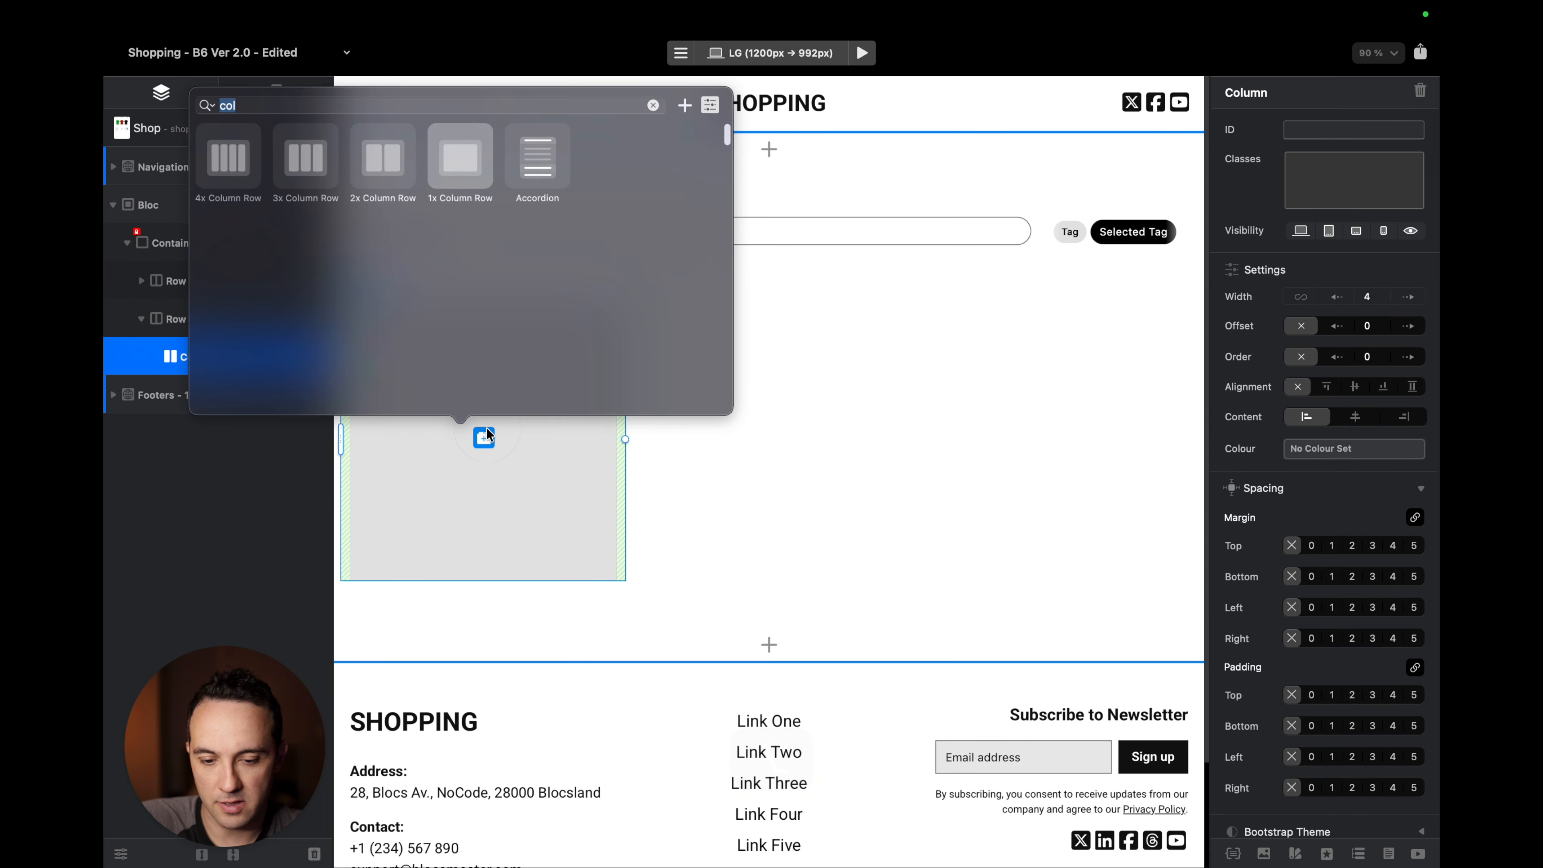
text(img)
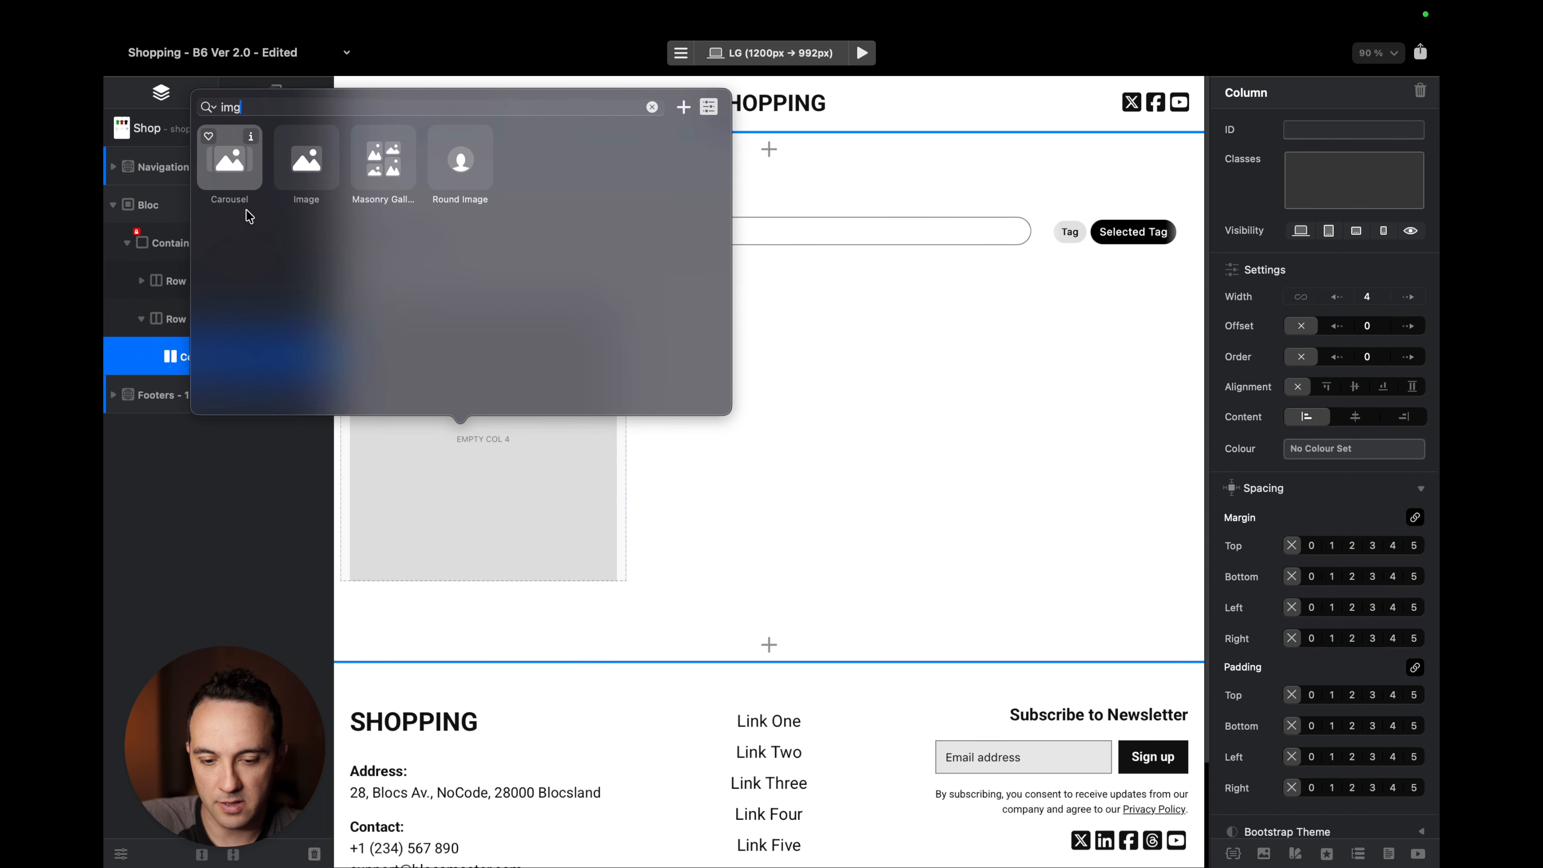
click(315, 171)
double_click(513, 402)
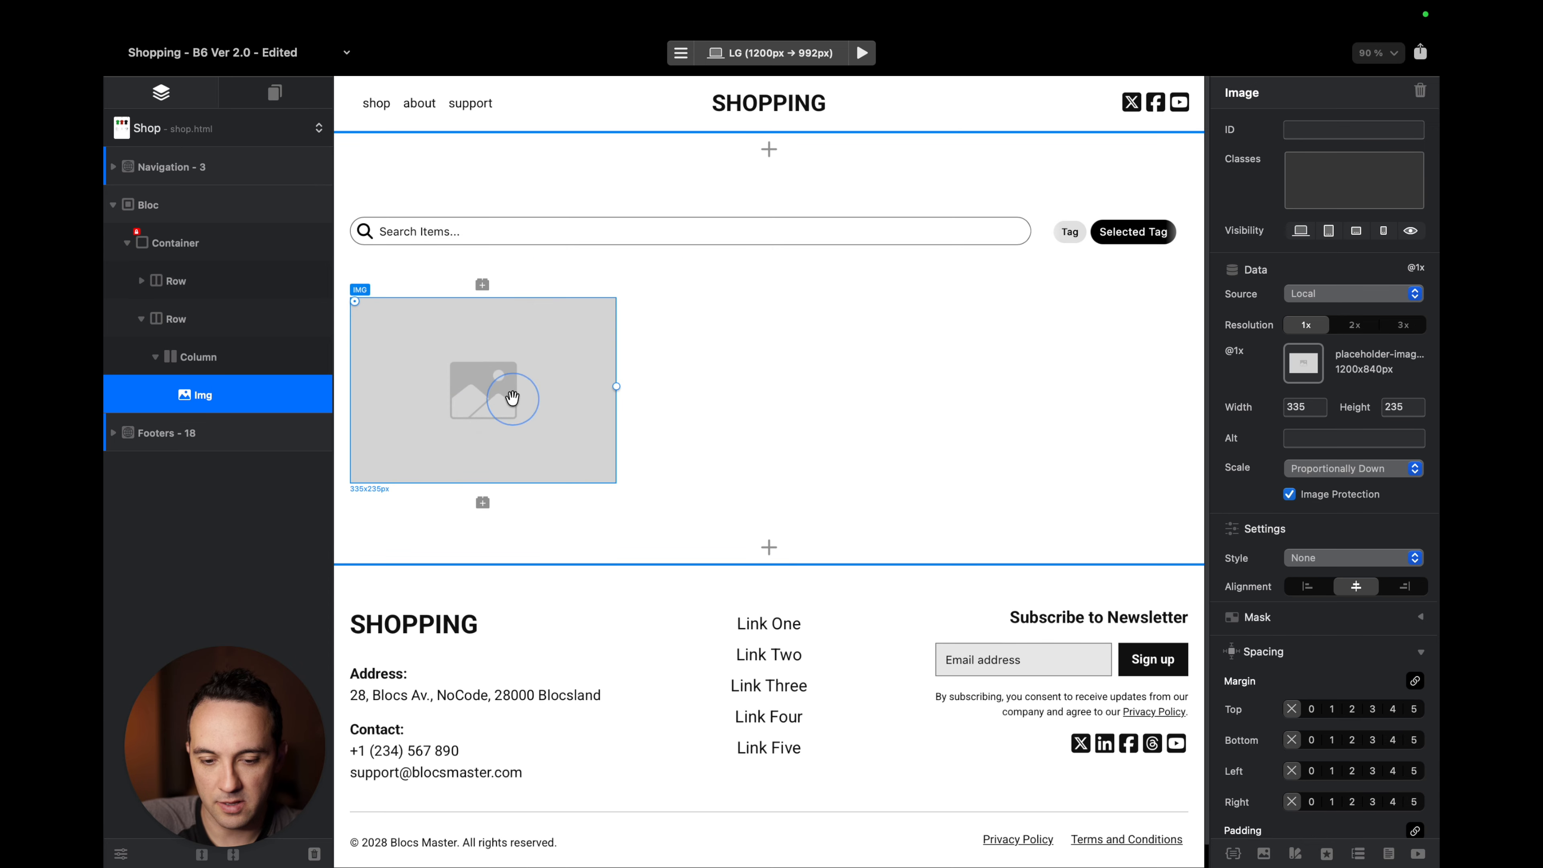
scroll(978, 628, down, 10)
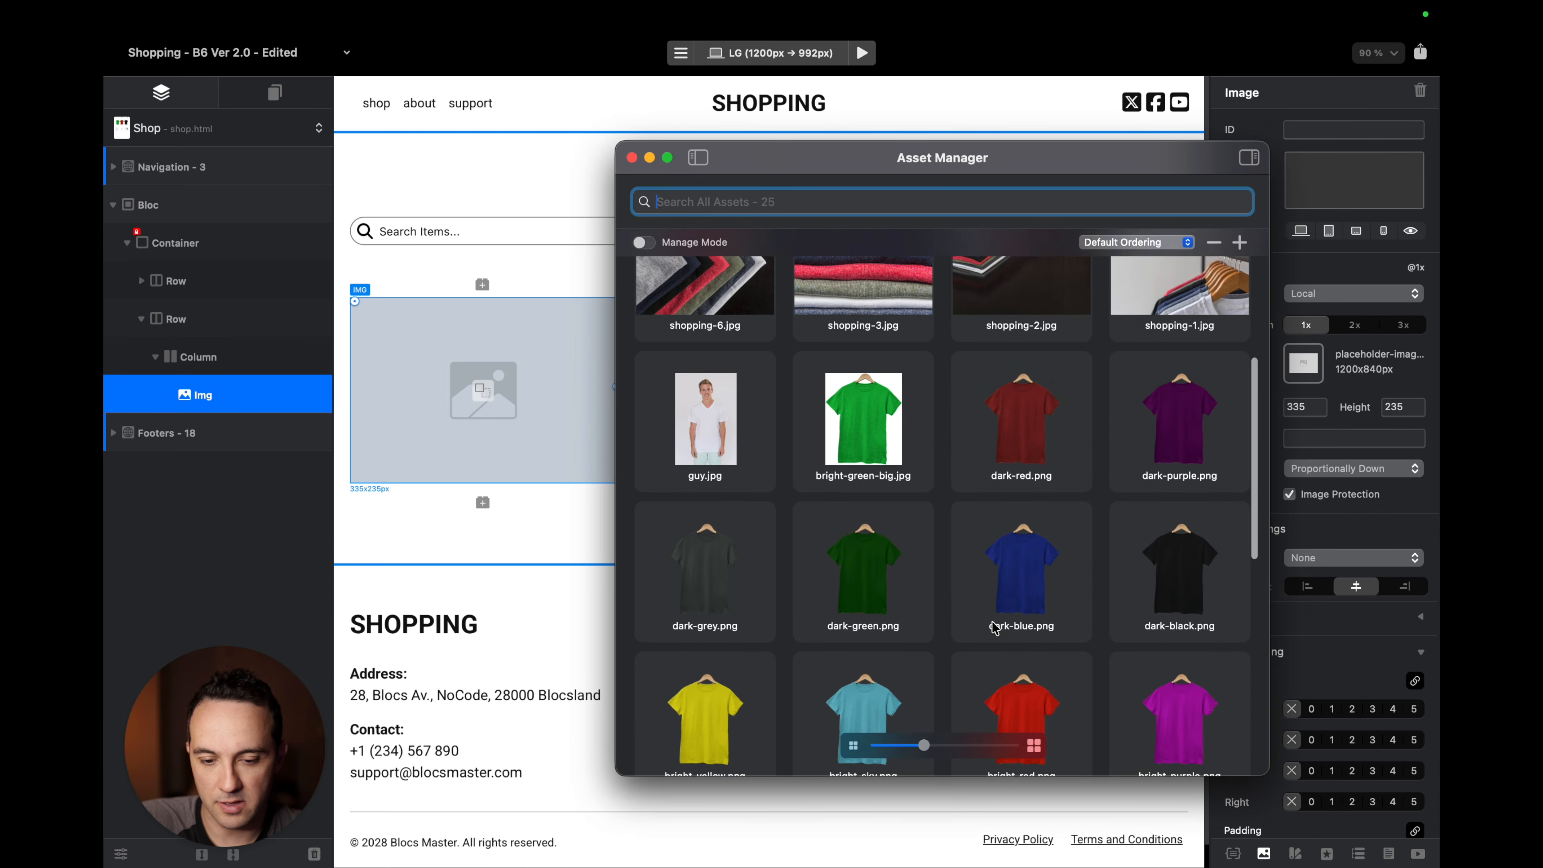
click(1181, 532)
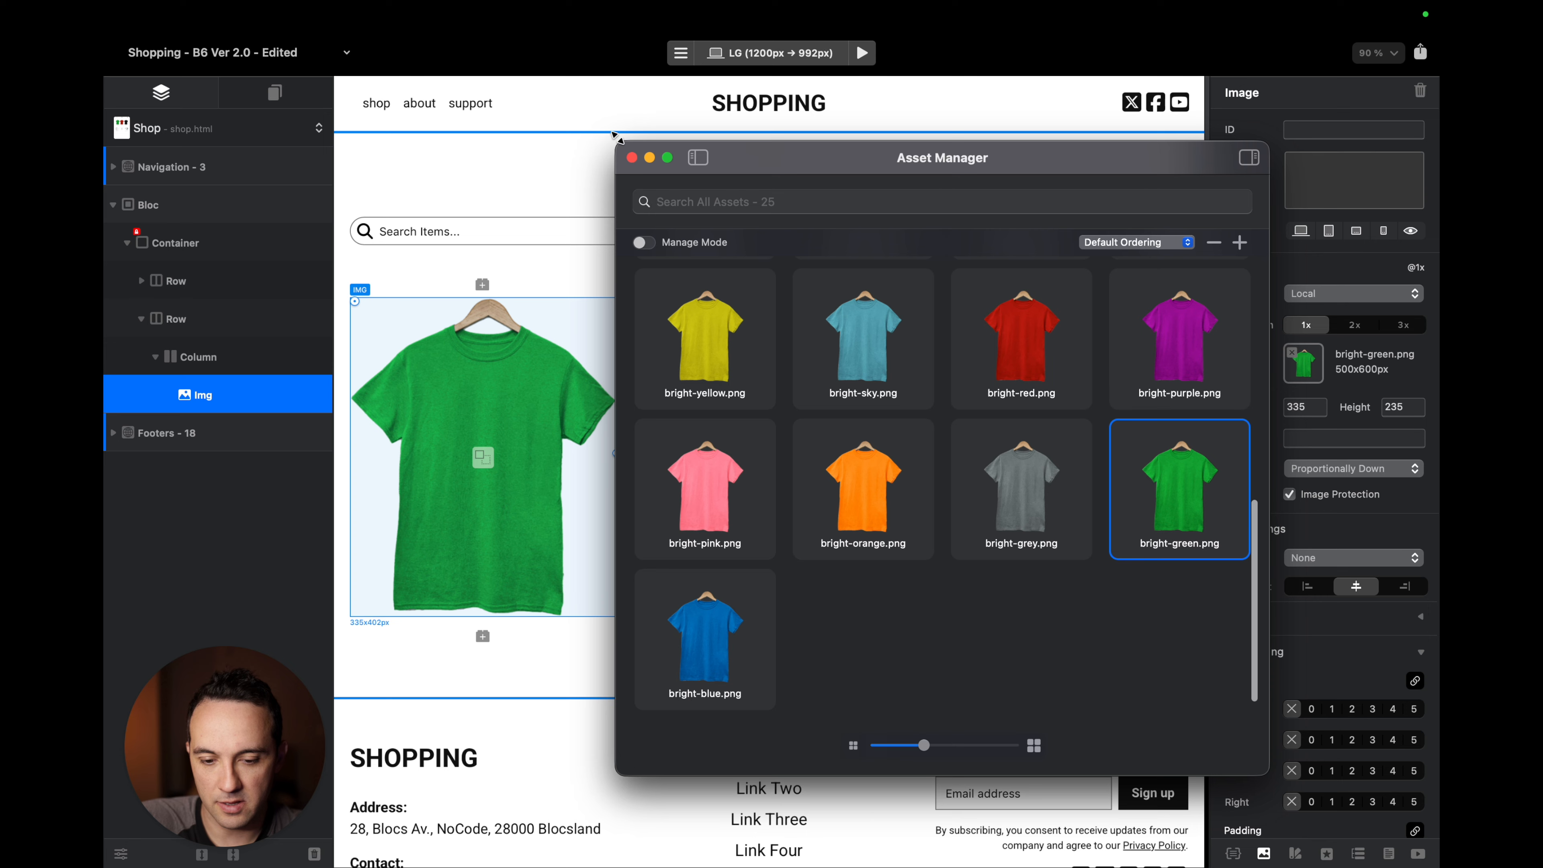
click(631, 158)
Insert a Heading & Paragraph bric below the shirt image and change the heading text to "Green Shirt".
click(486, 636)
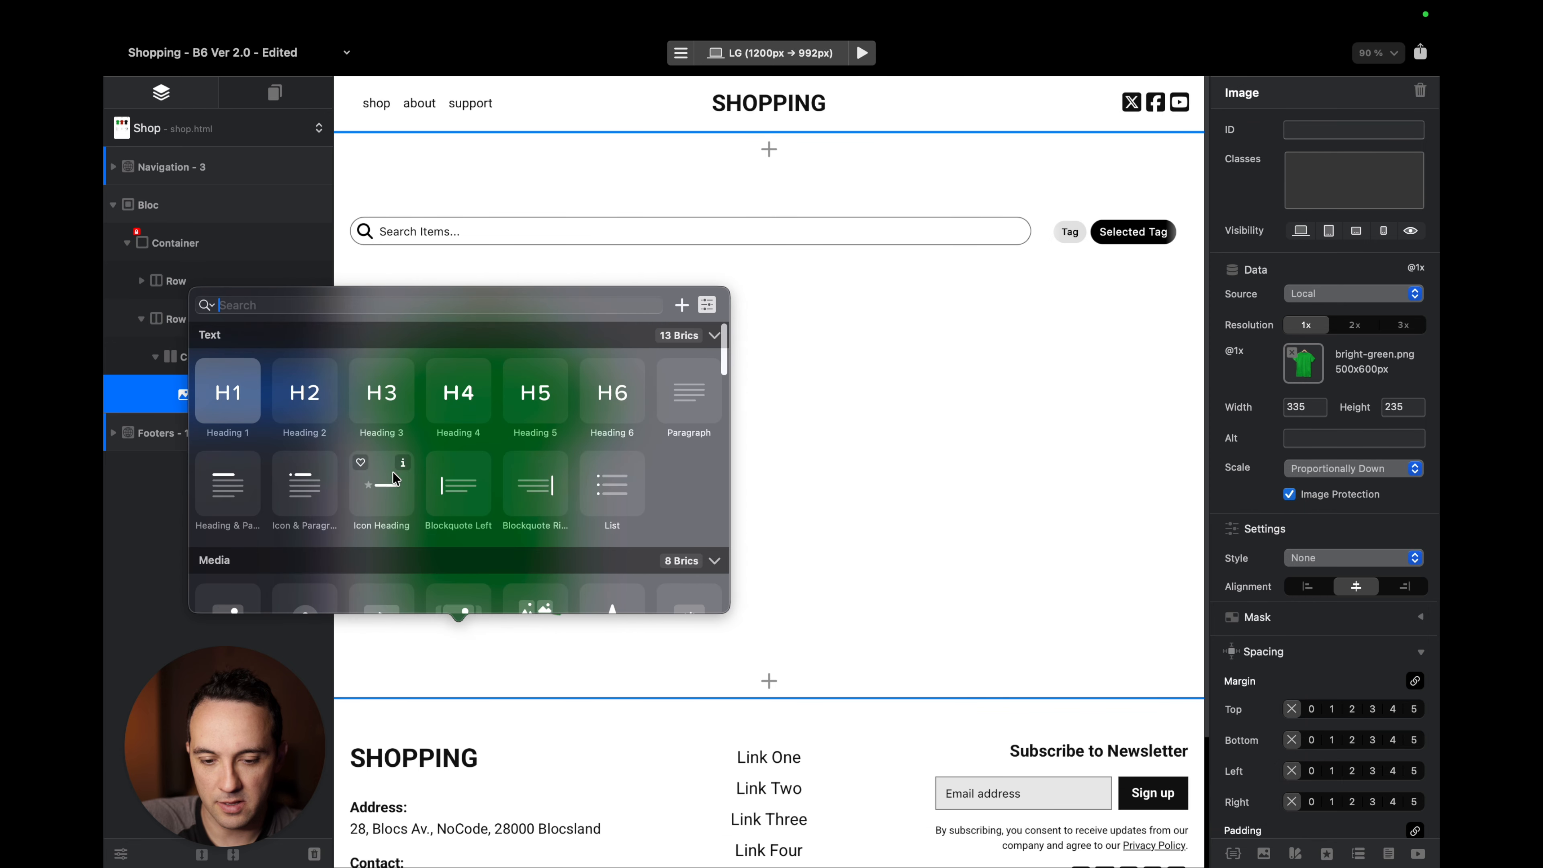
click(227, 484)
click(560, 634)
double_click(560, 633)
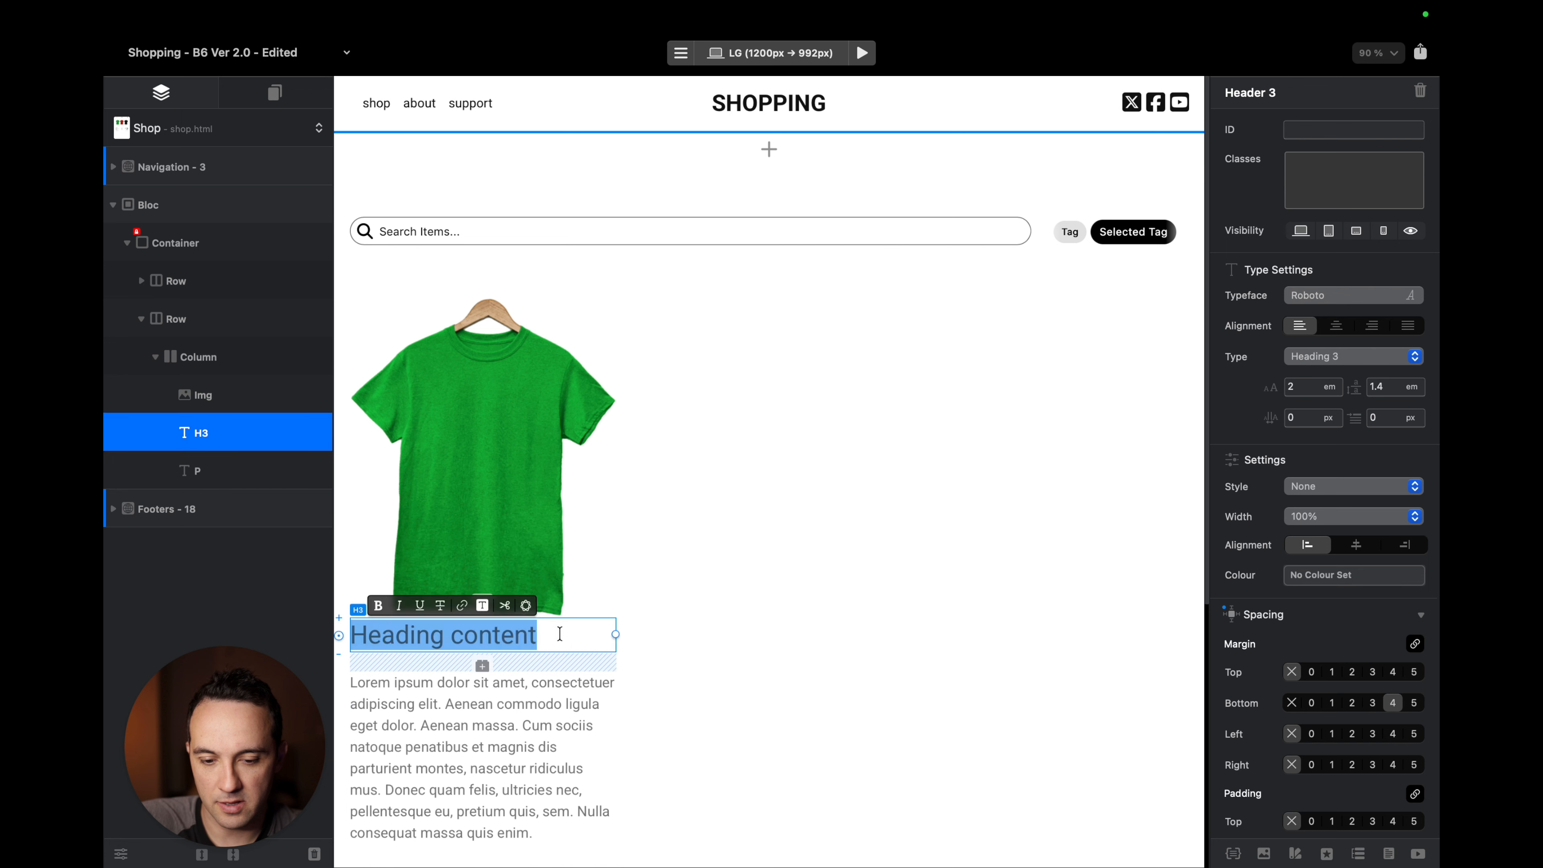
key(super+a)
text(Green )
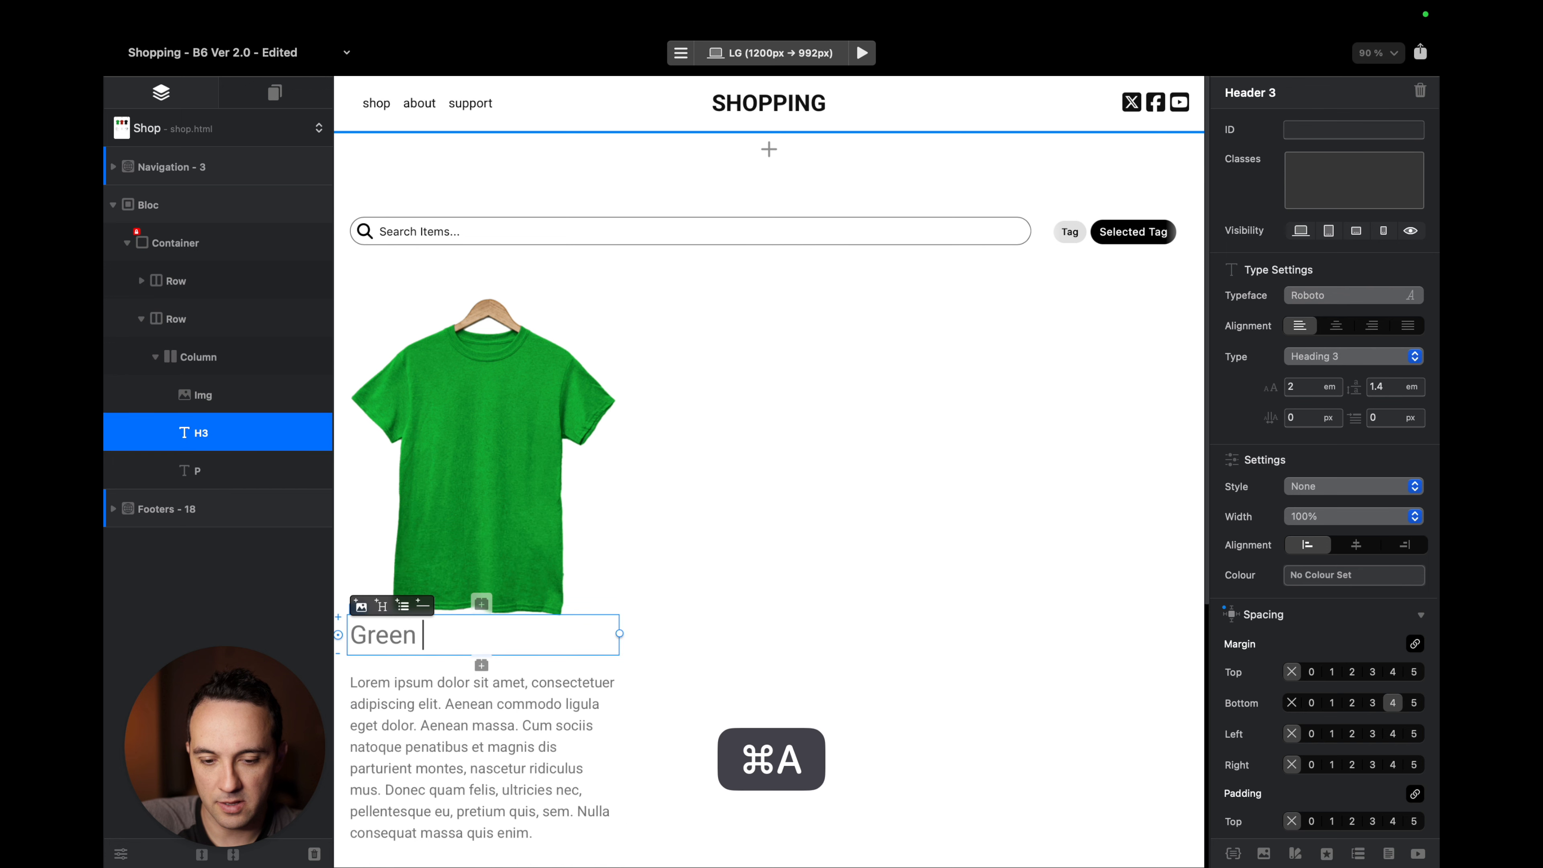
text(Shirt)
Replace the placeholder paragraph under the heading with "$28" and centre its text.
click(554, 740)
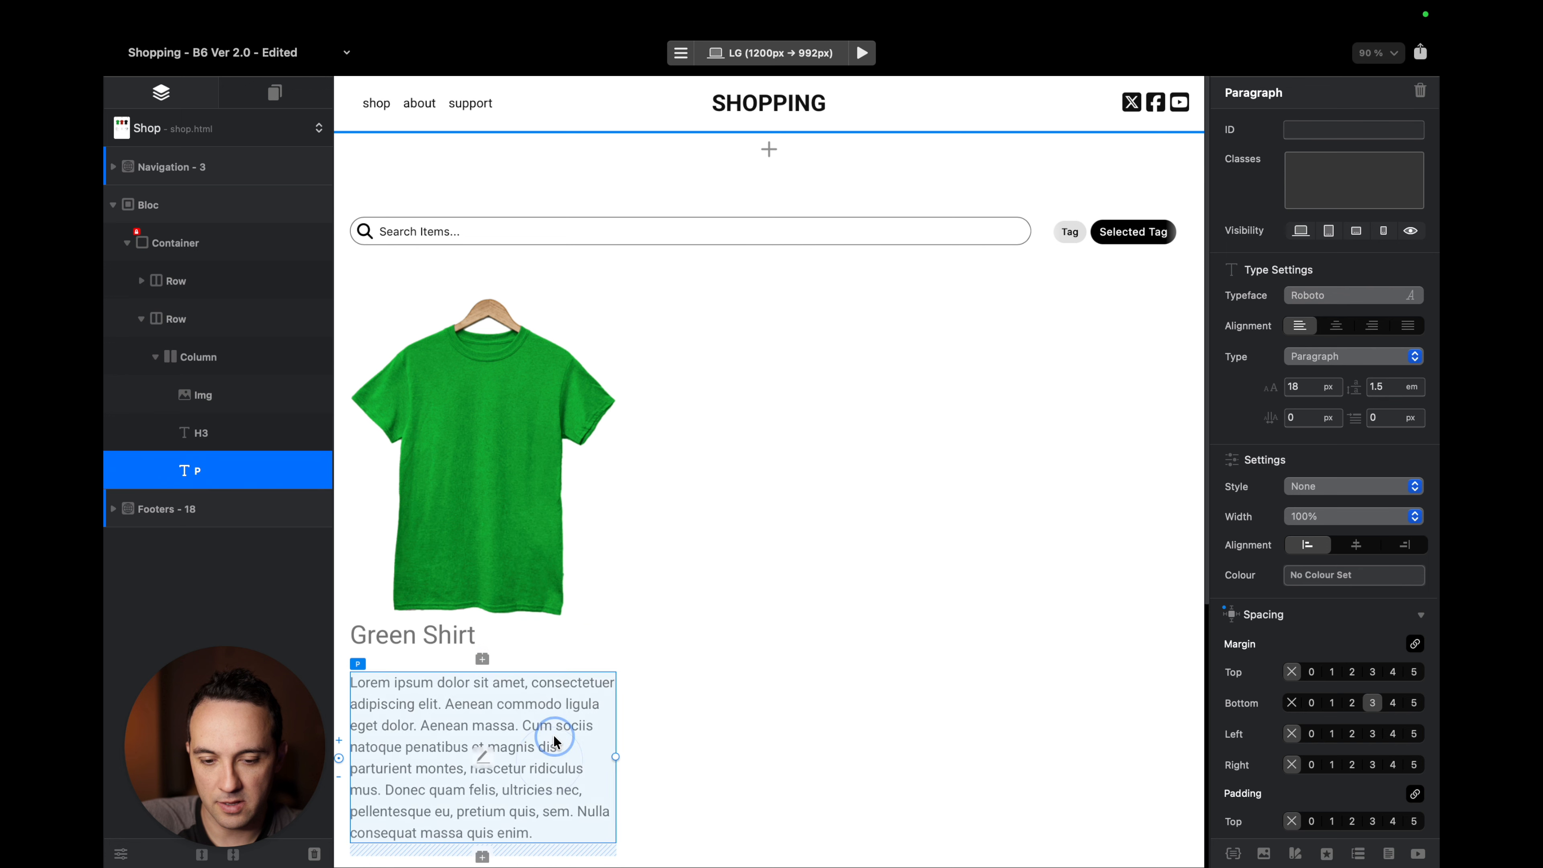
double_click(554, 740)
key(super+a)
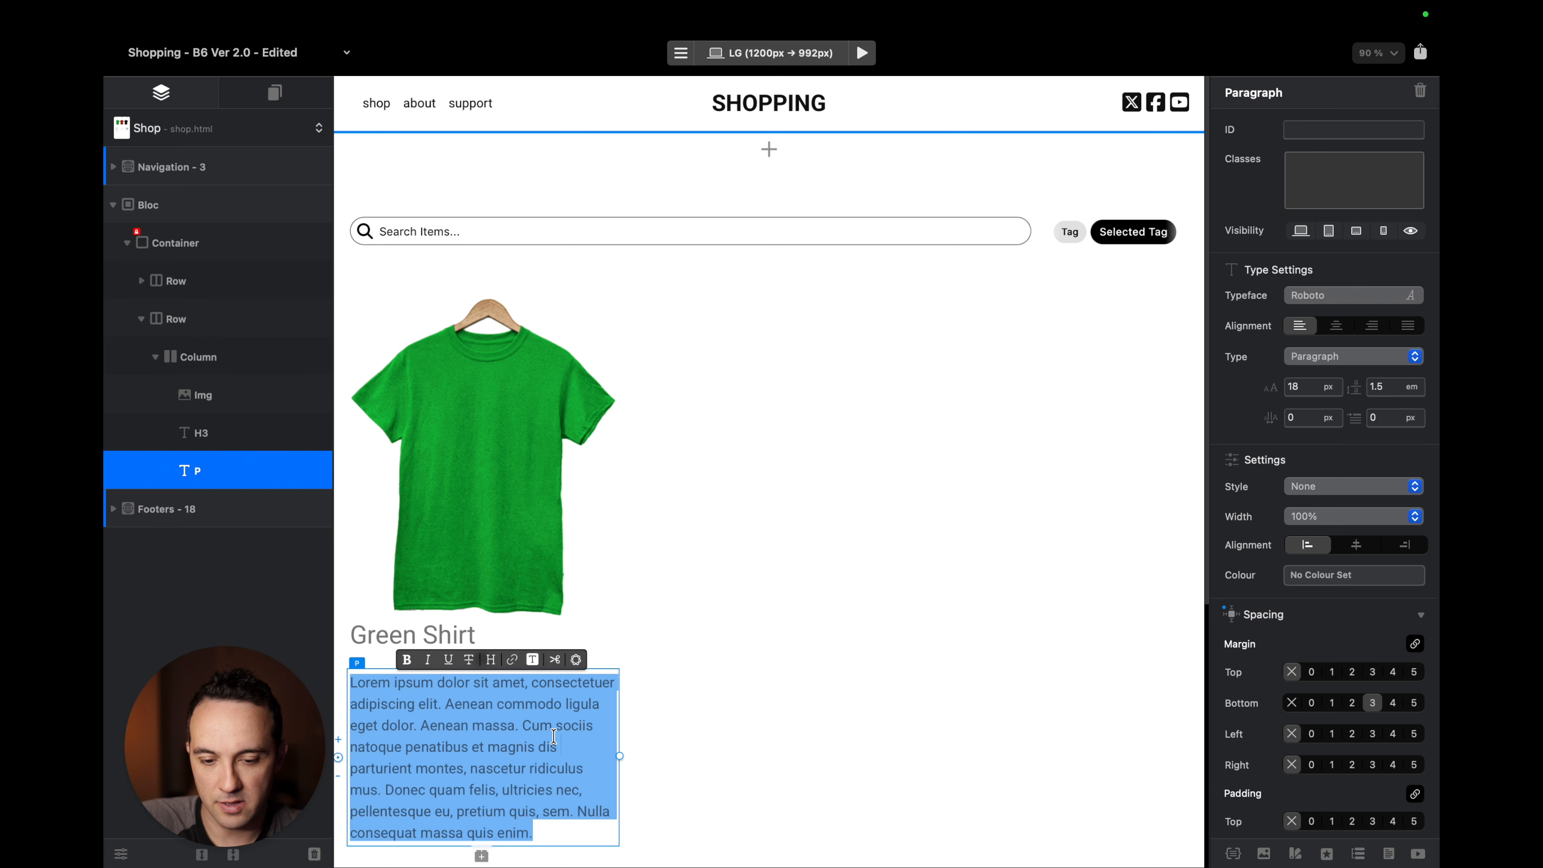
text($28)
alt+click(1339, 329)
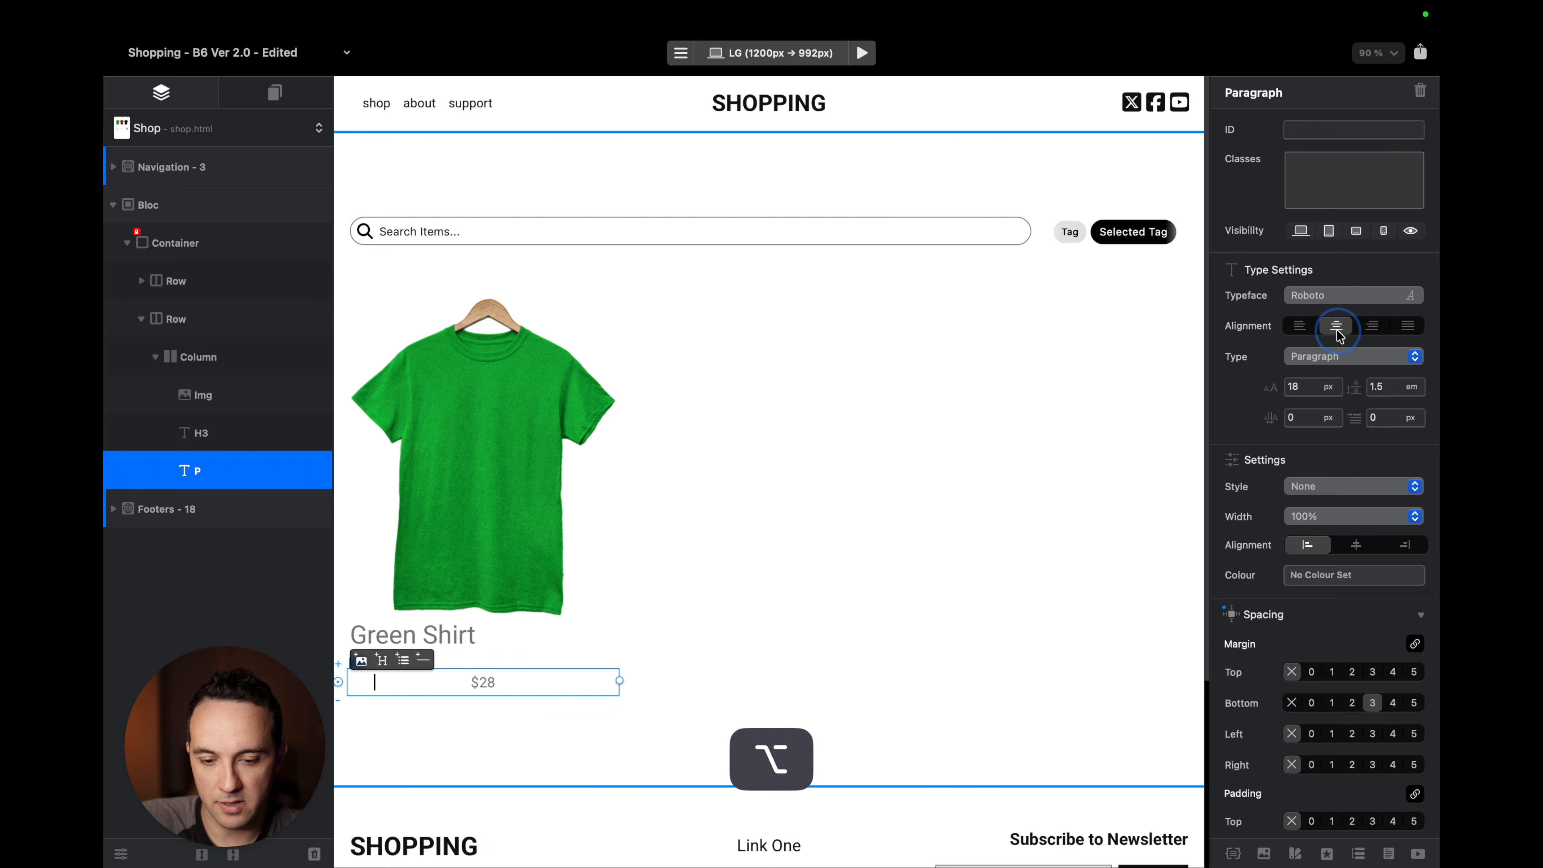
Centre the Green Shirt heading's text, clear its bottom margin and set its top margin to 3.
alt+click(537, 628)
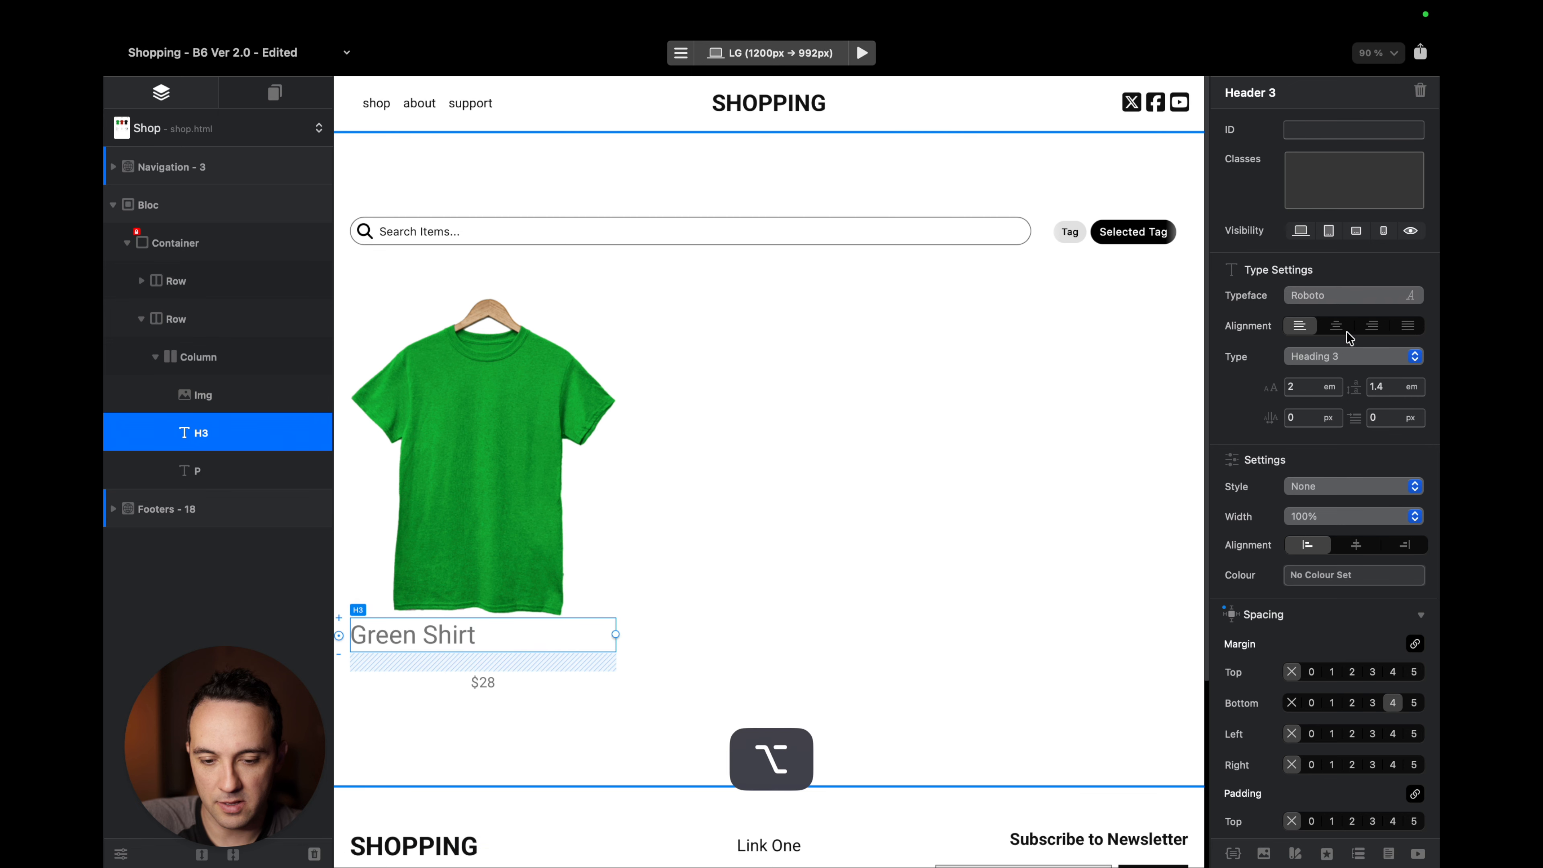
alt+click(1336, 325)
alt+click(1292, 702)
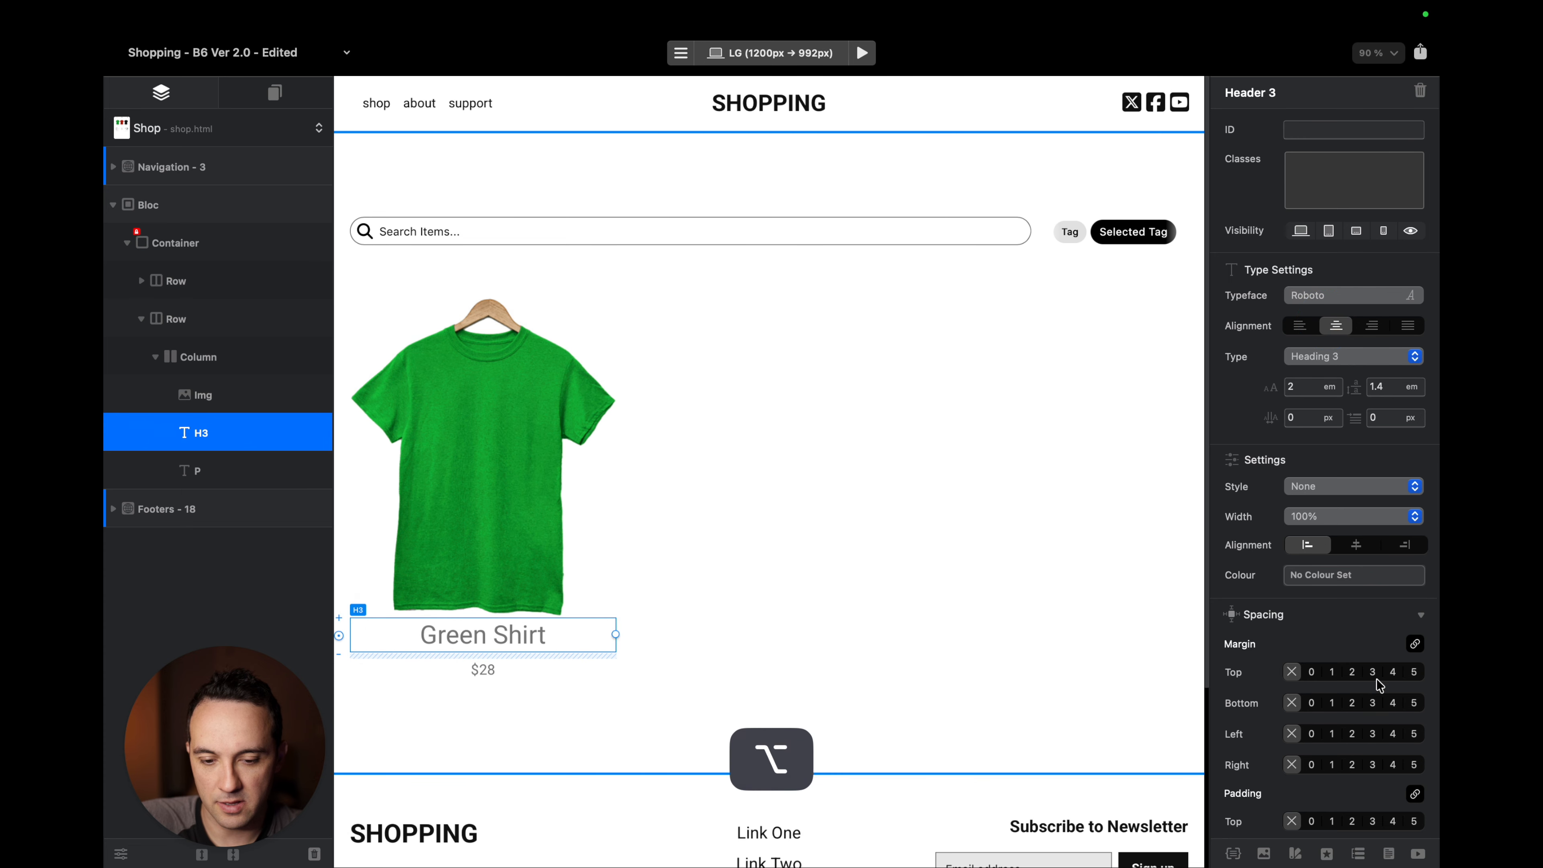
alt+click(1352, 672)
alt+click(1372, 672)
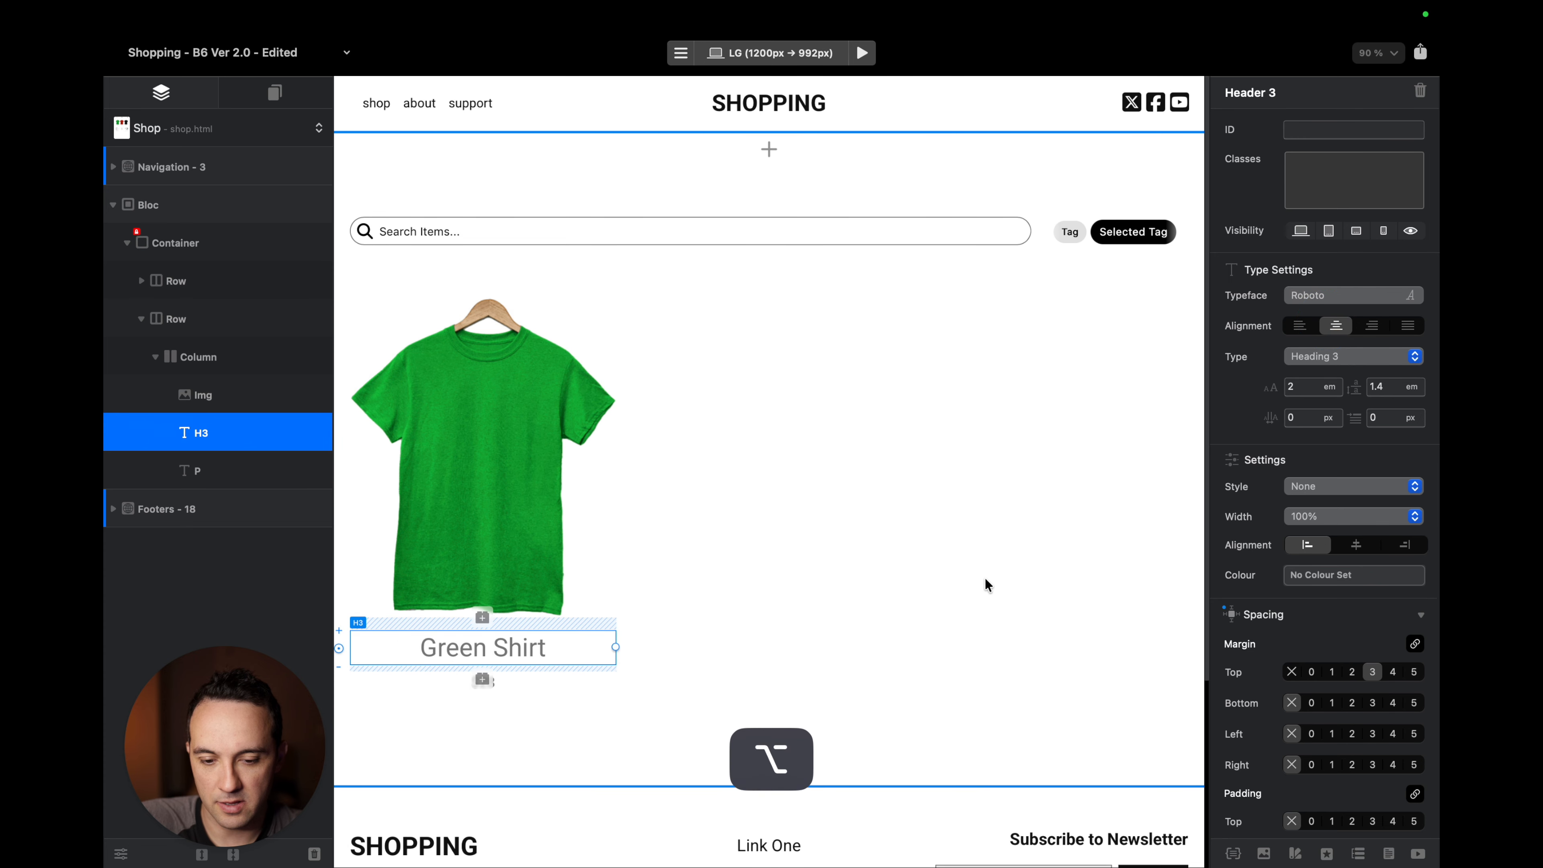
Change the Green Shirt heading's type to Heading 4.
scroll(522, 523, down, 3)
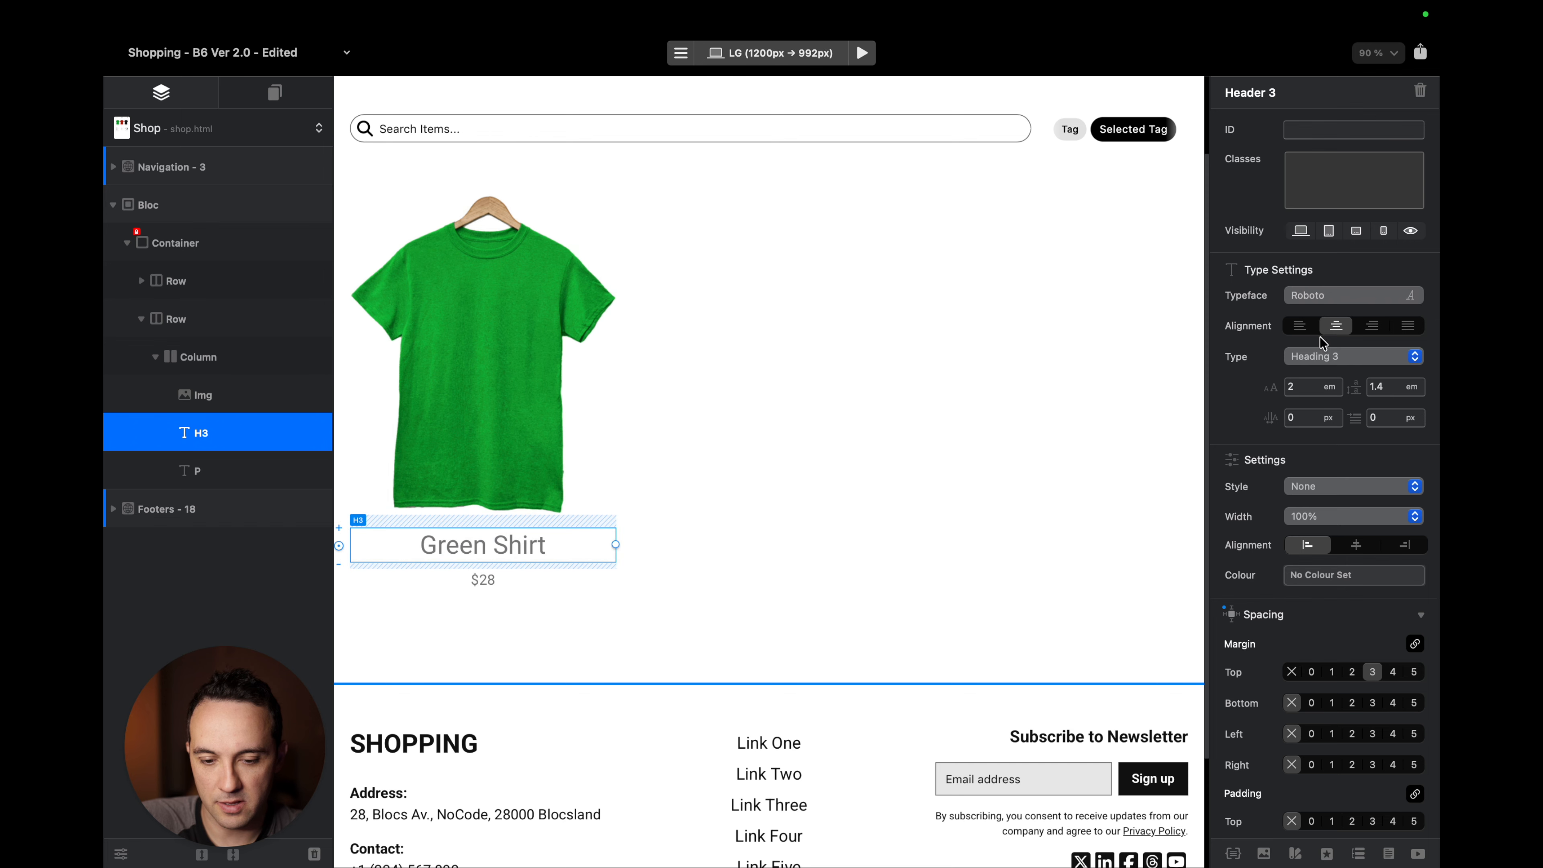
click(1322, 357)
click(1315, 378)
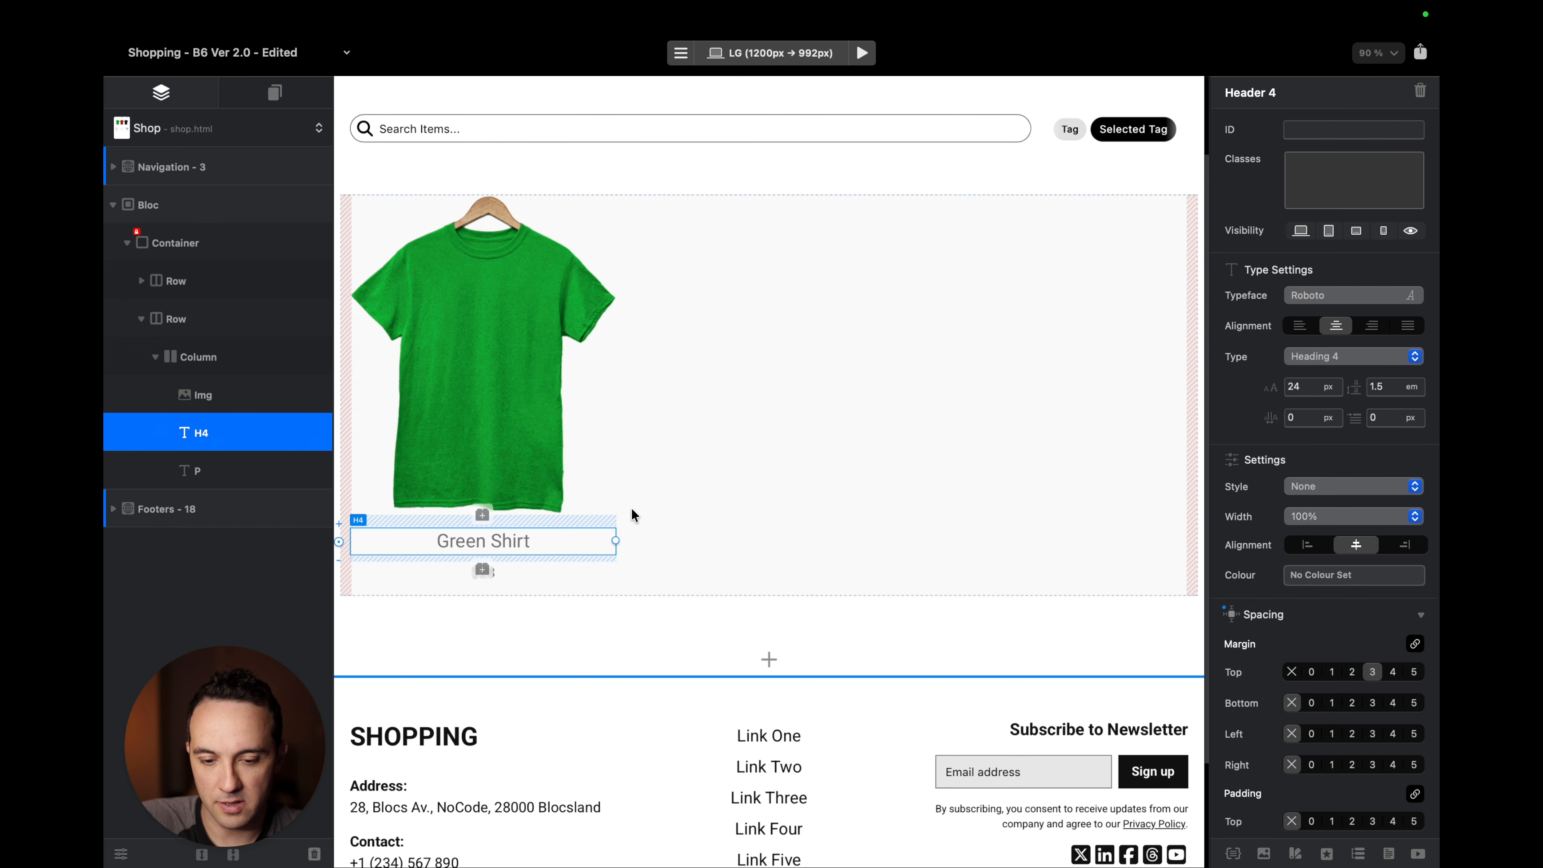
Apply the Secondary colour #101010 to the Green Shirt heading and the $28 price text.
click(1339, 575)
click(800, 319)
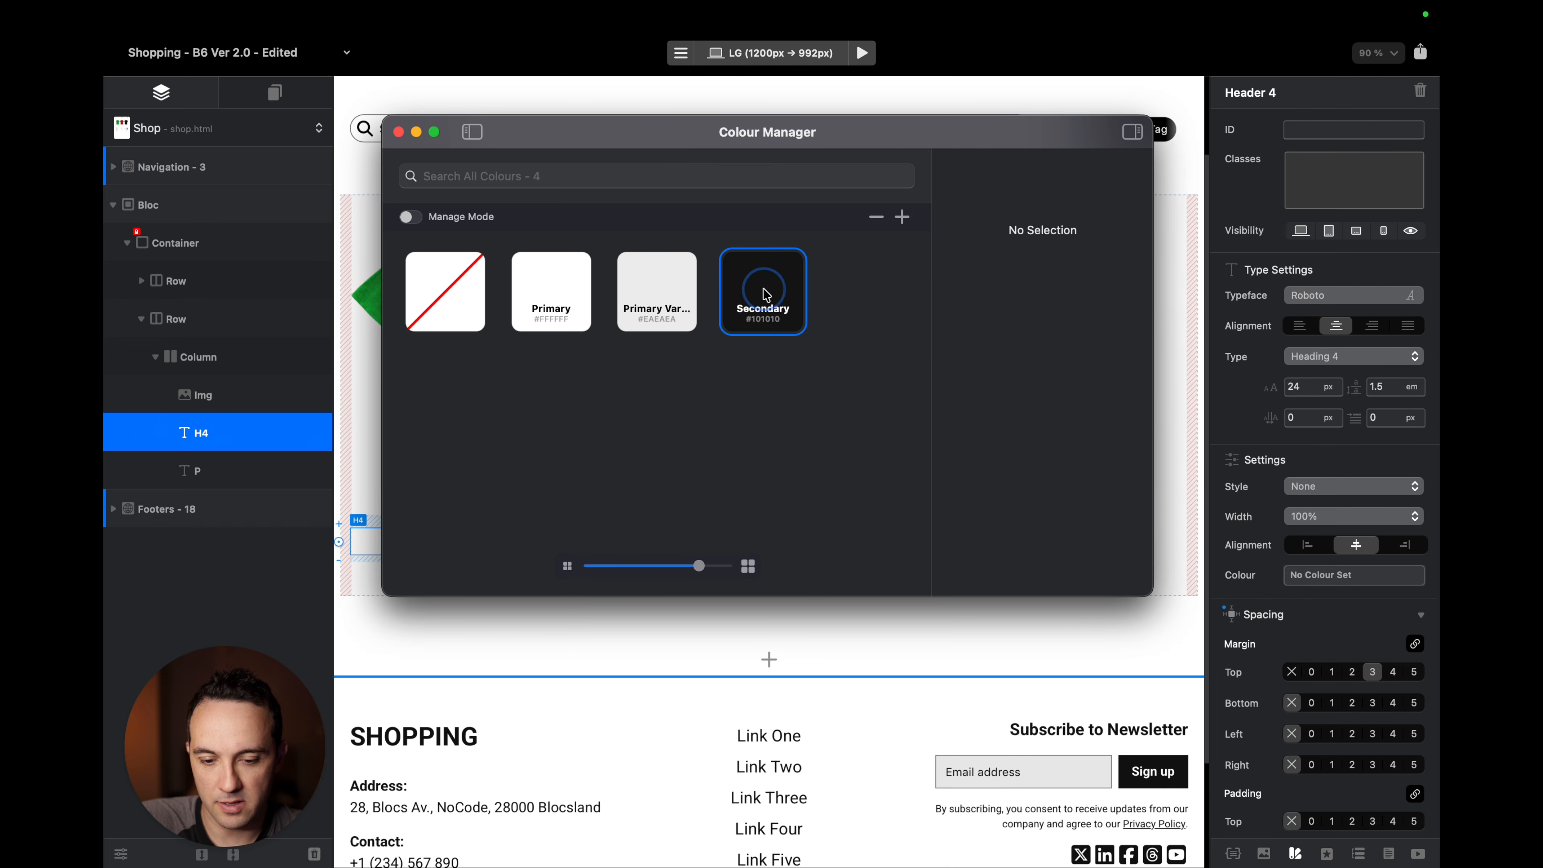
drag(797, 145, 1068, 142)
click(510, 573)
click(1039, 287)
Close the Colour Manager and add the class "bold" to the Green Shirt heading.
click(555, 541)
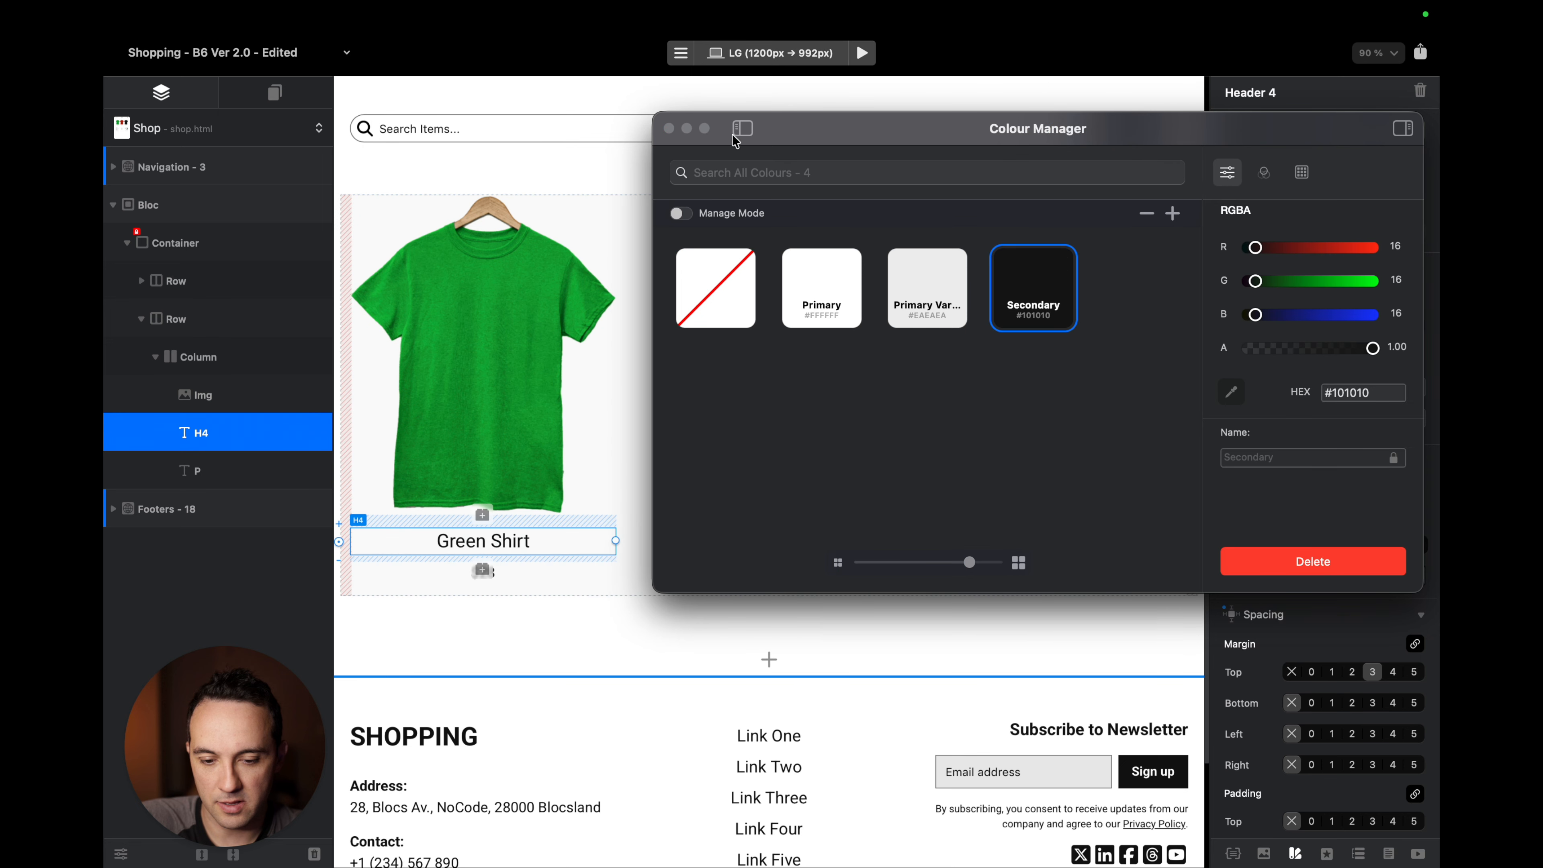
click(669, 129)
click(1354, 180)
text(bold)
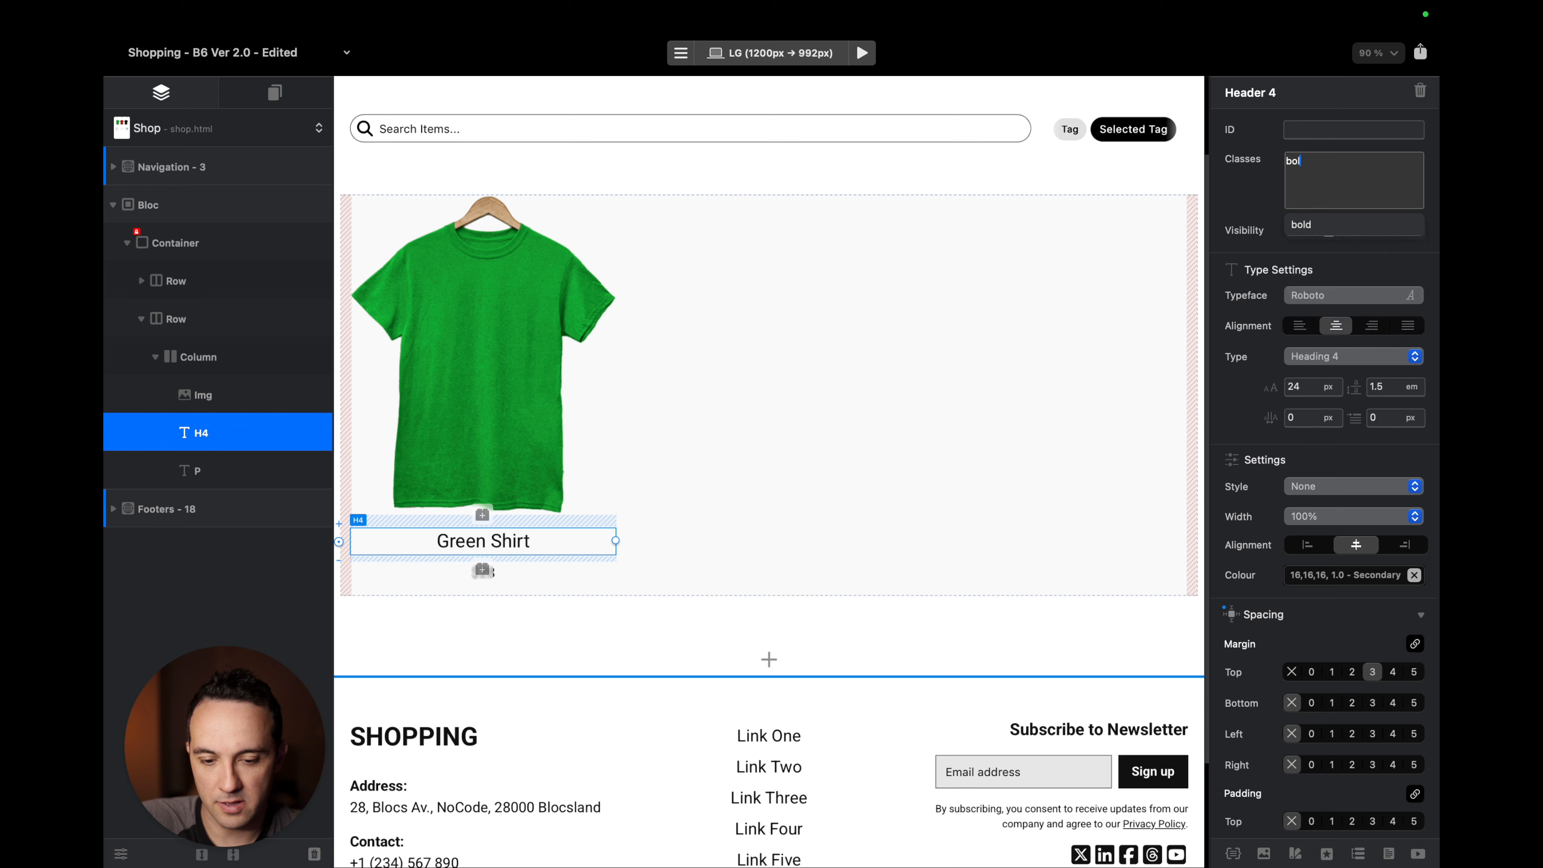
key(Return)
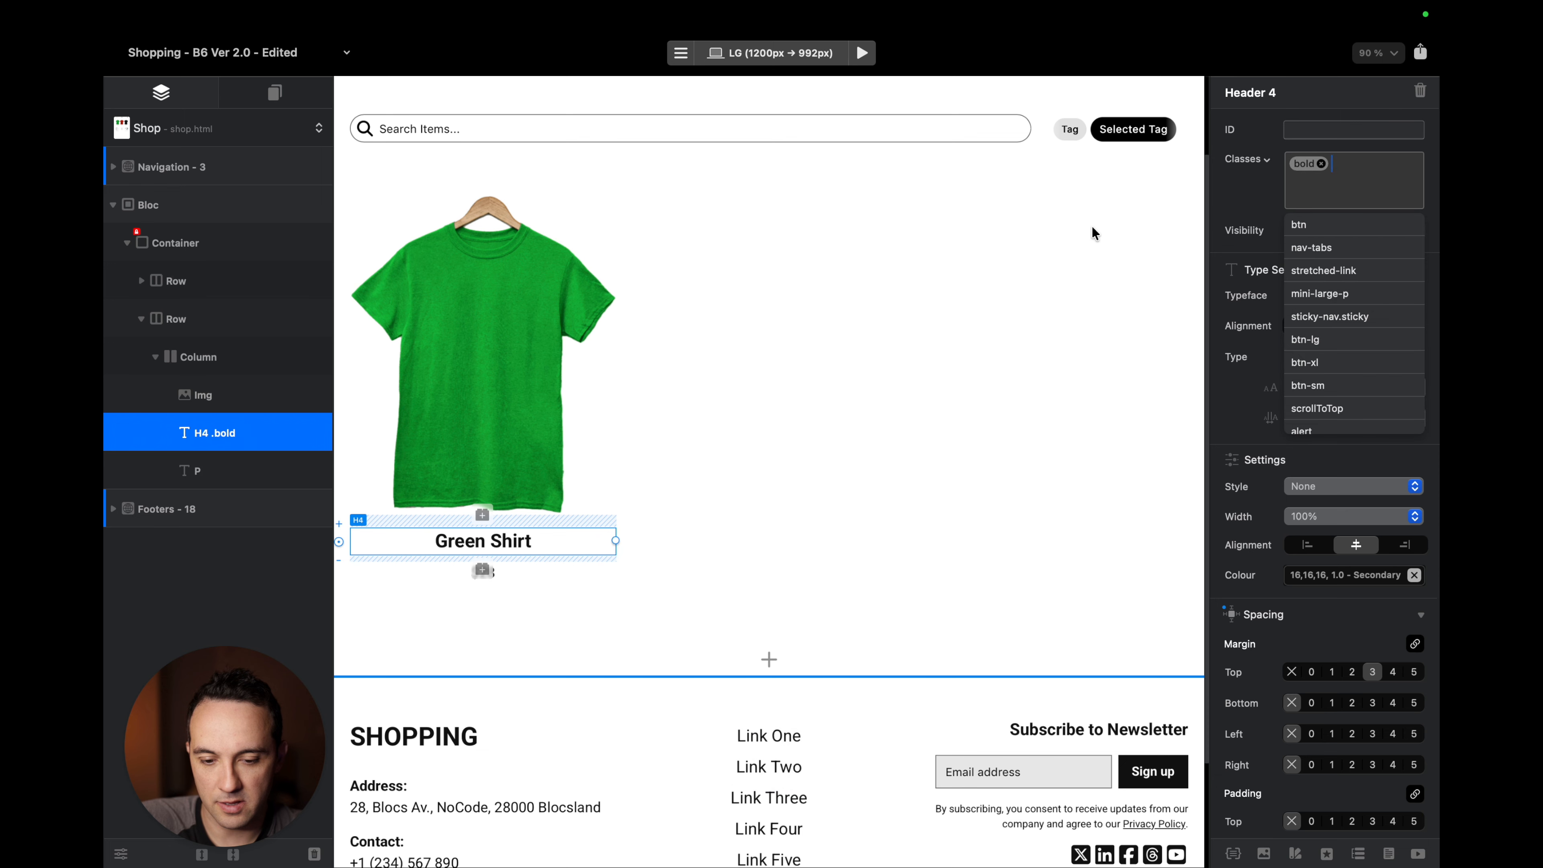
click(672, 317)
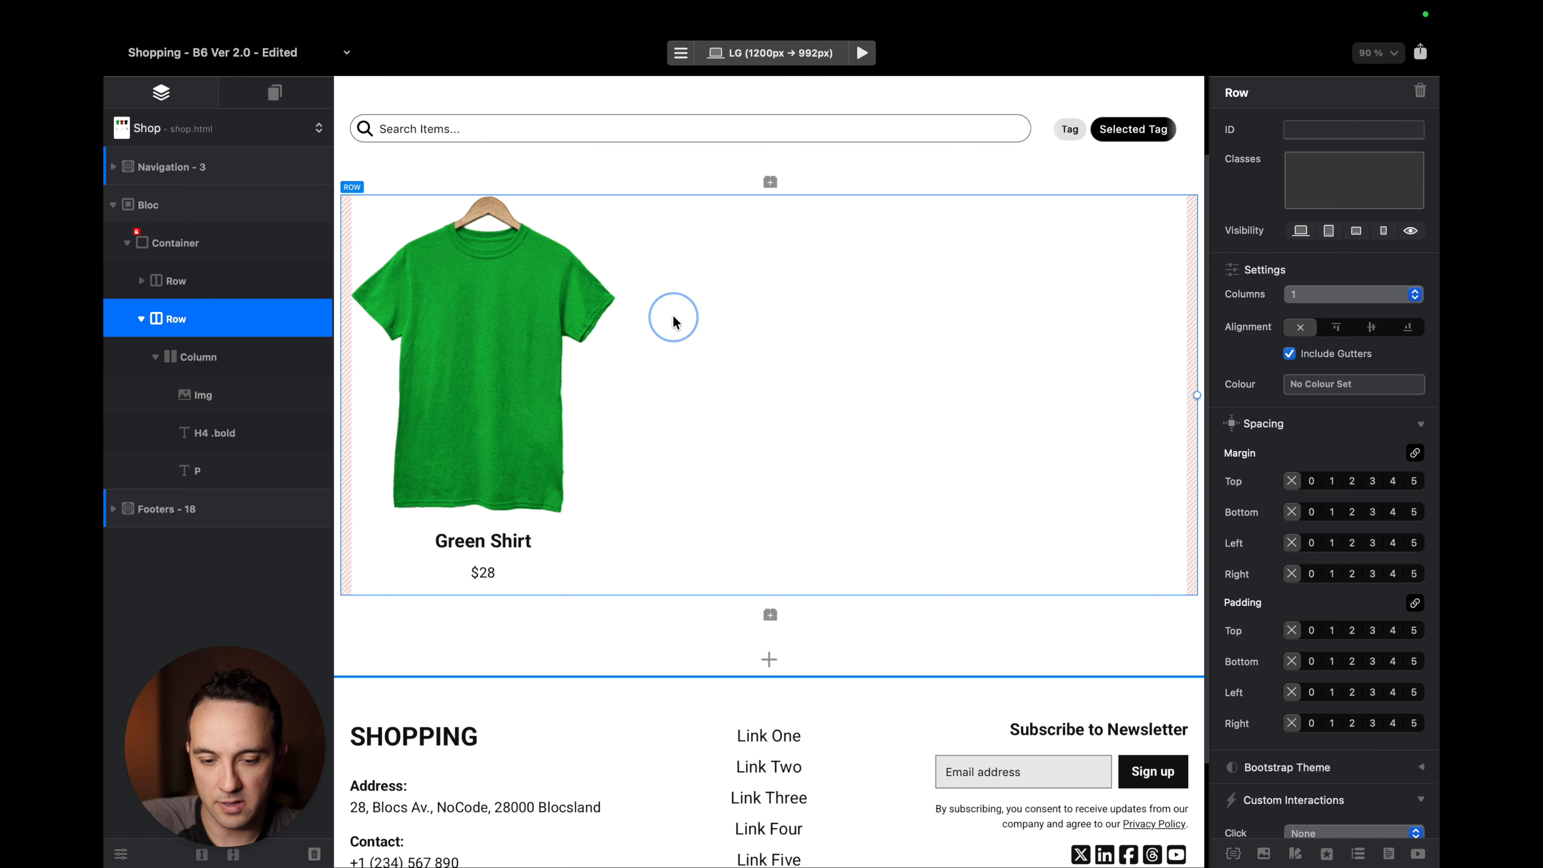
Set the Green Shirt heading's bottom margin to 0 and its column's bottom margin to 5.
click(605, 433)
click(586, 540)
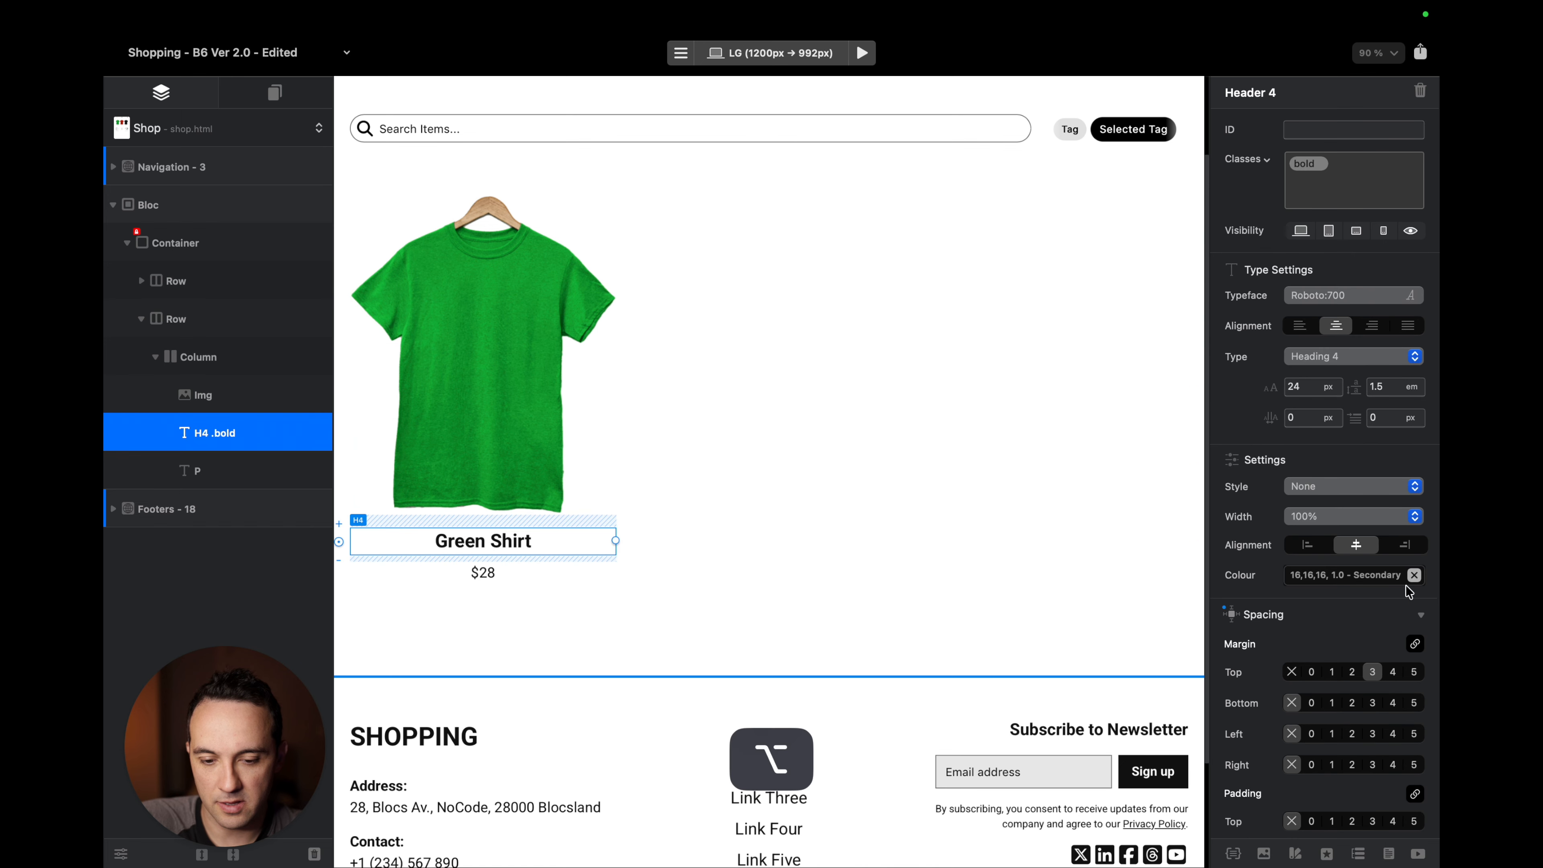
click(1310, 703)
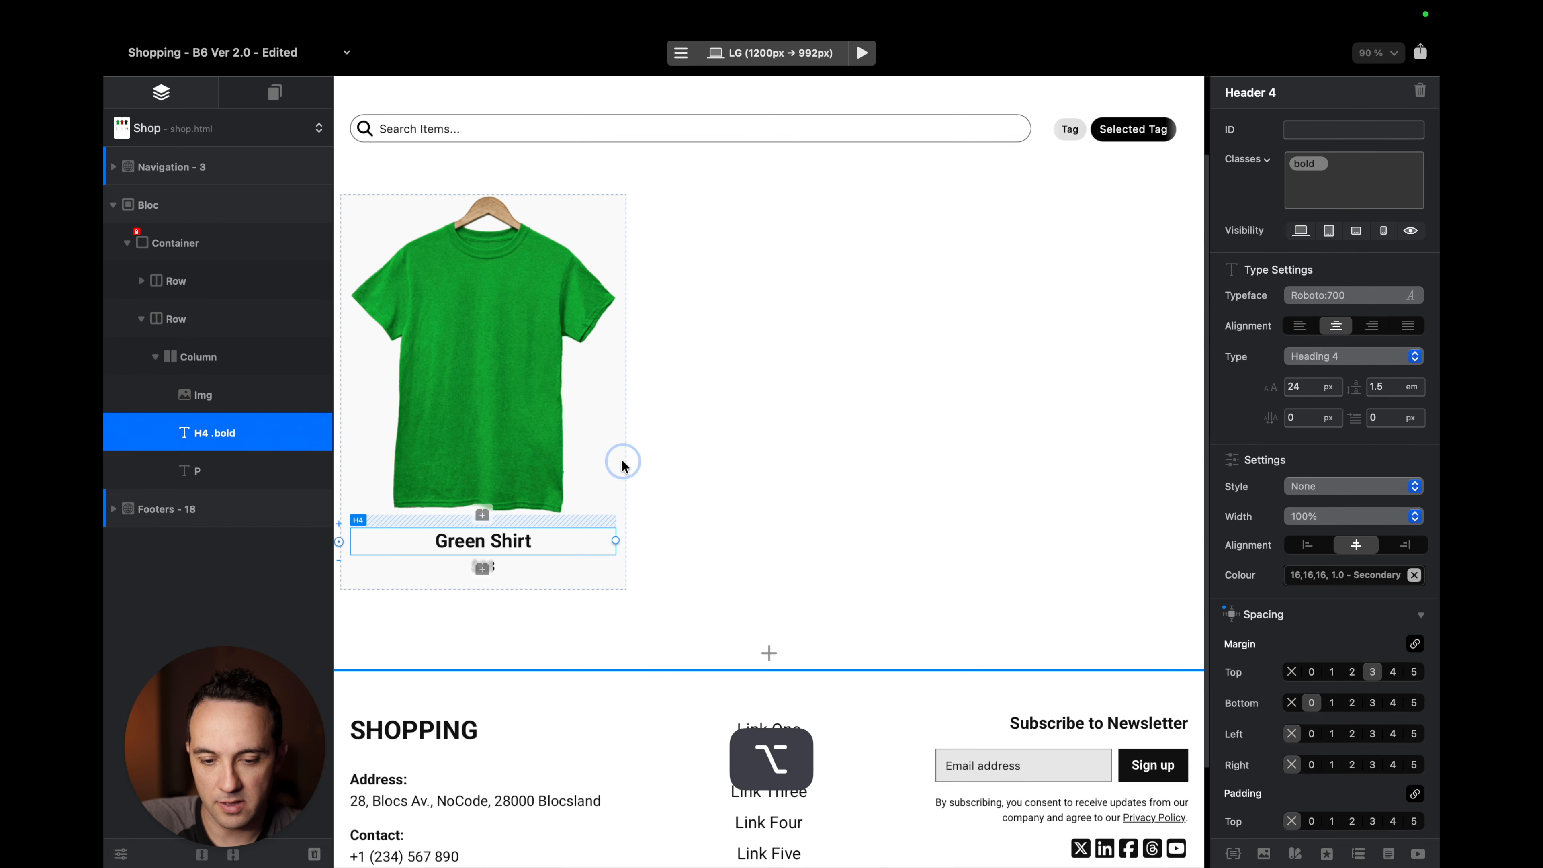
click(622, 465)
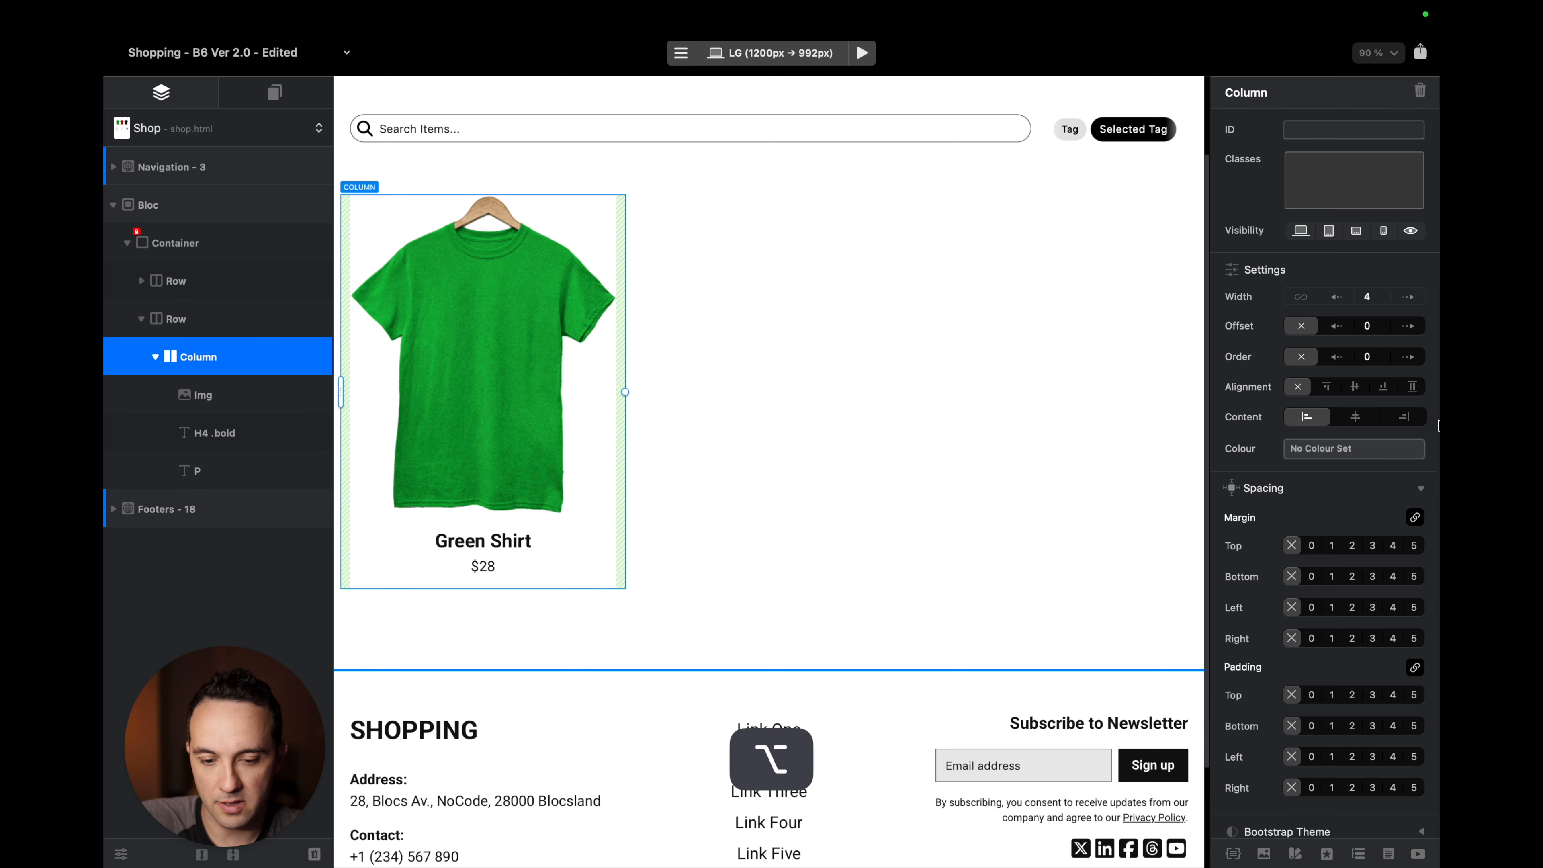
click(1412, 578)
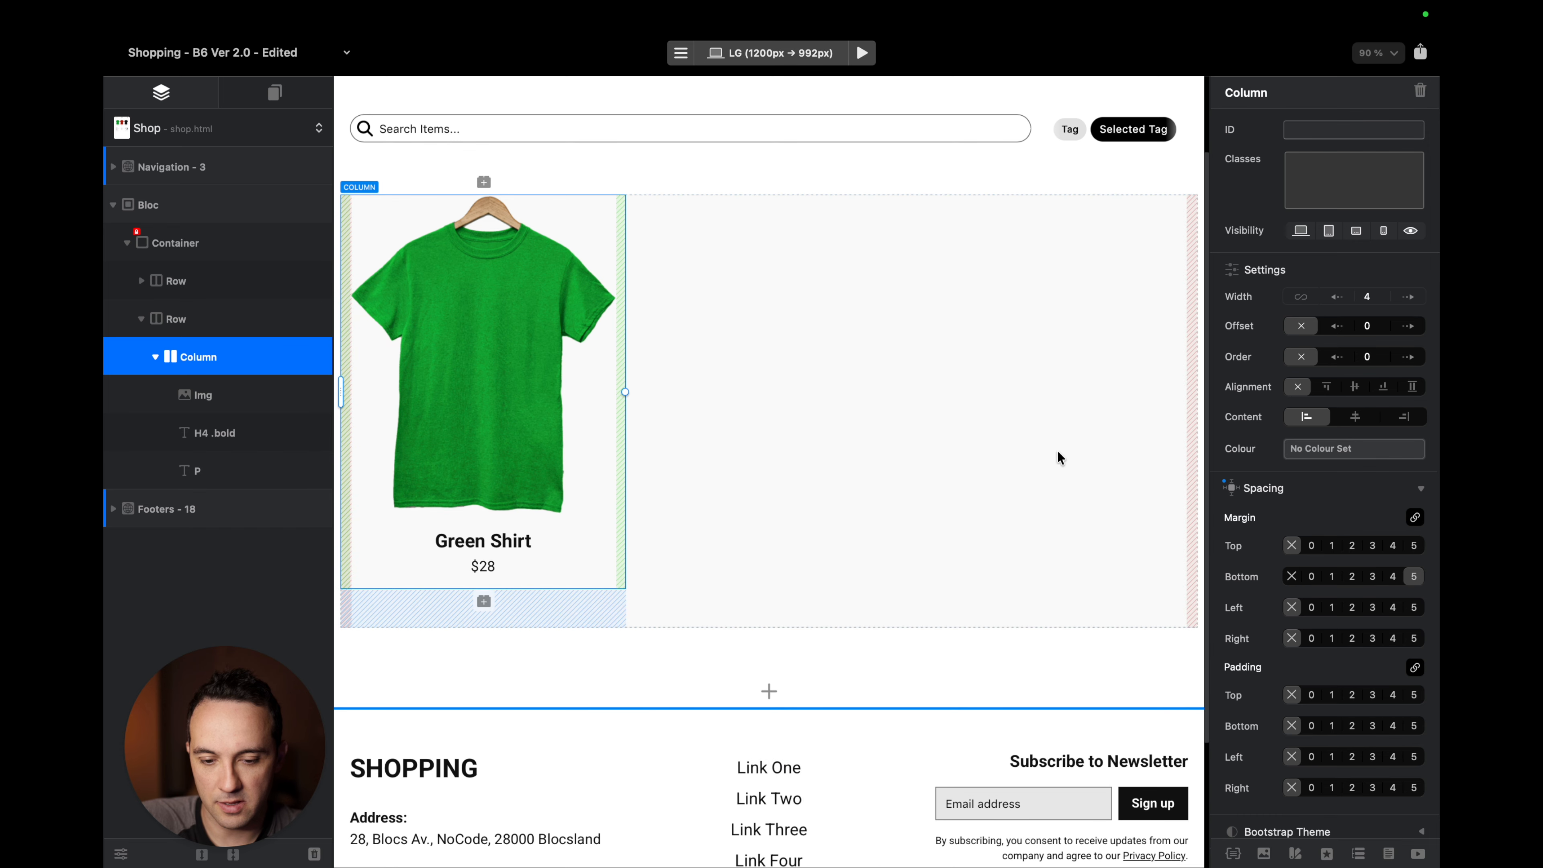
Duplicate the Green Shirt column three times to make four product cards.
key(super+d)
key(super+d)
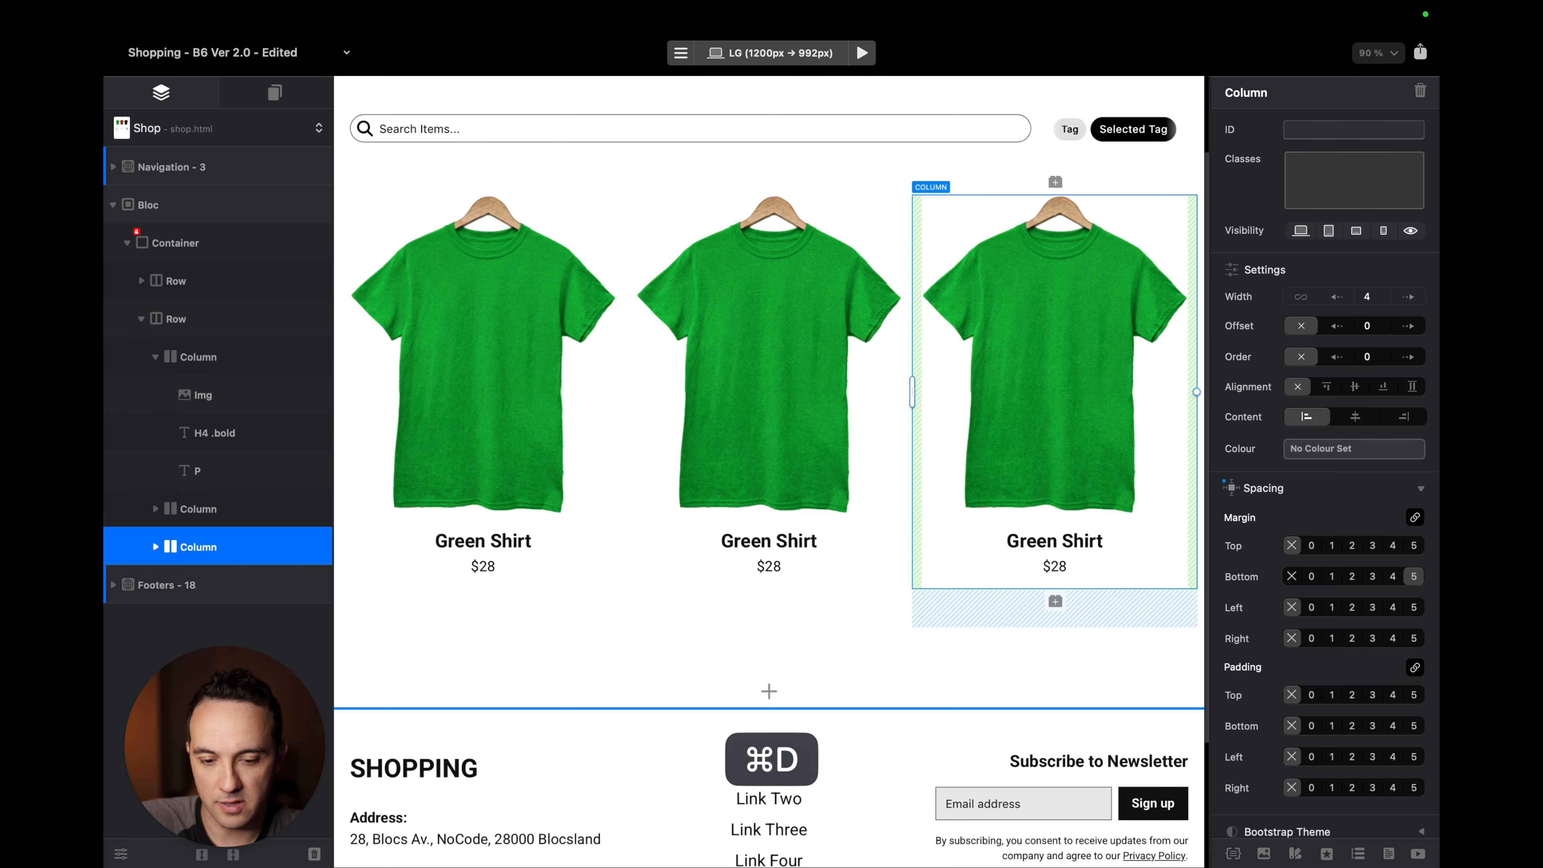
key(super+d)
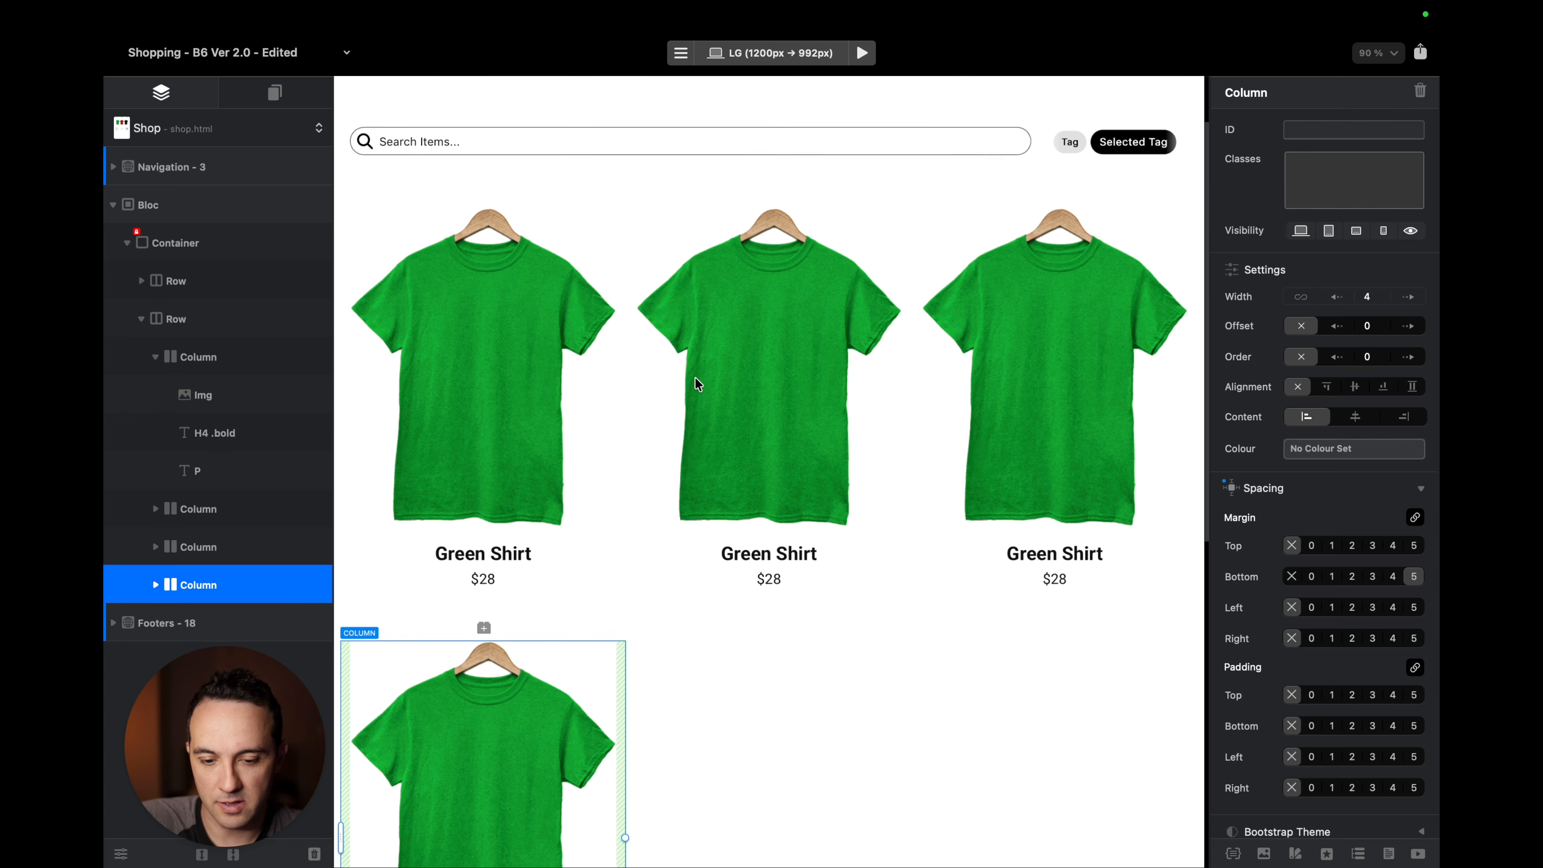
Replace the second card's shirt image with bright-red.png from the project's assets.
scroll(694, 377, down, 1)
double_click(769, 337)
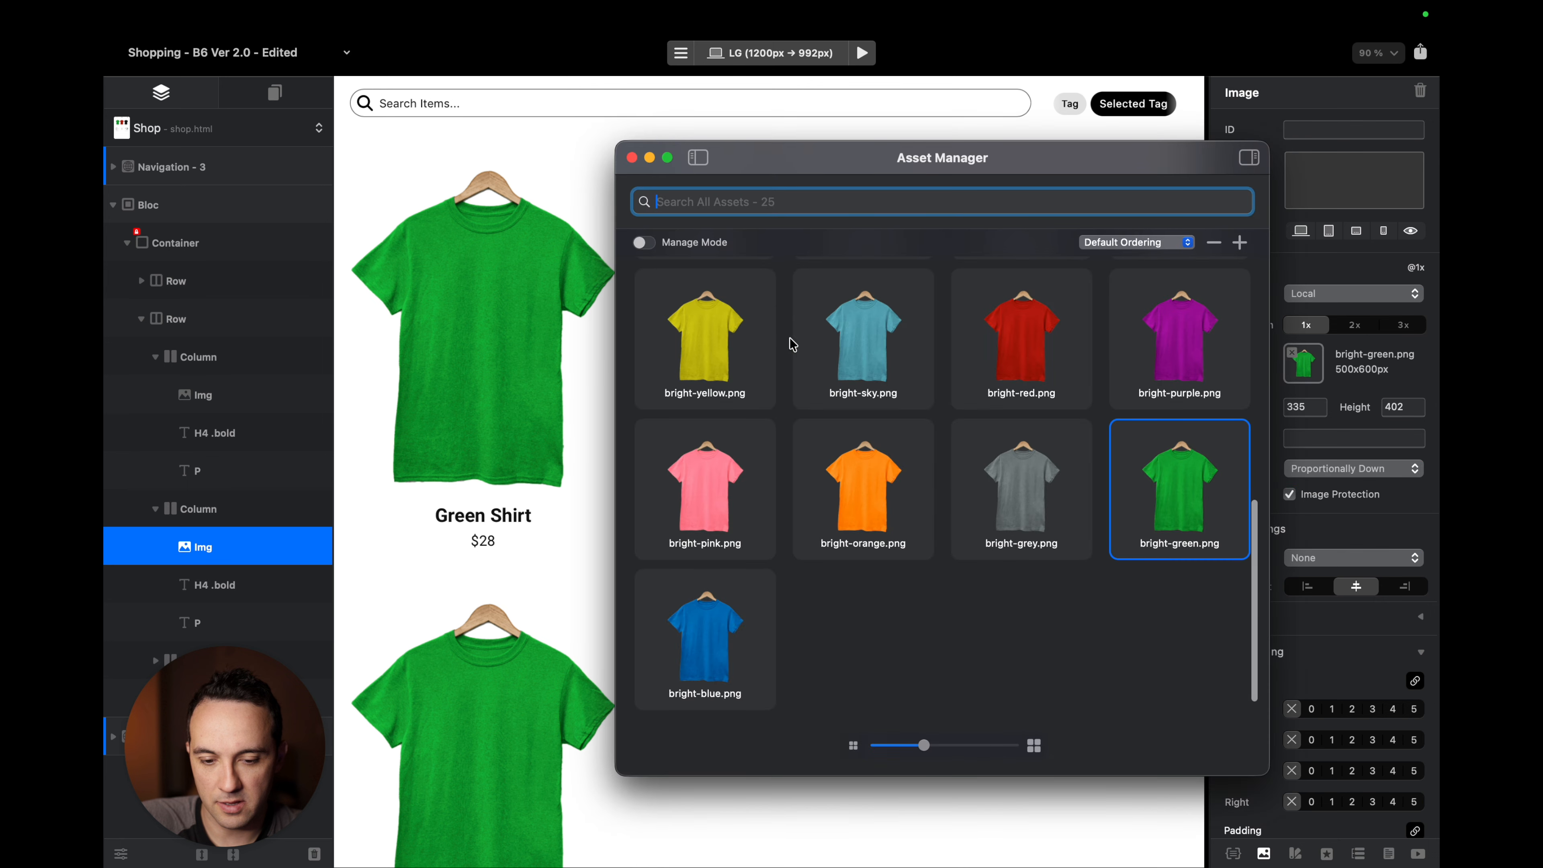
drag(1075, 167, 1055, 520)
click(1010, 662)
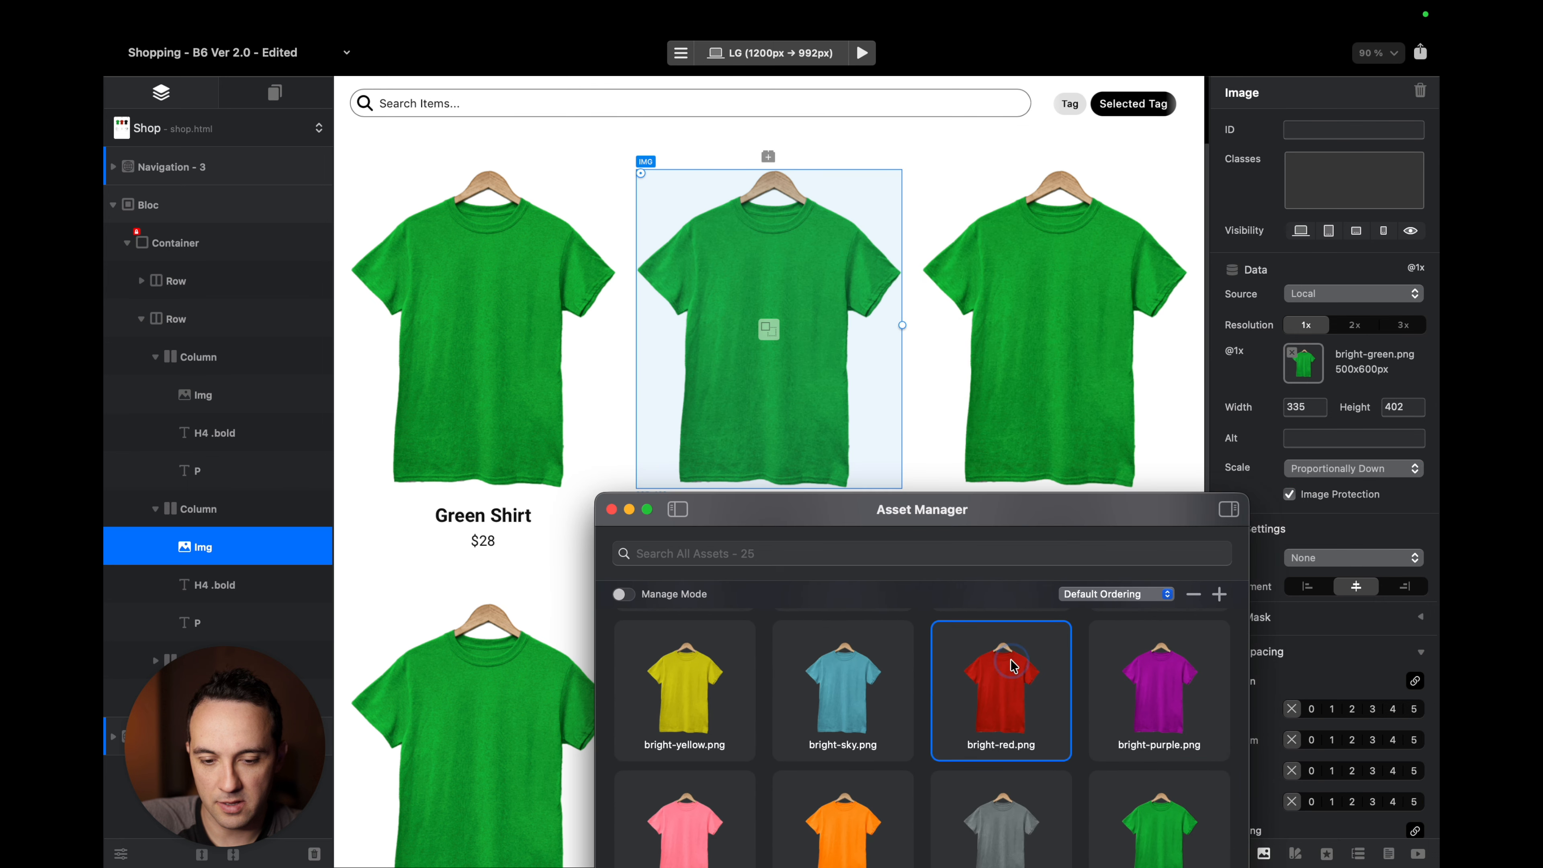
Replace the third card's shirt image with bright-pink.png from the project's assets.
click(1082, 356)
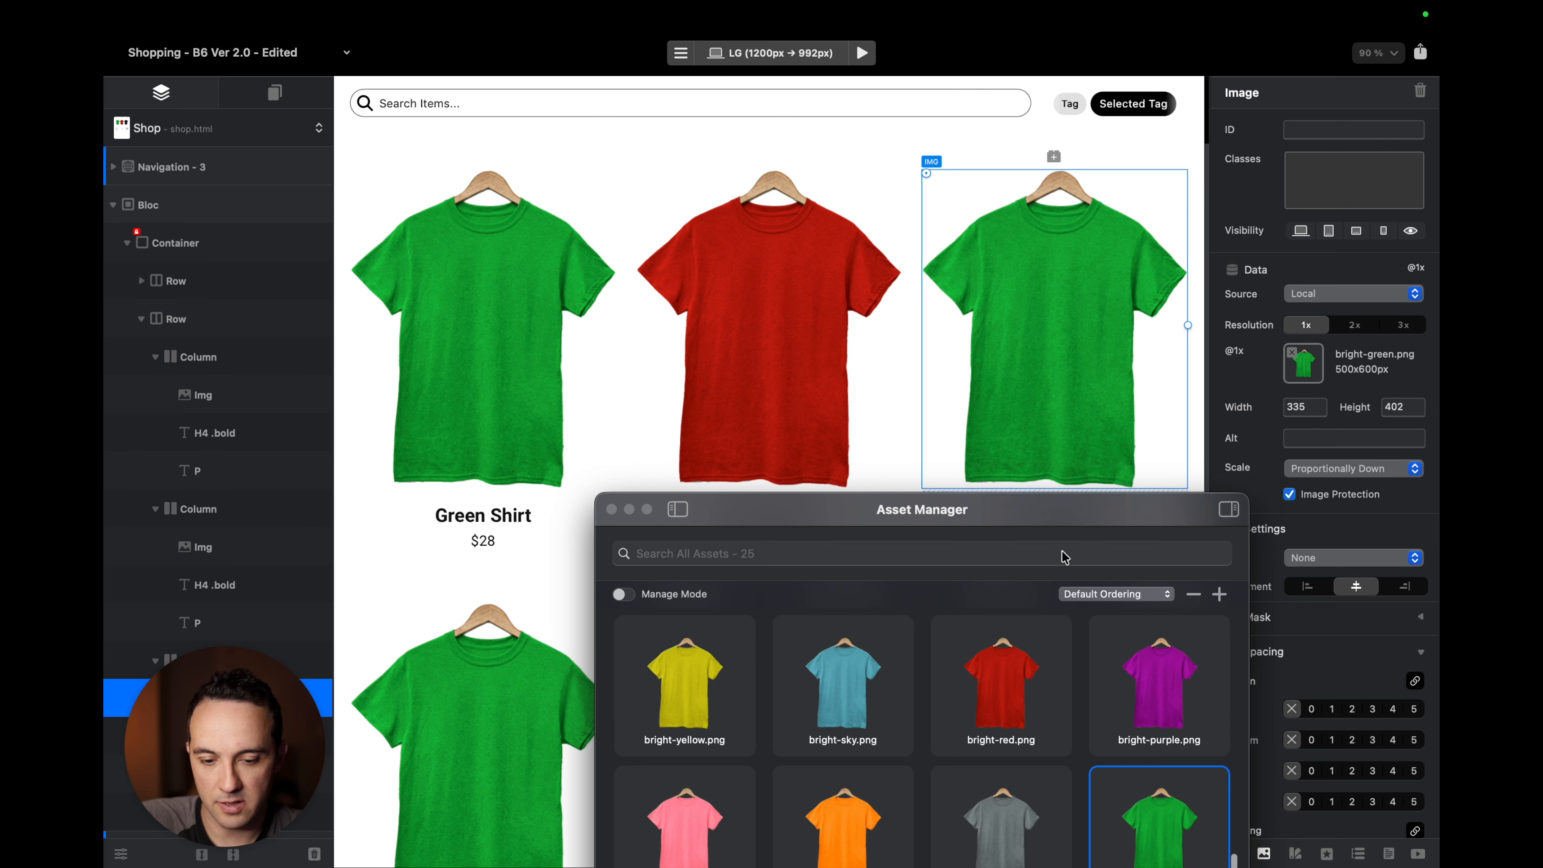
drag(1073, 511, 788, 314)
scroll(686, 561, up, 1)
scroll(666, 595, down, 1)
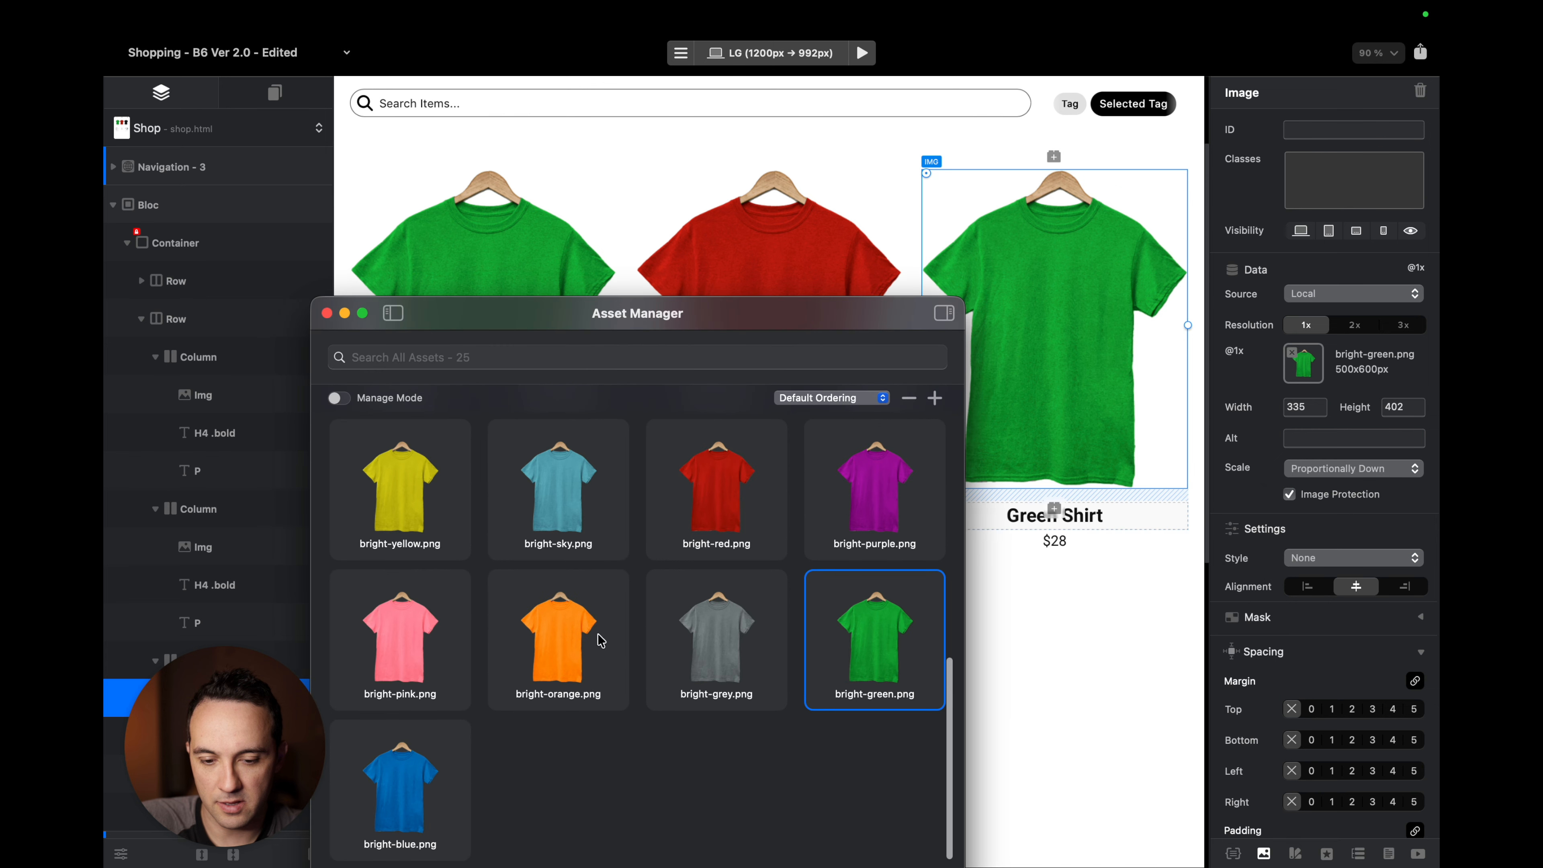
click(406, 640)
Replace the fourth card's shirt image with dark-black.png and close the Asset Manager.
drag(662, 324, 1056, 267)
click(512, 666)
scroll(1174, 499, up, 5)
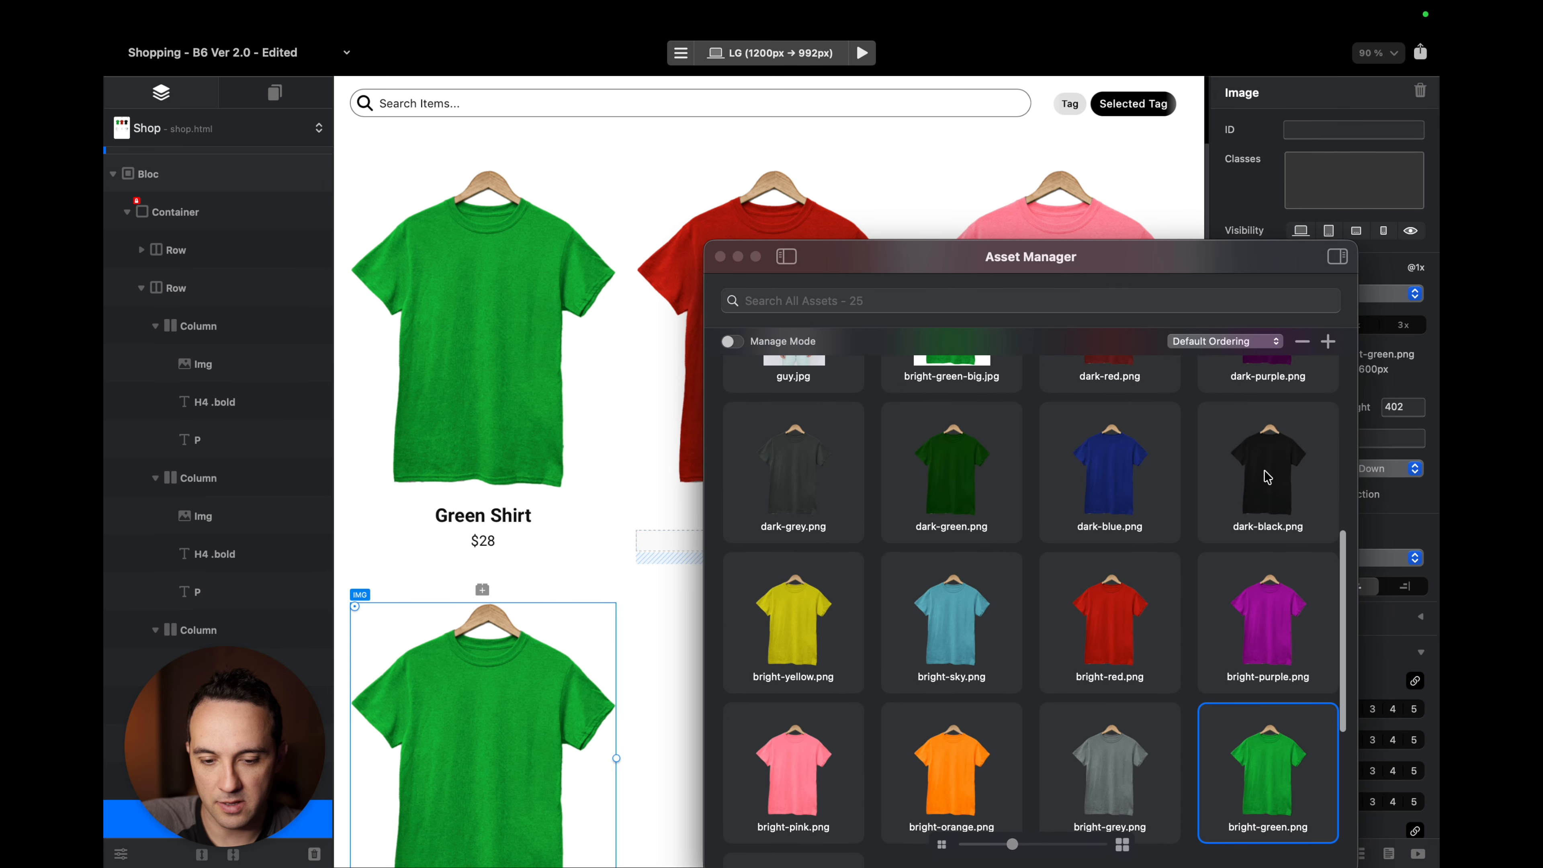
click(1267, 476)
click(722, 256)
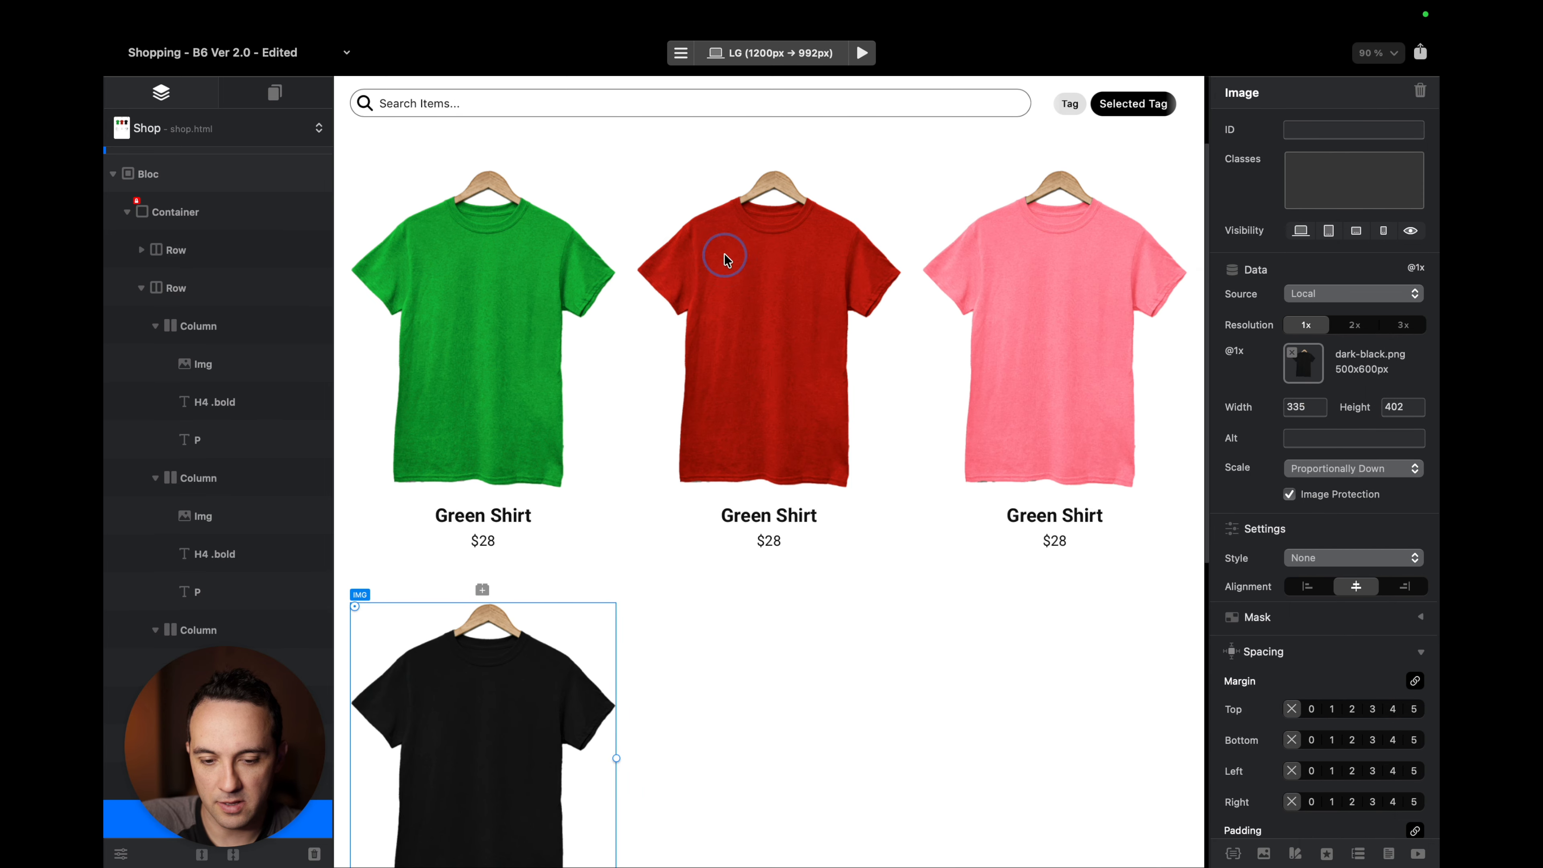
Rename the second, third and fourth card headings to "Red Shirt", "Pink Shirt" and "Black Shirt" to match their images.
click(754, 515)
double_click(745, 516)
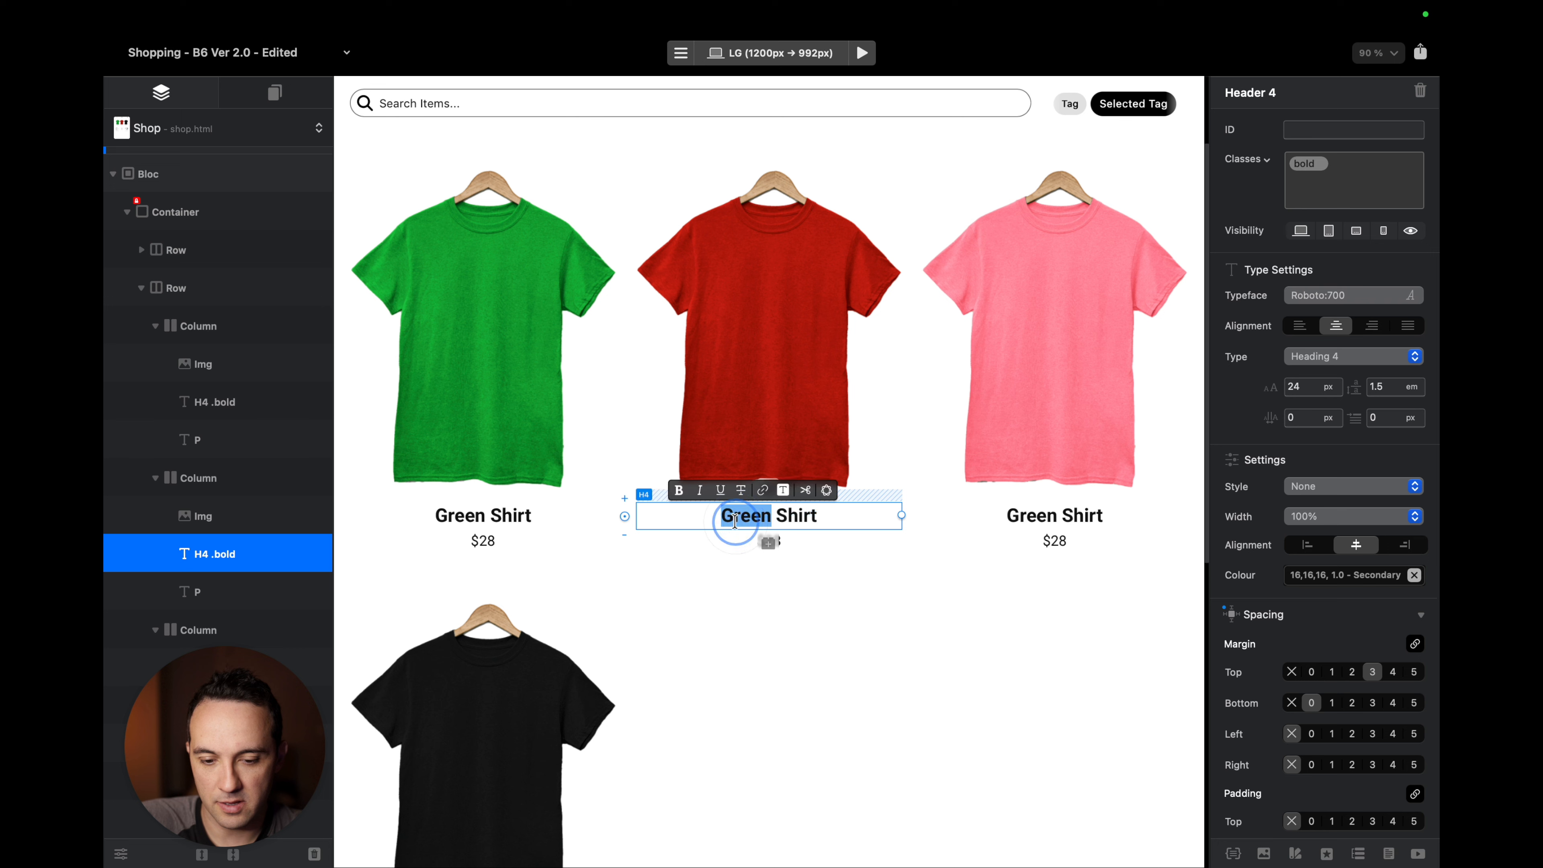
text(Red)
double_click(1030, 516)
text(Pink)
scroll(623, 624, down, 3)
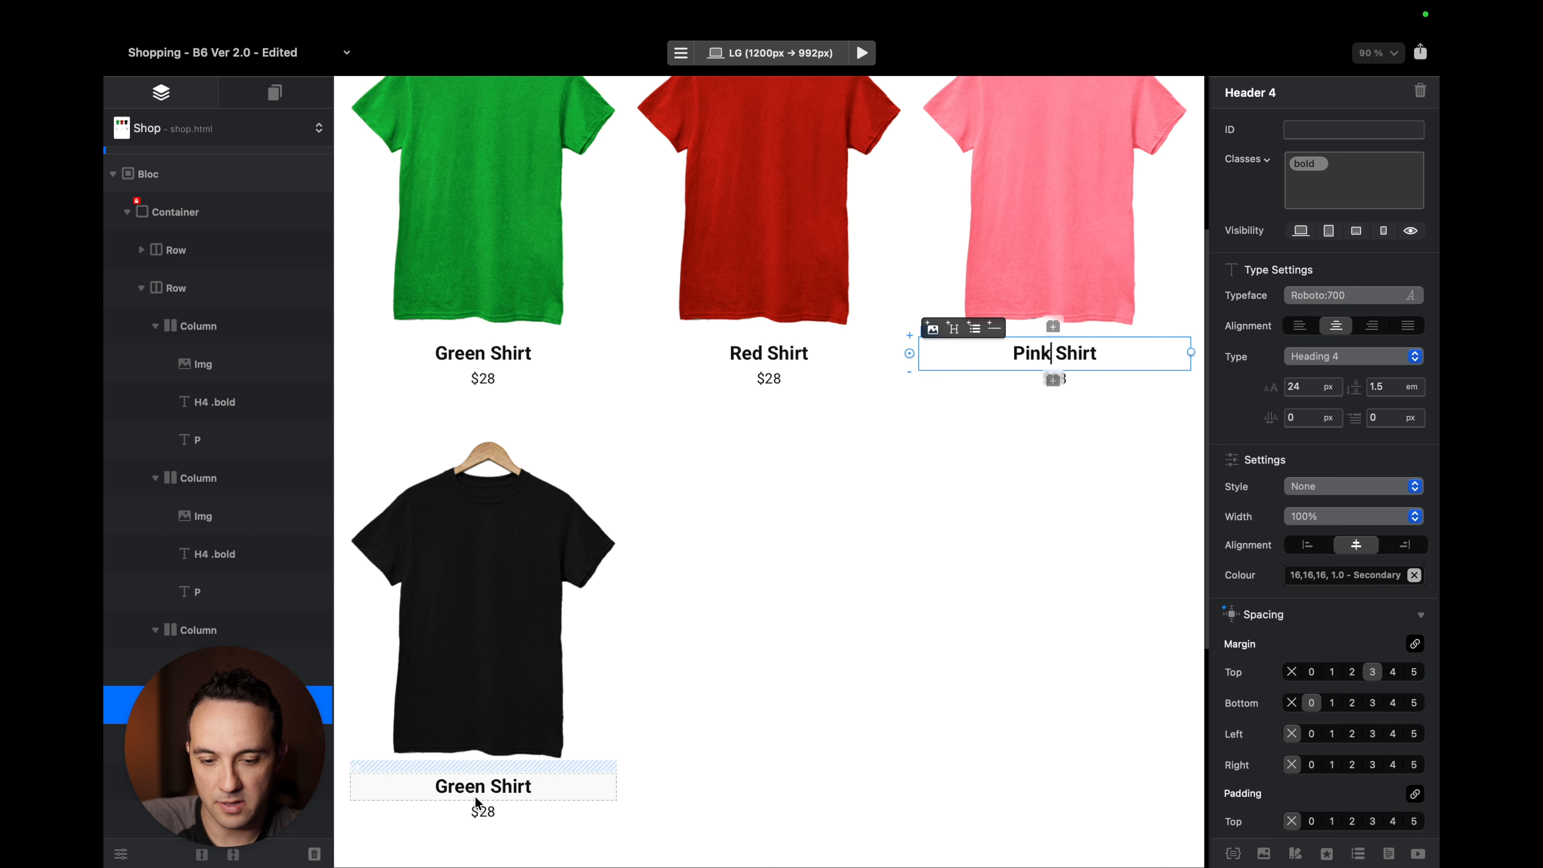
click(458, 796)
double_click(458, 790)
text(Black)
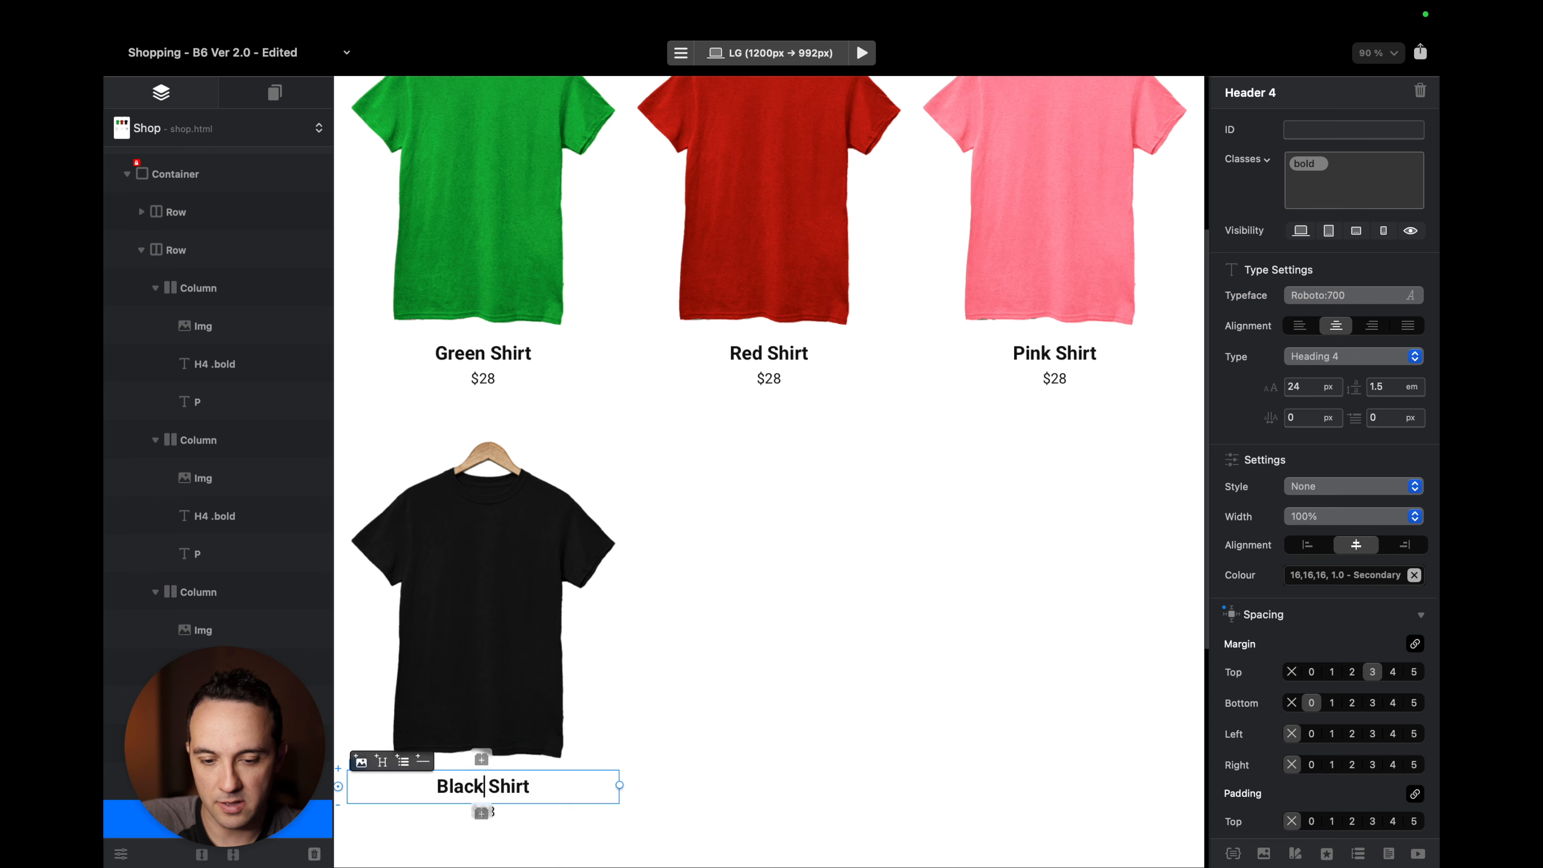
Move the Black Shirt column up two places so it sits between the Green Shirt and Red Shirt columns.
click(630, 603)
click(623, 606)
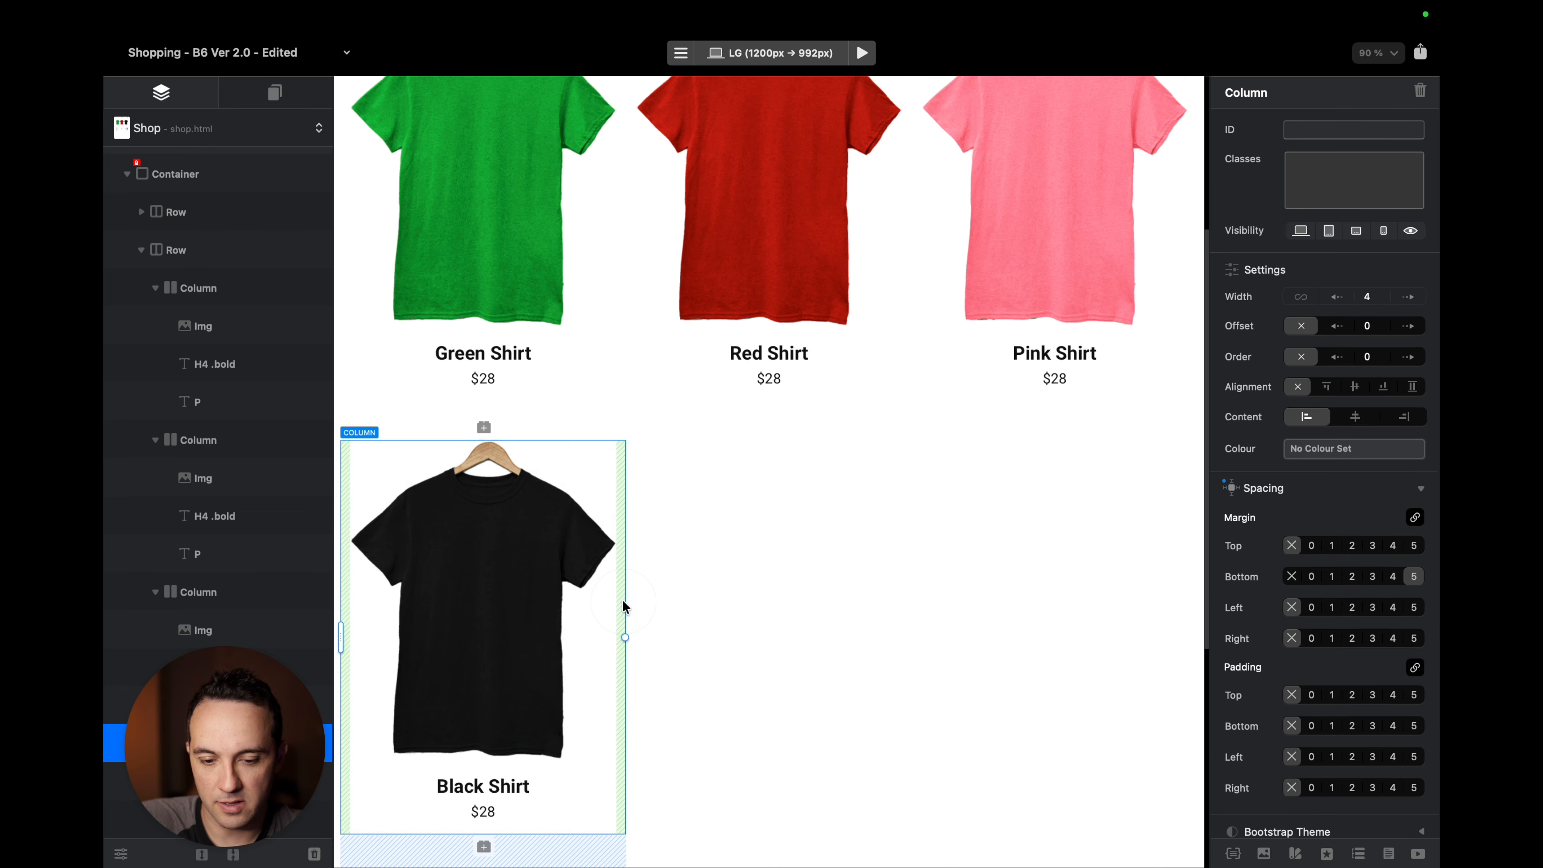
key(alt+super+Up)
key(alt+super+Up)
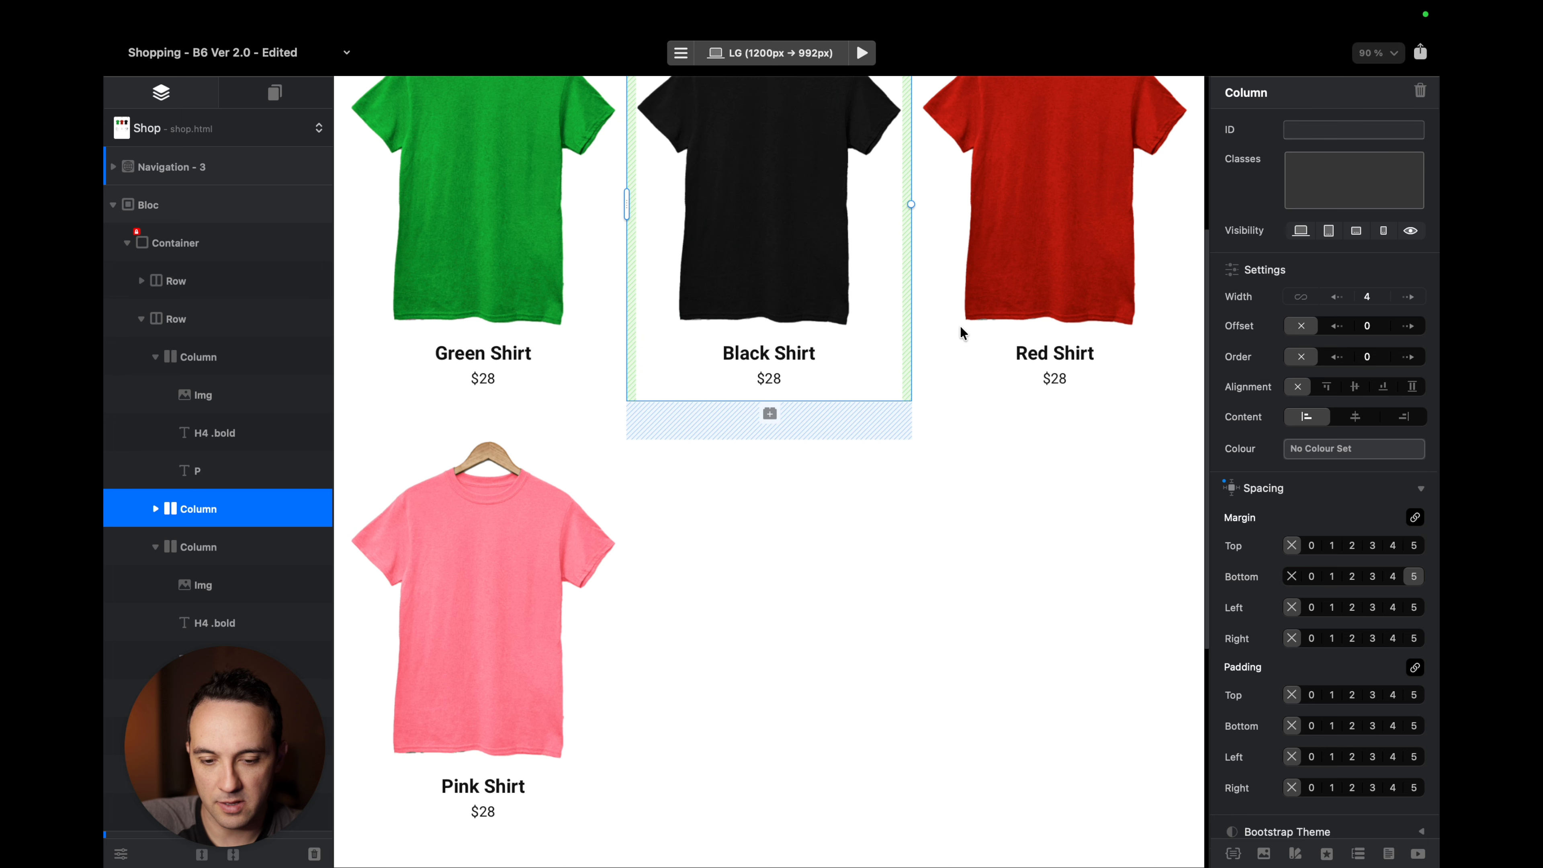
scroll(960, 326, up, 5)
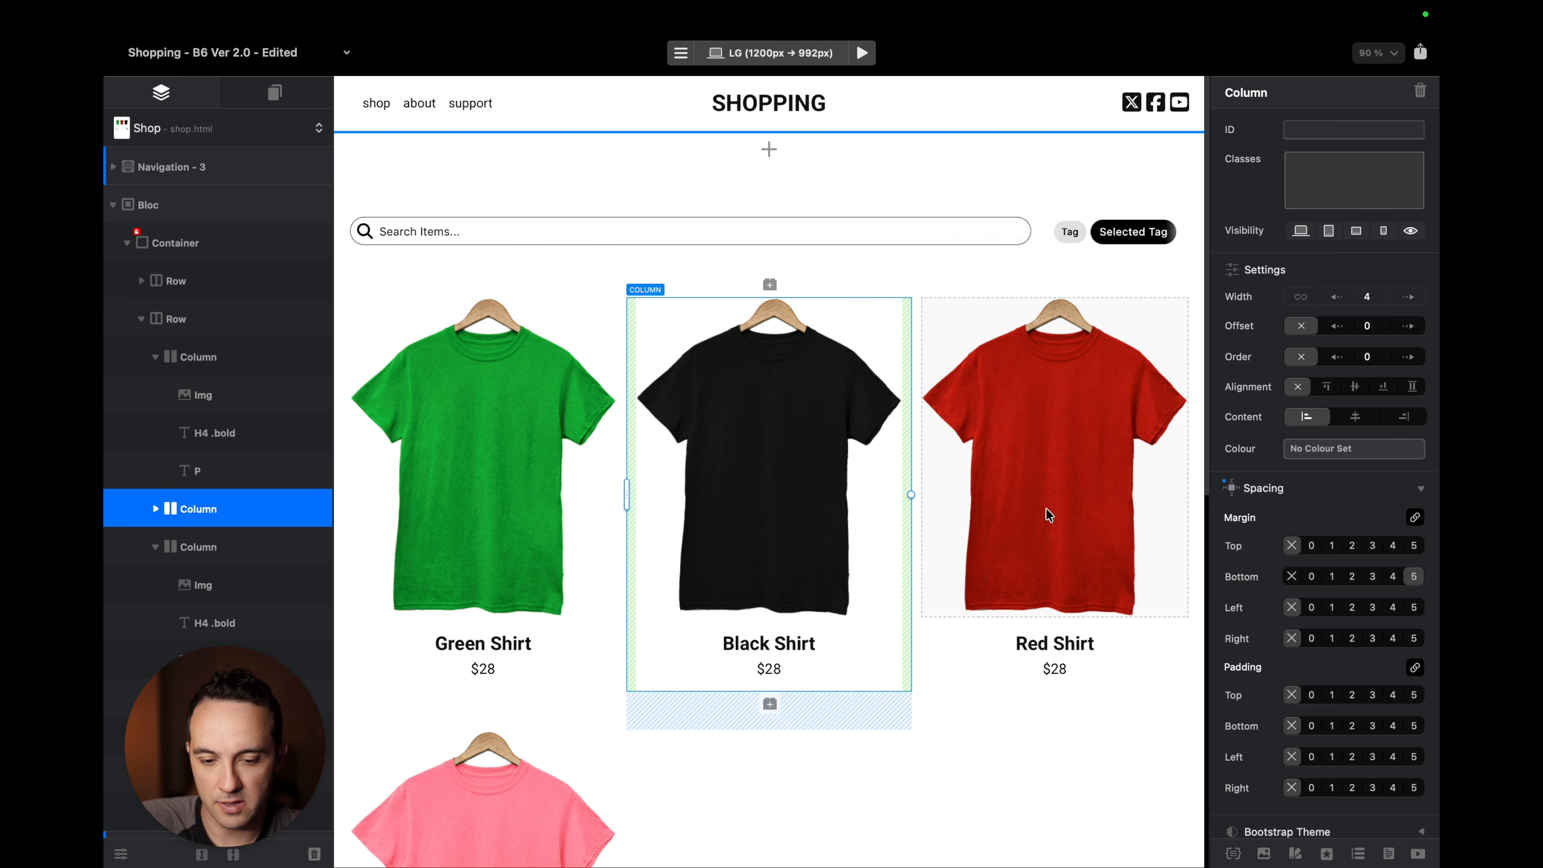
scroll(1046, 507, down, 3)
scroll(1045, 507, up, 4)
scroll(1046, 510, down, 4)
scroll(1025, 398, up, 3)
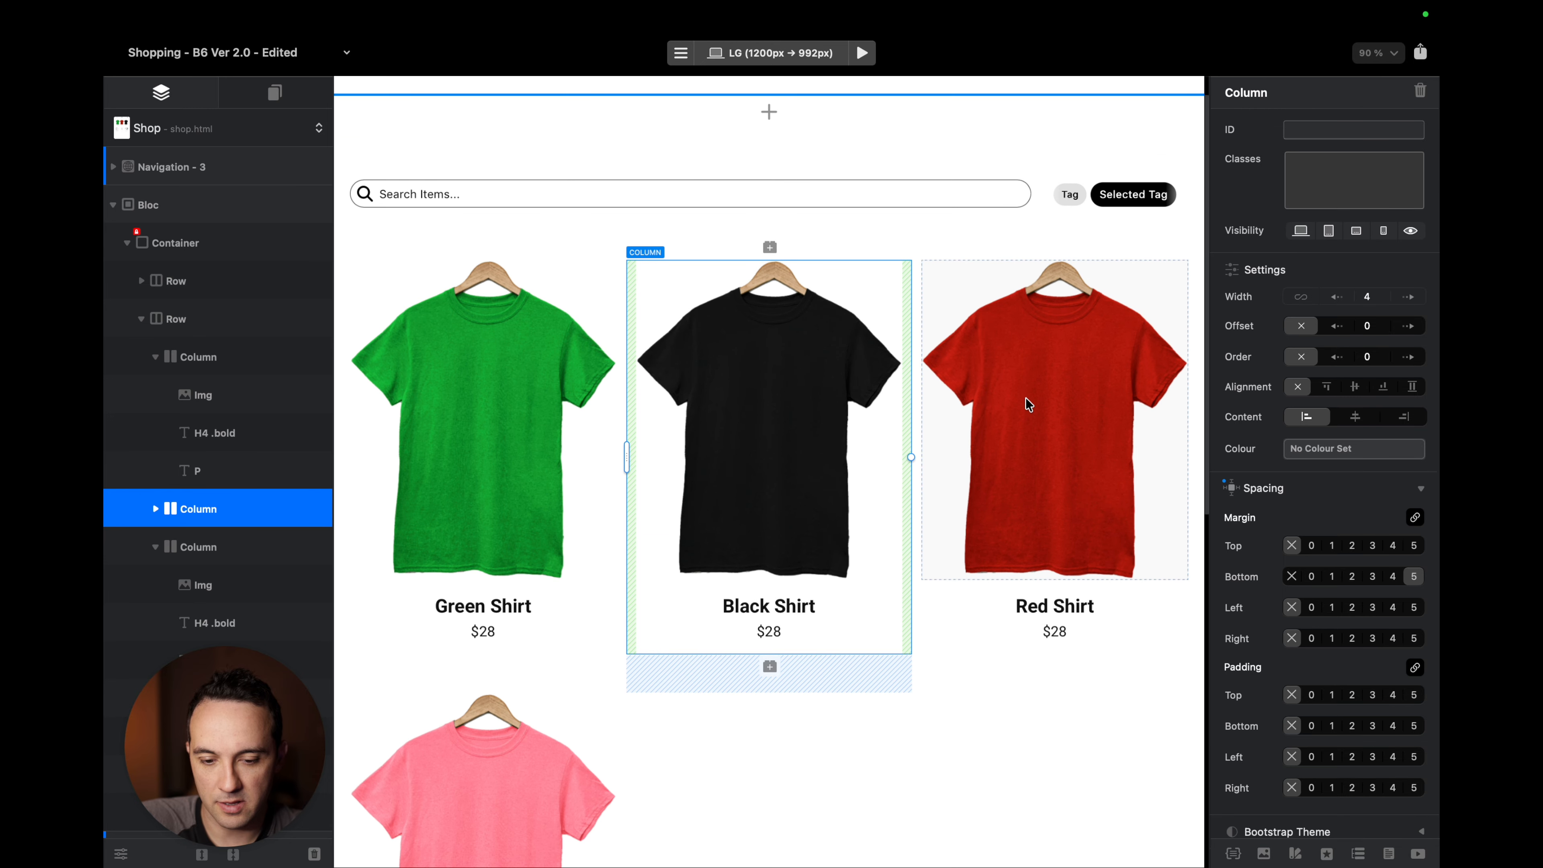
Examine the Flexi Filter's Filter Using options alongside the Red Shirt card's heading and column, keeping Text Content selected.
click(1044, 192)
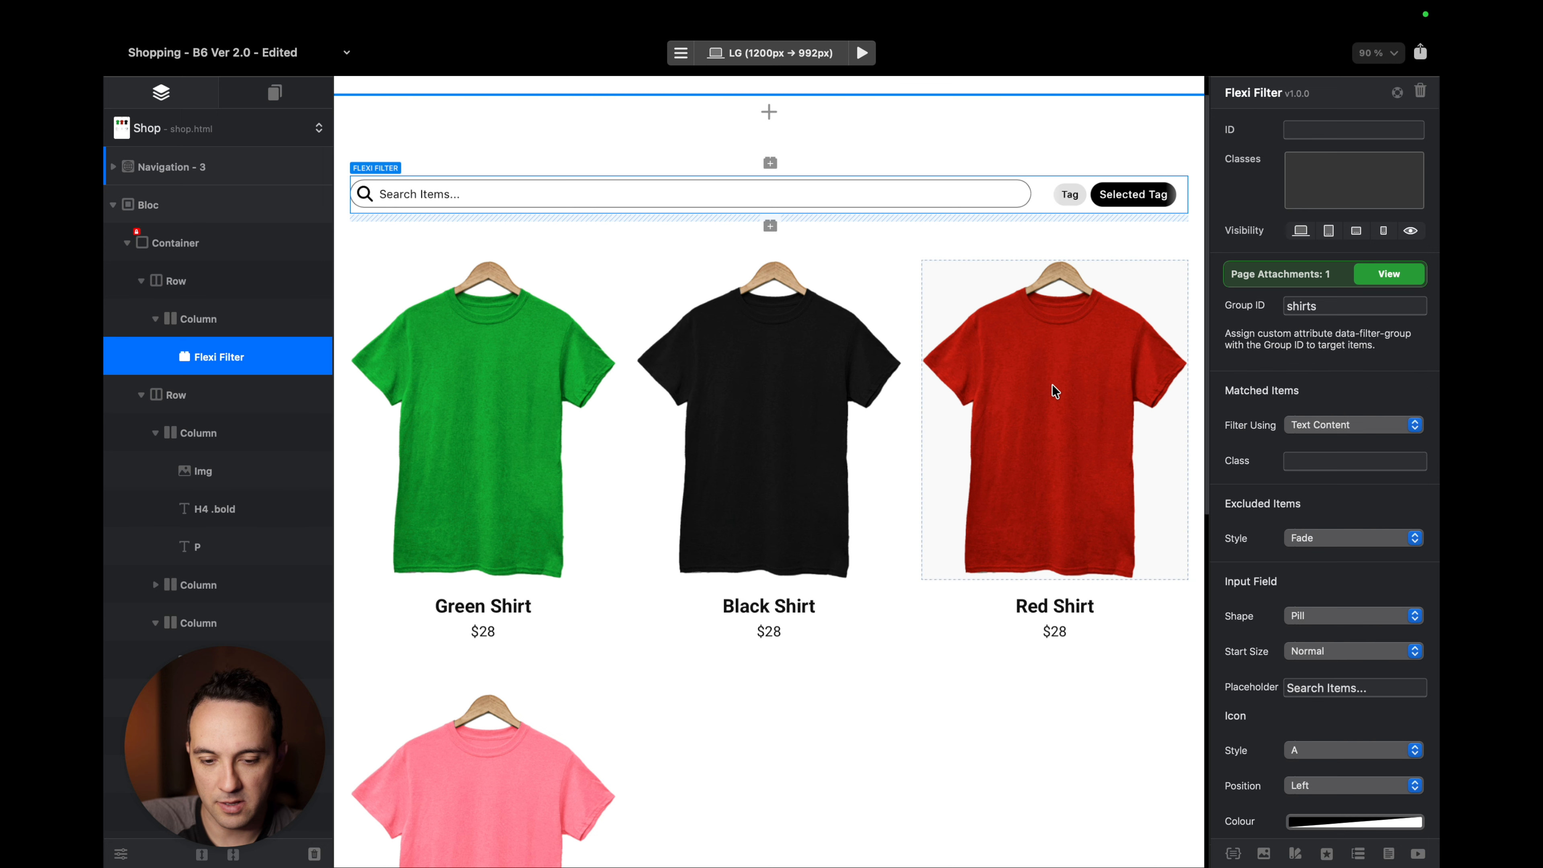
click(1341, 426)
click(1342, 427)
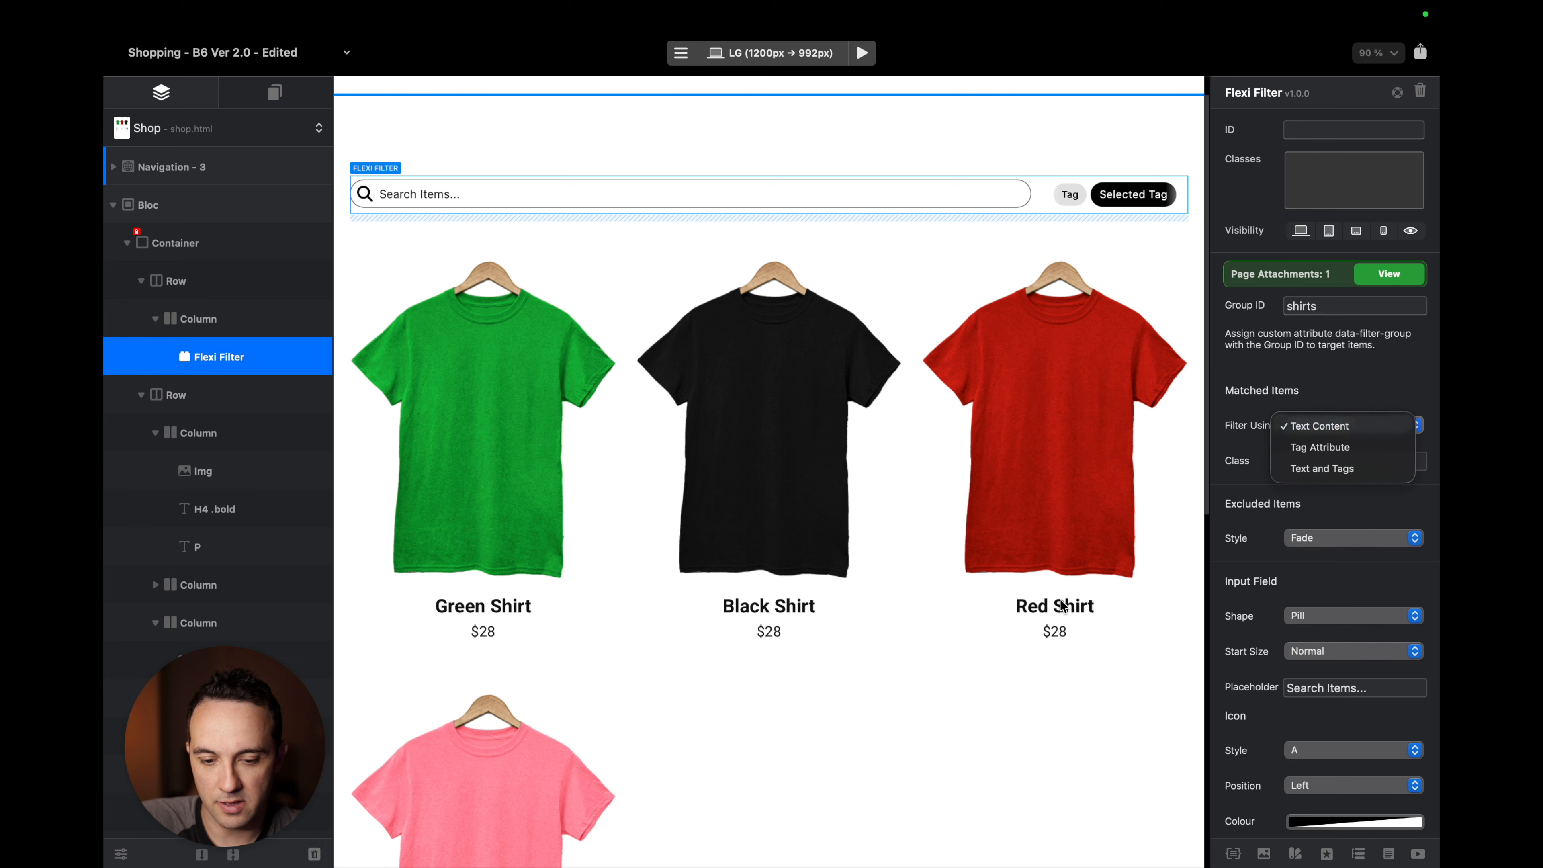
click(1072, 605)
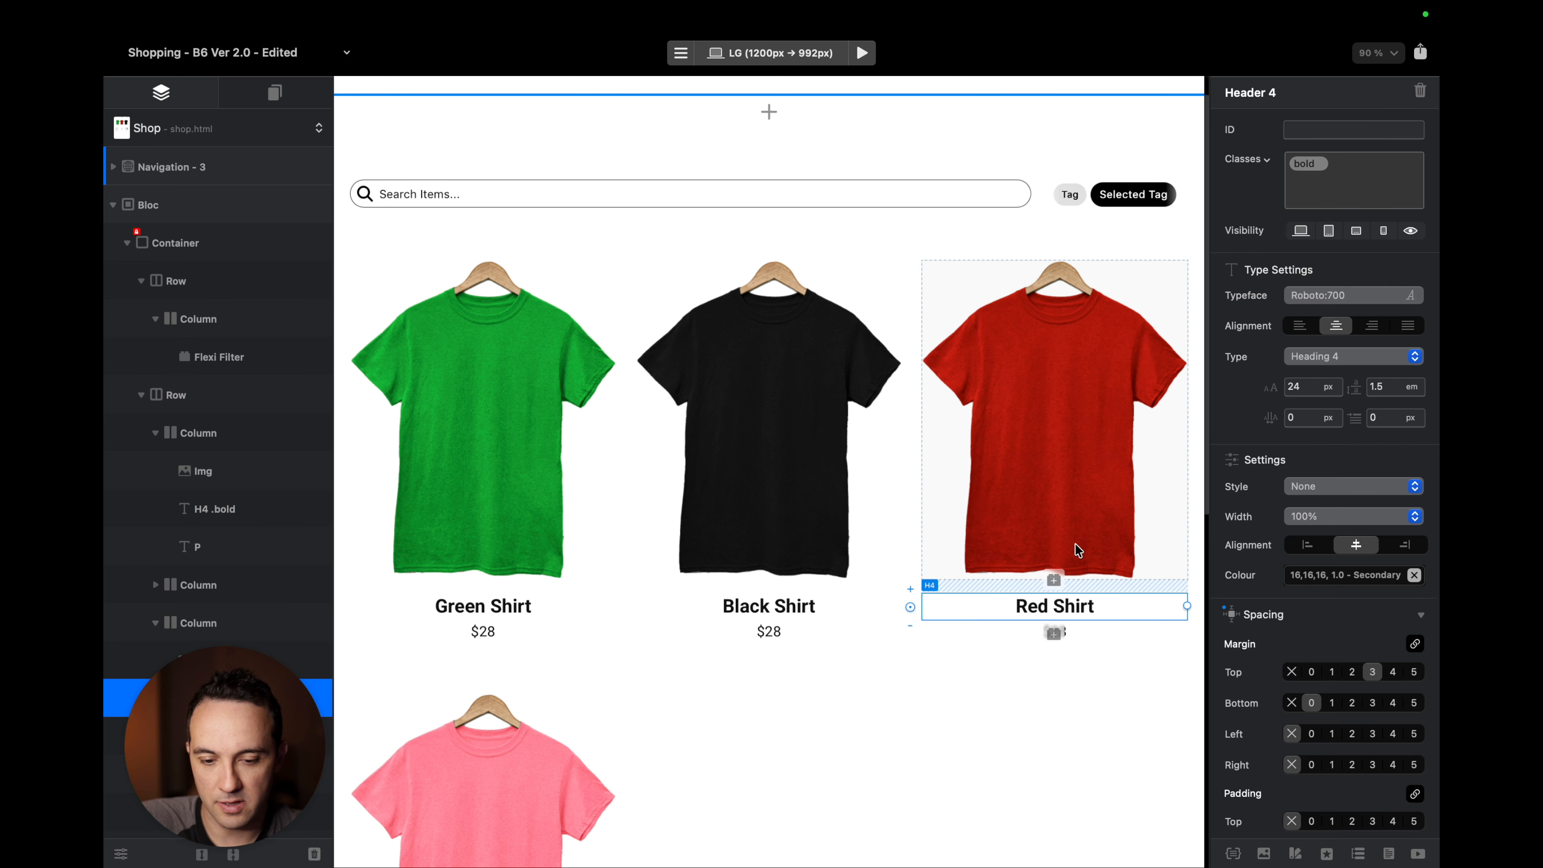
click(1145, 583)
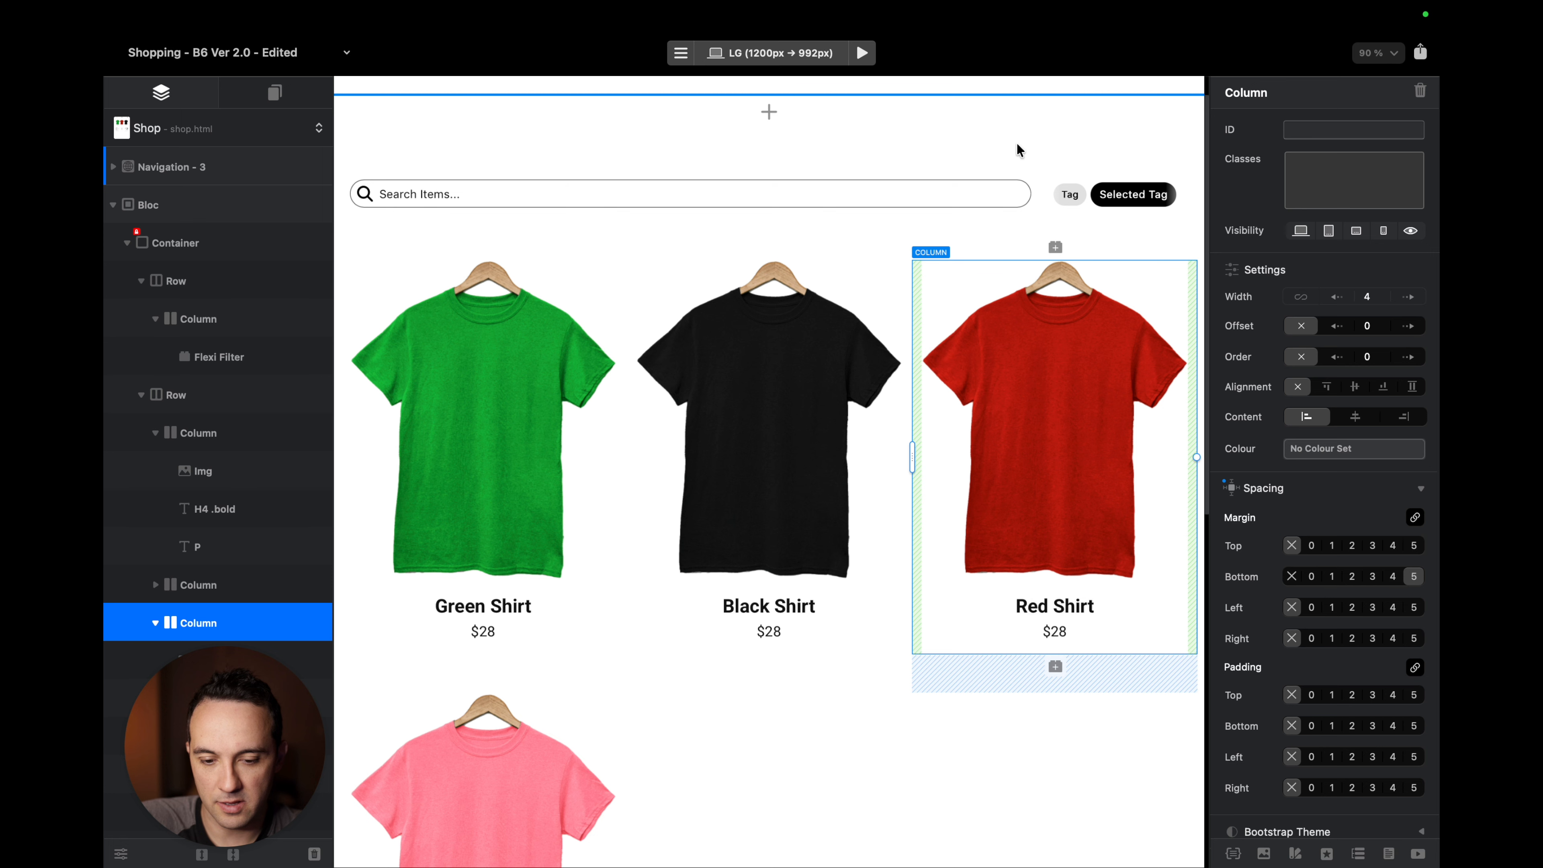
click(1045, 193)
click(1322, 423)
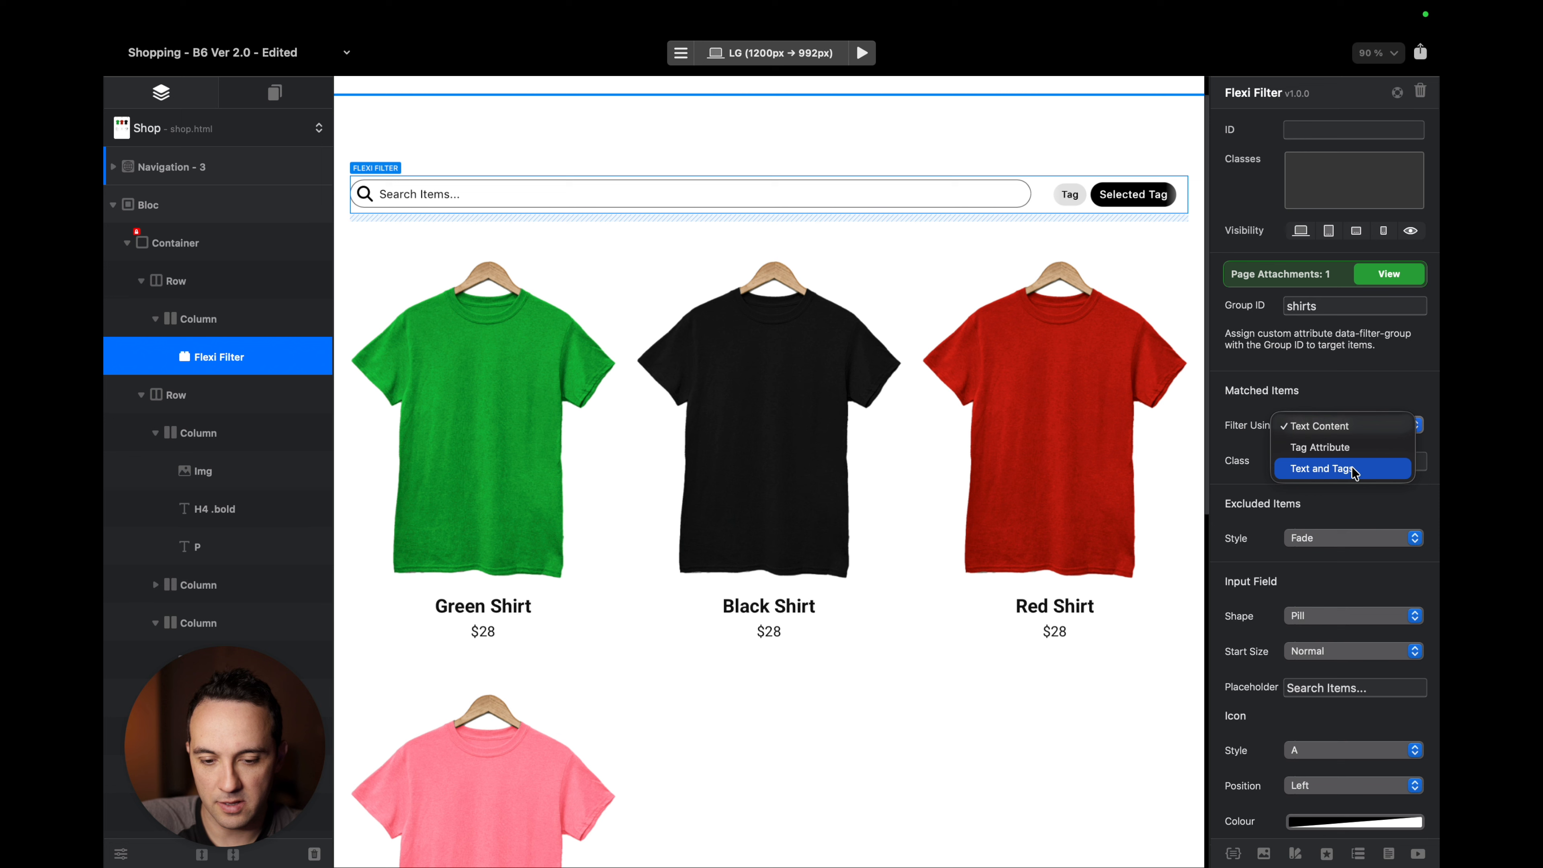
click(517, 581)
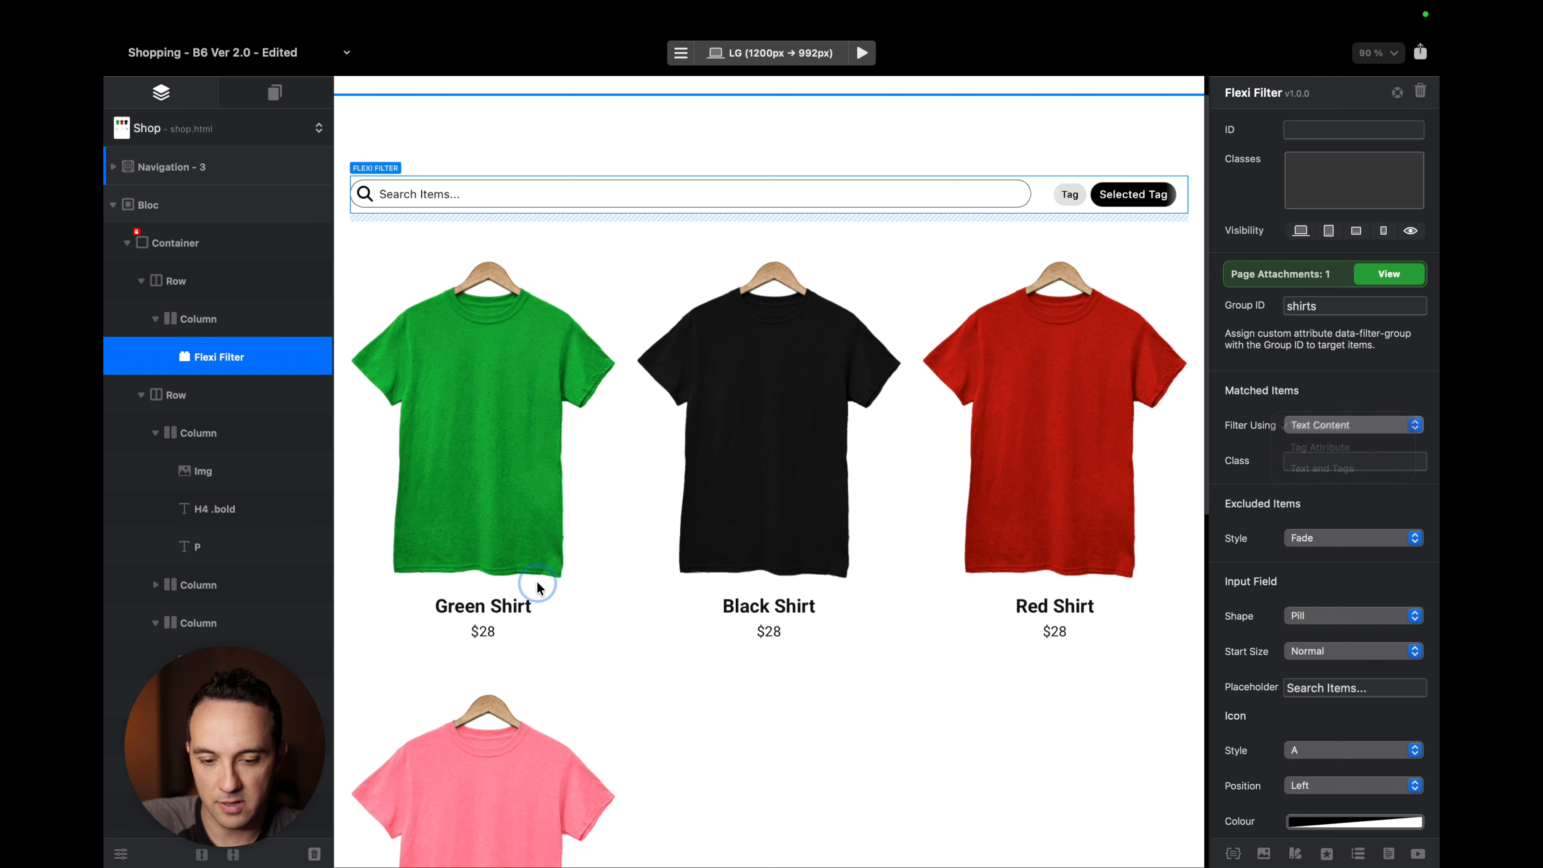
Select the Green Shirt column and copy the attribute name data-filter-group from the Flexi Filter page on blocs.store in the browser.
click(565, 584)
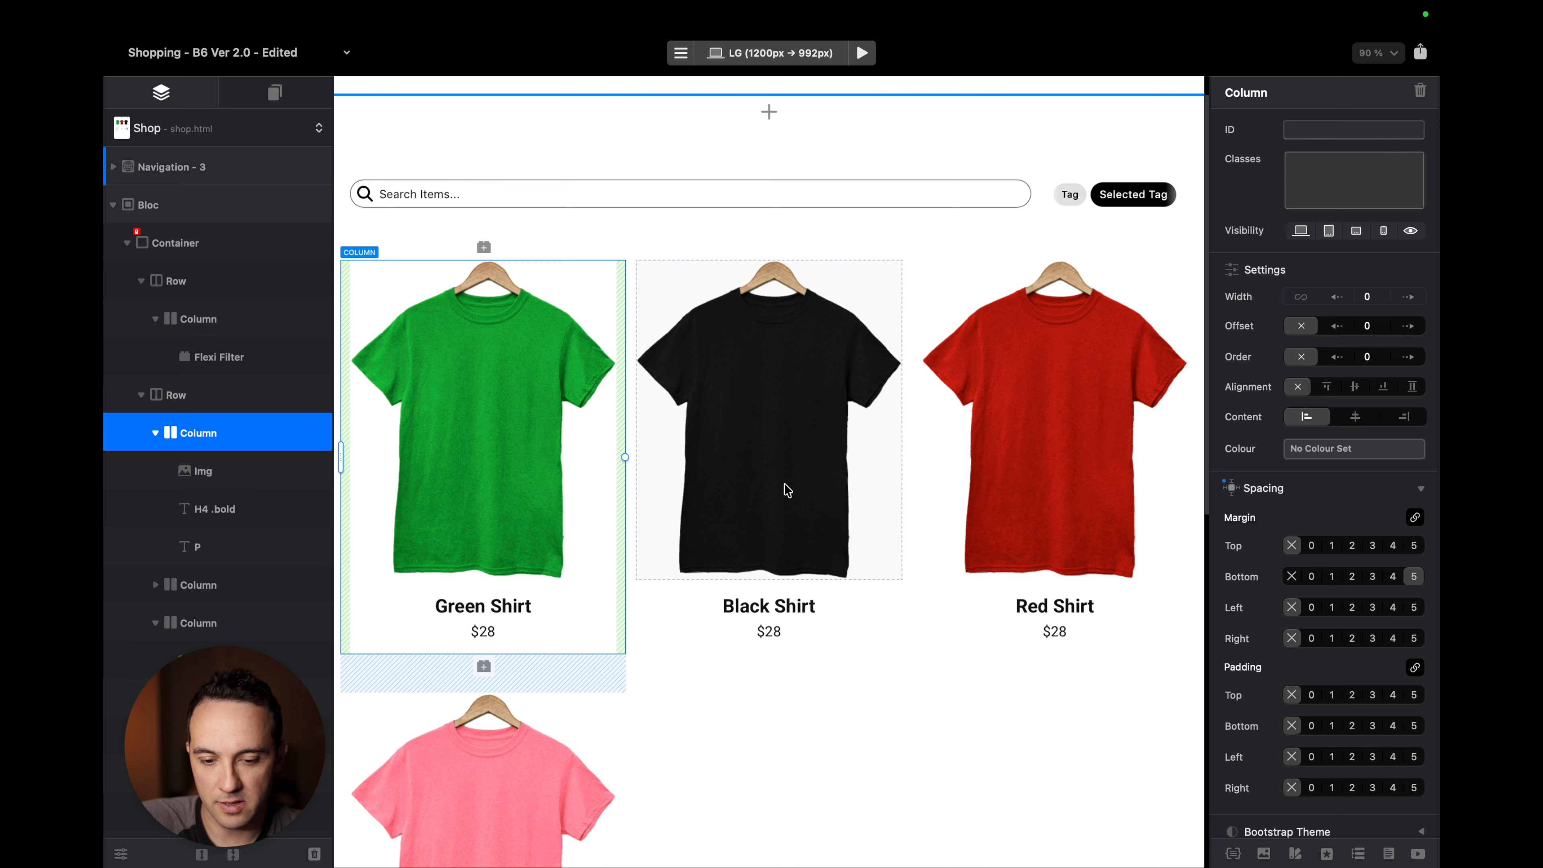
scroll(1359, 546, down, 10)
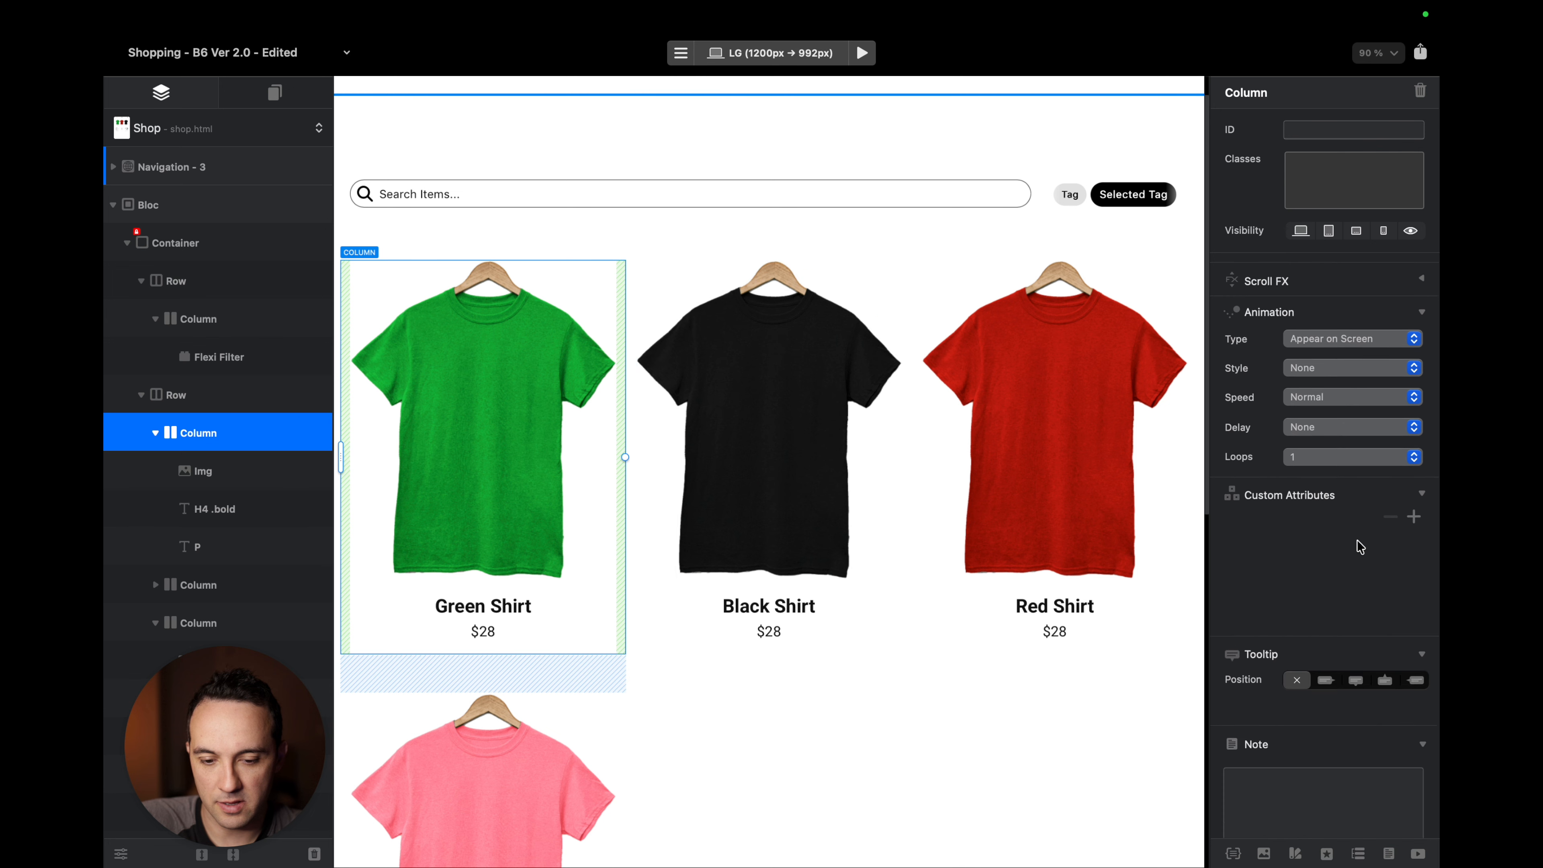
scroll(1356, 540, down, 2)
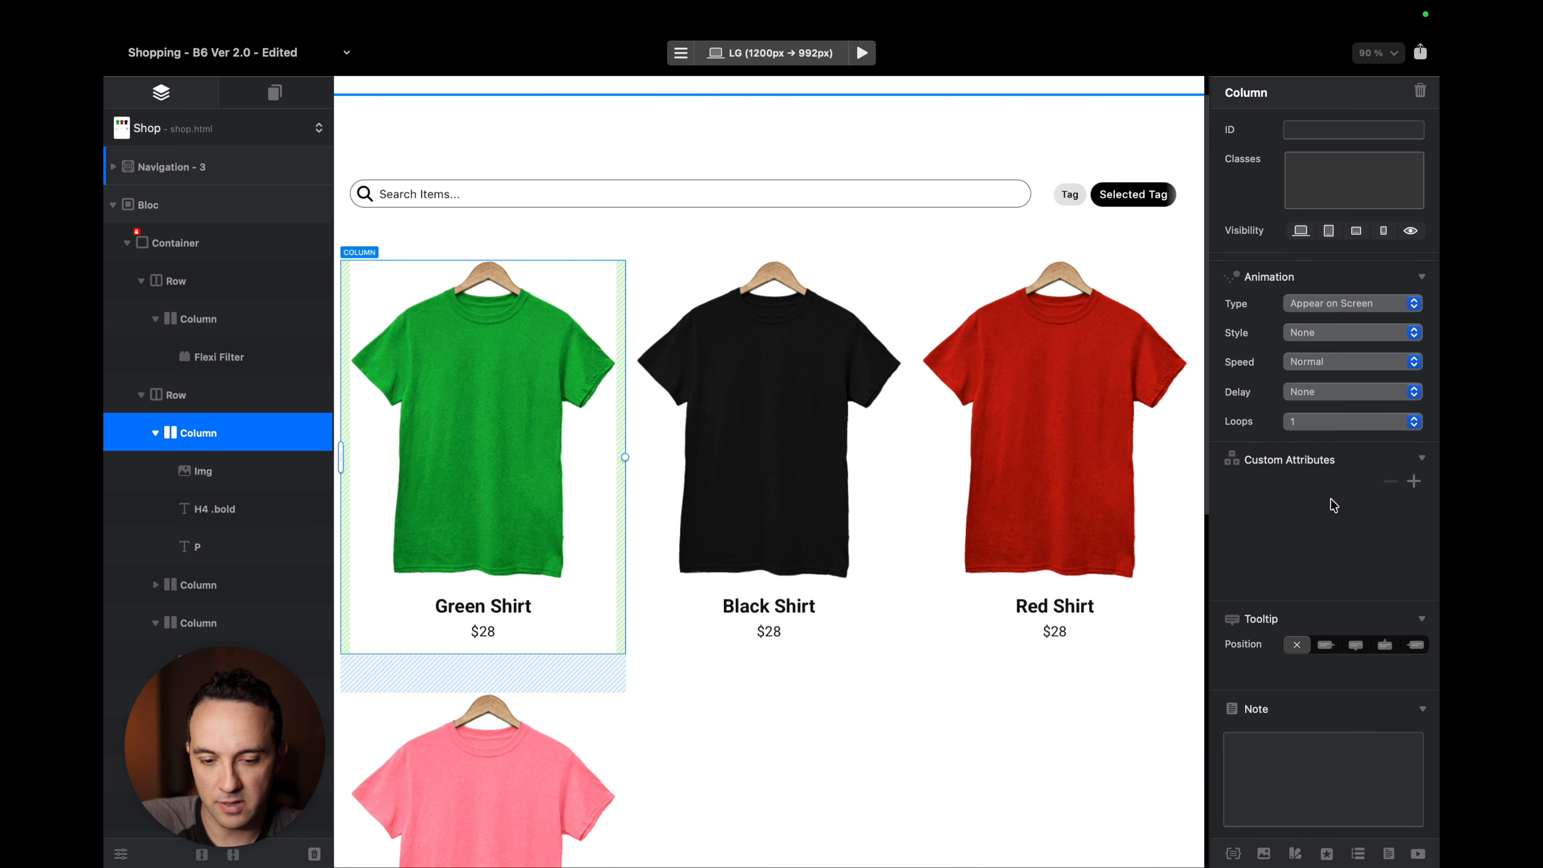
key(ctrl+Left)
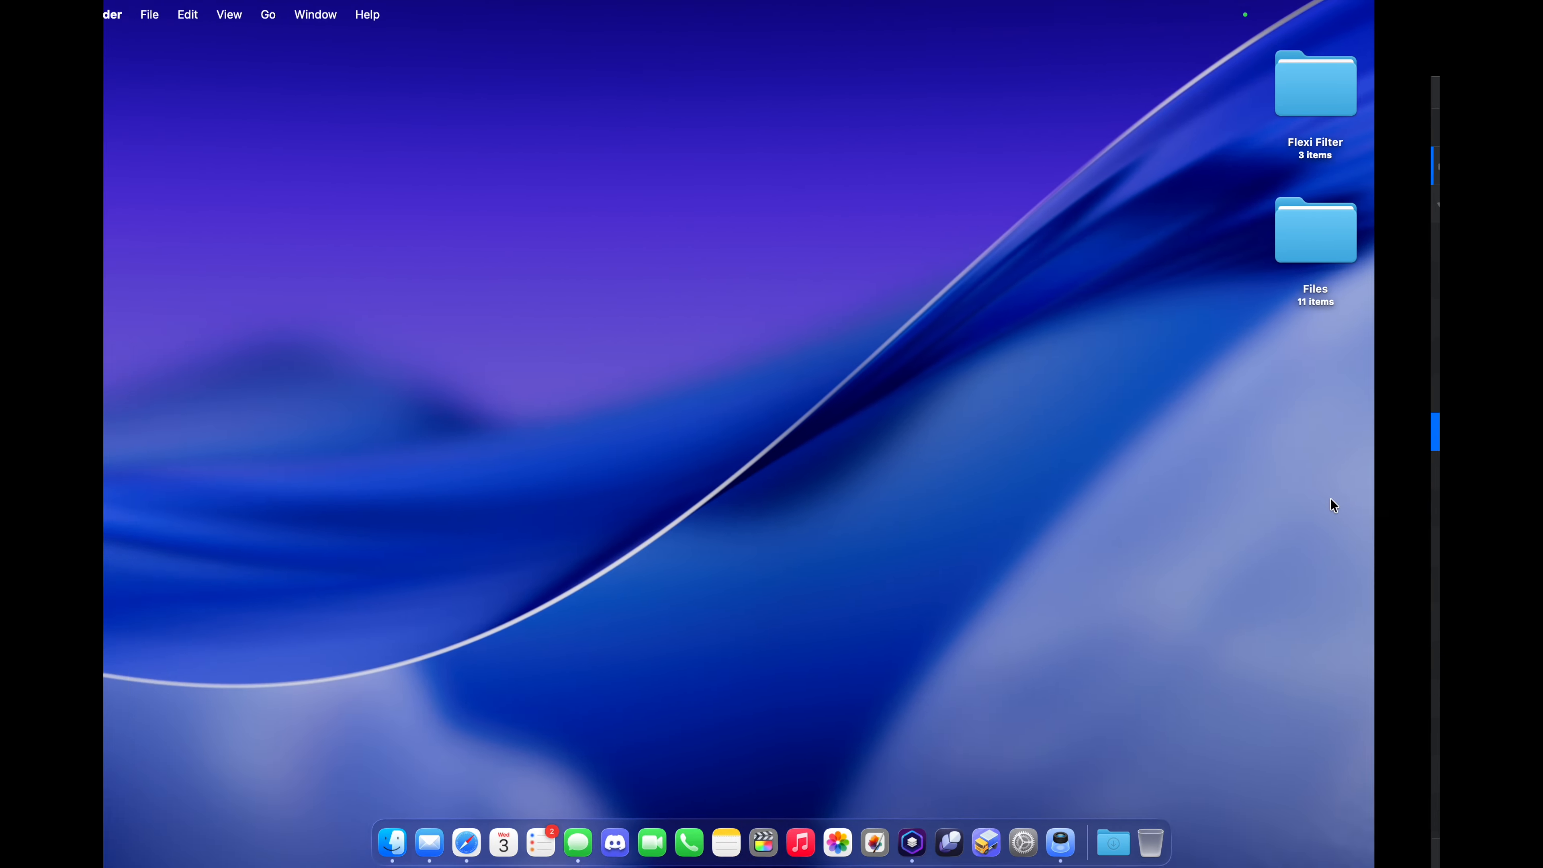
key(ctrl+Right)
key(ctrl+Right)
drag(707, 360, 831, 362)
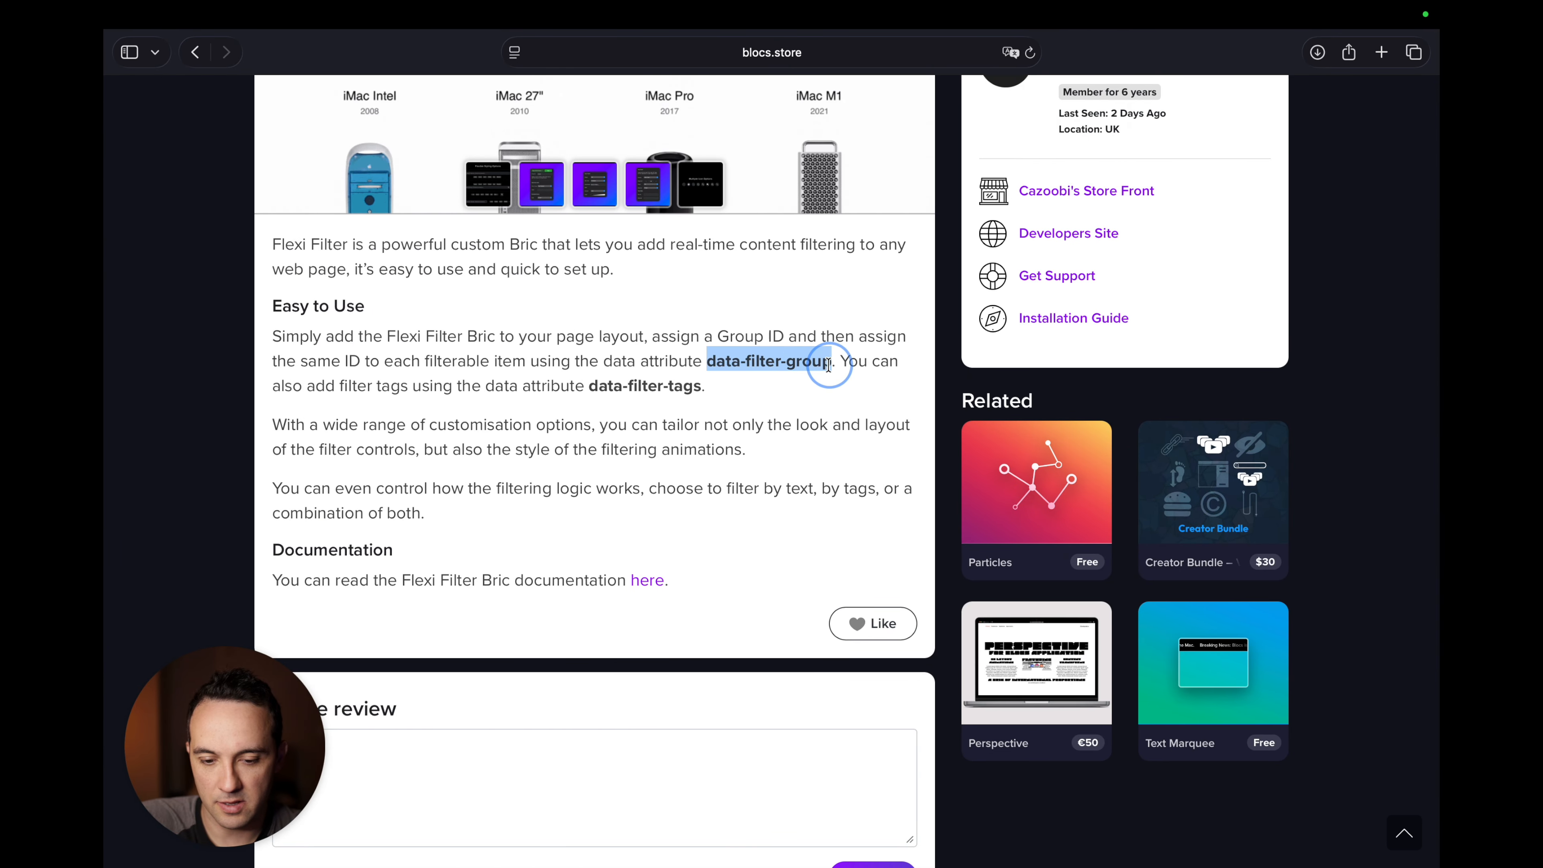
key(super+c)
key(ctrl+Left)
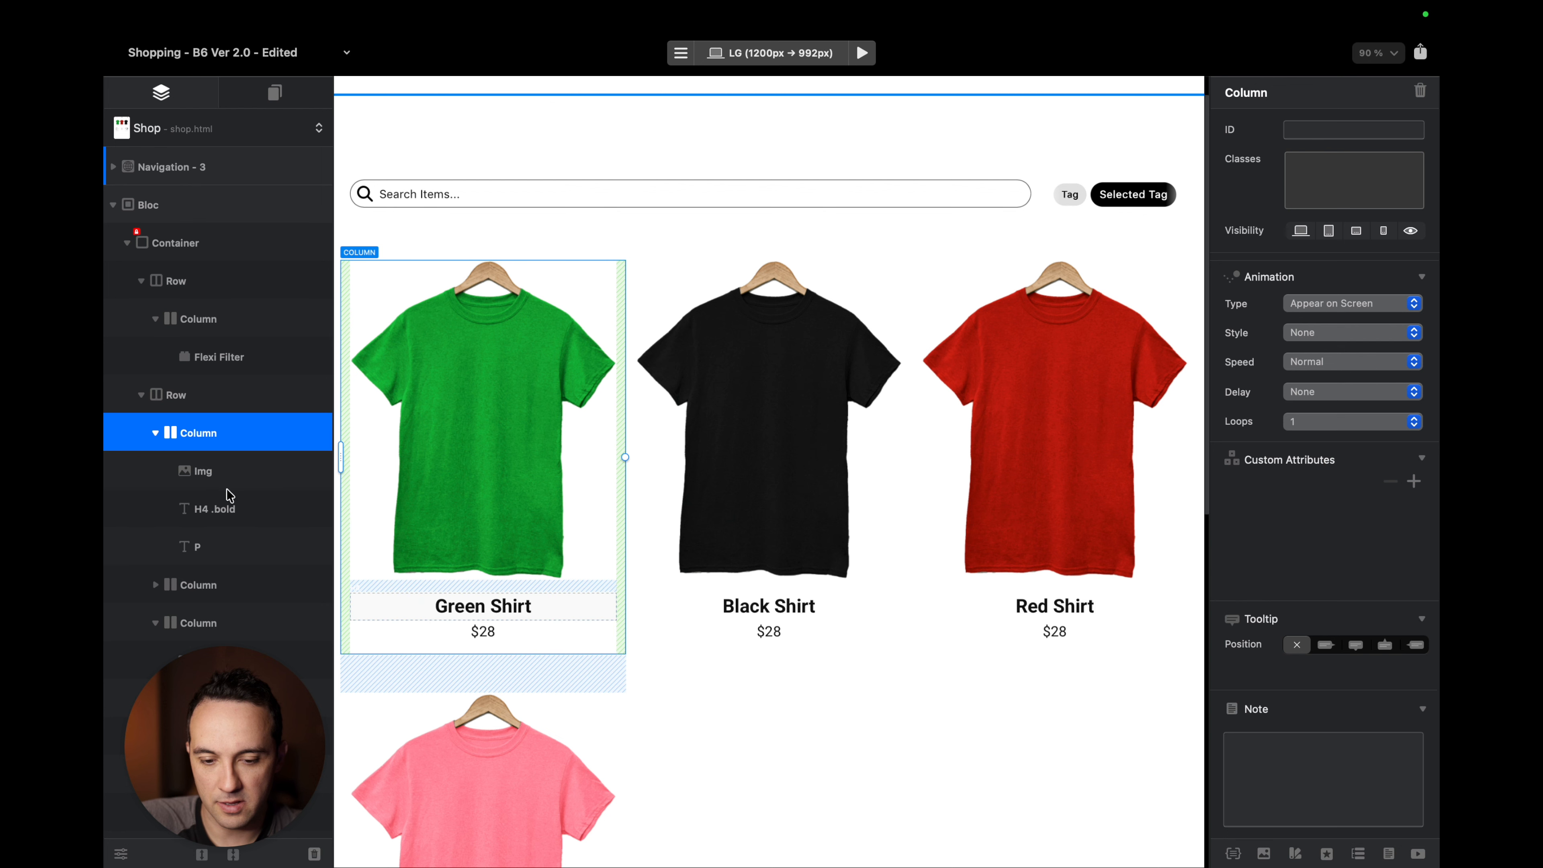
Add the custom attribute data-filter-group with value "shirts" to the Green Shirt column and compare it with the Flexi Filter's Group ID.
click(1413, 482)
key(super+v)
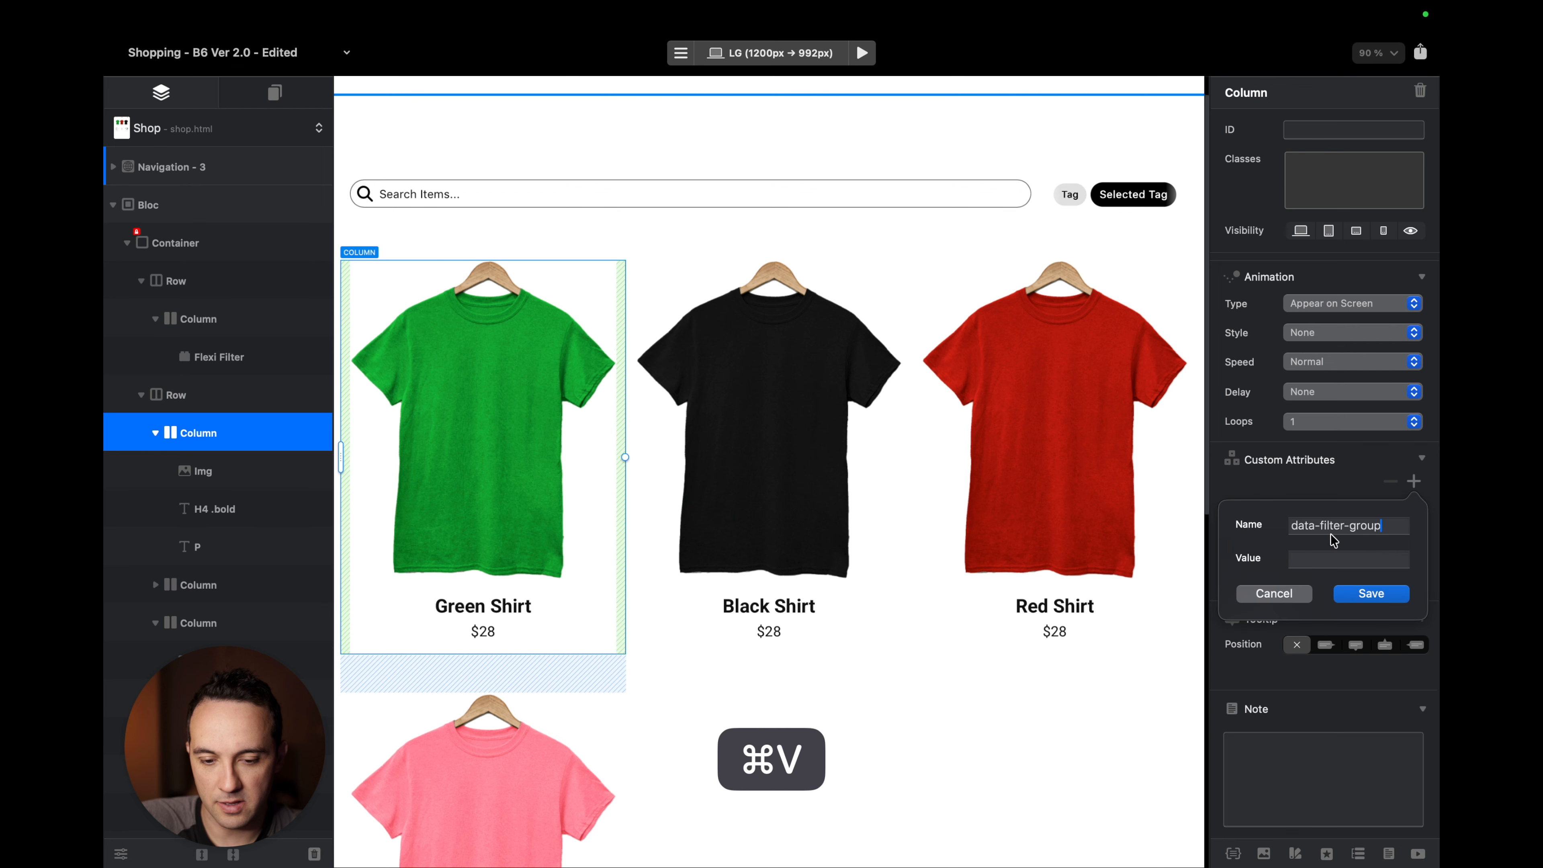
click(1336, 556)
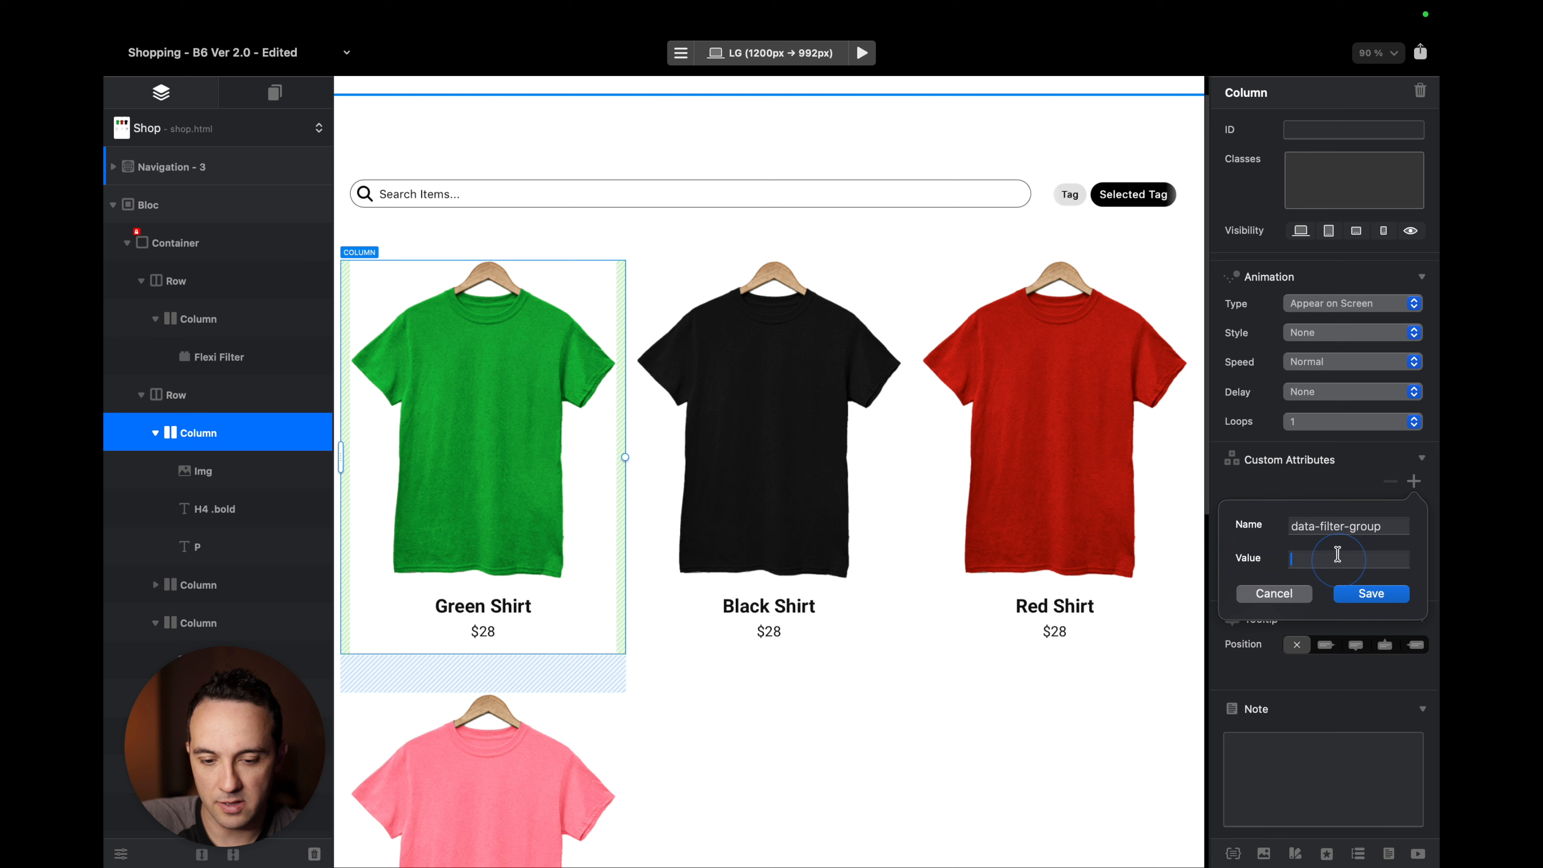
text(shirts)
key(Return)
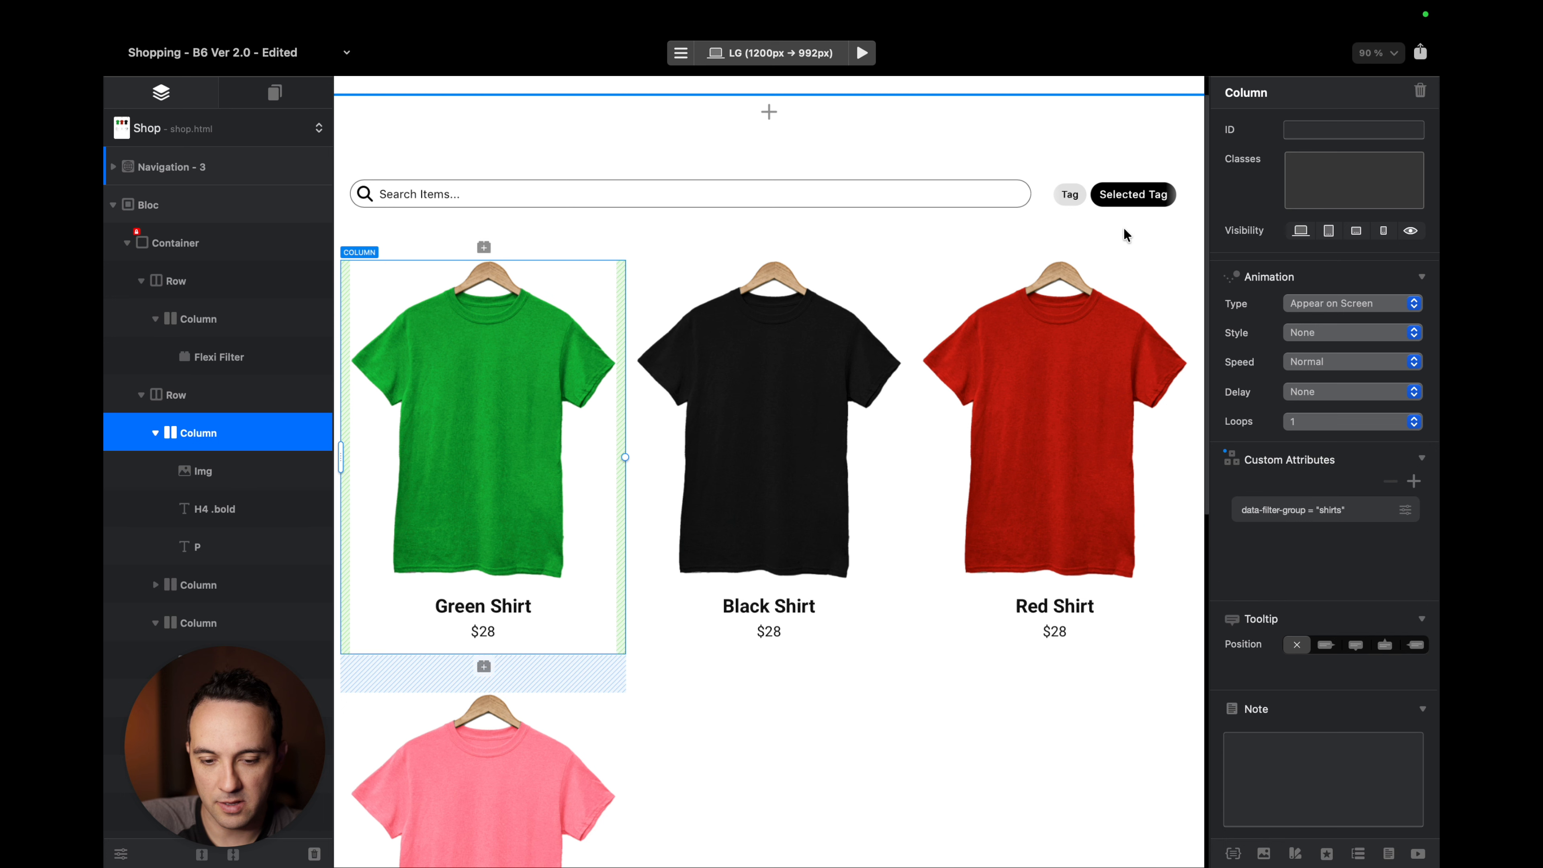
click(1042, 185)
double_click(1325, 307)
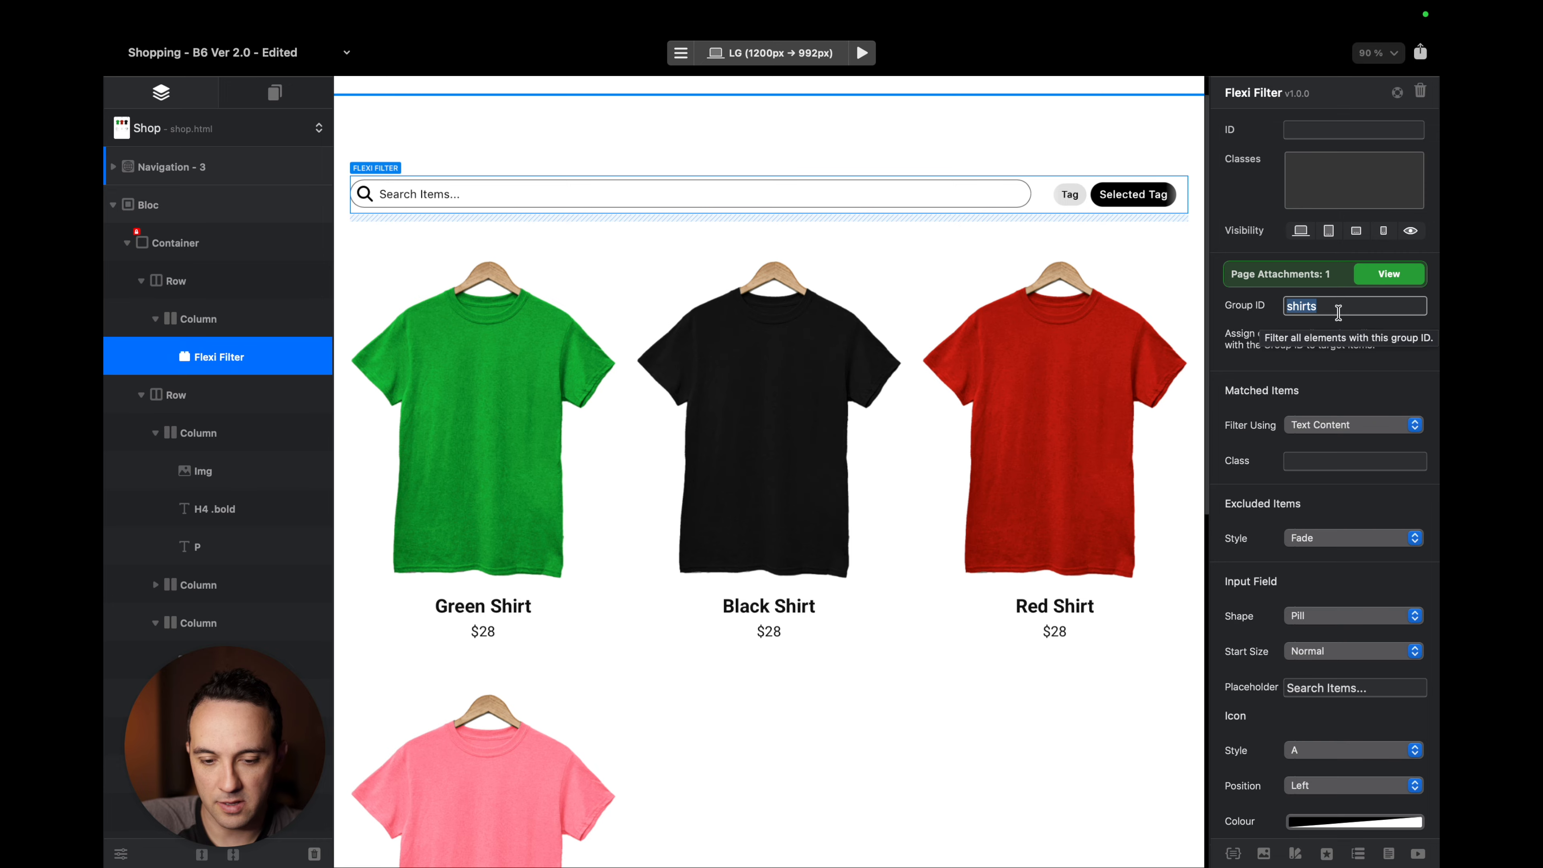
Reselect the Green Shirt column and copy the attribute name data-filter-tags from the Flexi Filter page in the browser.
click(592, 584)
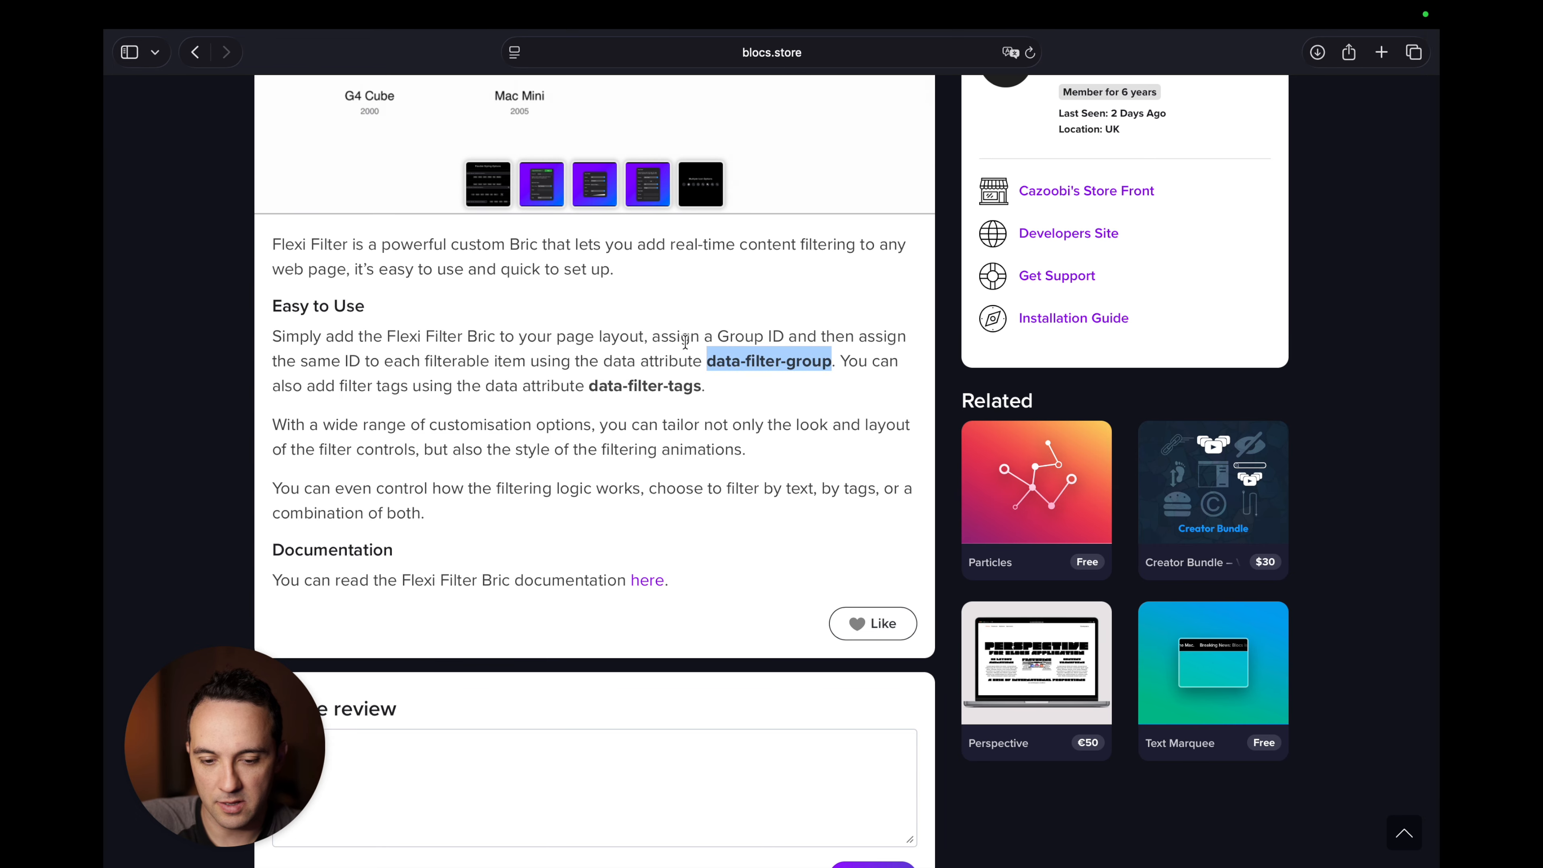
drag(594, 385, 699, 389)
key(super+c)
key(ctrl+Left)
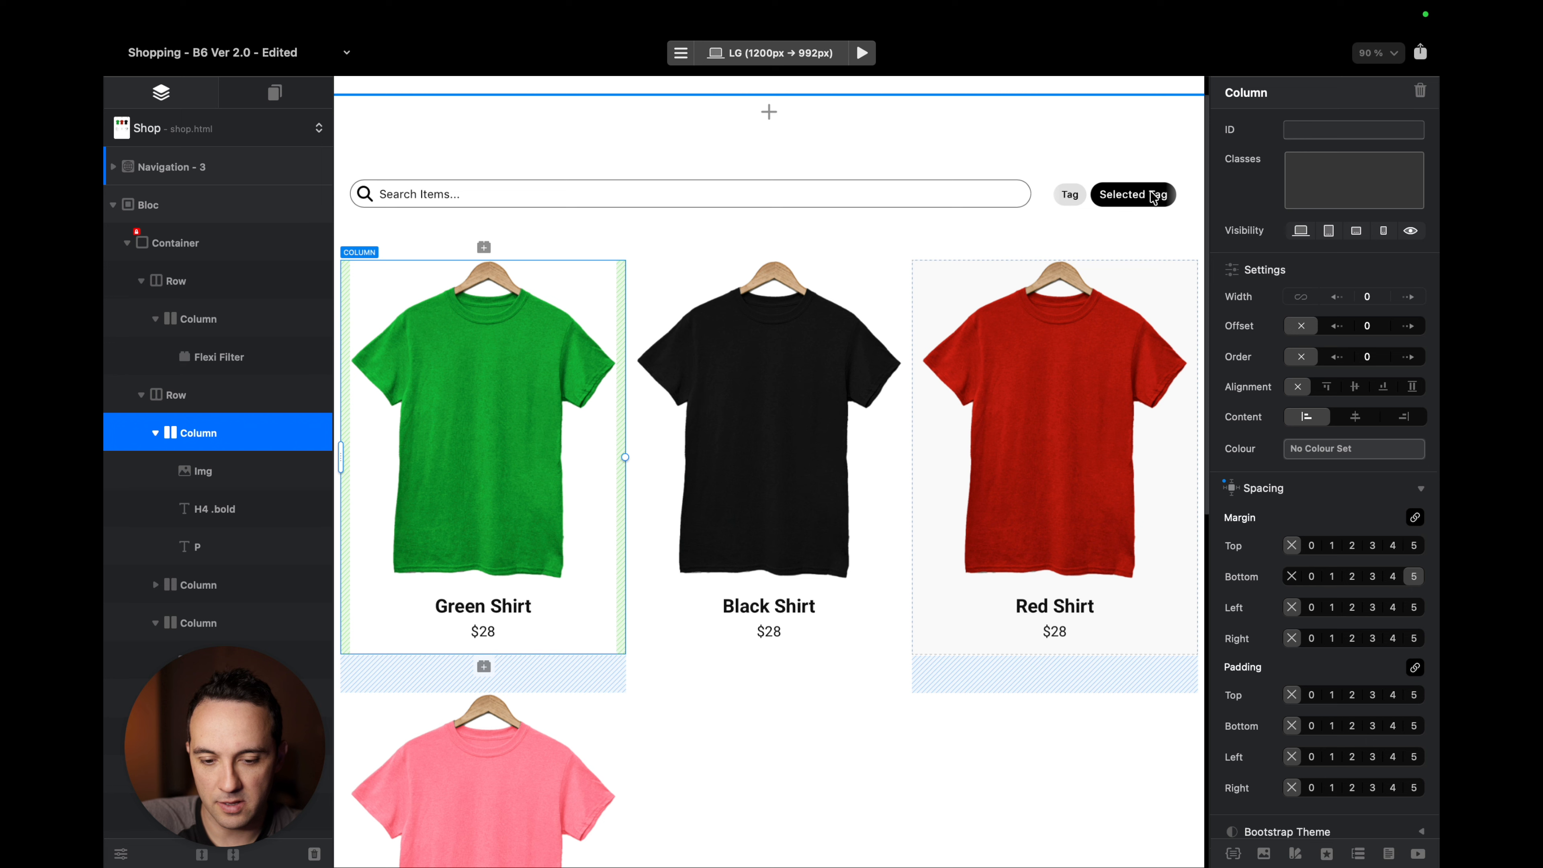
Add a second custom attribute, data-filter-tags with value "Light", to the Green Shirt column.
scroll(1346, 645, down, 10)
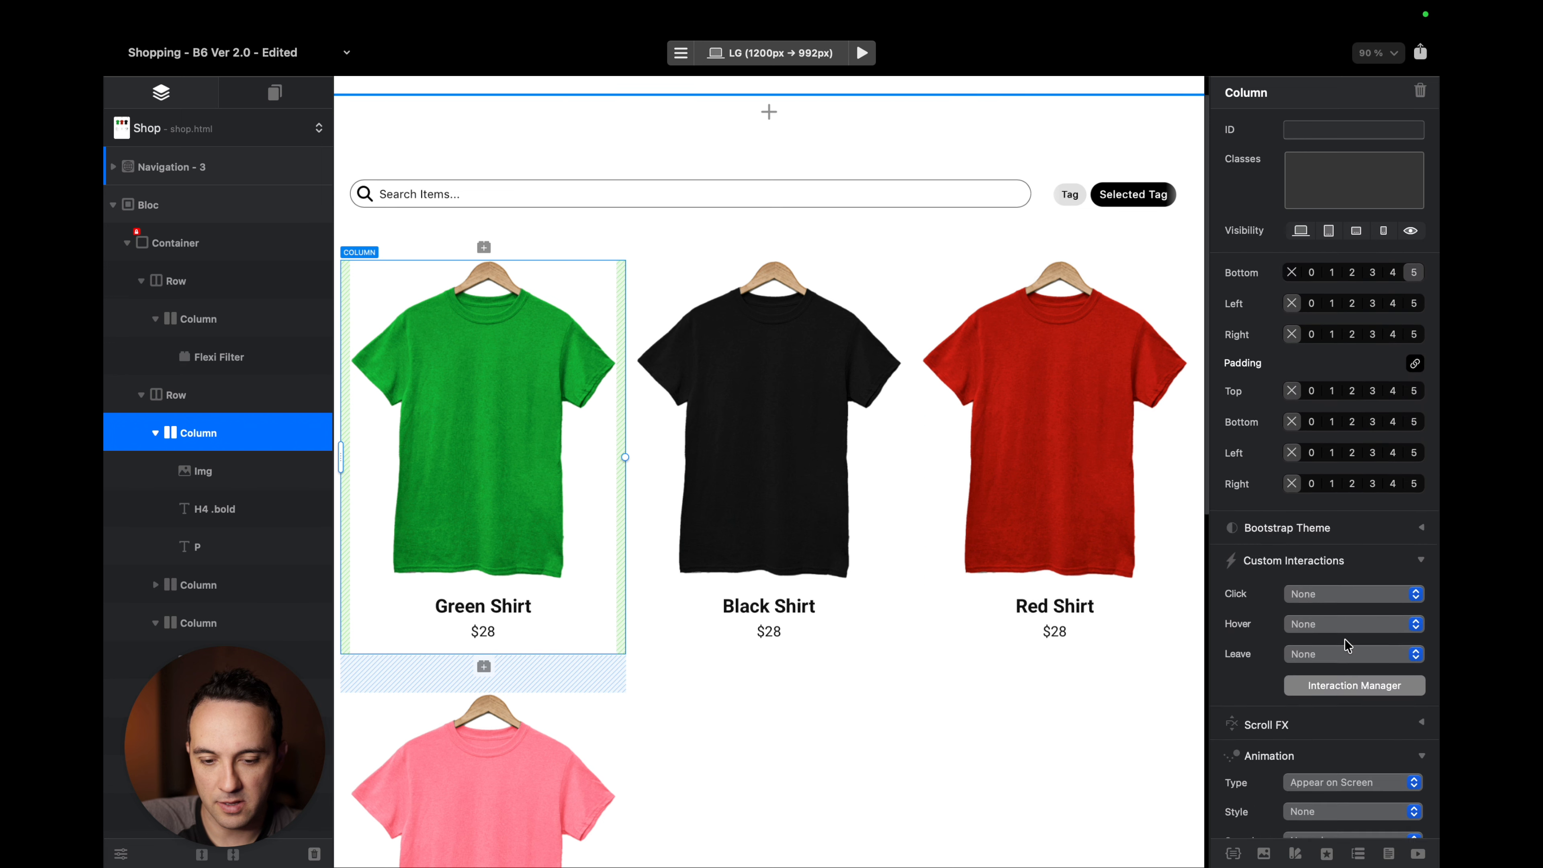
scroll(1344, 639, down, 5)
click(1414, 482)
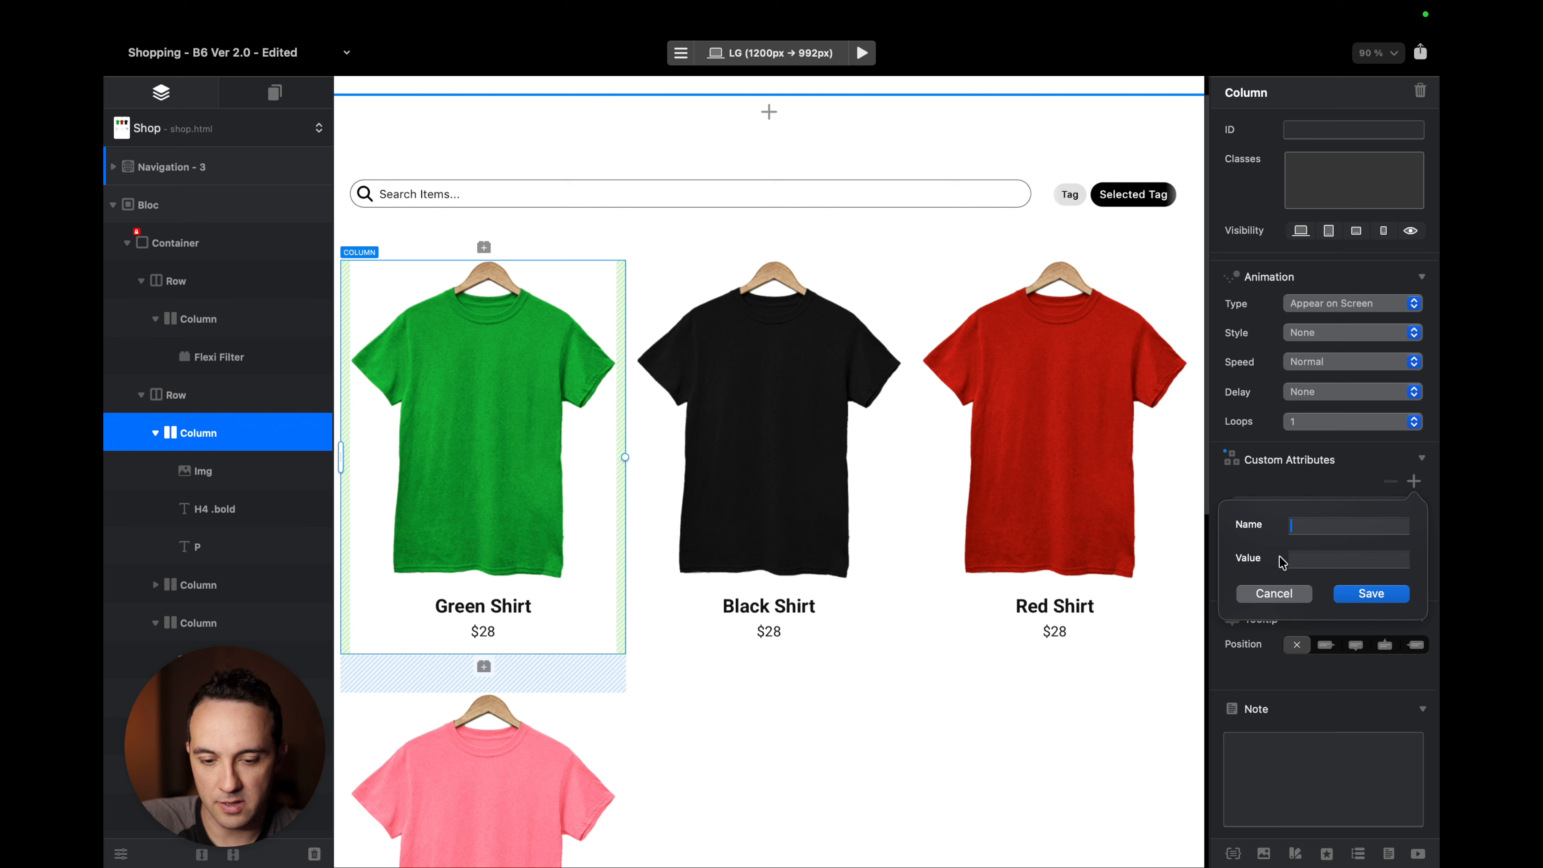
click(1314, 524)
key(super+v)
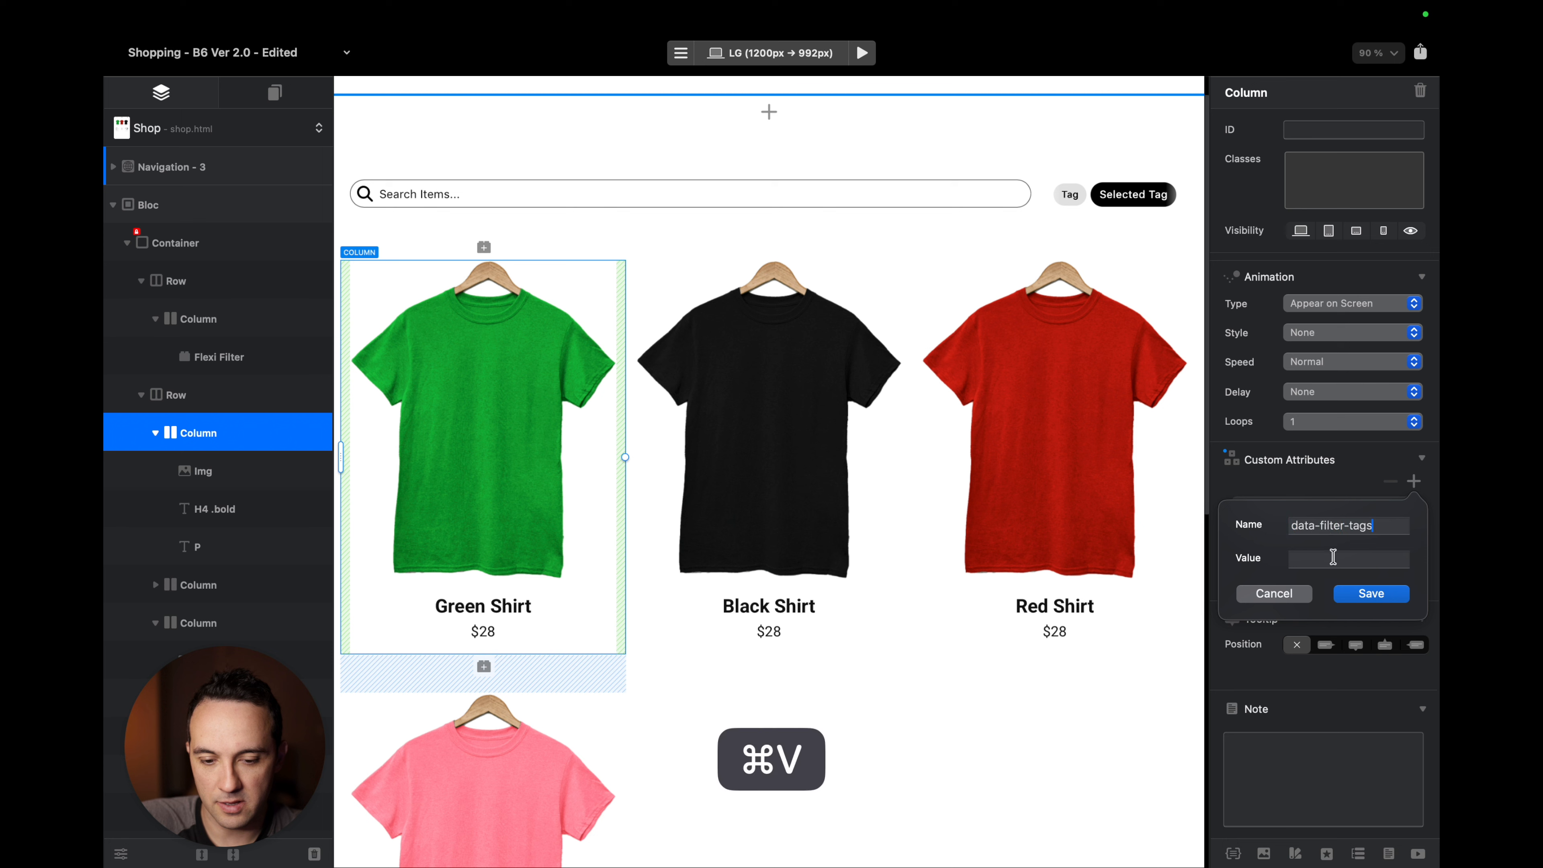
text(Light)
key(Return)
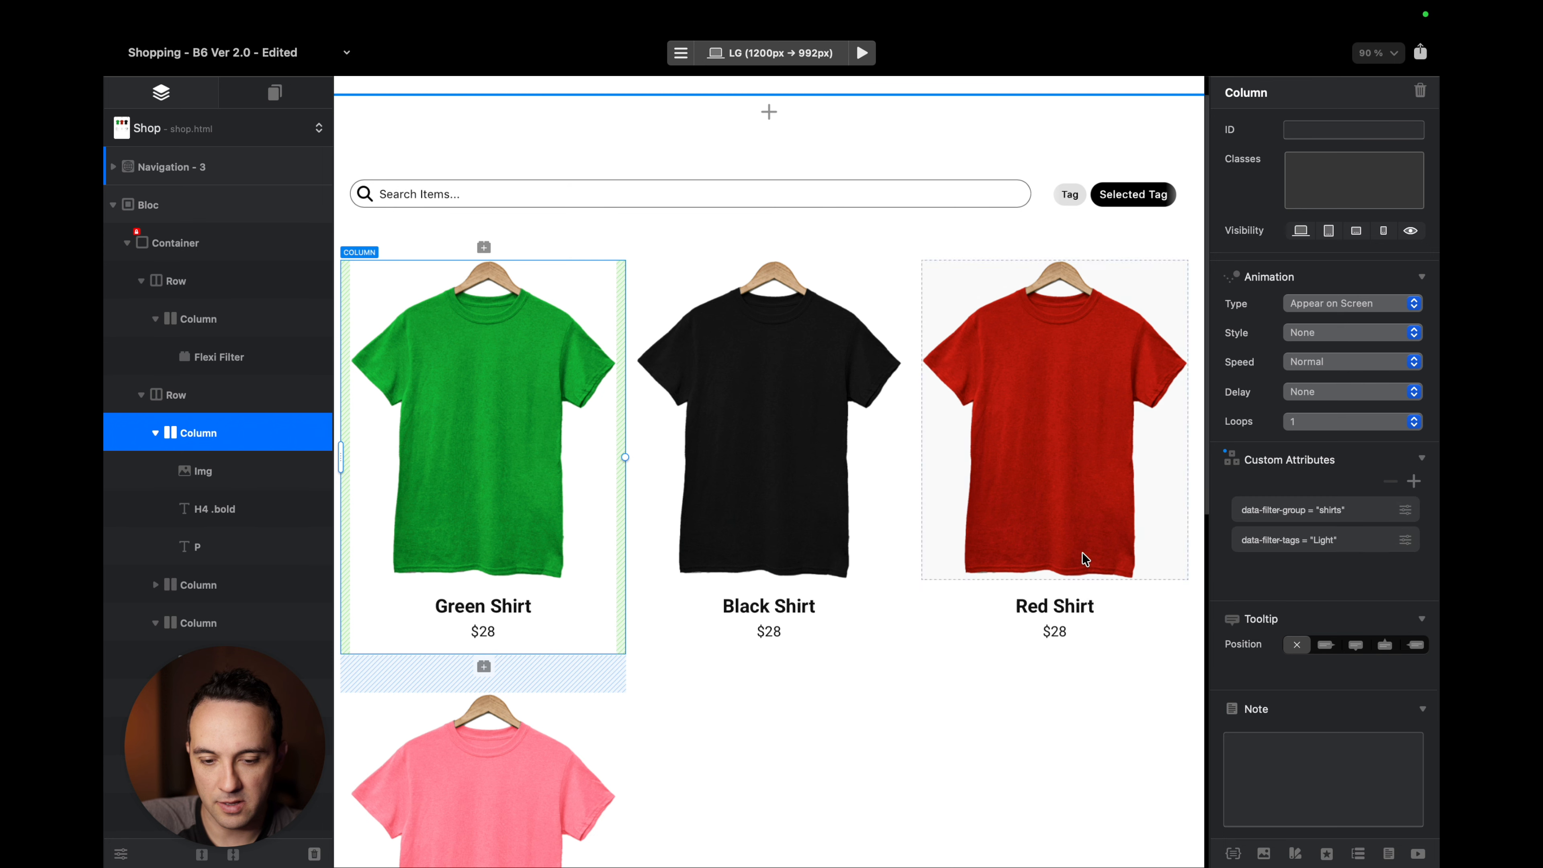
Preview the Shop page in the browser, examine the filter bar's tags and the shirt grid, and return to Blocs.
key(alt+super+b)
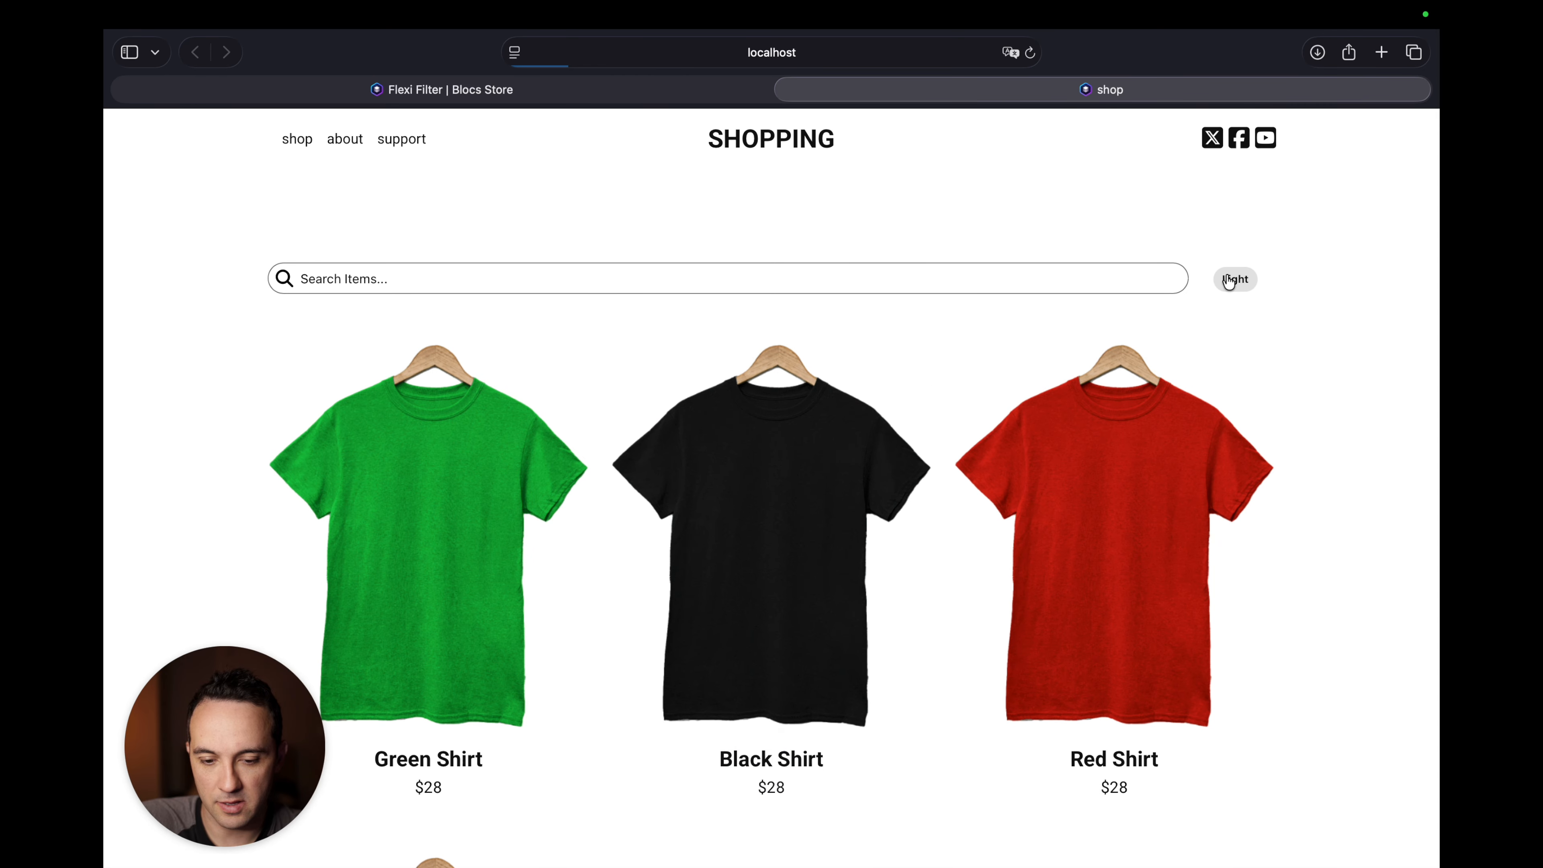
scroll(1081, 311, down, 2)
scroll(1081, 316, down, 4)
scroll(1081, 316, up, 5)
key(super+Tab)
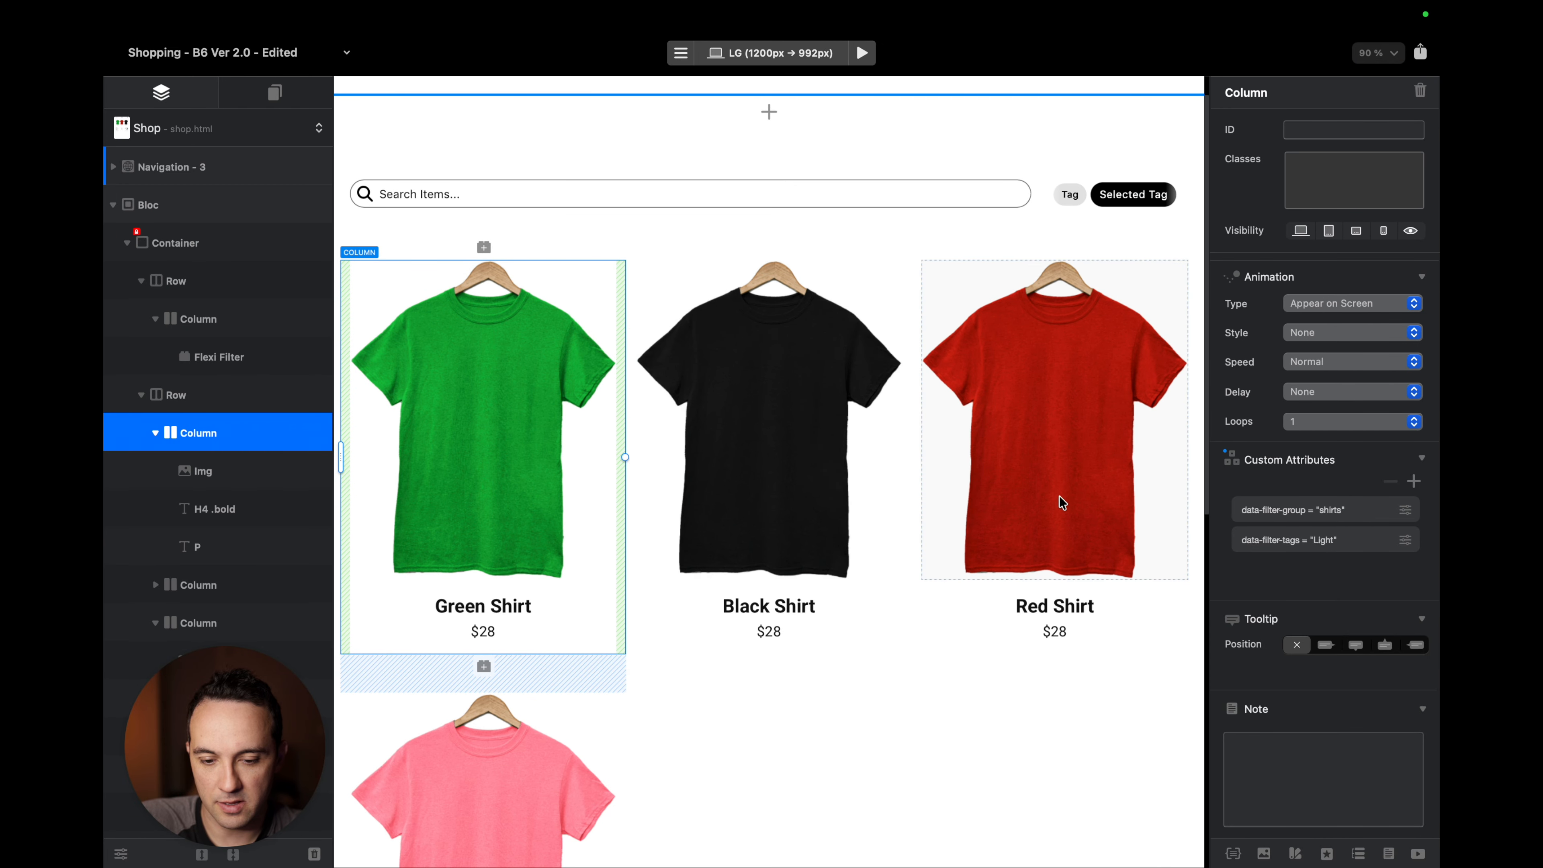
Copy both custom attributes from the Green Shirt column and paste them onto the Black Shirt column.
drag(1322, 516, 1325, 527)
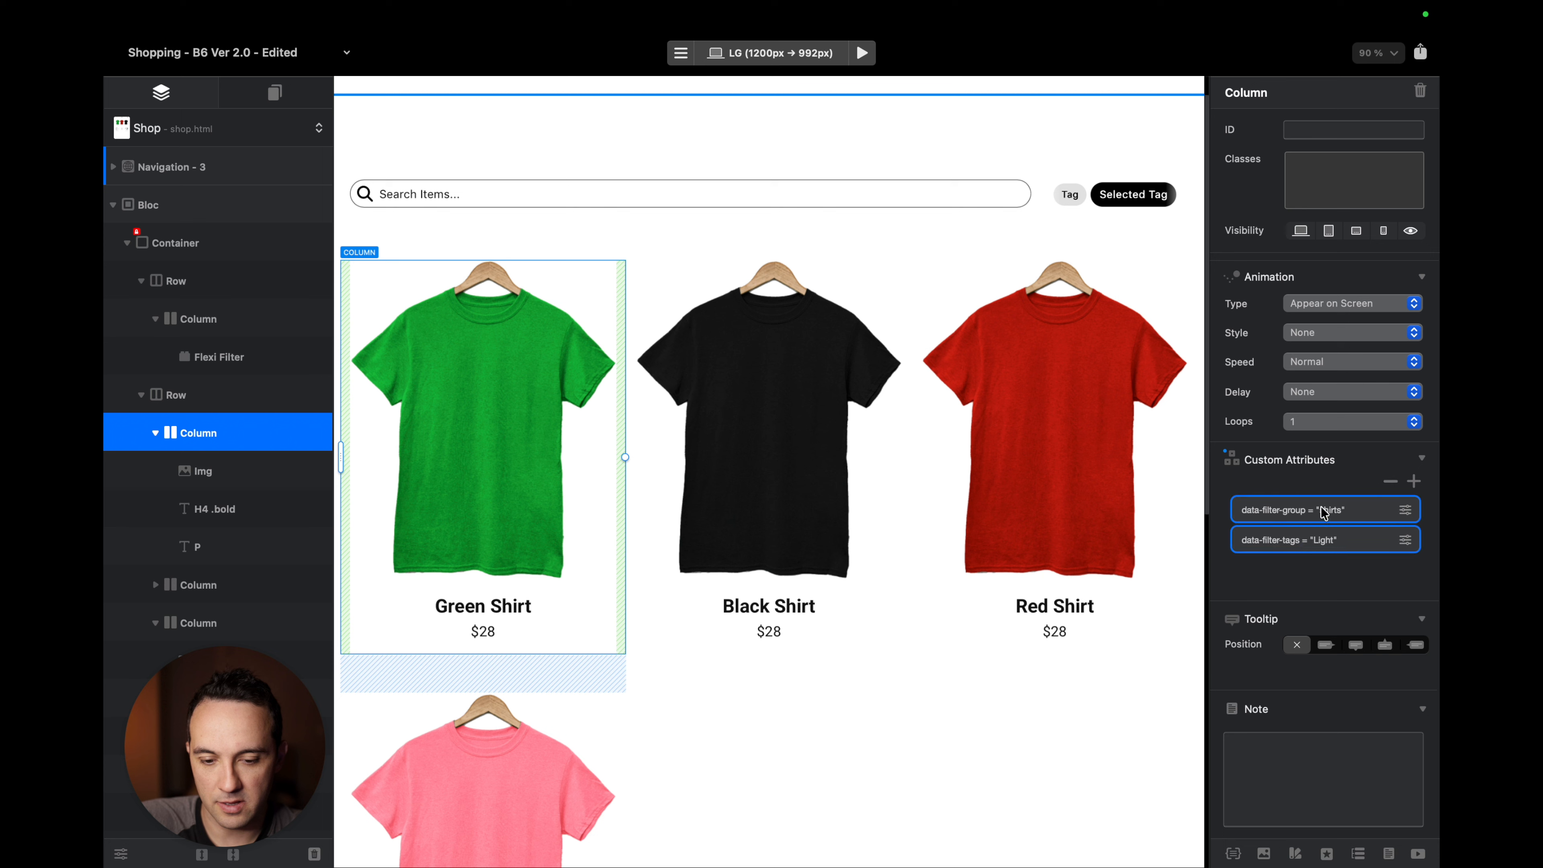
key(super+c)
key(ctrl+Left)
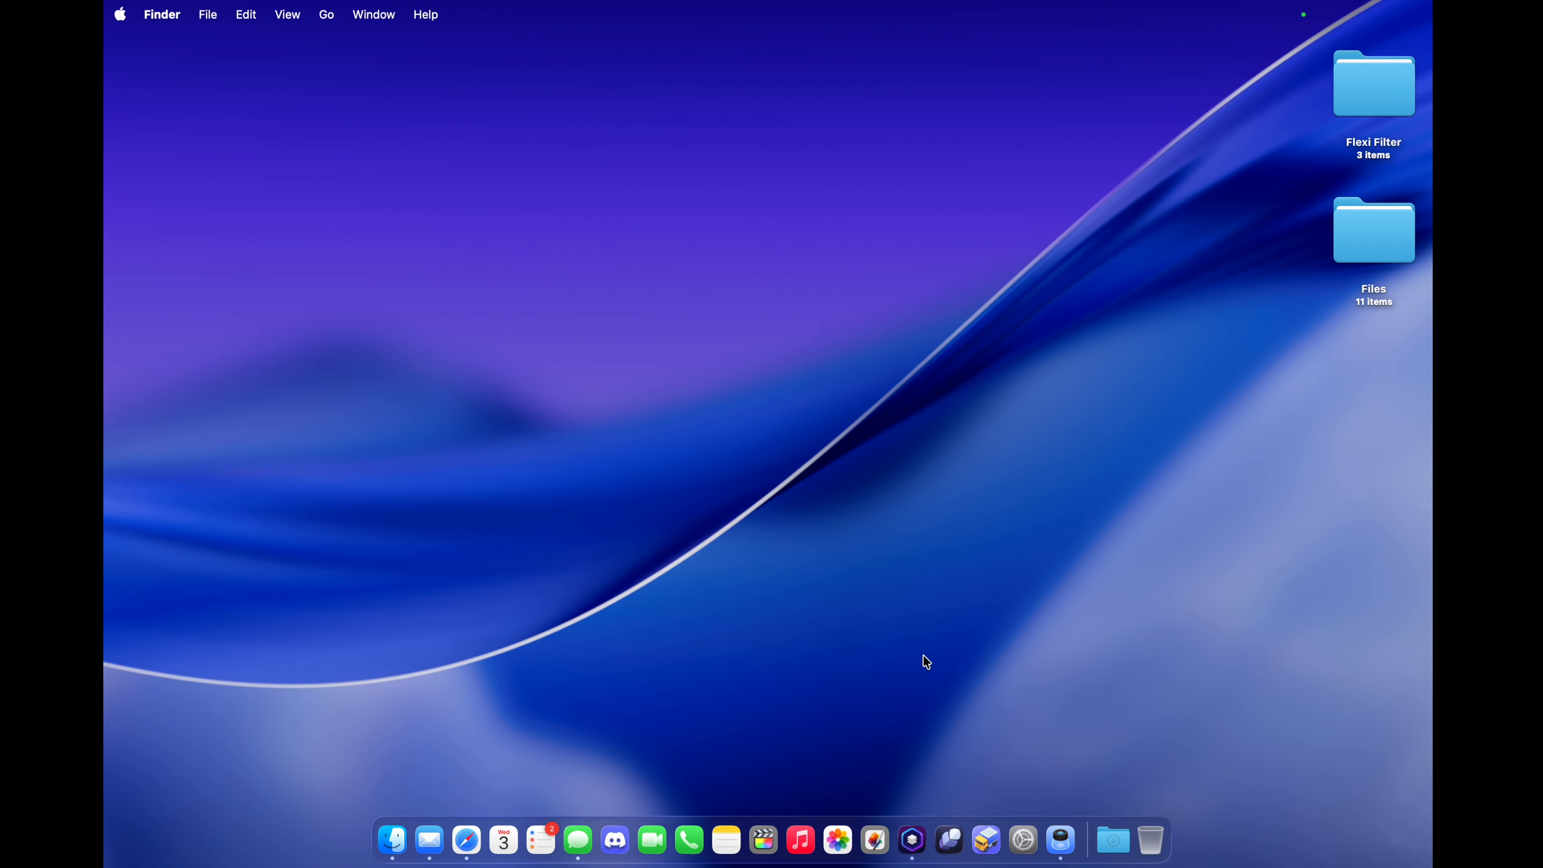
click(913, 840)
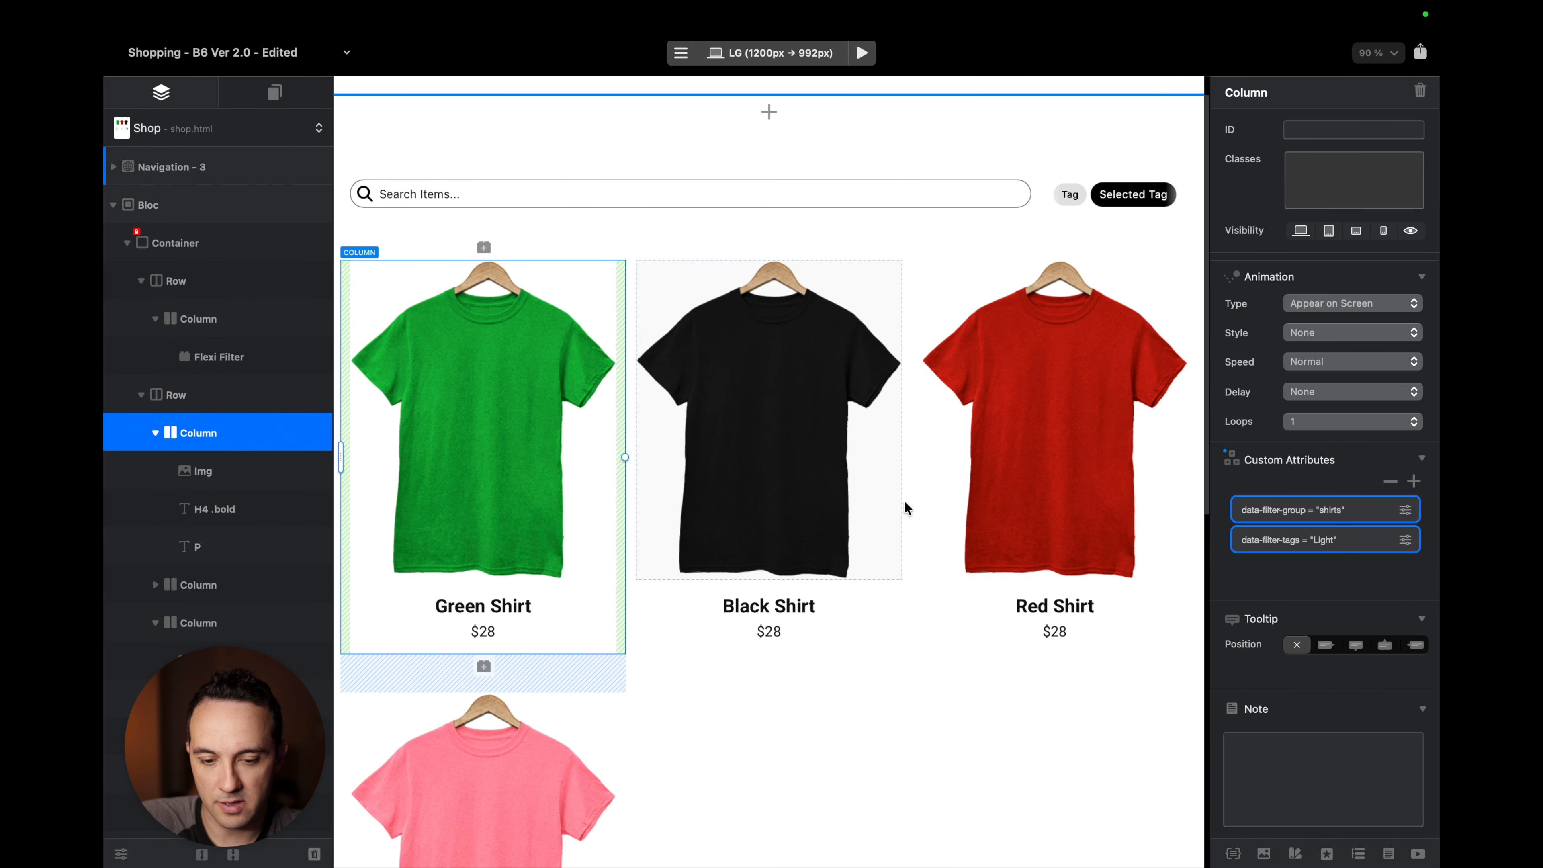
click(874, 593)
click(1285, 534)
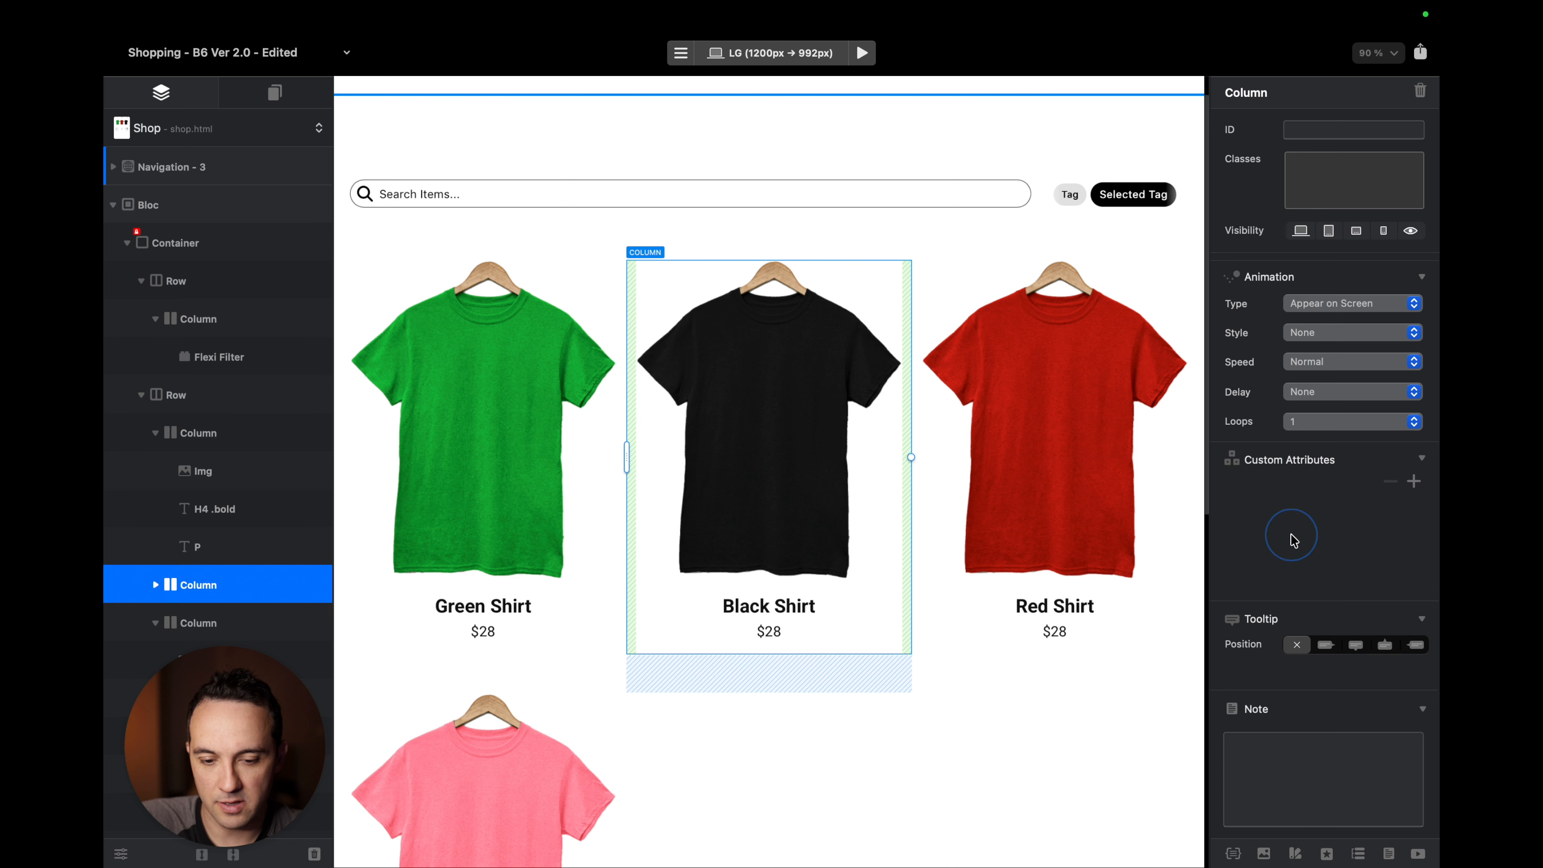
key(super+v)
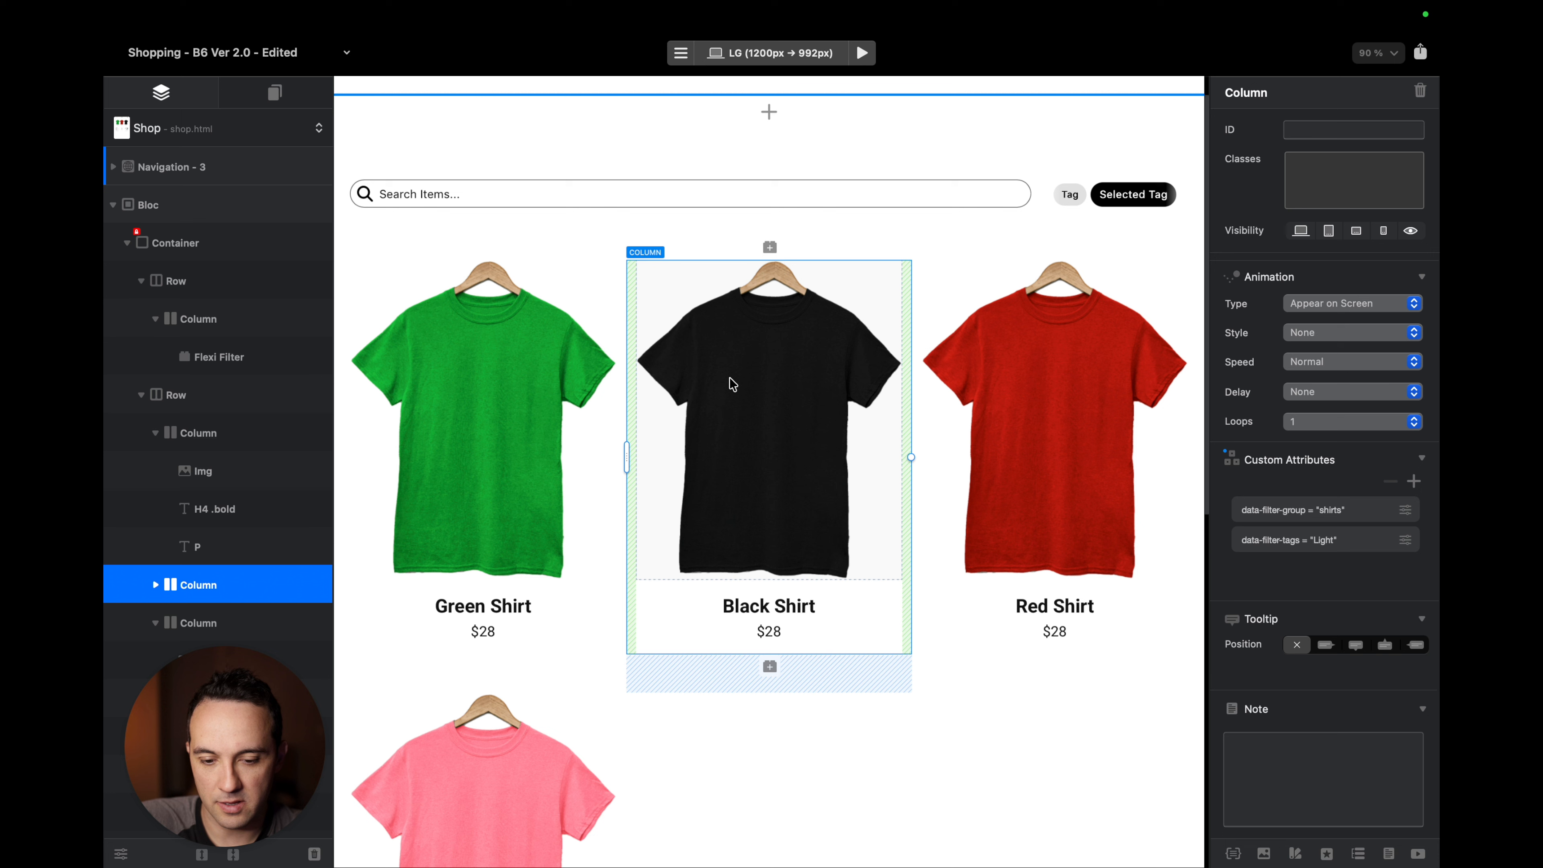
Set the Black Shirt column's data-filter-tags value to "Dark".
click(1405, 540)
click(1330, 626)
key(super+a)
text(Dark)
key(Return)
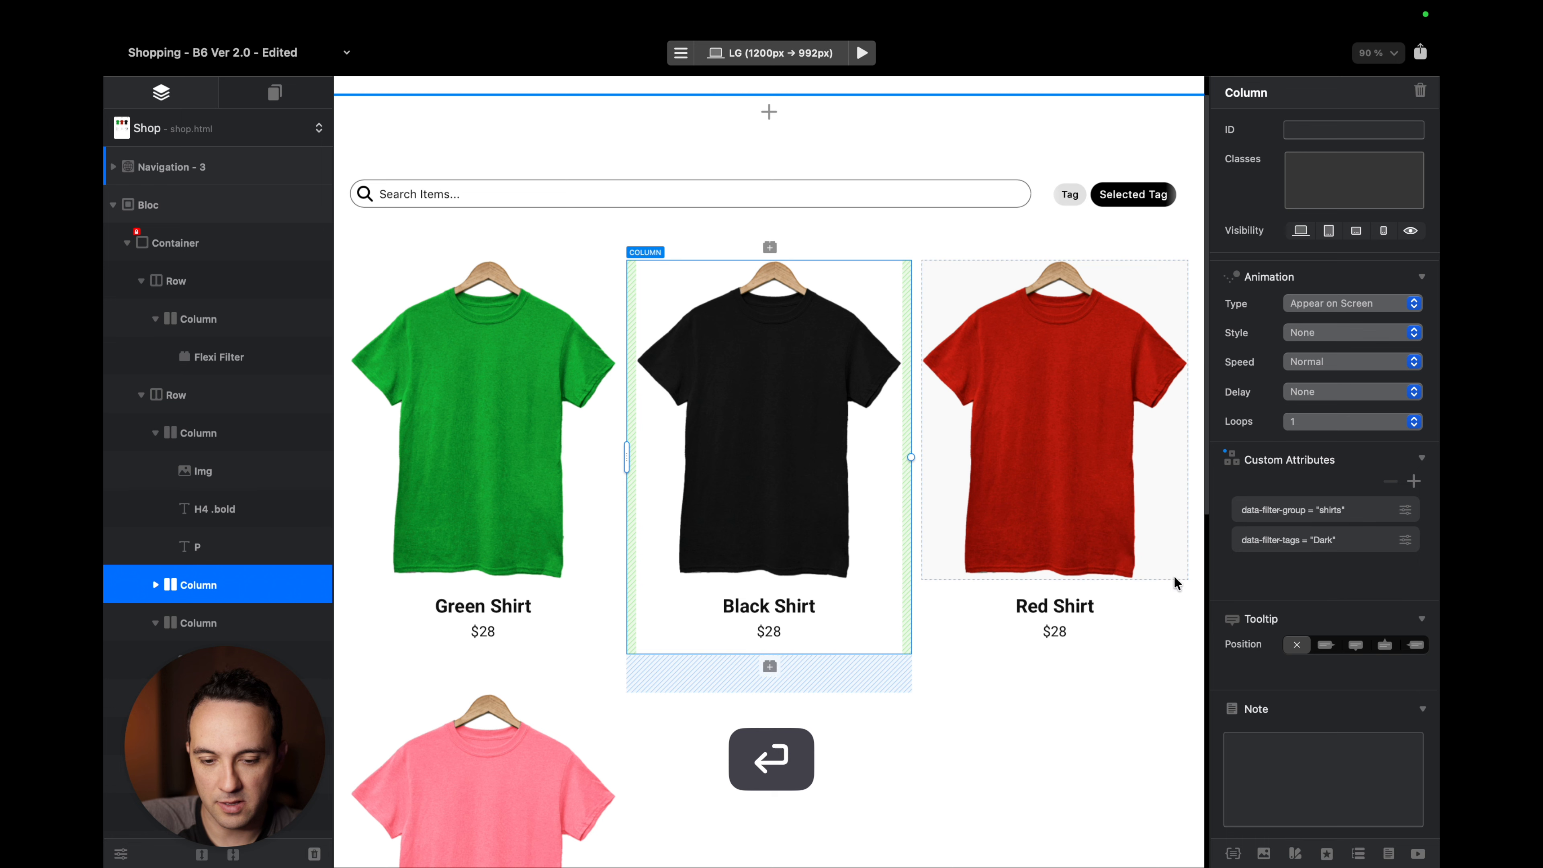
Paste the copied data-filter-group "shirts" and data-filter-tags "Light" attributes onto the Red Shirt column.
click(1174, 577)
click(1414, 481)
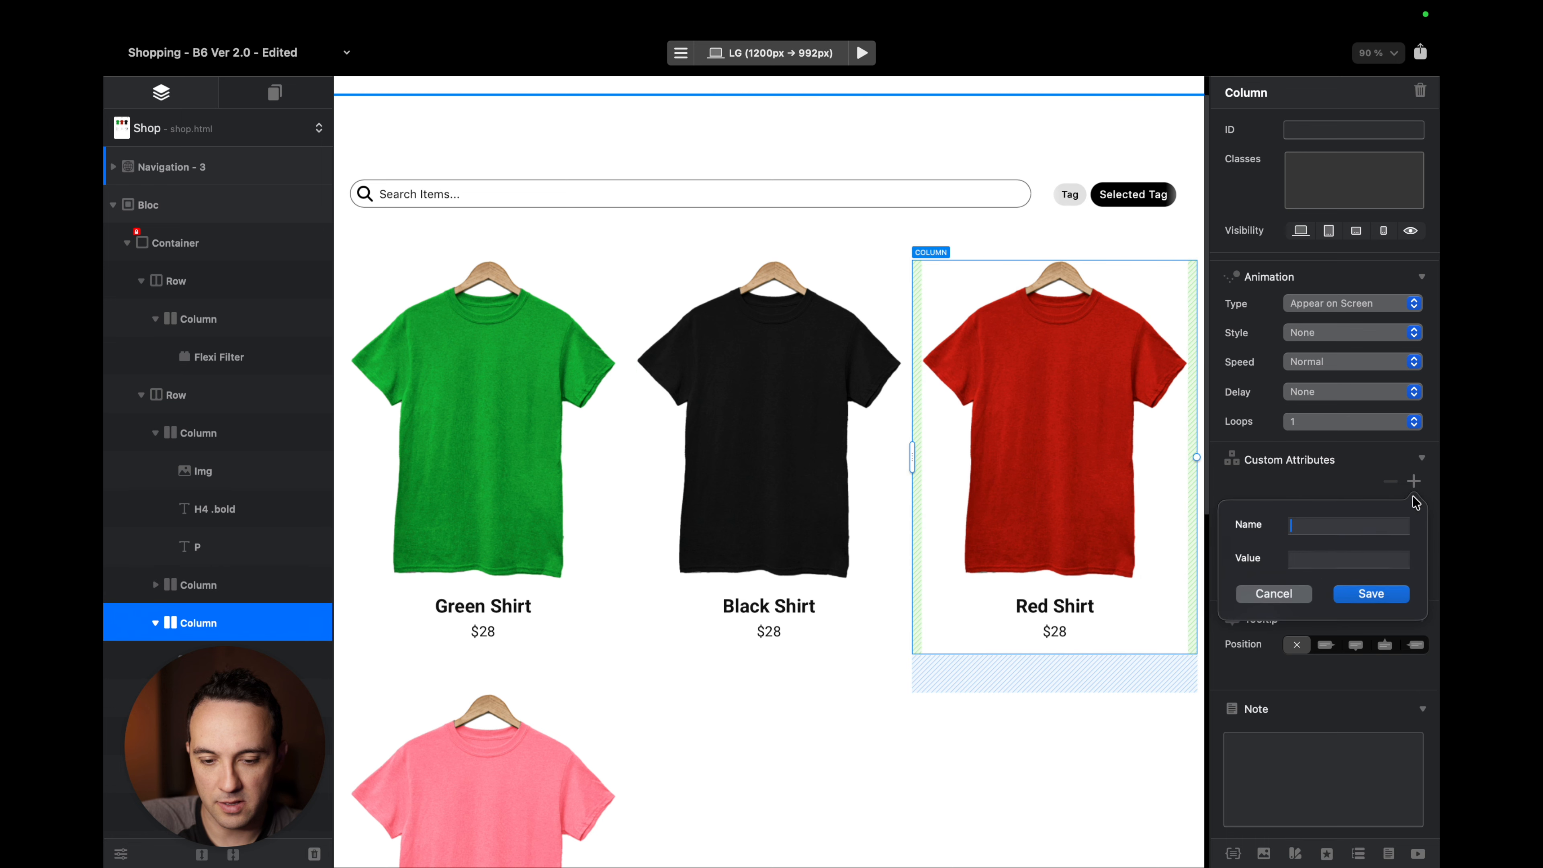
key(super+v)
click(1325, 556)
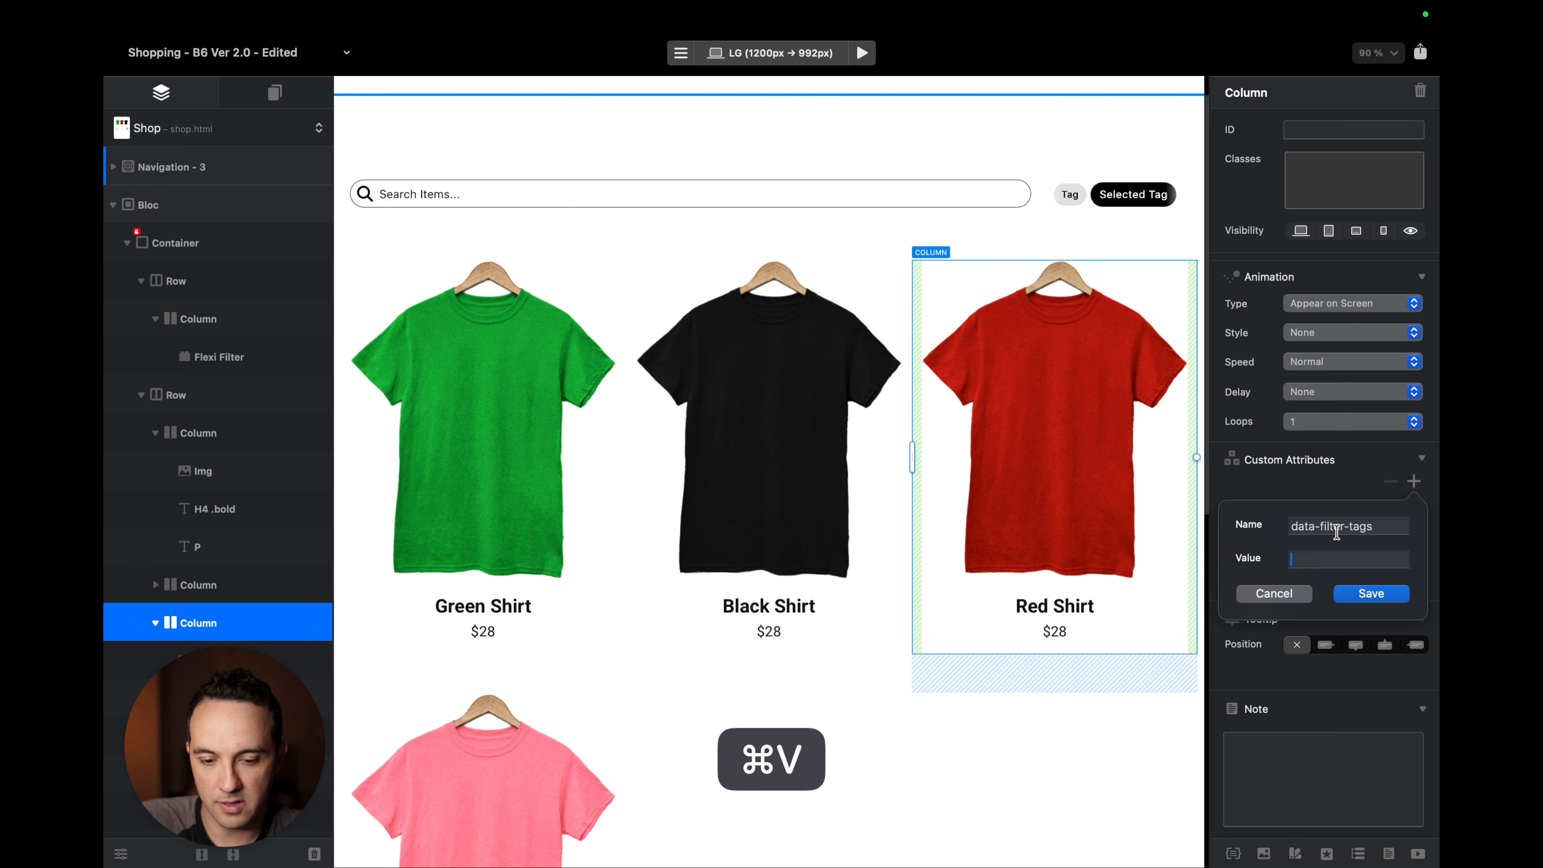
click(1360, 494)
key(super+v)
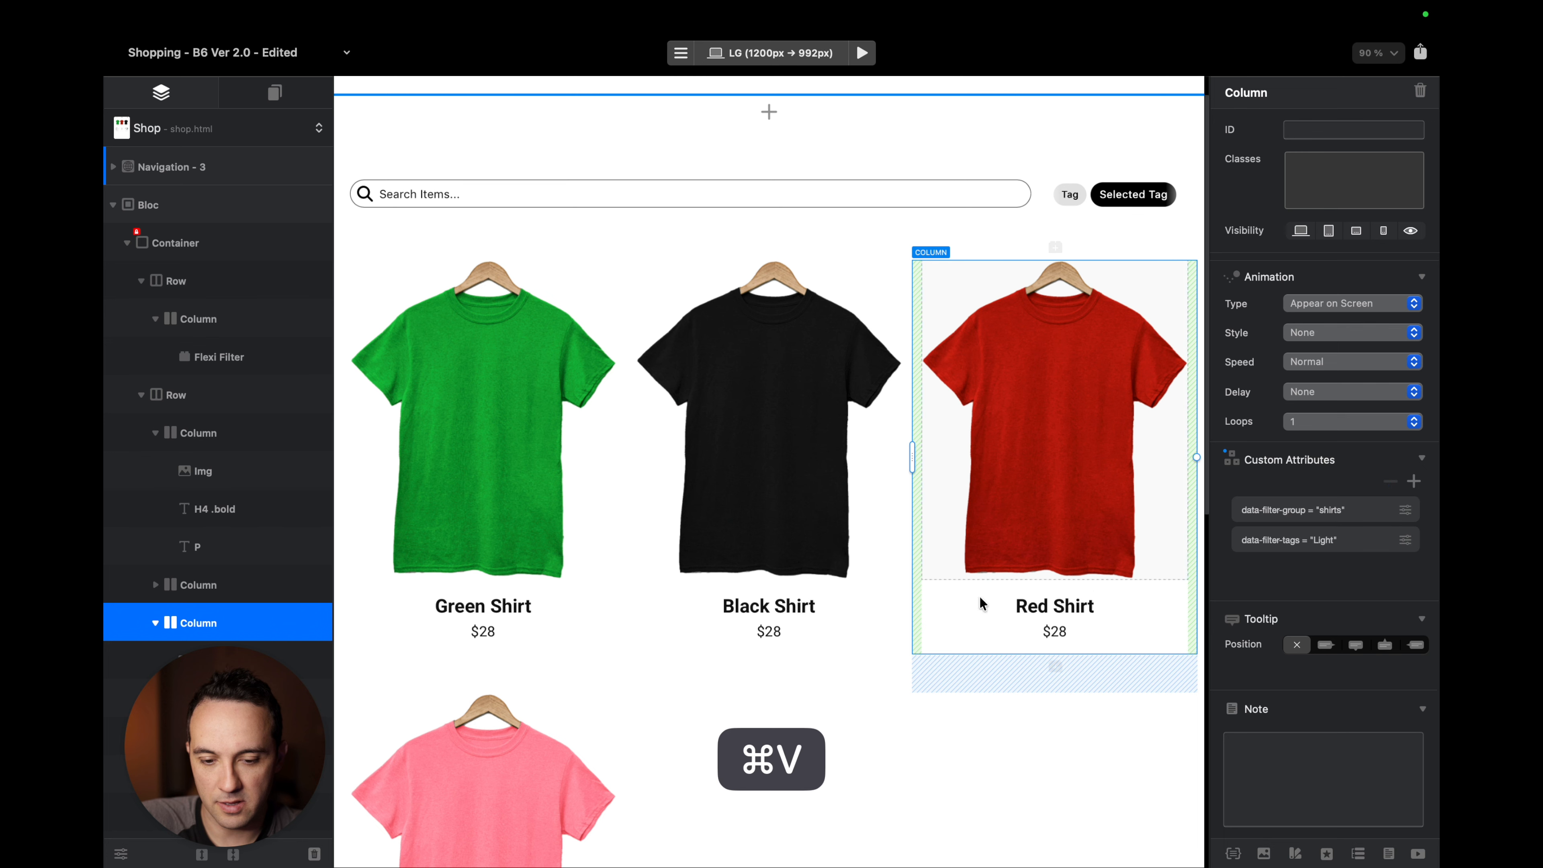
Paste the same two filter attributes onto the Pink Shirt column and check the attributes on the Red and Pink Shirt columns.
click(618, 730)
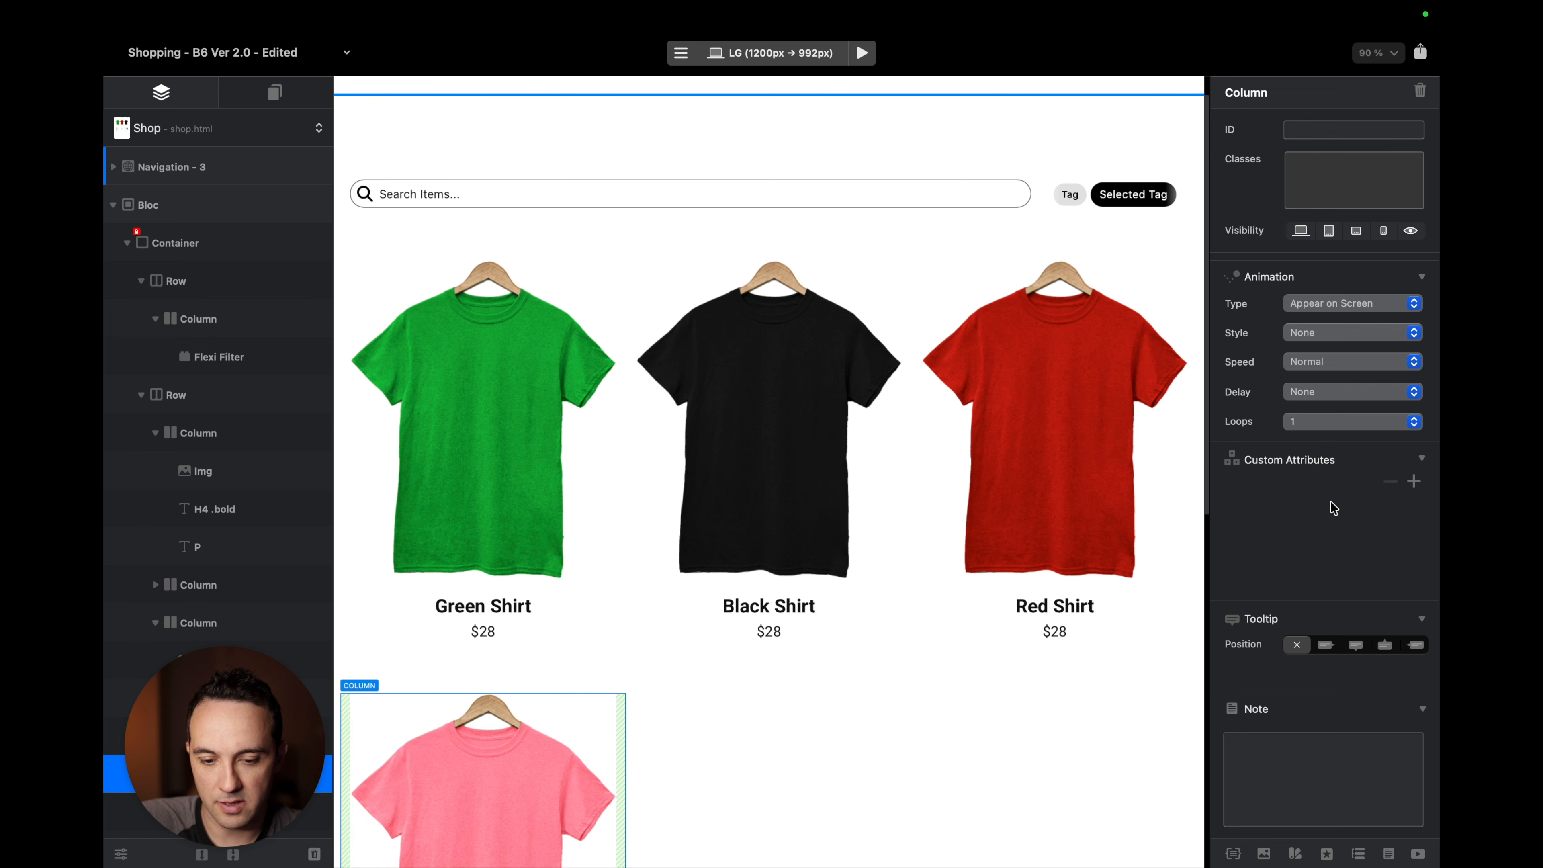
key(super+v)
scroll(955, 392, down, 3)
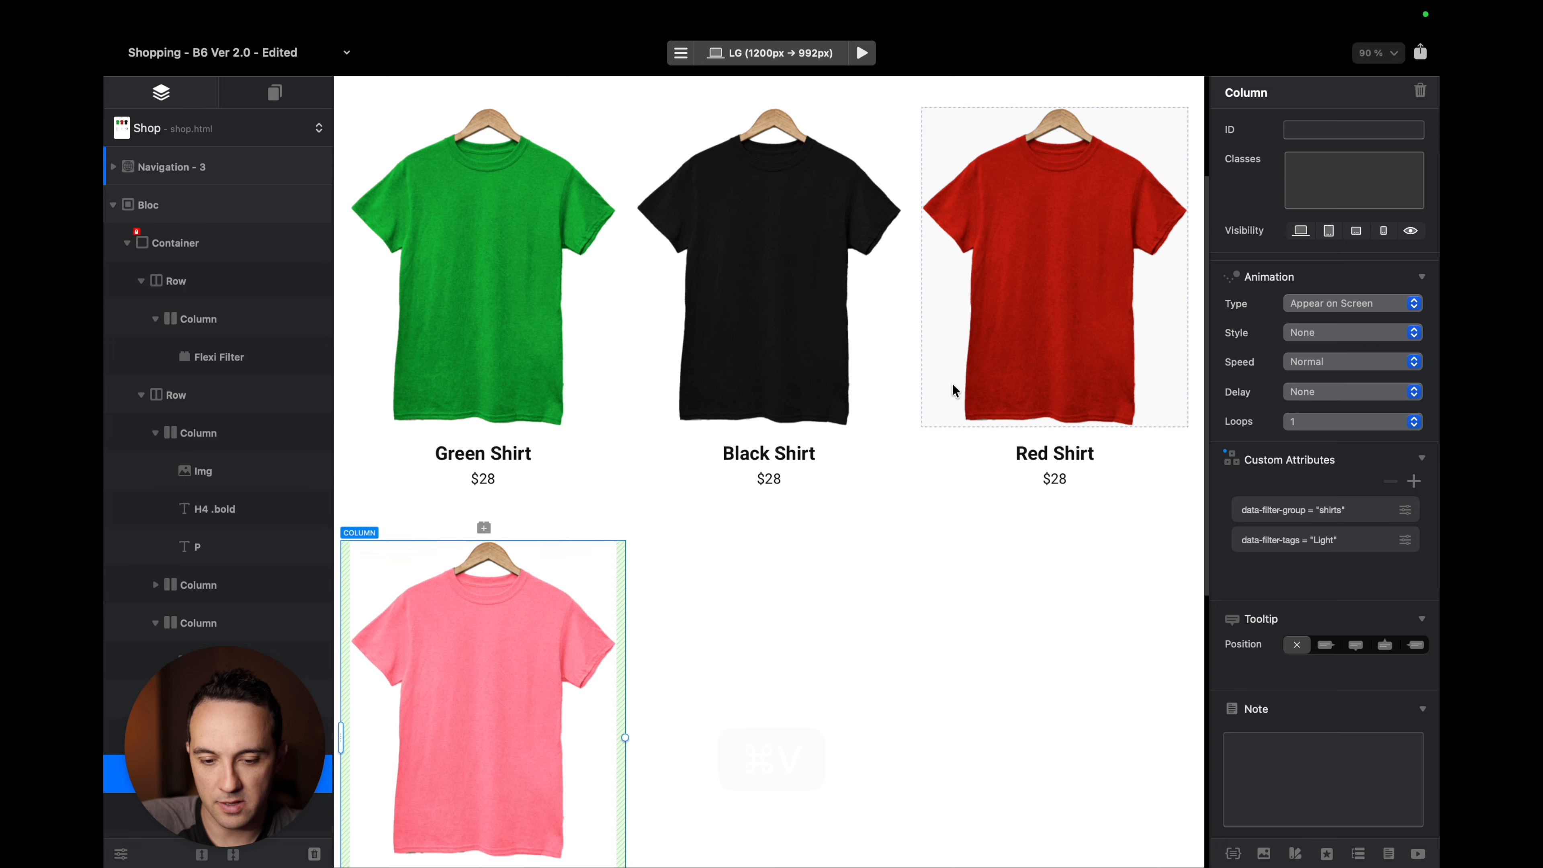
click(1139, 424)
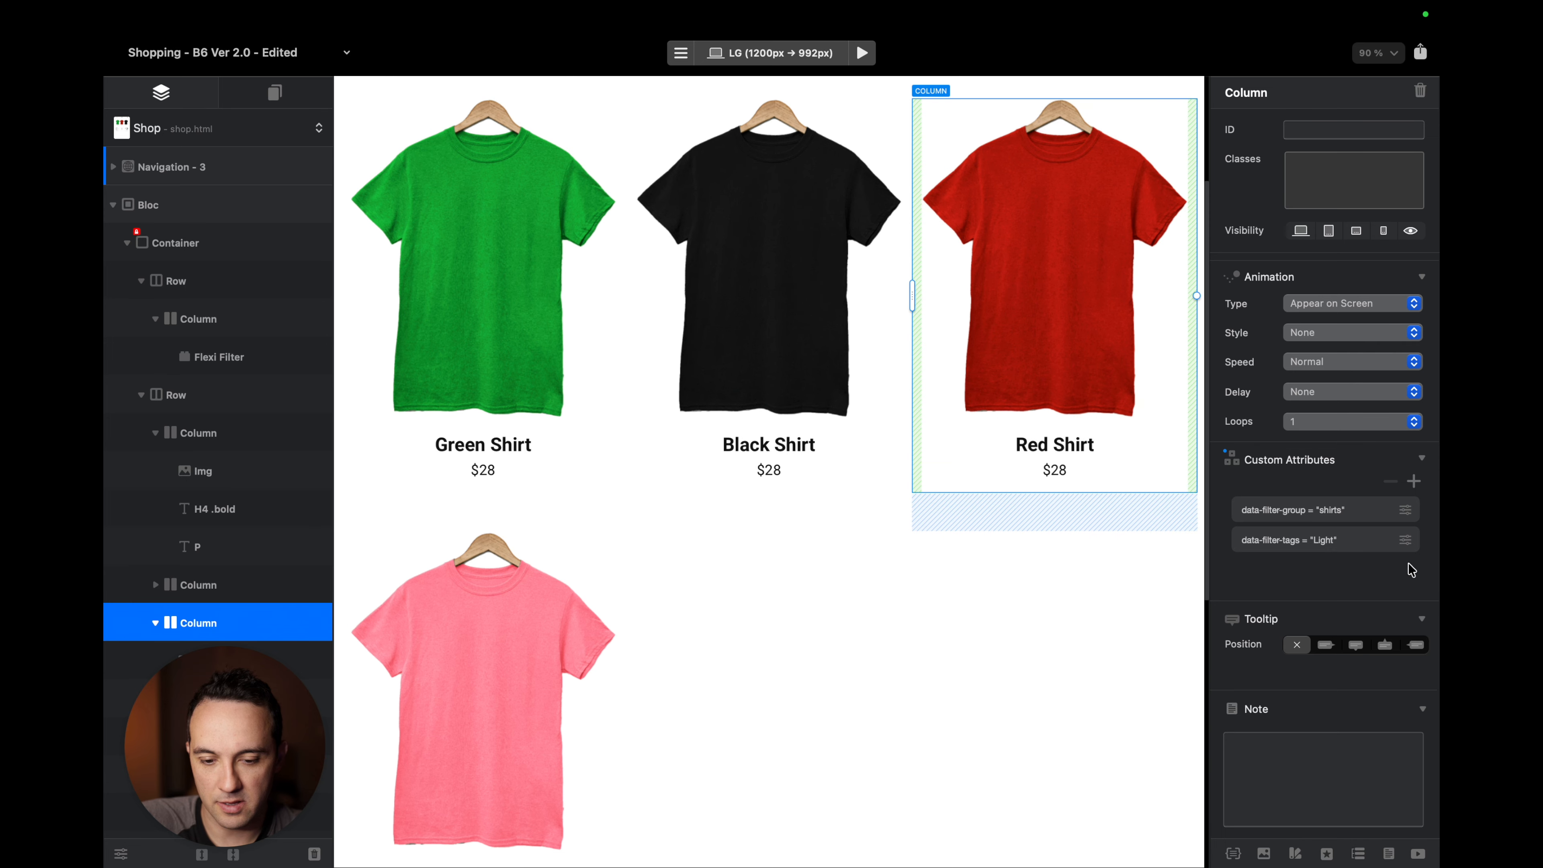
click(626, 668)
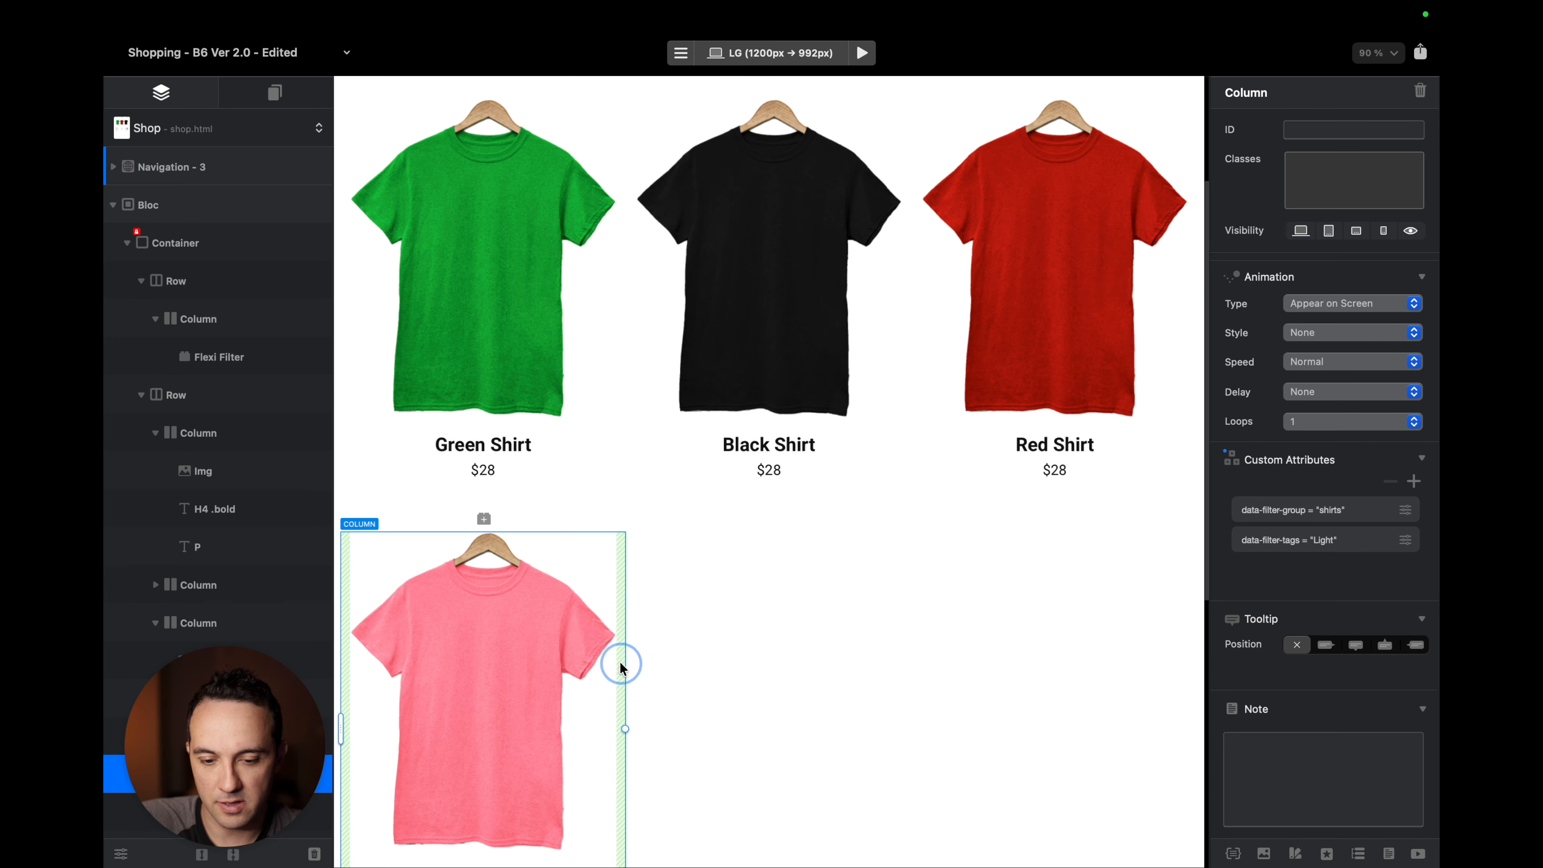
scroll(846, 560, up, 2)
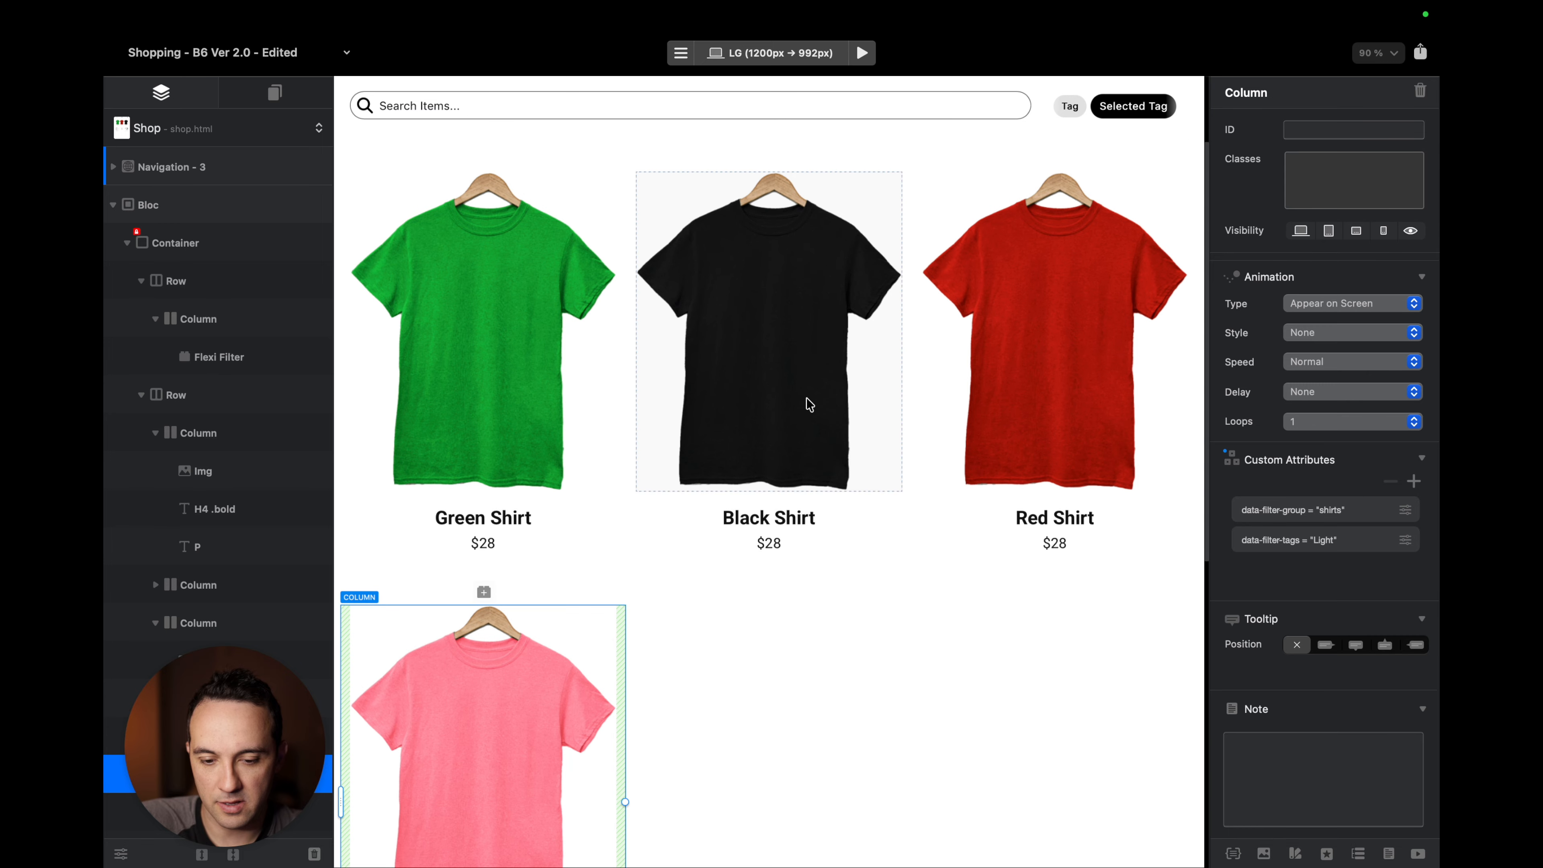
Duplicate the Black Shirt column and move the copy to the end of the row, after the Pink Shirt column.
click(915, 404)
click(909, 433)
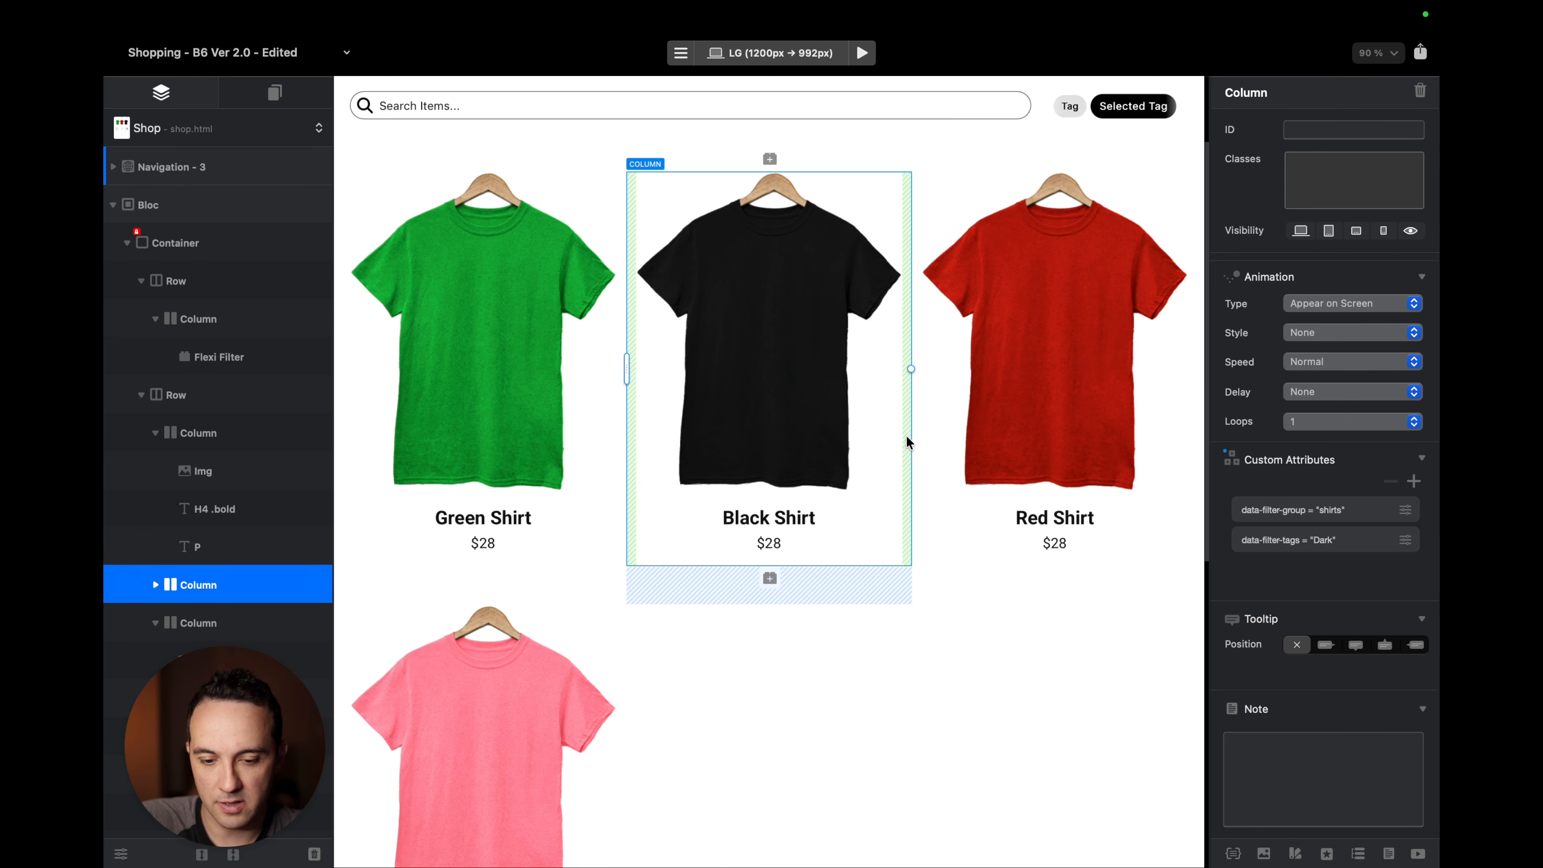
key(super+d)
key(alt+super+Down)
Replace the duplicated column's shirt image with dark-blue.png and close the Asset Manager.
scroll(905, 441, down, 5)
double_click(836, 468)
click(1109, 571)
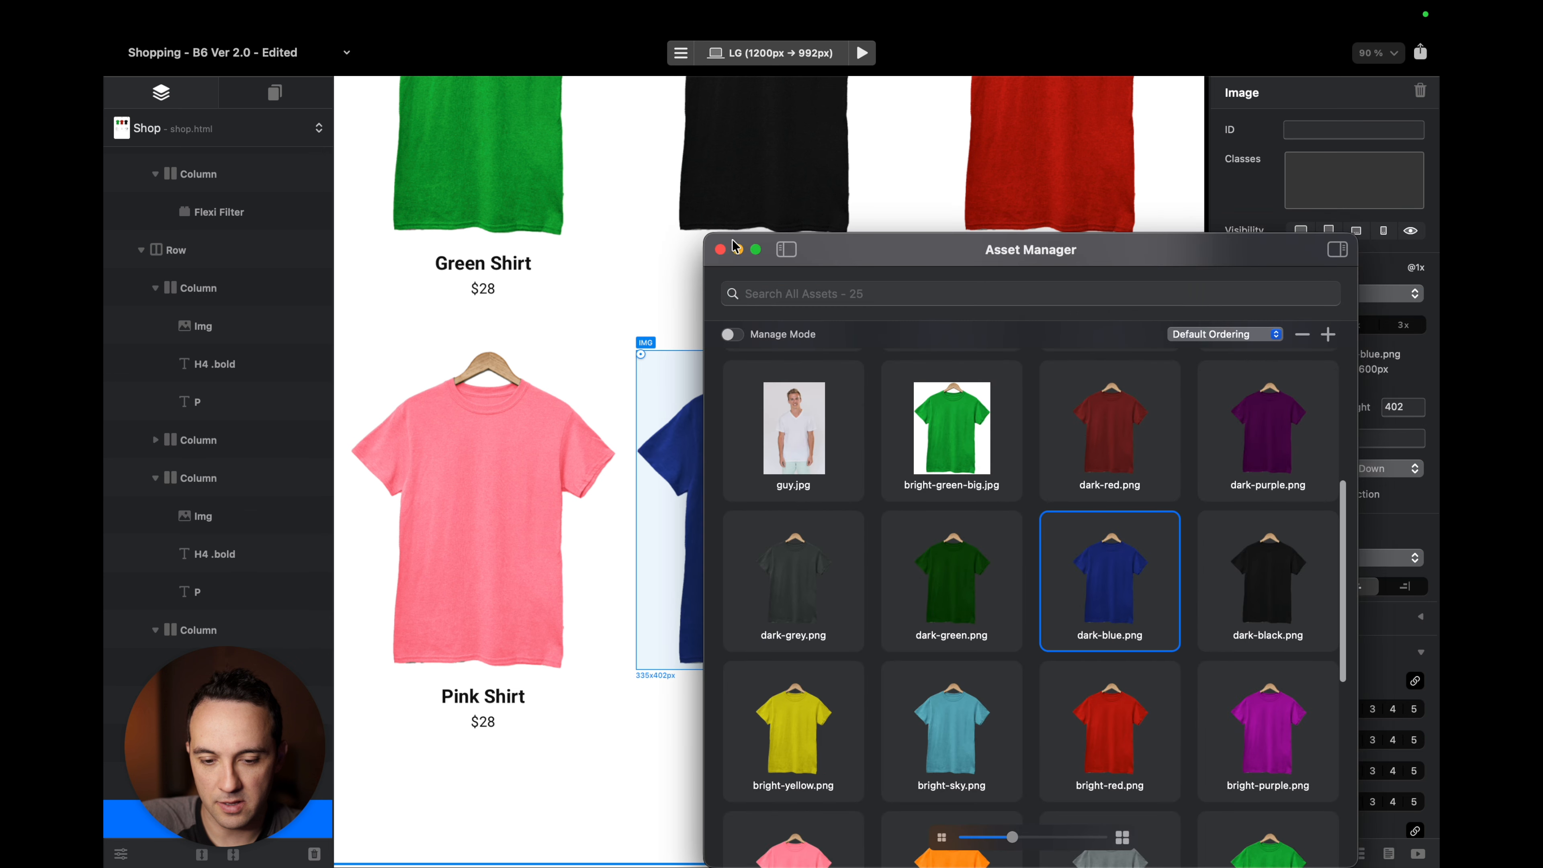
click(720, 249)
Rename the heading under the blue shirt to "Dark Blue Shirt".
double_click(732, 704)
text(Dark Blue)
scroll(899, 614, down, 3)
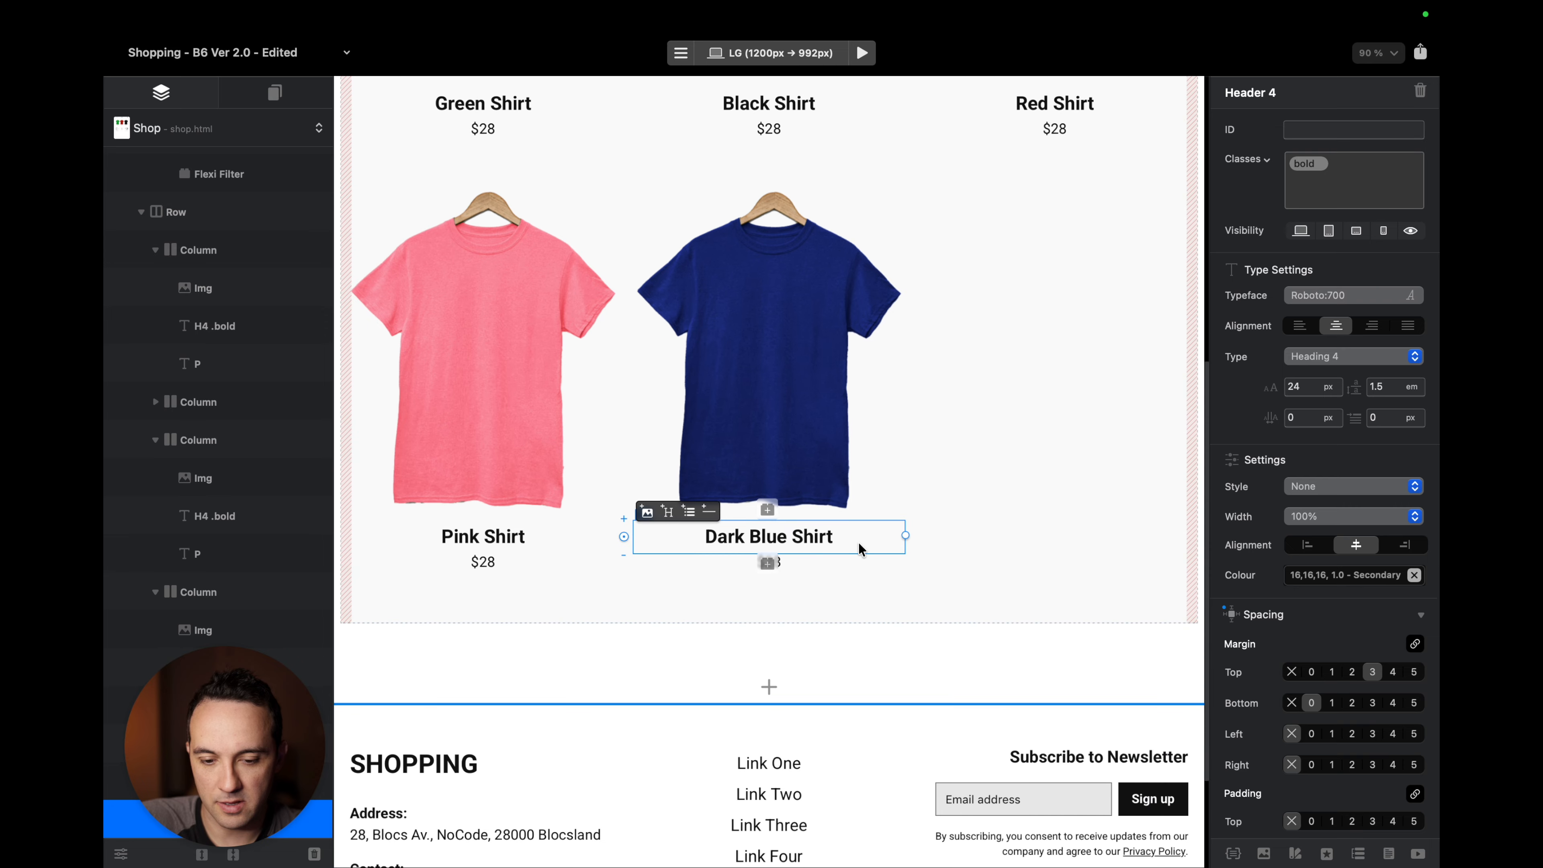
Select the Dark Blue Shirt column and check its custom filter group and tag attributes.
click(911, 500)
click(908, 499)
scroll(1349, 675, down, 5)
scroll(1350, 669, down, 4)
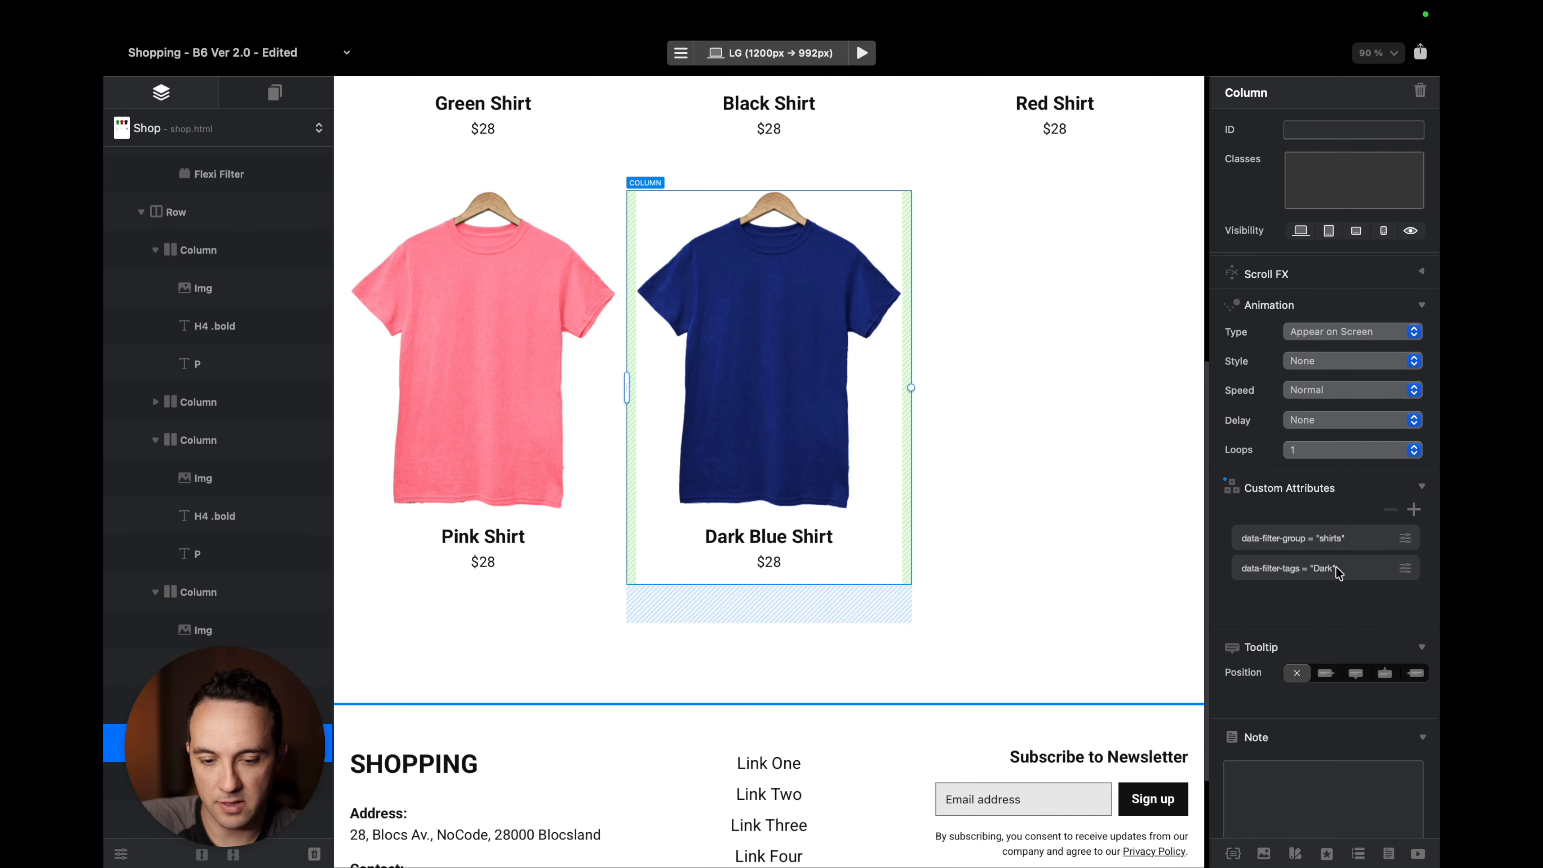
scroll(976, 431, up, 5)
scroll(976, 430, up, 2)
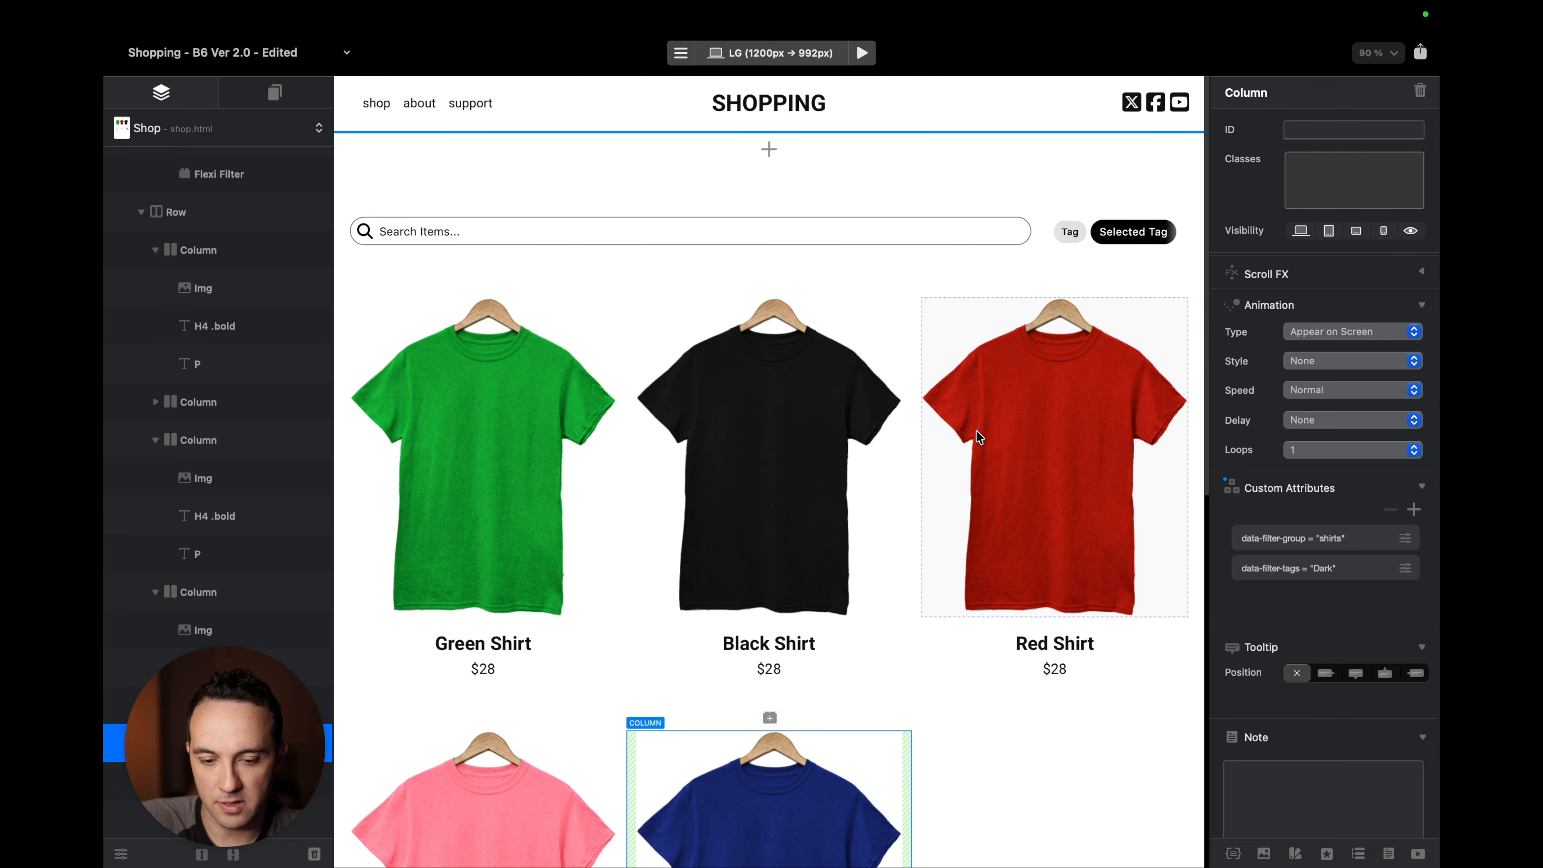
Preview the Shop page in the browser and test filtering the shirts with the Dark and Light tags.
key(alt+super+b)
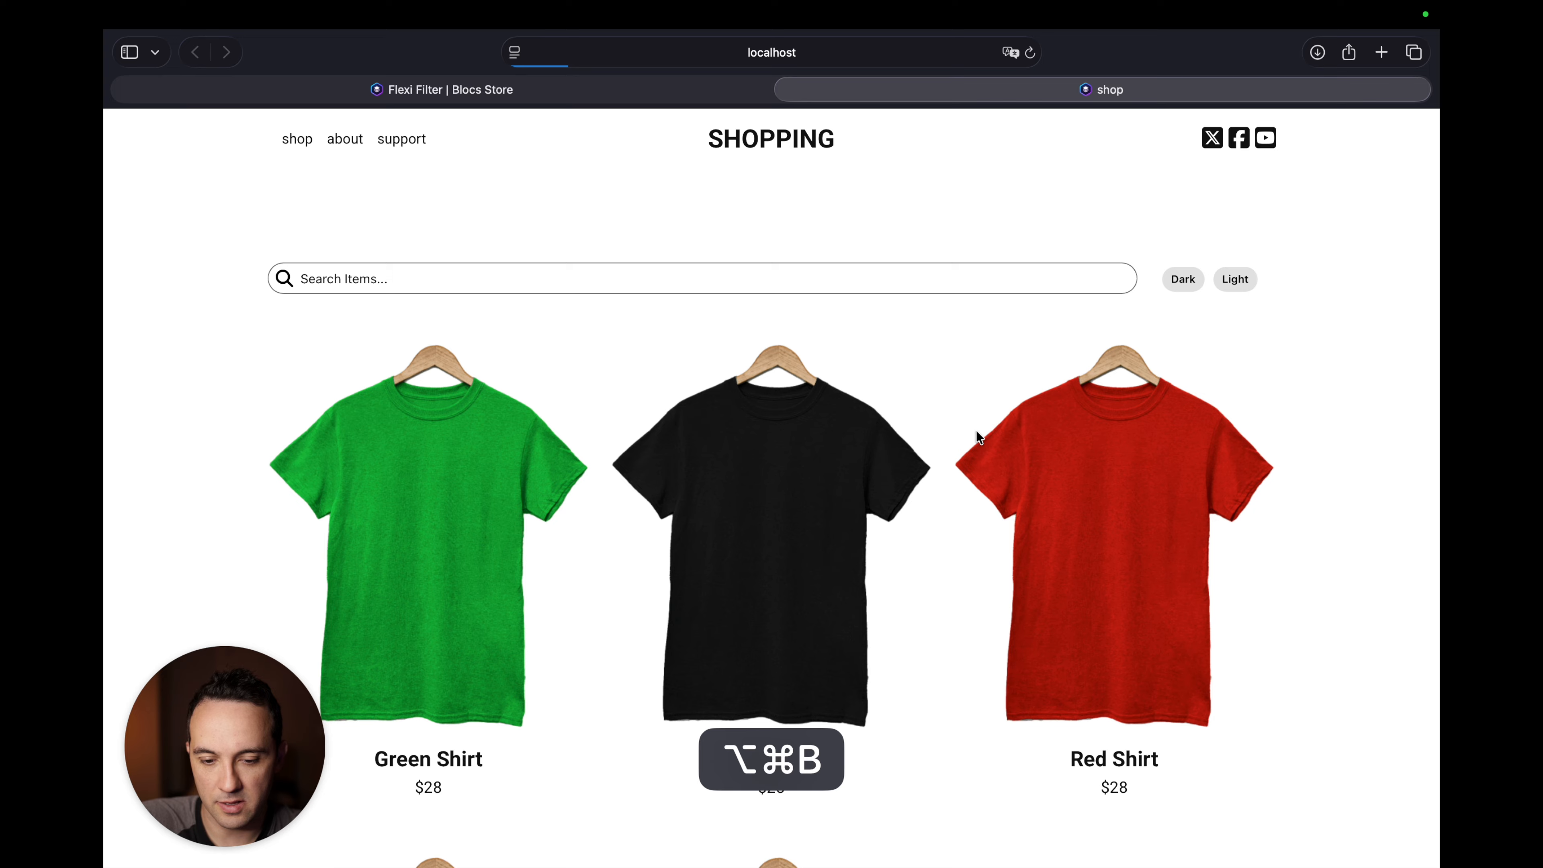
click(1185, 258)
click(1233, 258)
click(1185, 257)
click(1235, 260)
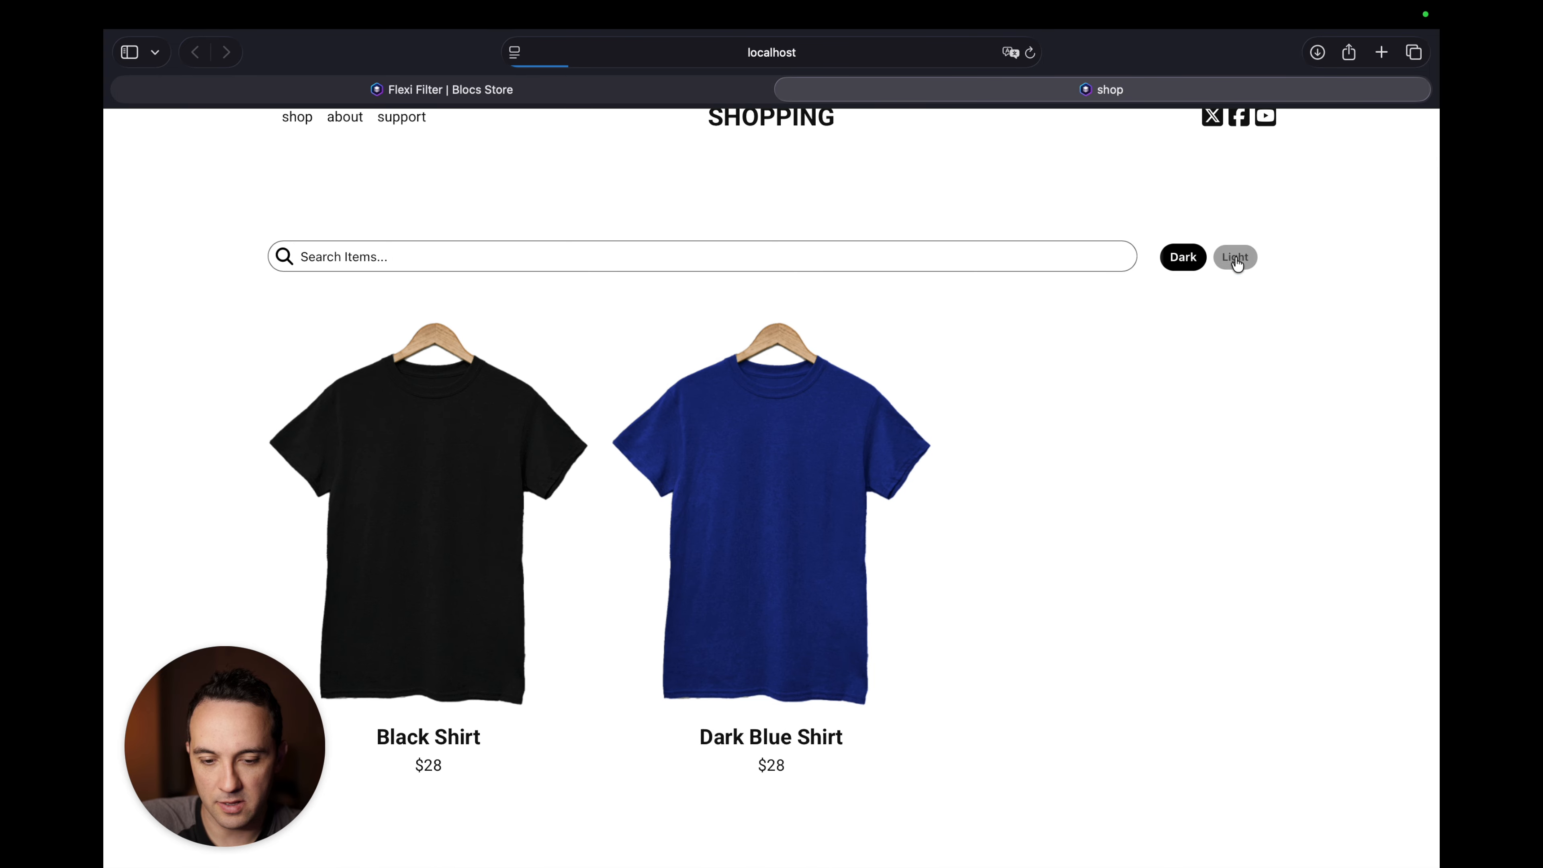
click(1236, 260)
key(super+Tab)
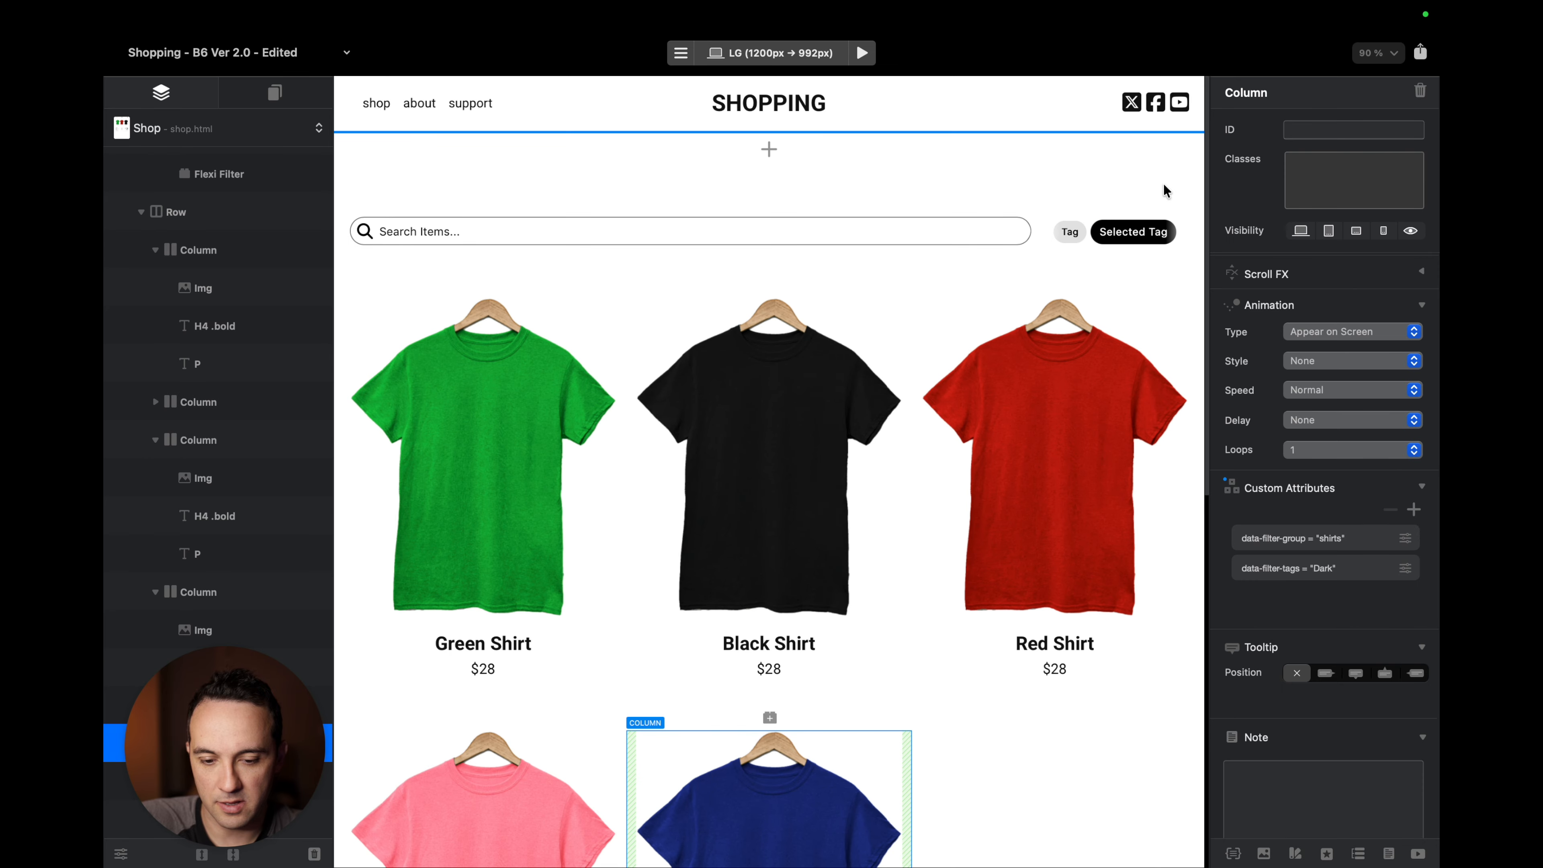
Test the text filter in the browser preview by searching for "black", clear the search and return to Blocs.
key(super+Tab)
click(513, 254)
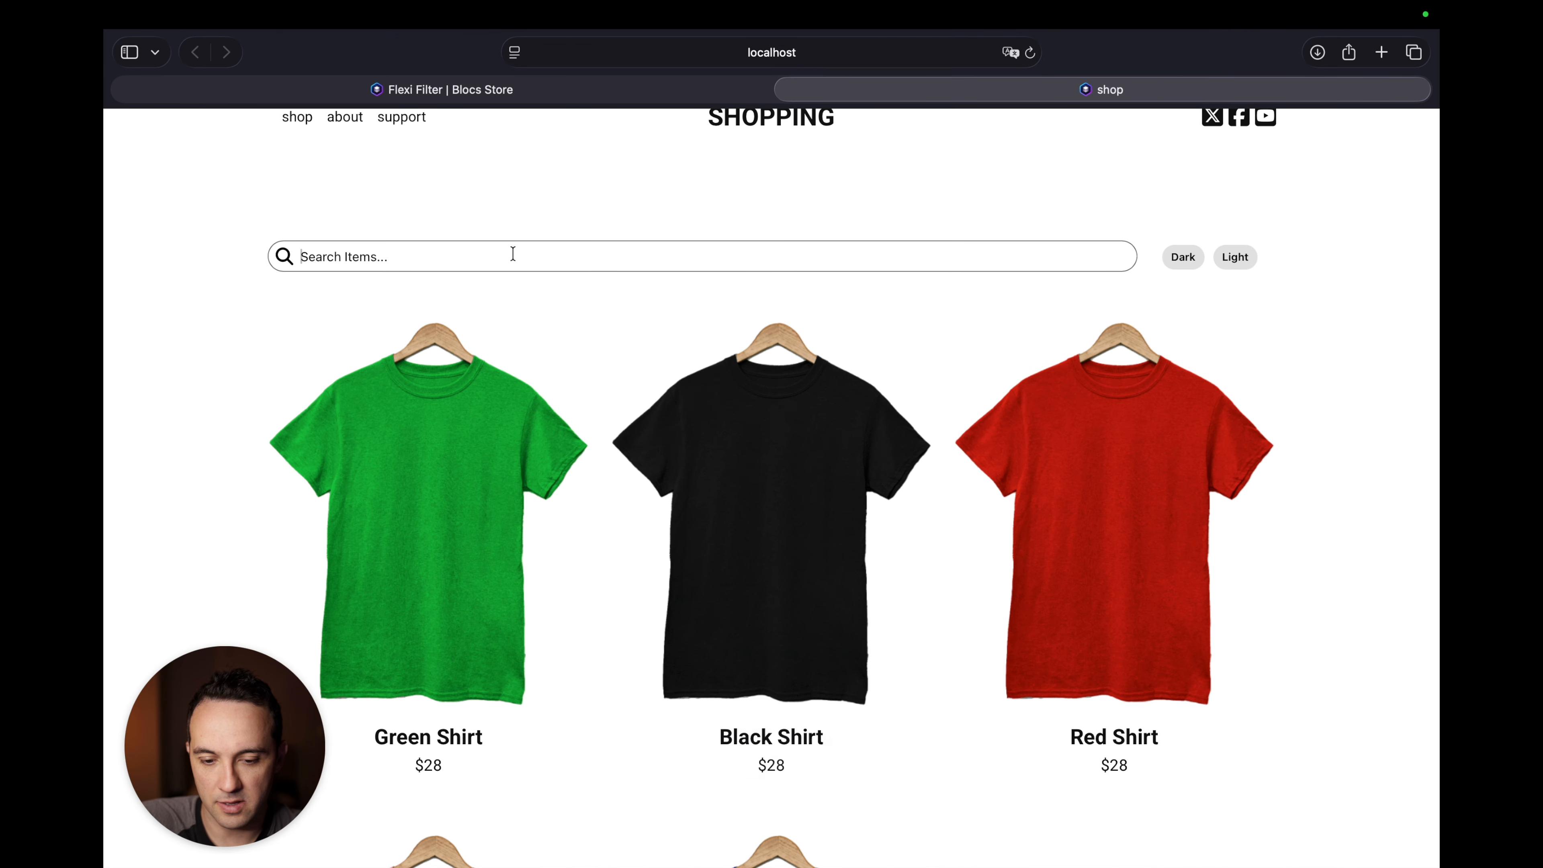
text(black)
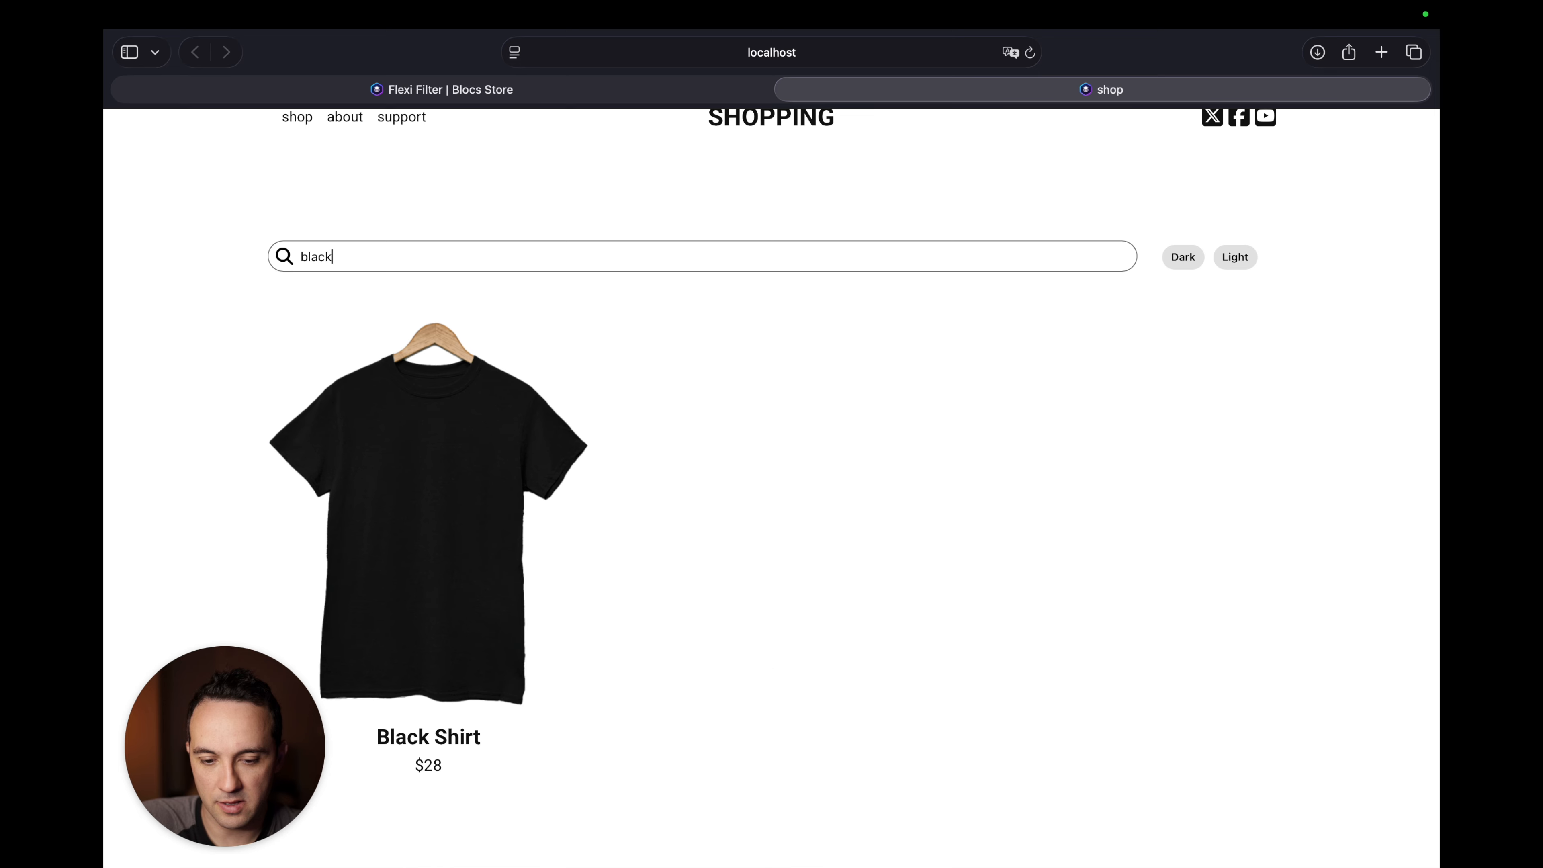
key(BackSpace)
key(BackSpace)
key(BackSpace)
key(BackSpace)
key(BackSpace)
key(super+Tab)
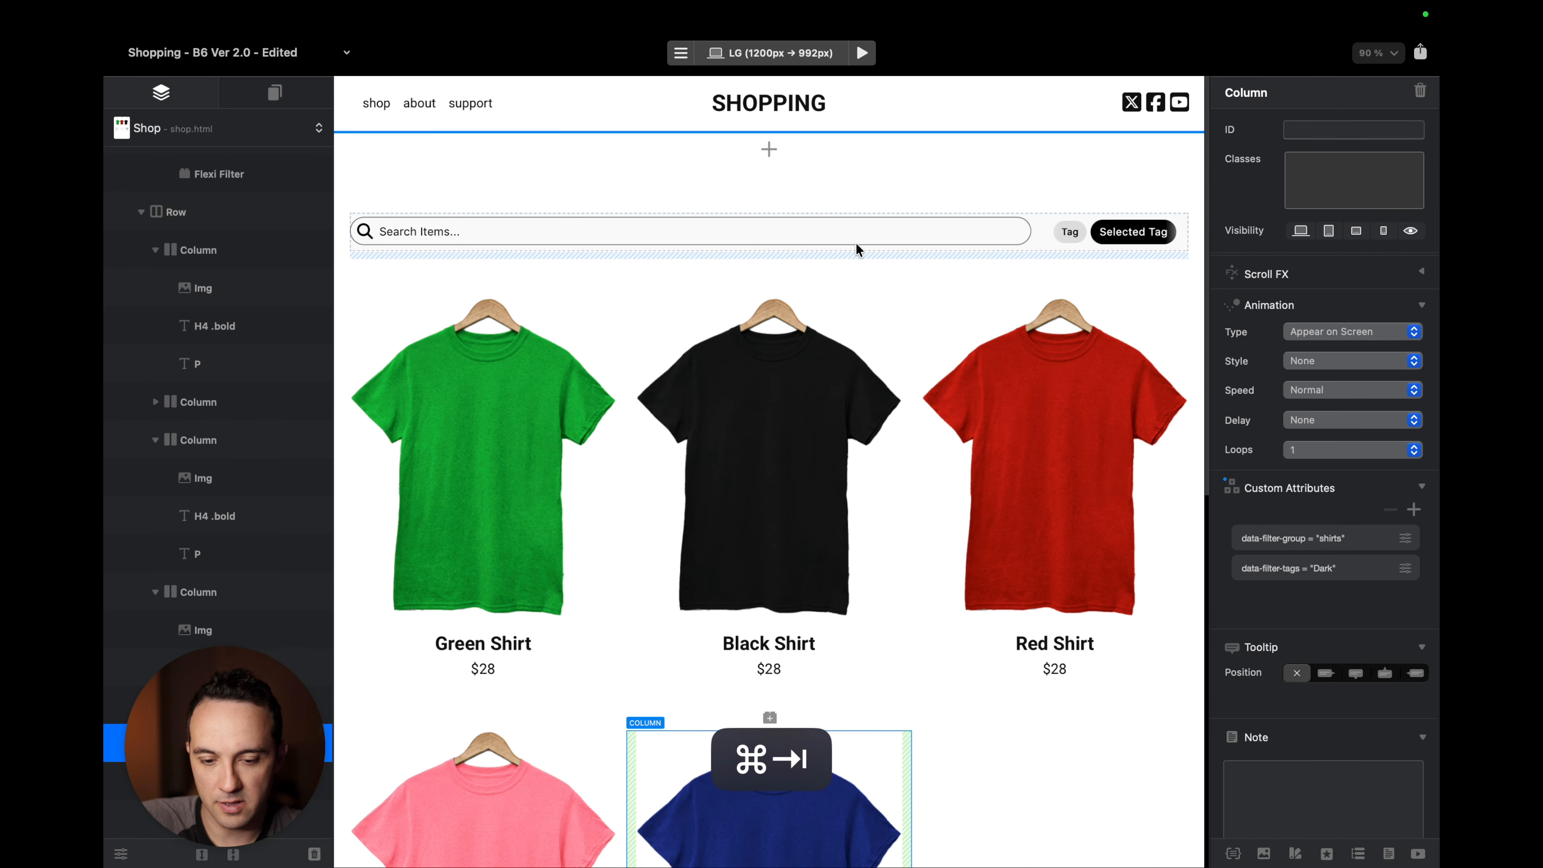
Set the Flexi Filter to match items using Text and Tags and refresh the browser preview.
click(1048, 243)
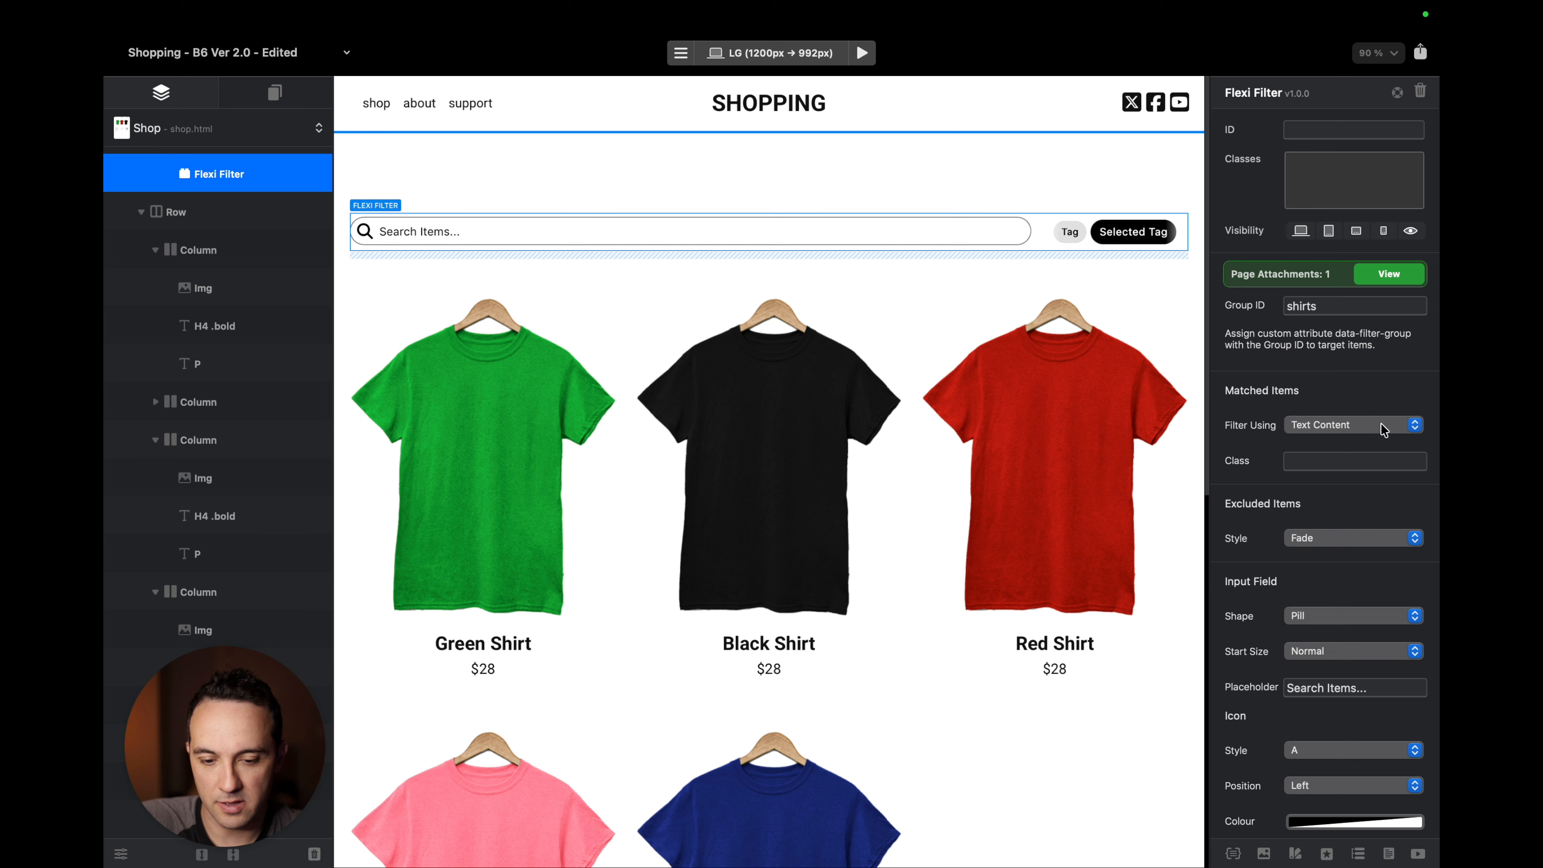
click(1391, 424)
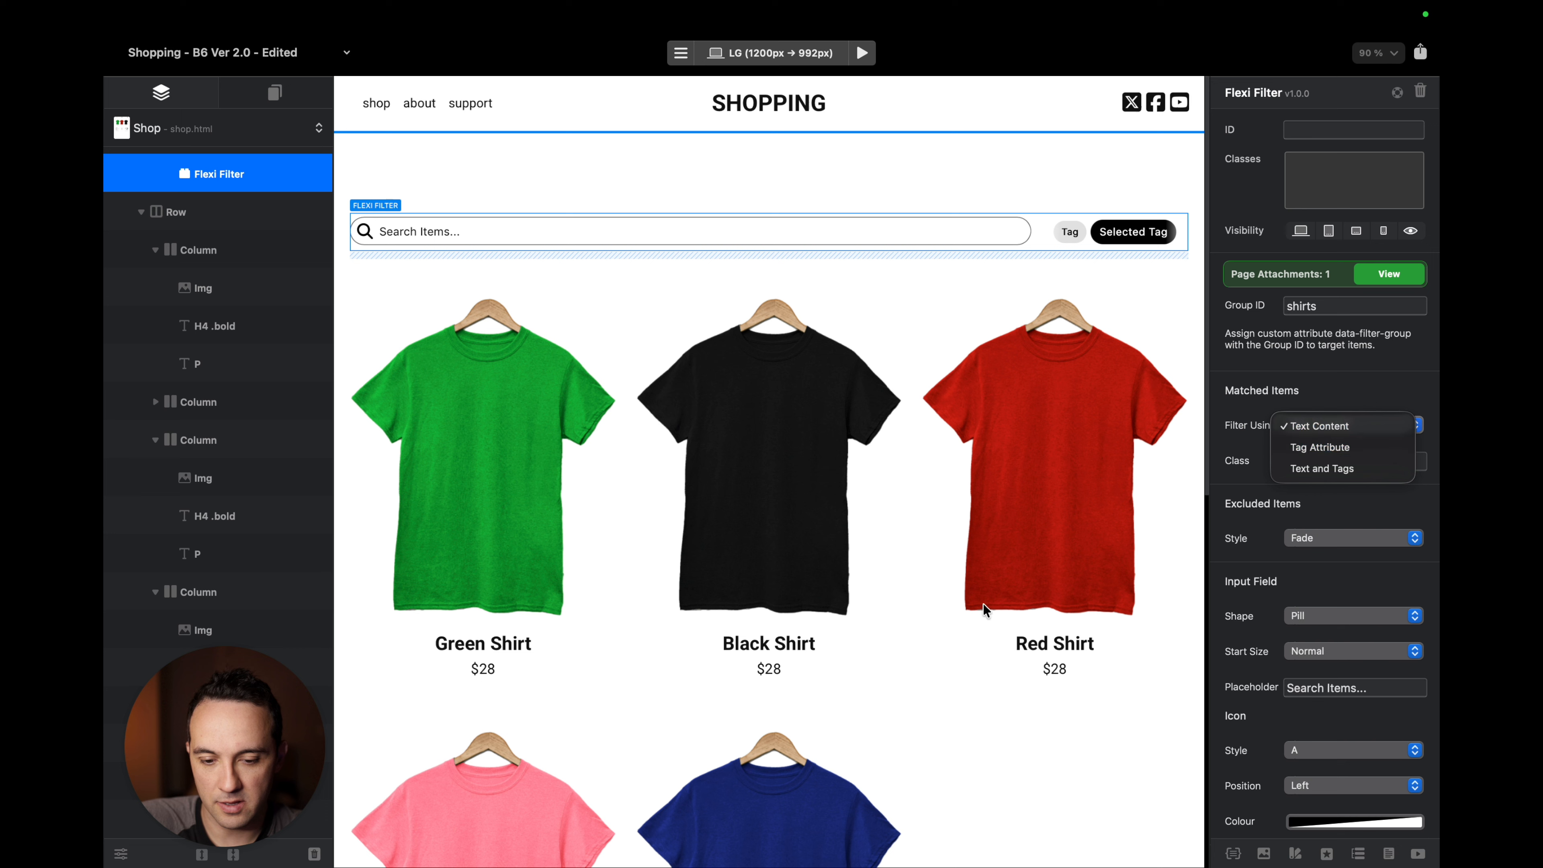
click(1379, 469)
key(alt+super+b)
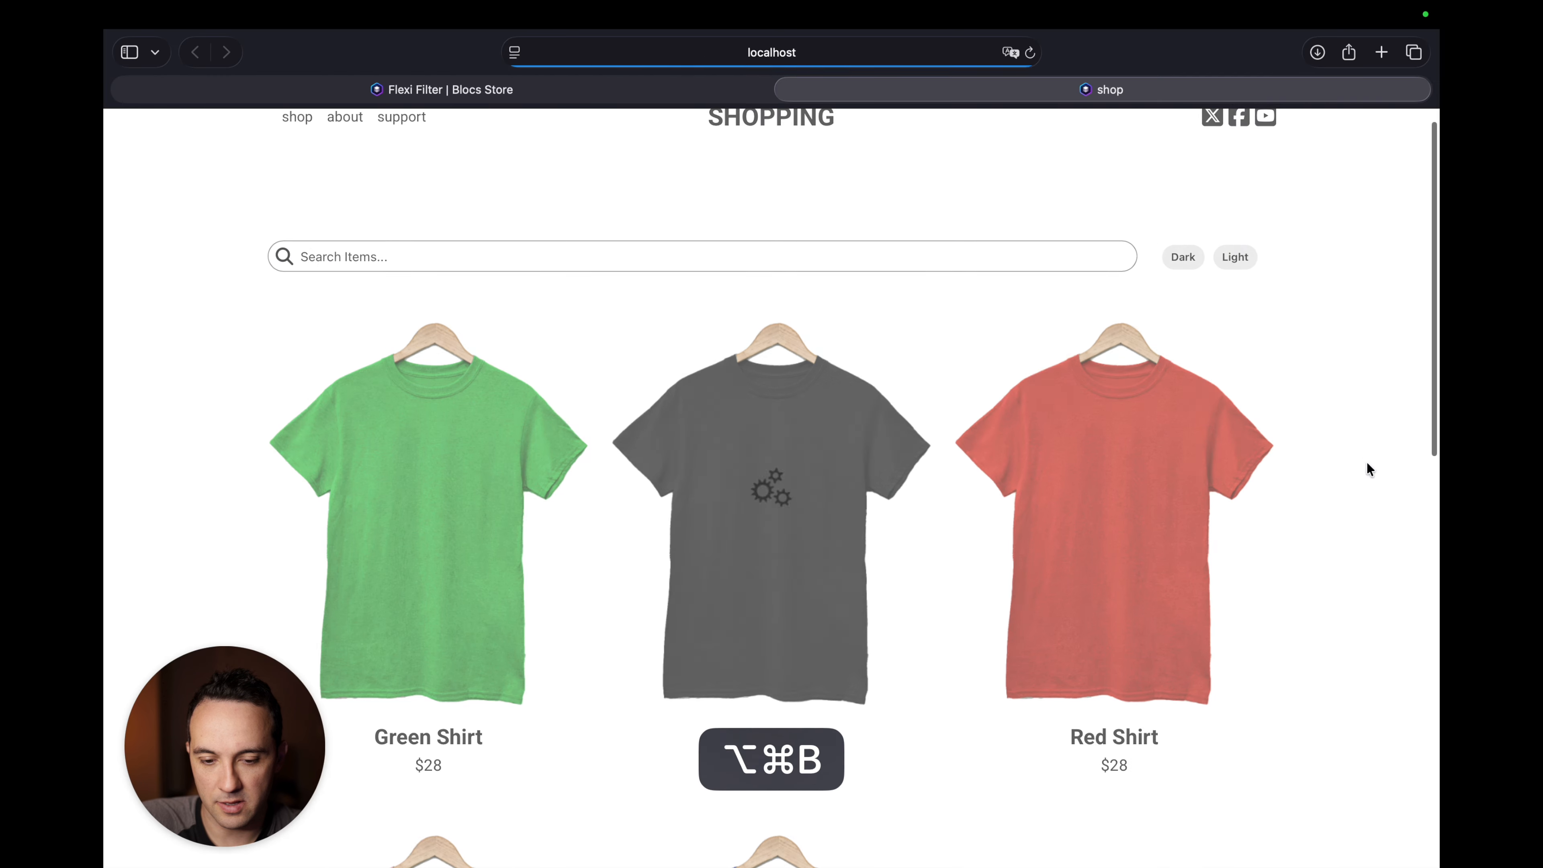
key(super+Tab)
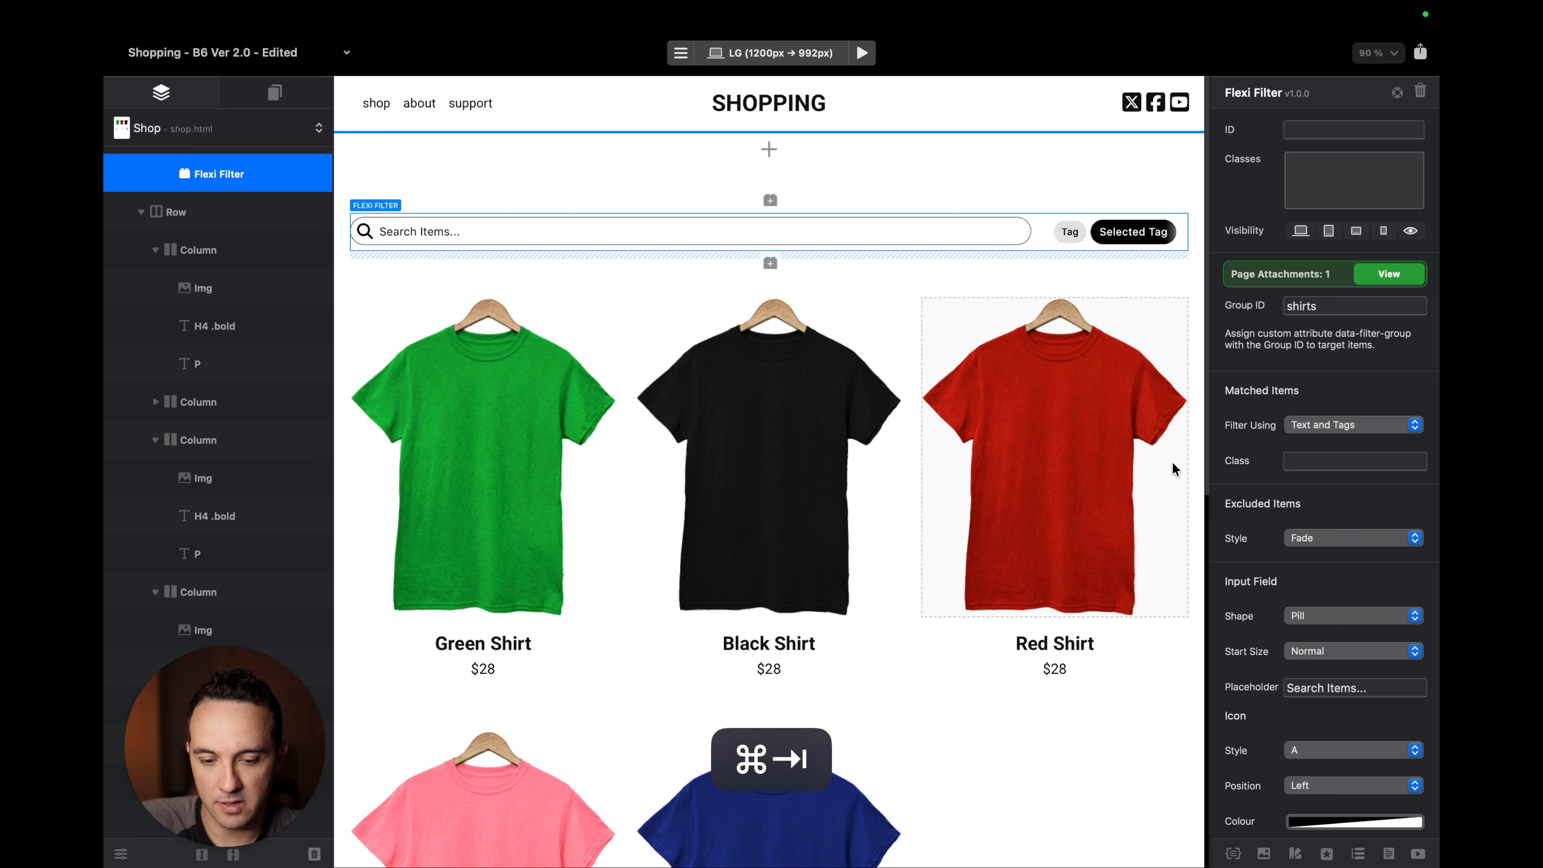
Review the excluded items style options and test the Fade style with the Dark tag in the browser preview.
click(1347, 462)
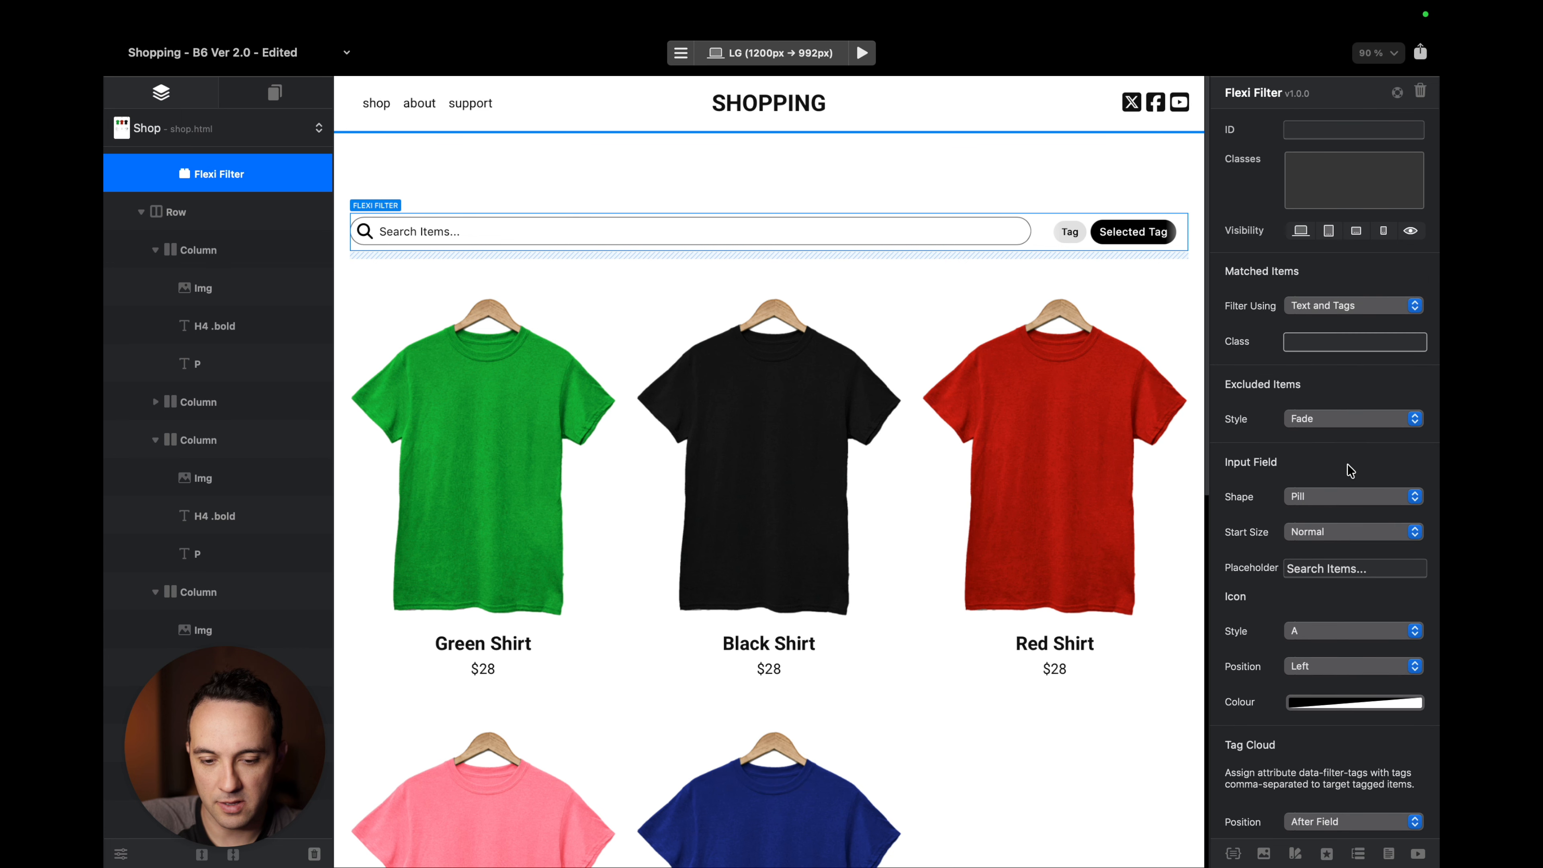
scroll(1323, 440, down, 2)
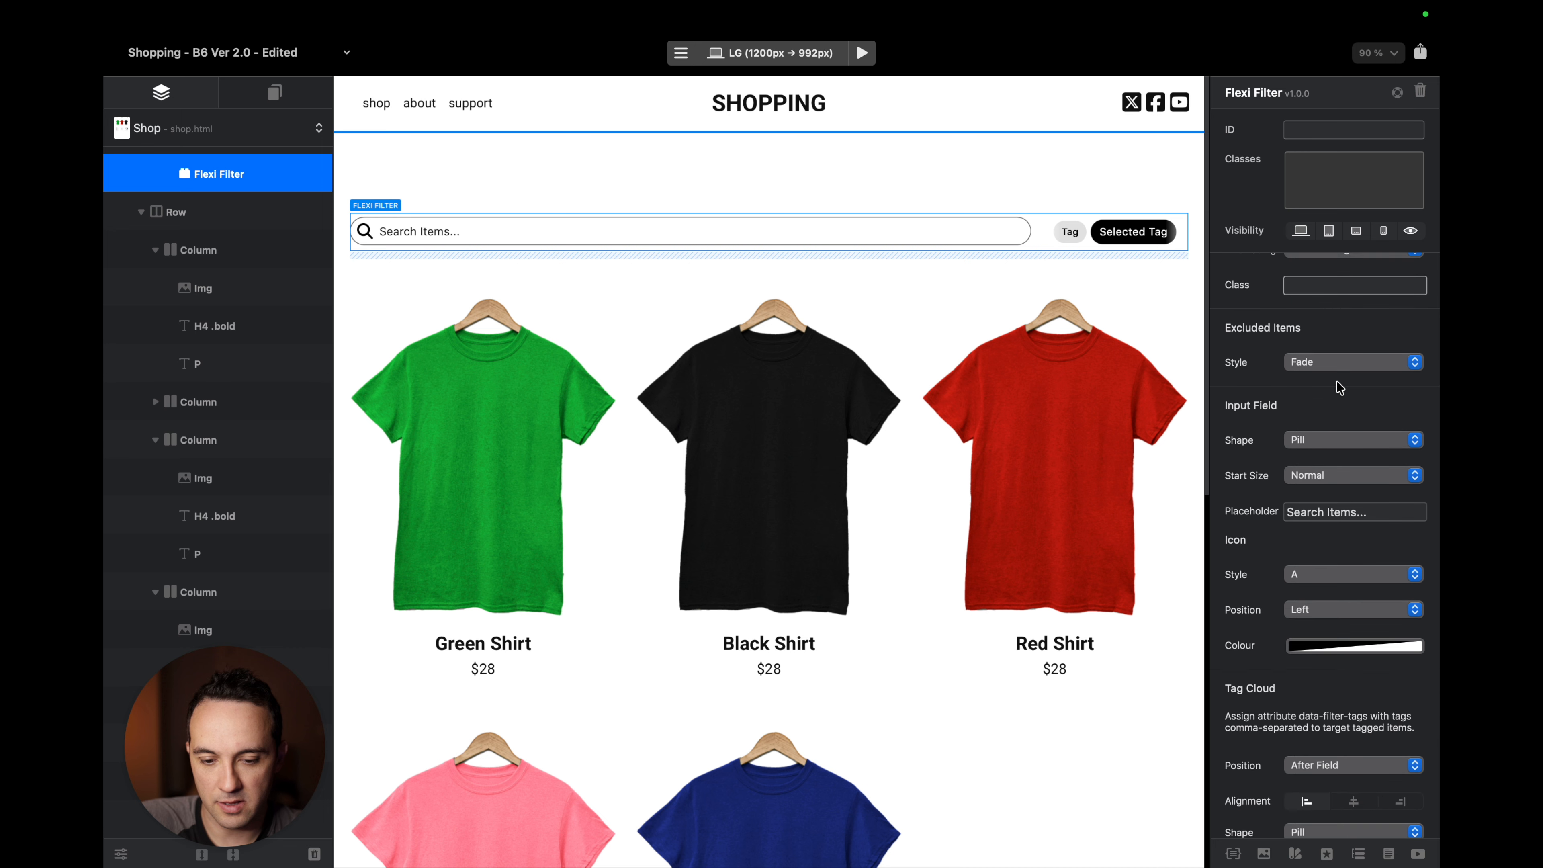
click(1361, 363)
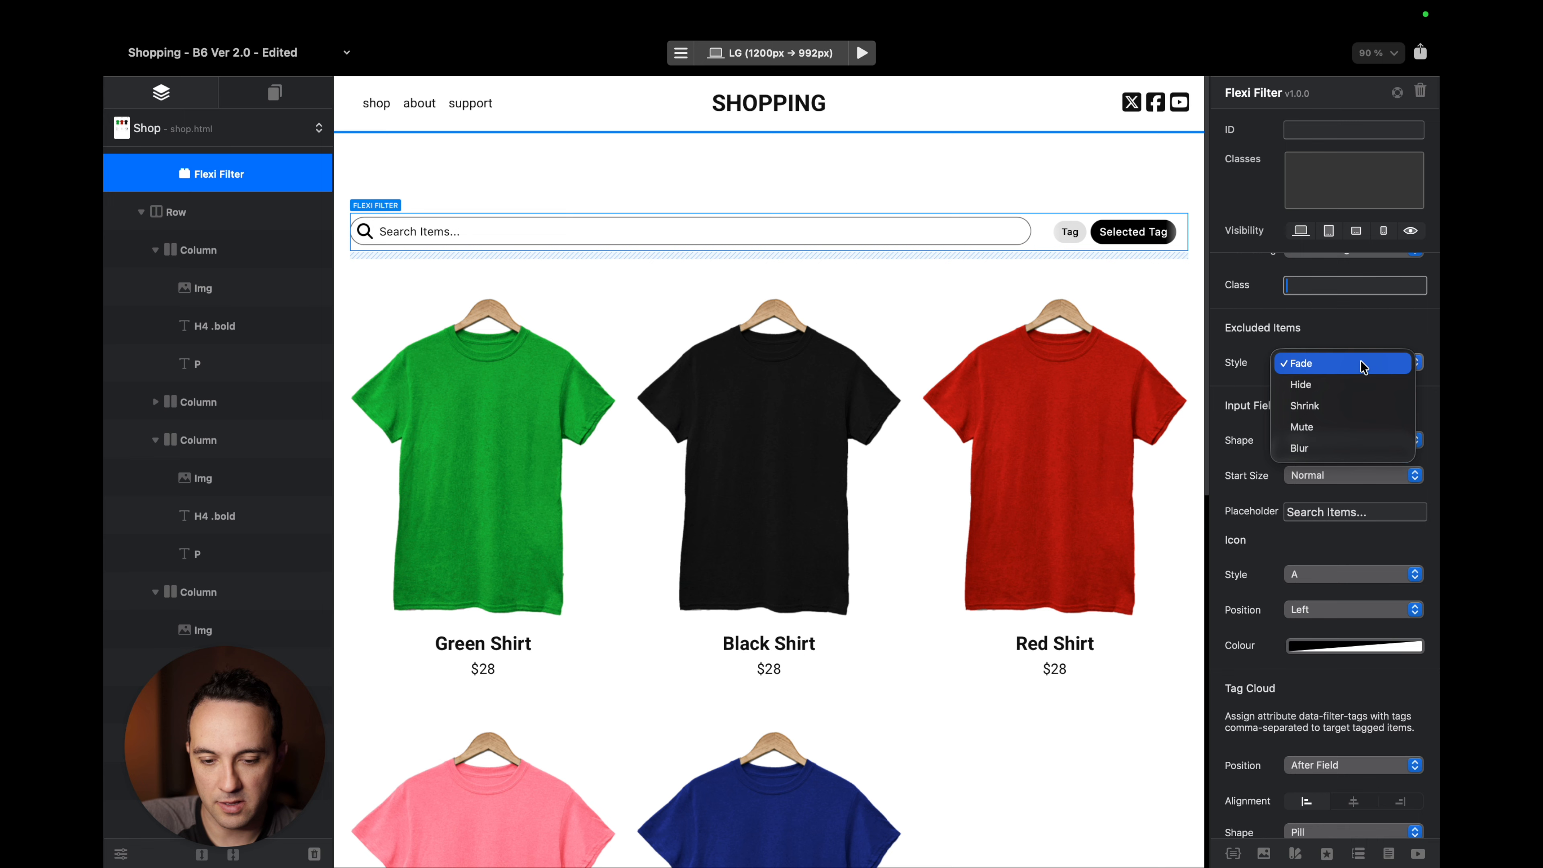
key(super+Tab)
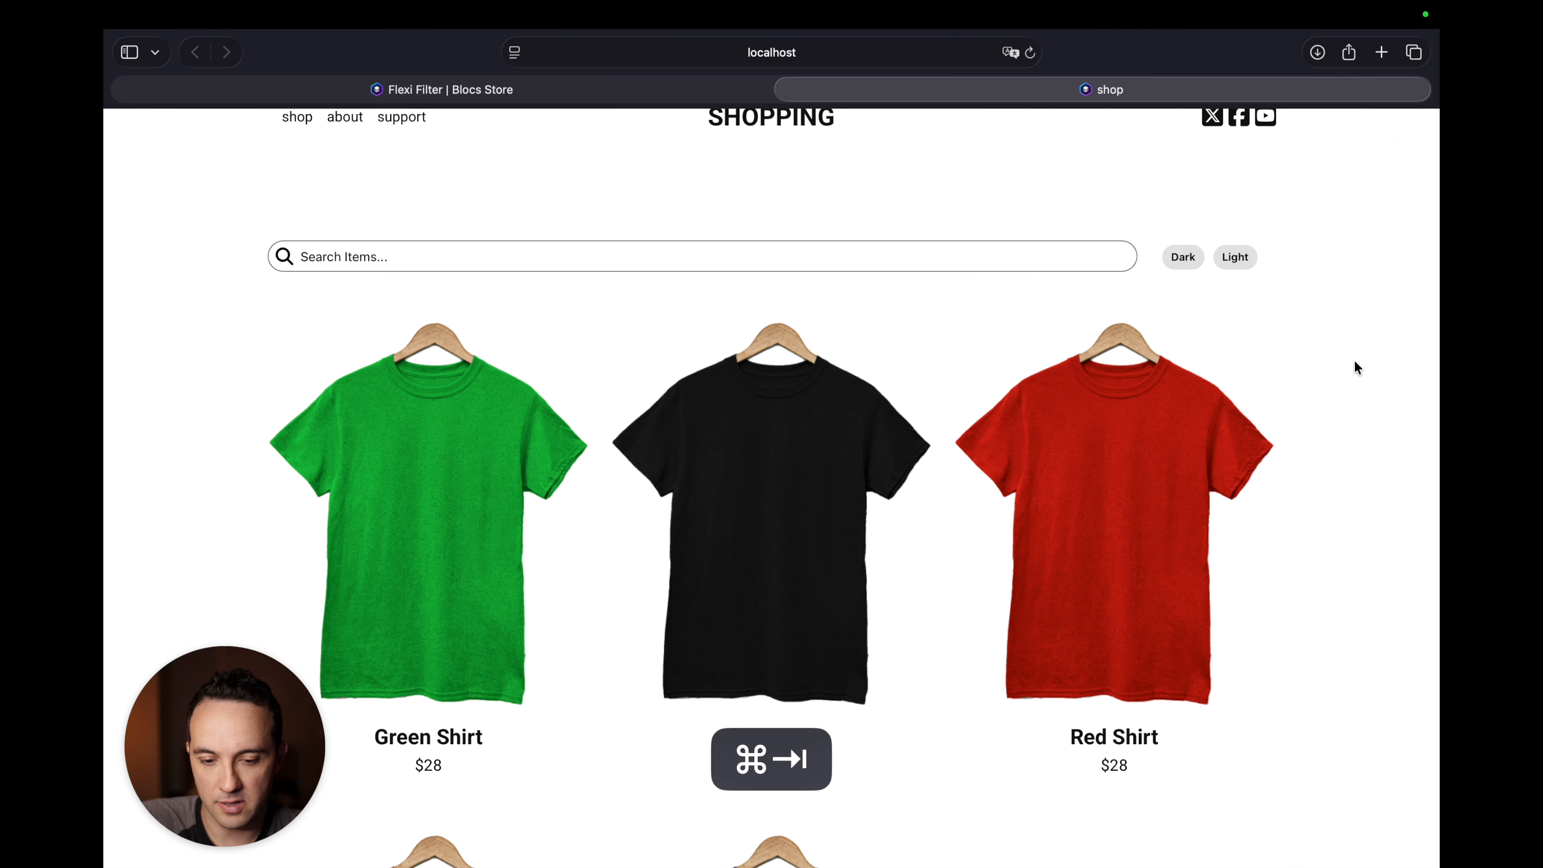
click(1188, 266)
click(1194, 263)
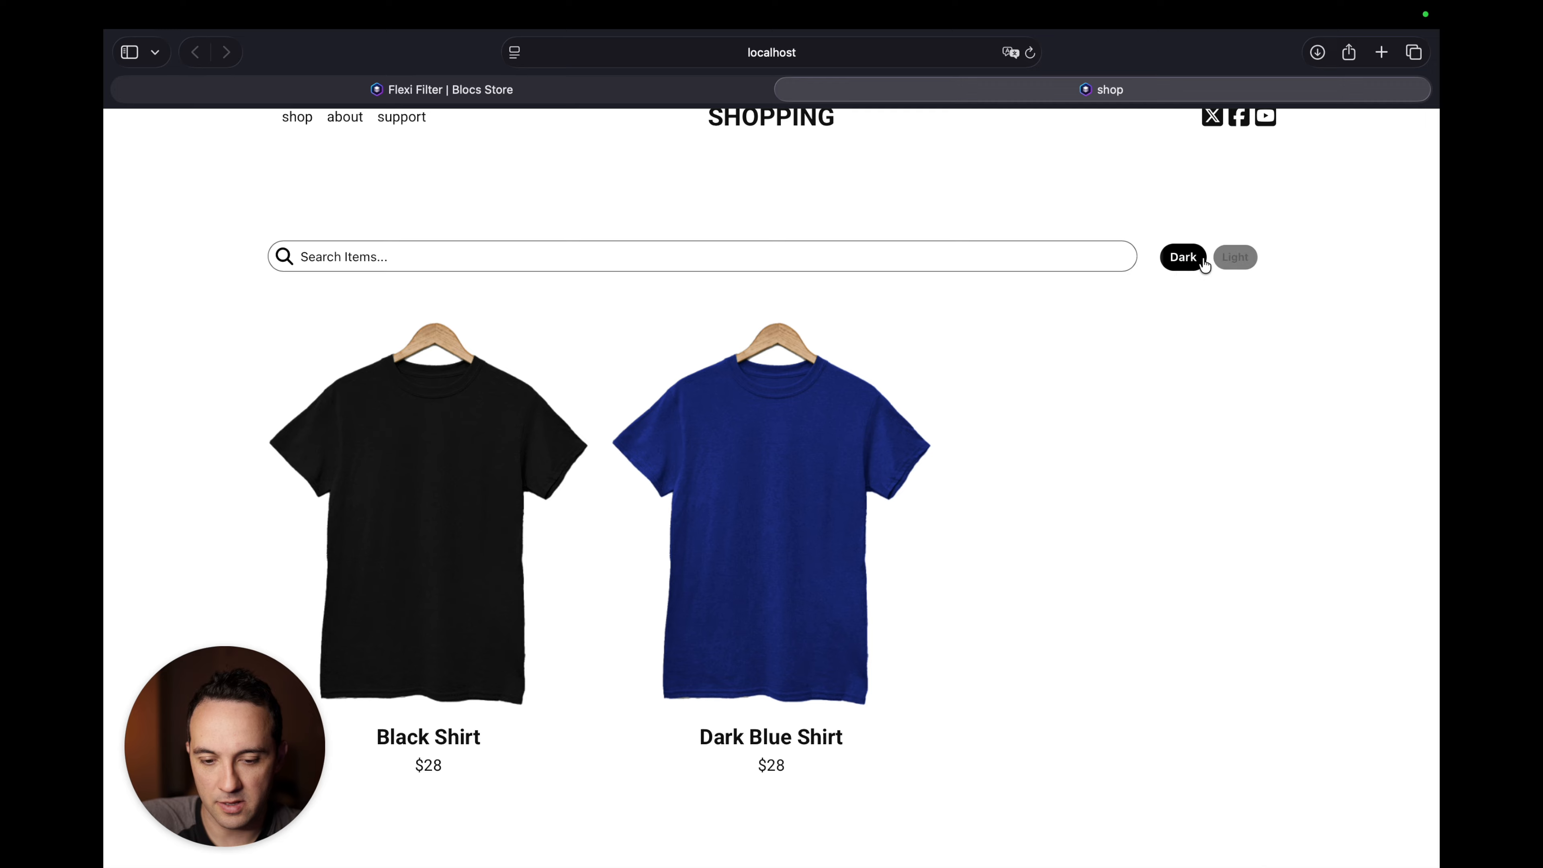
key(super+Tab)
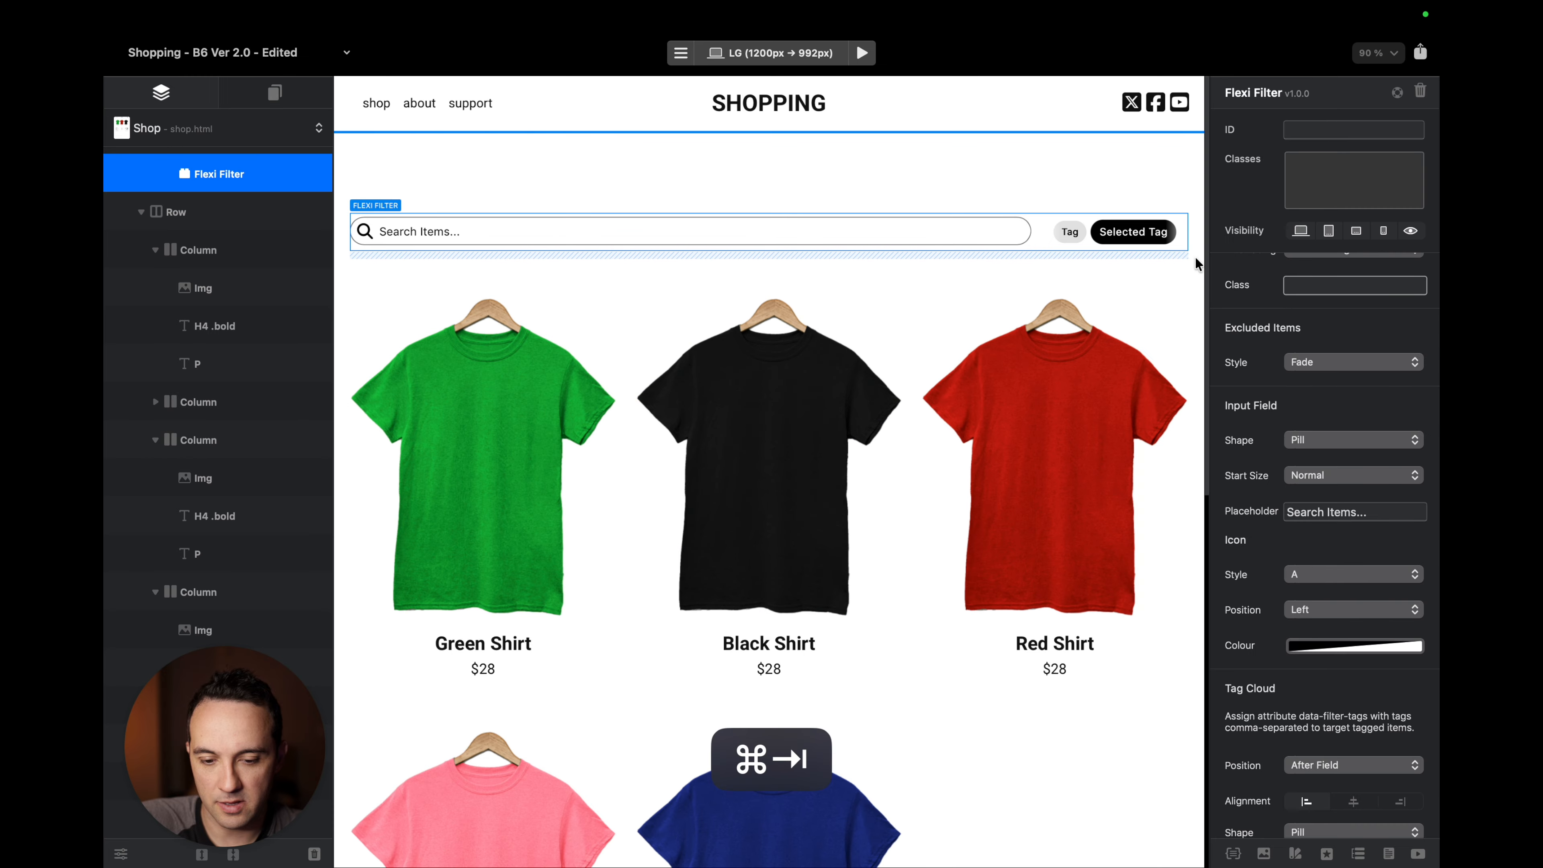
Set the excluded items style to Hide and test it with the Light and Dark tags in the browser preview.
click(1335, 369)
click(1333, 380)
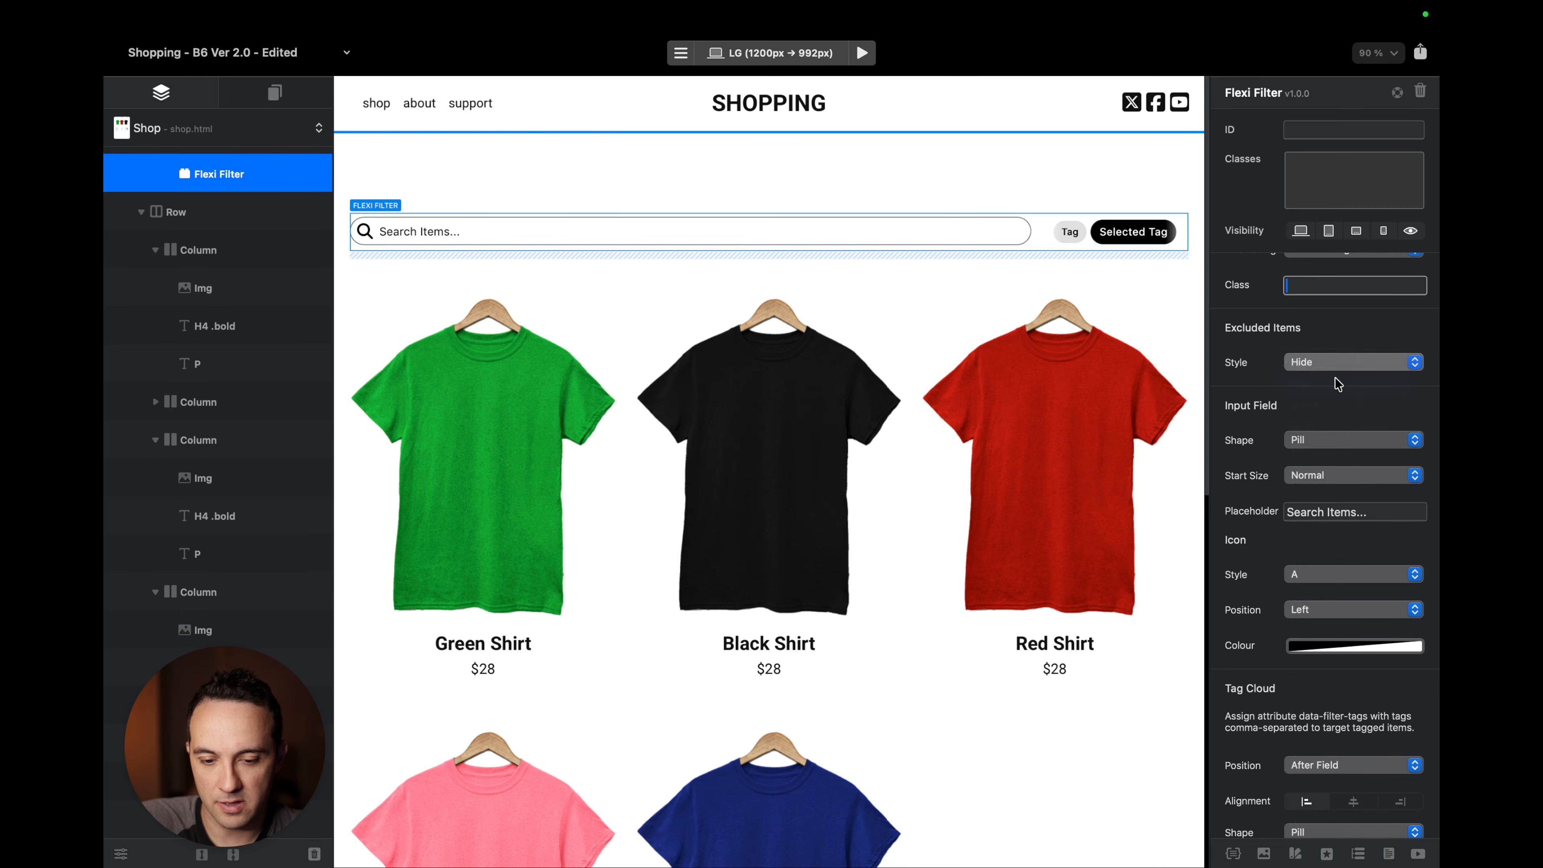
key(alt+super+b)
click(1236, 259)
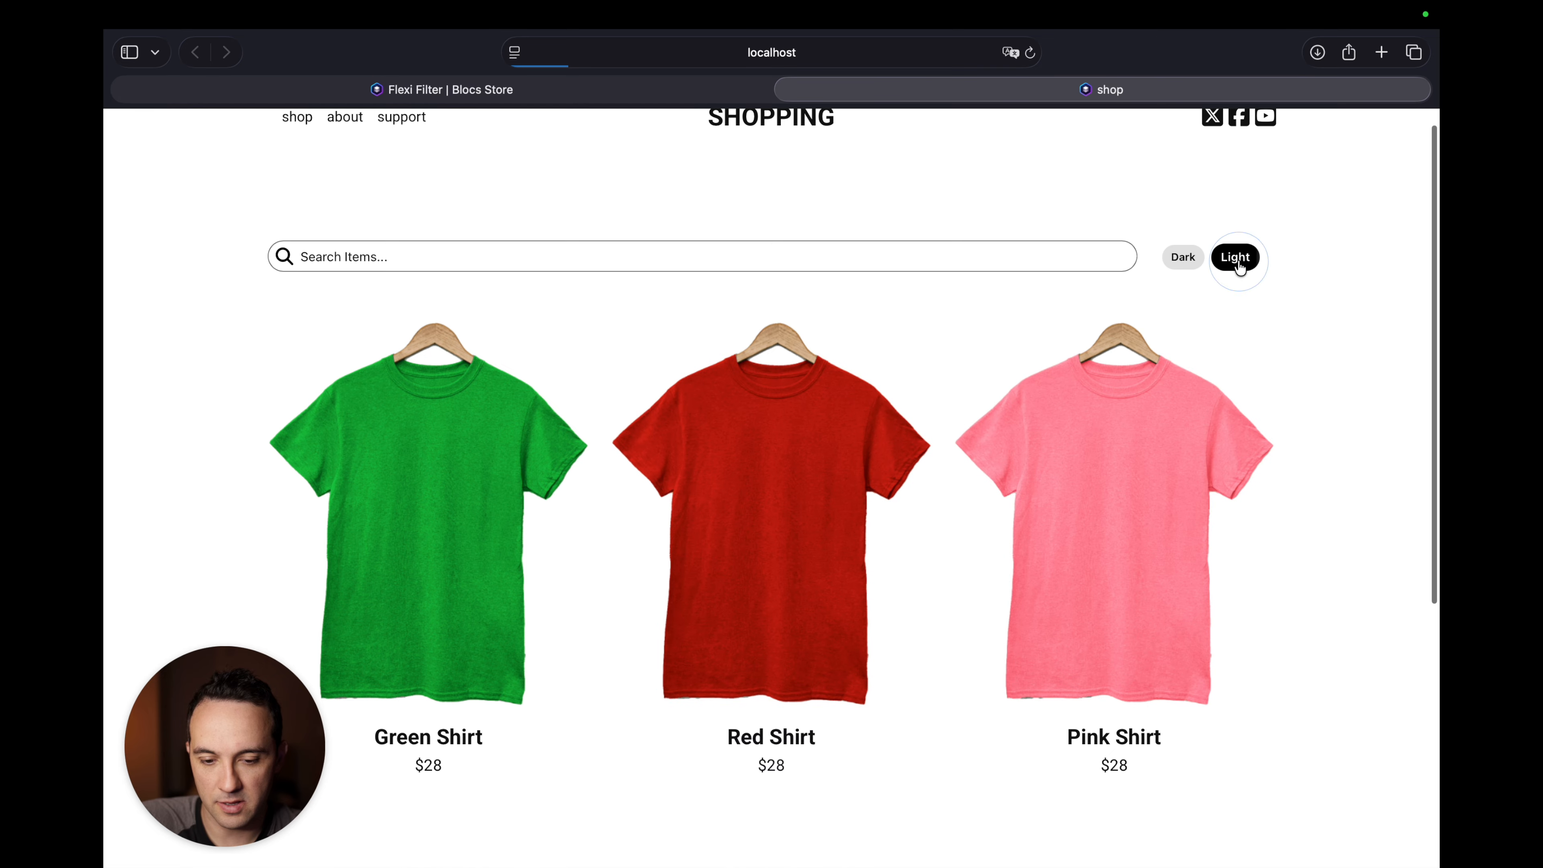
click(1186, 260)
click(1235, 258)
click(1186, 259)
click(1233, 258)
key(super+Tab)
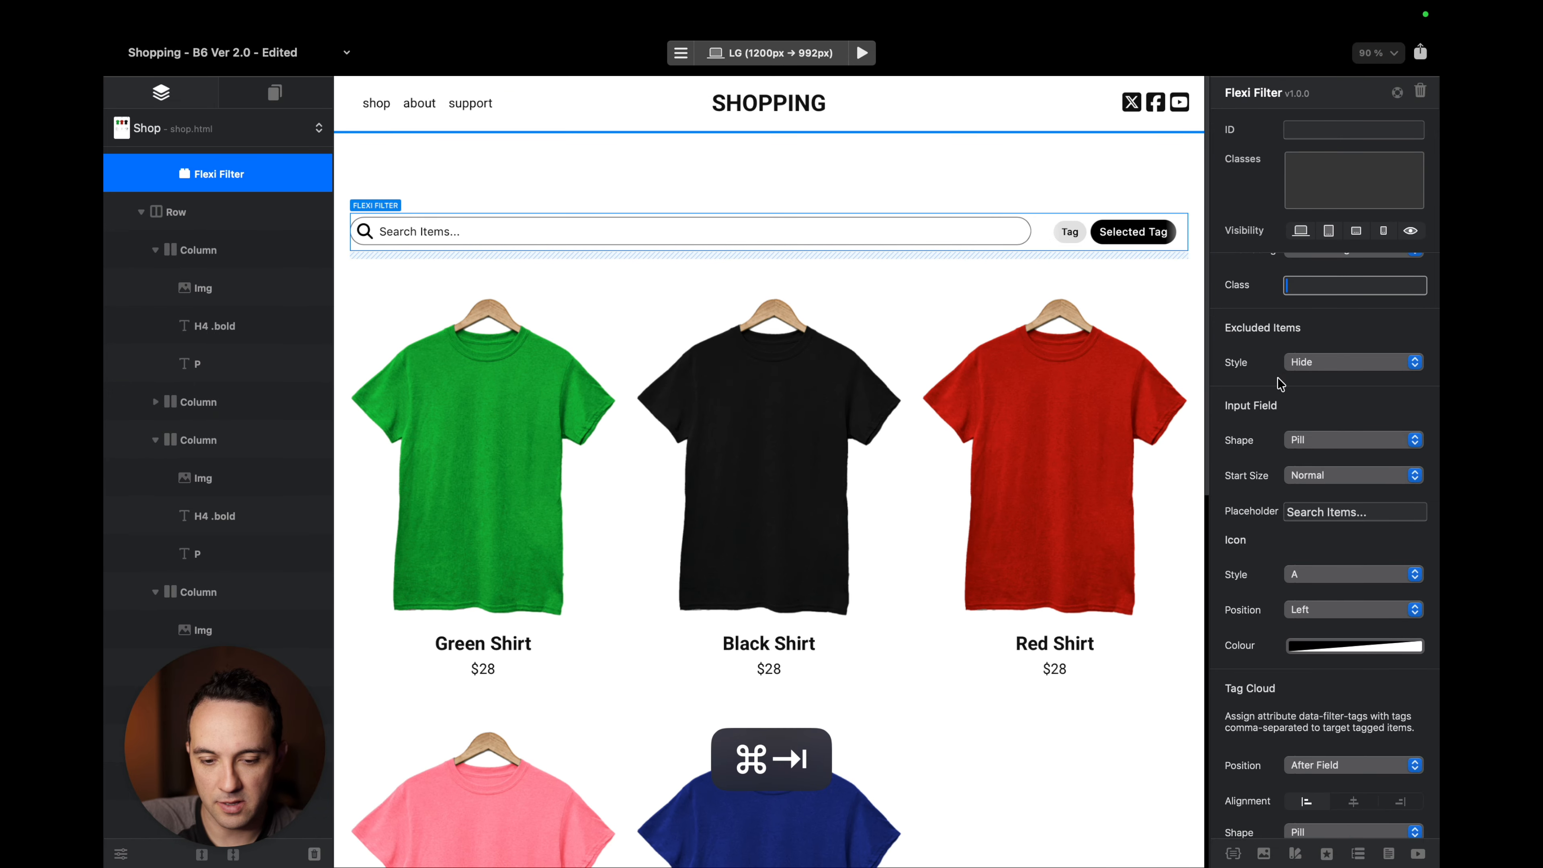
Set the excluded items style to Shrink and test it with the Dark and Light tags in the browser preview.
click(1327, 369)
click(1336, 383)
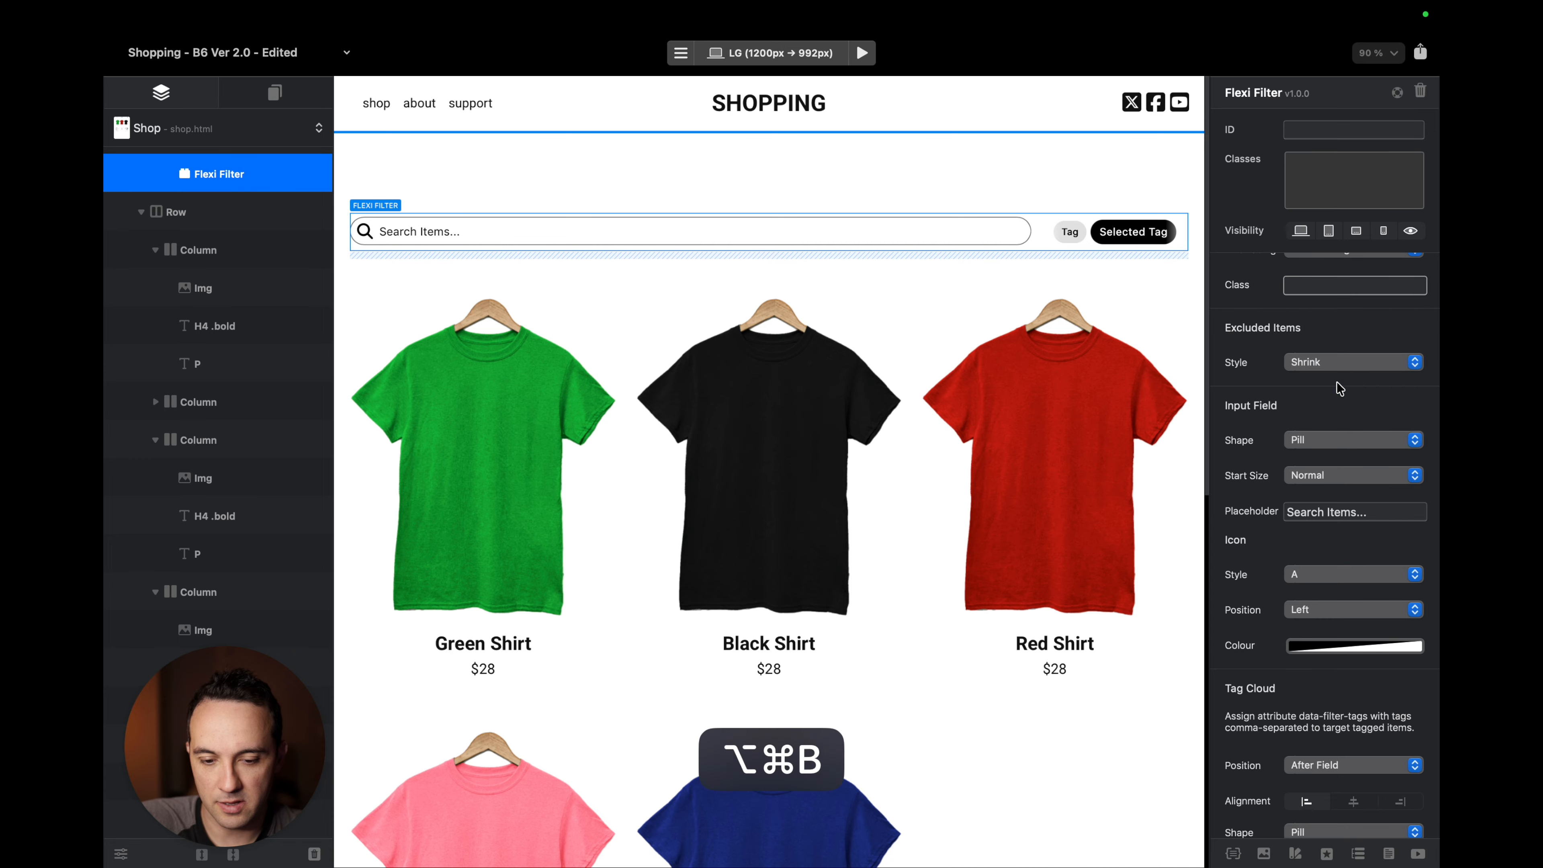
key(alt+super+b)
click(1186, 256)
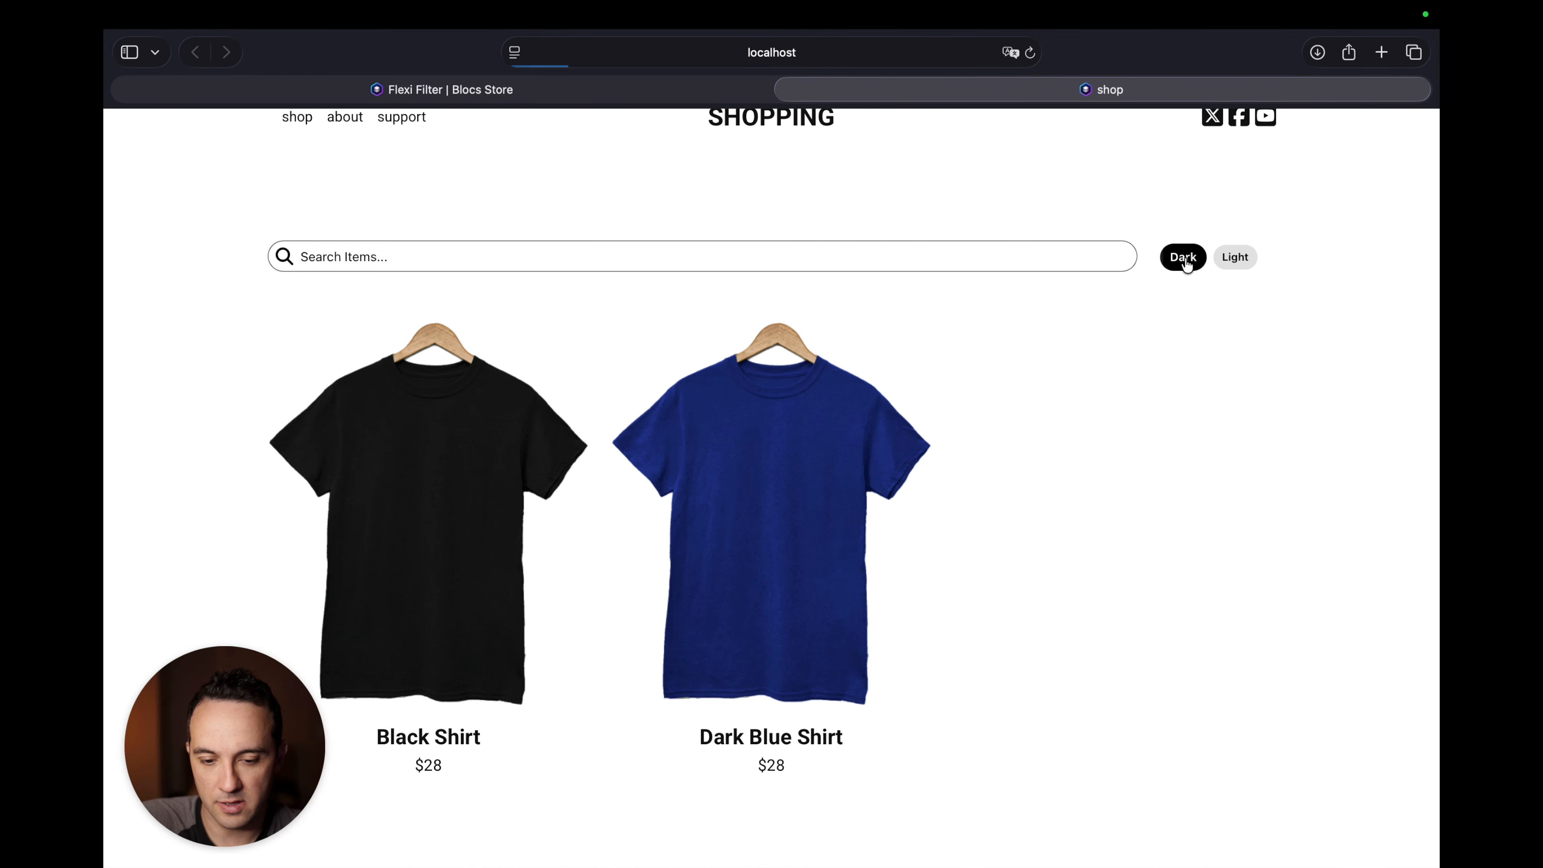
click(1224, 260)
click(1182, 256)
click(1230, 257)
key(super+Tab)
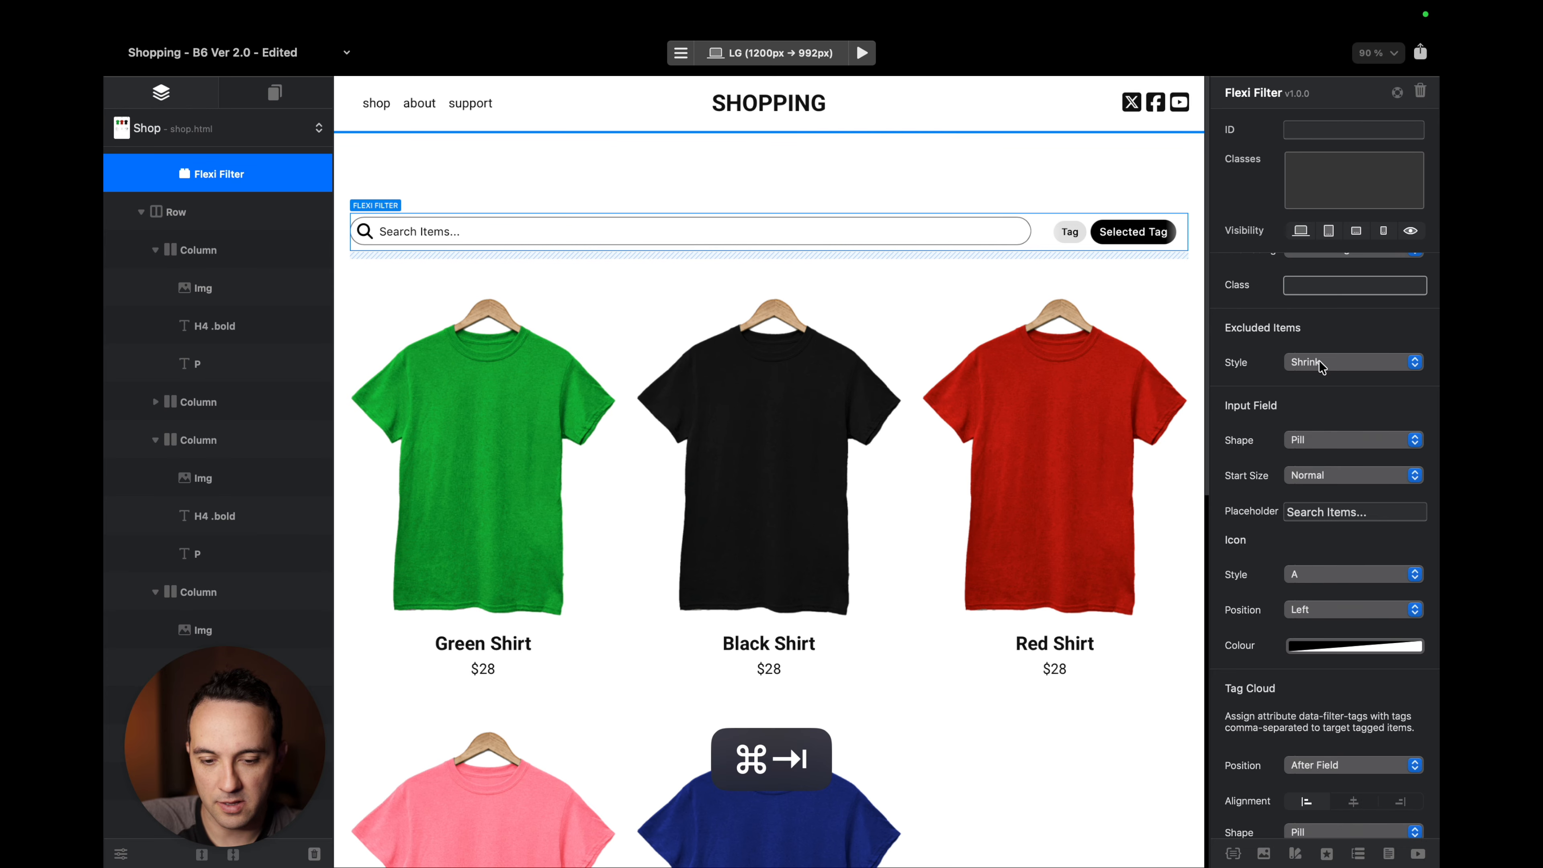
Set the excluded items style to Mute and apply the Light and Dark tags in the browser preview.
click(1318, 360)
click(1332, 381)
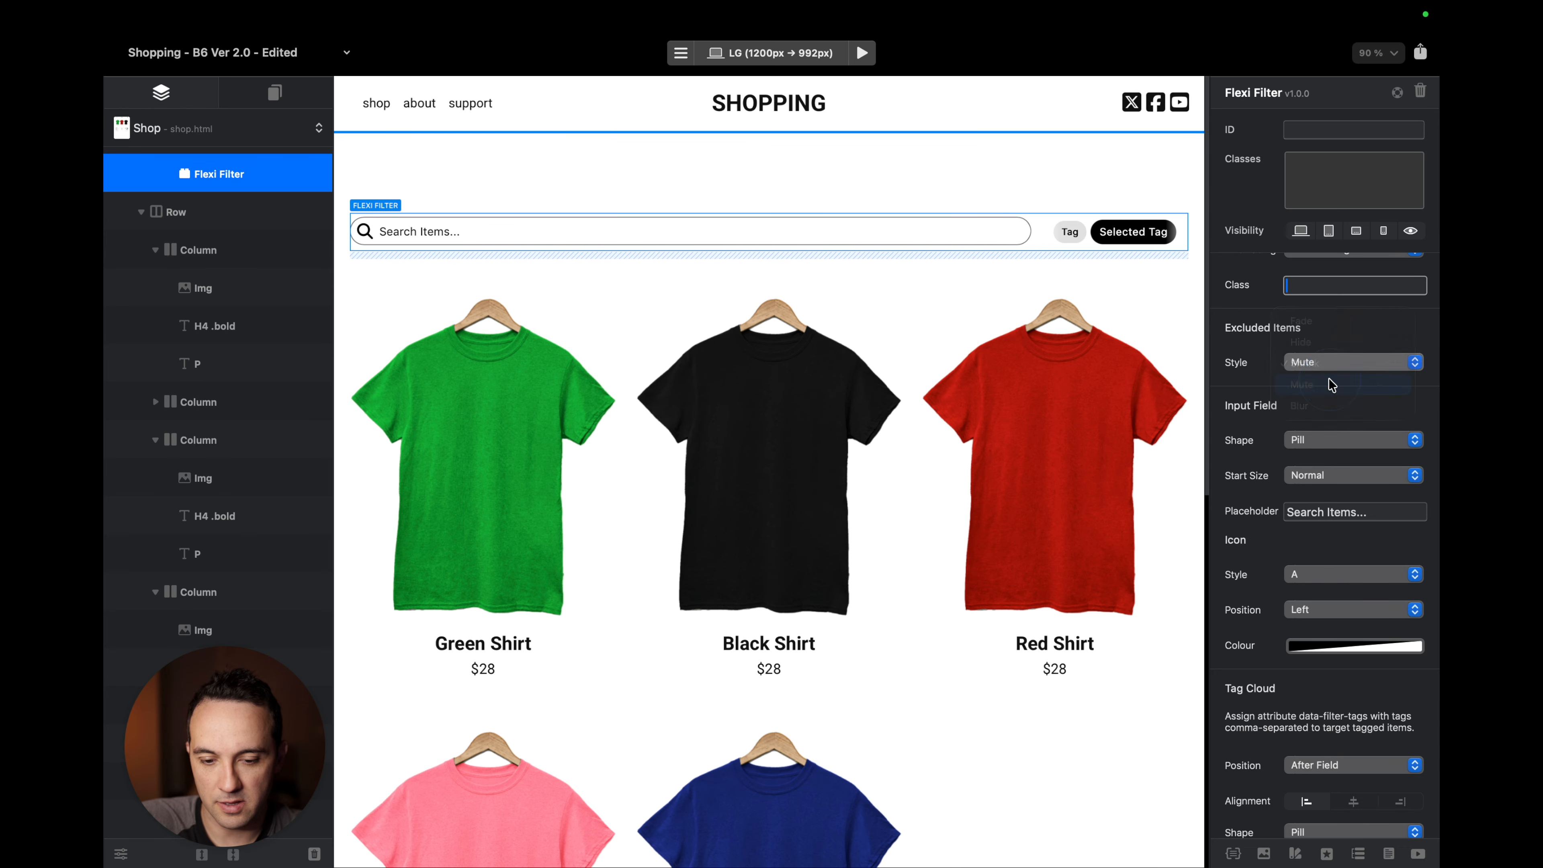
key(alt+super+b)
click(1221, 258)
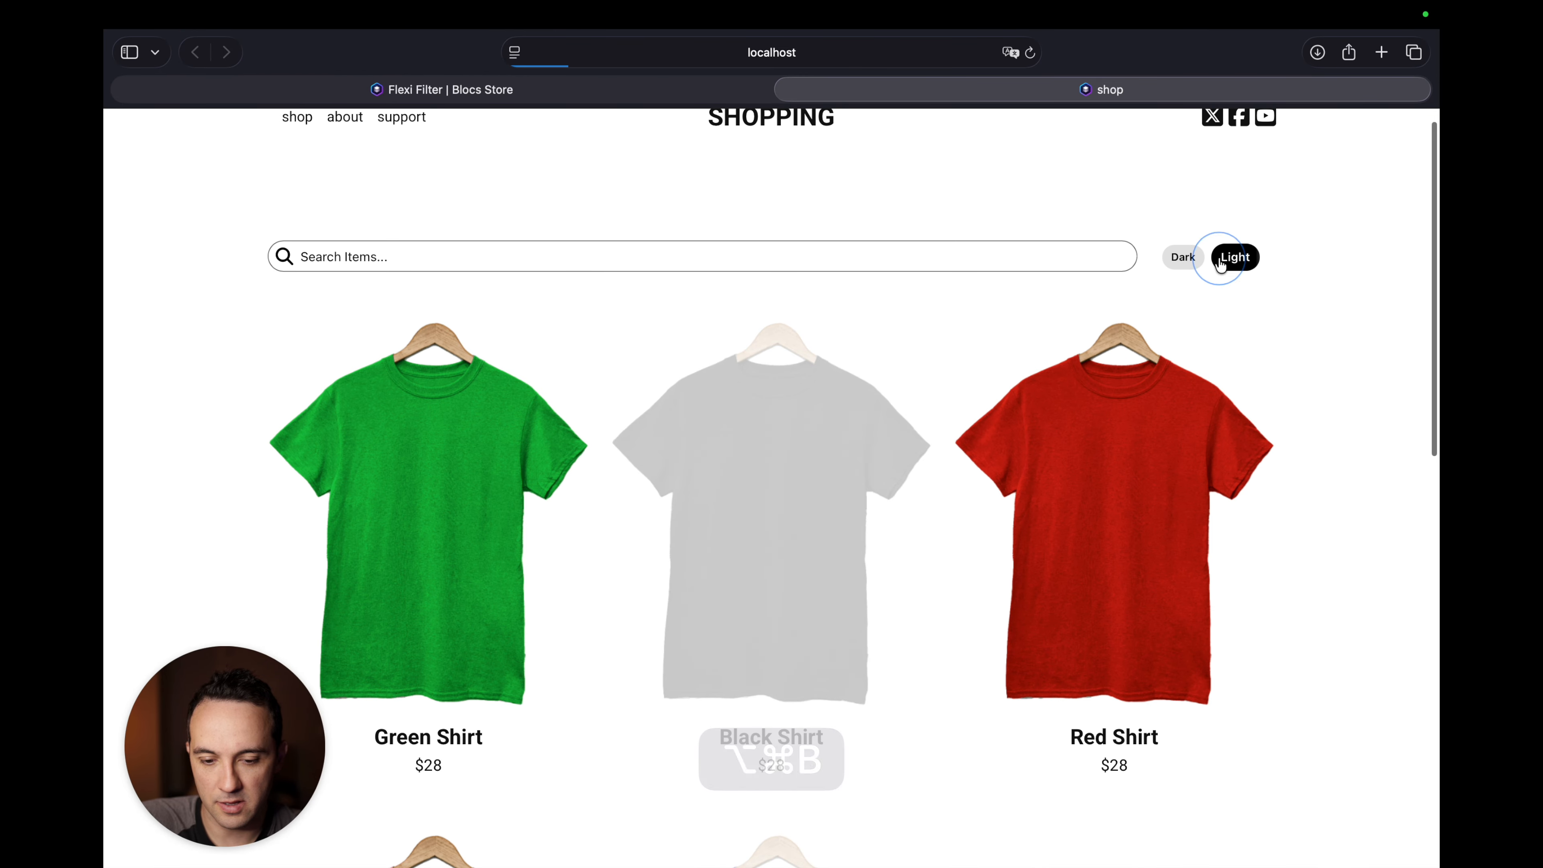
click(1168, 260)
Examine how the Mute style treats all the shirts in the browser preview under the Dark and Light tags.
key(super+Tab)
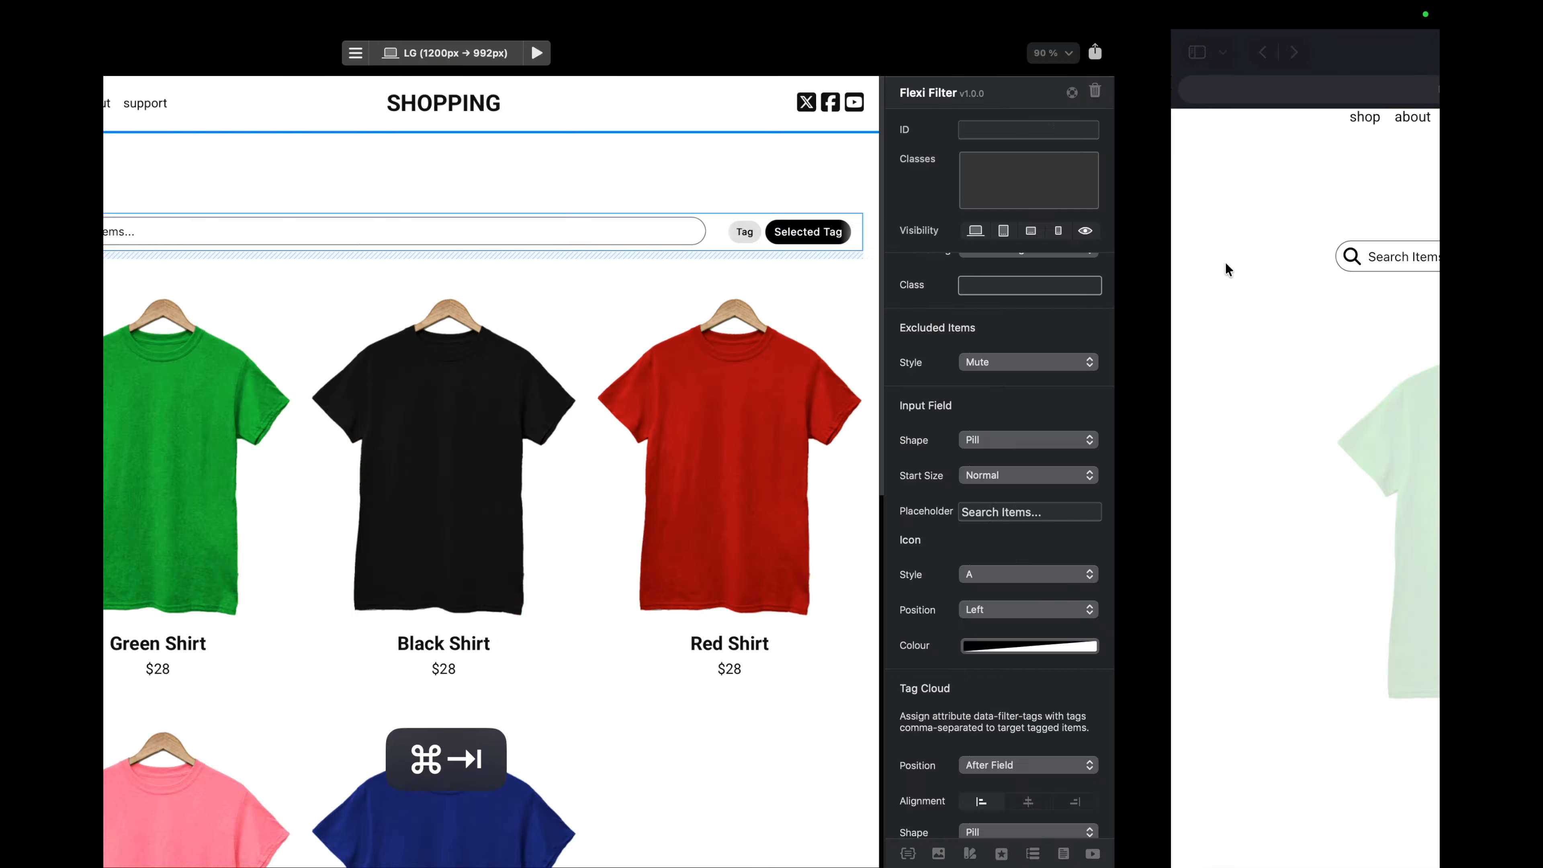
key(super+Tab)
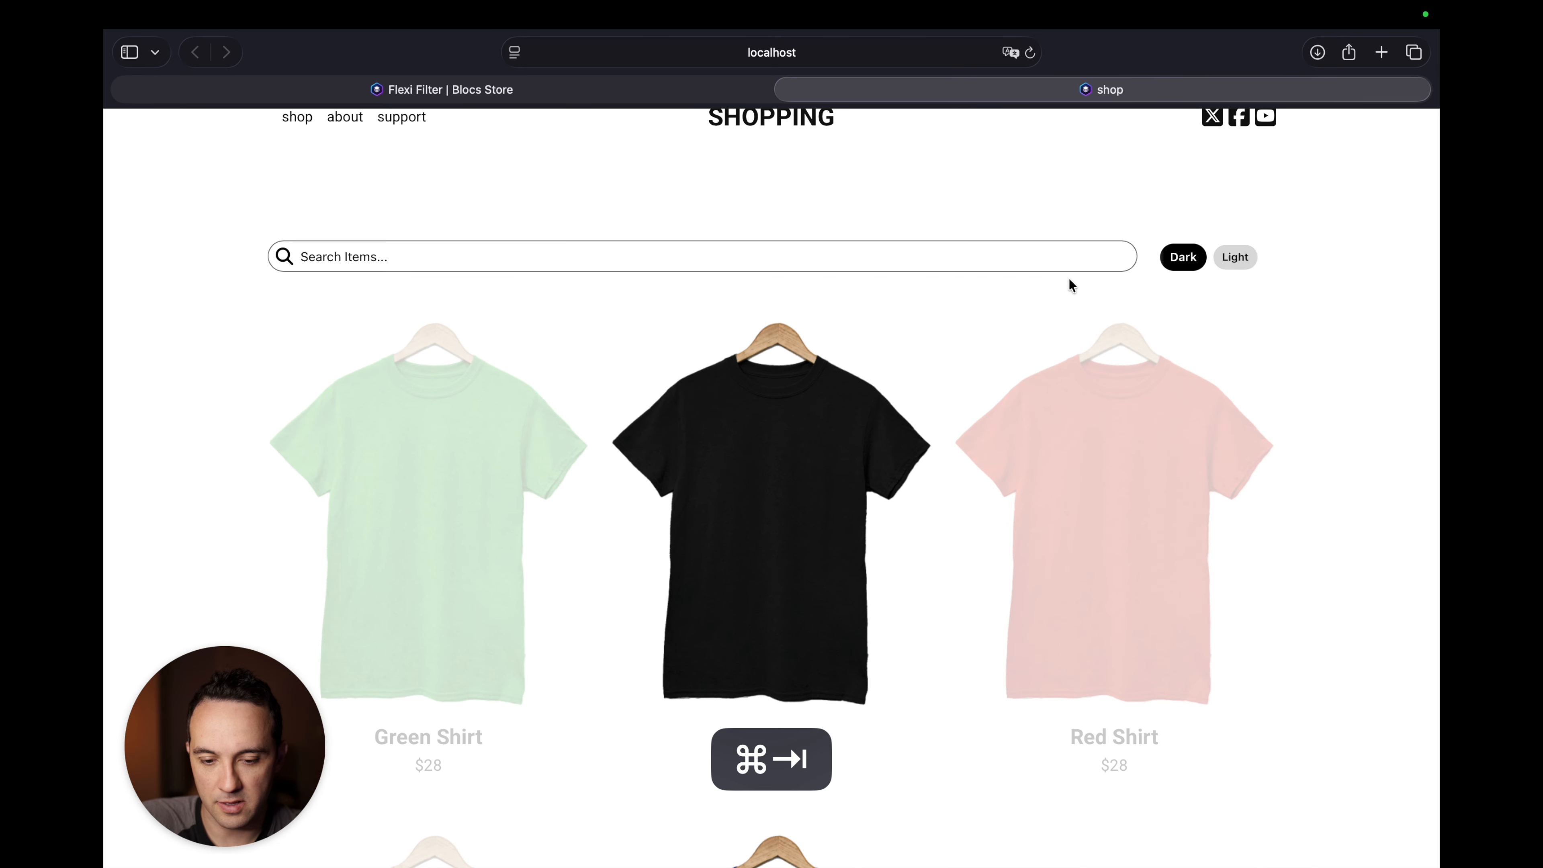
scroll(1121, 386, down, 8)
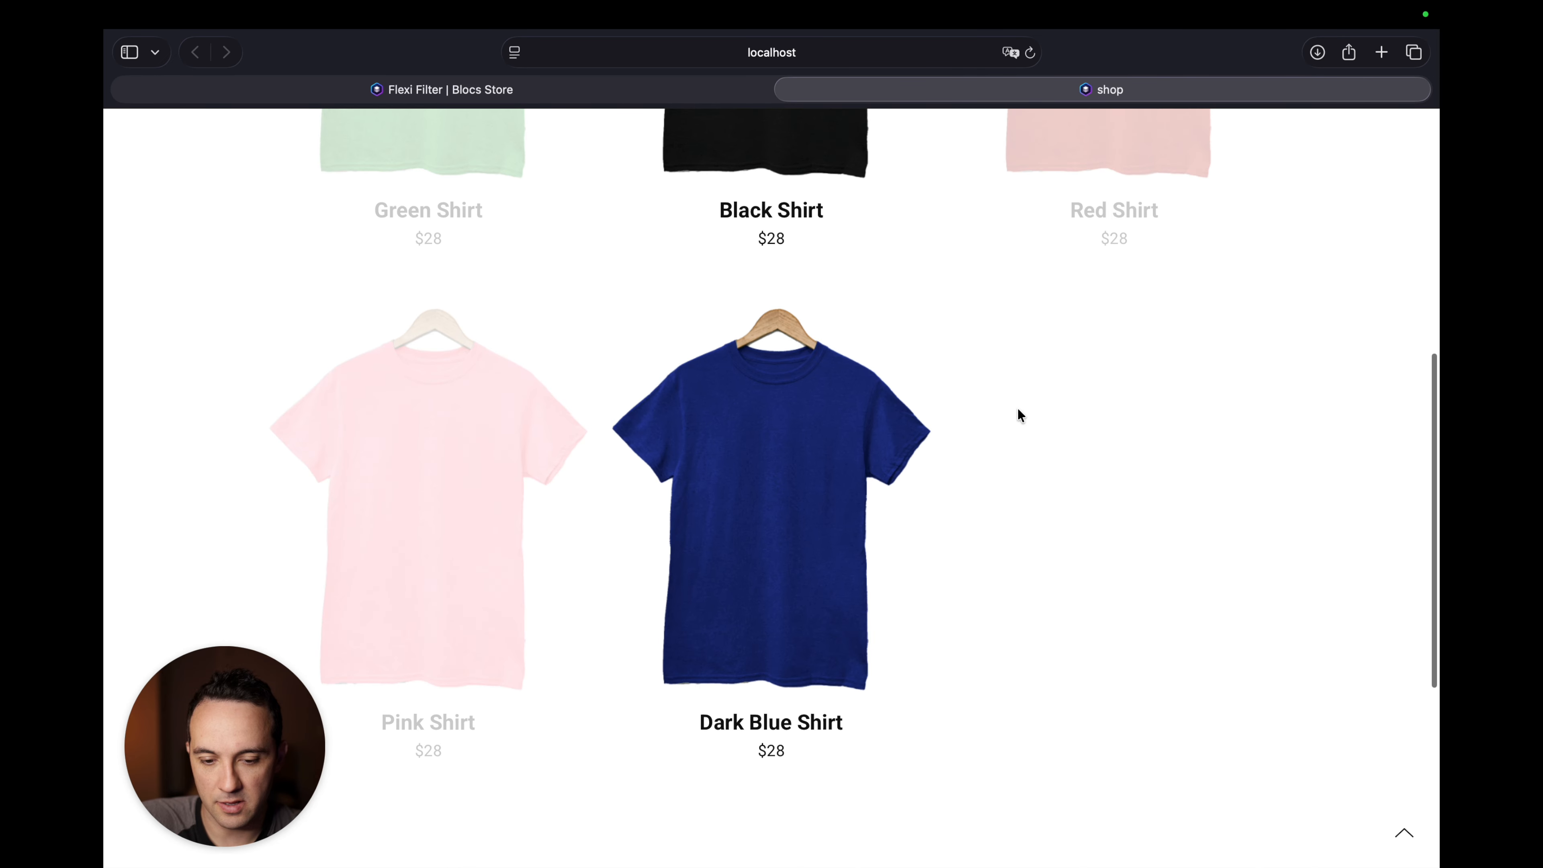
scroll(1018, 410, up, 10)
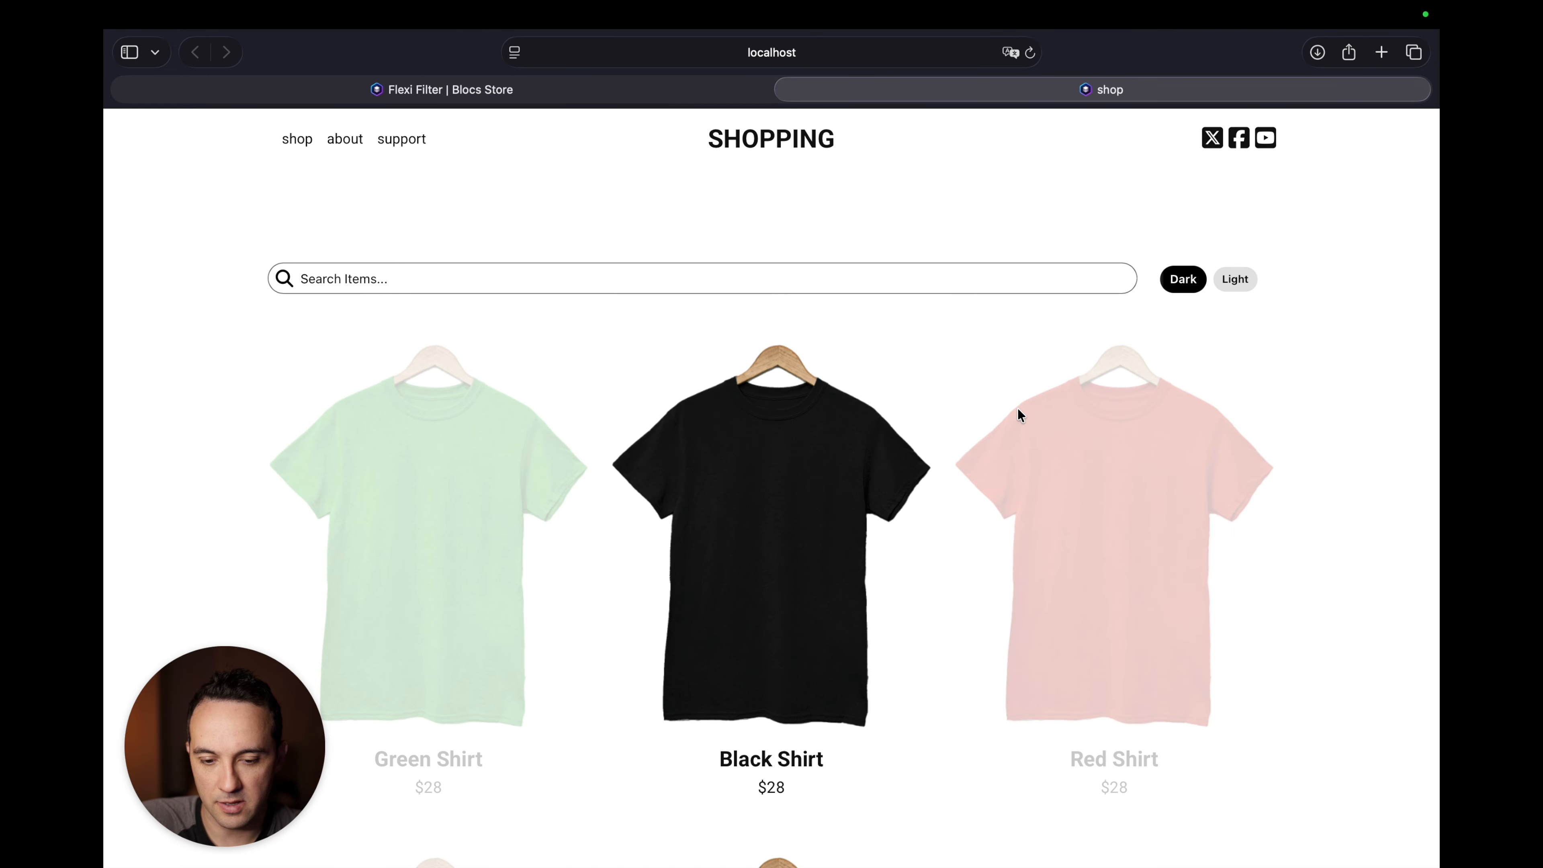
click(1236, 283)
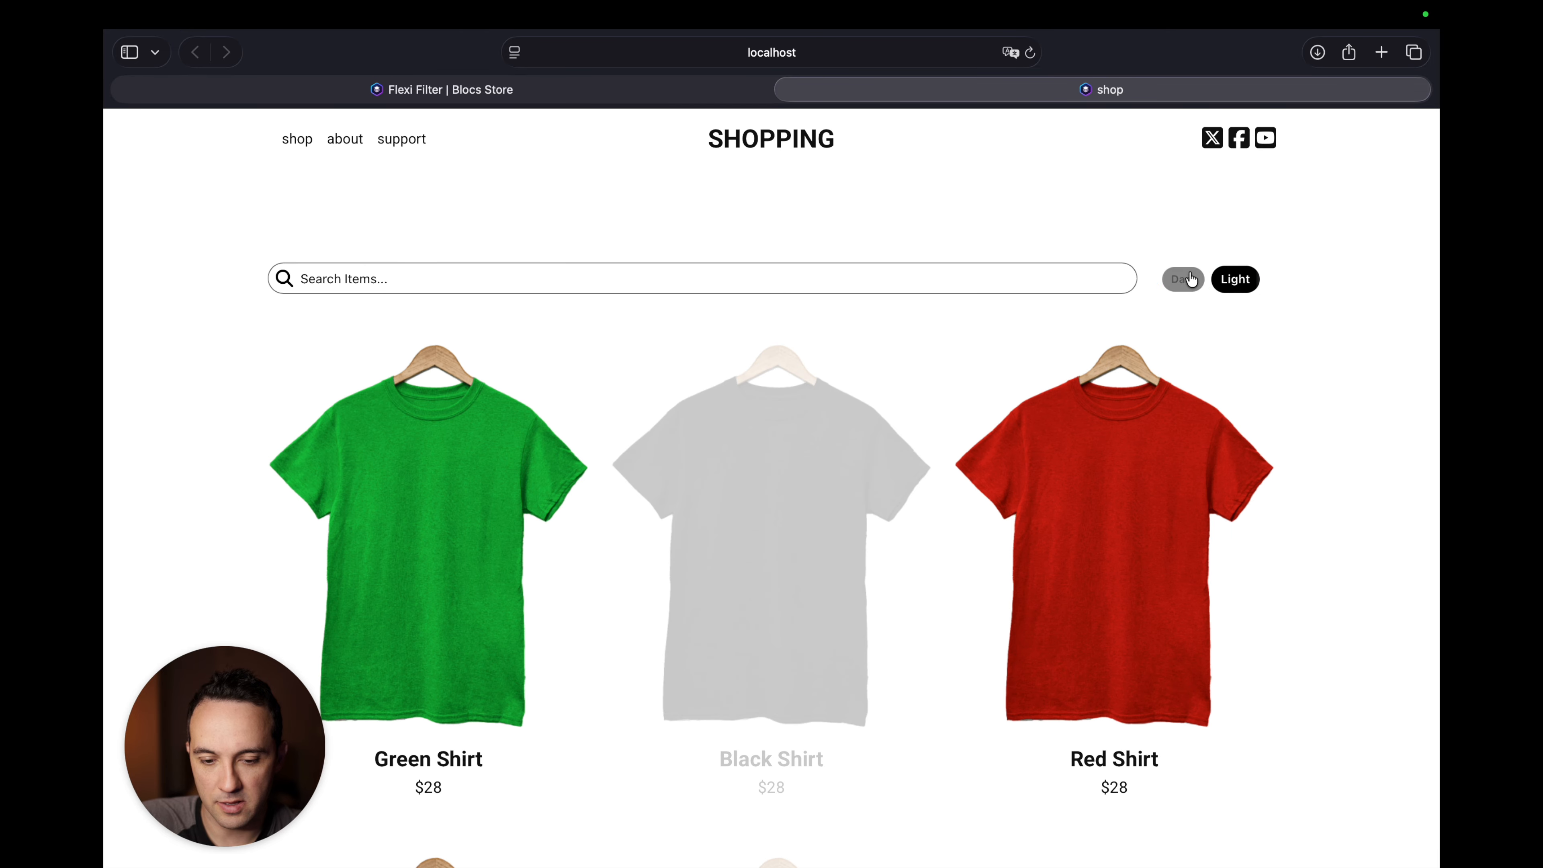
click(1182, 278)
key(super+Tab)
Set the excluded items style to Blur and test it with the Dark and Light tags in the browser preview.
click(1336, 362)
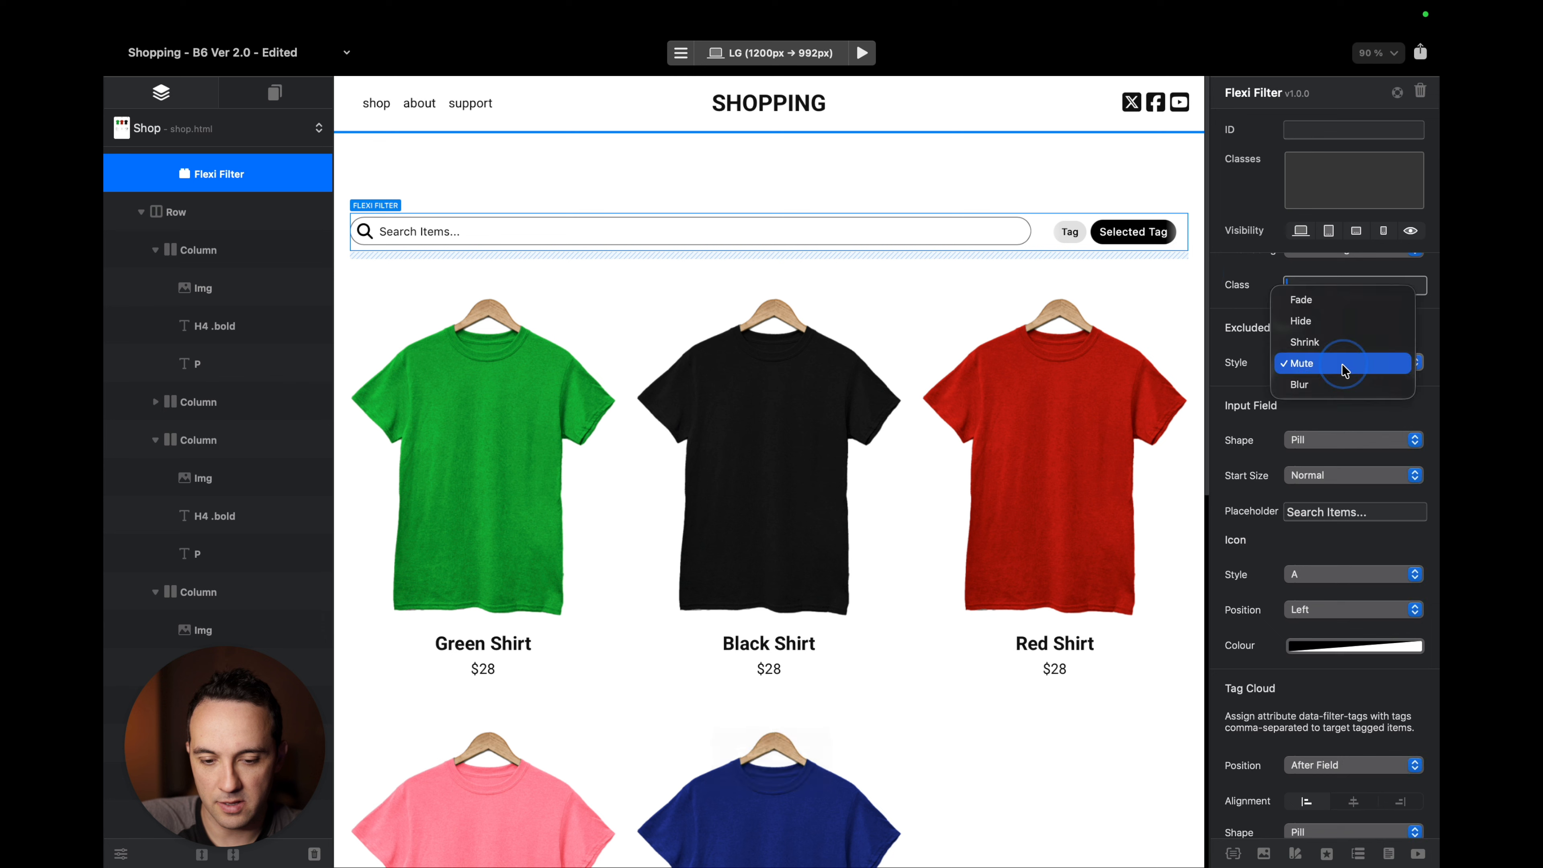
click(1343, 380)
key(alt+super+b)
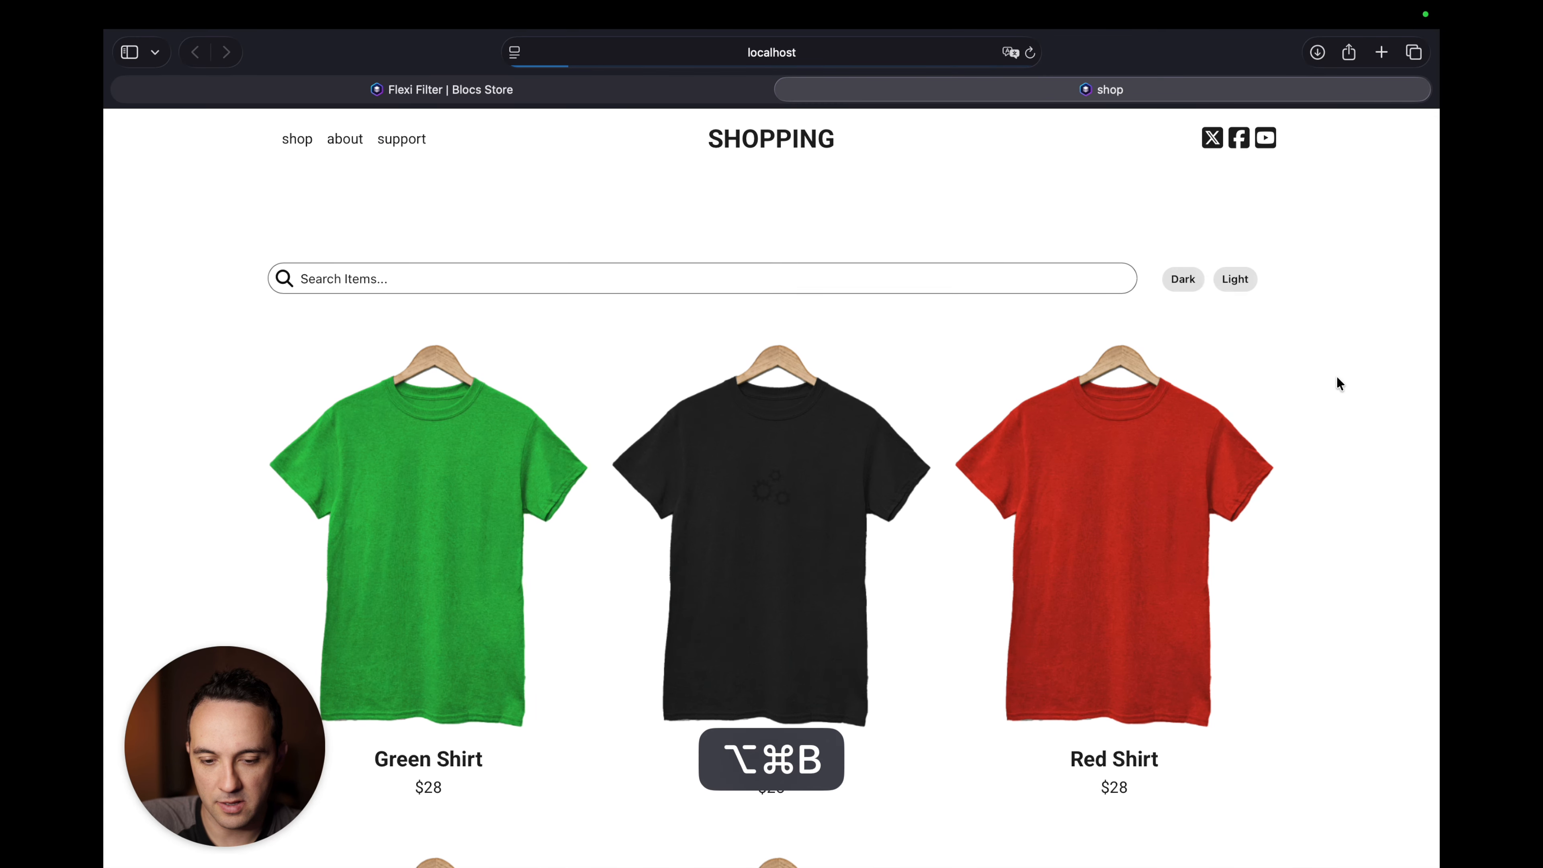
click(1196, 278)
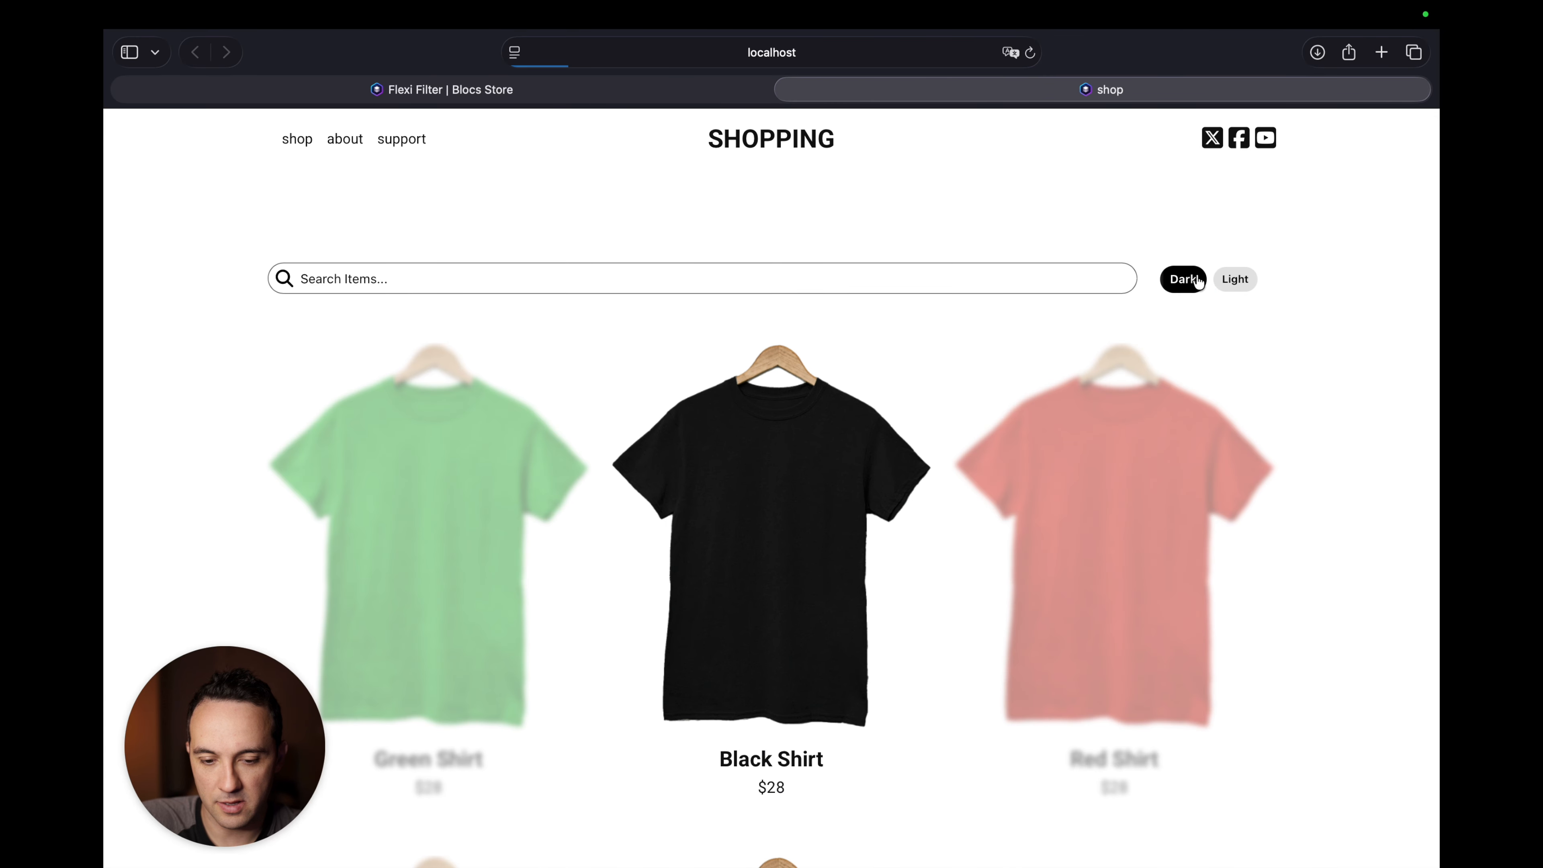
click(1262, 281)
click(1193, 284)
key(super+Tab)
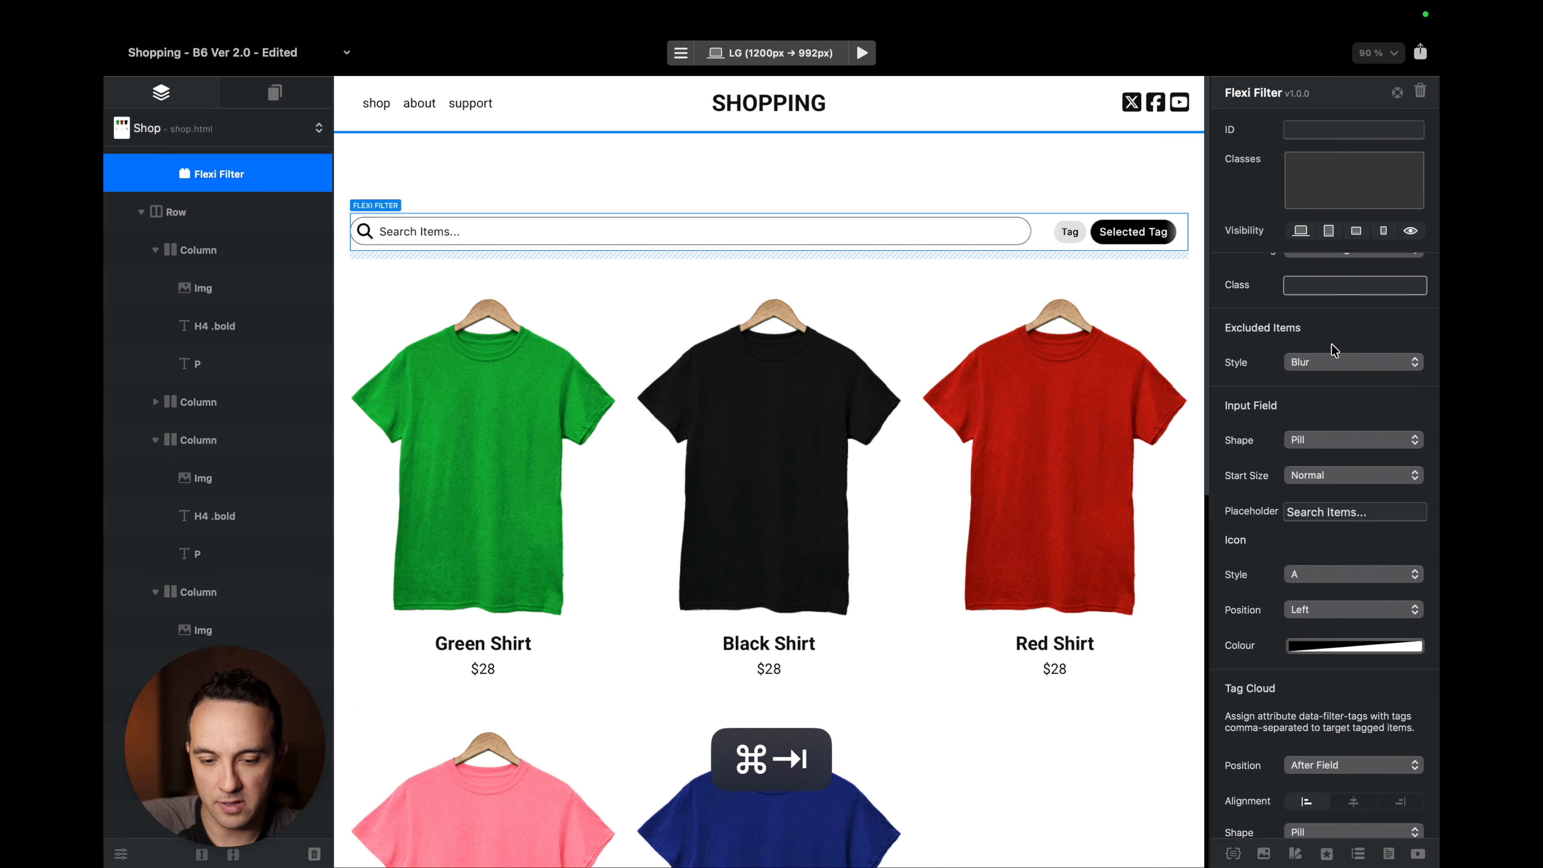
Set the excluded items style to Hide and test it with the Light and Dark tags in the browser preview.
click(1331, 364)
click(1306, 299)
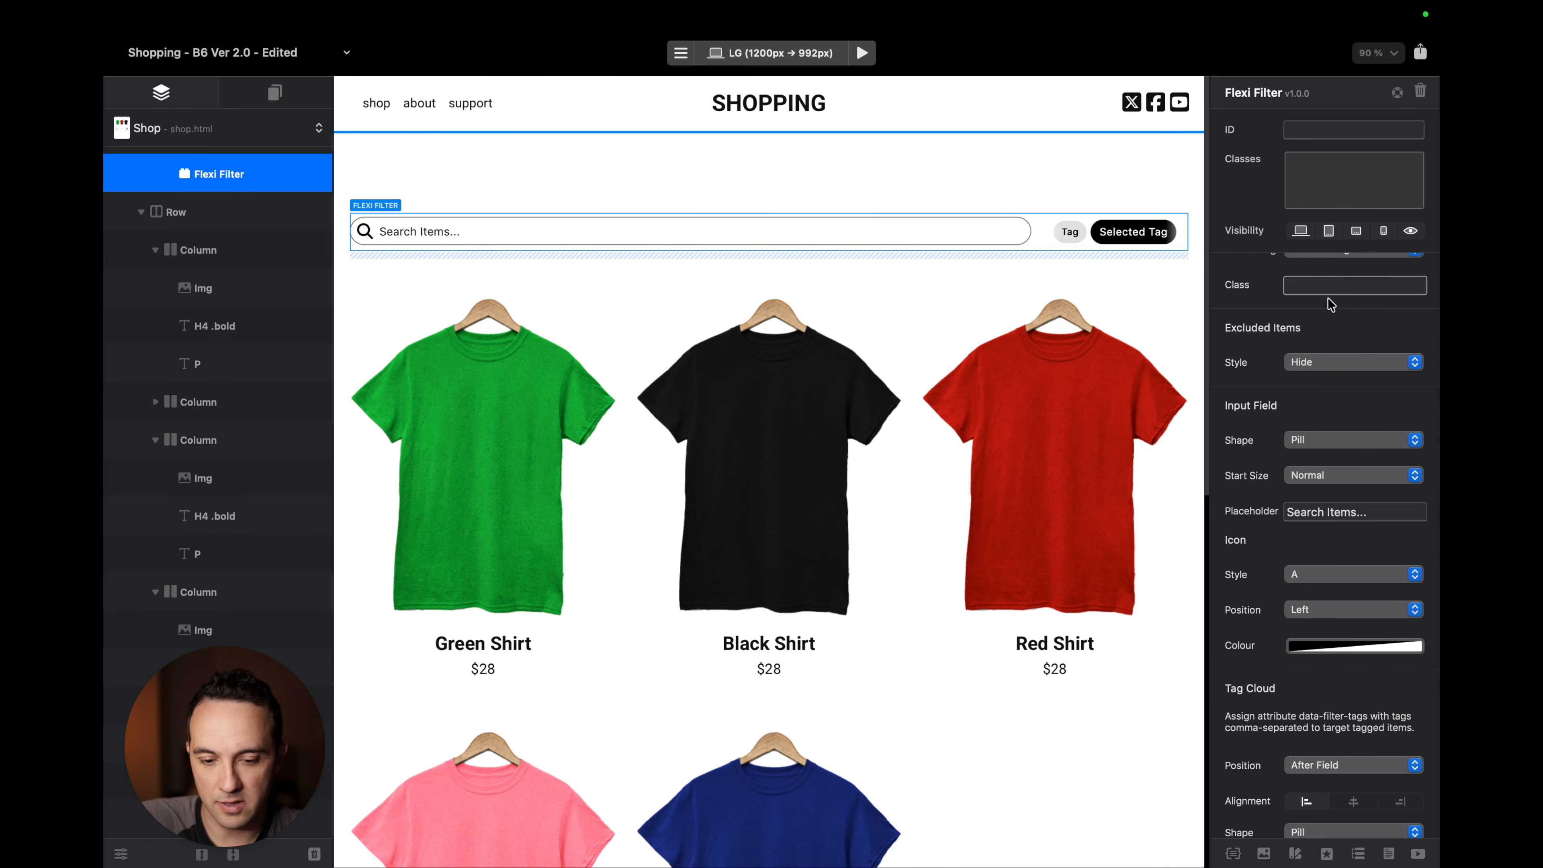
key(alt+super+b)
click(1233, 281)
click(1183, 280)
click(1236, 282)
click(1235, 282)
key(super+Tab)
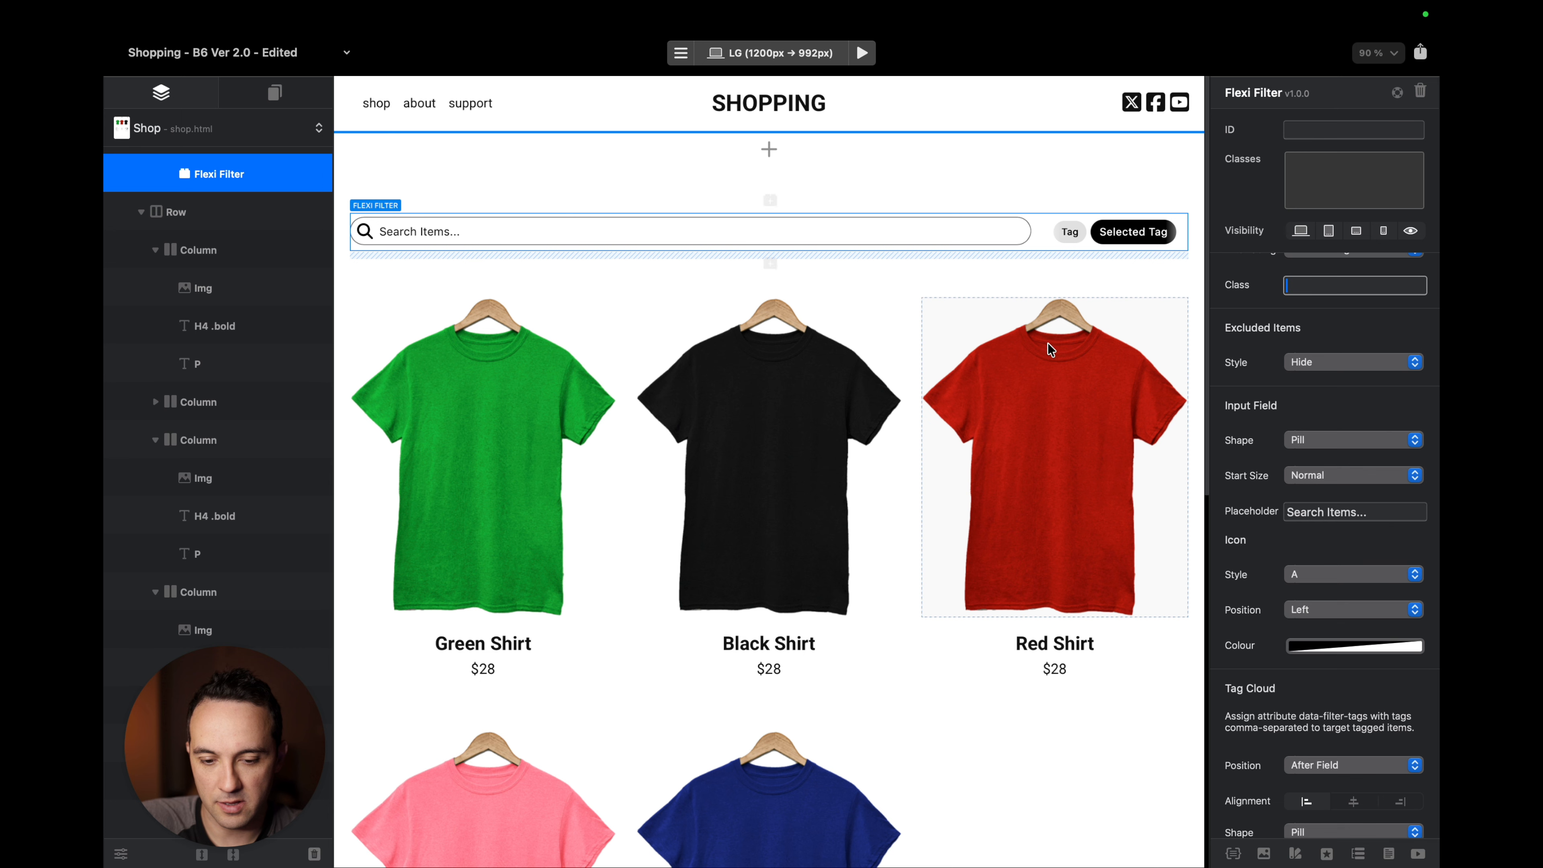
Set the input field's shape to Rounded and compare it with the browser preview.
scroll(1332, 384, down, 3)
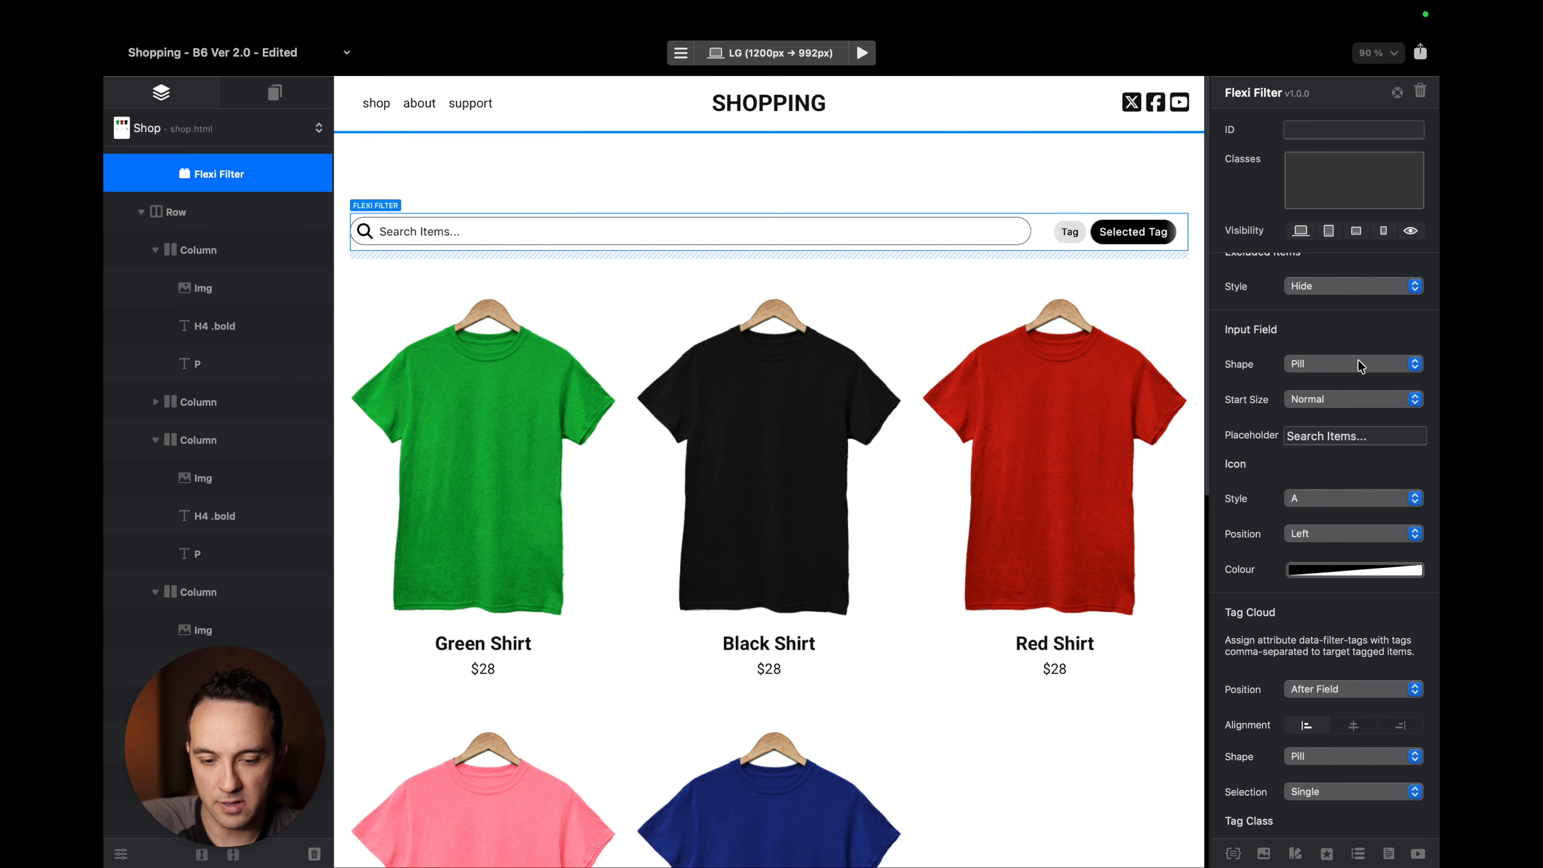
key(super+Tab)
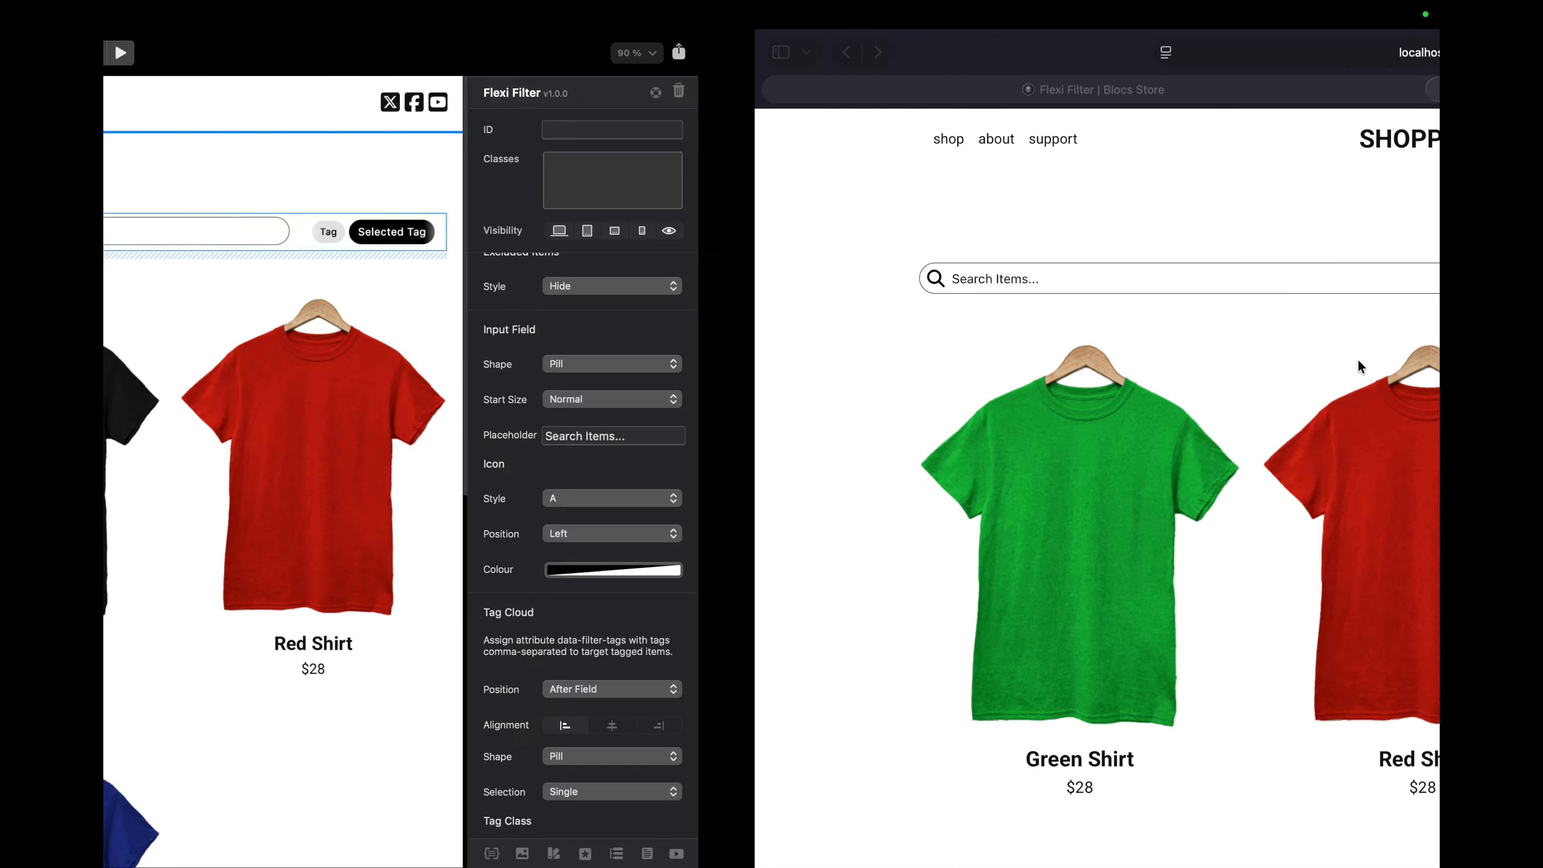
key(super+Tab)
click(1353, 363)
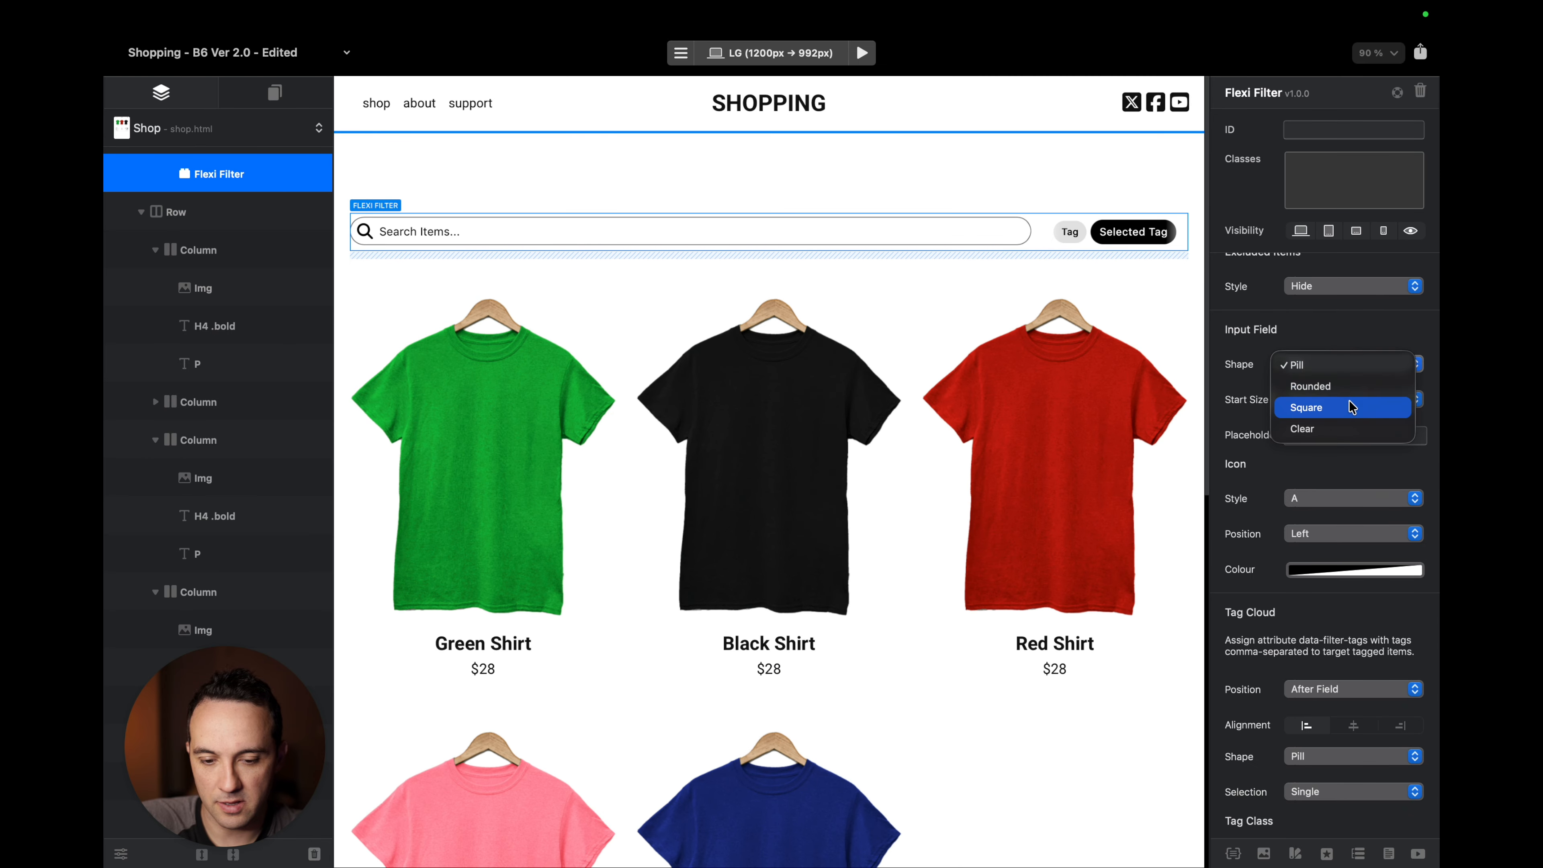
click(1346, 386)
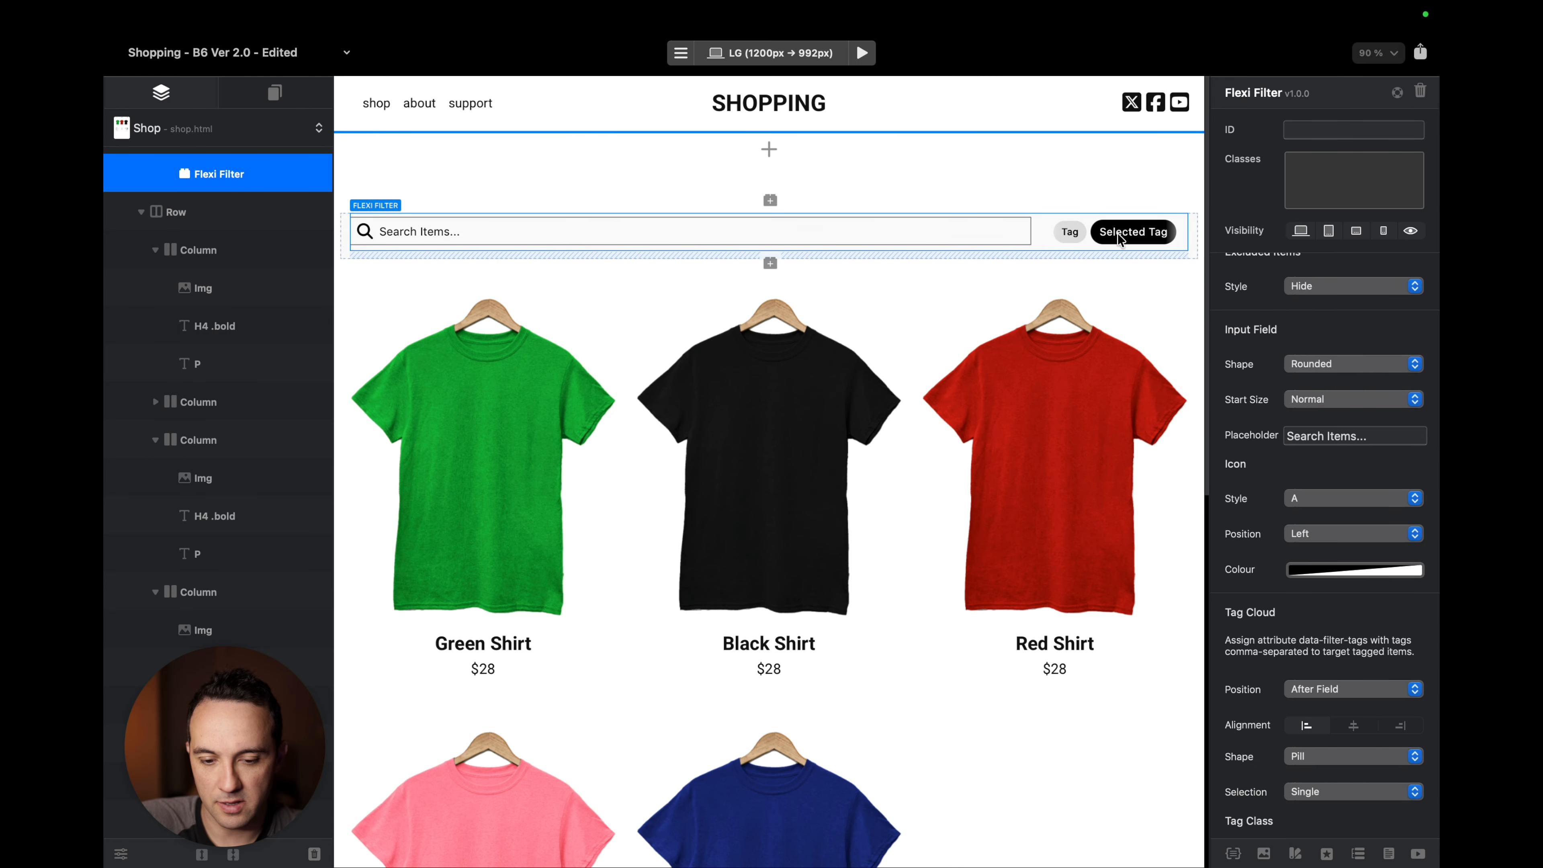
key(super+Tab)
key(super+Tab)
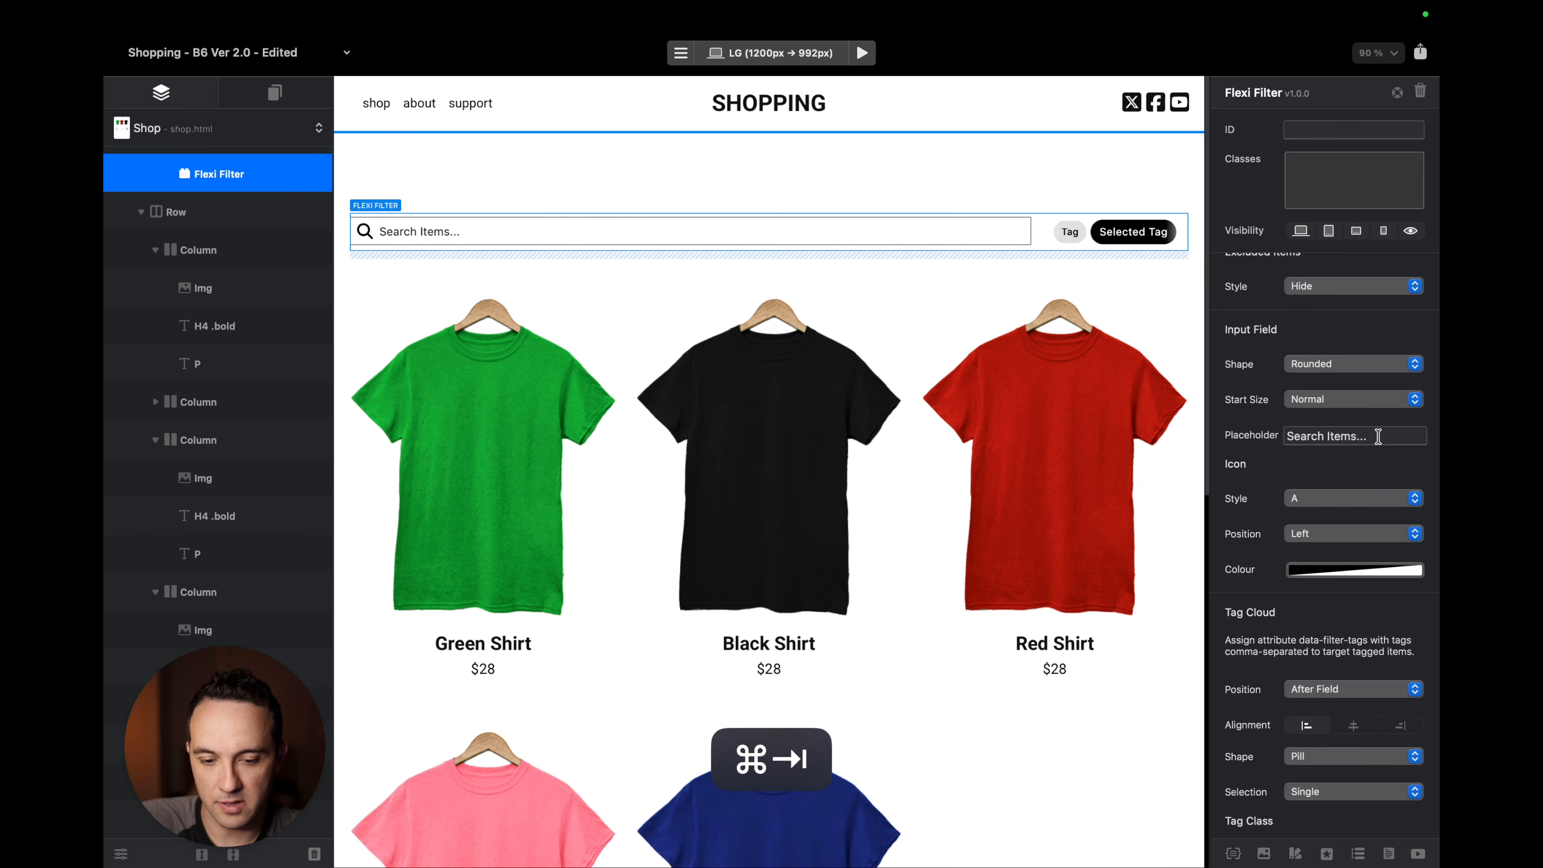
Set the input field's start size to Compact and test expanding and collapsing the search field in the browser preview.
click(1343, 401)
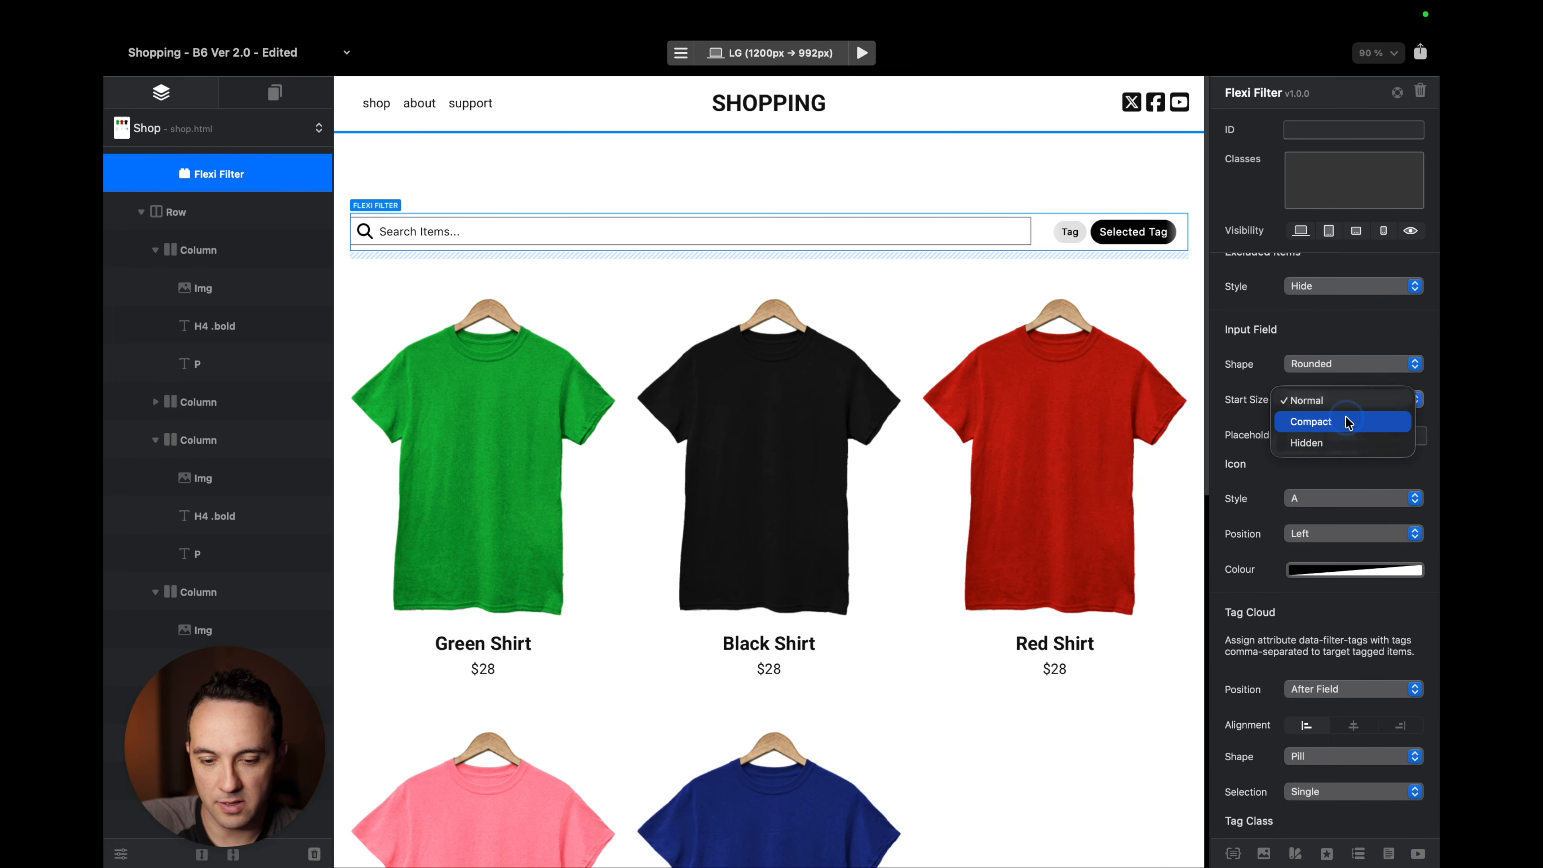
click(1345, 416)
key(alt+super+b)
click(285, 280)
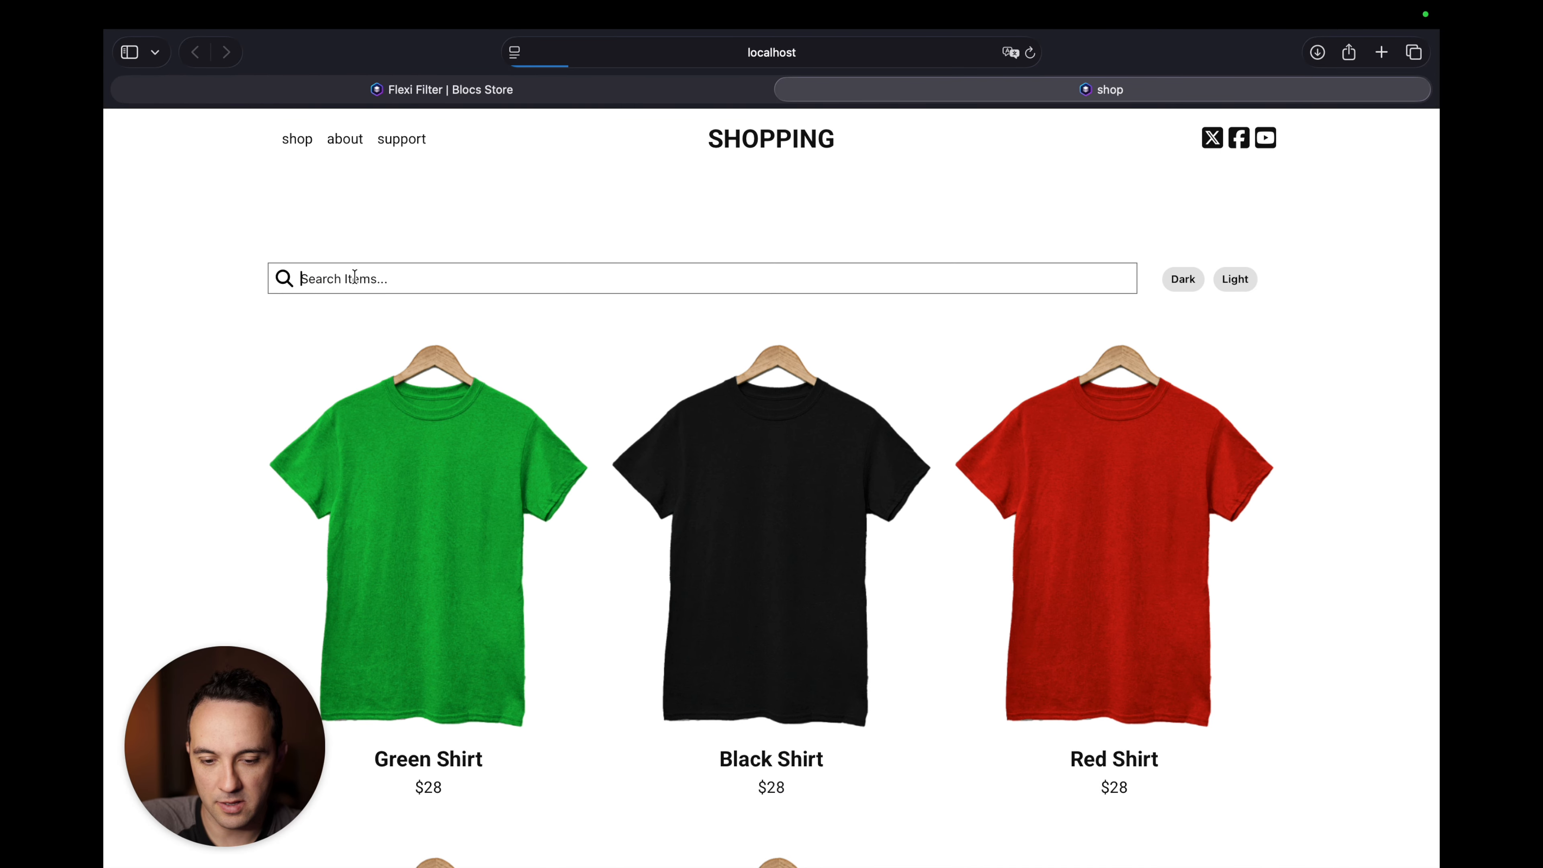
click(919, 214)
click(263, 280)
click(295, 329)
key(super+Tab)
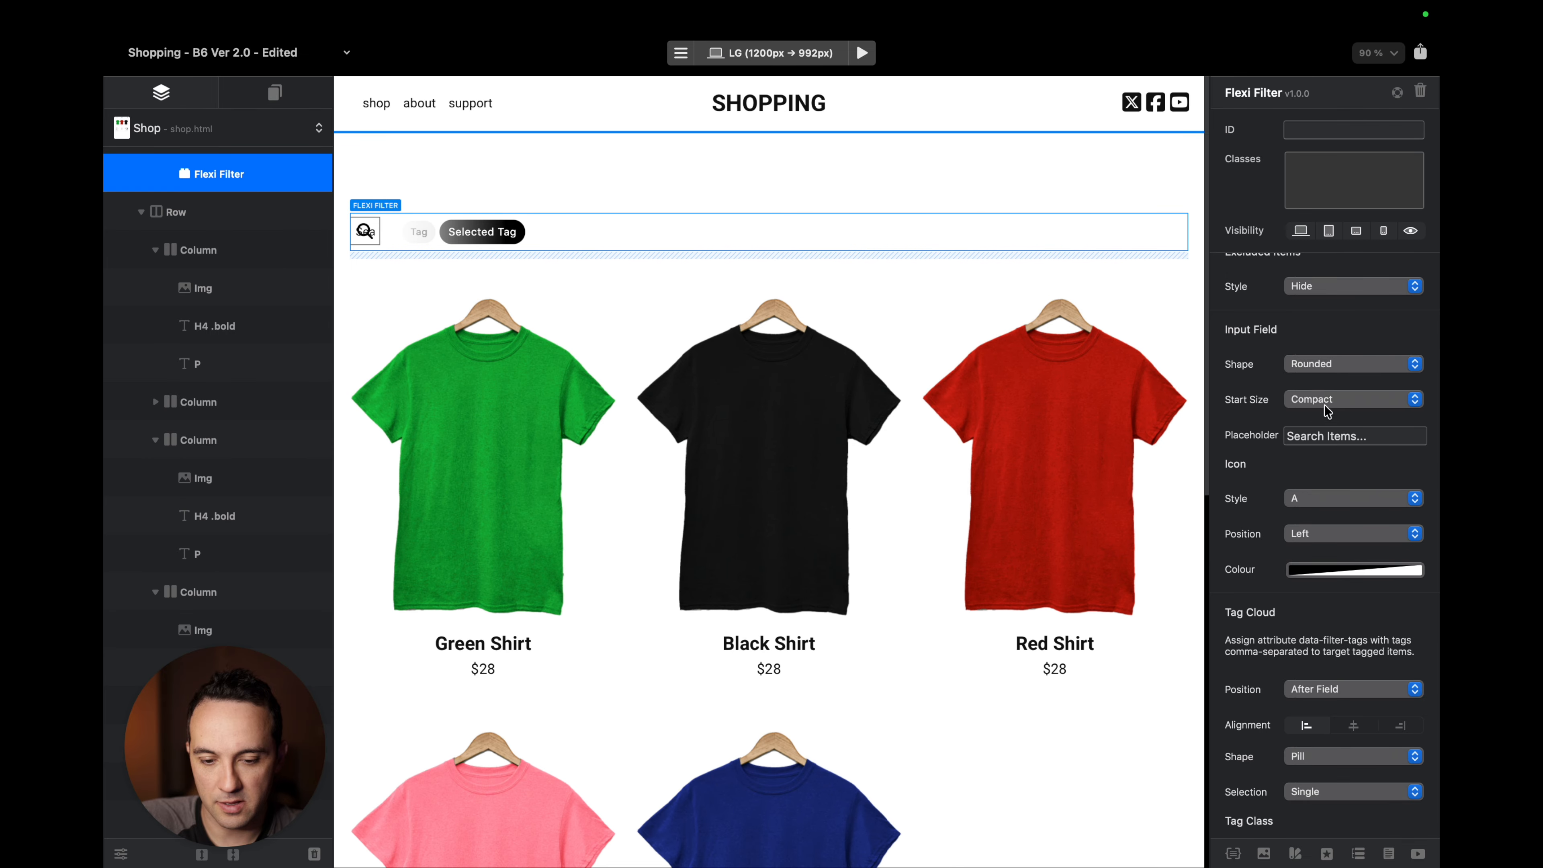
Clear the input field's placeholder text and test expanding the compact search field in the browser preview.
click(1391, 436)
key(super+a)
key(BackSpace)
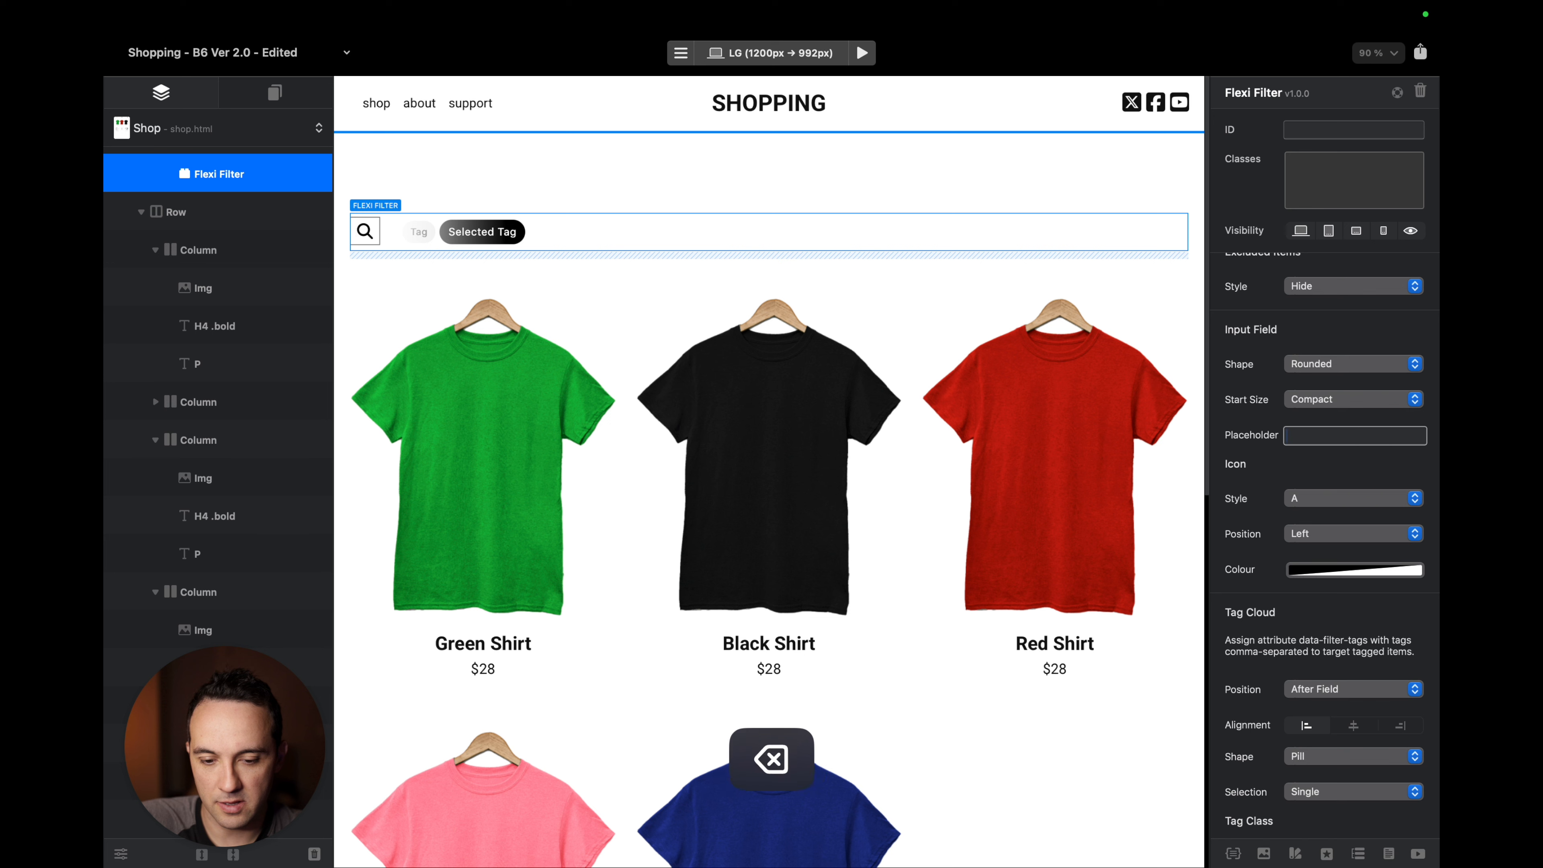
click(1370, 398)
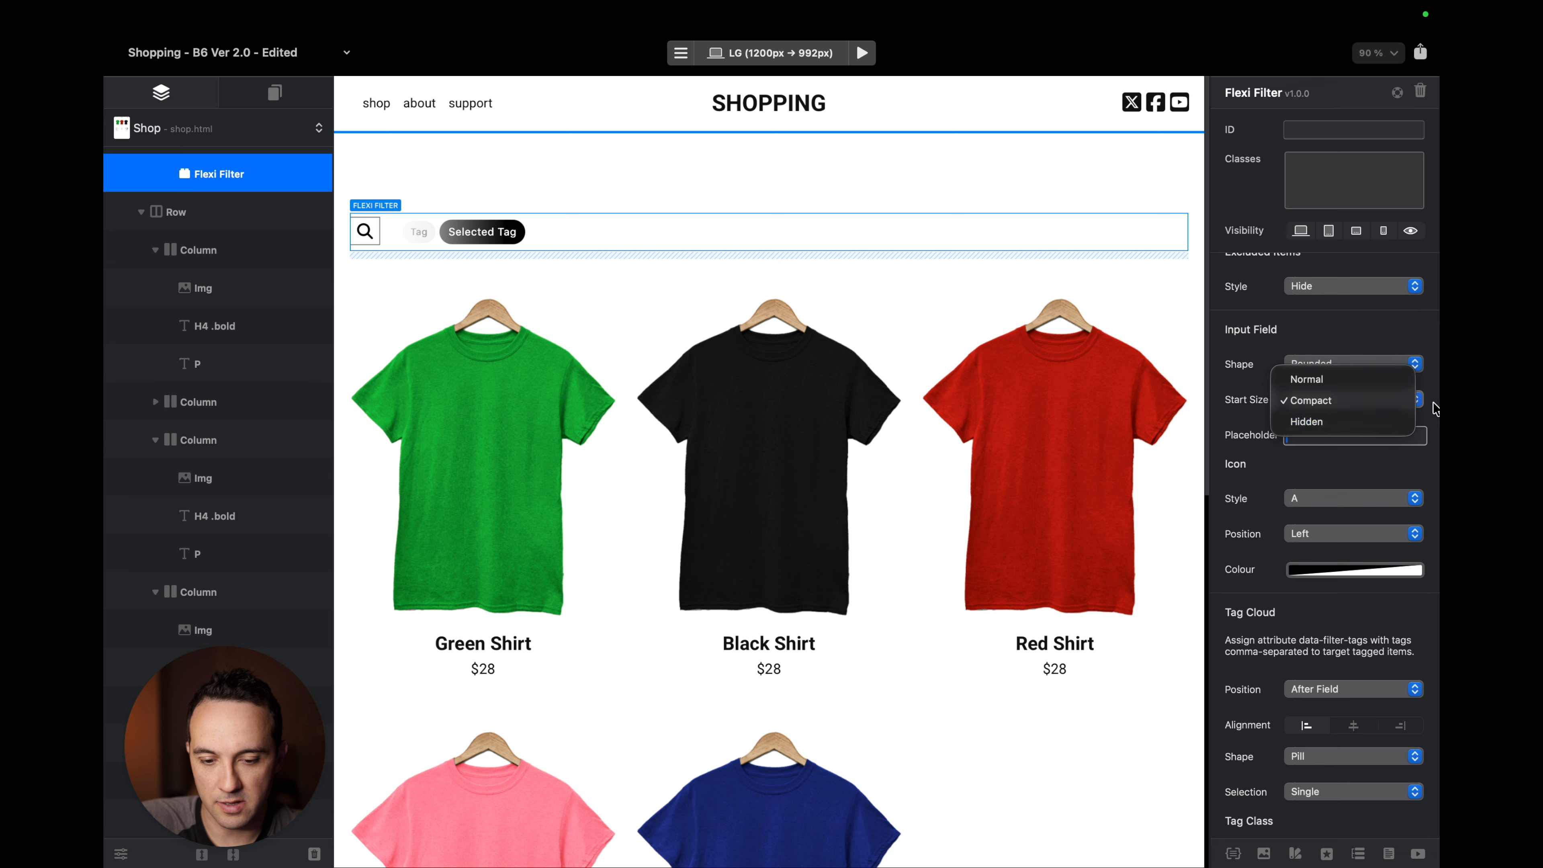
click(1434, 413)
scroll(1344, 477, down, 2)
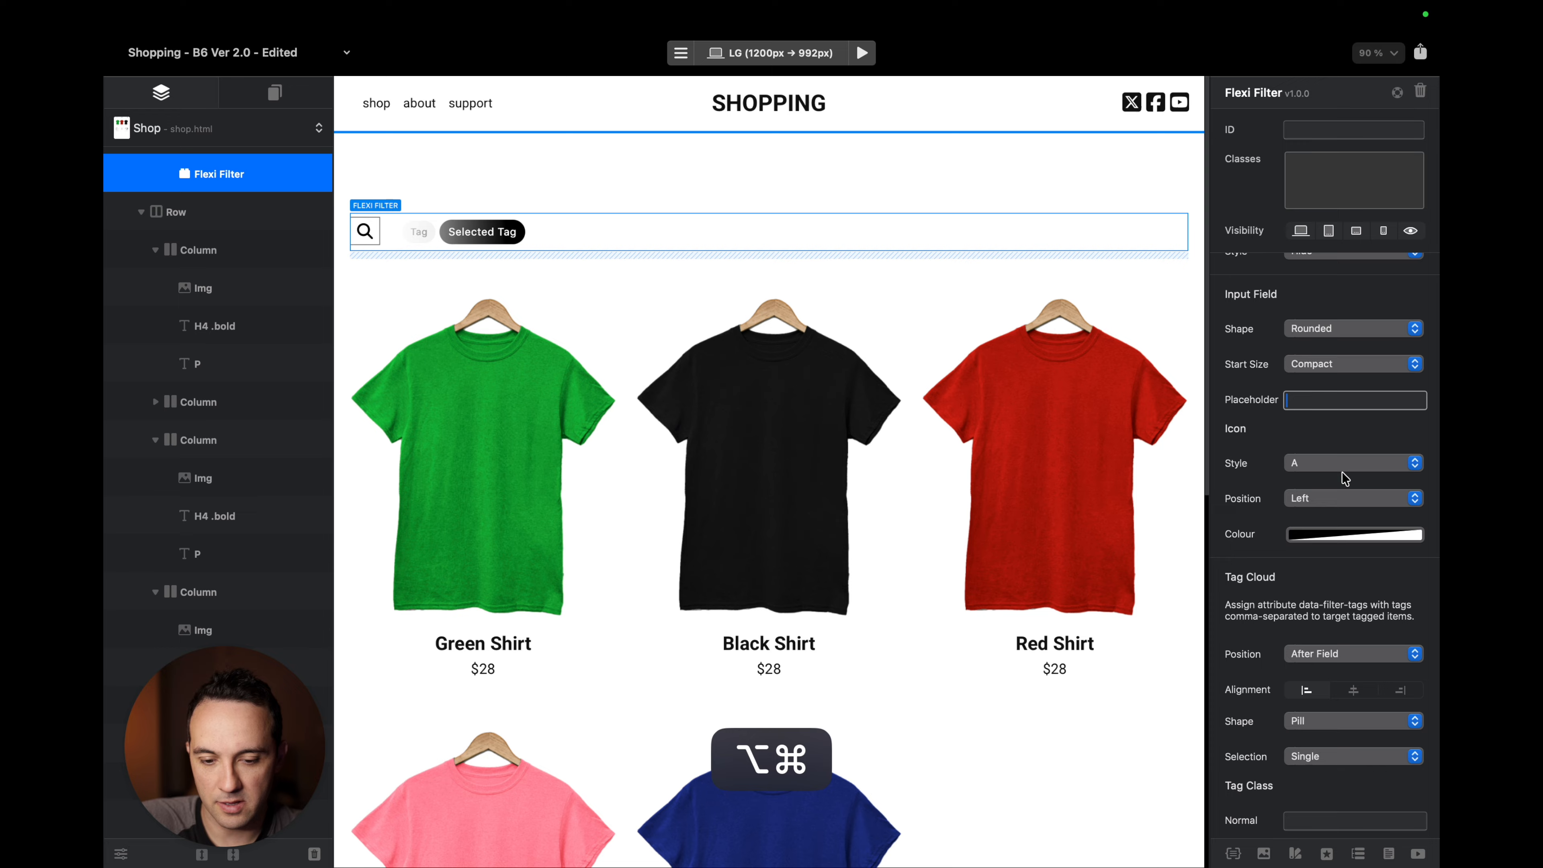
key(alt+super+b)
click(284, 277)
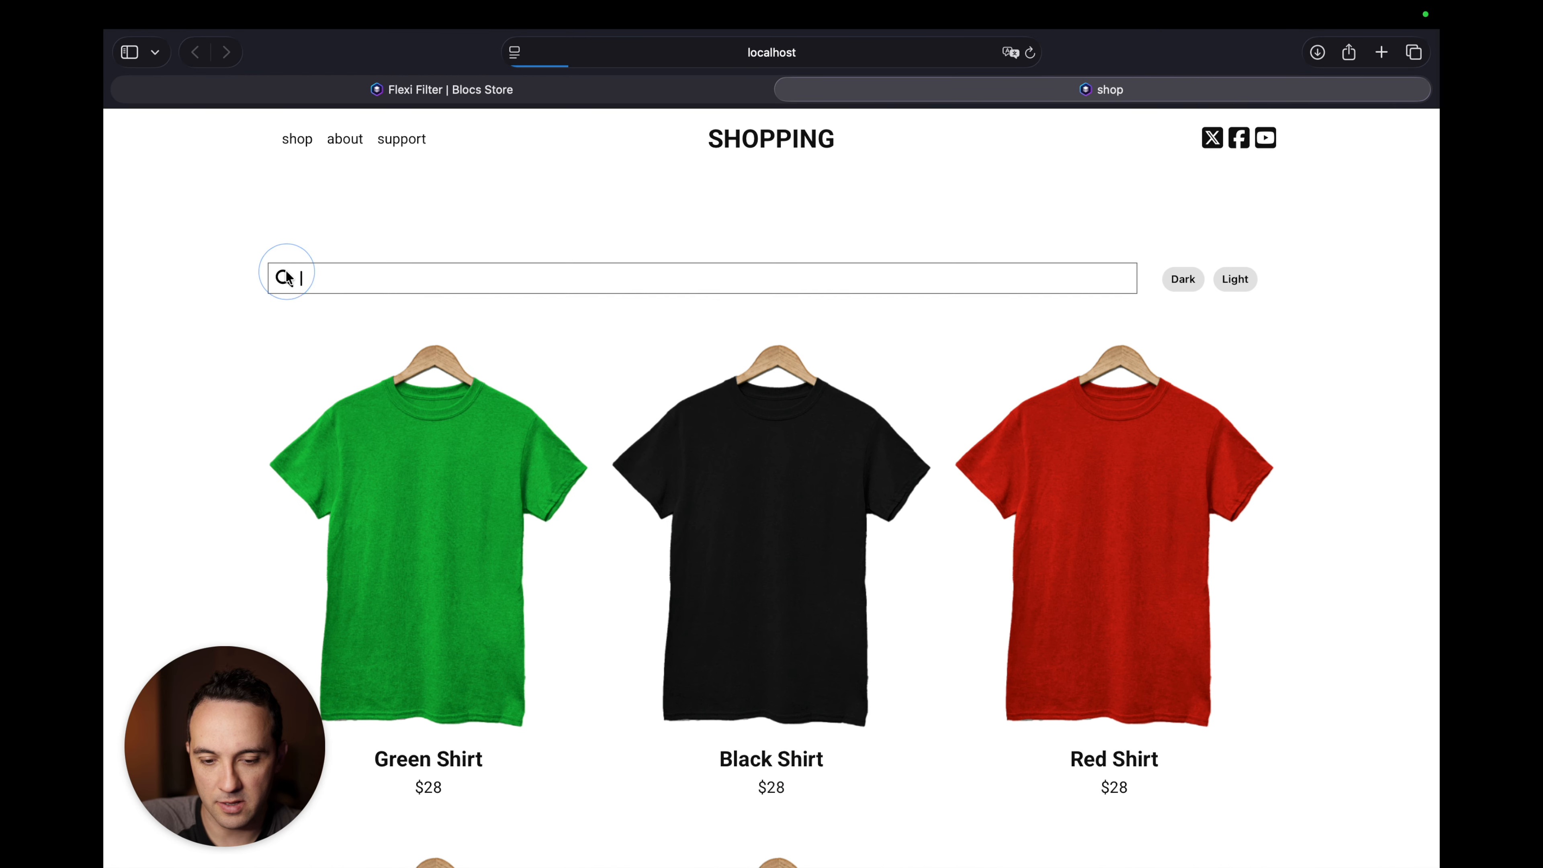
click(495, 236)
click(386, 263)
key(super+Tab)
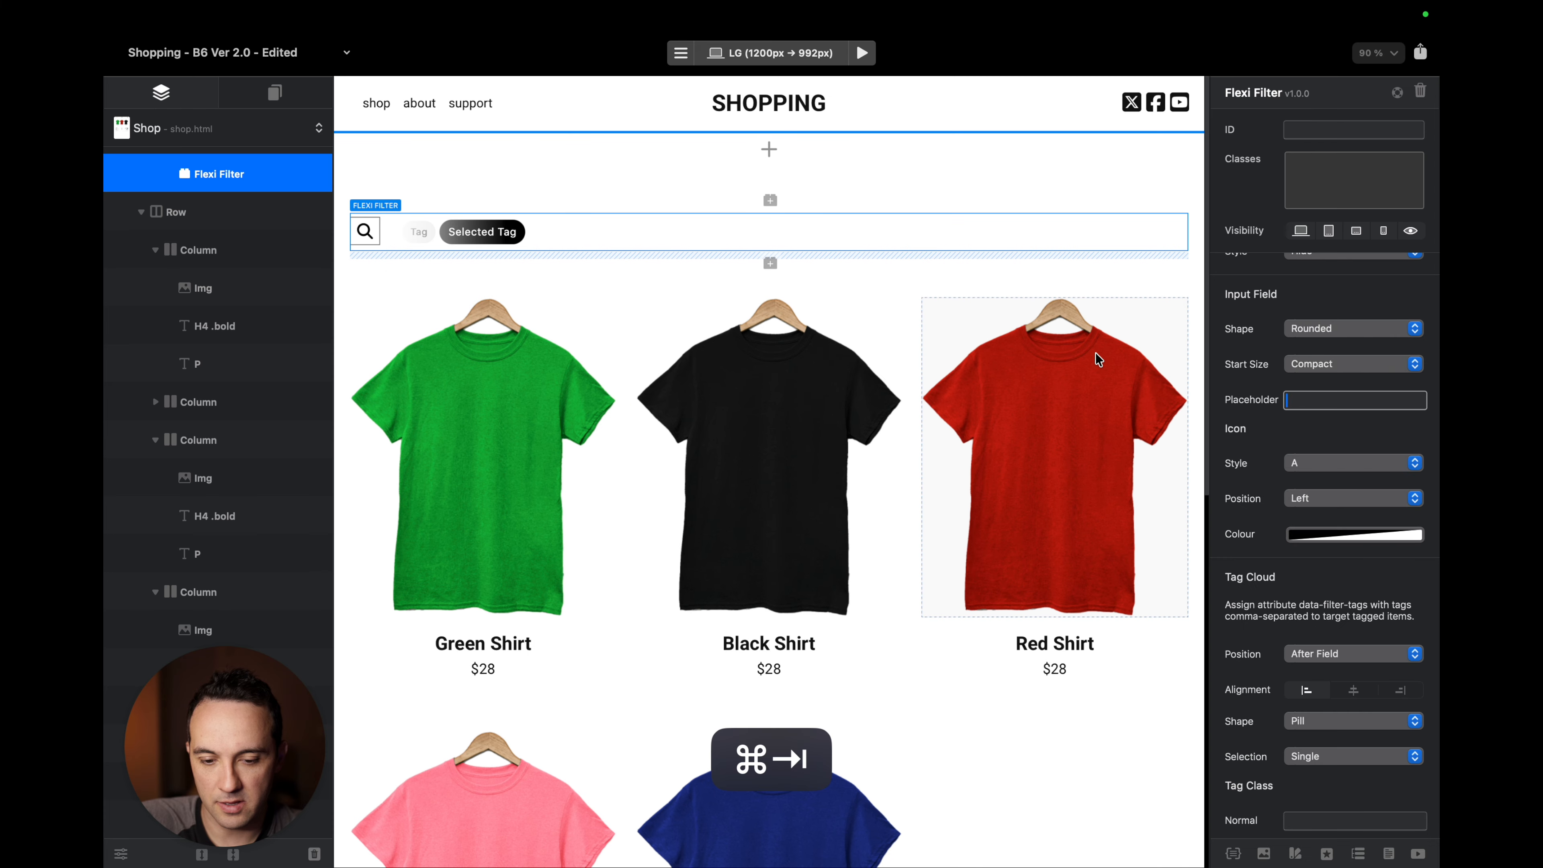
Return the input field's start size to Normal and set the search icon's style to C.
click(1339, 363)
click(1341, 348)
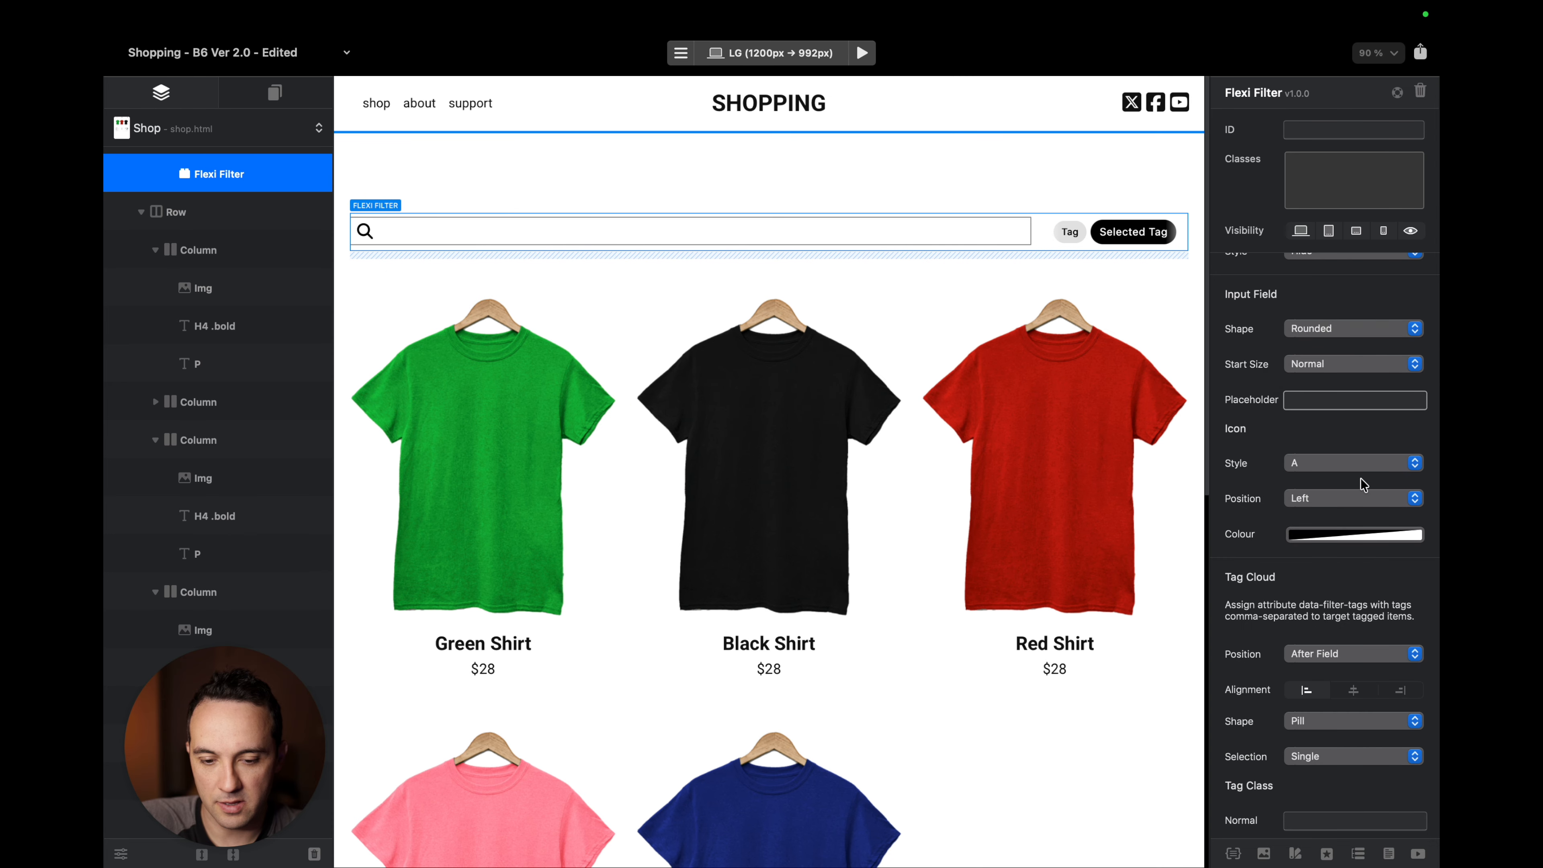
click(1347, 500)
click(1347, 512)
click(1333, 465)
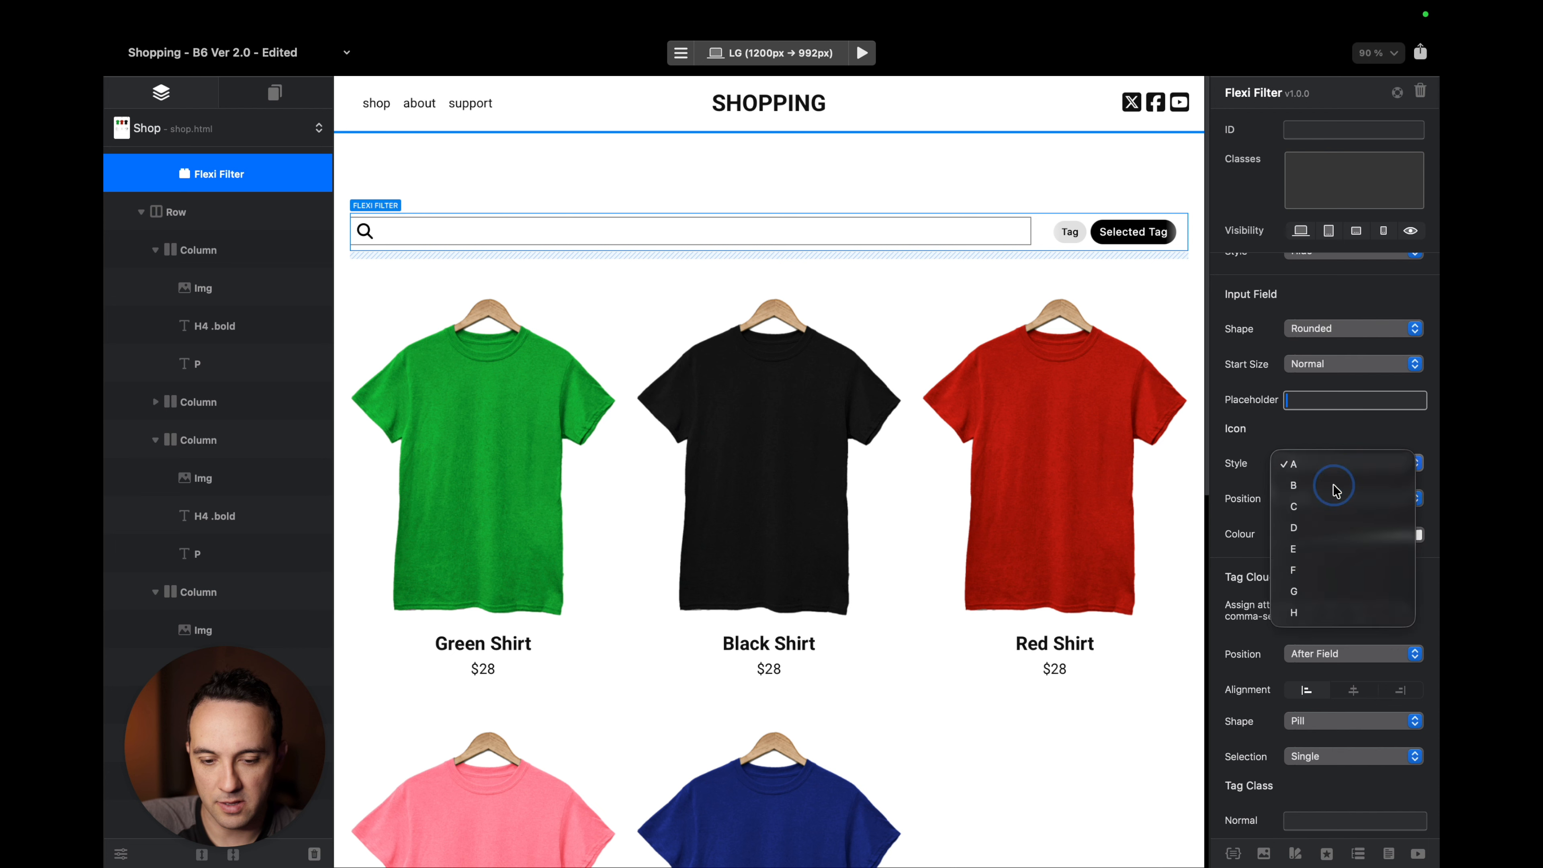
click(1334, 485)
click(1333, 480)
click(1334, 485)
click(1332, 461)
click(1332, 463)
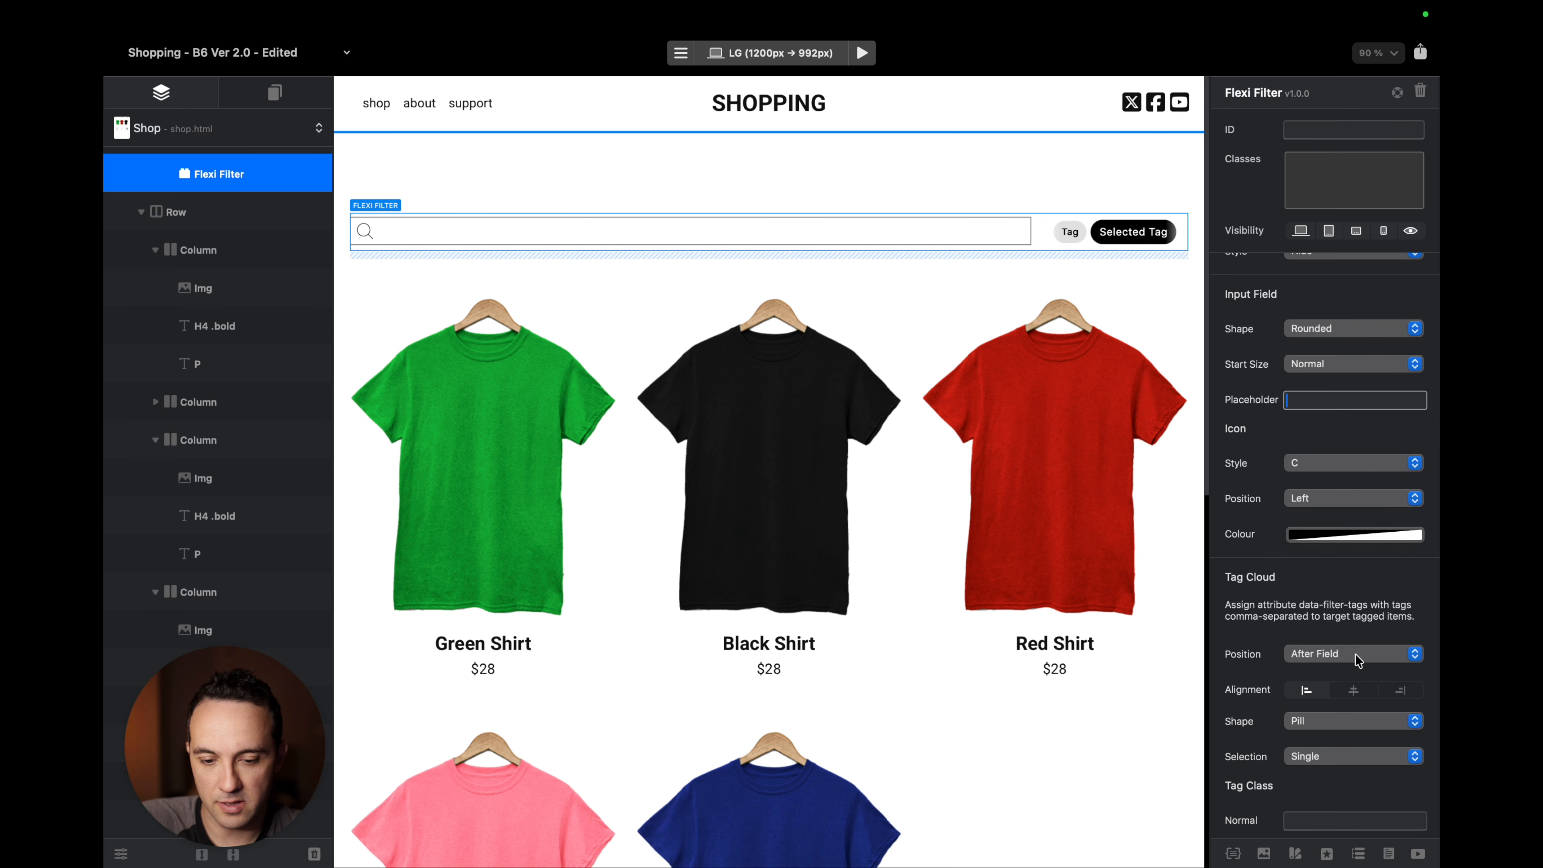
Set the tag cloud's position to Below Field and check the layout in the browser preview.
scroll(1354, 655, down, 5)
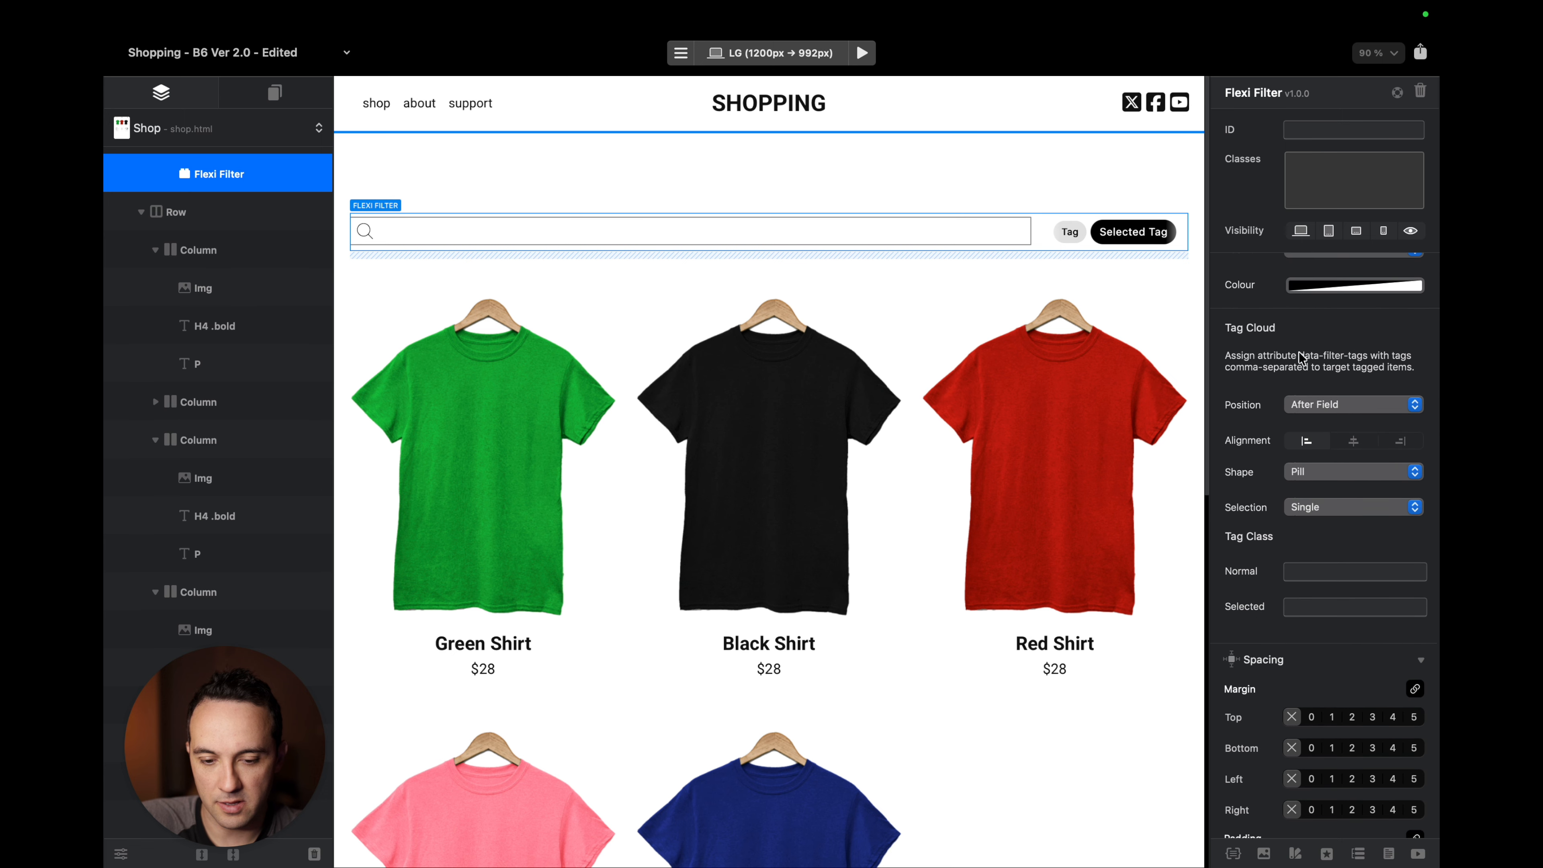
scroll(1344, 420, down, 1)
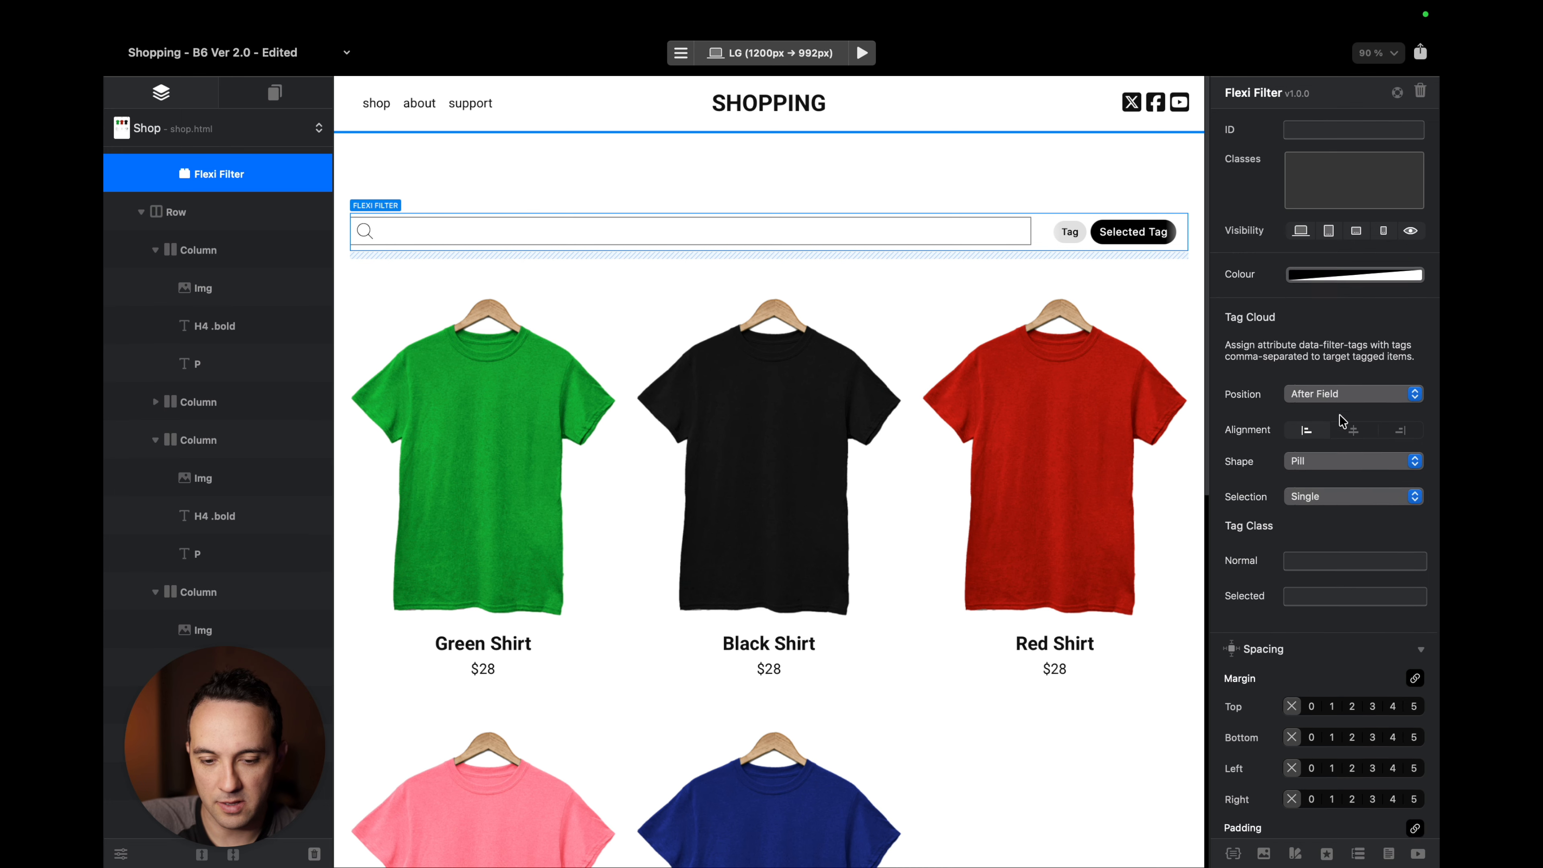
click(1344, 385)
key(super+Tab)
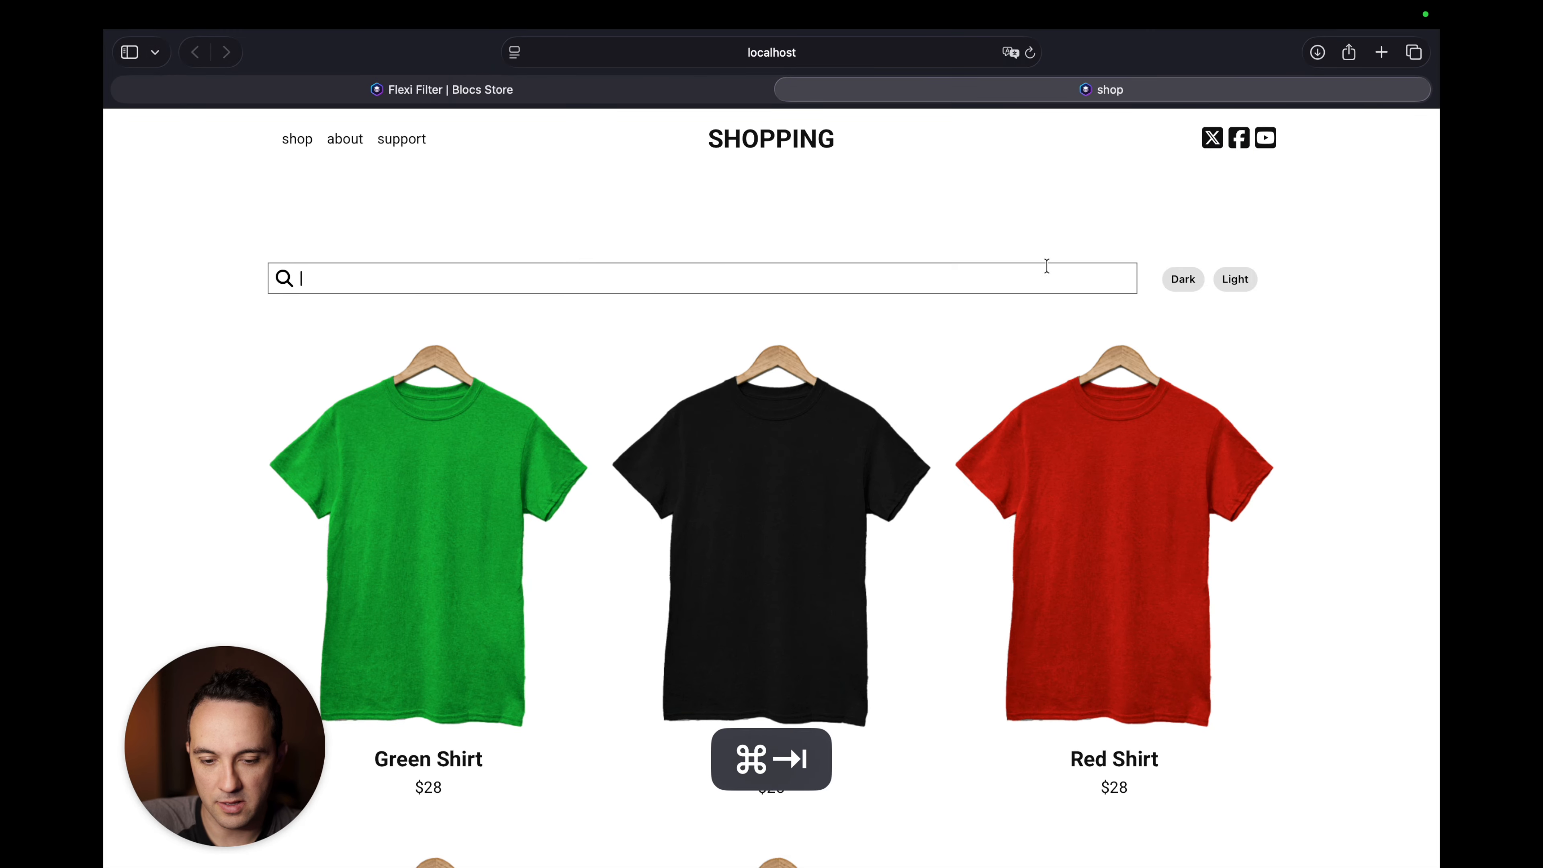
key(super+Tab)
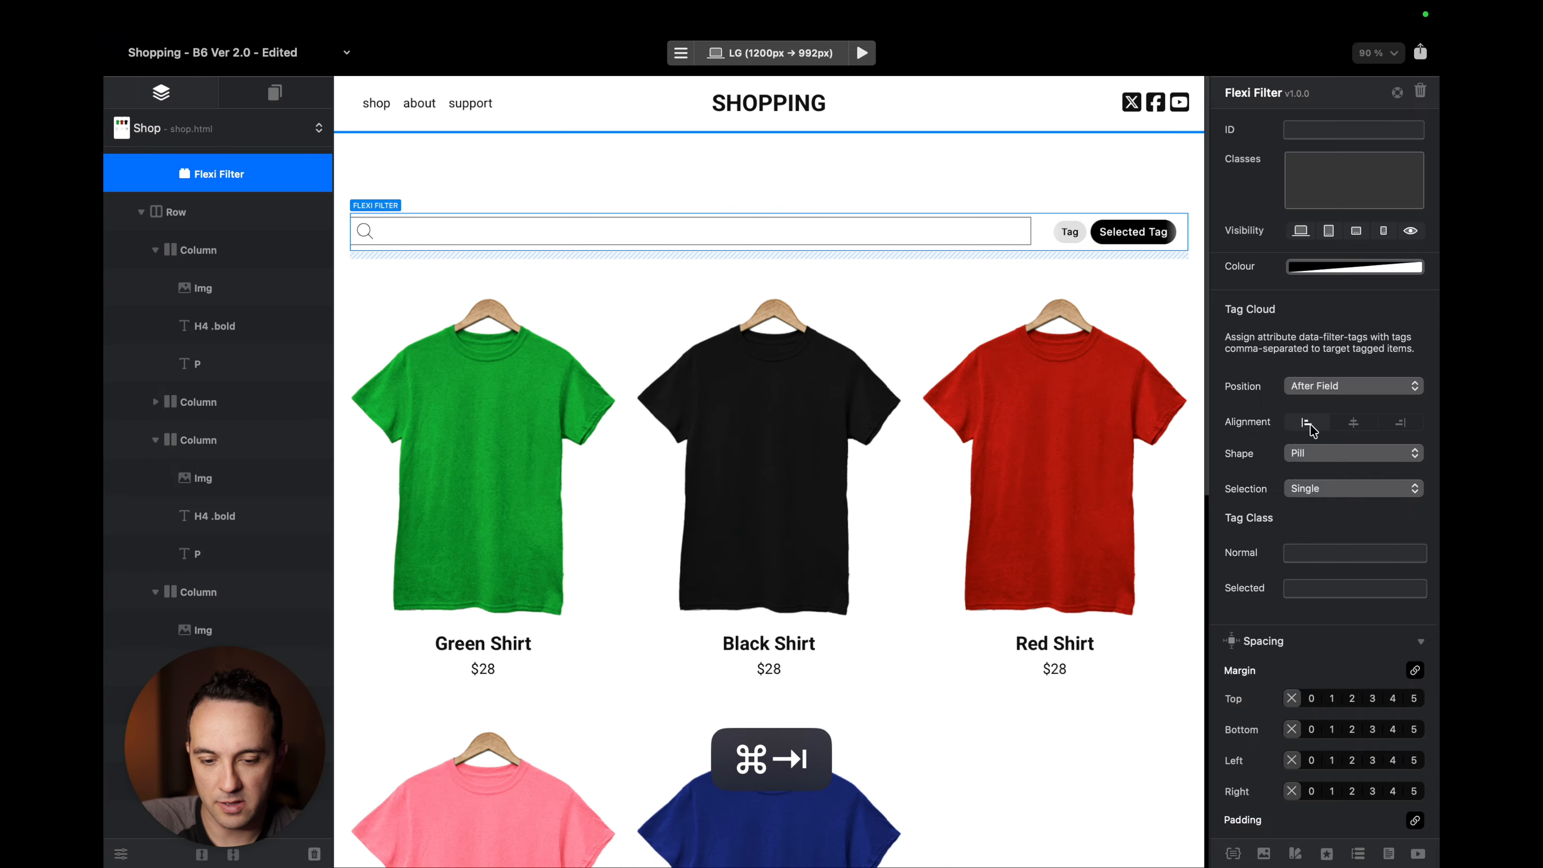
click(1340, 392)
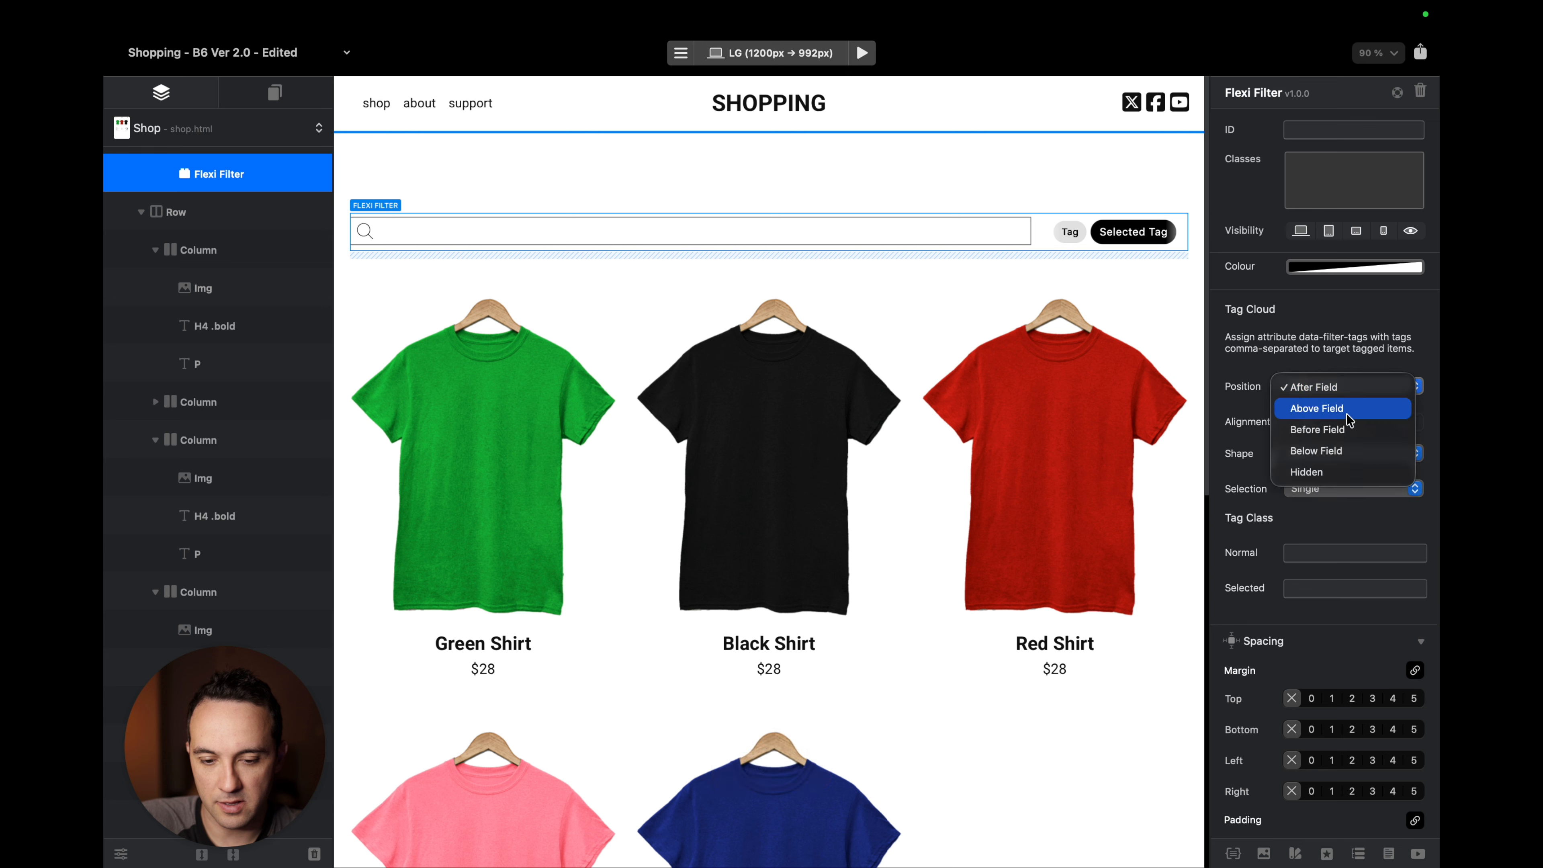
click(1348, 448)
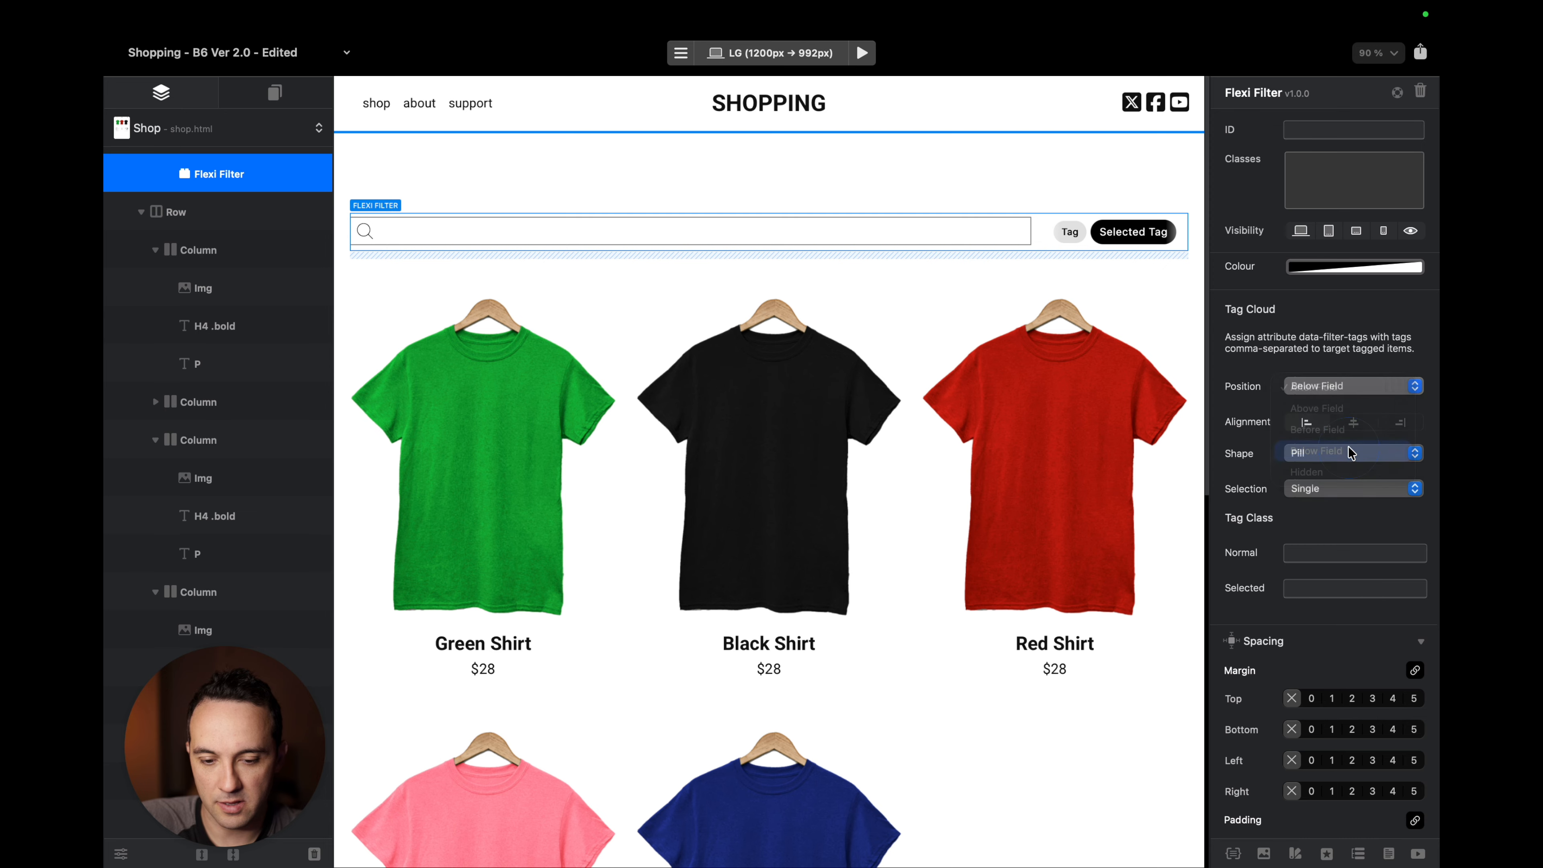
key(alt+super+b)
key(super+Tab)
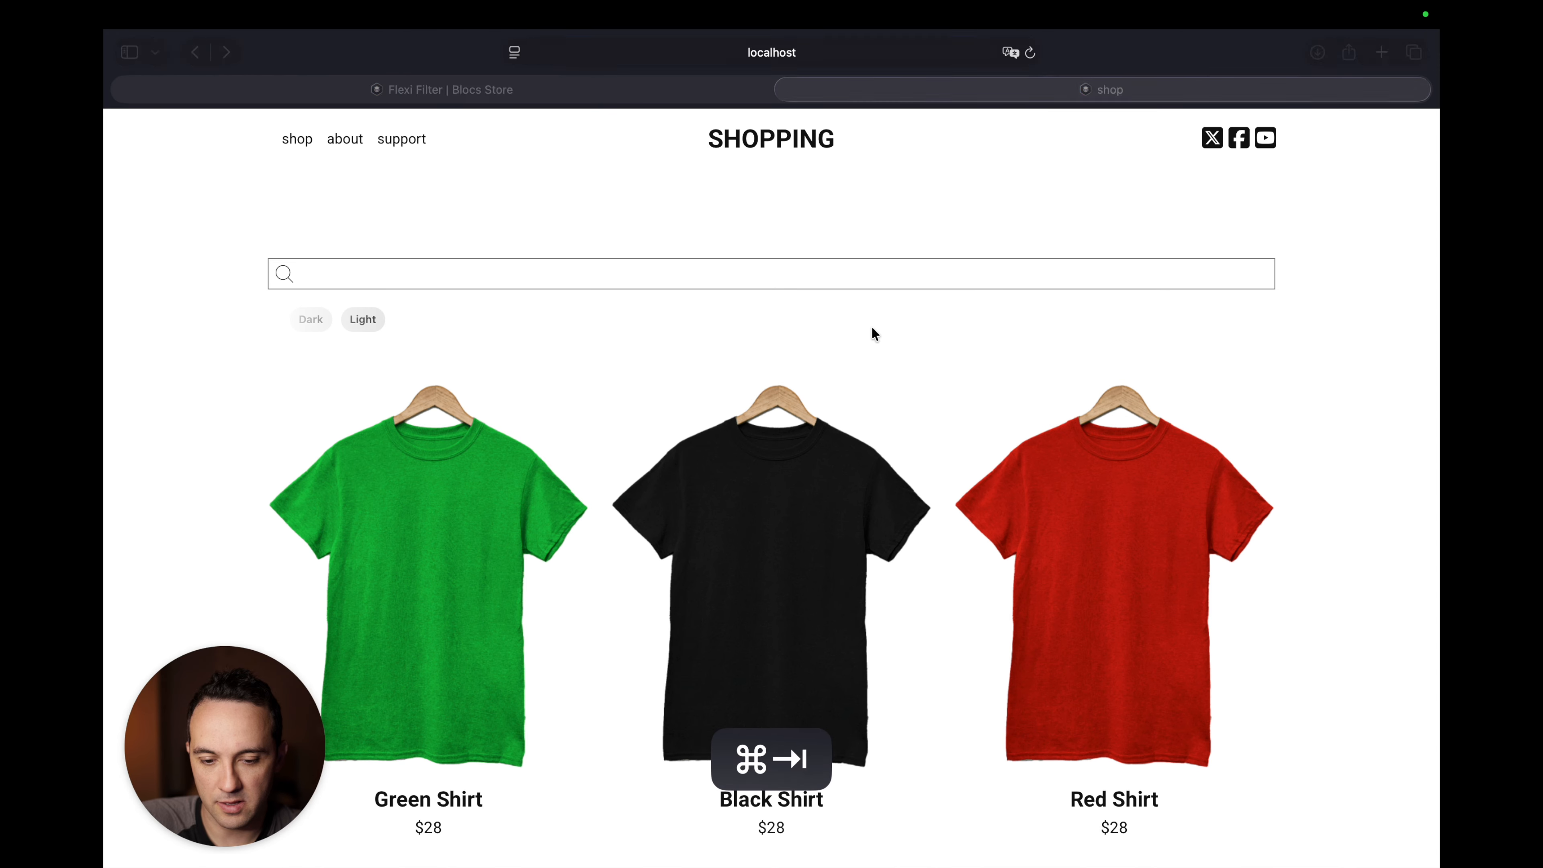
Centre-align the tag cloud and check it in the browser preview.
click(1353, 422)
key(alt+super+b)
key(super+Tab)
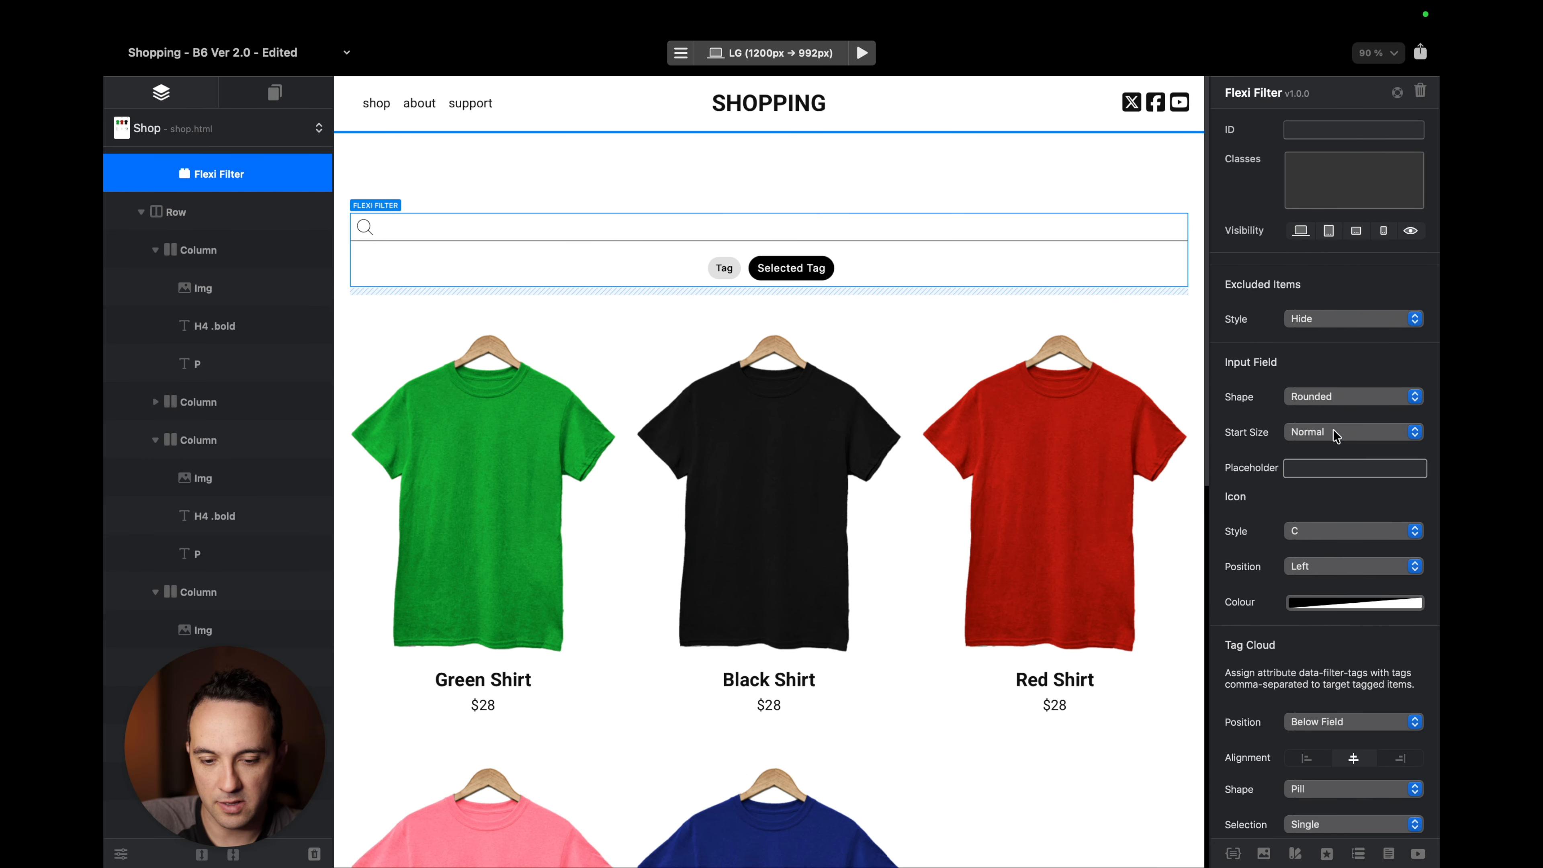
Set the input field's start size to Compact and view it beside the centred tags in the browser preview.
click(1343, 430)
click(1346, 455)
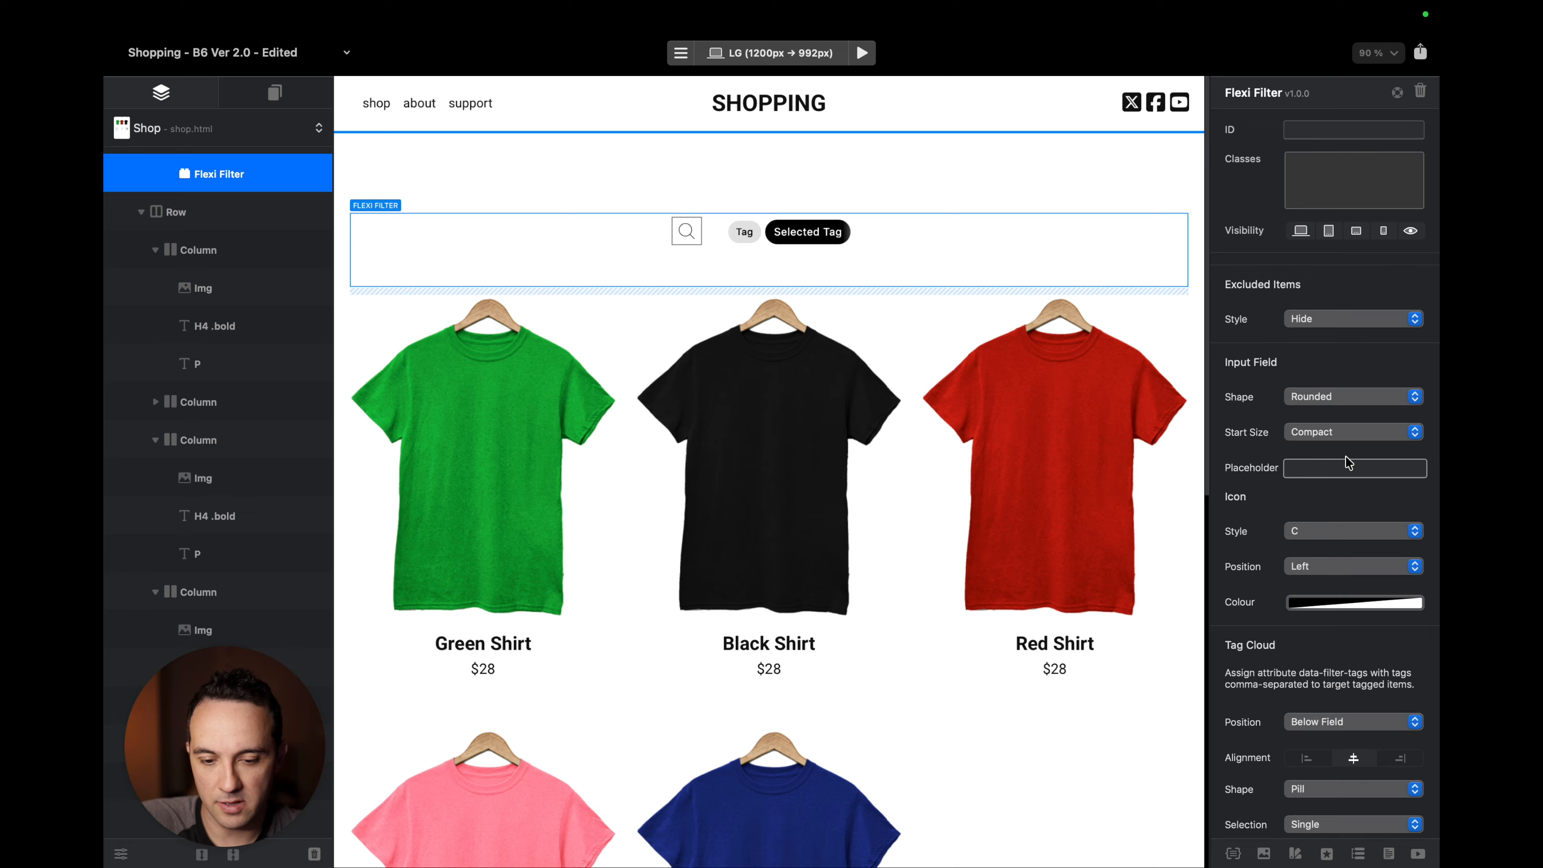
key(alt+super+b)
key(super+Tab)
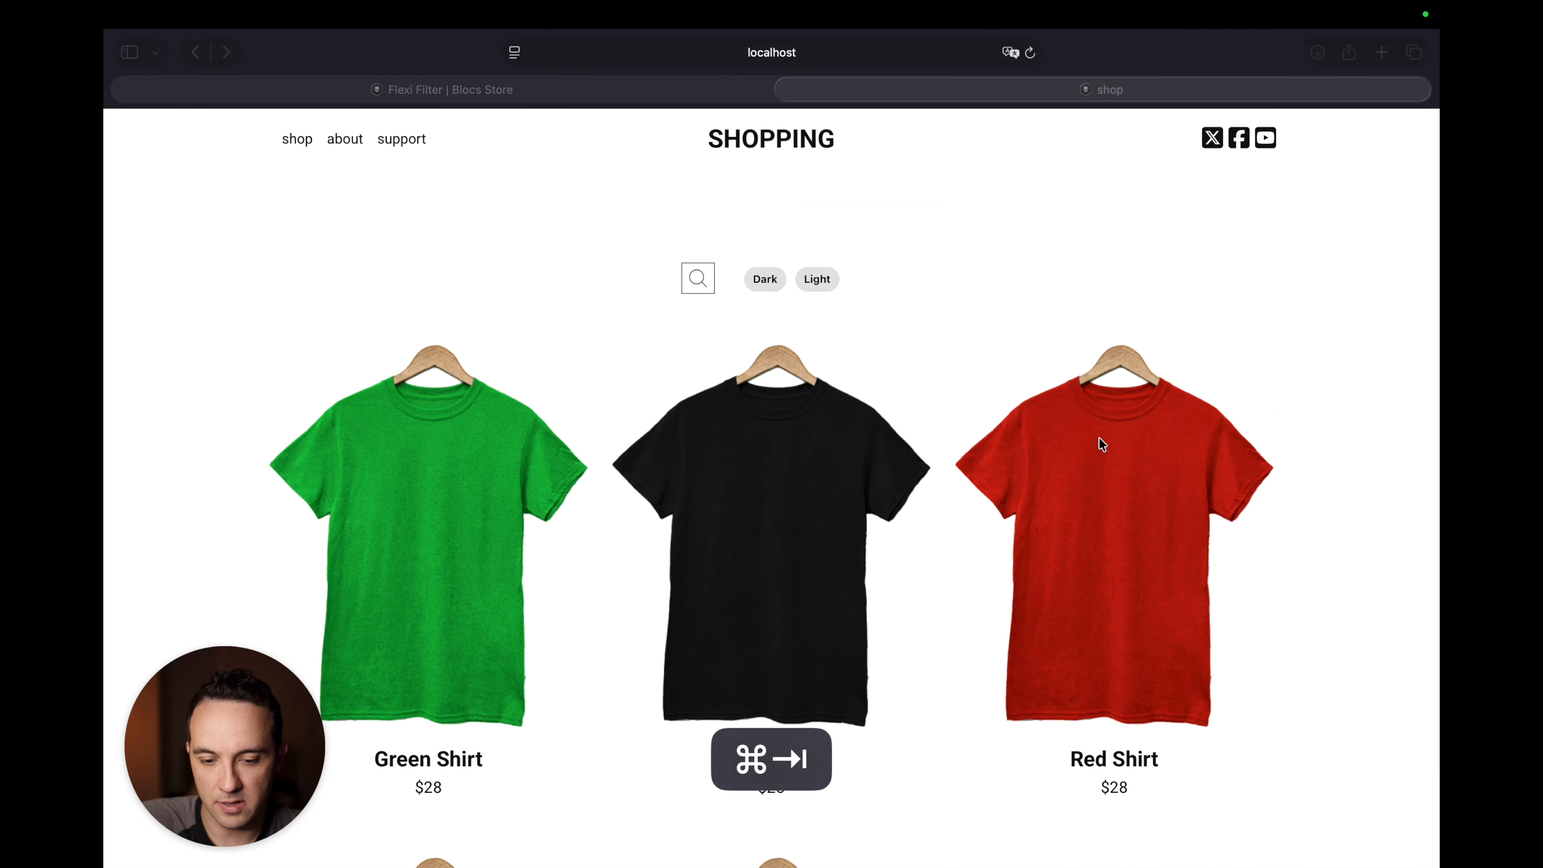
Set the input field's start size to Normal and its shape to Pill.
scroll(1325, 574, down, 3)
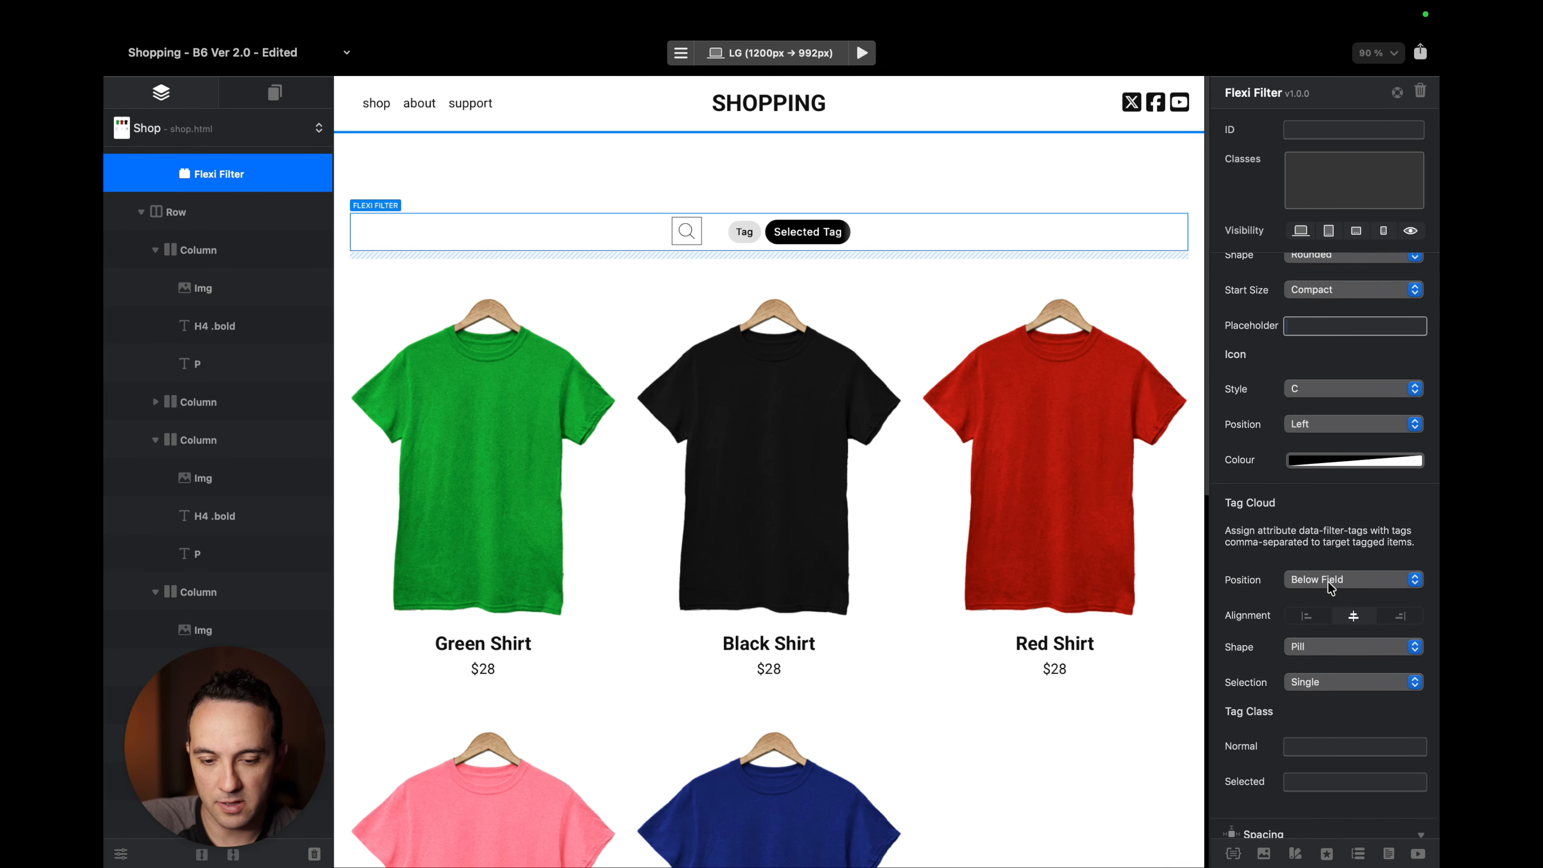
scroll(1314, 358, up, 2)
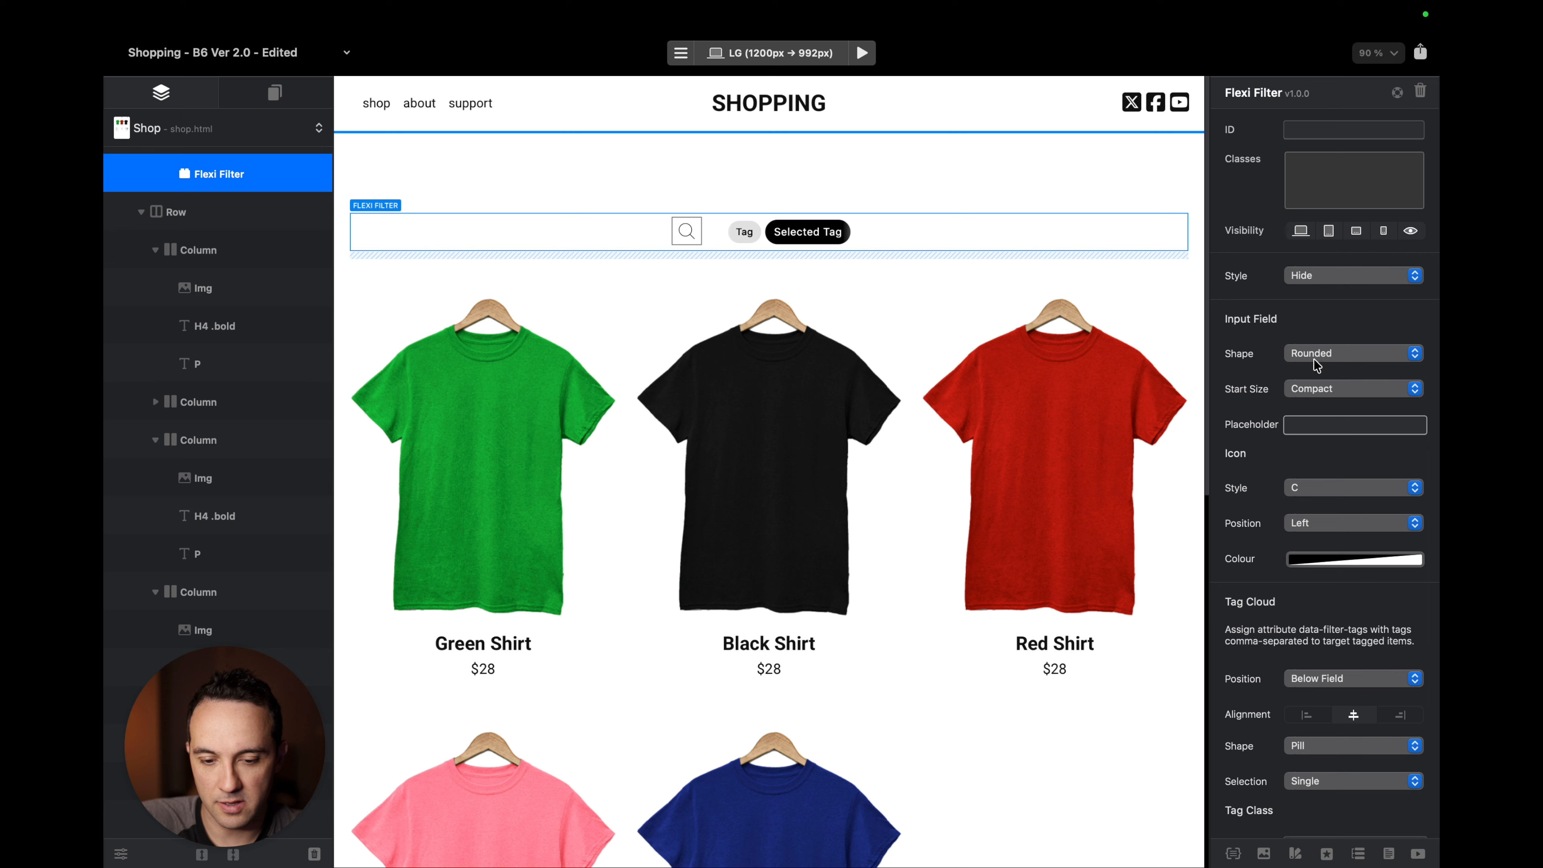
click(1323, 383)
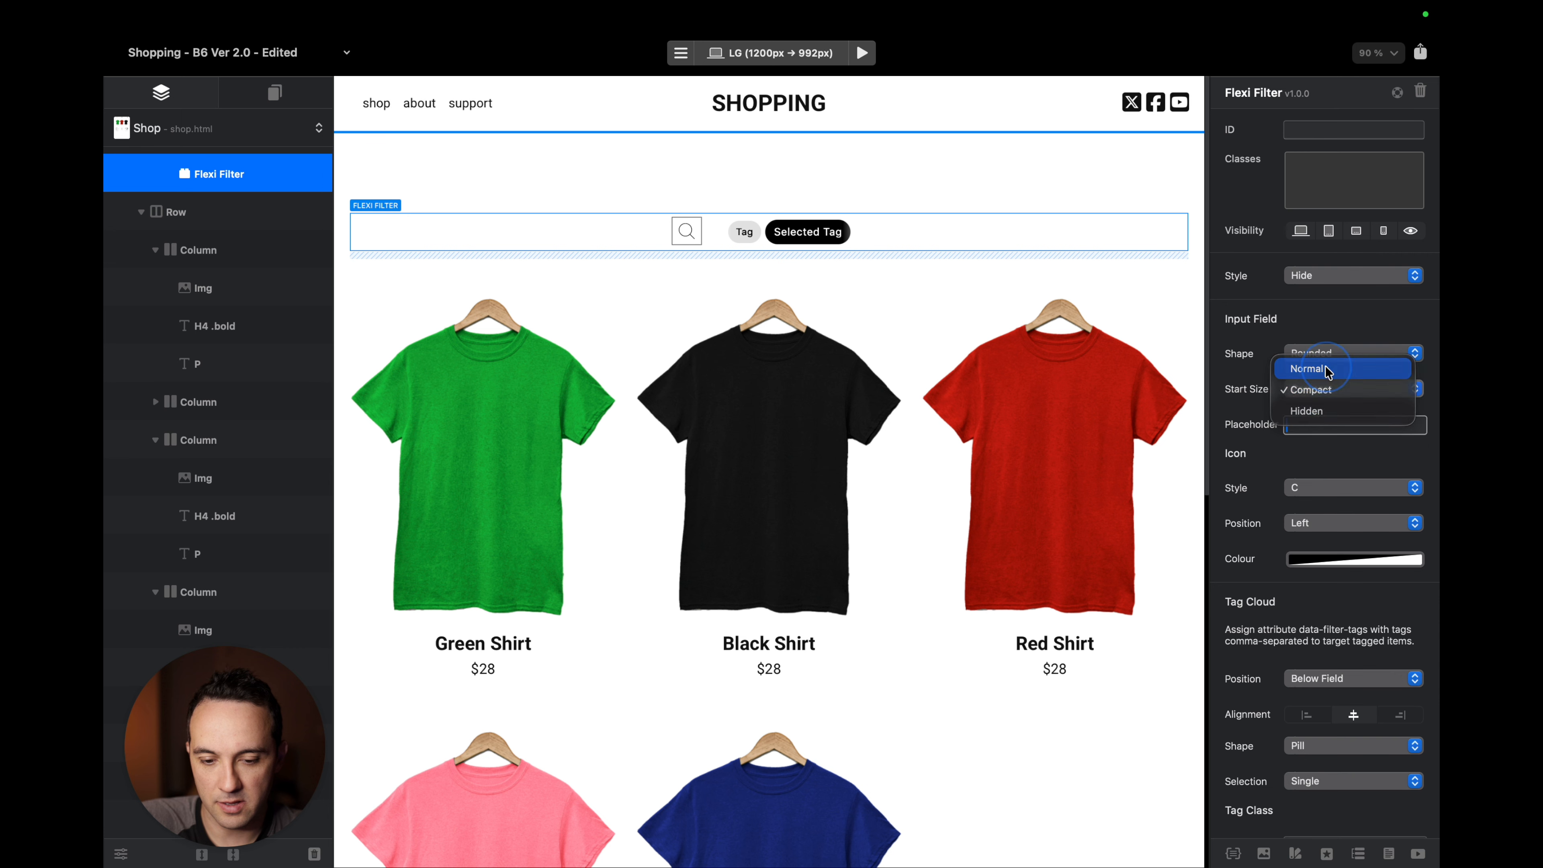
click(1324, 368)
click(1337, 352)
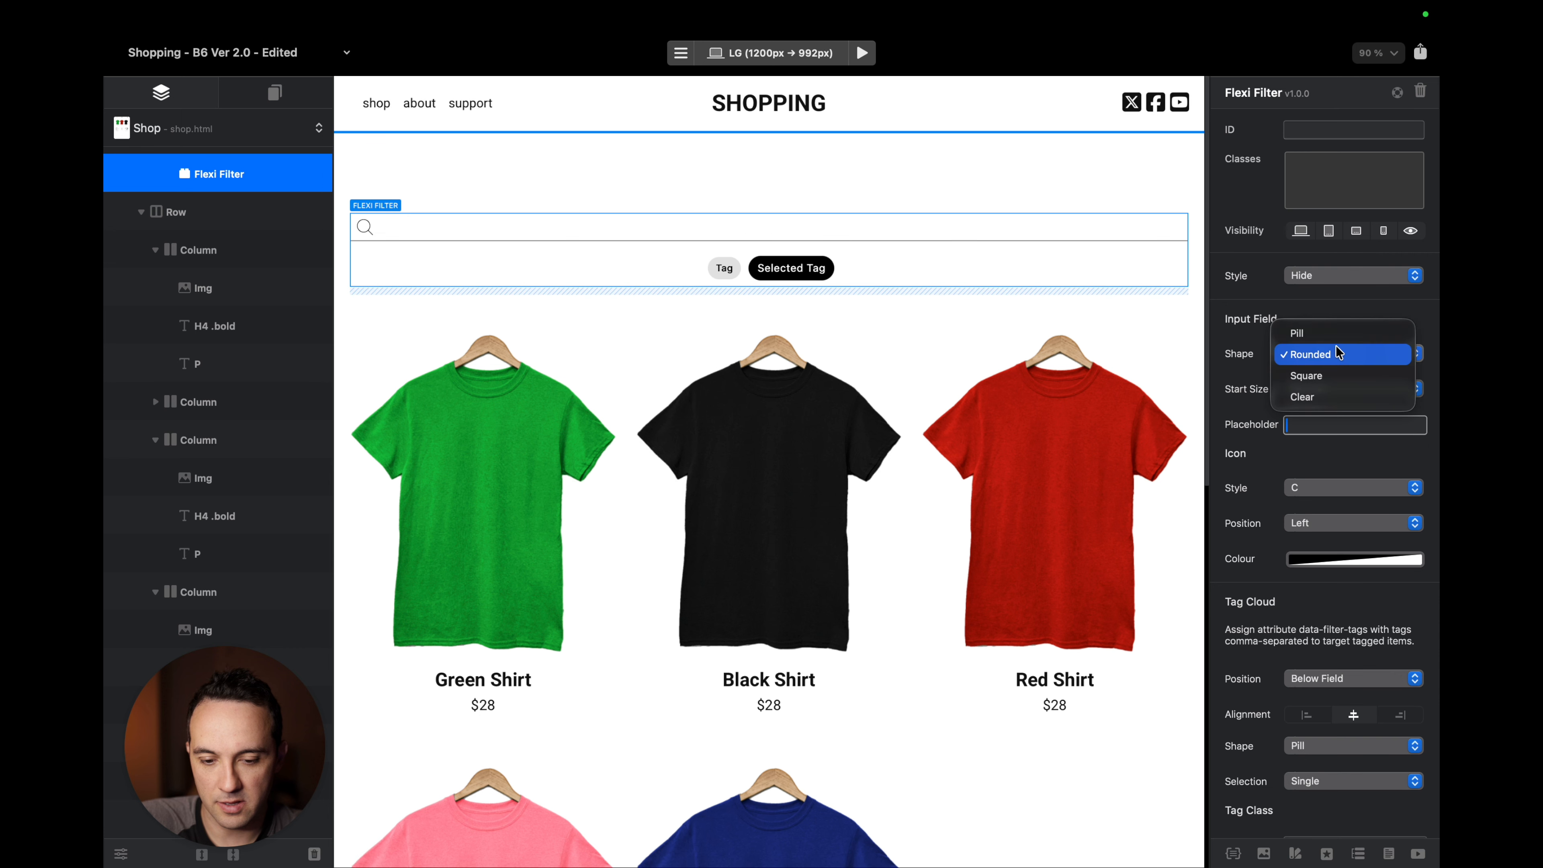
click(1337, 352)
click(1326, 354)
click(1327, 337)
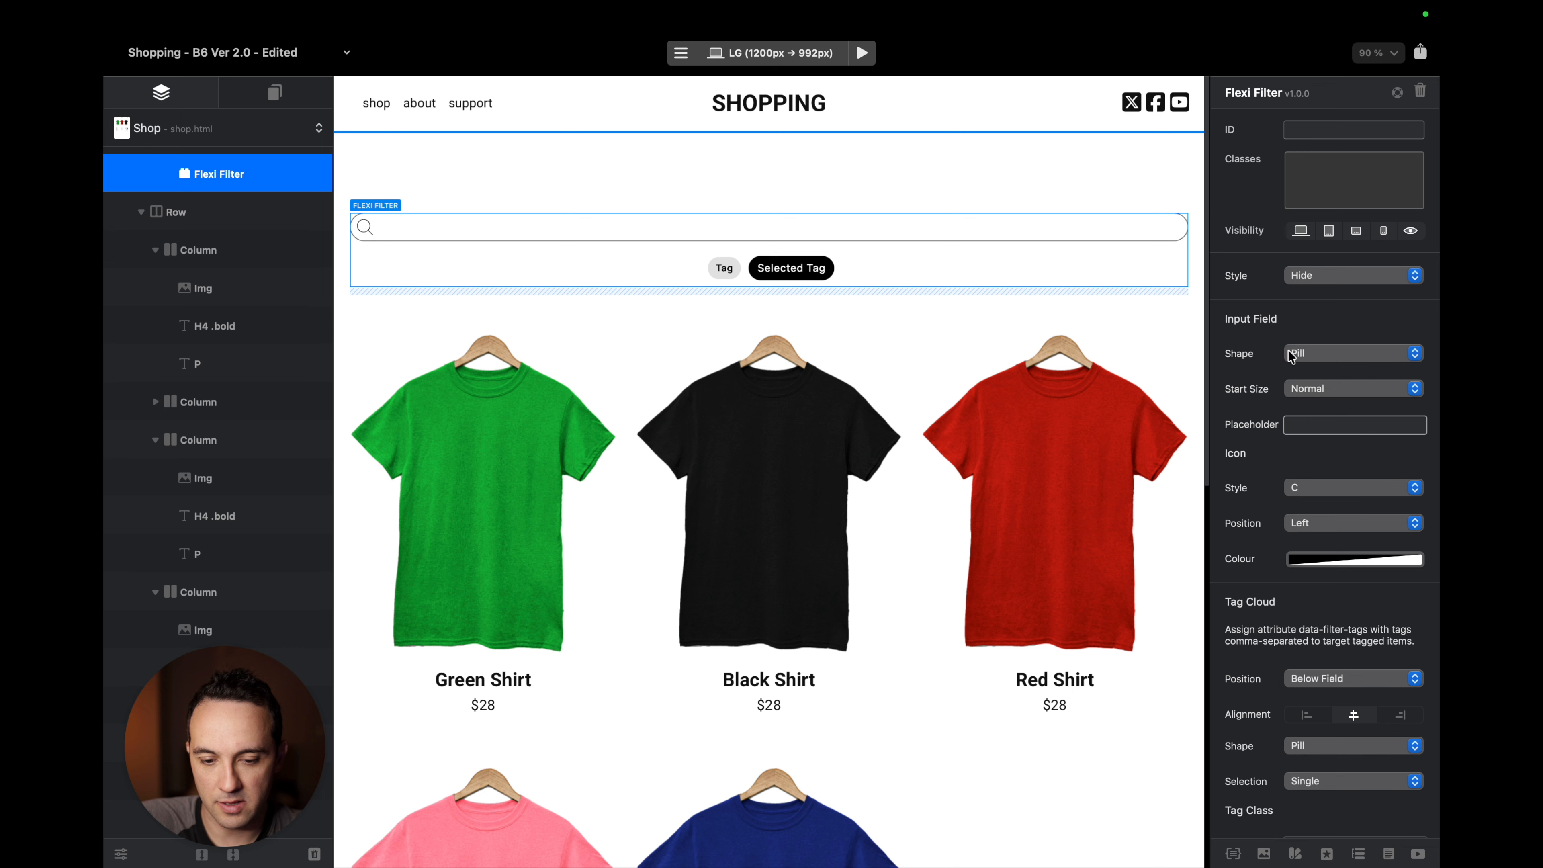
Set the tag cloud's tag shape to Rounded and view its selection mode options.
scroll(1298, 425, down, 3)
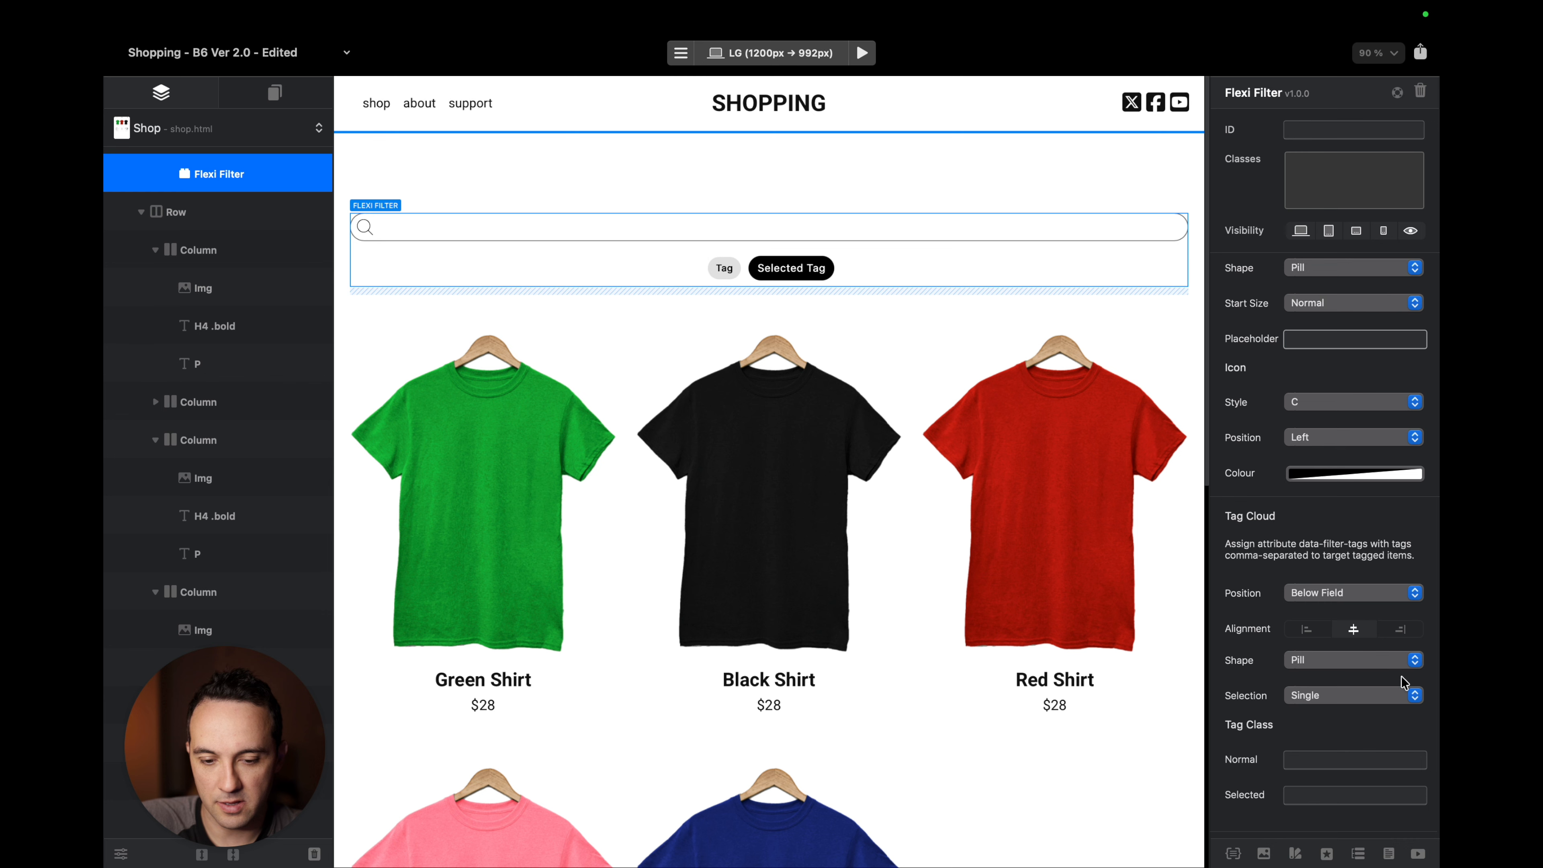
click(1350, 661)
click(1352, 681)
click(1335, 700)
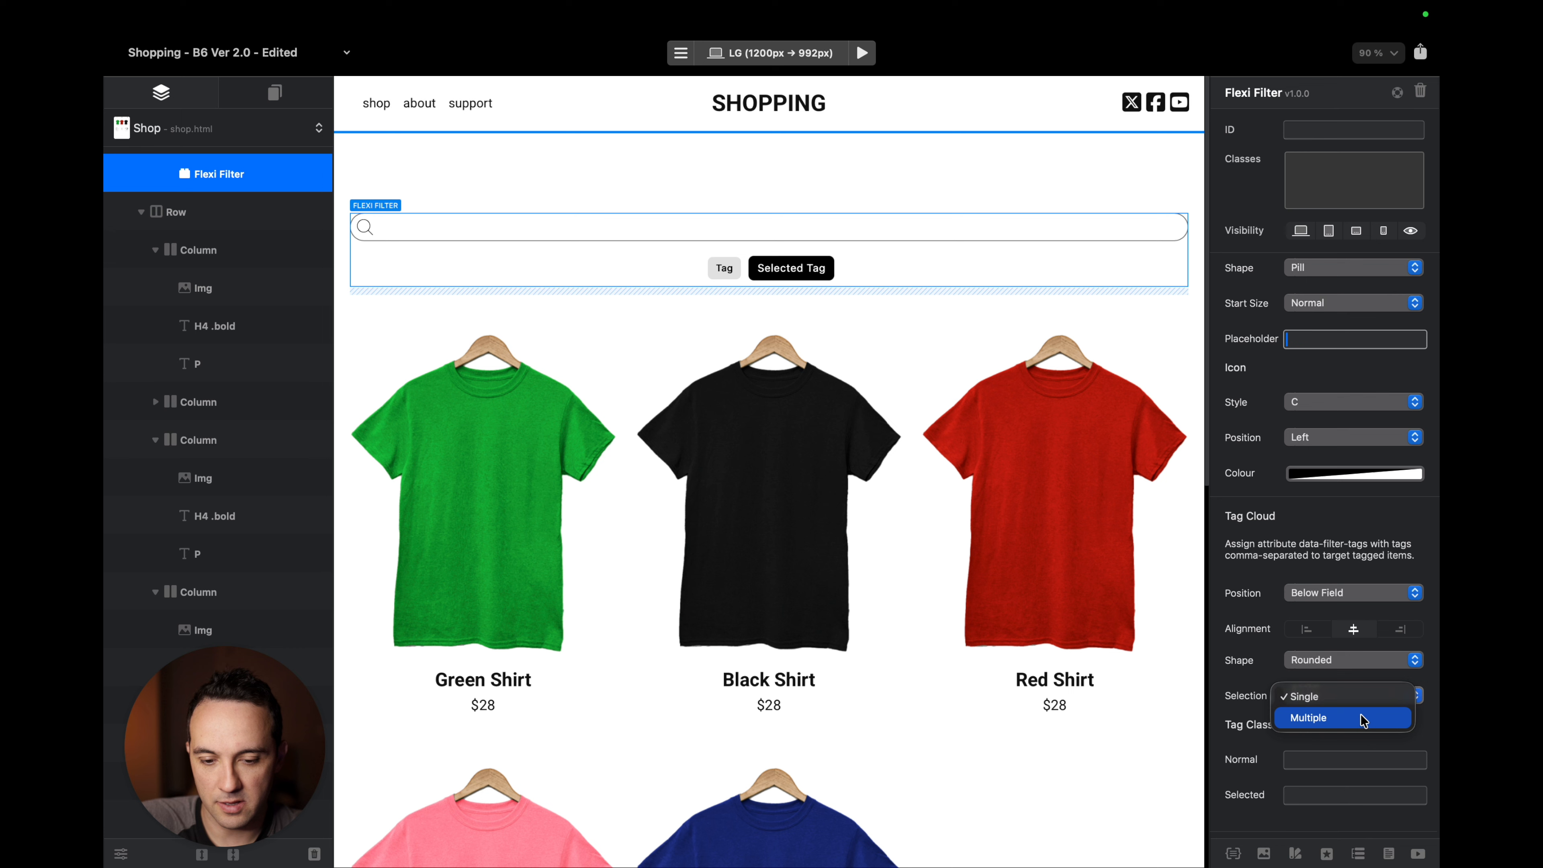
click(1248, 679)
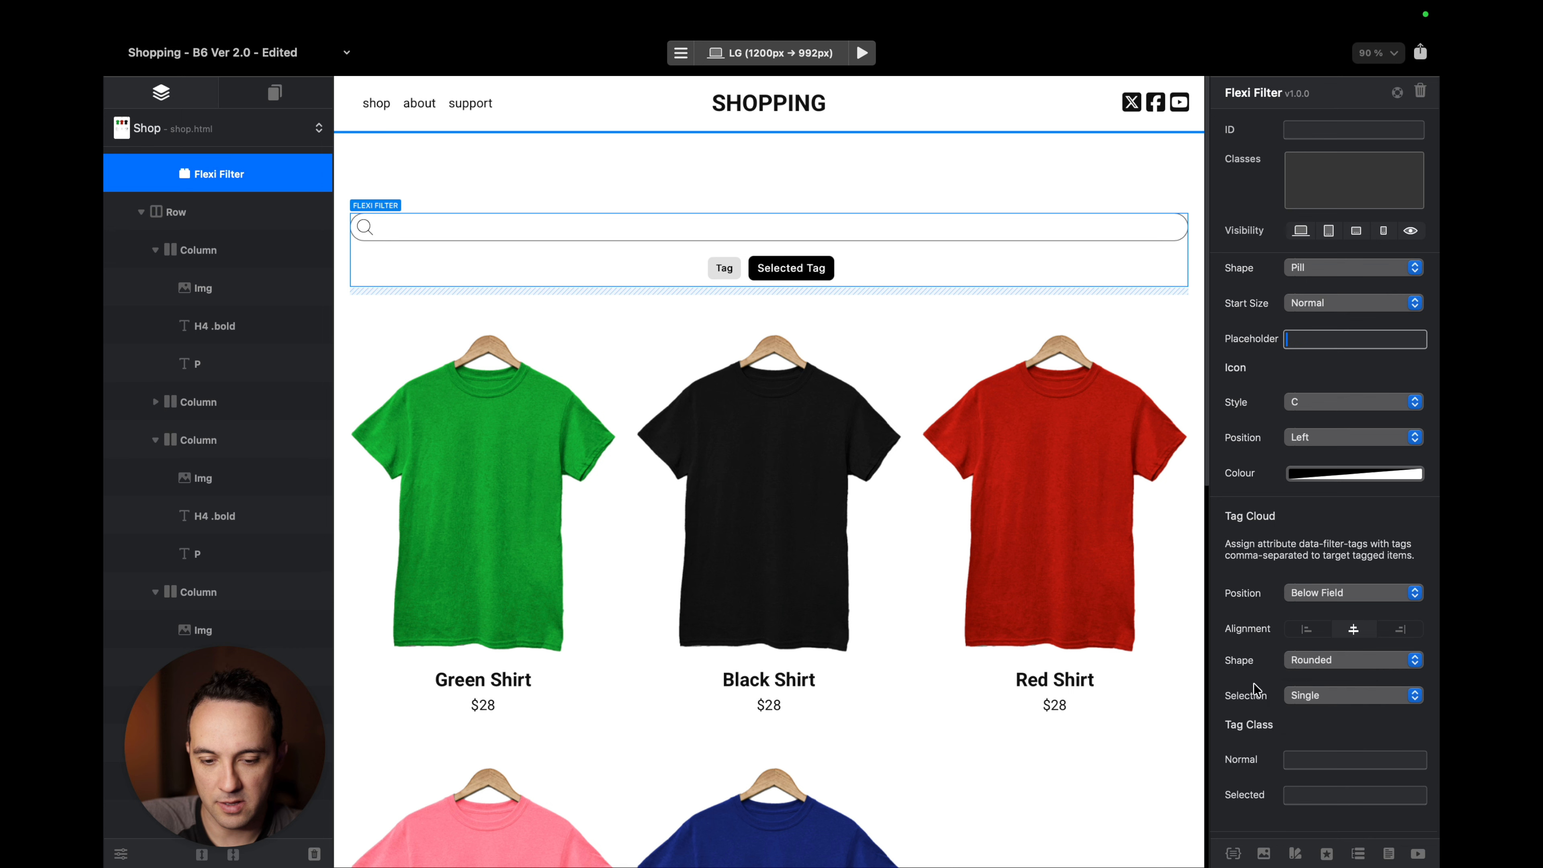
Examine the Normal and Selected tag class fields and look through the remaining Flexi Filter settings.
scroll(1254, 682, down, 3)
click(1330, 579)
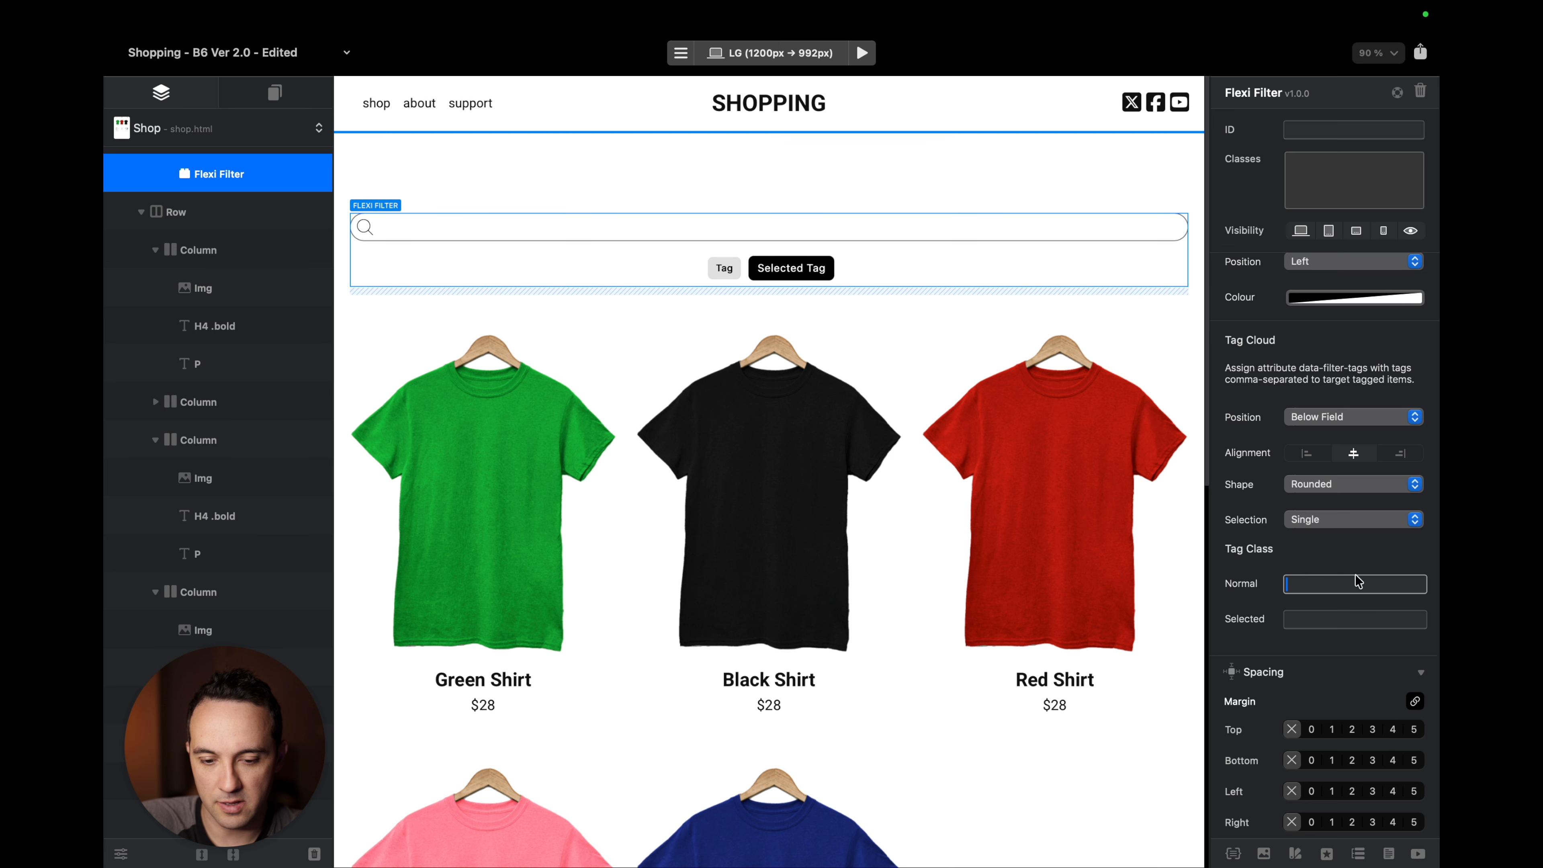
click(1328, 622)
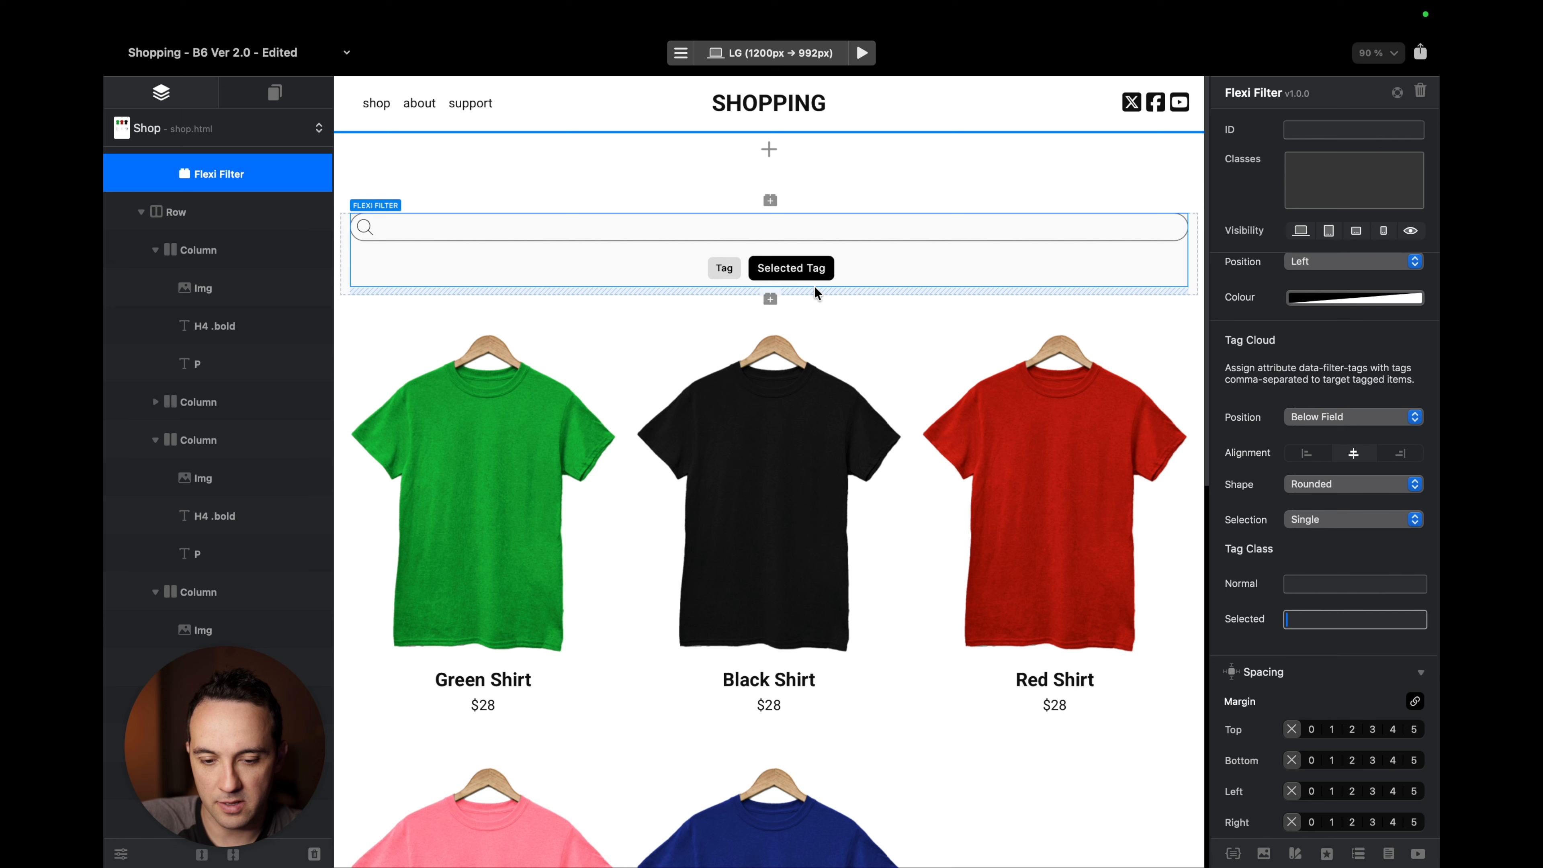
scroll(1287, 394, up, 3)
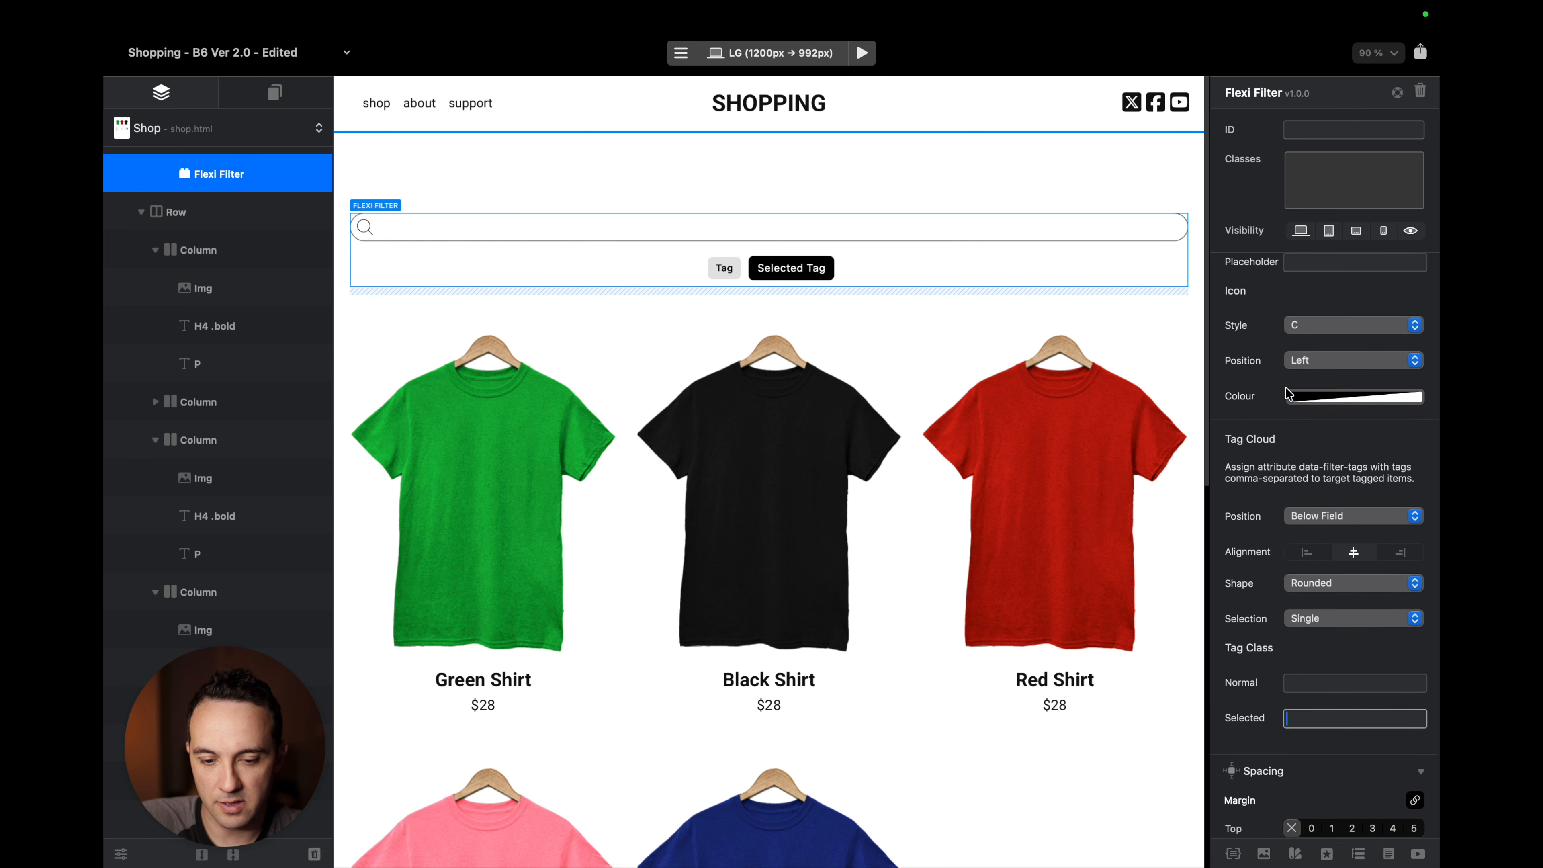
scroll(1287, 394, up, 12)
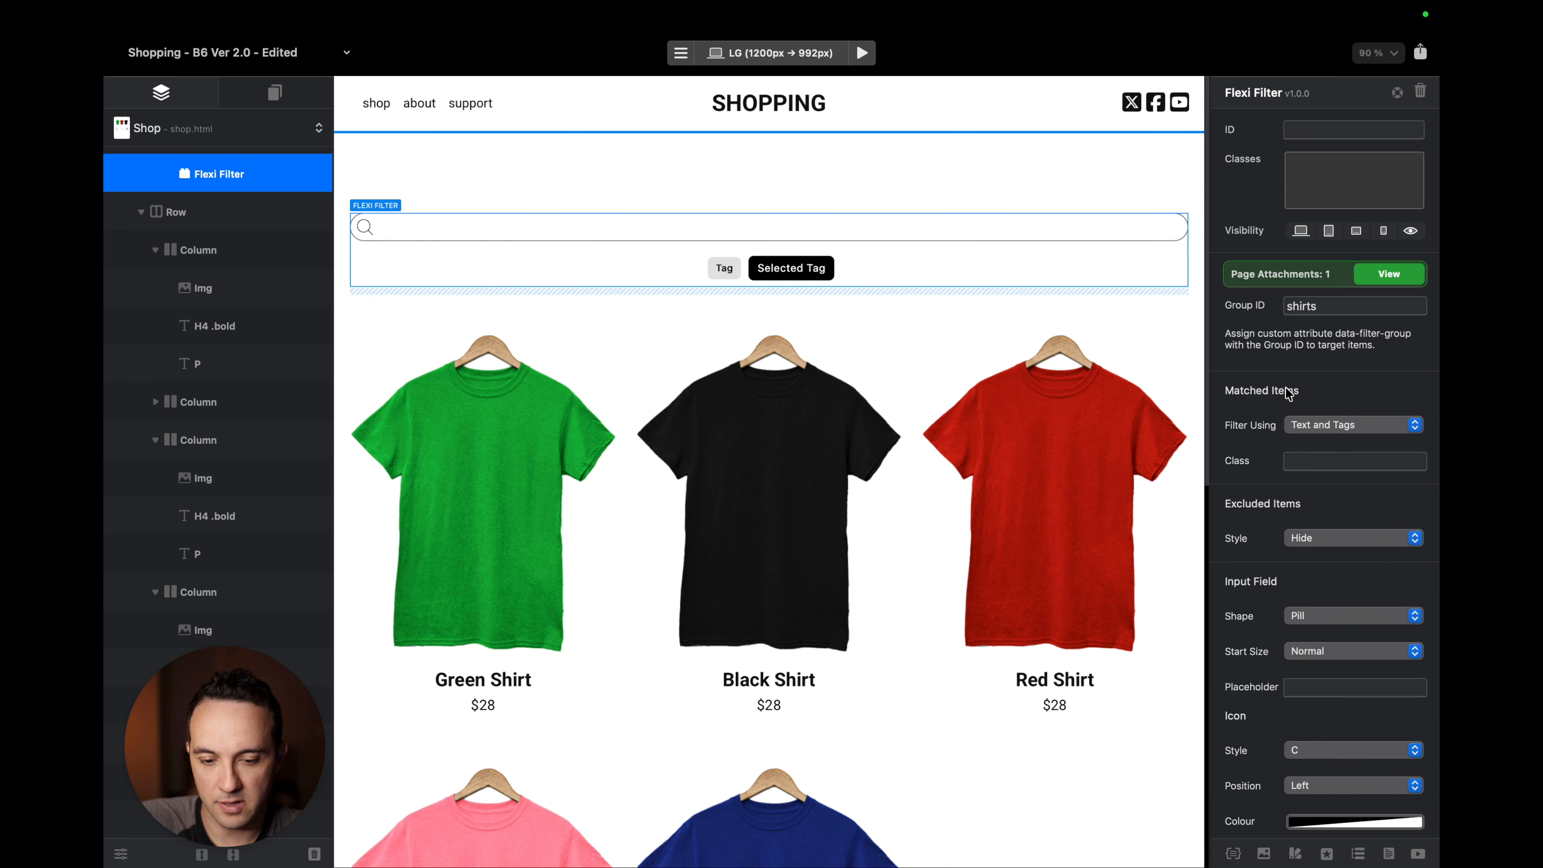
scroll(1288, 392, down, 20)
scroll(1287, 389, up, 15)
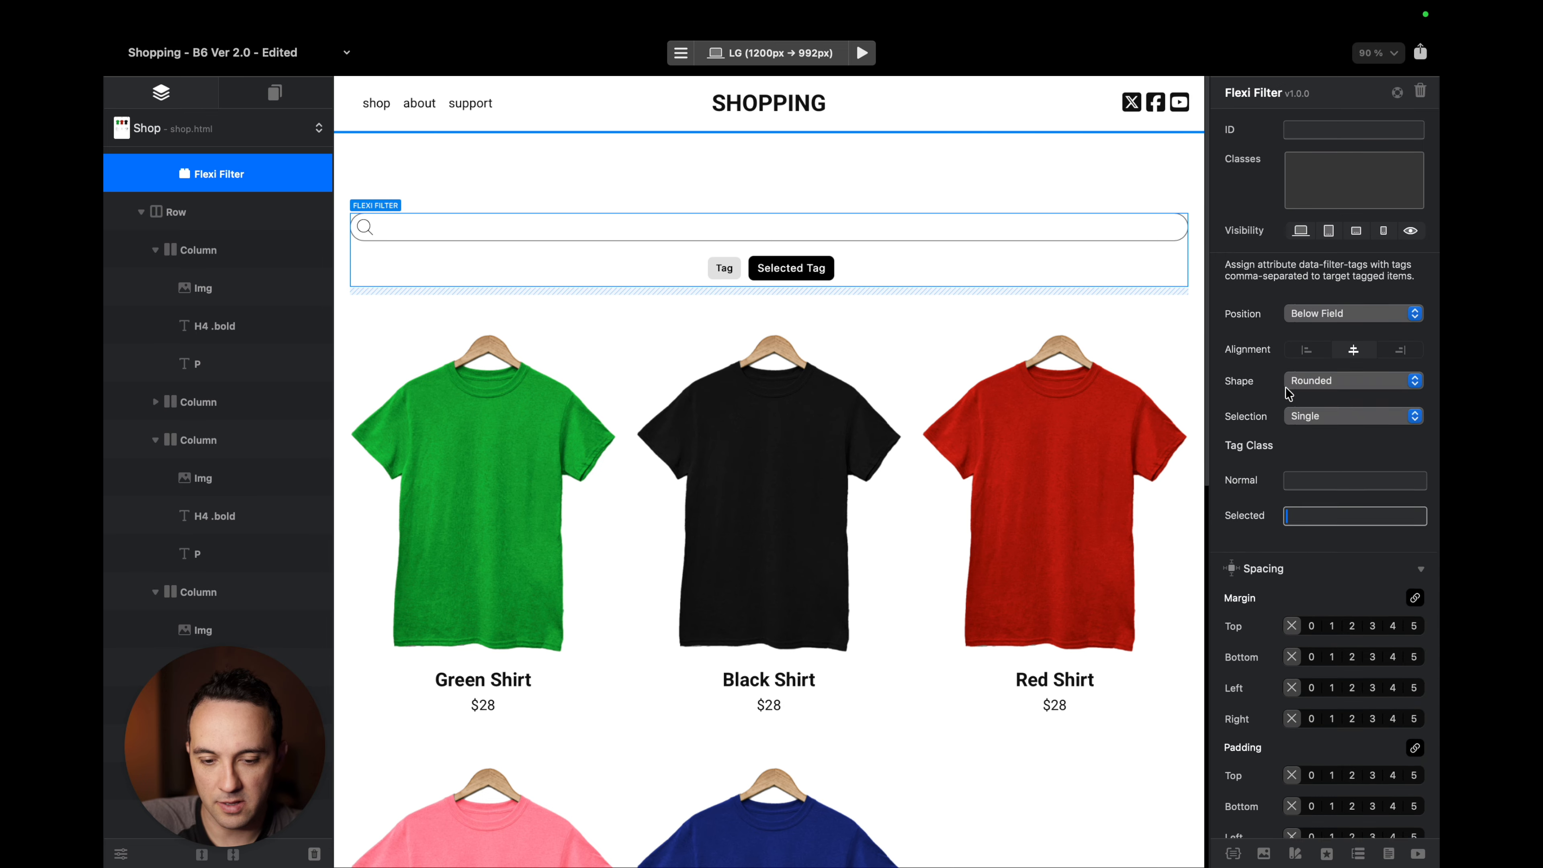
Open the browser preview, test switching between the Dark and Light tags, and return to Blocs.
key(alt+super+b)
scroll(817, 389, down, 4)
scroll(816, 394, up, 4)
click(735, 329)
click(796, 321)
click(748, 321)
click(797, 321)
key(super+Tab)
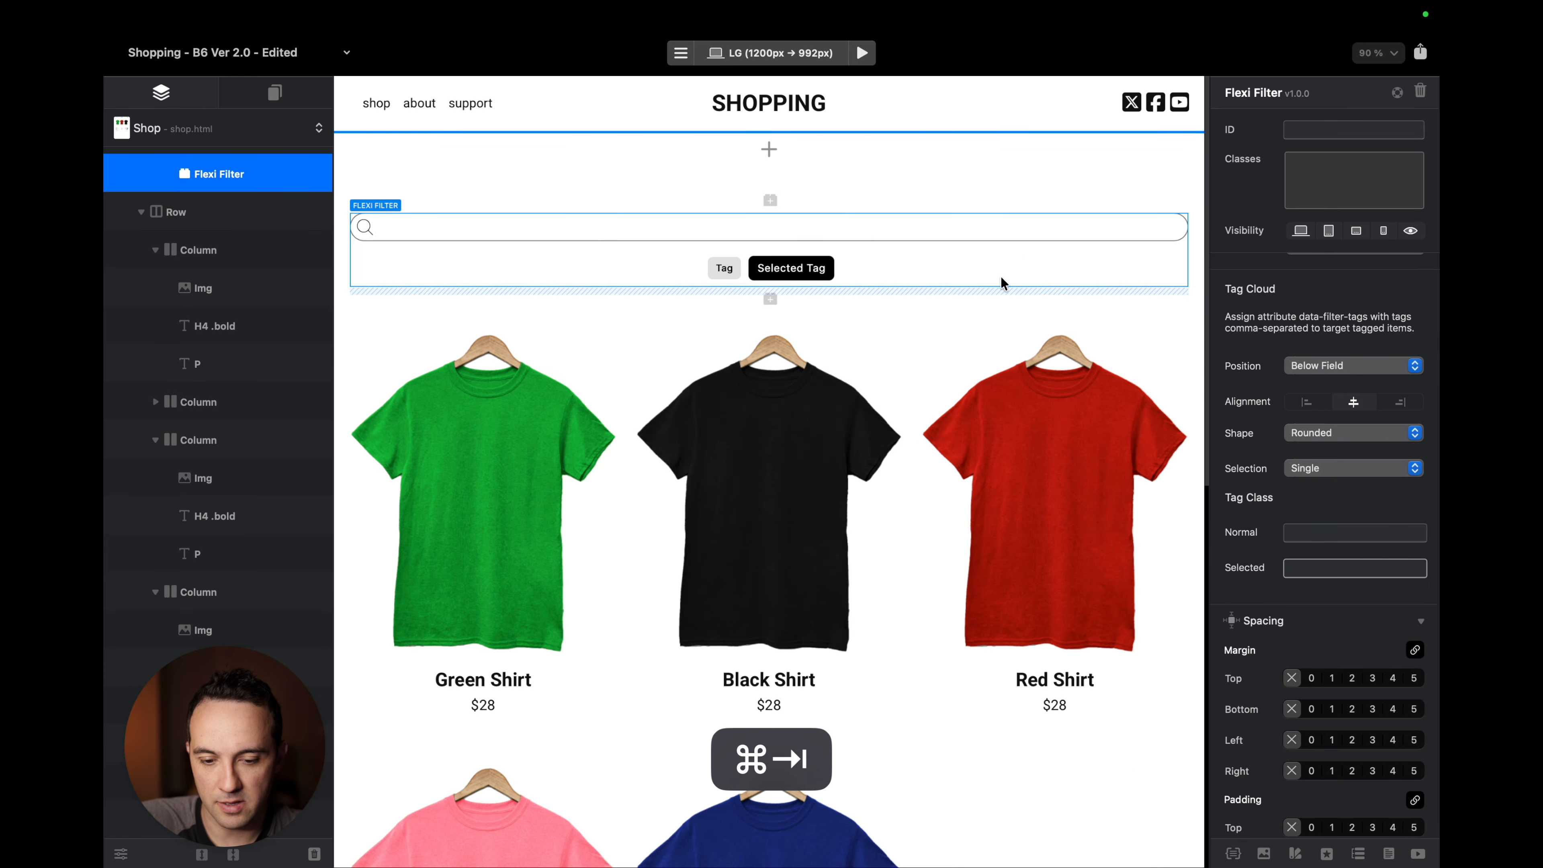
Set the tag cloud's position to After Field and the input field's start size to Compact.
scroll(1336, 425, up, 3)
click(1343, 439)
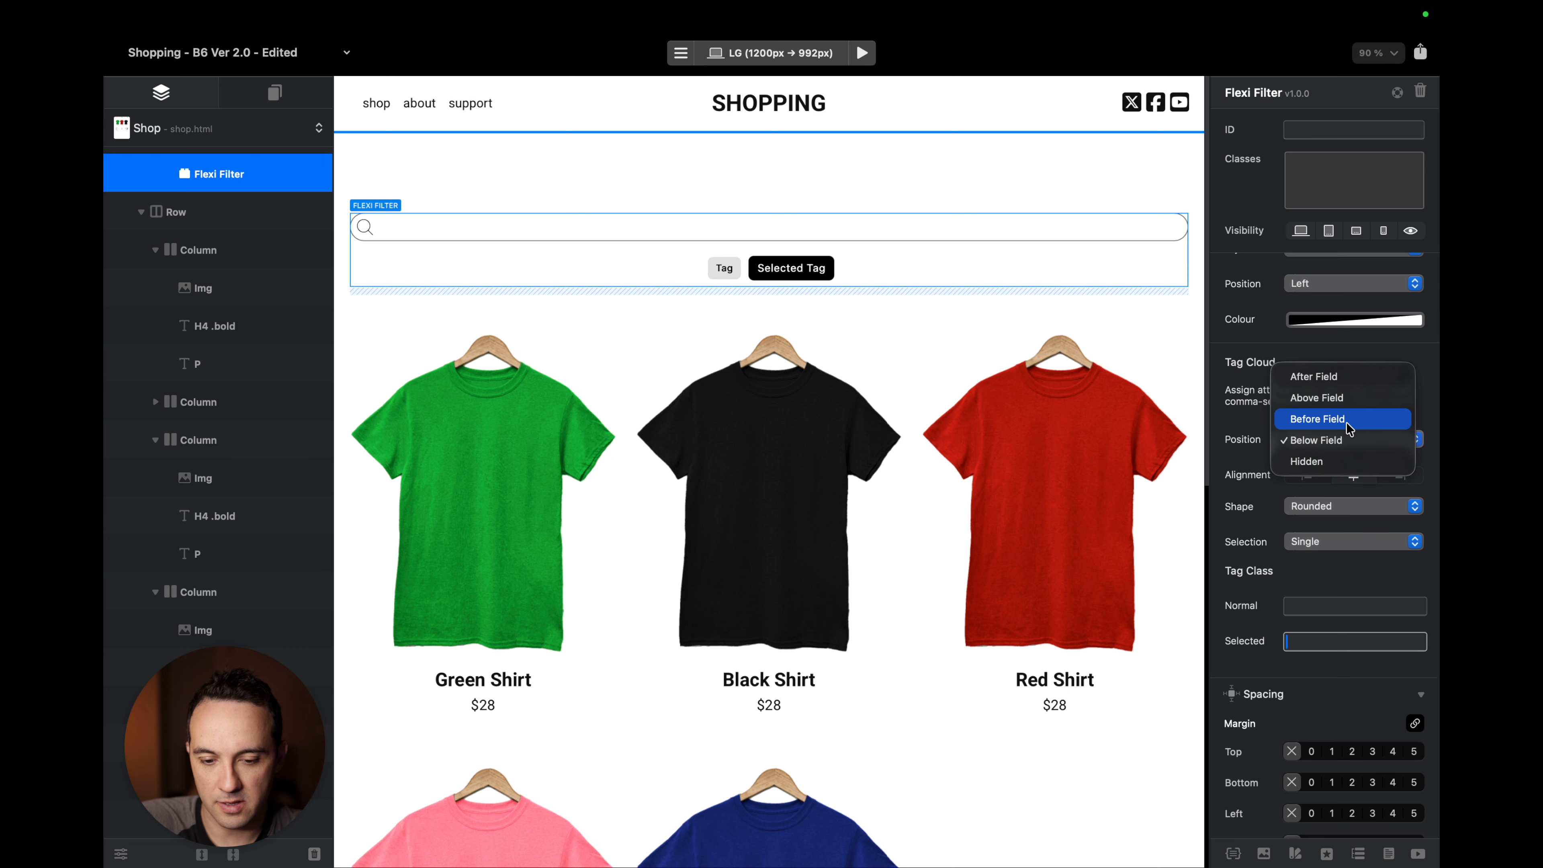
click(1342, 376)
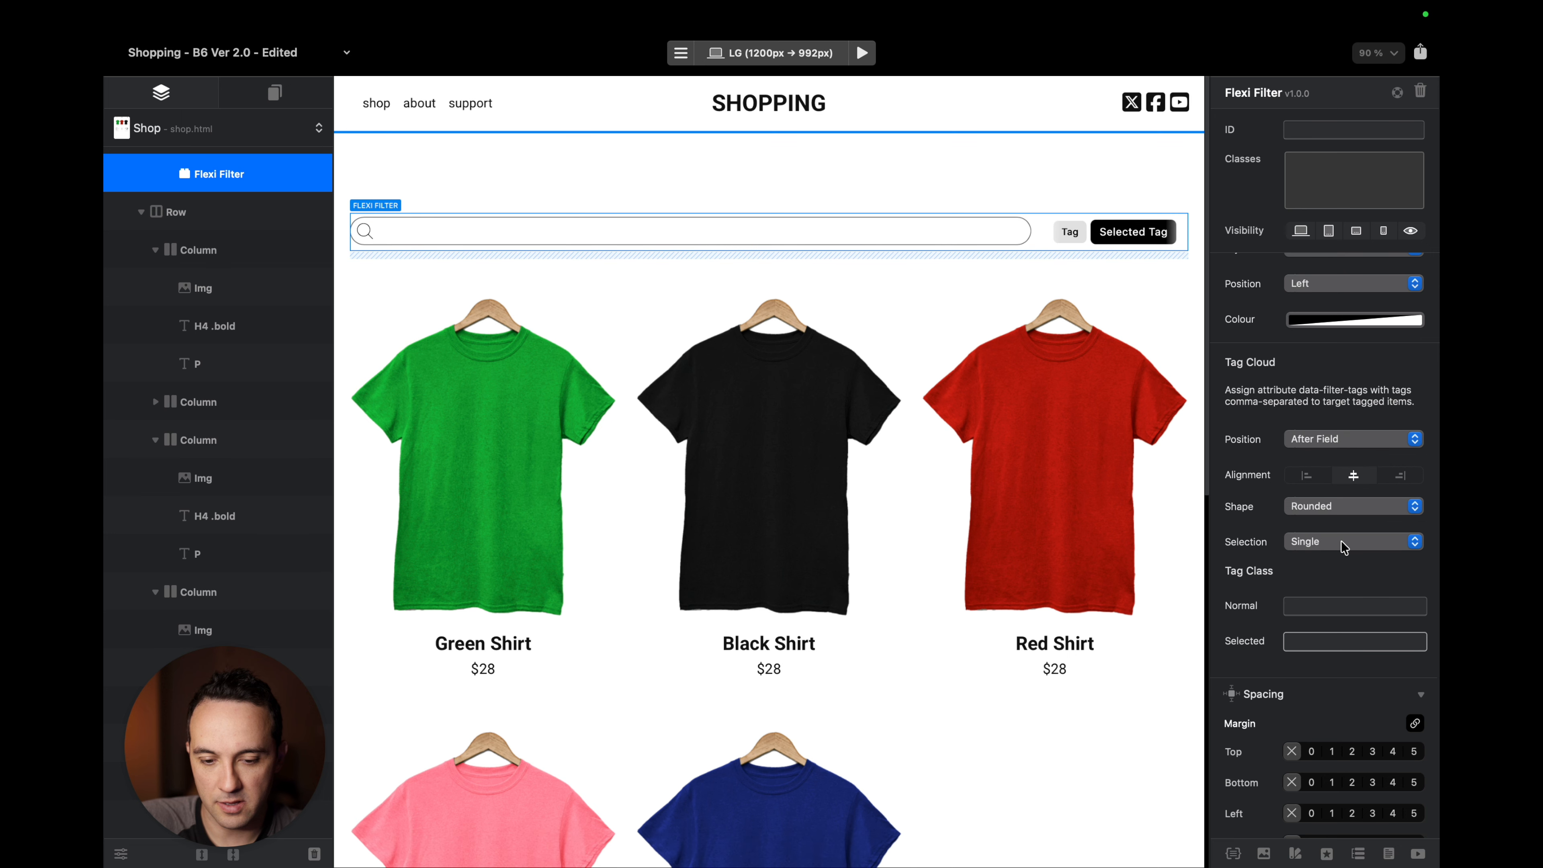
scroll(1343, 545, up, 5)
click(1324, 369)
click(1326, 390)
In the browser preview, expand the compact field, filter the shirts by "red", clear the text and return to Blocs.
key(alt+super+b)
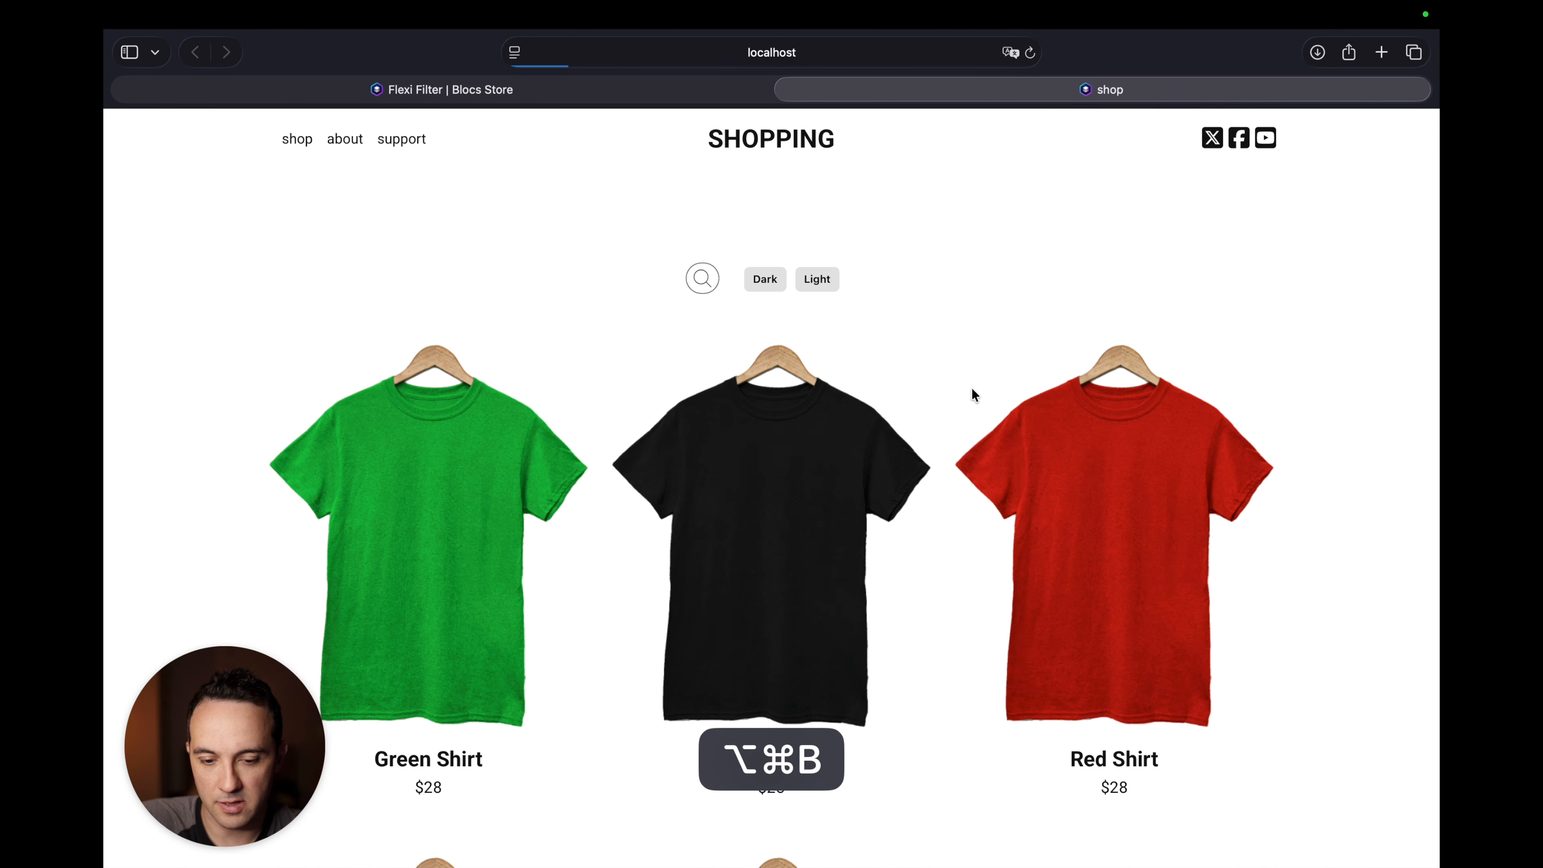
click(702, 279)
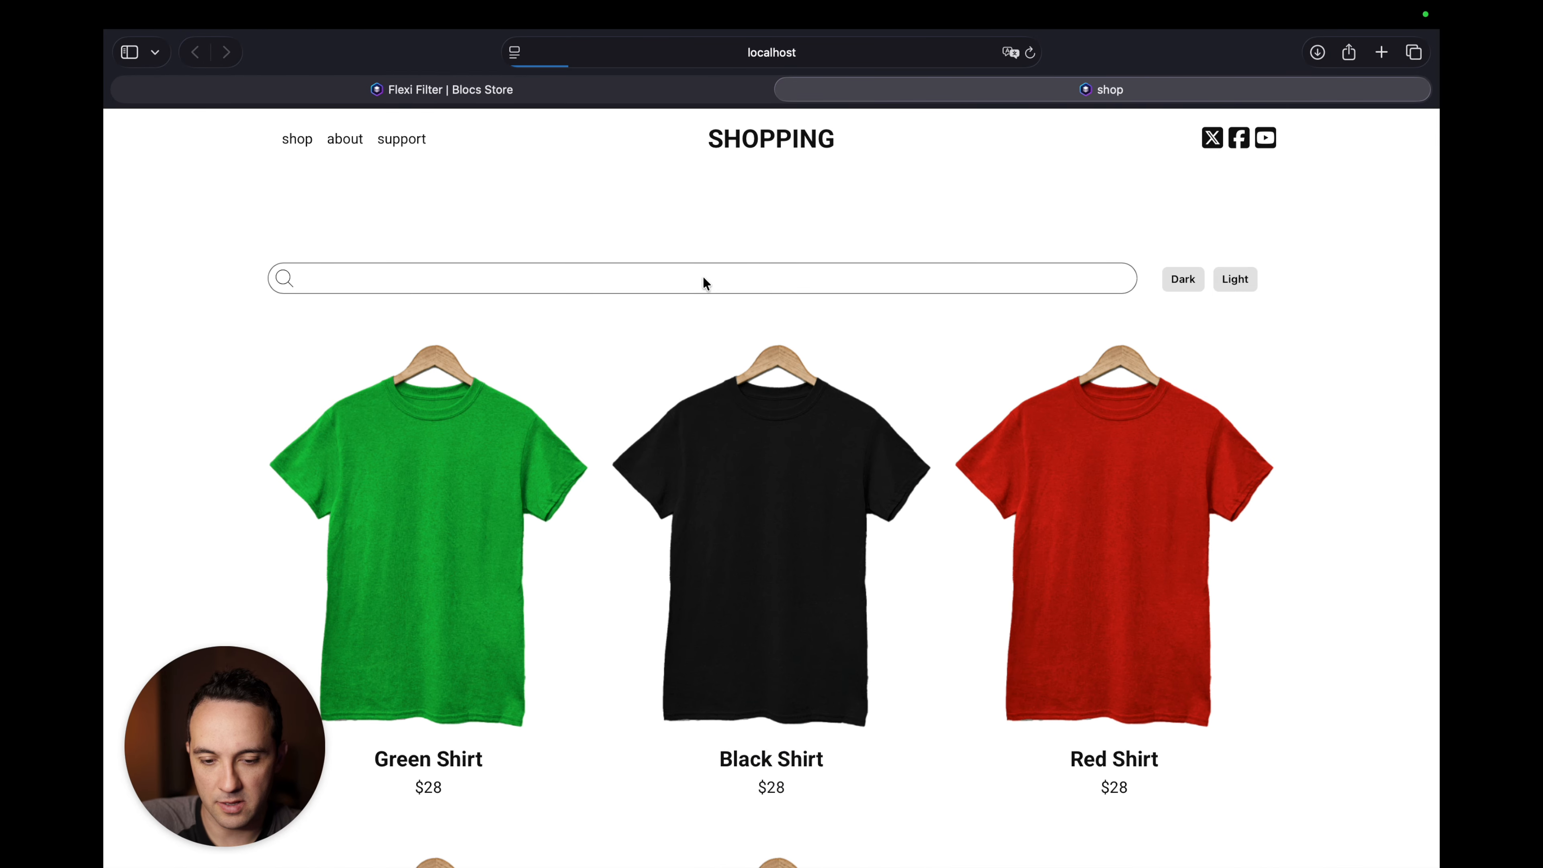
text(red)
key(Return)
key(super+a)
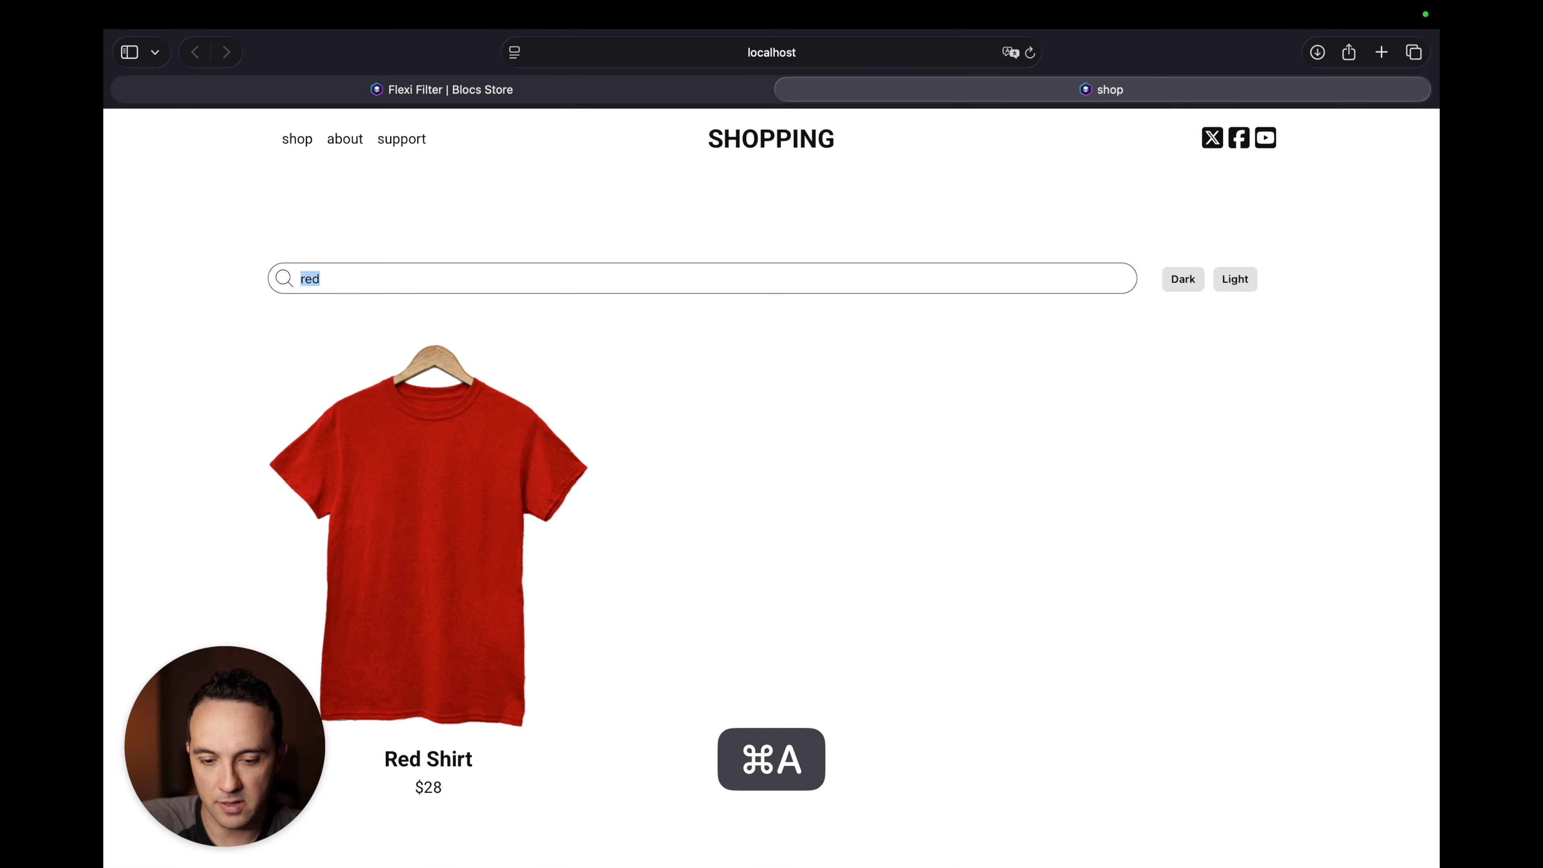
key(BackSpace)
key(super+Tab)
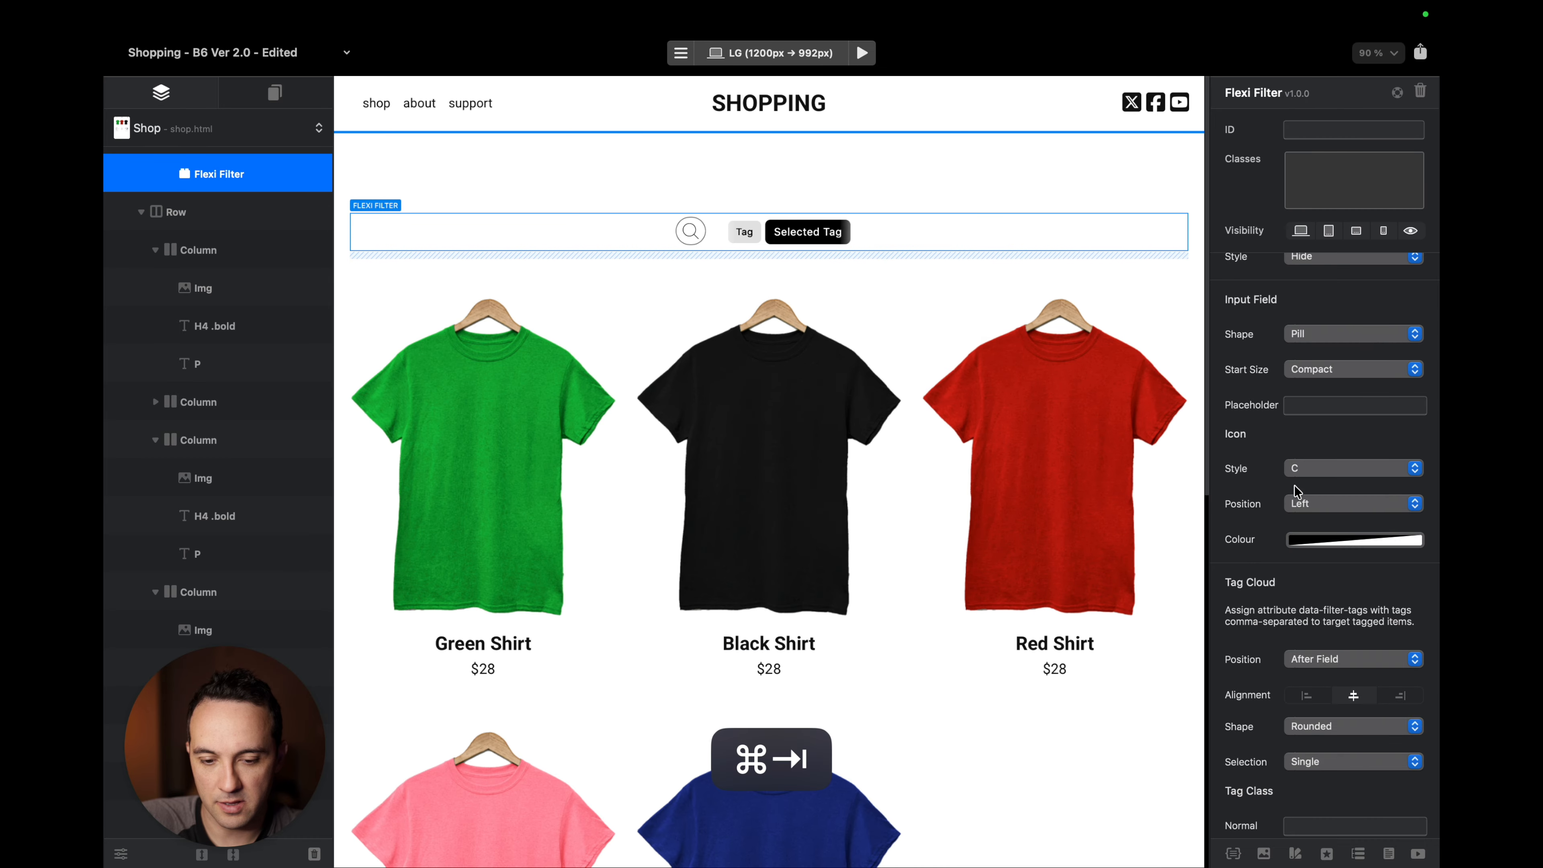
Try the tag cloud's alignment options and leave it left-aligned.
scroll(1291, 490, down, 5)
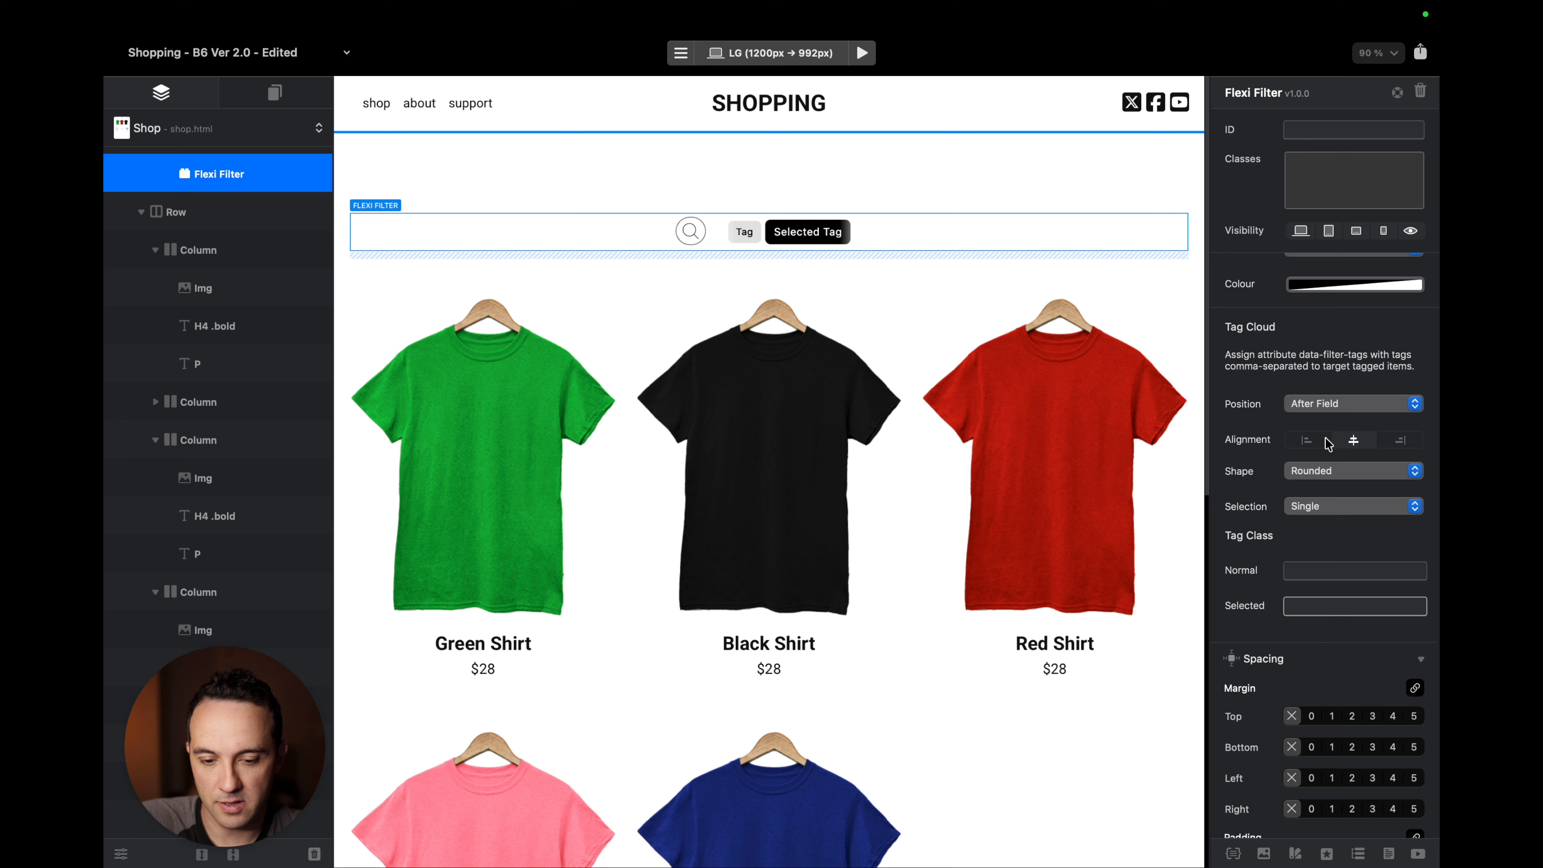
scroll(1320, 485, down, 2)
scroll(1320, 485, up, 2)
click(1306, 459)
click(1350, 460)
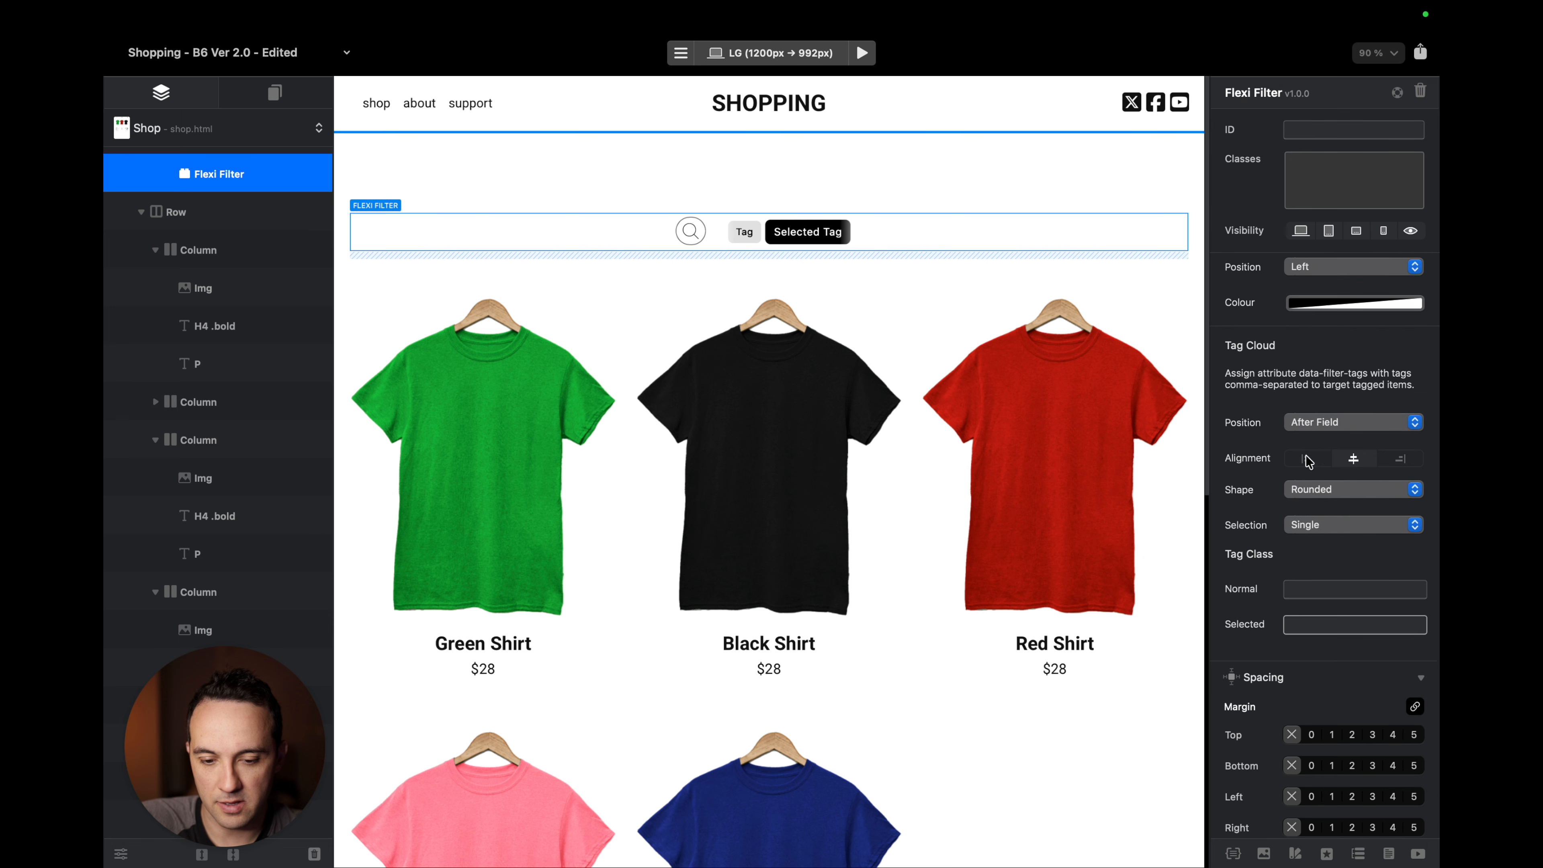
click(1401, 460)
click(1359, 461)
click(1300, 459)
Set the input field icon's position to Right and check the expanded field in the browser preview.
scroll(1397, 510, up, 5)
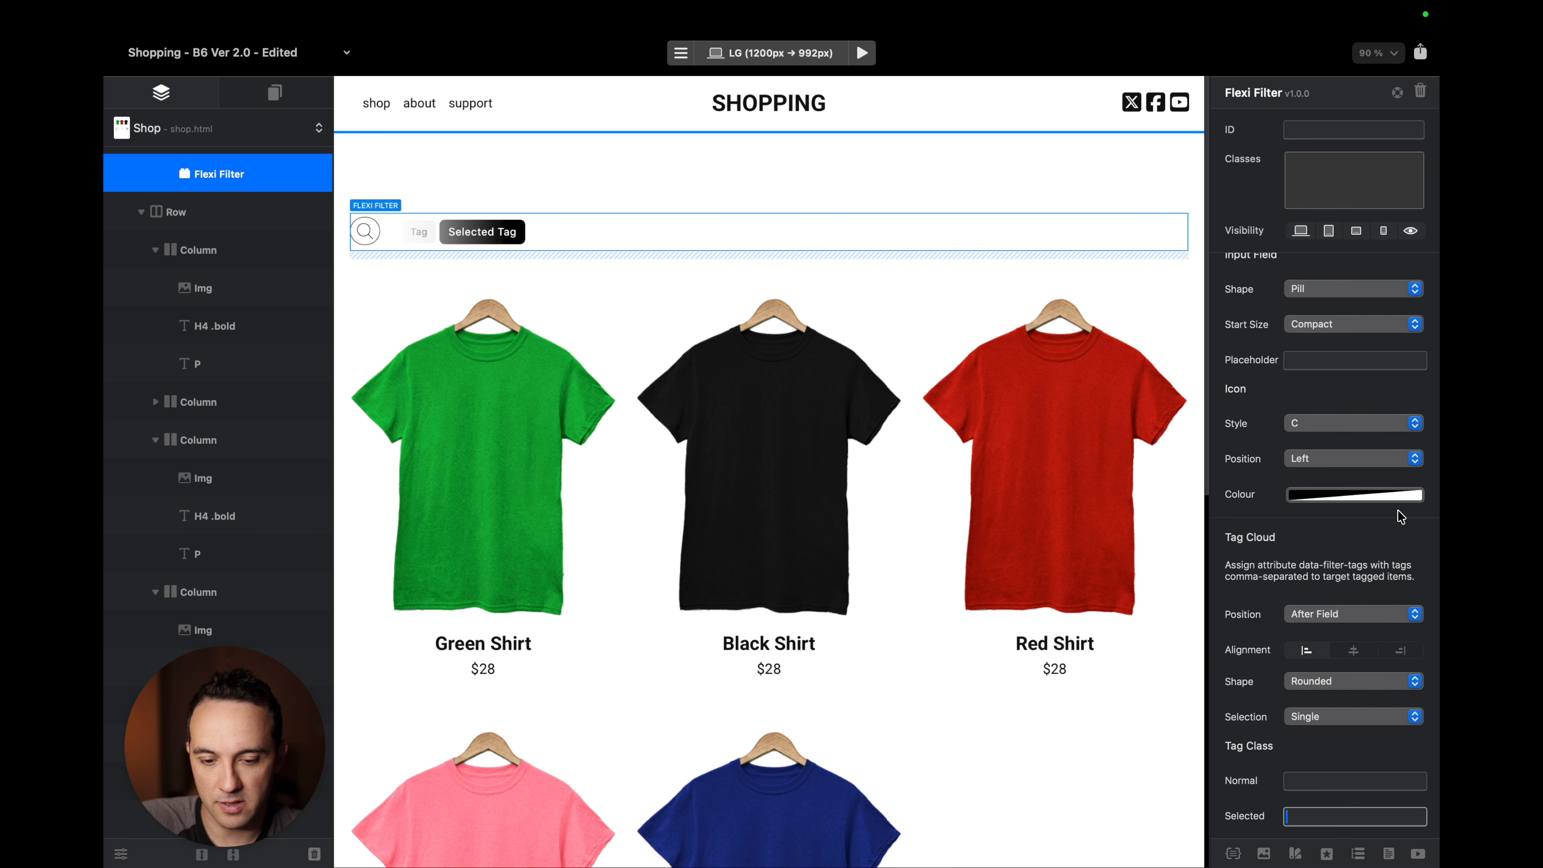
click(1395, 506)
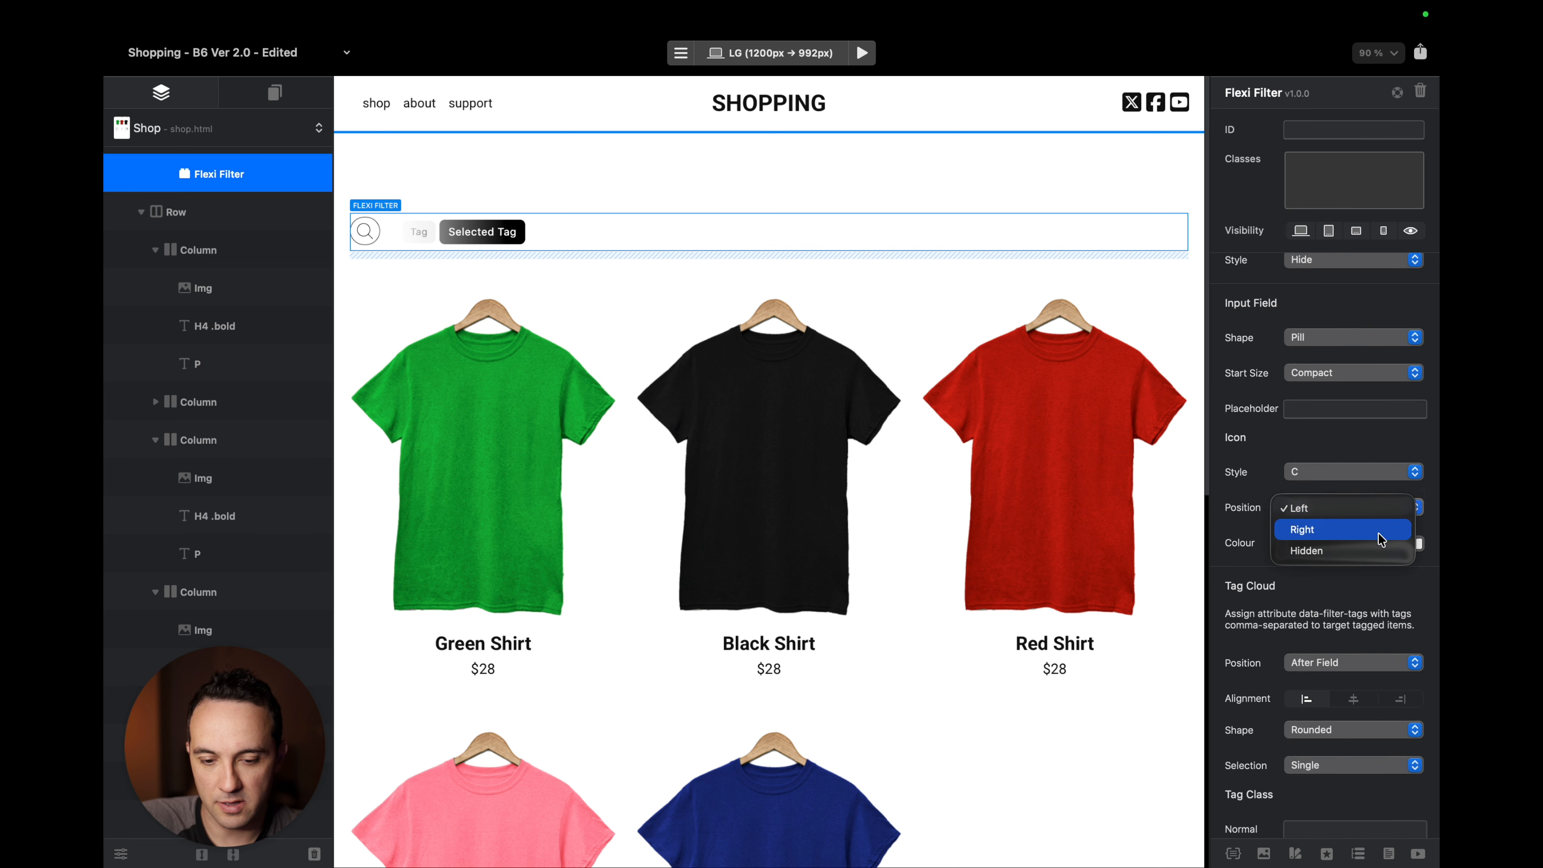
click(1238, 490)
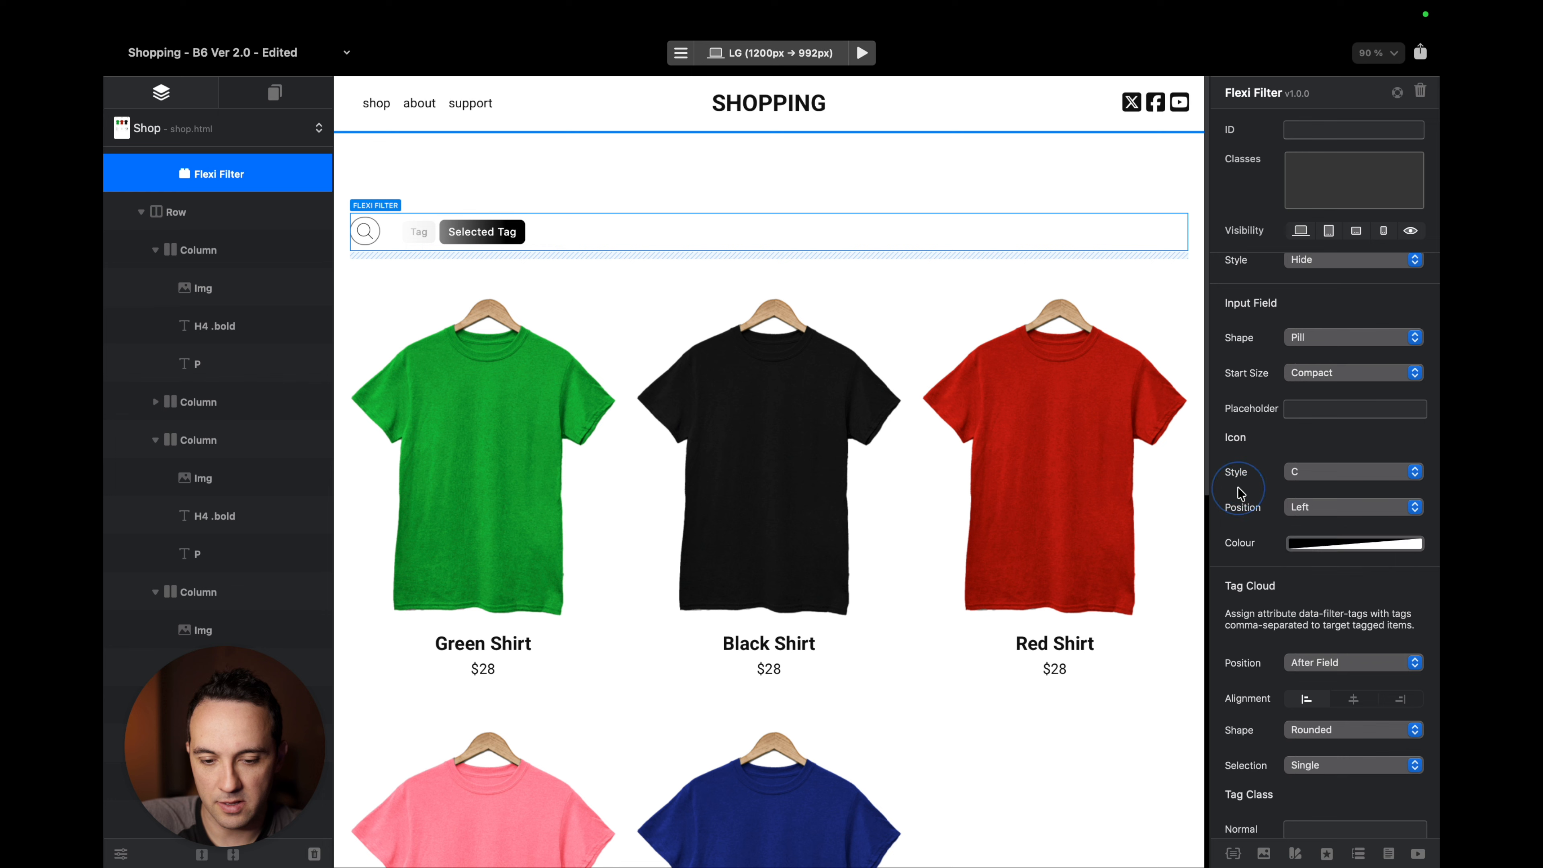
click(1369, 509)
click(1363, 525)
key(alt+super+b)
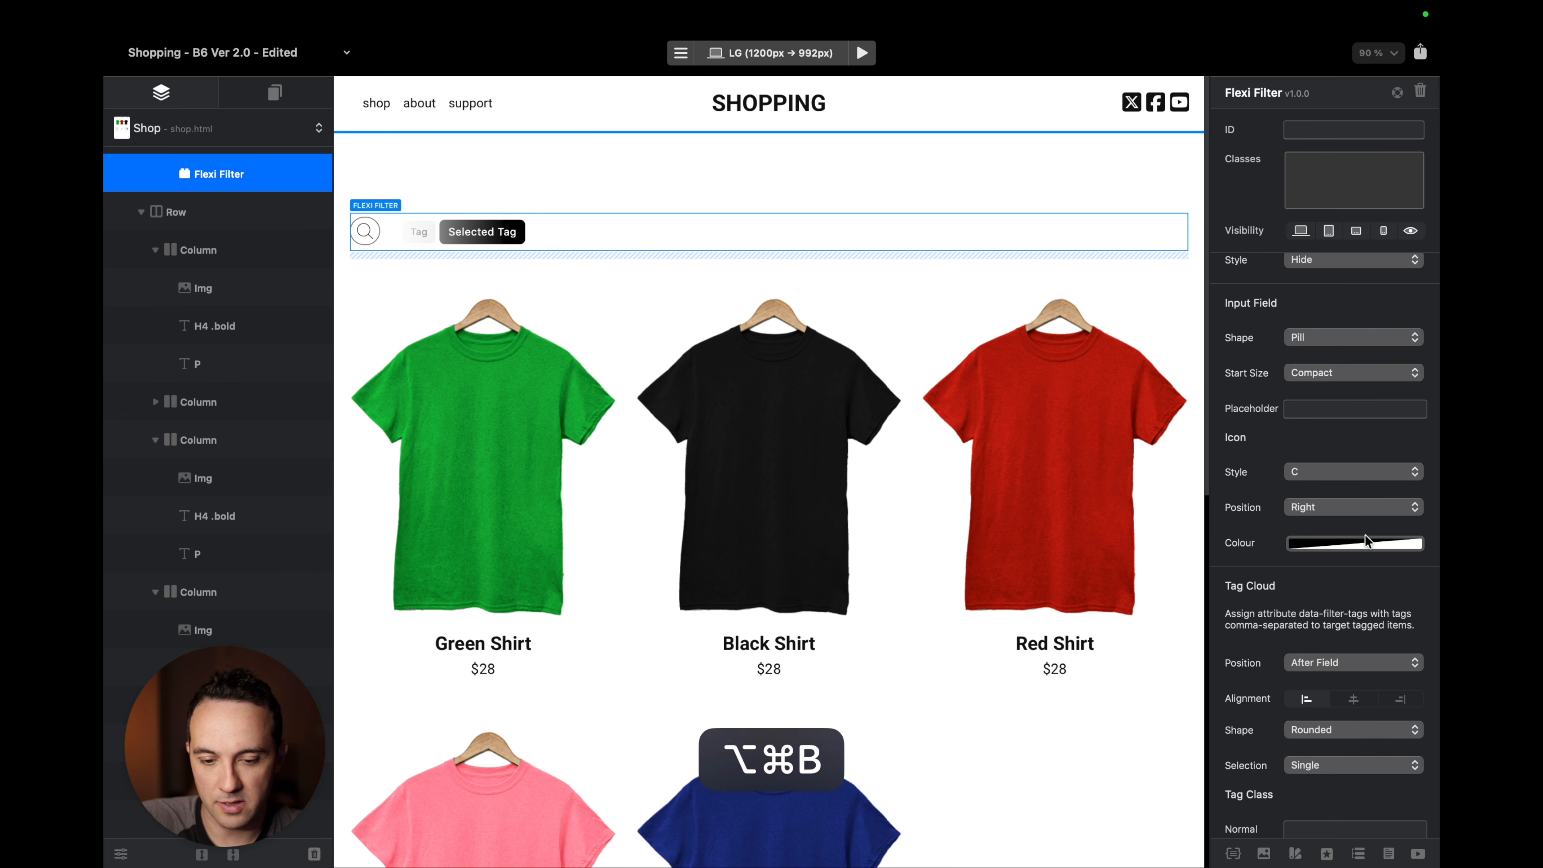
click(288, 279)
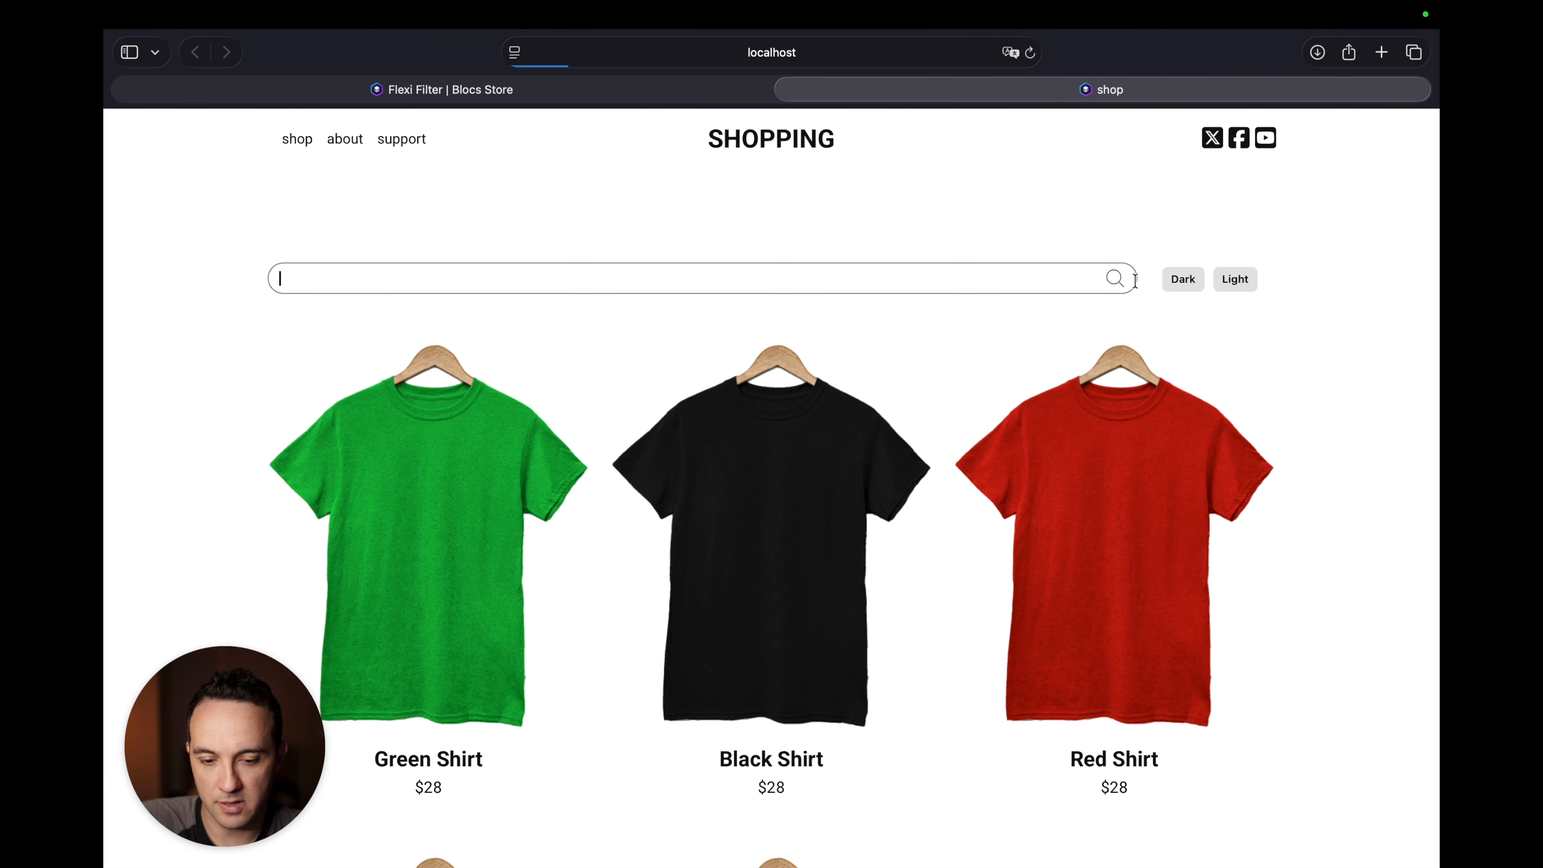
key(super+Tab)
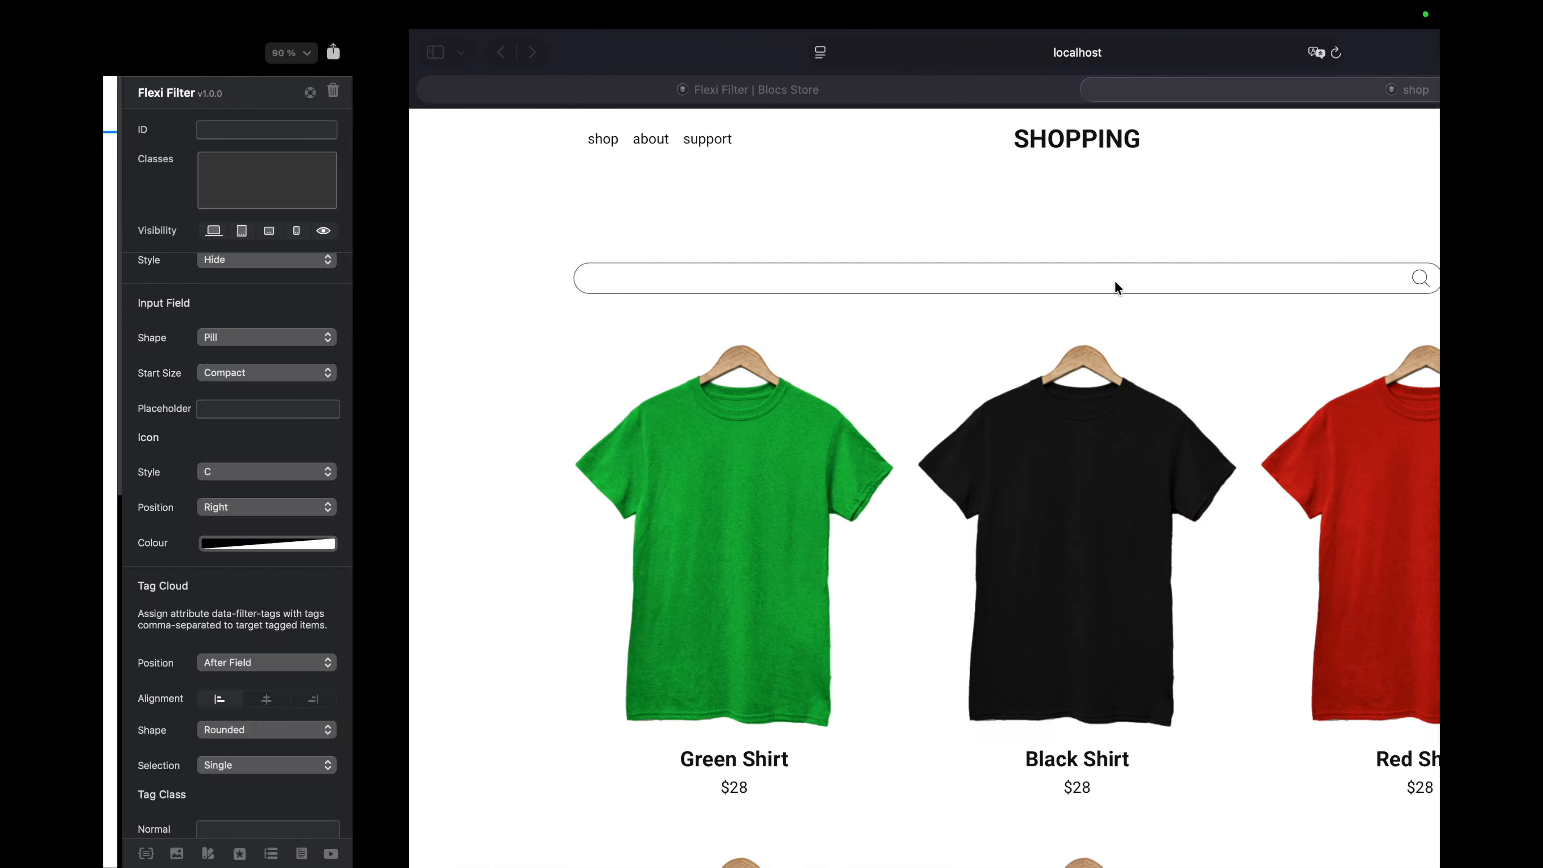
Set the input field icon's position to Hidden and check the expanded field in the browser preview.
click(1348, 507)
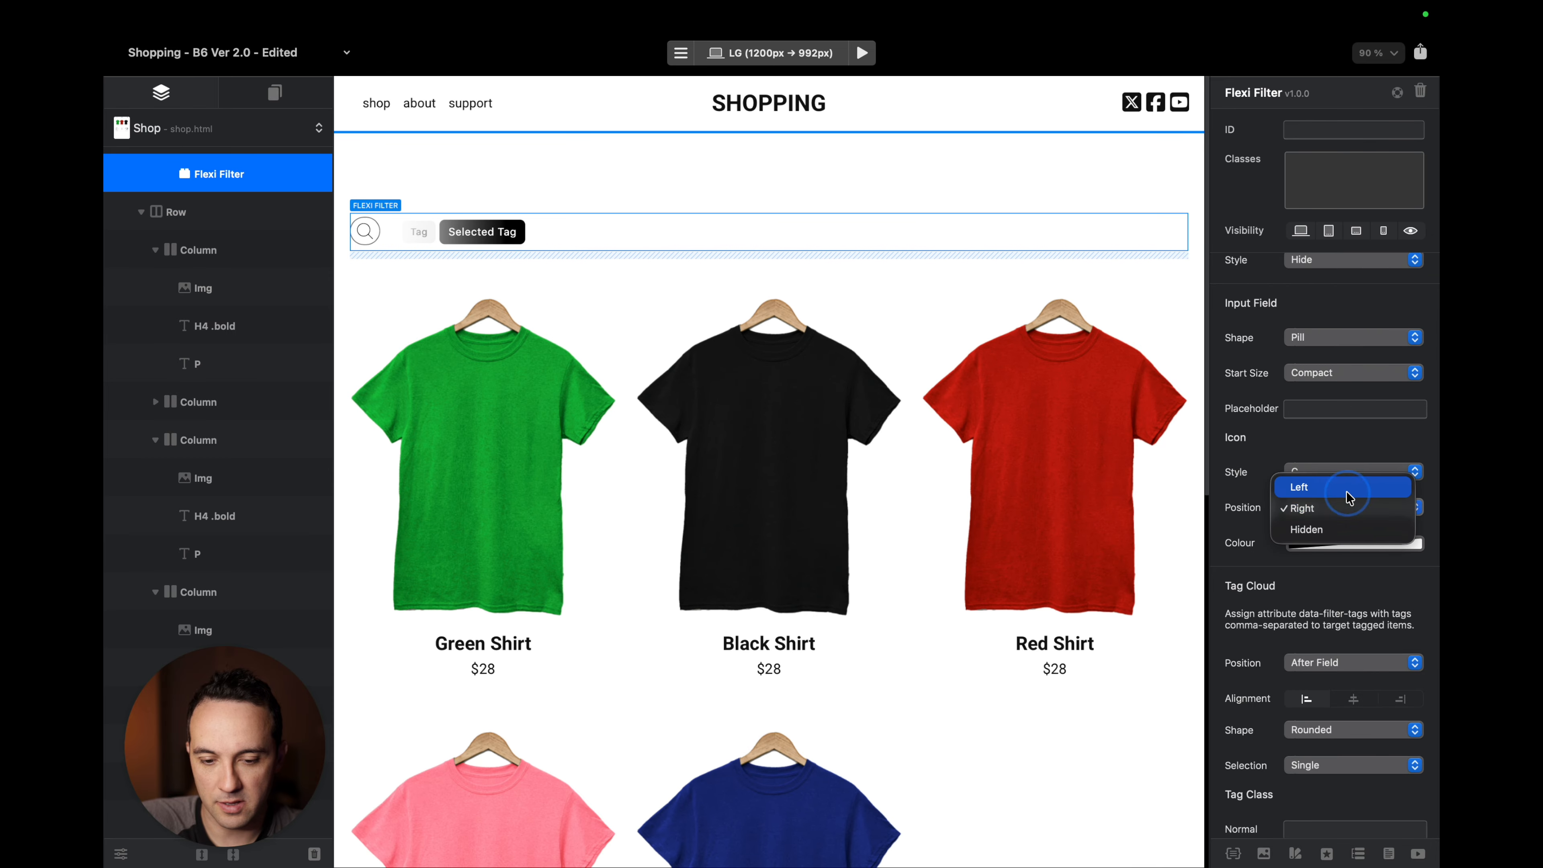
click(1344, 527)
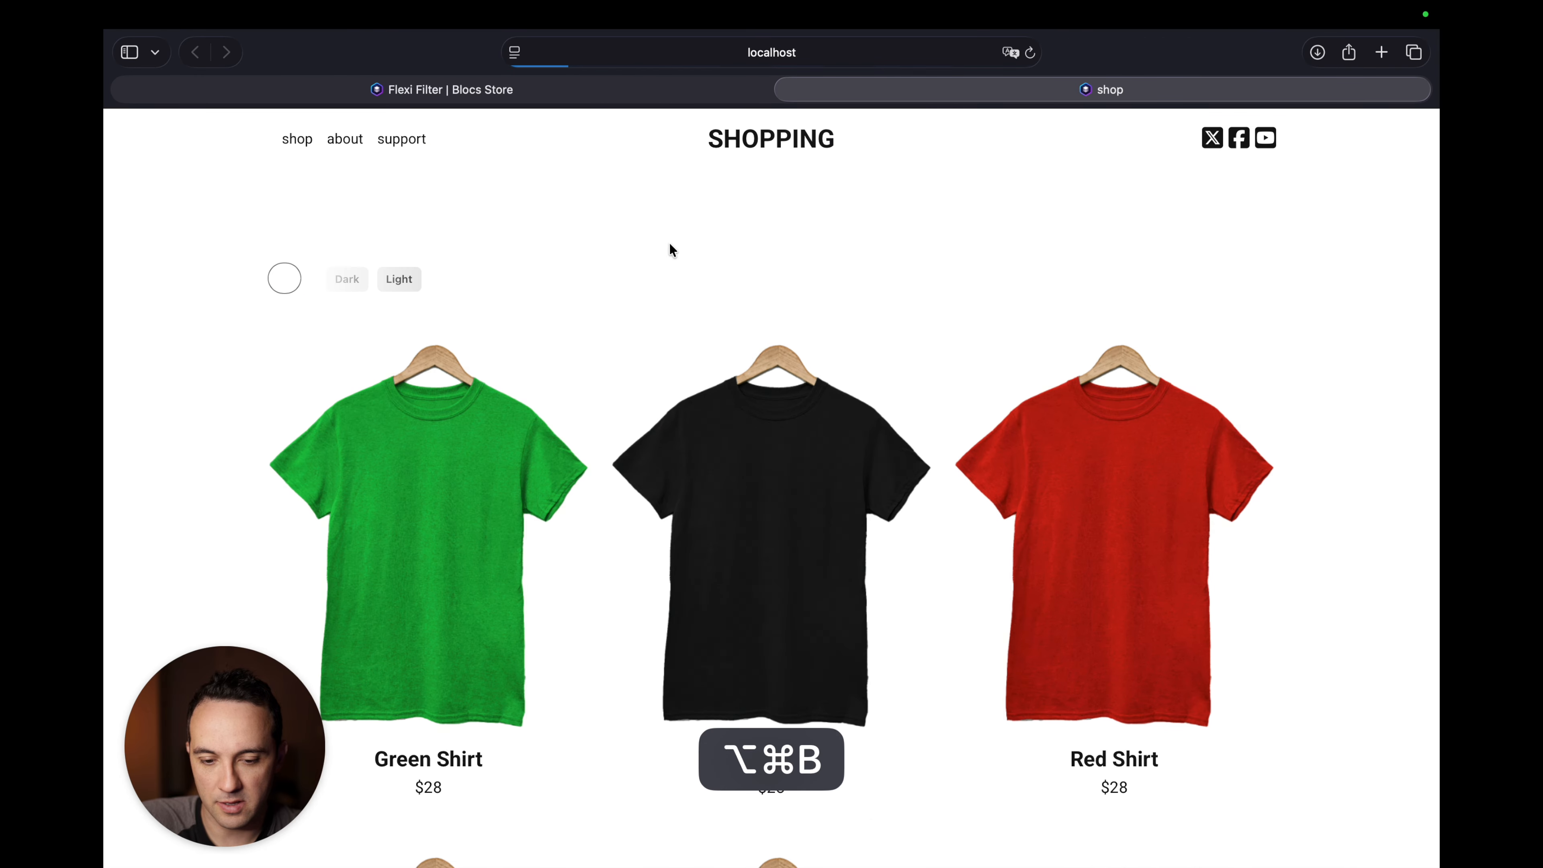
click(283, 280)
key(super+Tab)
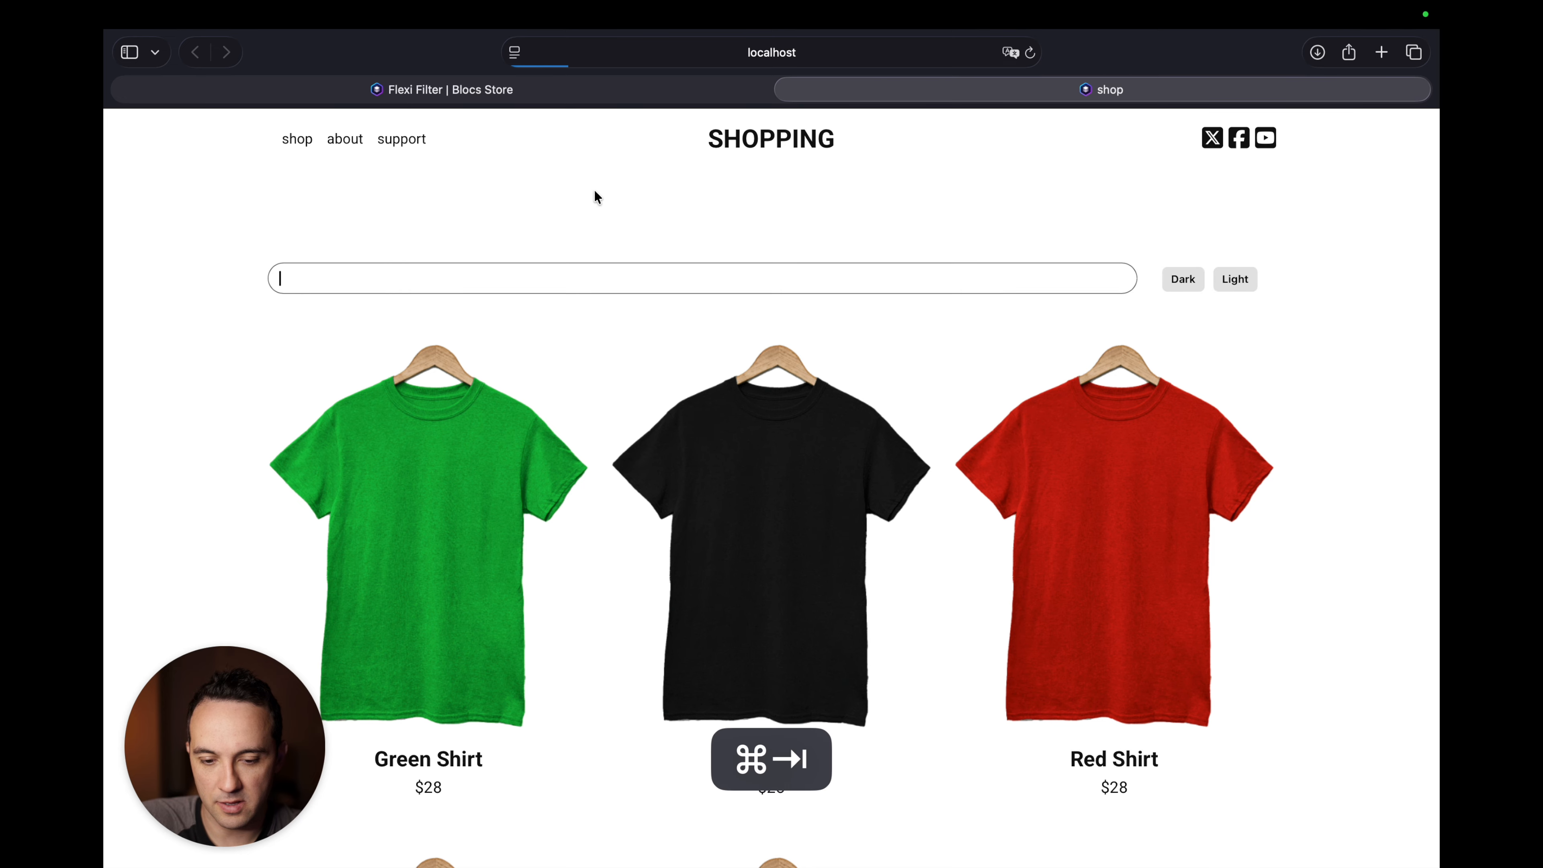
Set the input field icon's position to Left, try several icon styles and choose style F.
click(1338, 498)
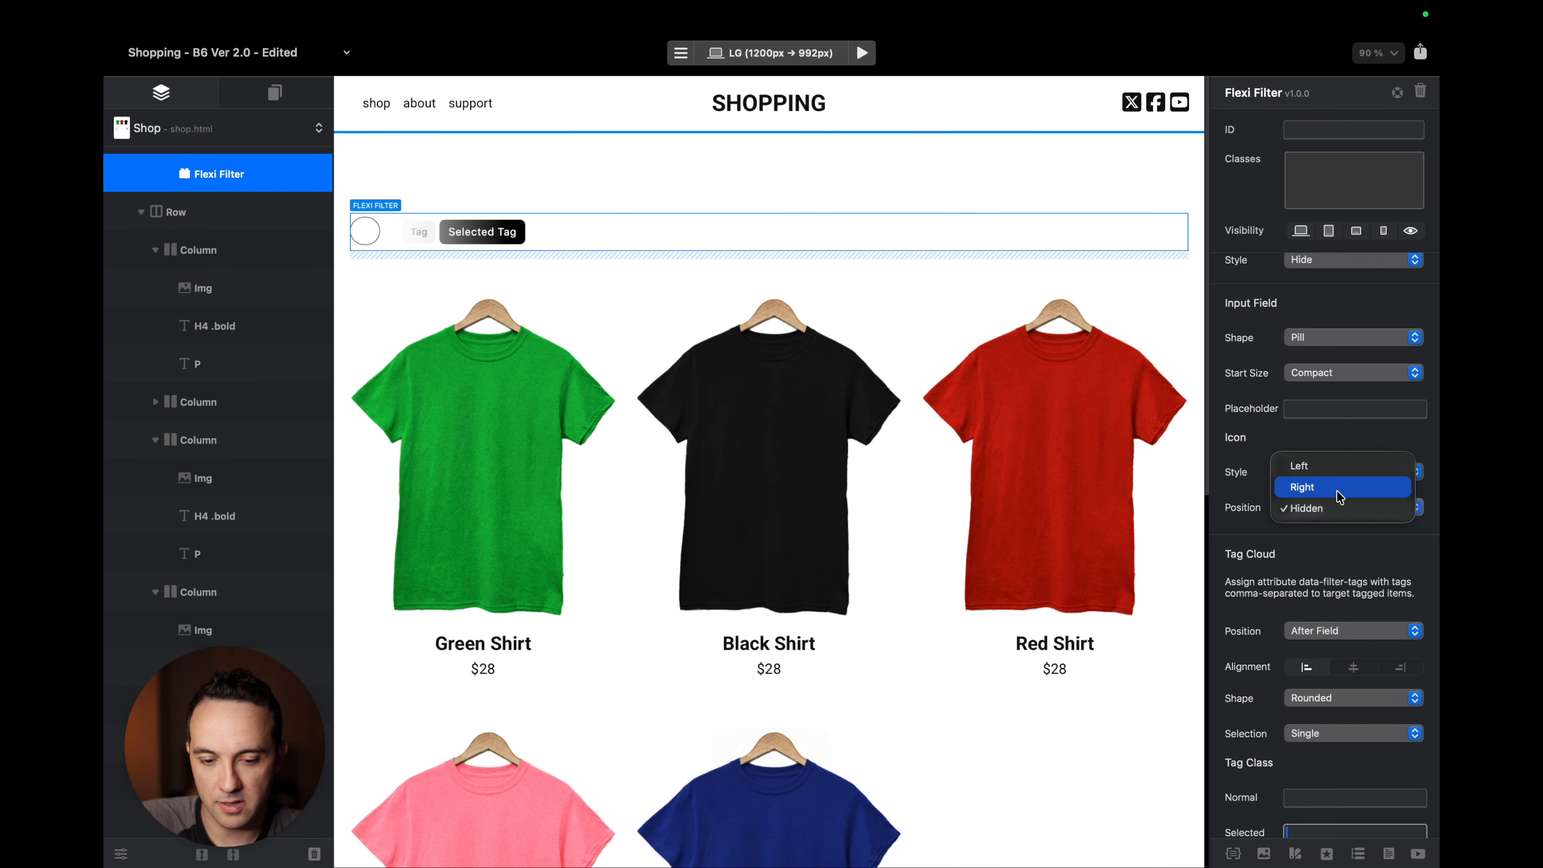
click(1337, 465)
click(1329, 470)
click(1329, 466)
click(1322, 473)
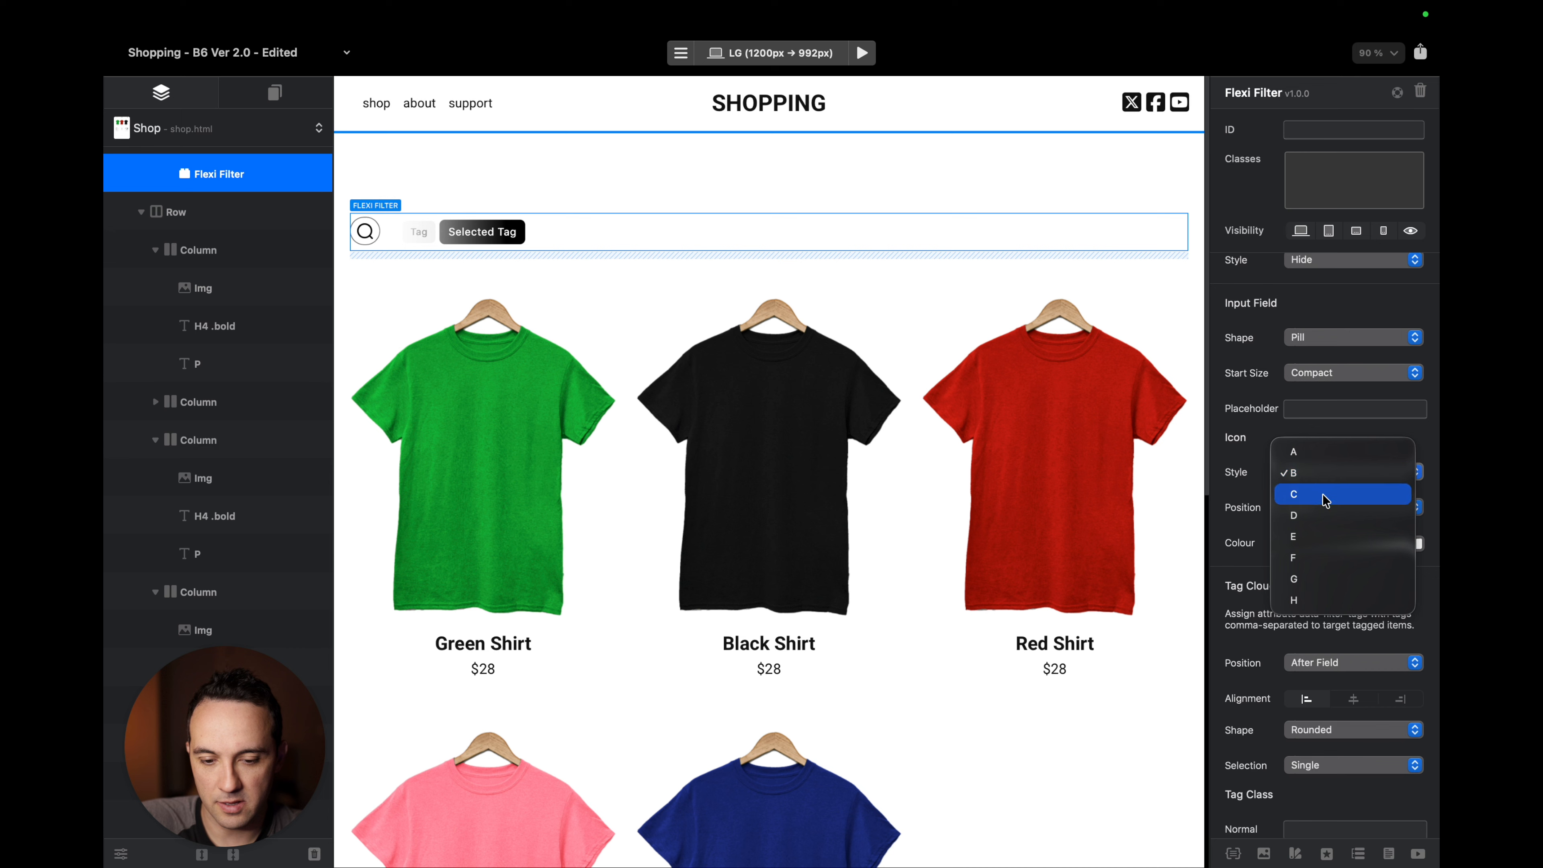
click(1319, 535)
click(1326, 515)
click(1328, 513)
click(1323, 475)
click(1343, 491)
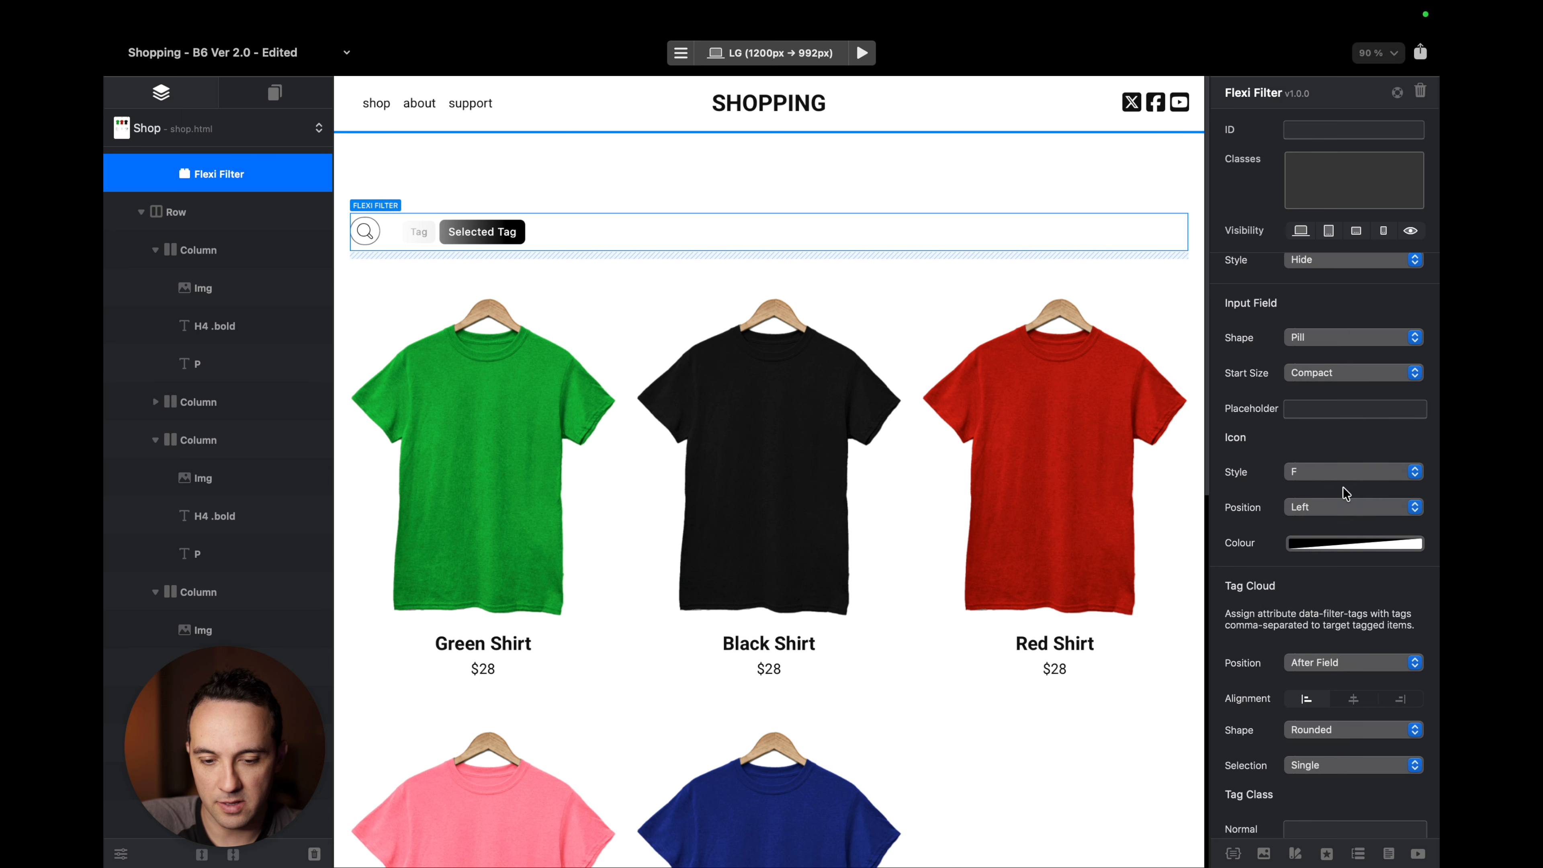
Set the input field's start size to Normal and check the full-width field beside the tags in the browser preview.
click(1330, 373)
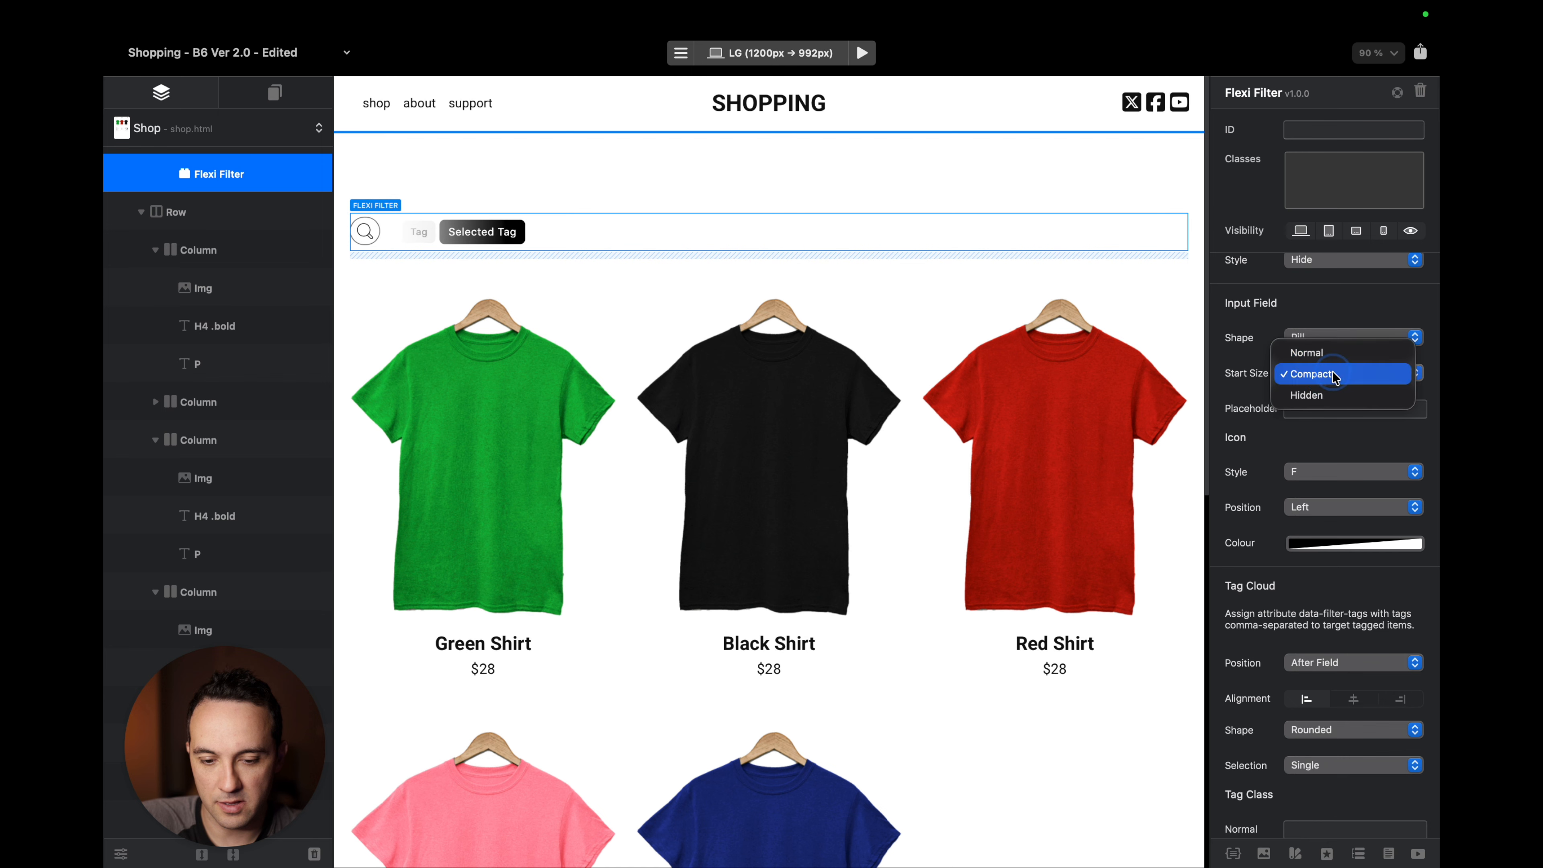
click(1332, 356)
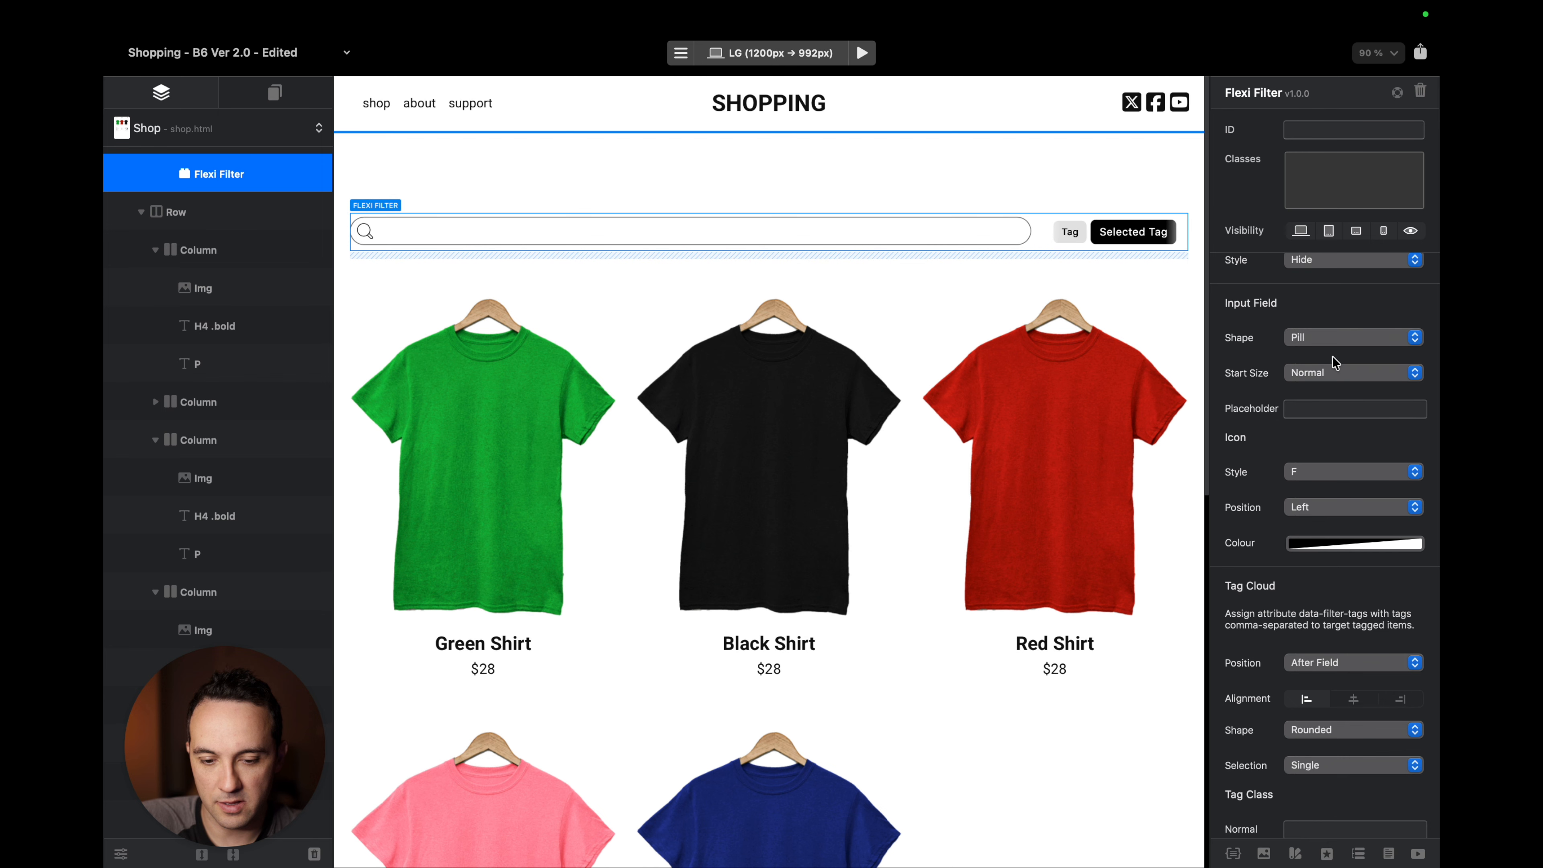
click(1339, 372)
click(1339, 372)
scroll(1331, 389, up, 6)
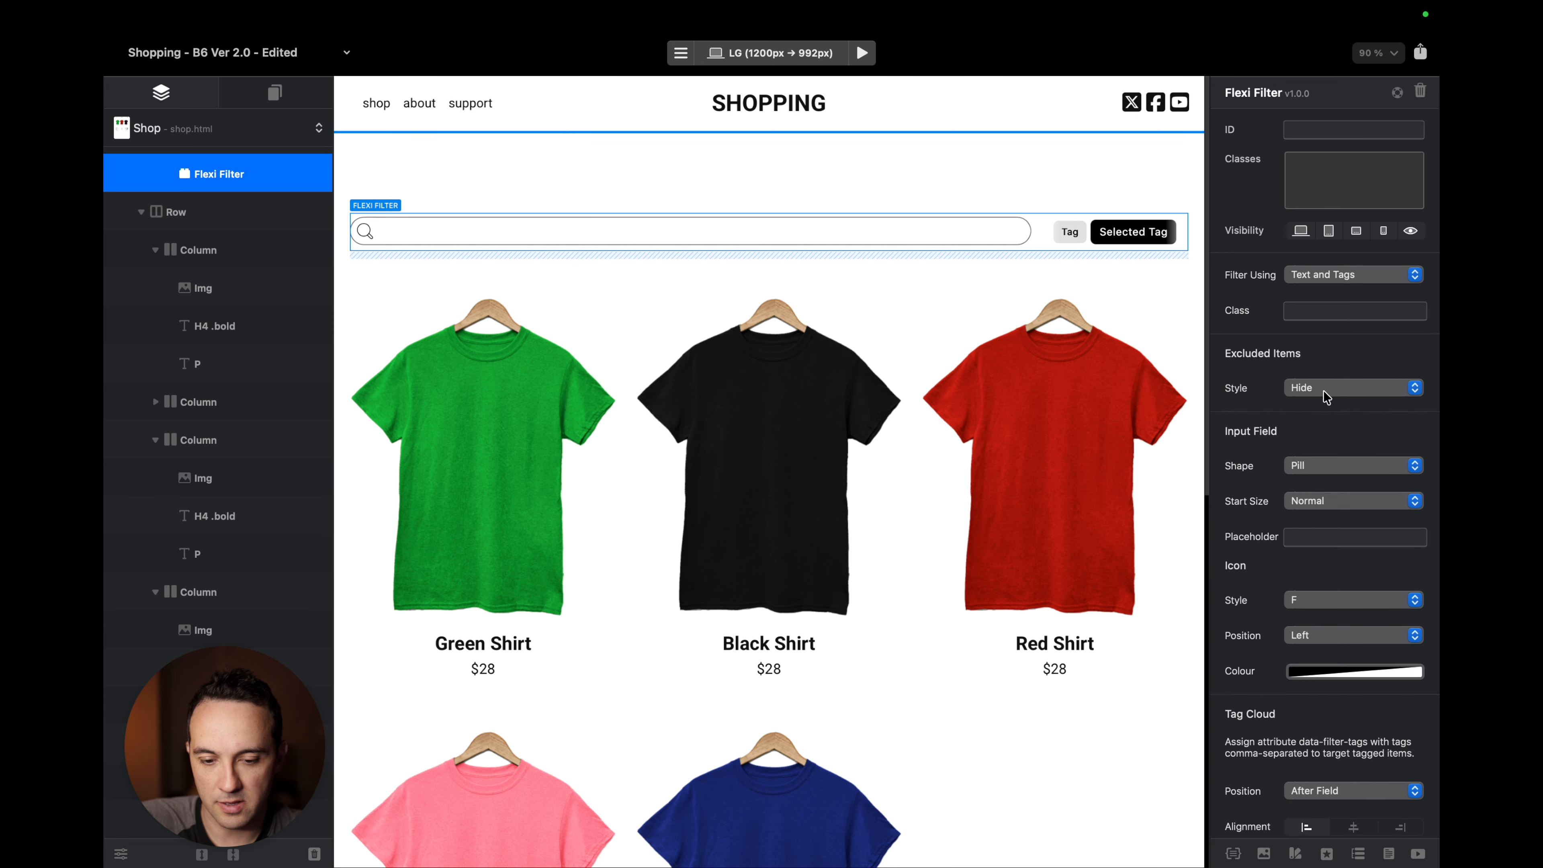
key(alt+super+b)
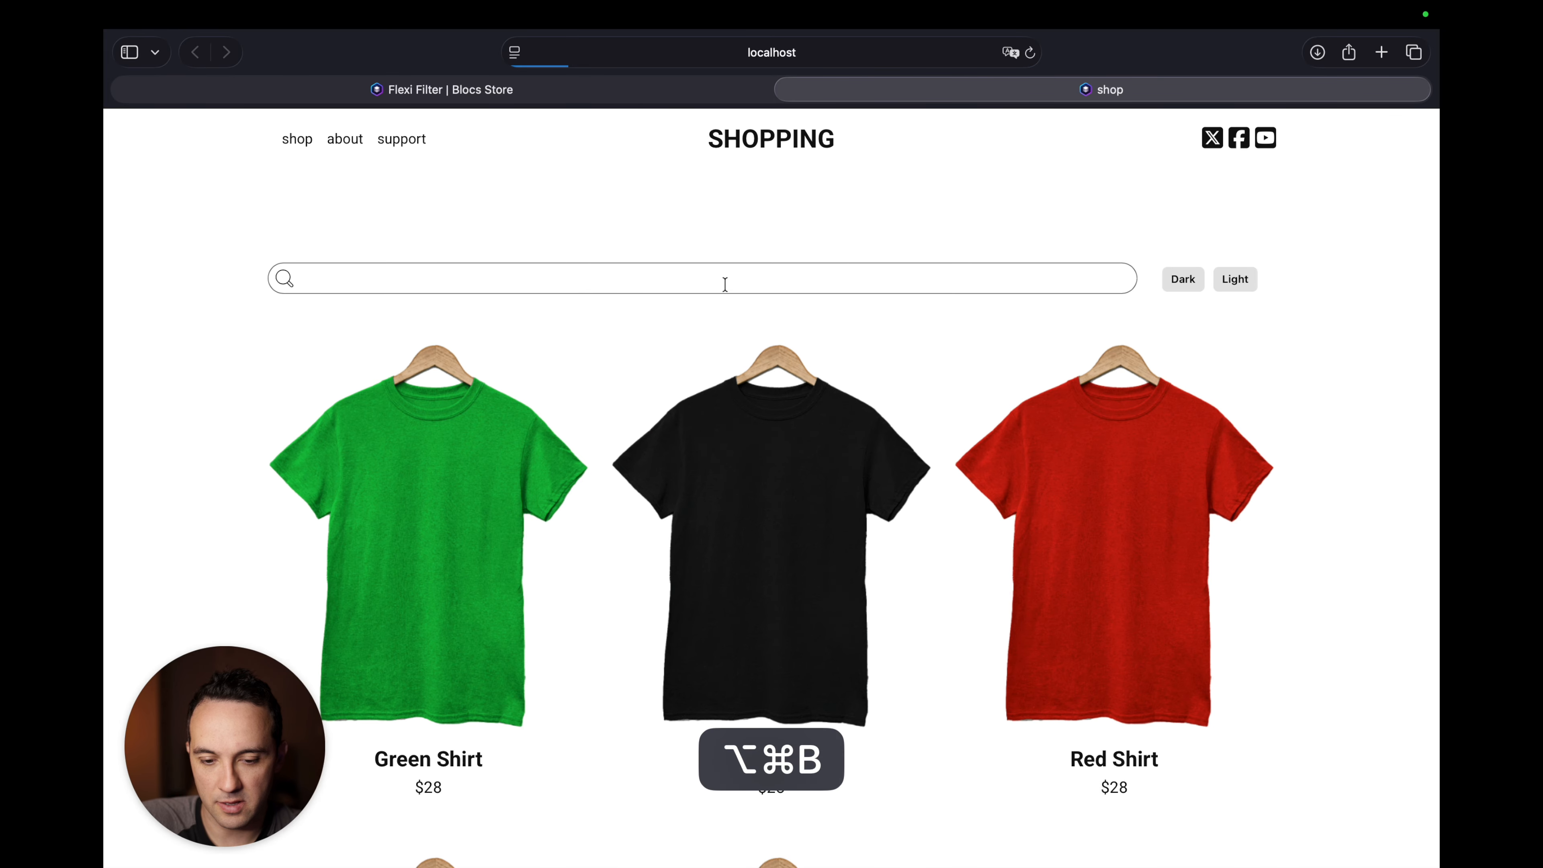
click(724, 283)
key(super+Tab)
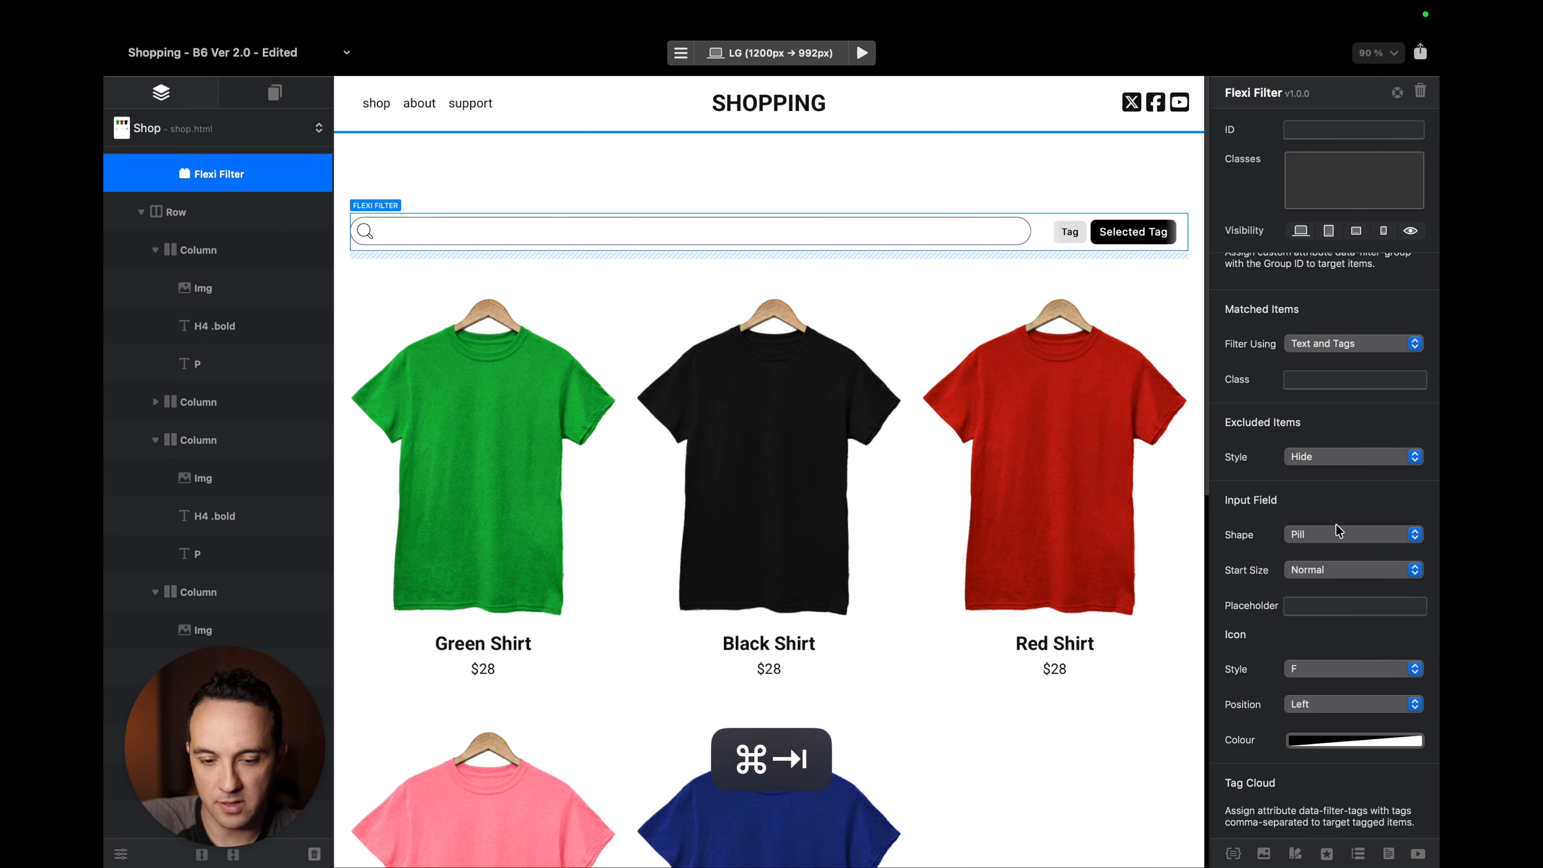
Set the input field's start size to Compact and open the page in the browser preview.
click(1354, 569)
click(1327, 590)
key(alt+super+b)
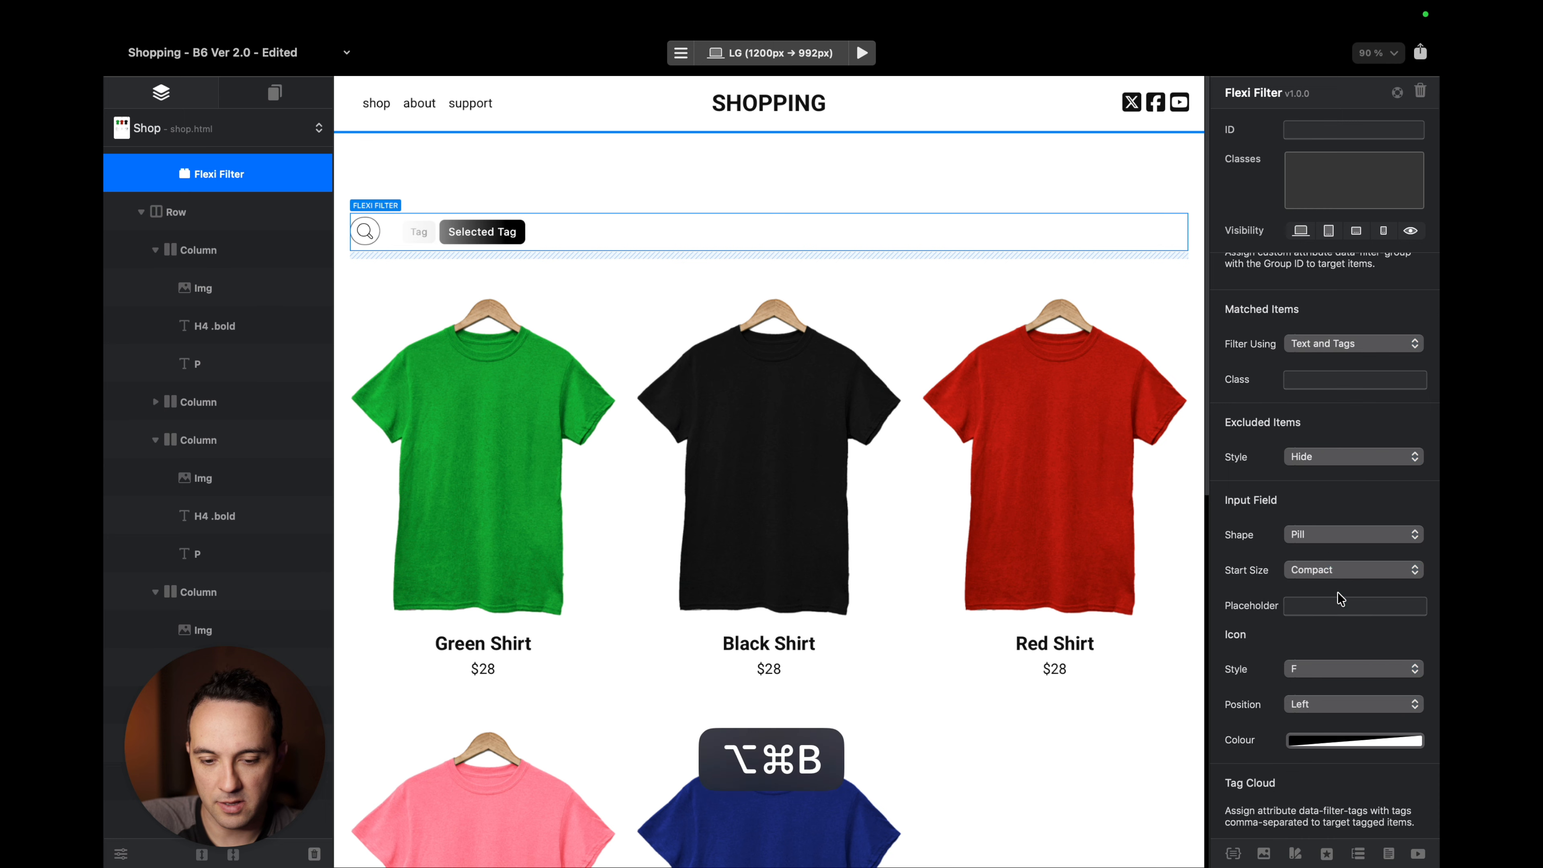
Centre the Flexi Filter's tag cloud alignment and open the page in the browser preview.
key(super+Tab)
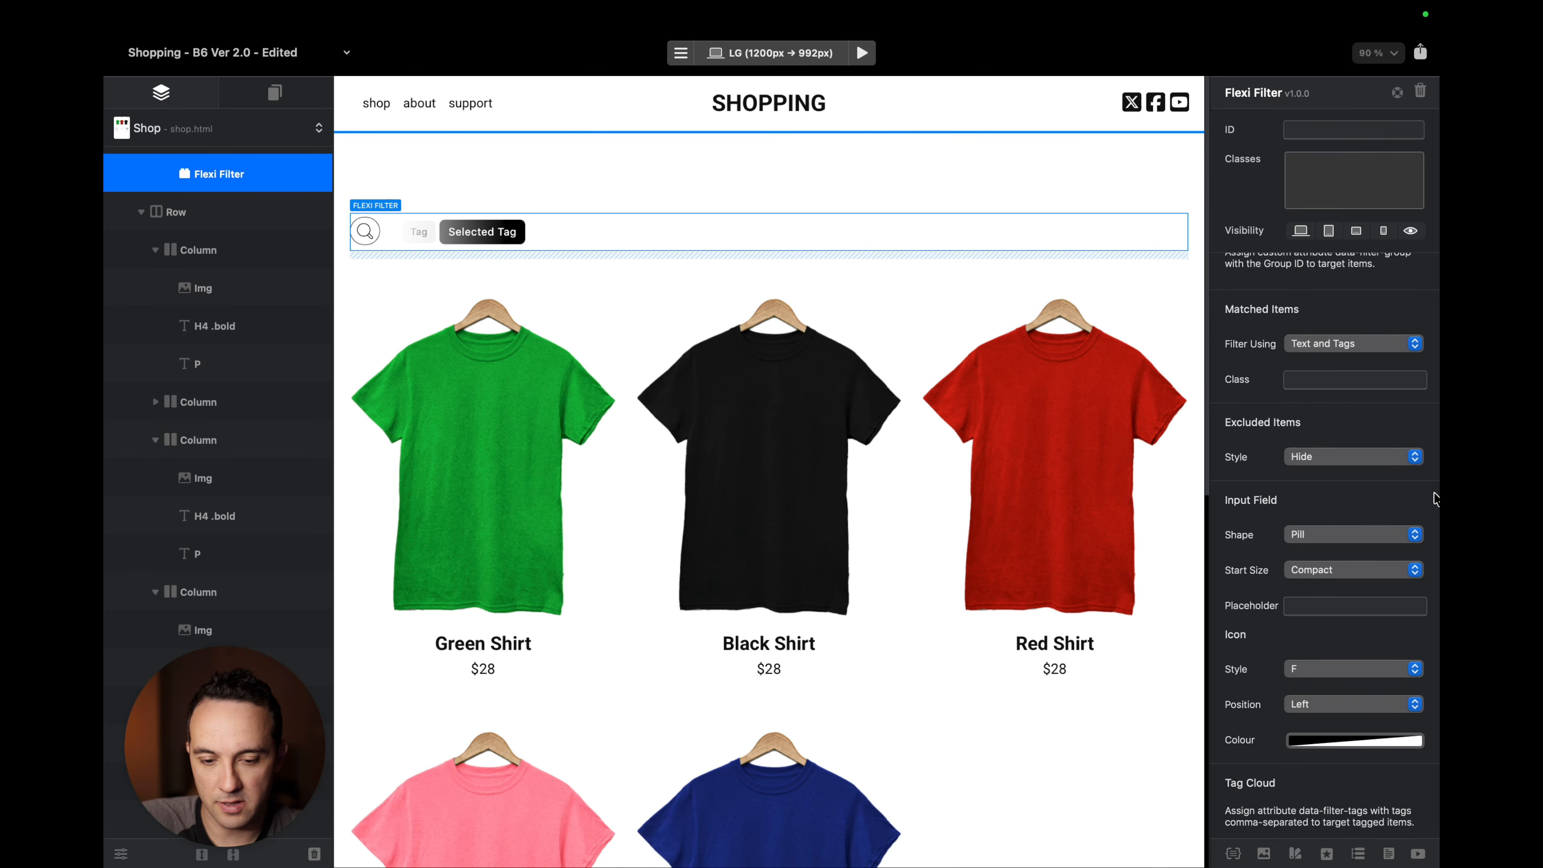
scroll(1434, 498, down, 10)
scroll(1341, 398, up, 2)
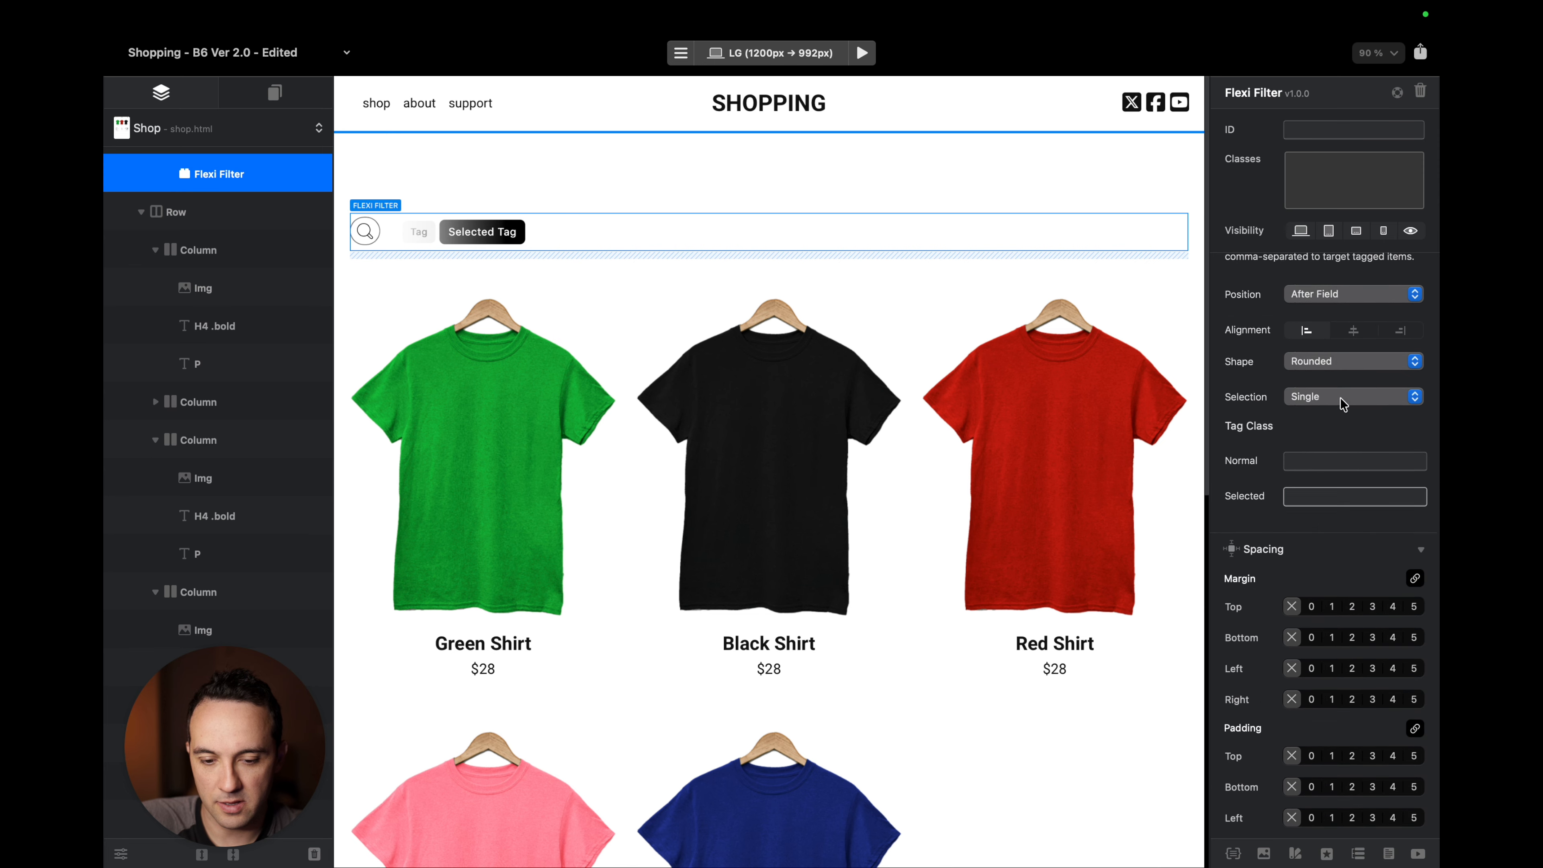
click(1354, 338)
key(alt+super+b)
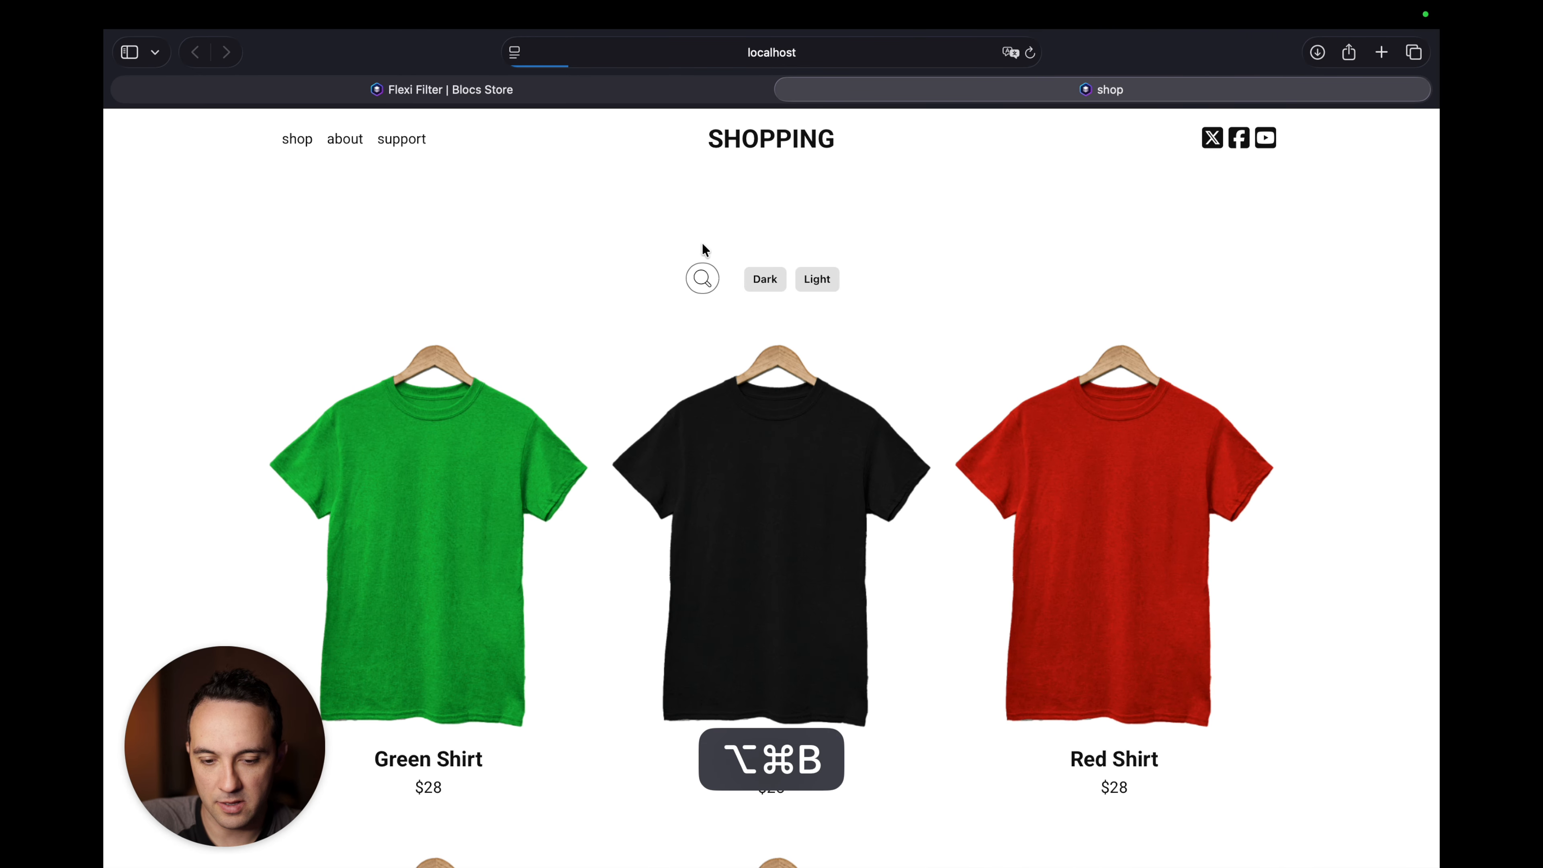
Test the centred Dark and Light tags by switching repeatedly between them in the browser preview.
click(763, 278)
click(807, 281)
click(754, 285)
click(838, 283)
click(757, 280)
click(809, 285)
click(766, 283)
click(808, 285)
scroll(809, 285, down, 2)
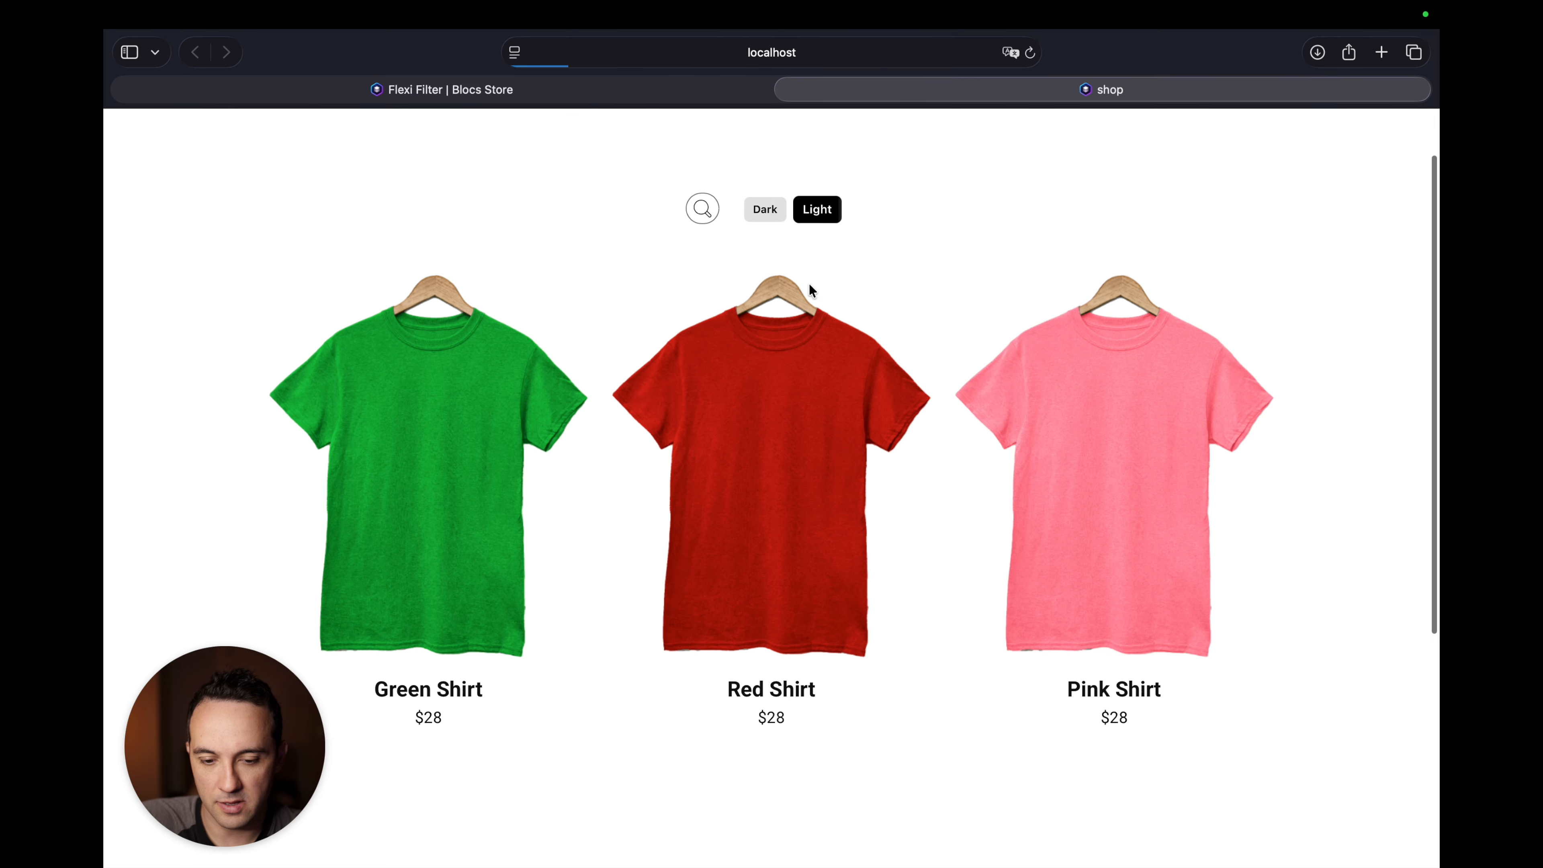
Return to Blocs and set the Green Shirt image's interaction type to Navigate to Page.
key(super+Tab)
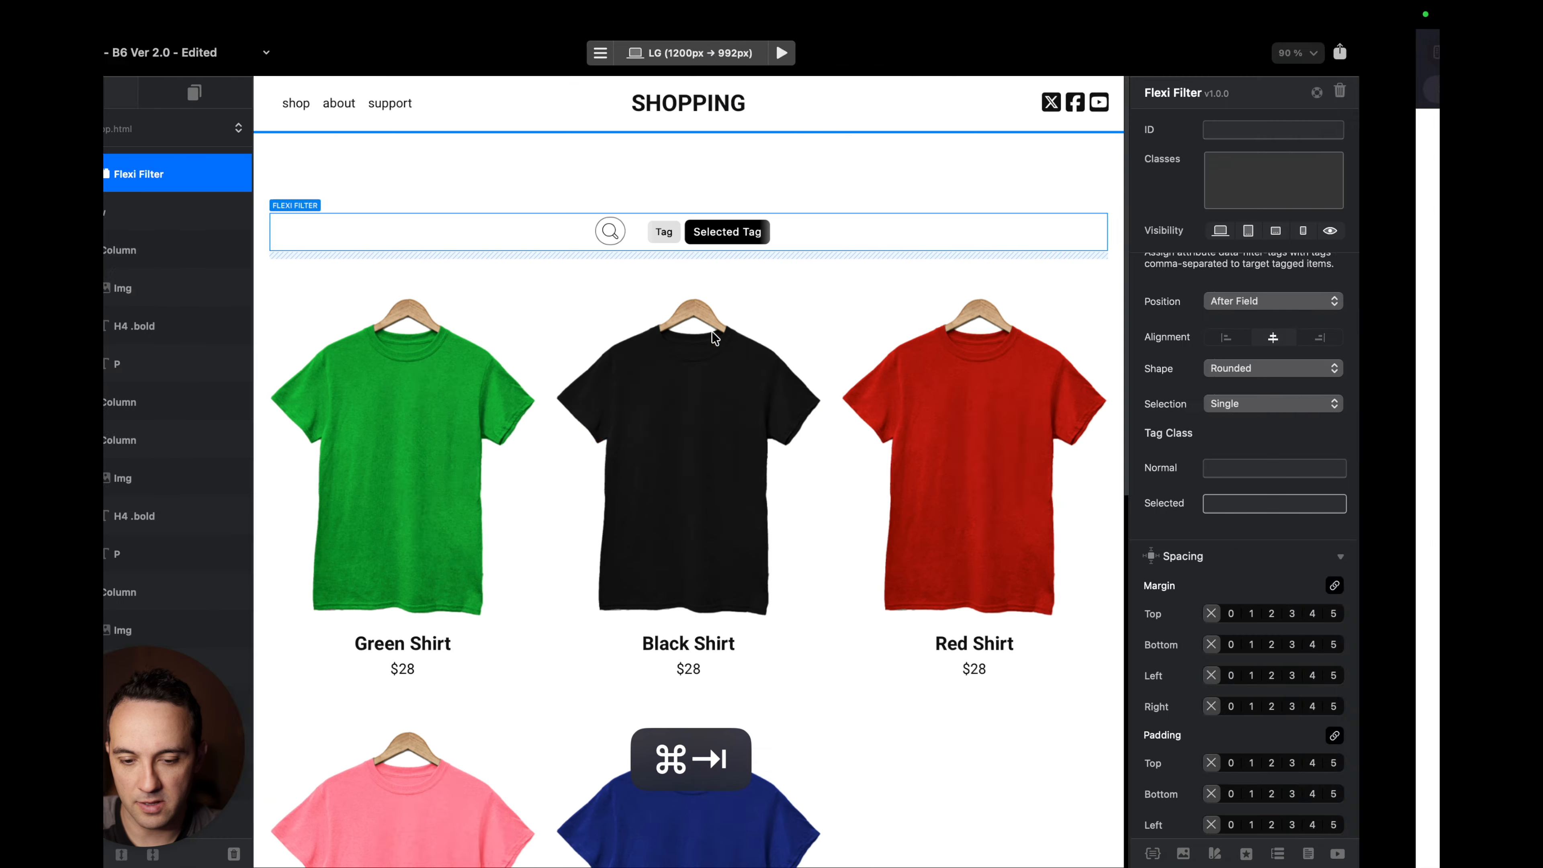
click(492, 423)
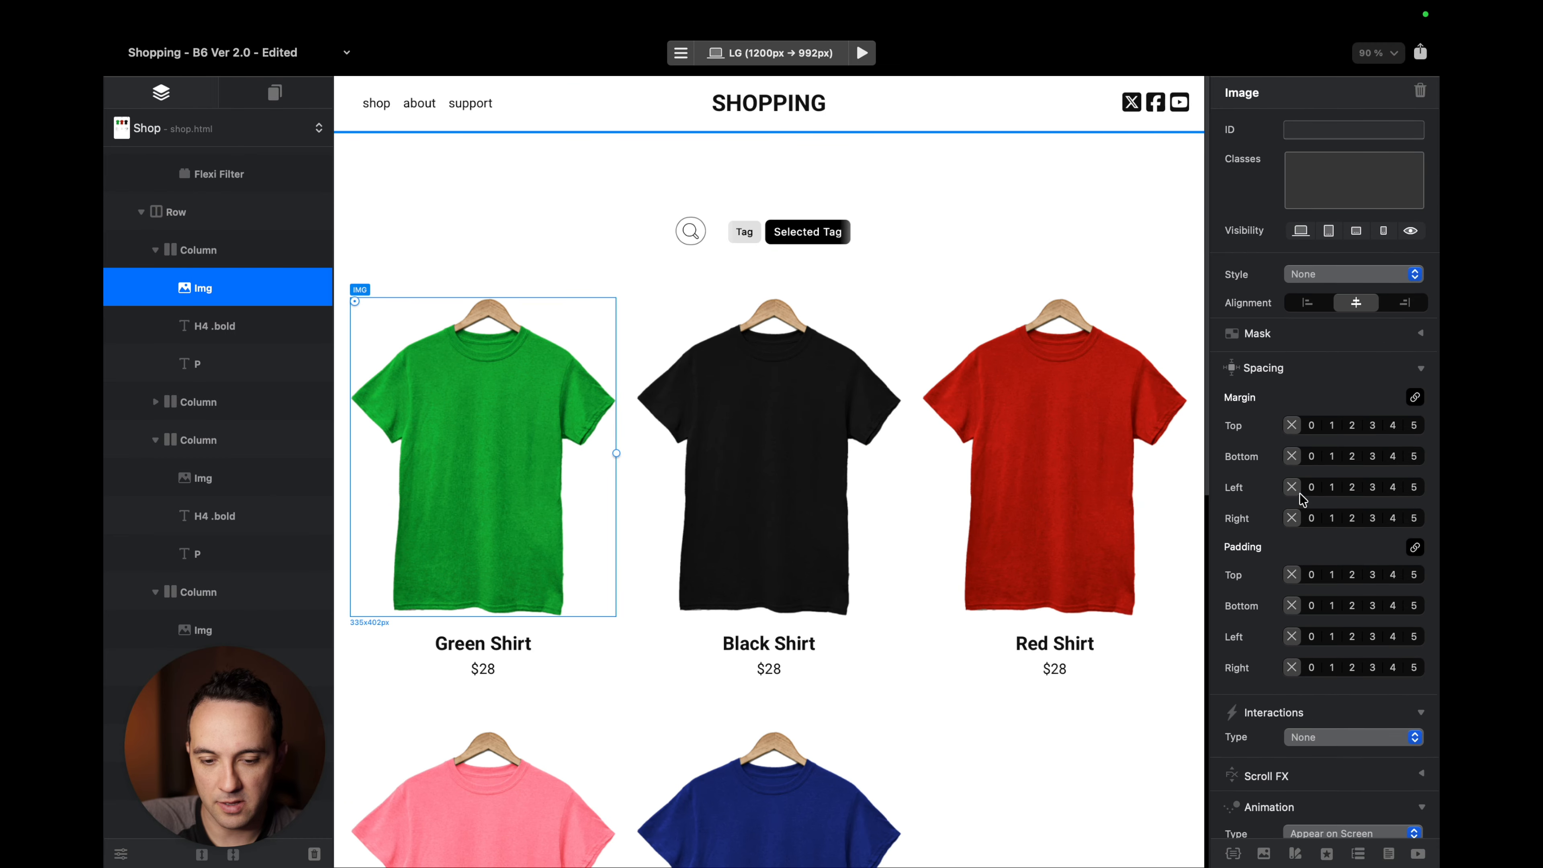
scroll(1300, 494, down, 1)
click(1330, 702)
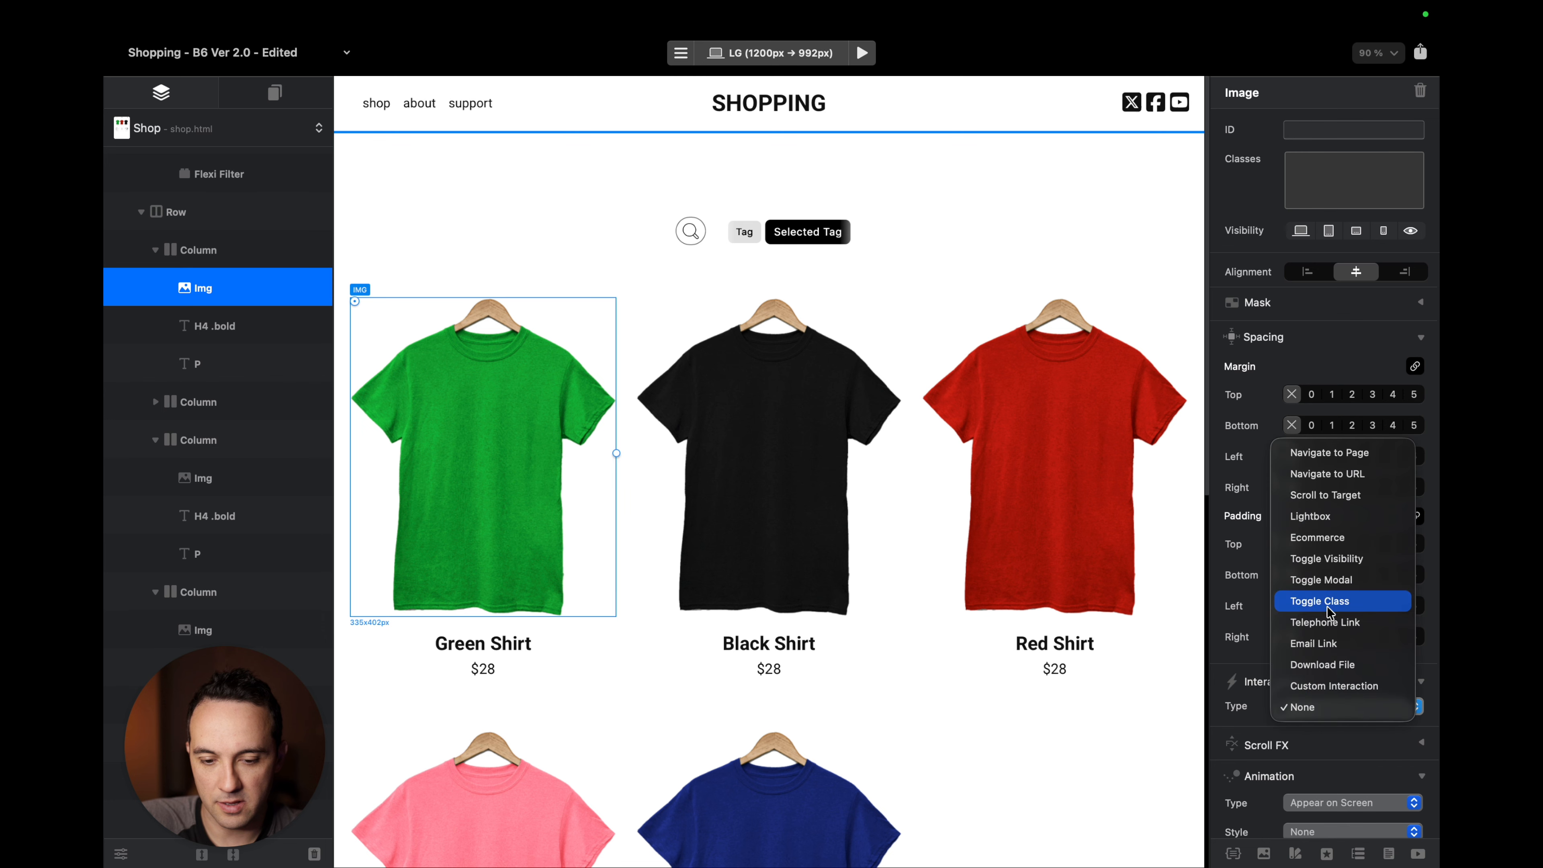
click(1332, 453)
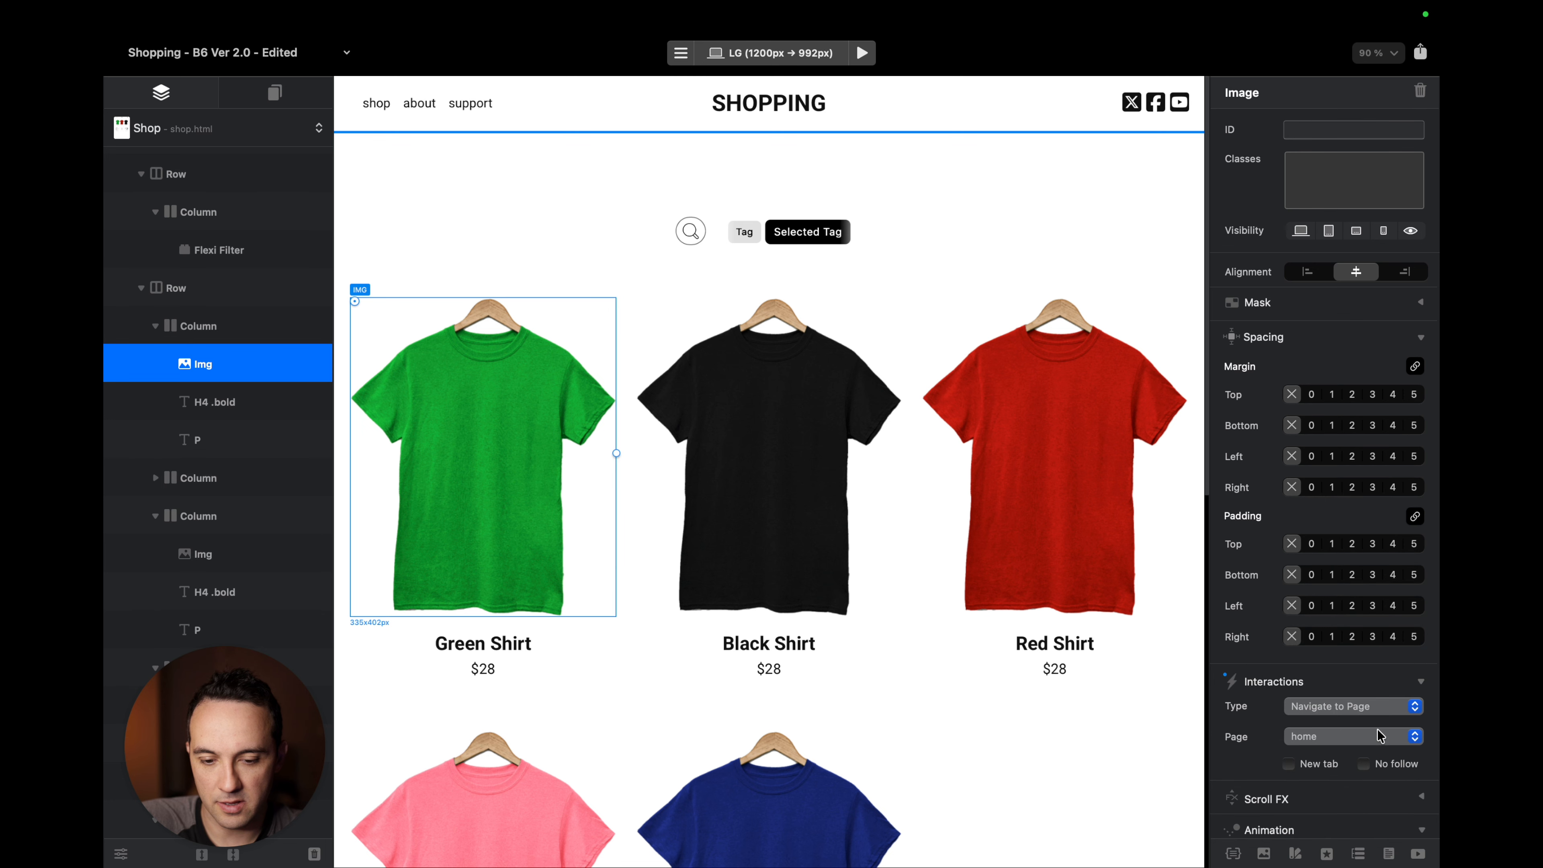
Switch to the browser preview and compare the shirts shown for the Dark and Light tags.
key(super+Tab)
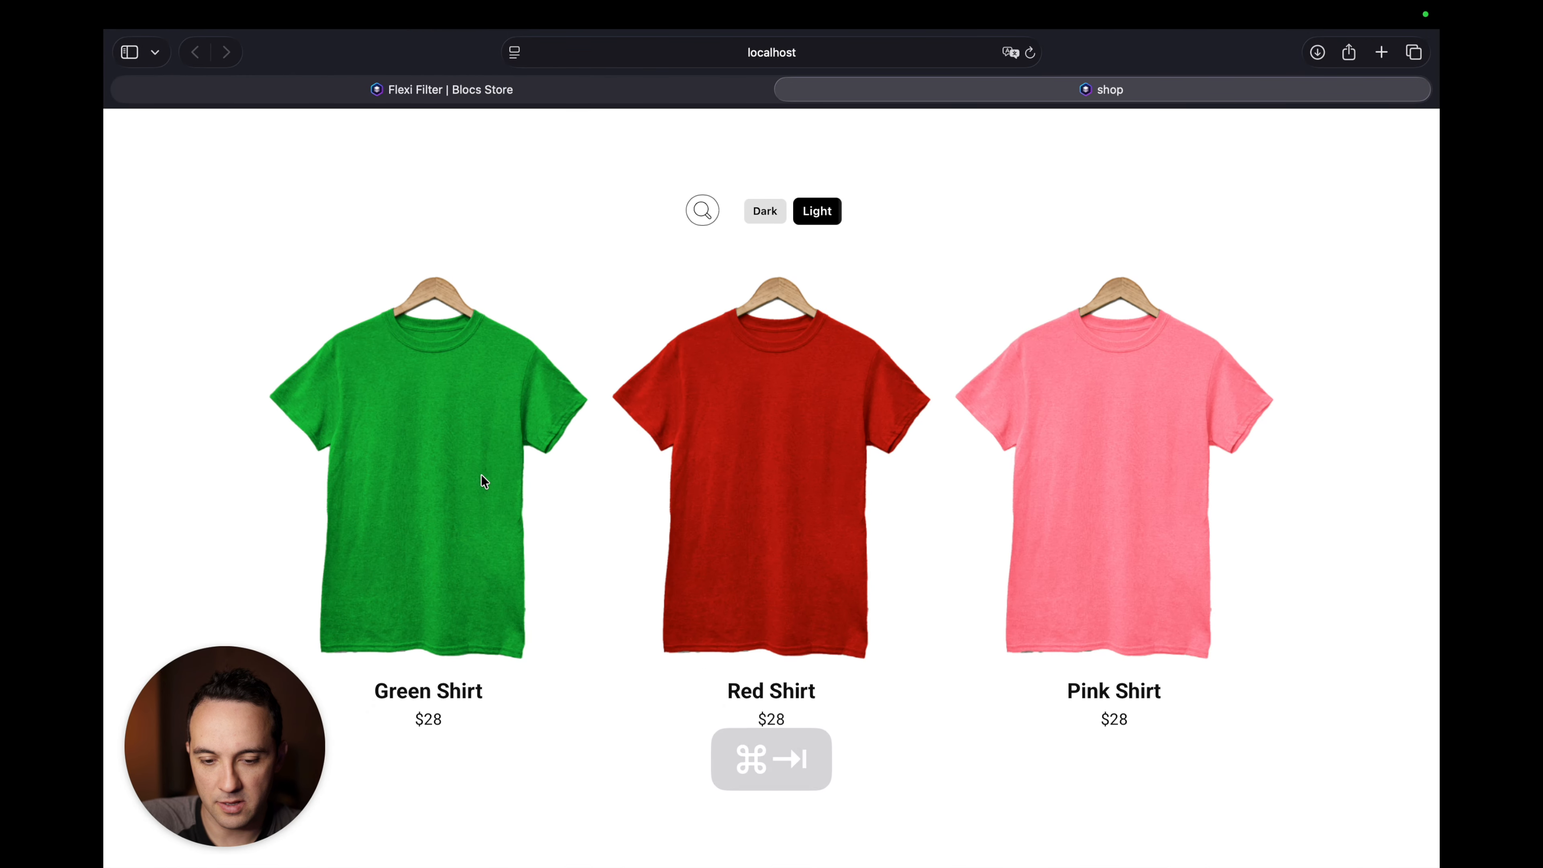
click(765, 211)
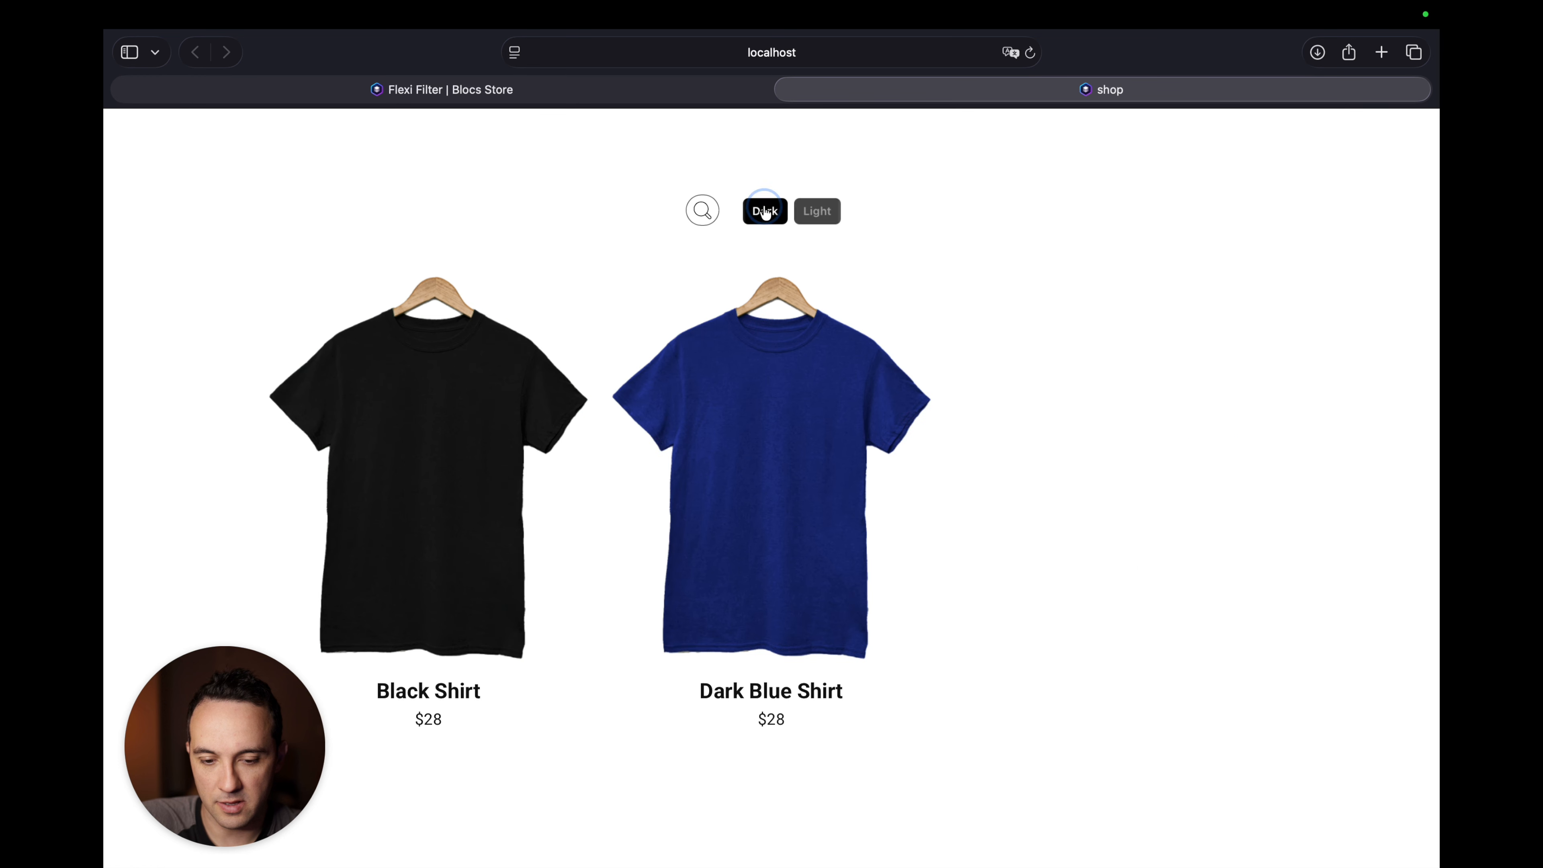
click(816, 211)
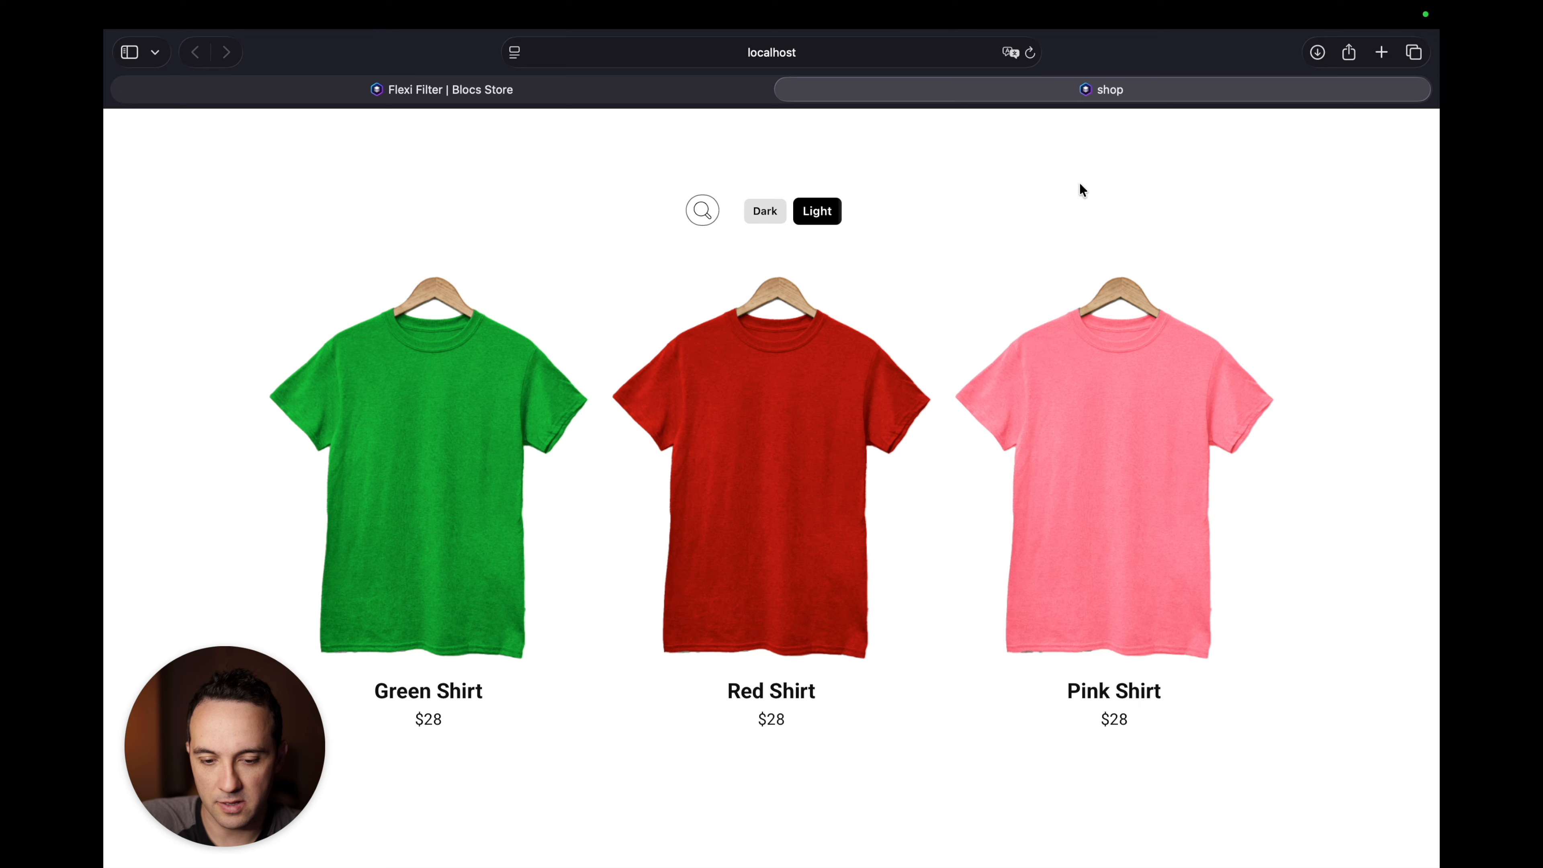
scroll(1080, 190, up, 2)
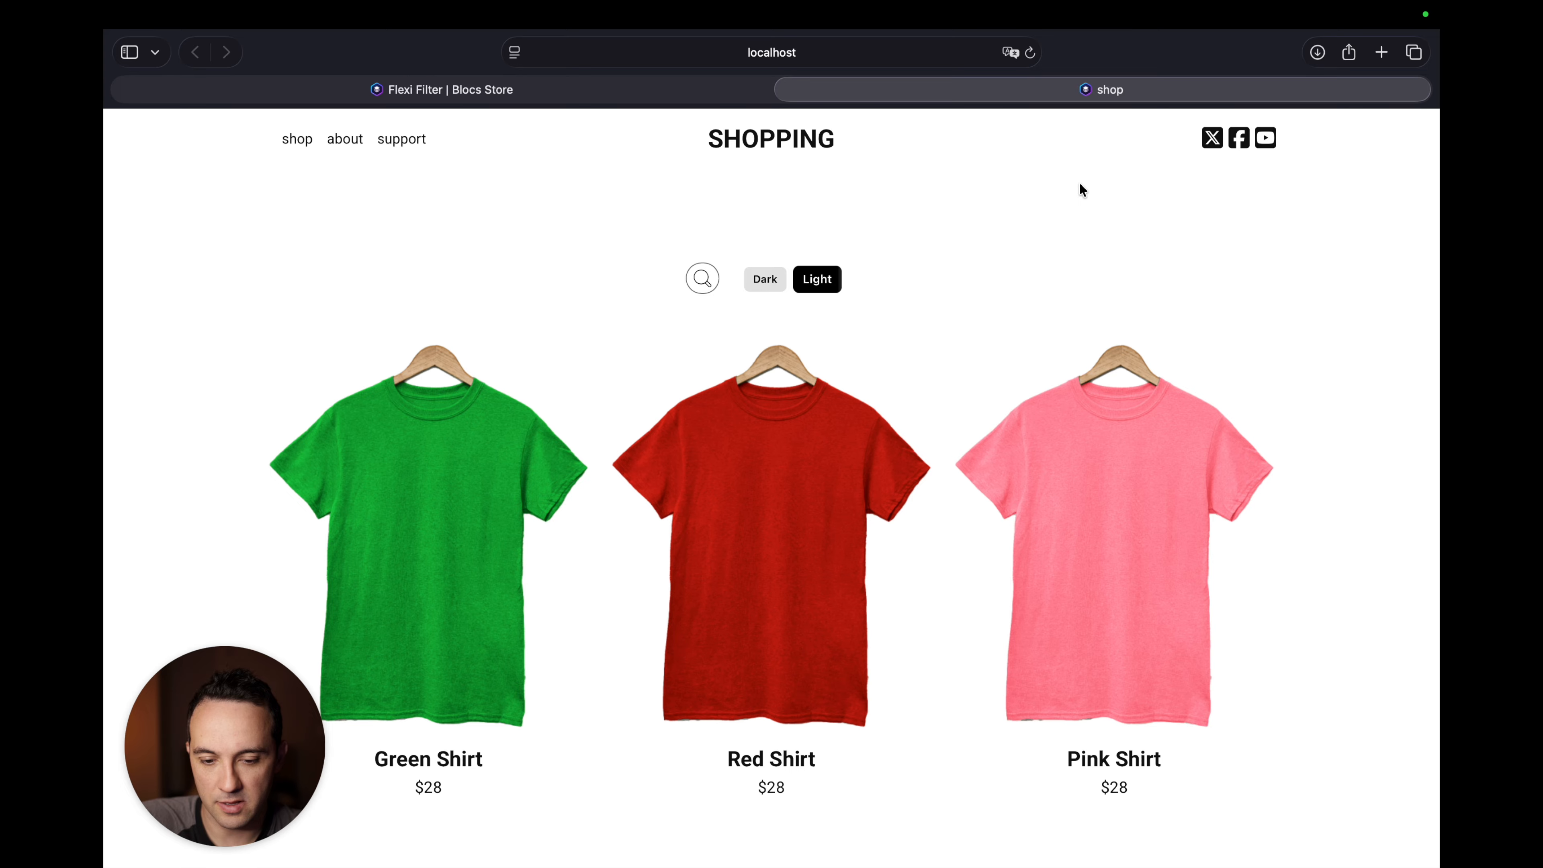
Return to Blocs and add the tabbed Feature - 68 bloc from the Minimalist Library above the filter bloc.
key(super+Tab)
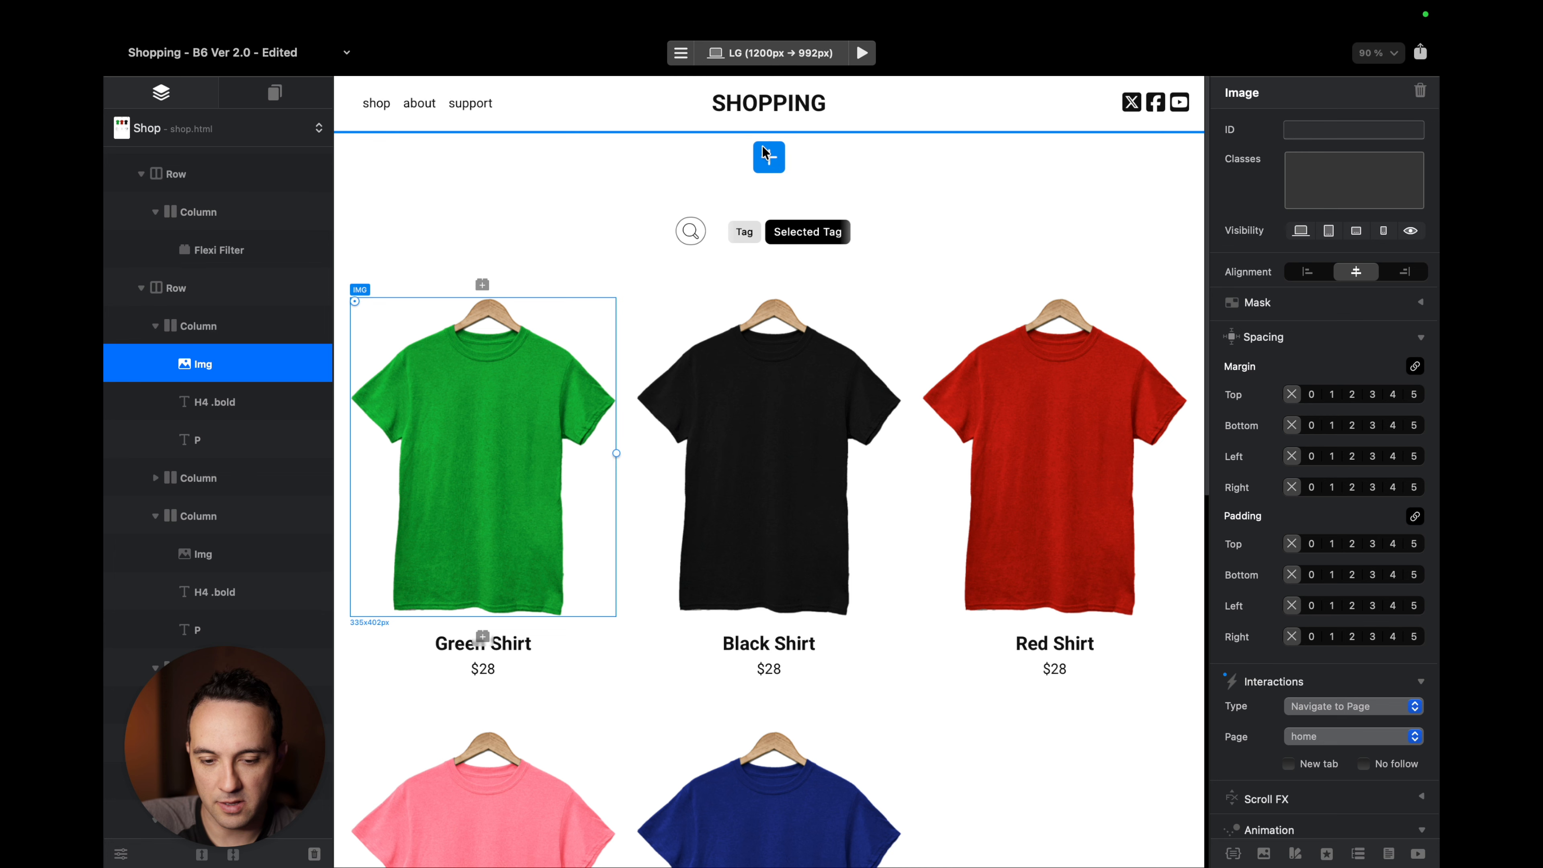
click(766, 155)
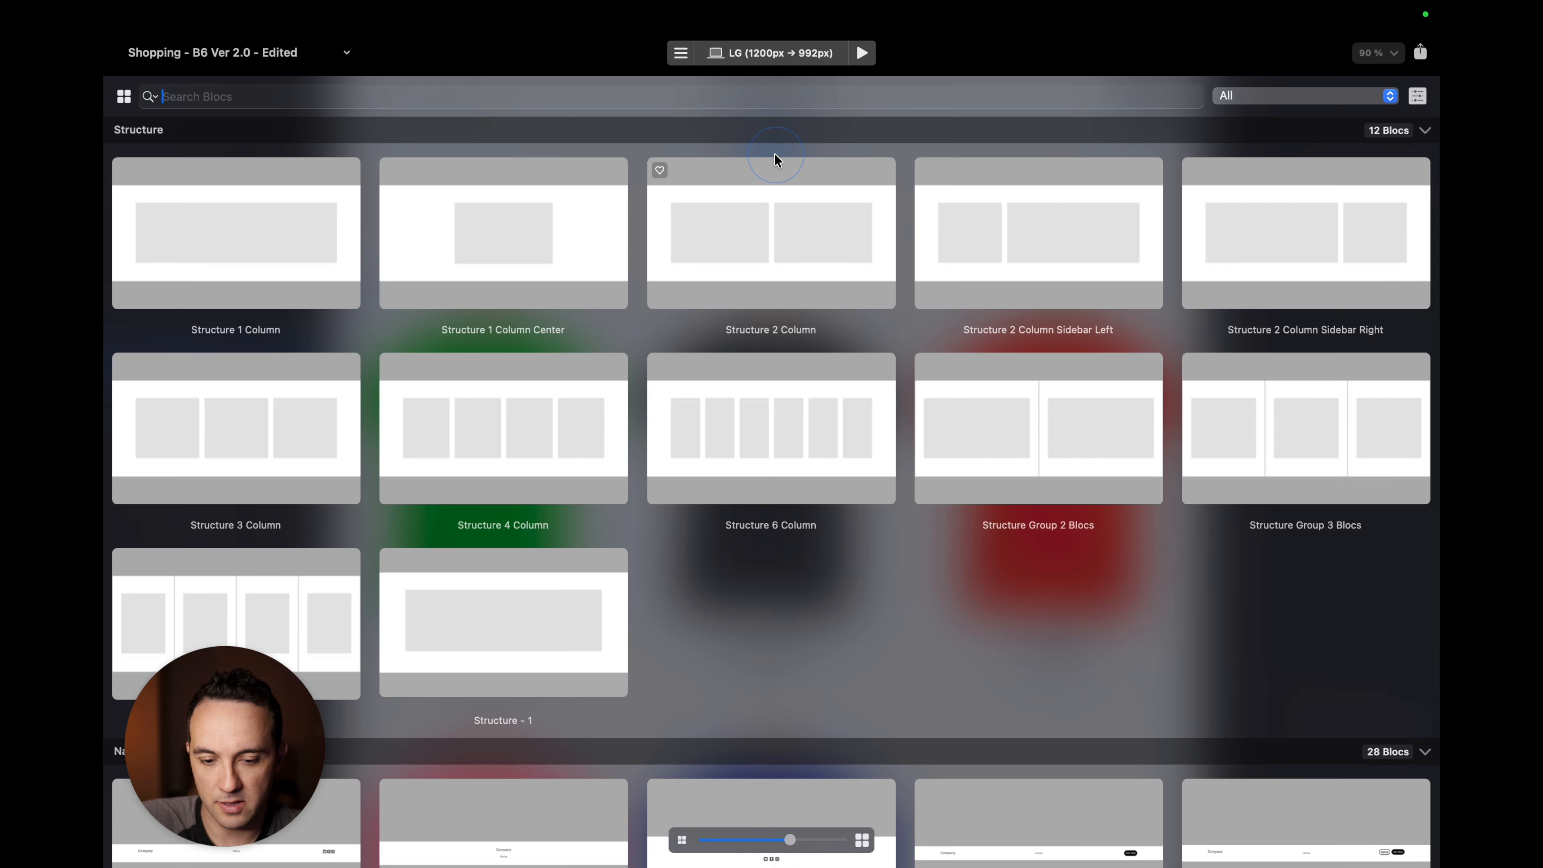
click(148, 96)
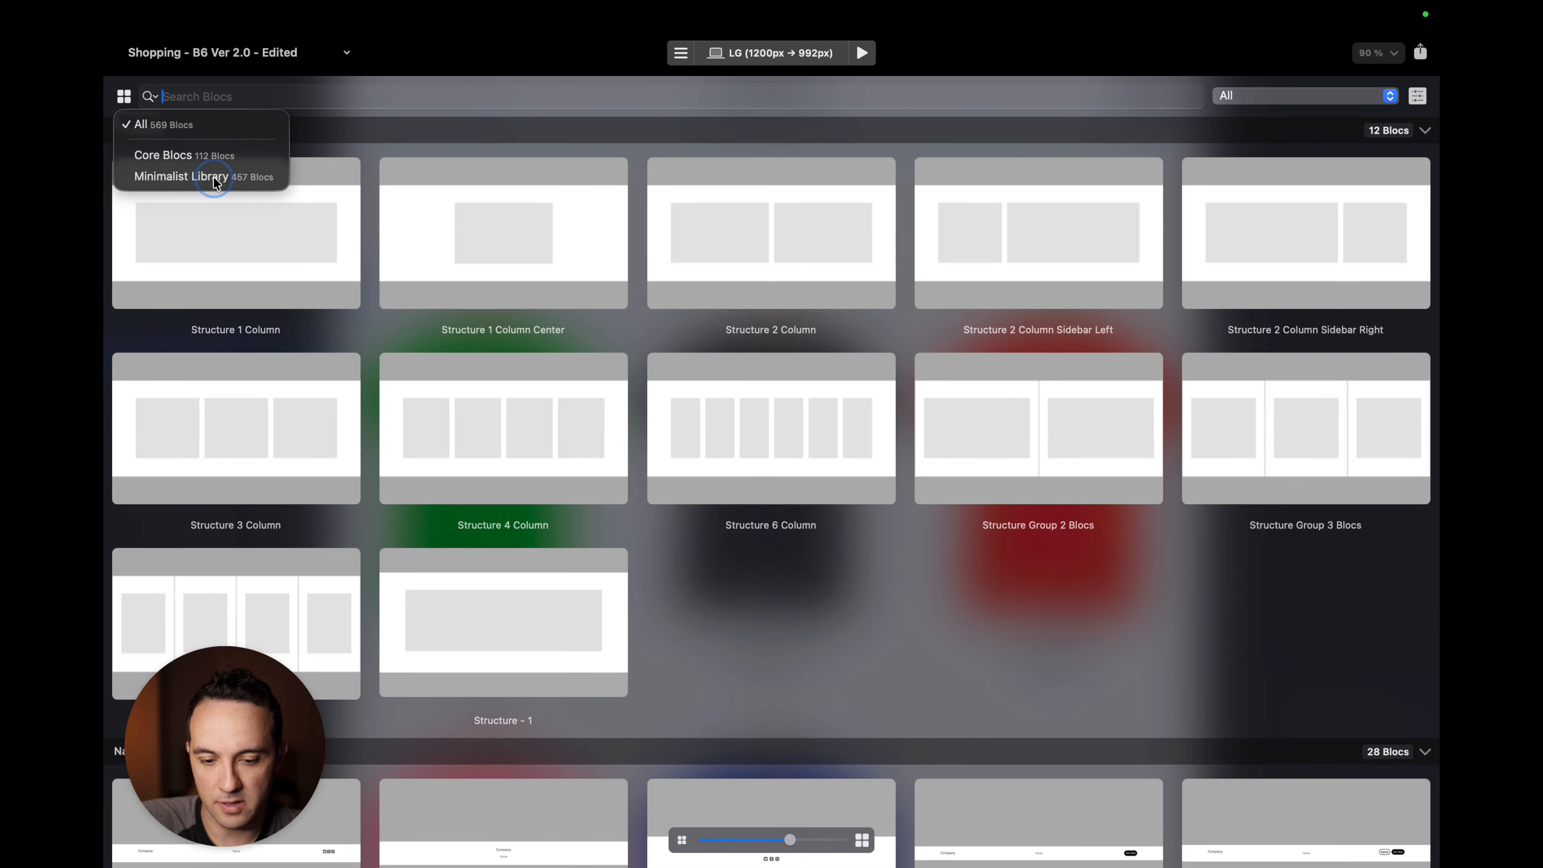
click(182, 176)
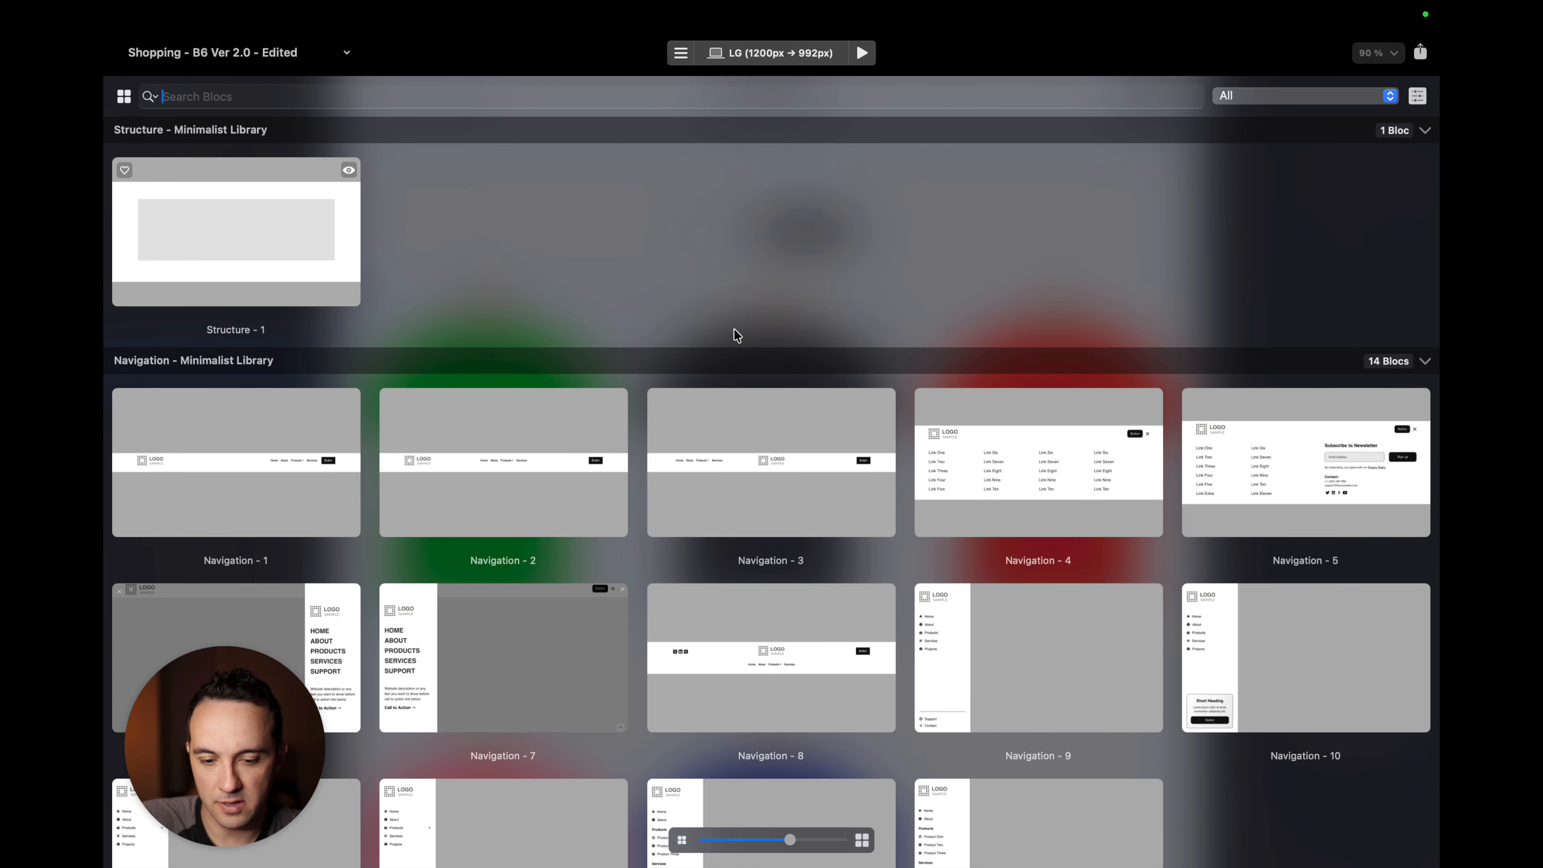
scroll(735, 333, down, 20)
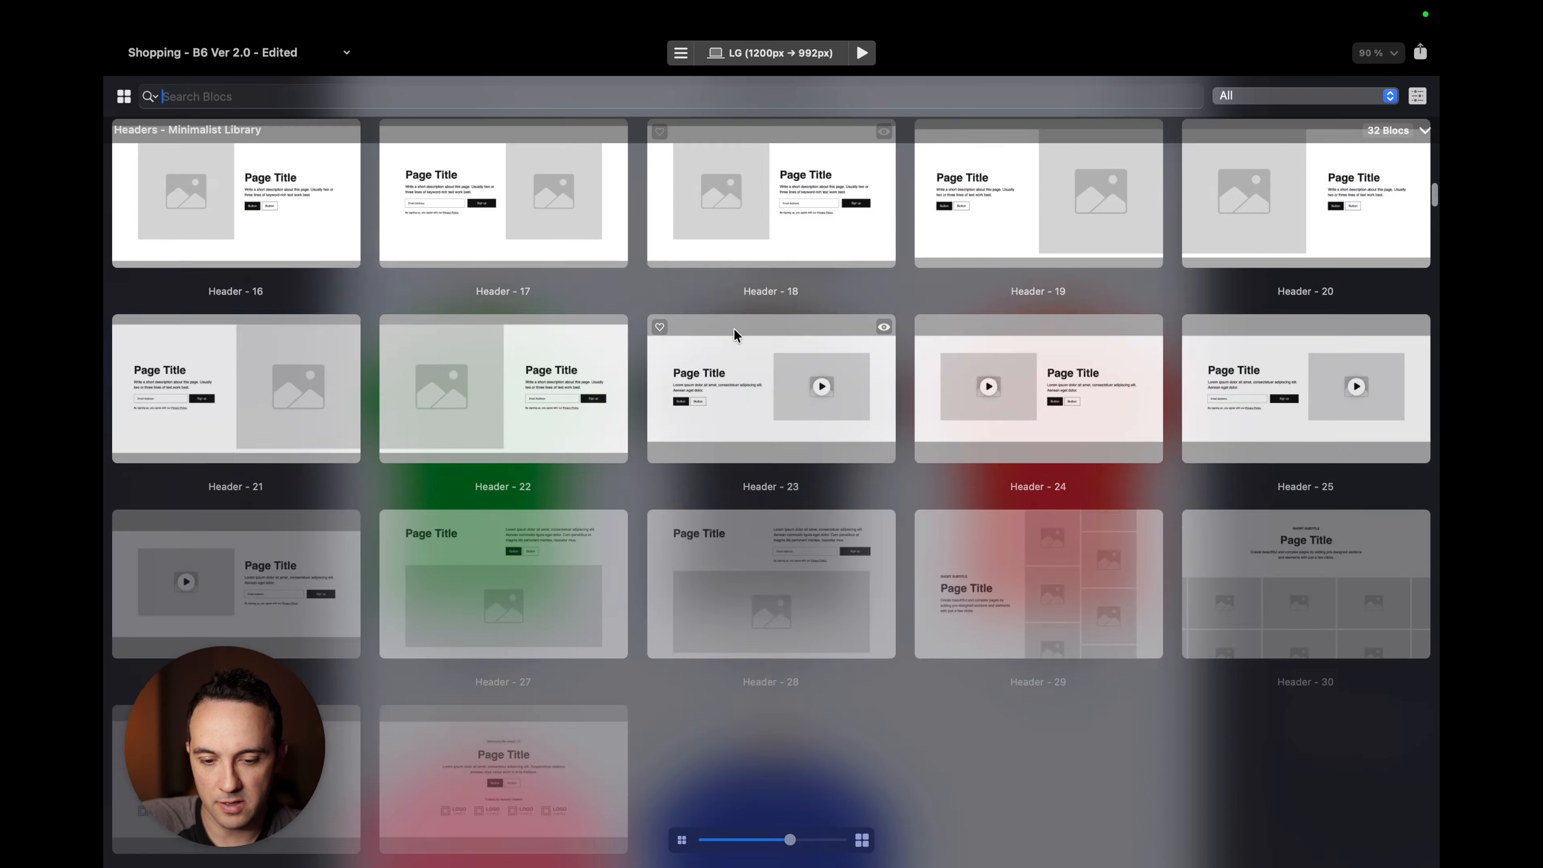
scroll(735, 335, down, 20)
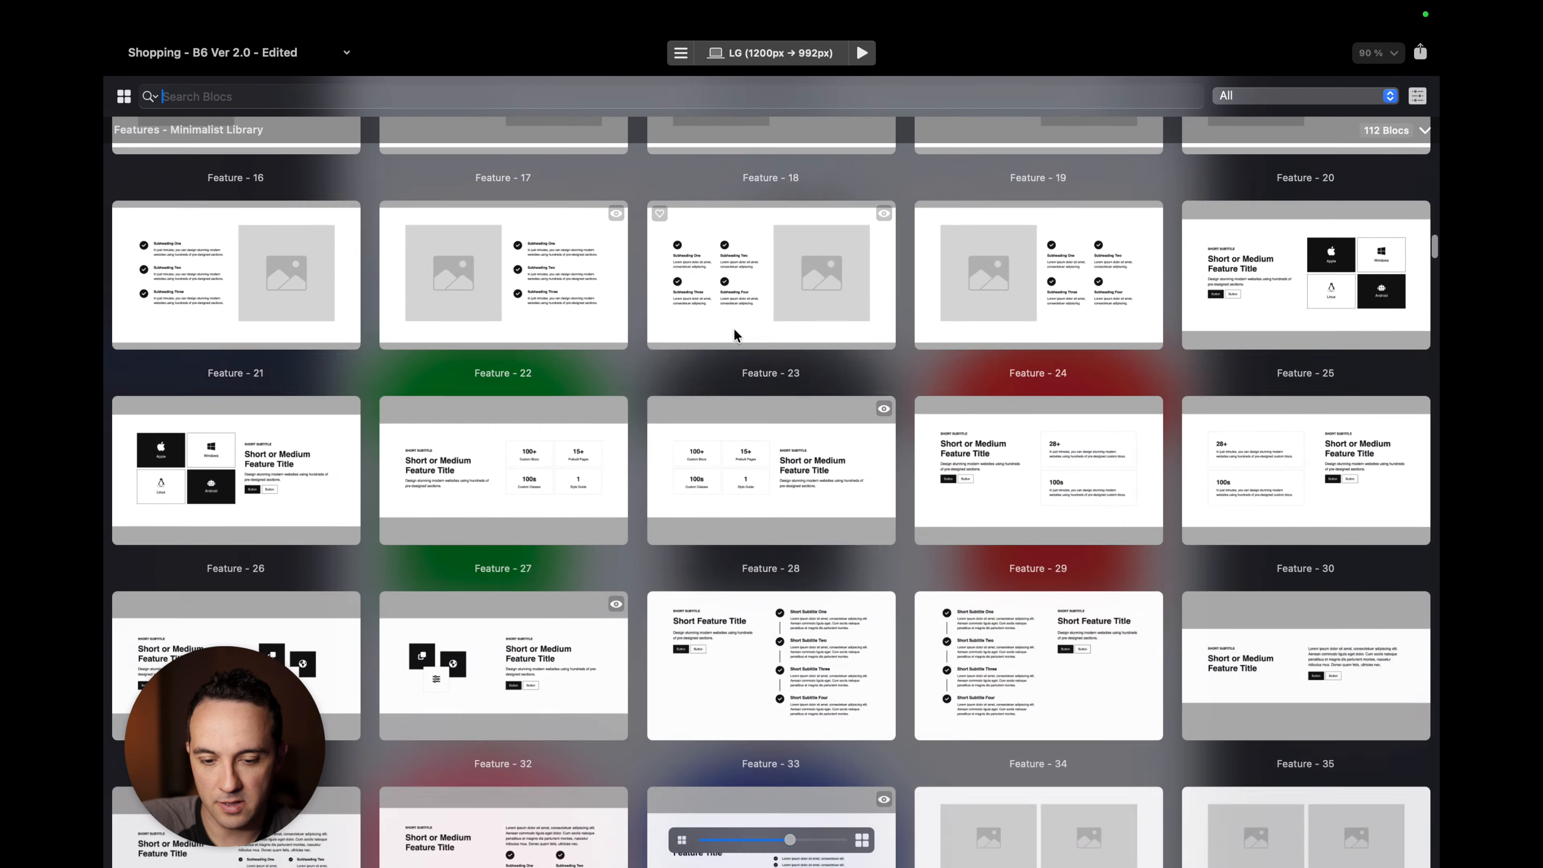
scroll(735, 335, down, 20)
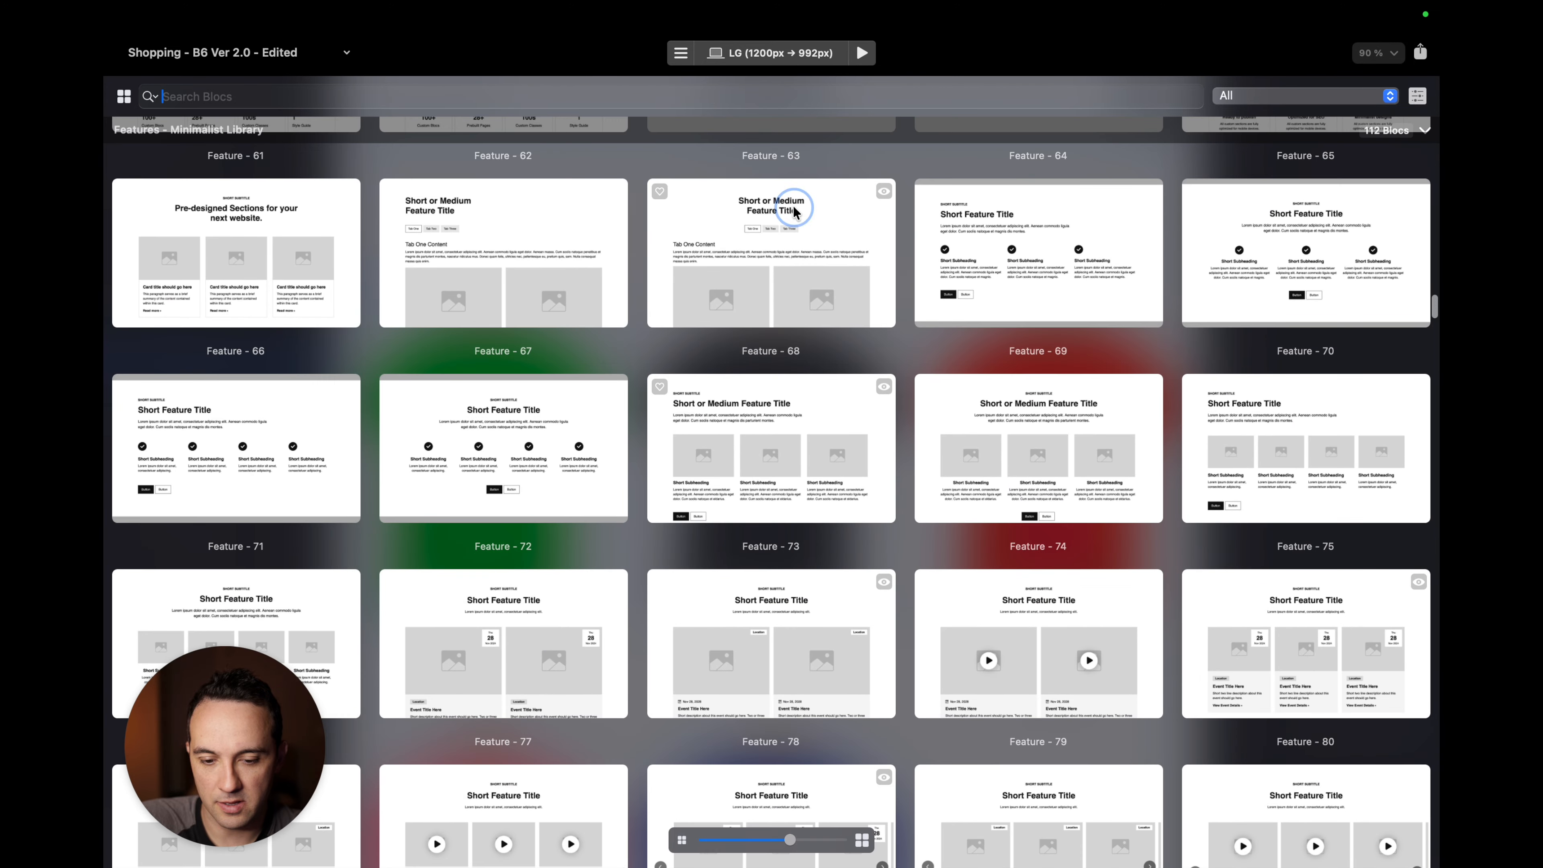
click(793, 205)
Delete the Feature - 68 bloc's title row and the placeholder text and images in the first tab.
click(1058, 298)
key(super+BackSpace)
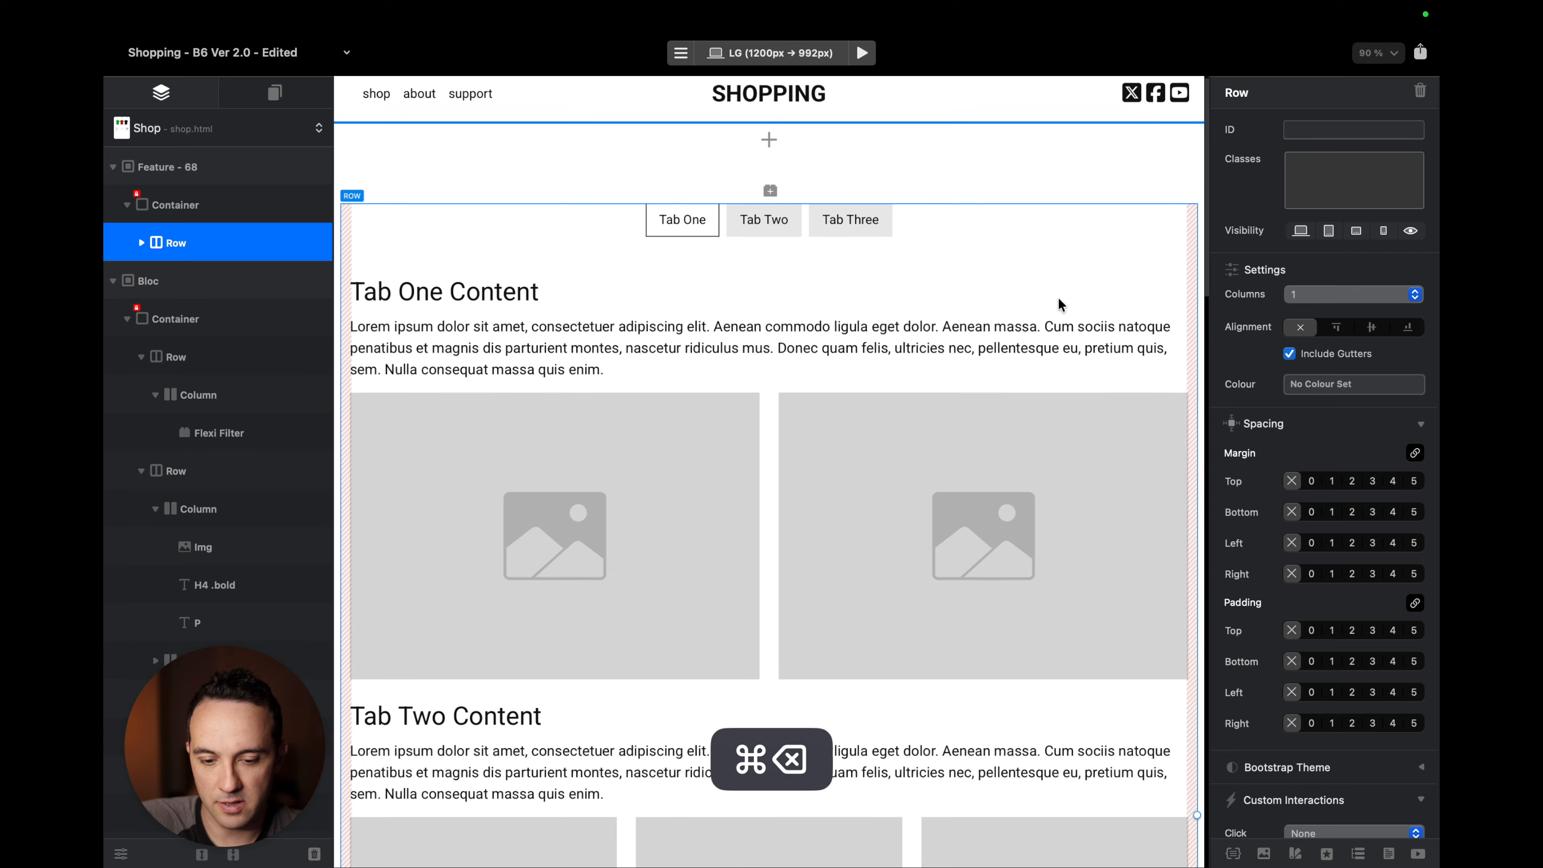
scroll(613, 254, down, 1)
click(622, 251)
key(super+BackSpace)
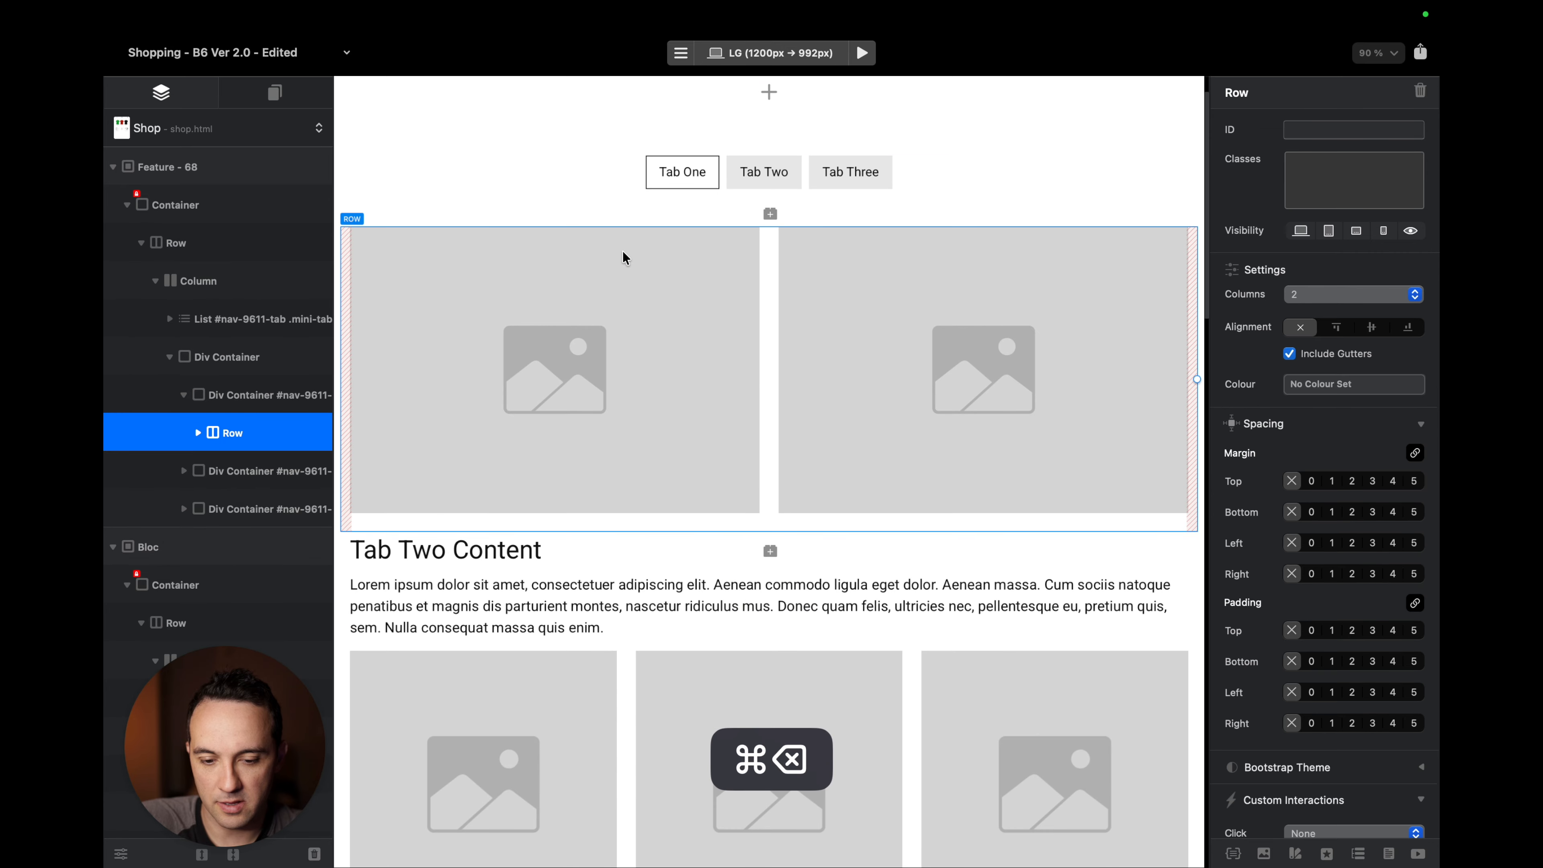
key(super+BackSpace)
Delete the placeholder heading, text and image rows from the second and third tab containers.
click(634, 288)
key(super+BackSpace)
key(super+BackSpace)
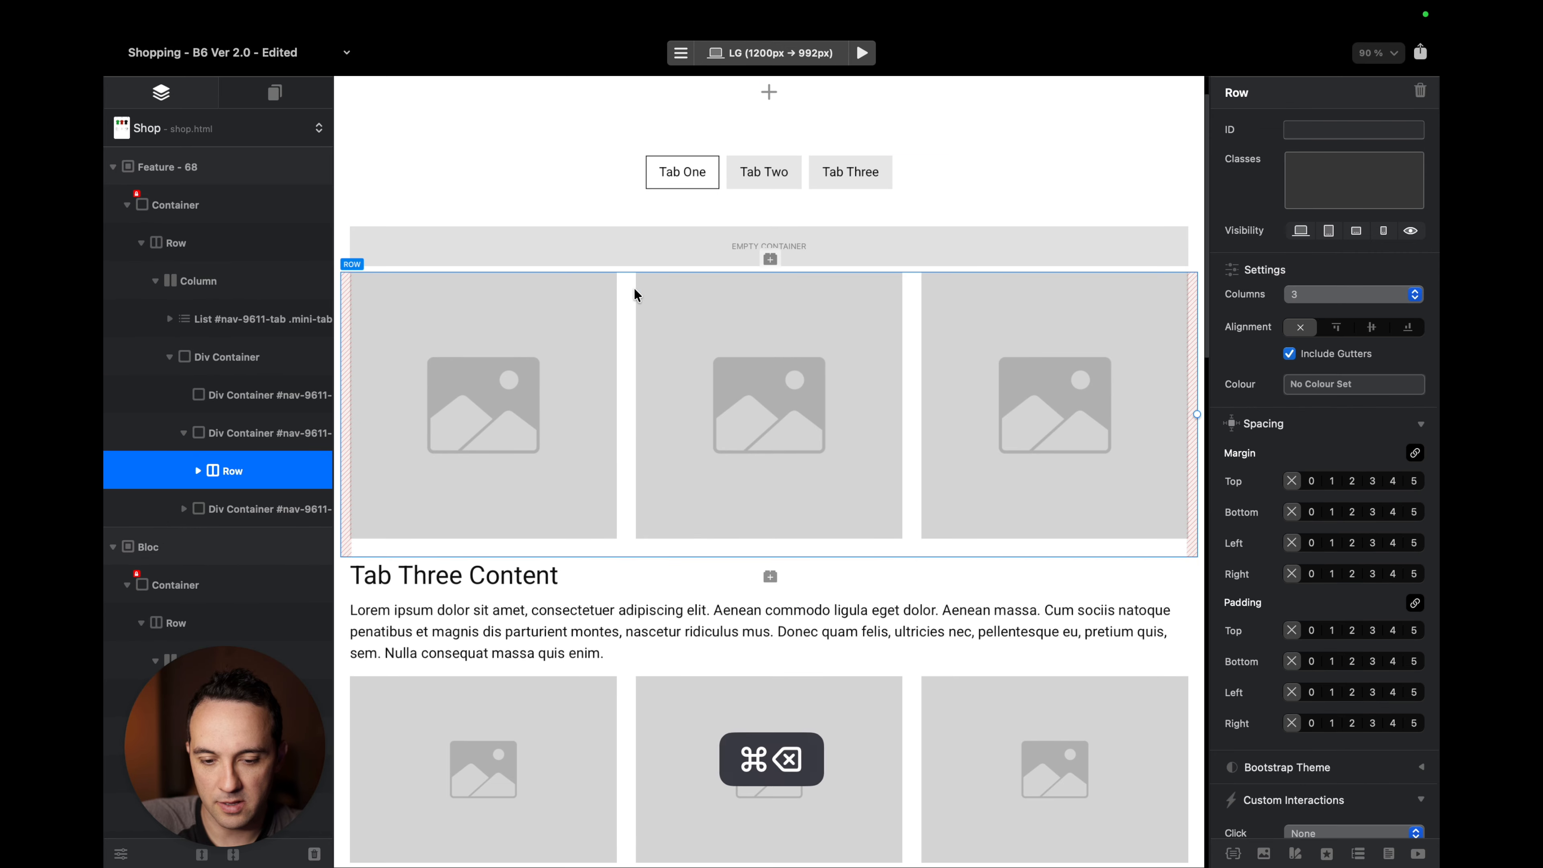
key(super+BackSpace)
click(625, 341)
key(super+BackSpace)
key(super+BackSpace)
key(super+BackSpace)
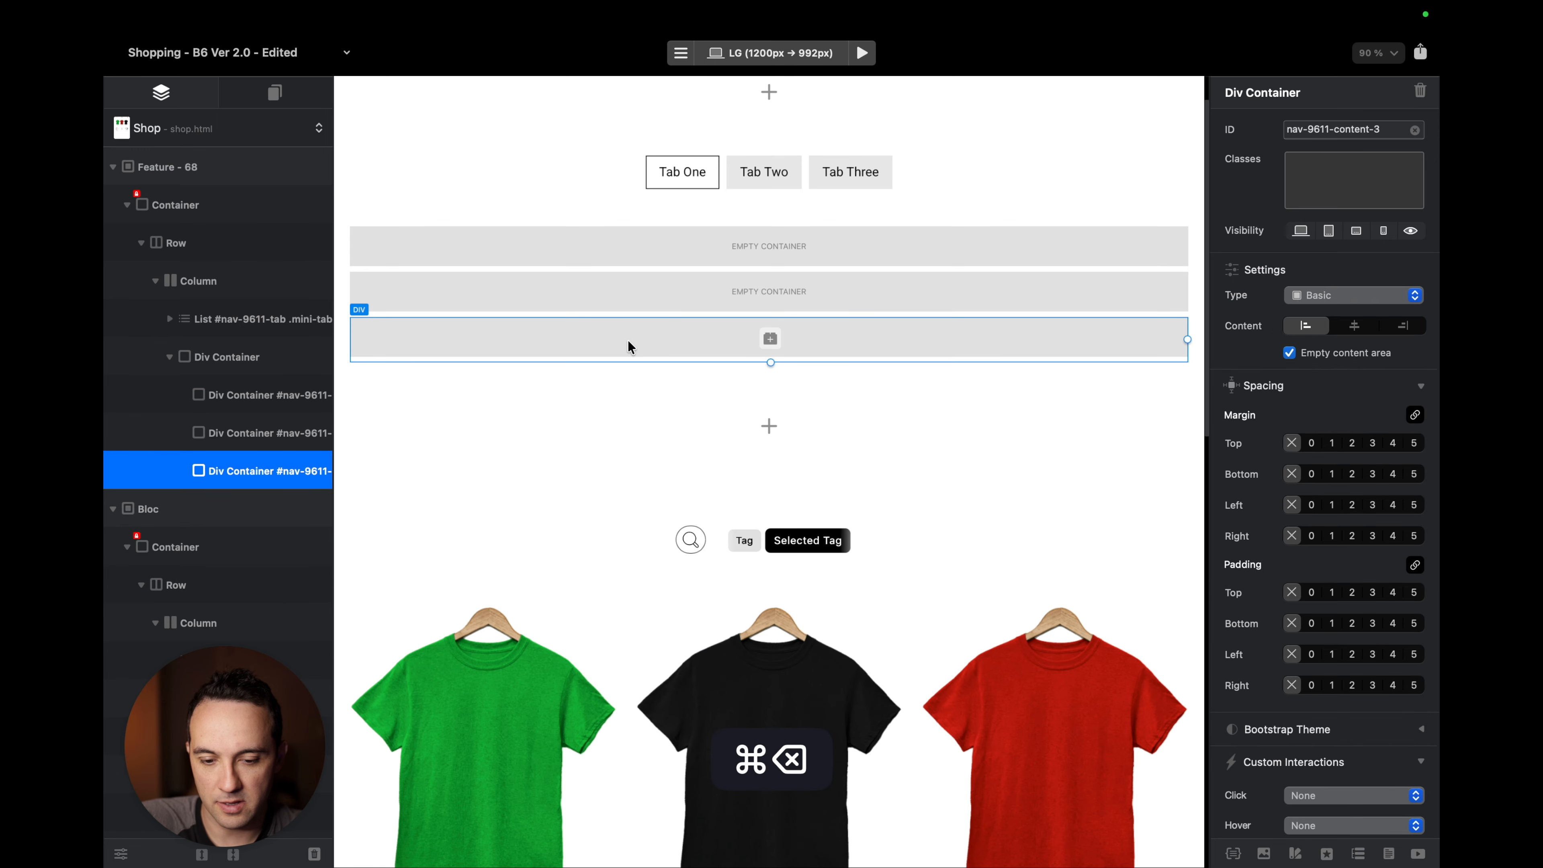
Add a grid container to the first tab's empty container and give it a third column.
click(752, 252)
text(grid)
key(Return)
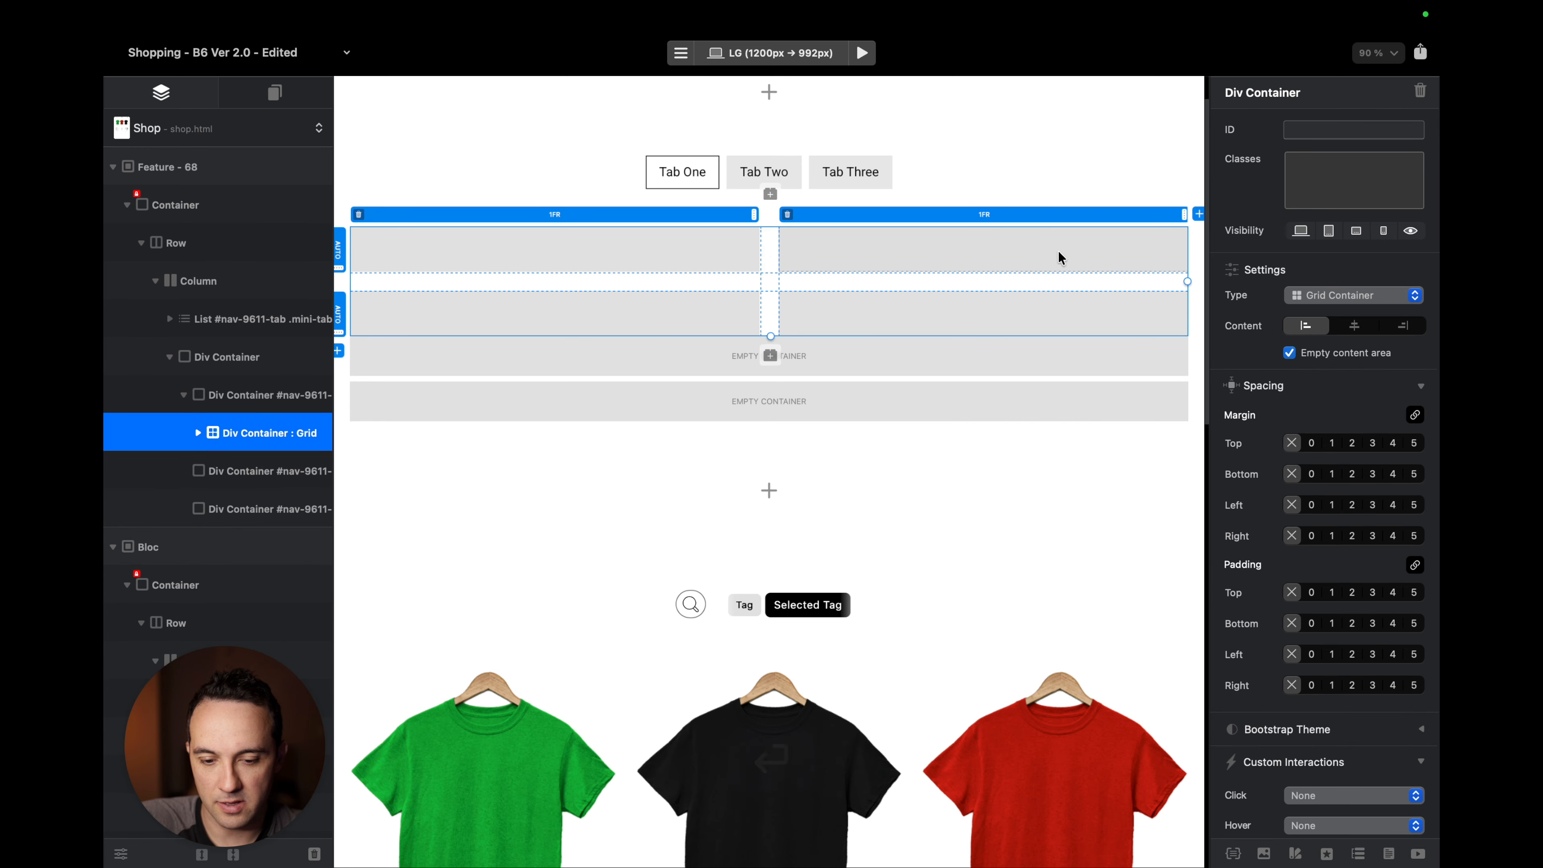
click(1198, 213)
Check the grid's column layout at the smaller breakpoints and return to the LG breakpoint.
key(super+2)
key(super+3)
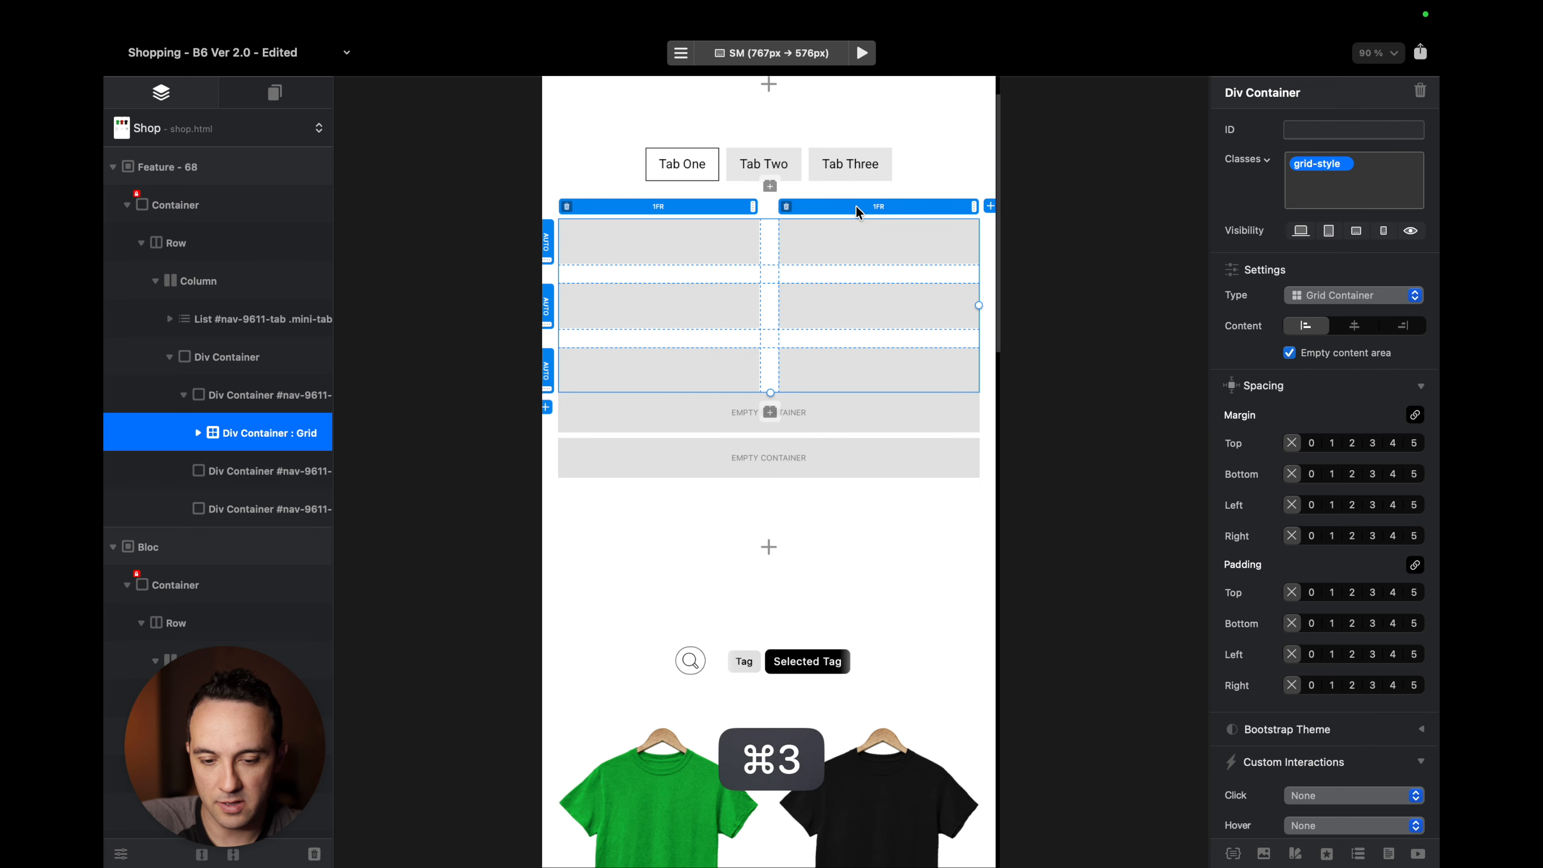
key(super+4)
key(super+3)
key(super+2)
key(super+1)
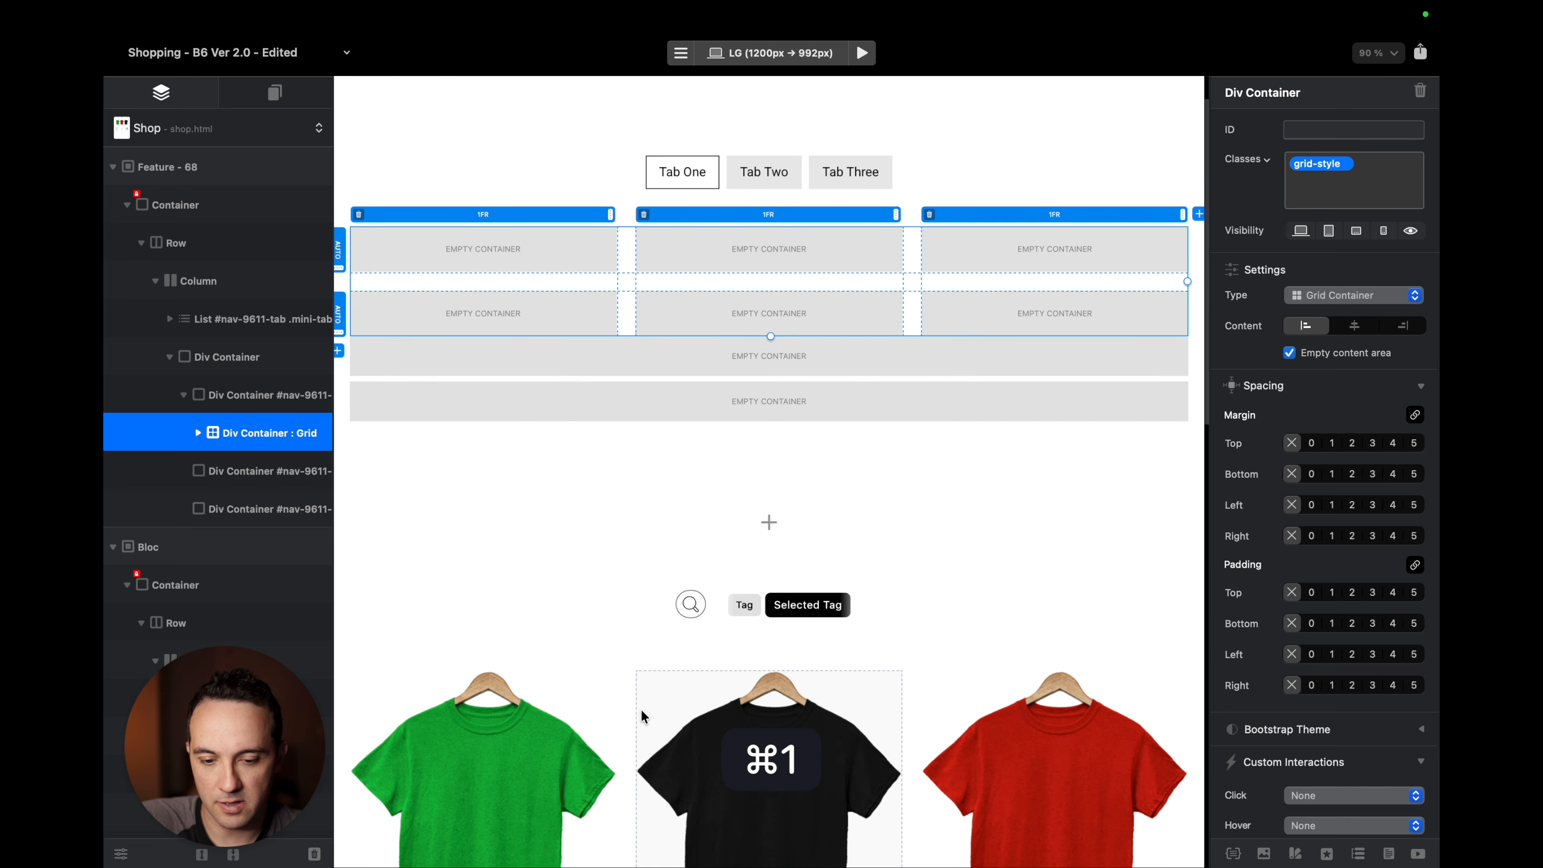
Copy the Green Shirt product image into the first cell of the first tab's grid.
scroll(644, 706, down, 5)
click(516, 586)
super+click(541, 771)
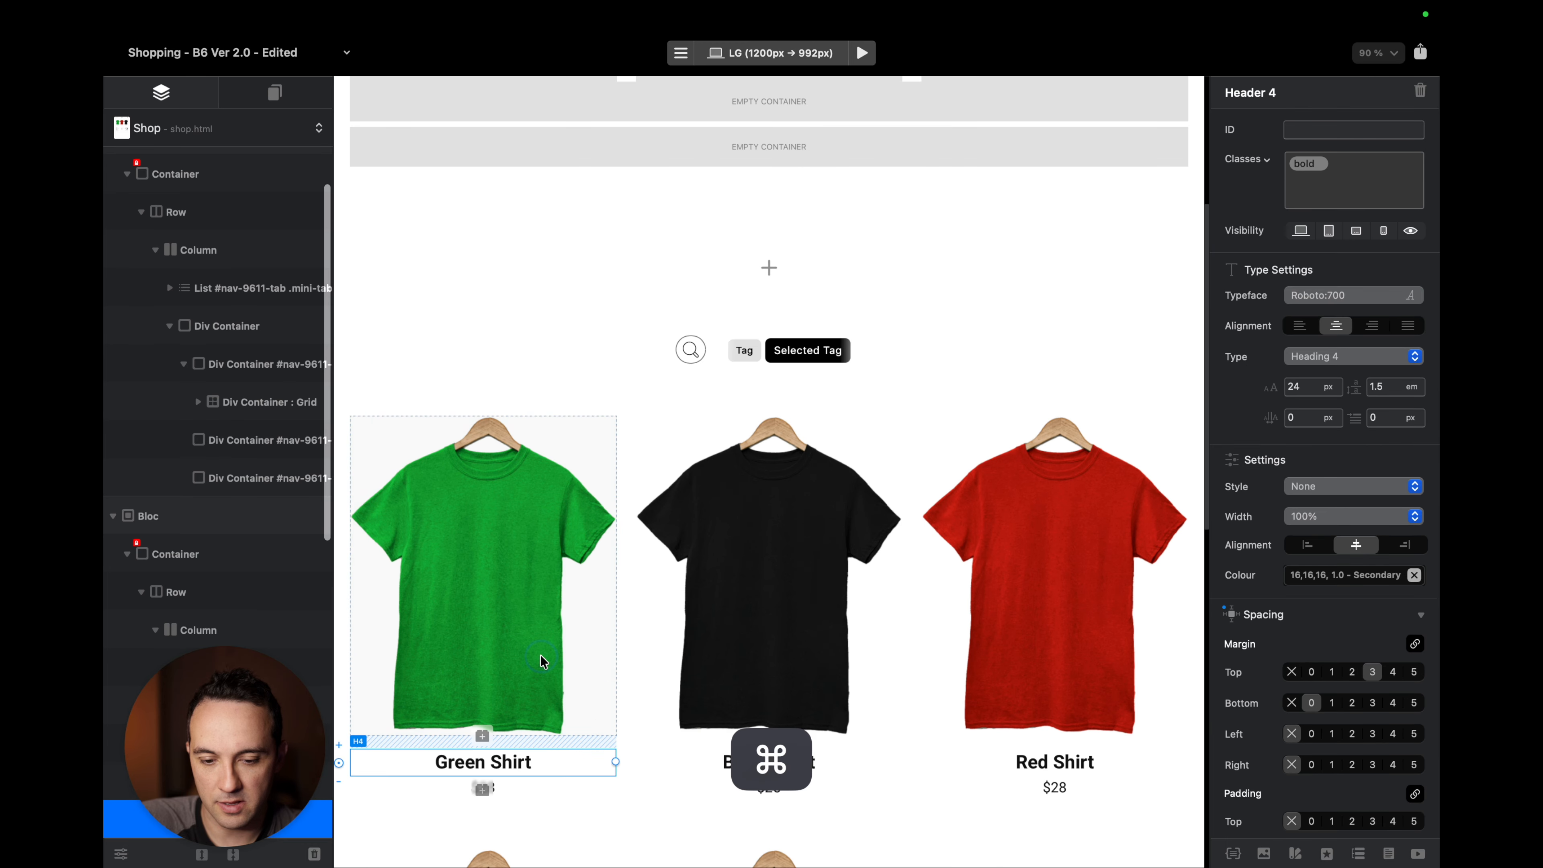
super+click(540, 659)
key(super+c)
scroll(523, 308, up, 5)
click(526, 298)
key(super+v)
Copy the Green Shirt heading and paste it below the image in the first grid cell.
scroll(525, 298, down, 10)
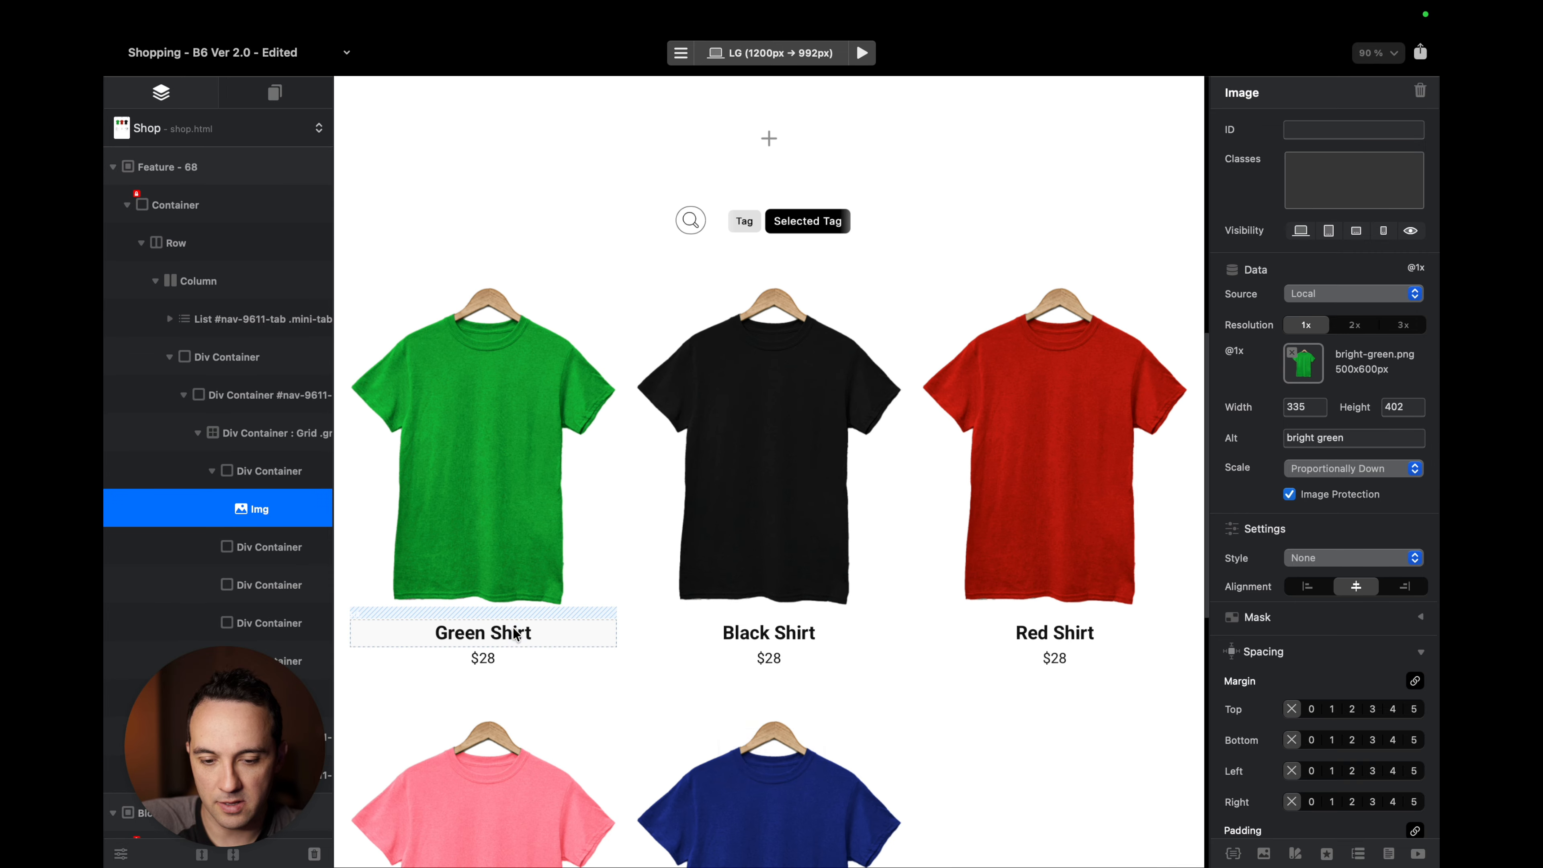
click(512, 627)
key(super+c)
scroll(512, 627, up, 8)
scroll(512, 627, up, 6)
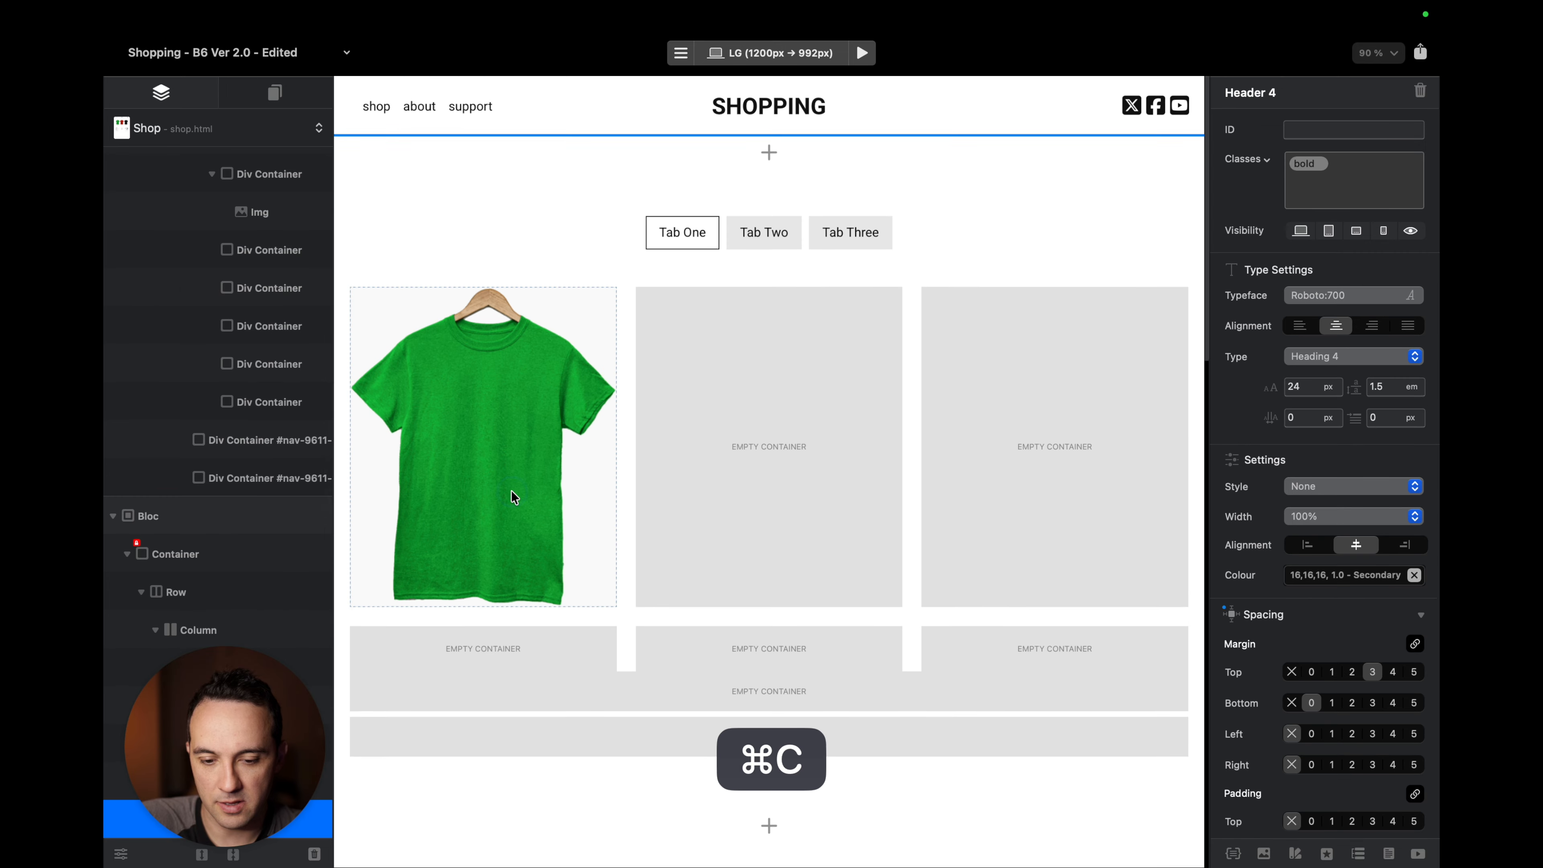
click(511, 491)
key(super+v)
Copy the Green Shirt's $28 price paragraph and paste it below the heading in the first grid cell.
scroll(510, 491, down, 10)
click(532, 725)
key(super+c)
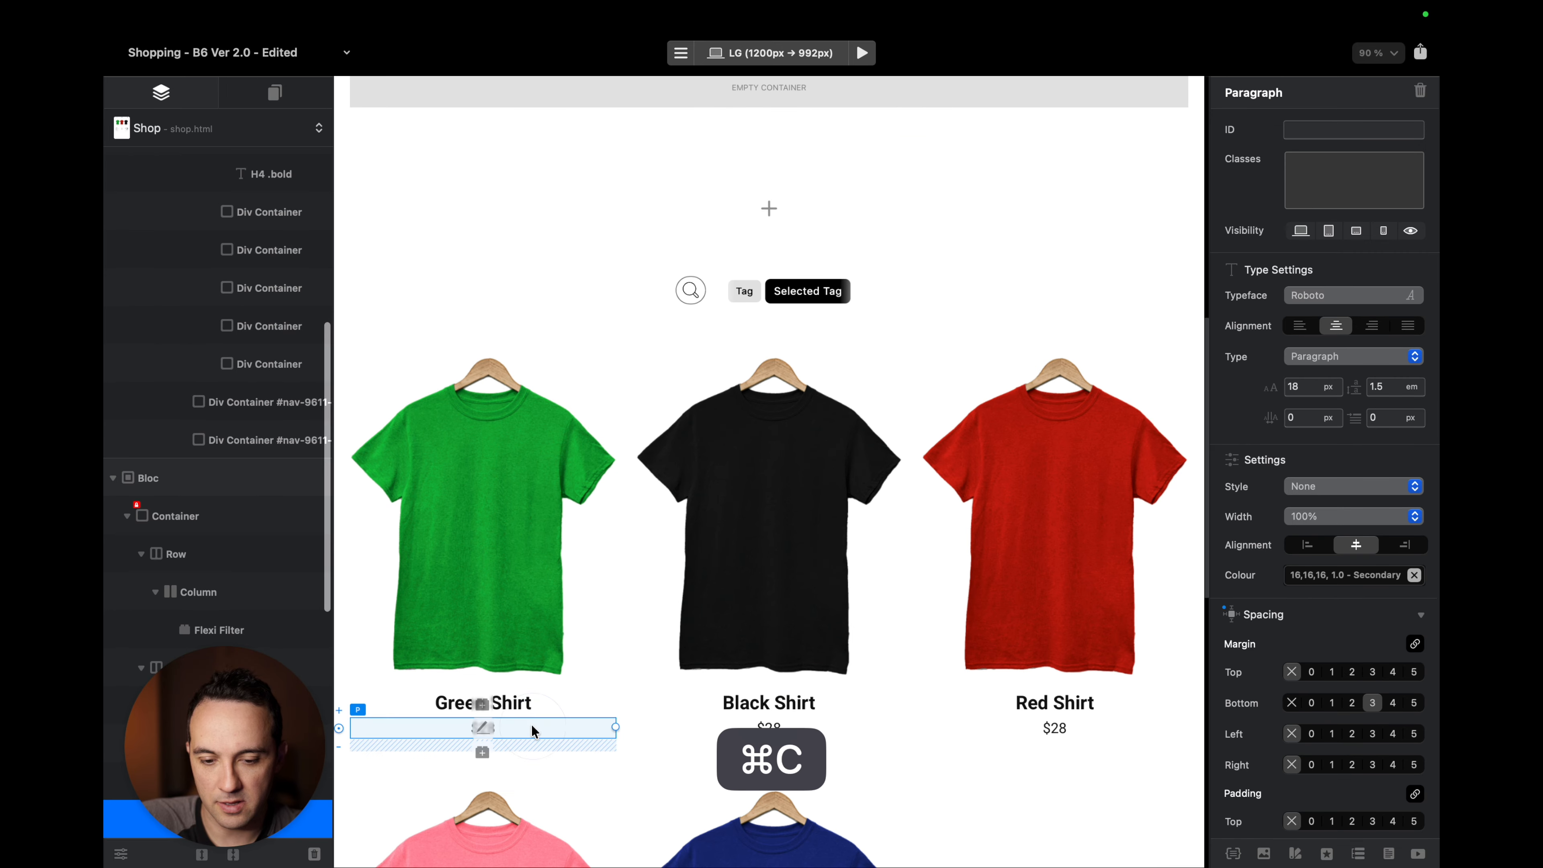
scroll(532, 726, up, 10)
click(511, 500)
click(523, 624)
key(super+v)
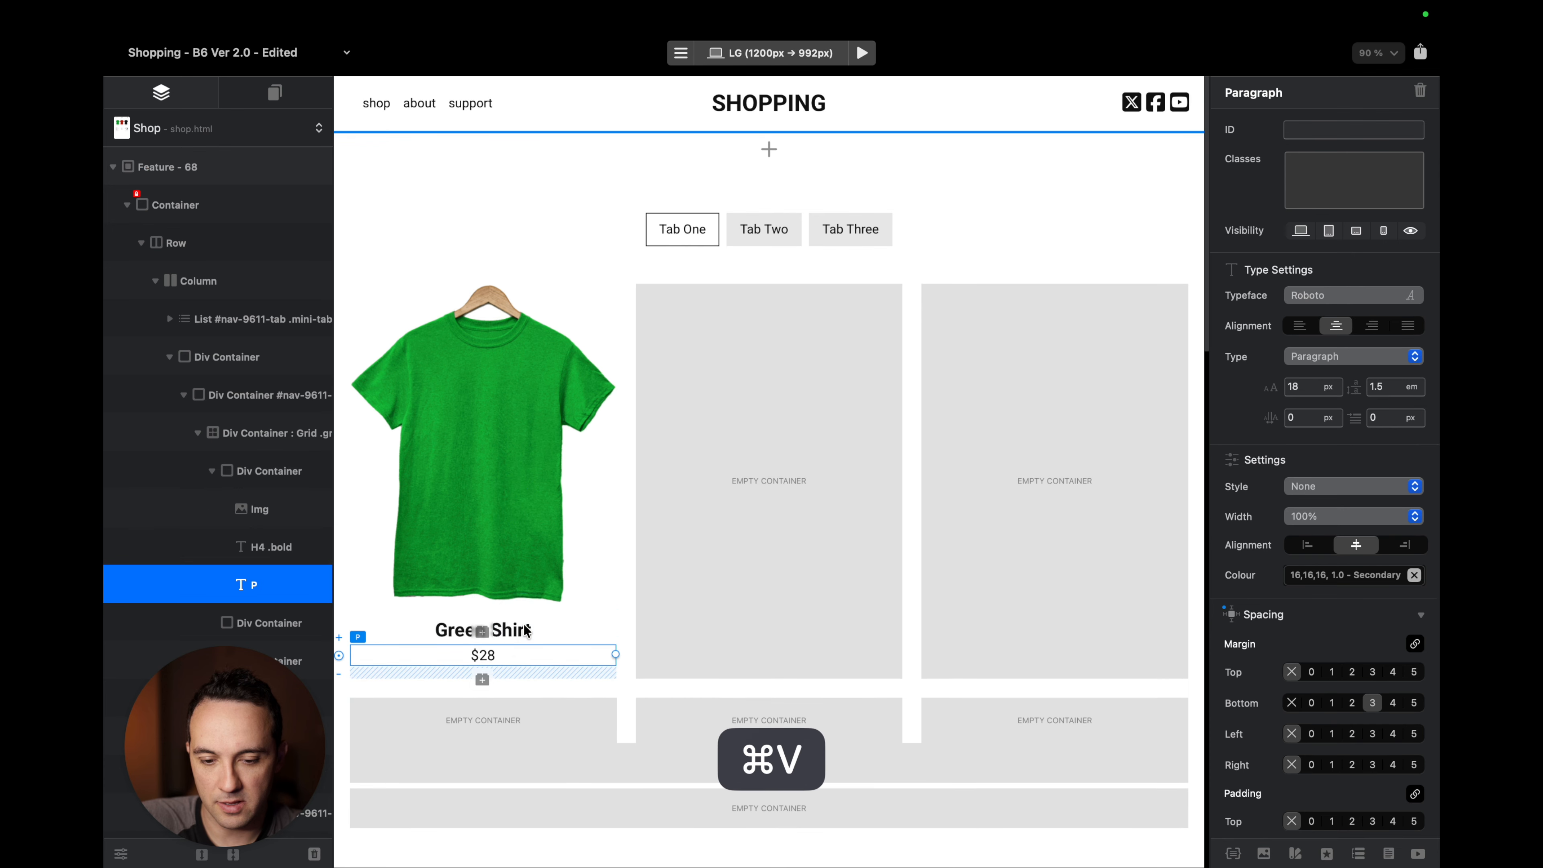
Duplicate the Green Shirt grid cell container four times.
click(532, 619)
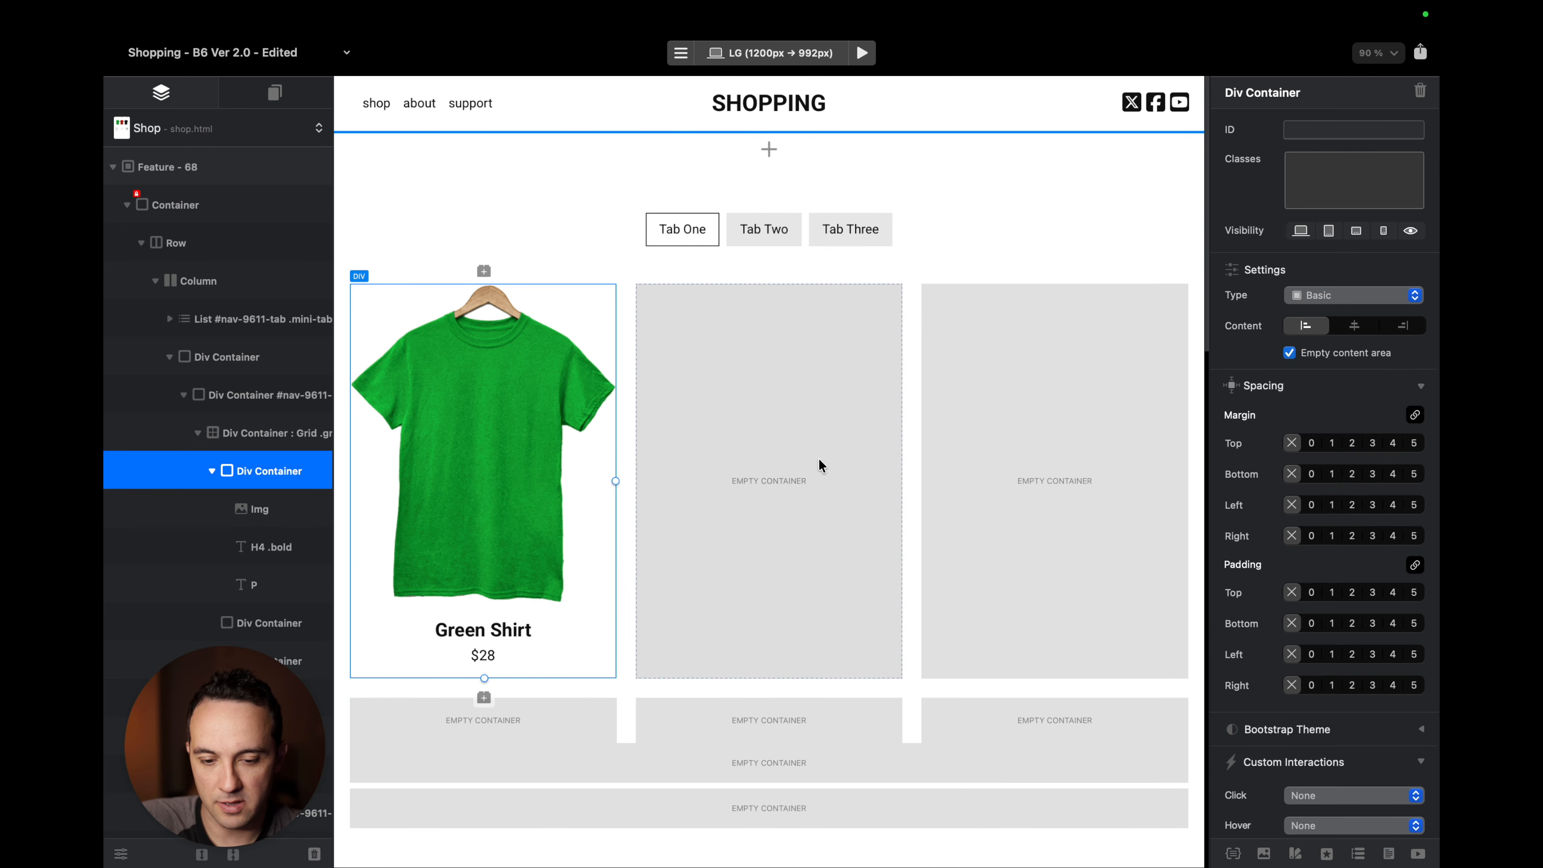
key(super+d)
key(super+d)
key(super+d)
key(super+d)
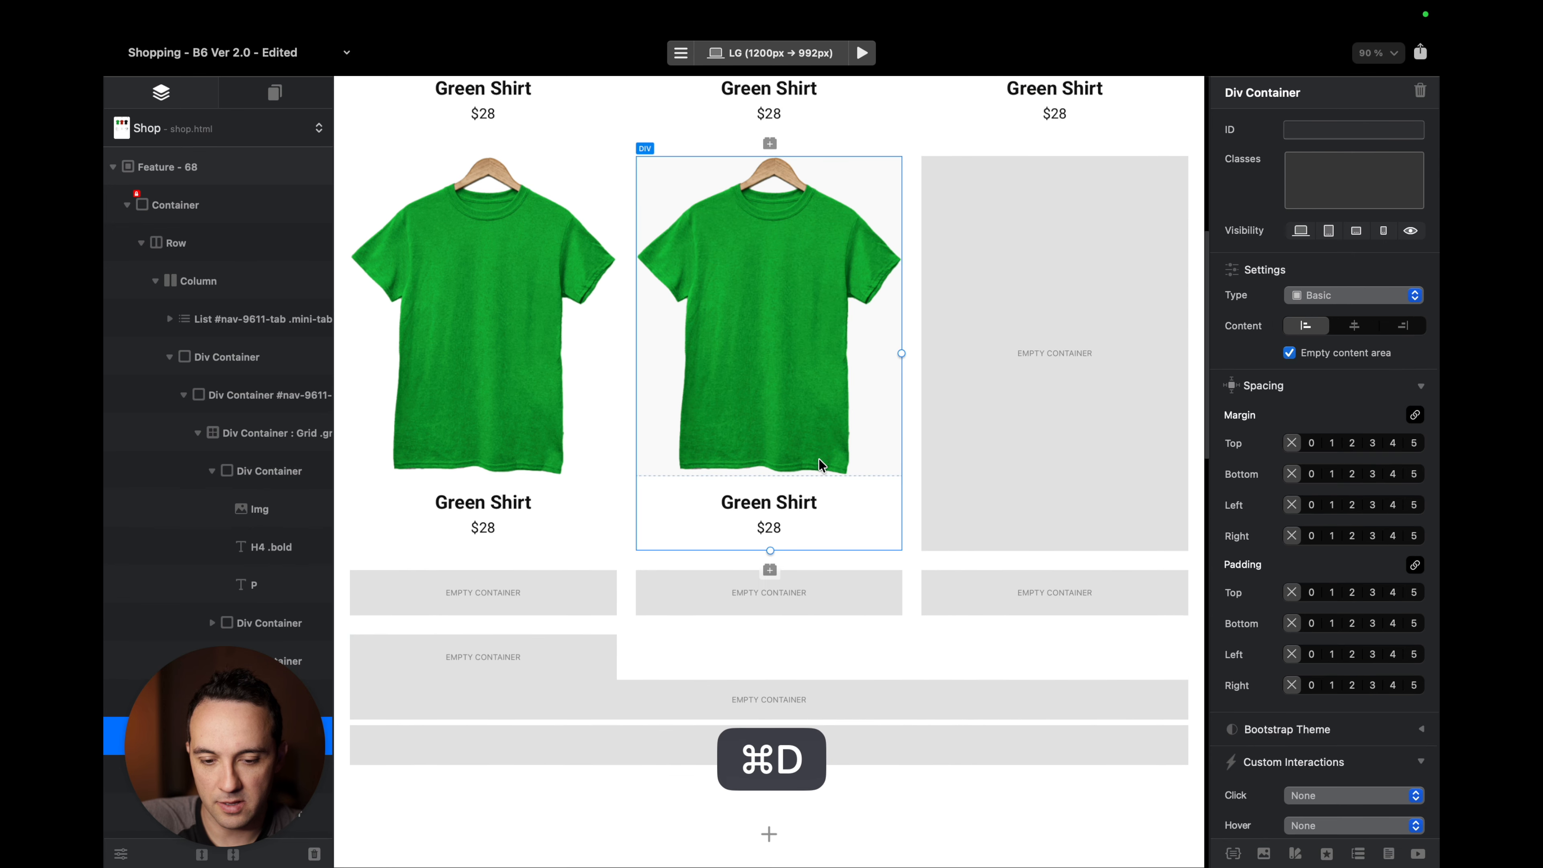
Relabel the three tabs above the shirt grid as All, Light and Dark.
scroll(818, 465, up, 5)
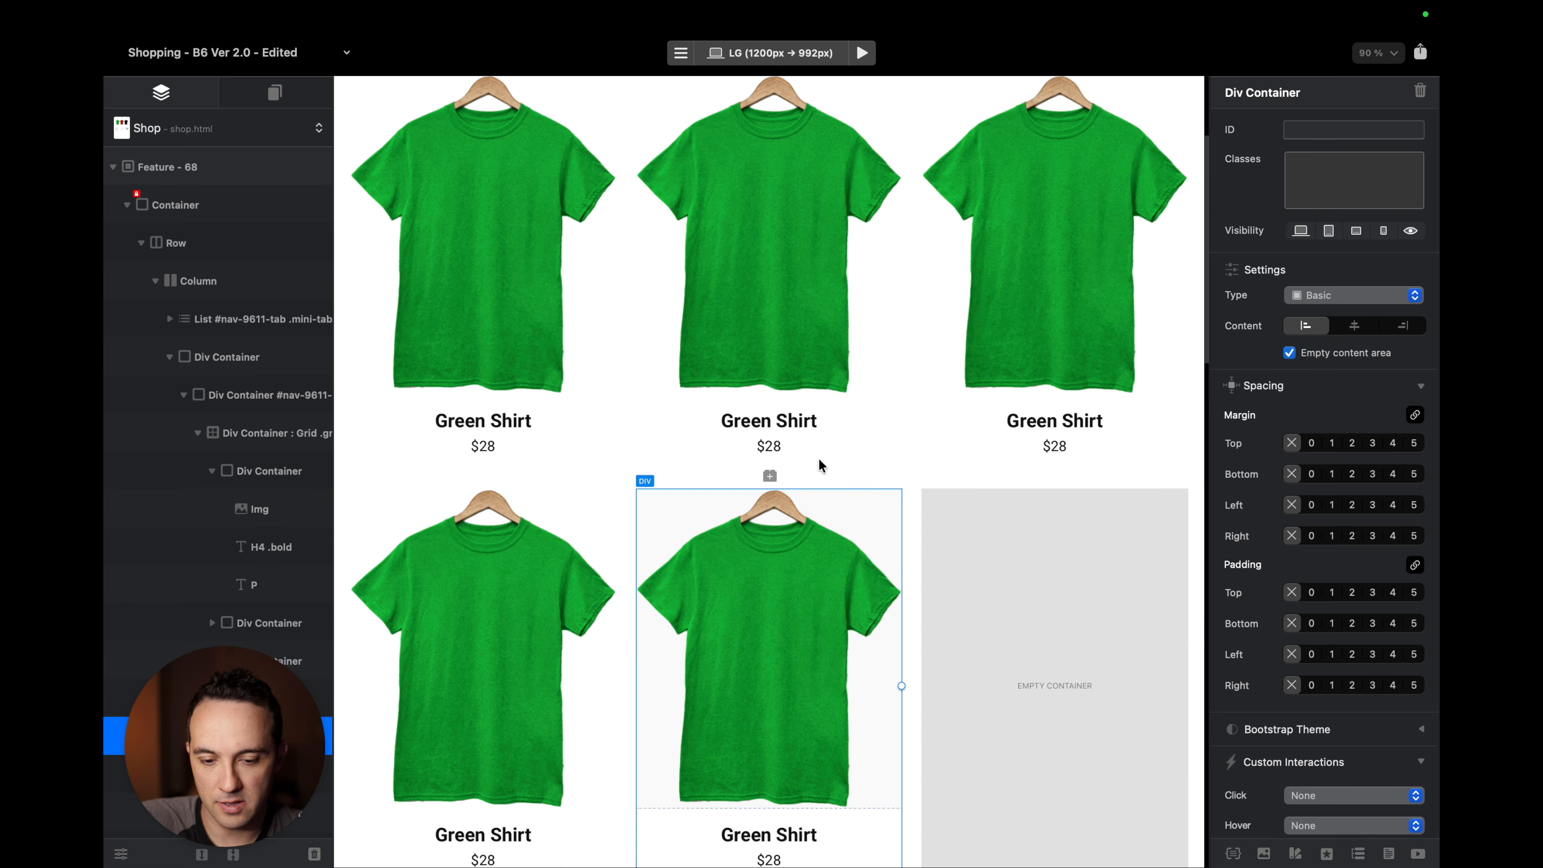
scroll(818, 465, up, 3)
click(683, 230)
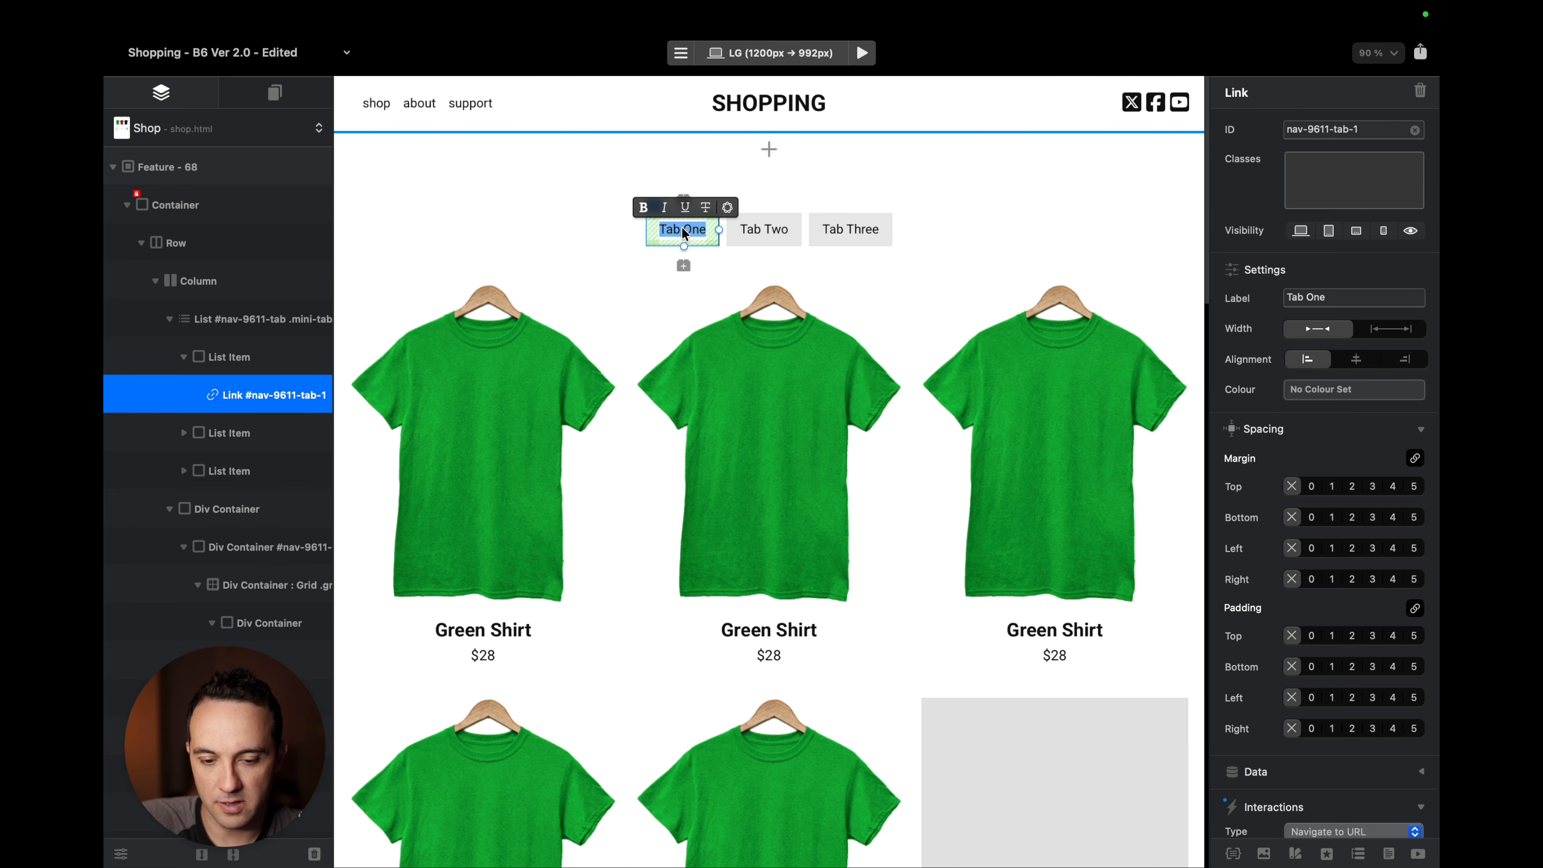
text(All)
double_click(768, 229)
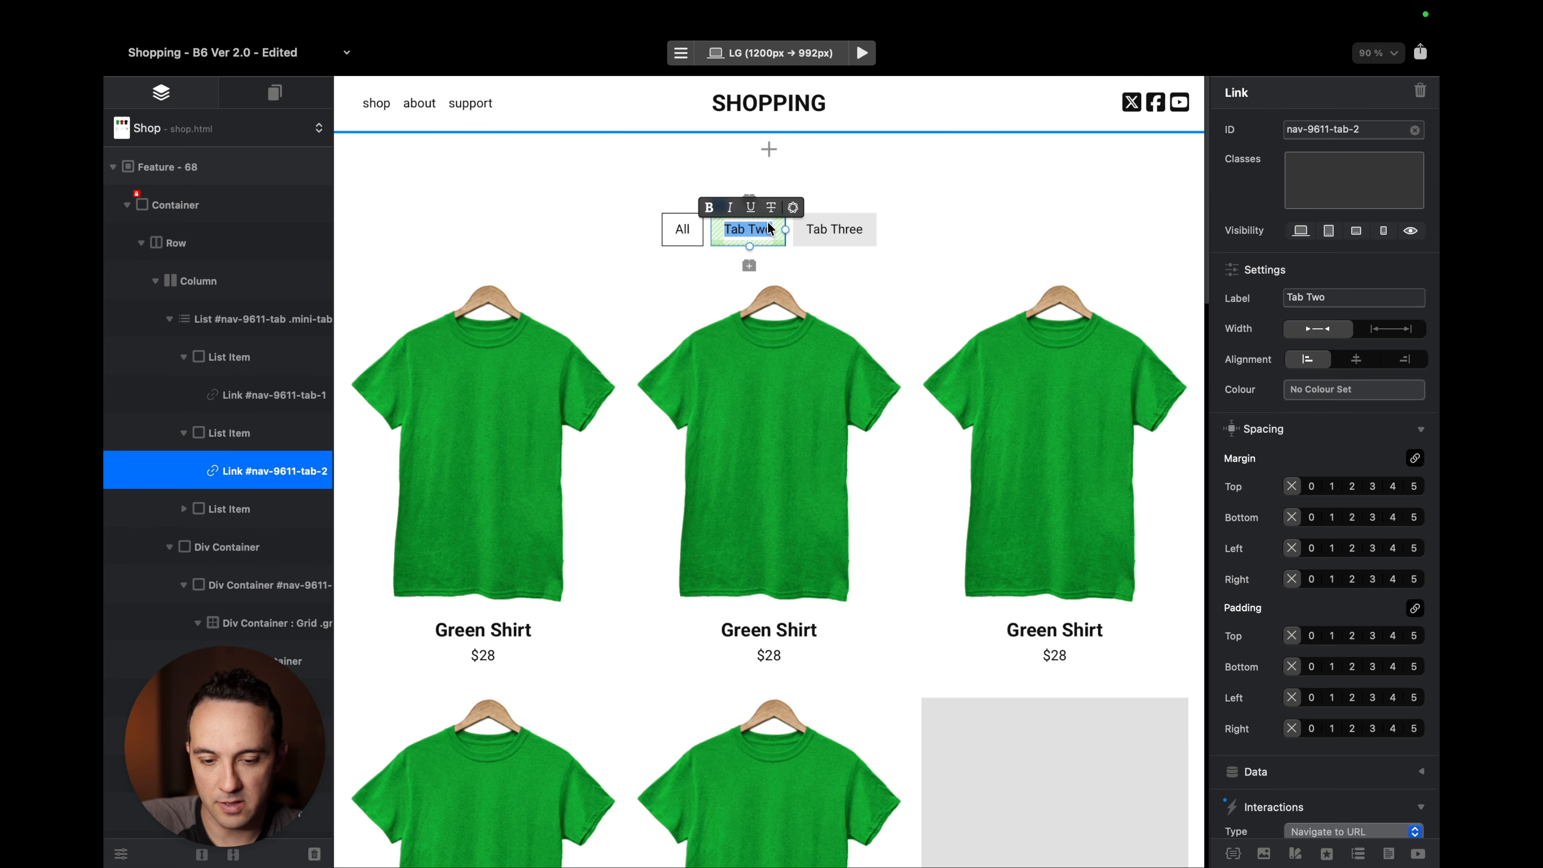
text(Light)
double_click(837, 230)
text(Dark)
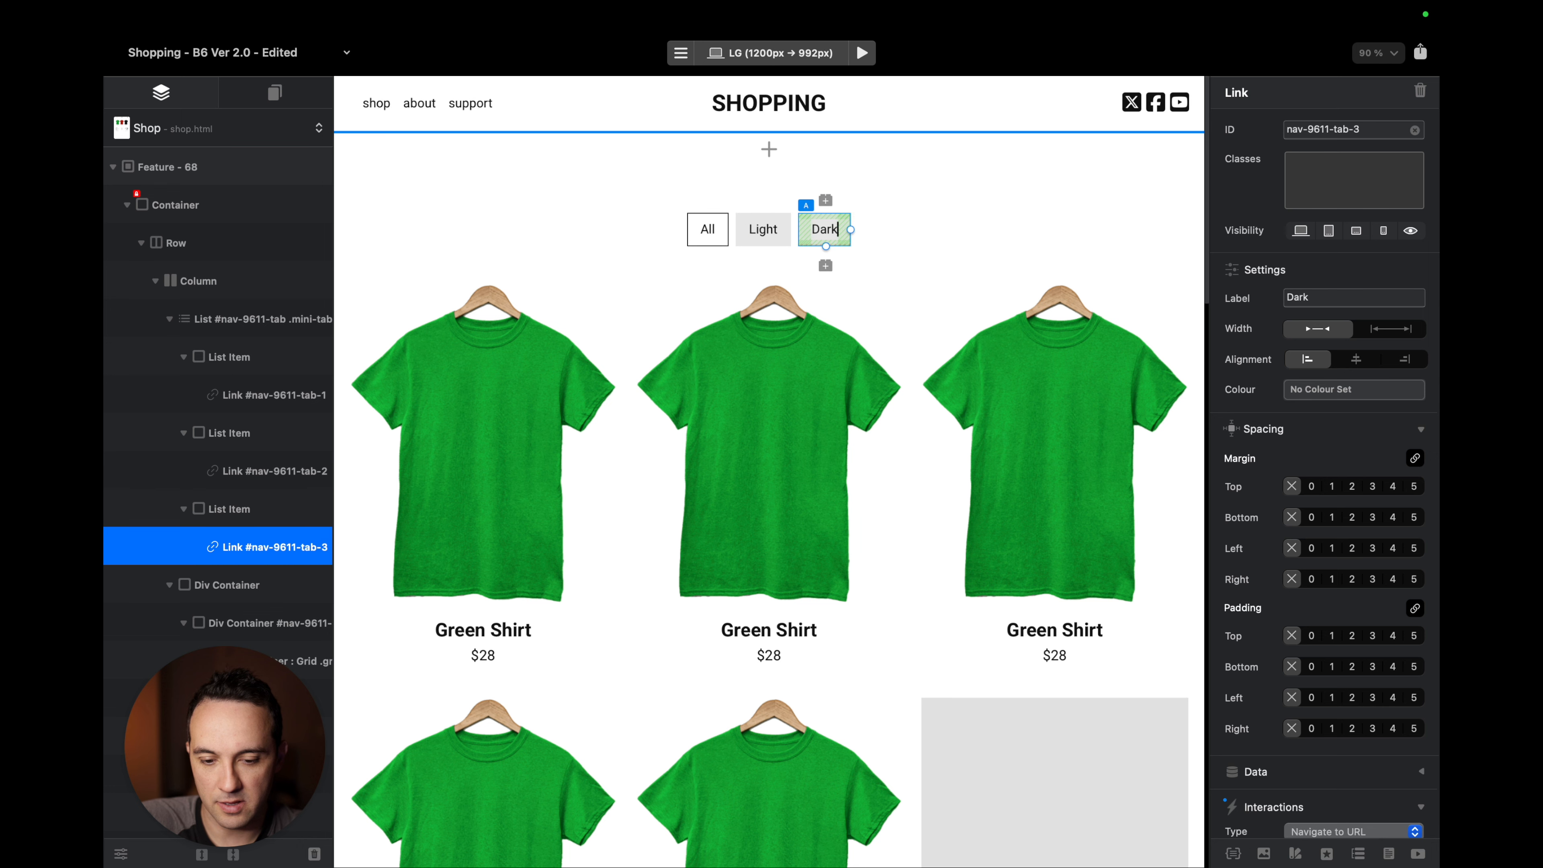
Examine the Flexi Filter section and its tag buttons in the browser preview, then return to the Blocs project.
scroll(913, 251, down, 10)
scroll(913, 247, down, 6)
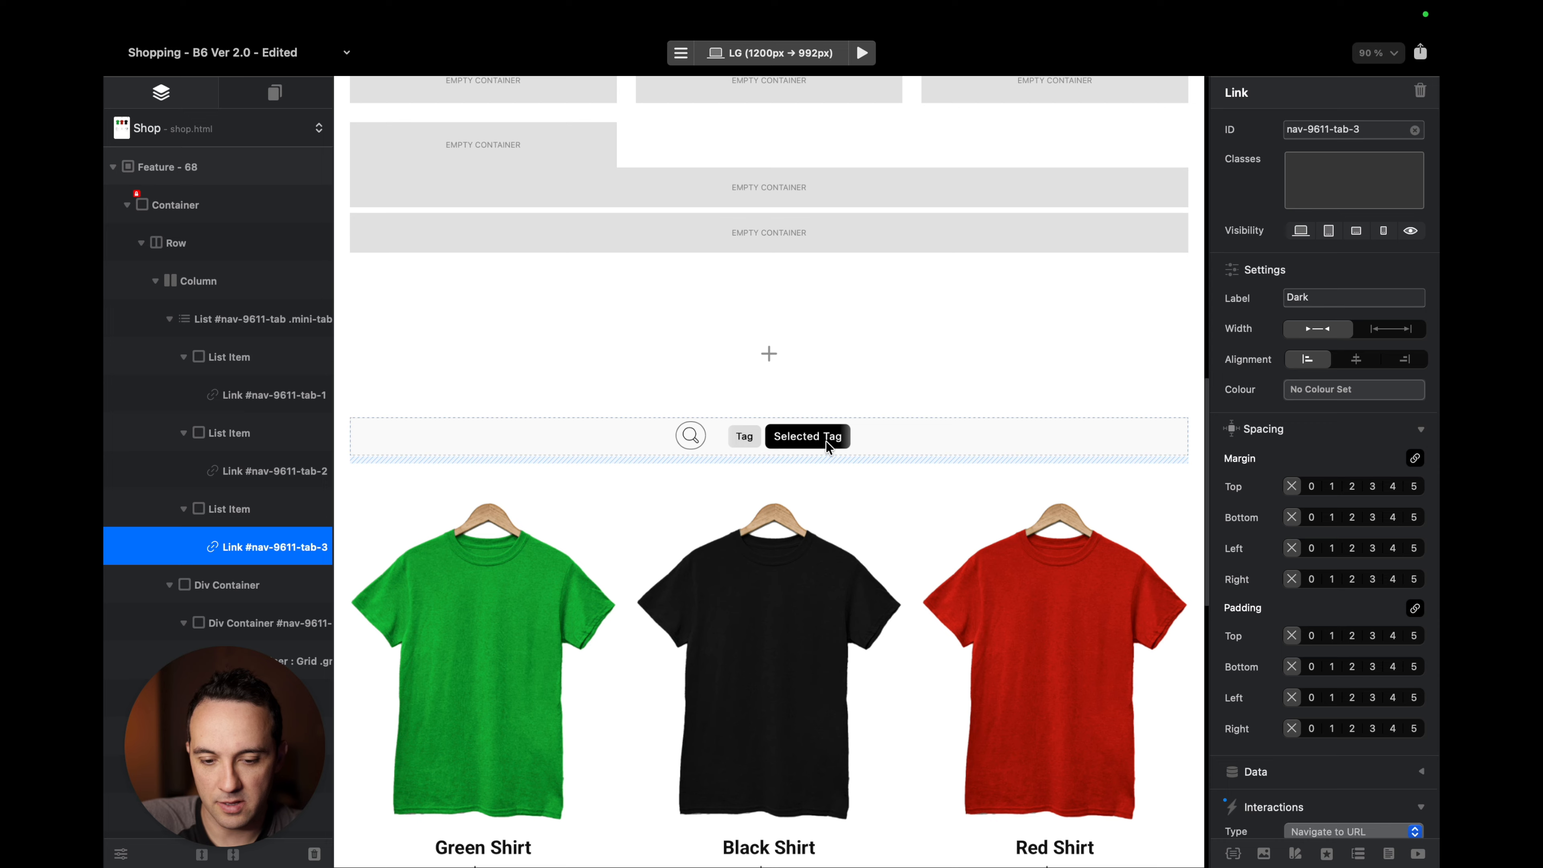
key(ctrl+Left)
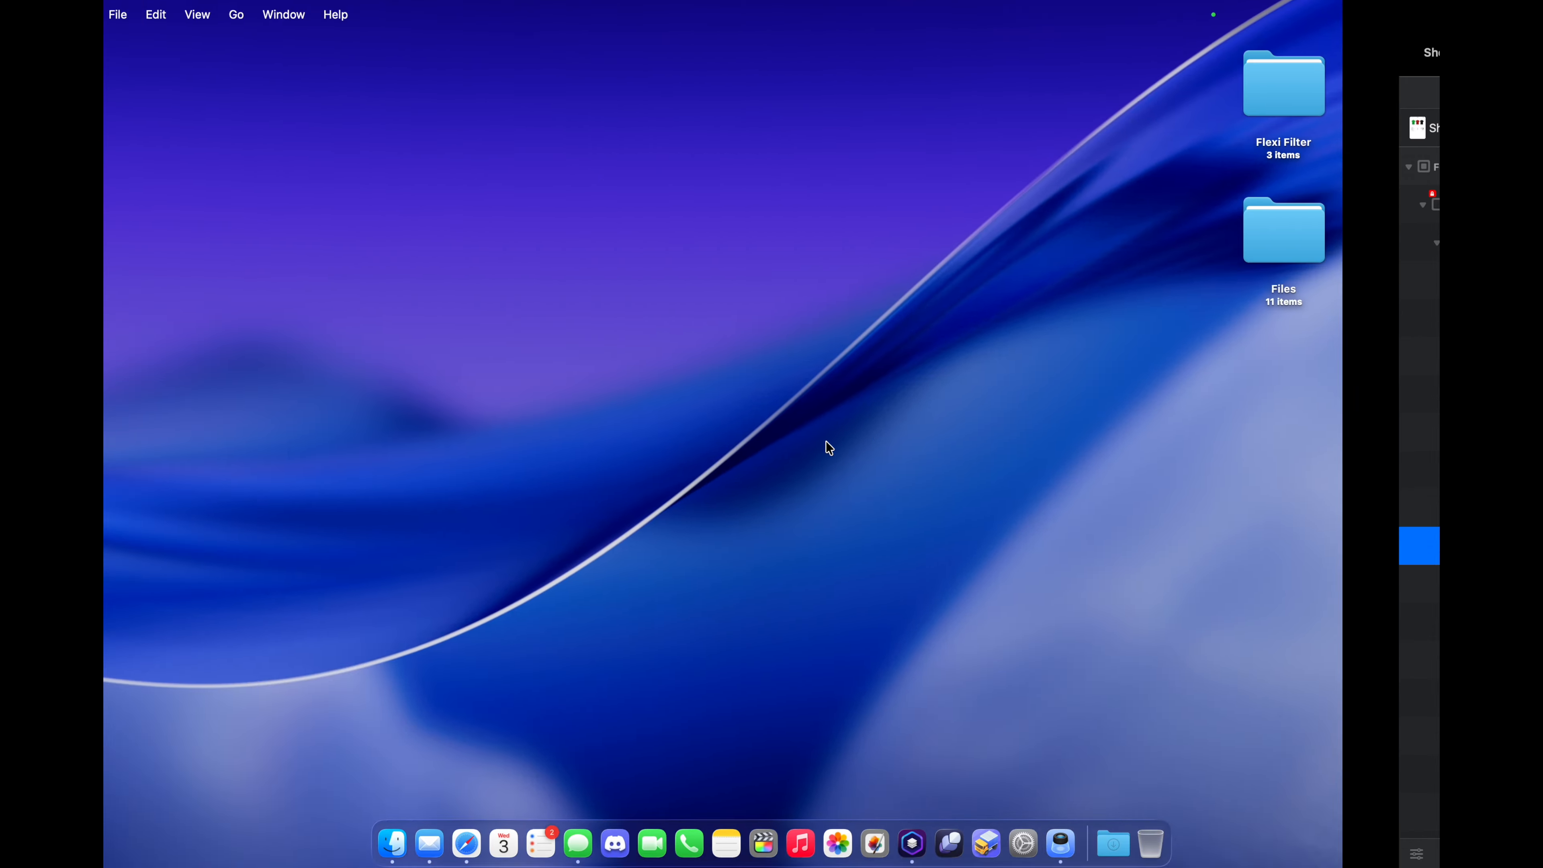
key(ctrl+Right)
key(ctrl+Right)
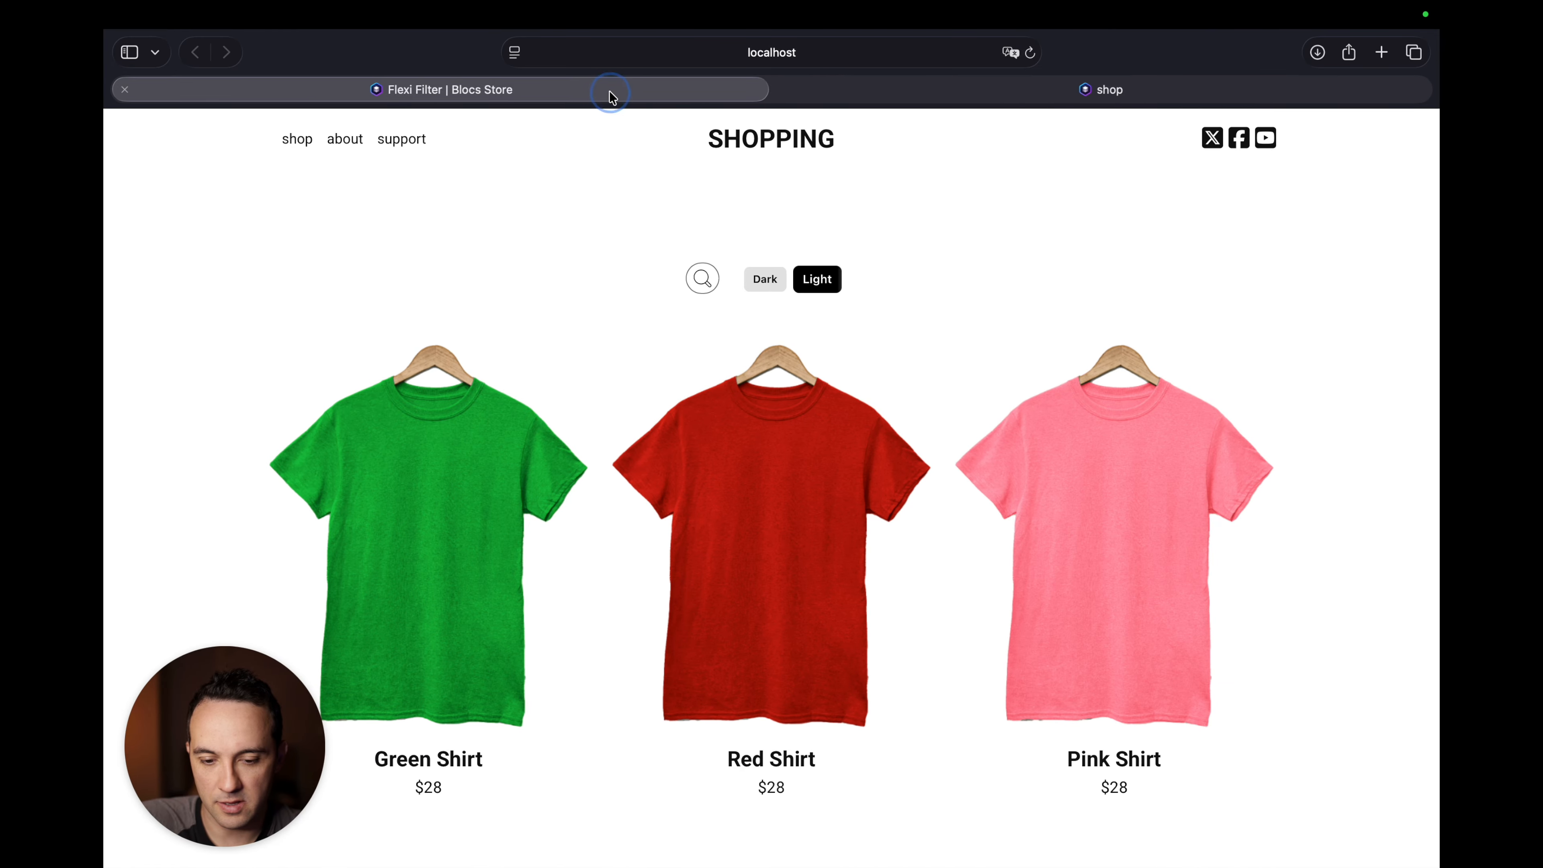
click(602, 92)
click(906, 97)
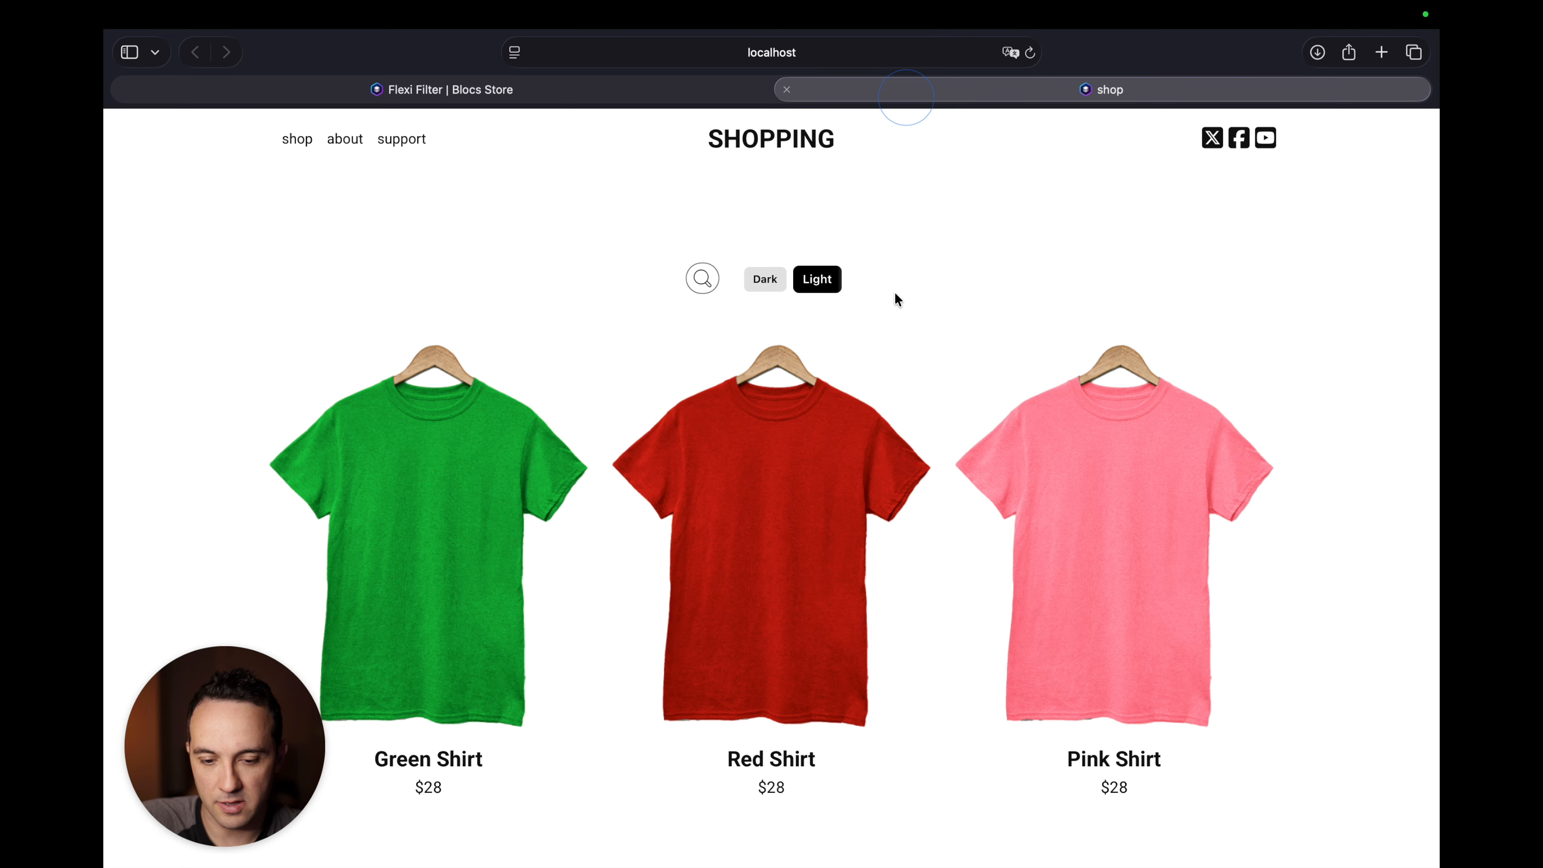
key(ctrl+Left)
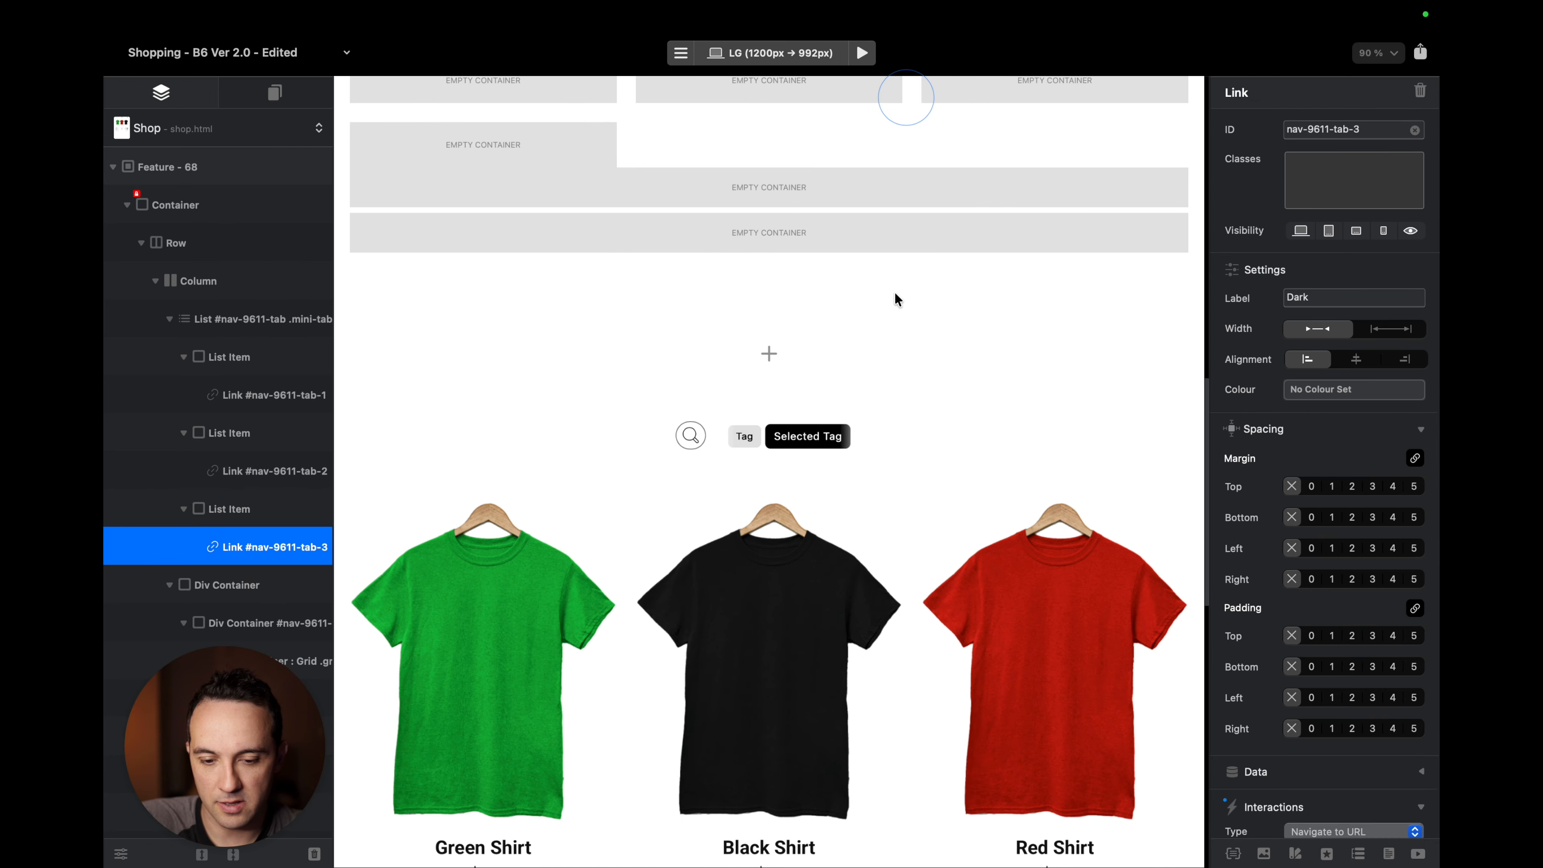
Set the data-filter-tags attribute of the Green Shirt column in the Flexi Filter bloc to "Light,All".
scroll(895, 294, down, 4)
scroll(894, 291, down, 2)
scroll(894, 292, up, 2)
scroll(675, 397, down, 4)
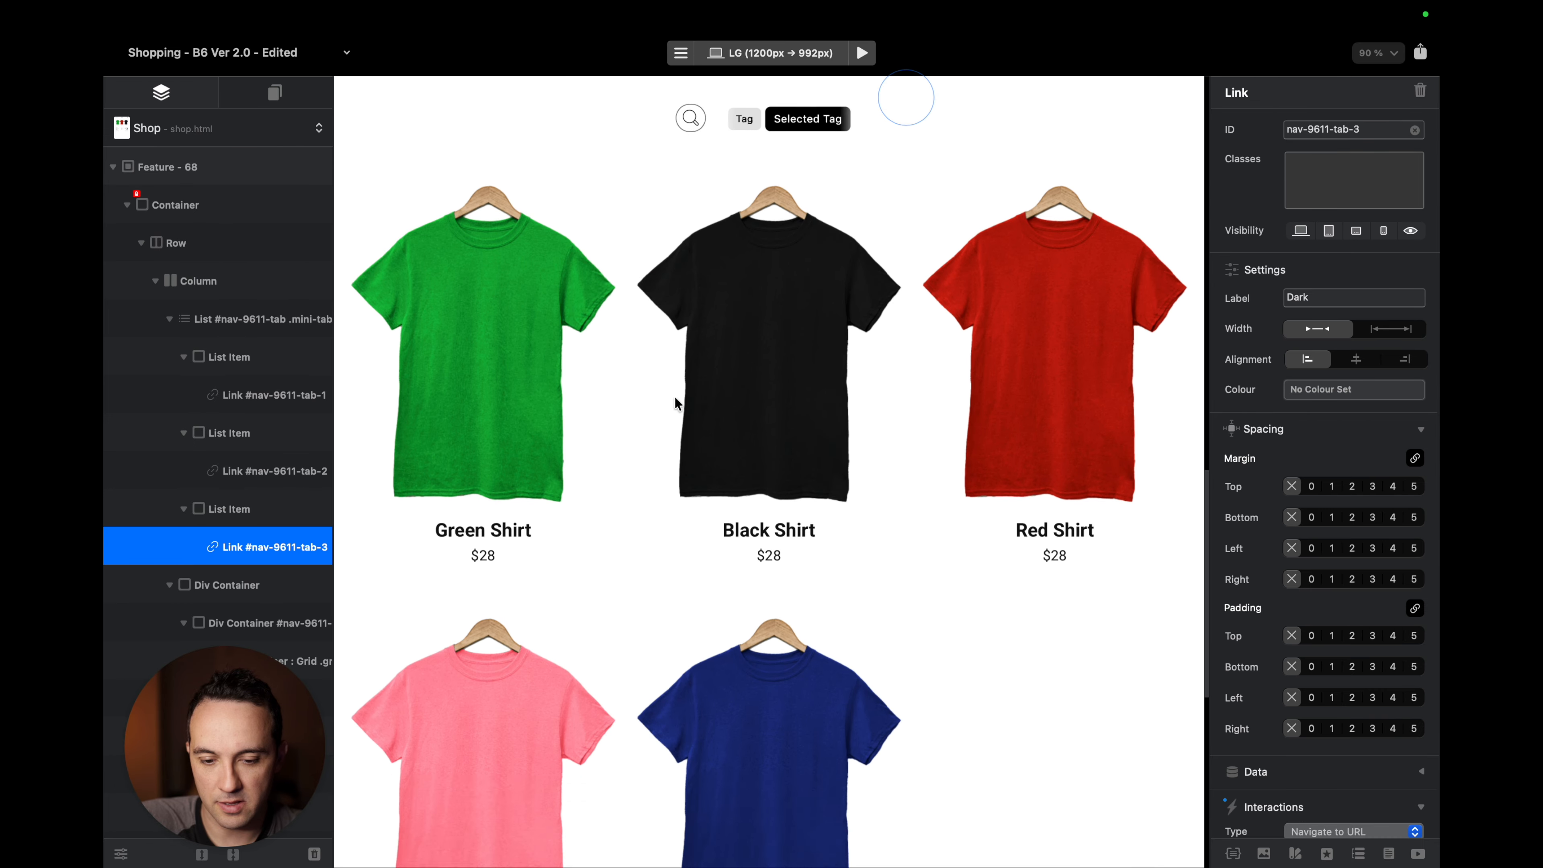
click(591, 392)
scroll(1428, 602, down, 6)
scroll(1397, 601, down, 3)
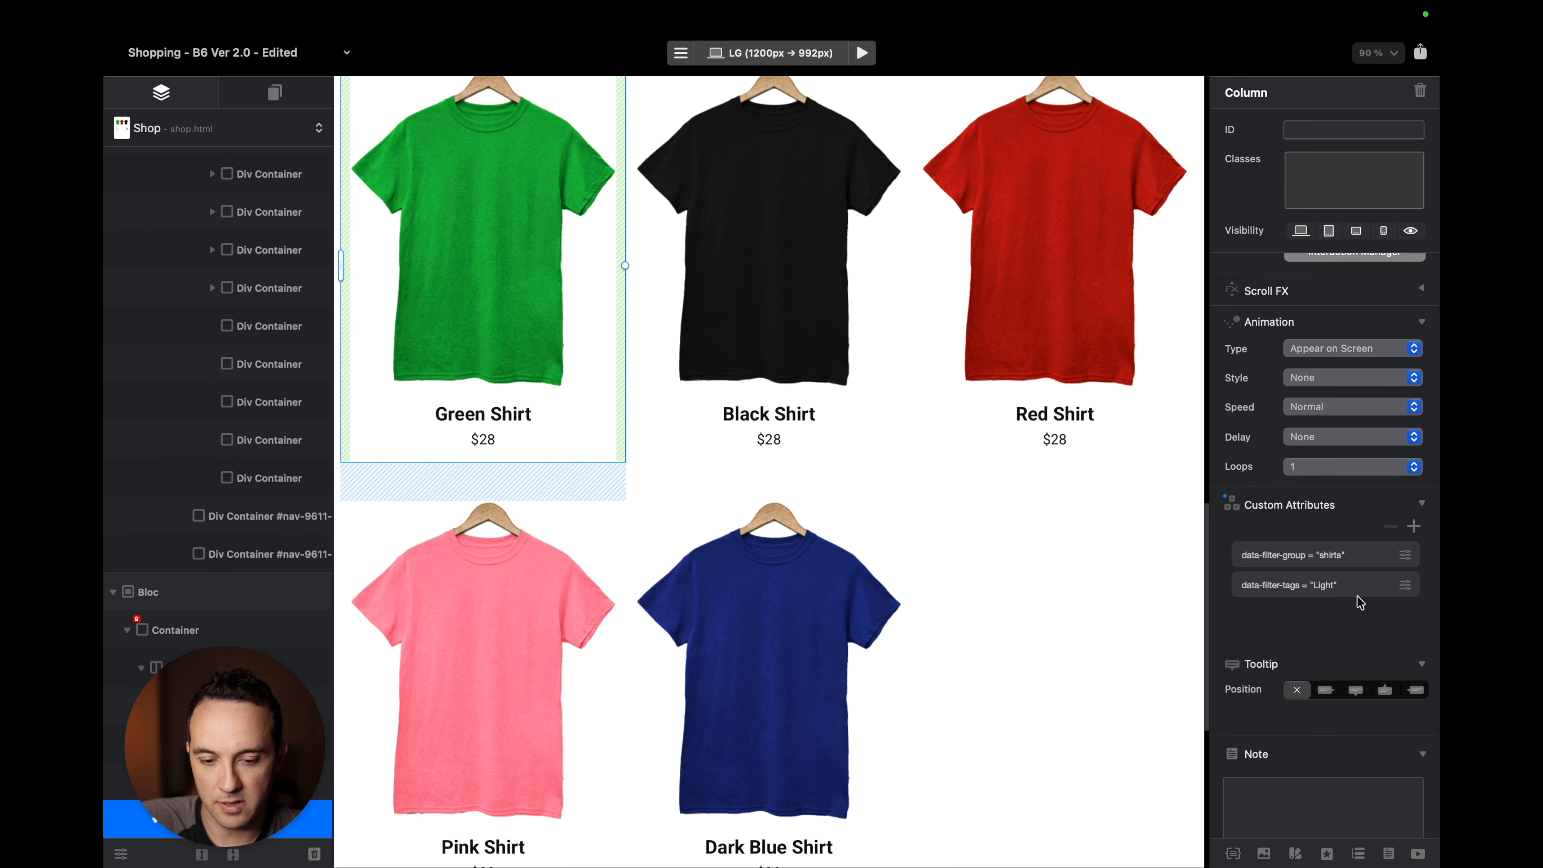
click(1403, 585)
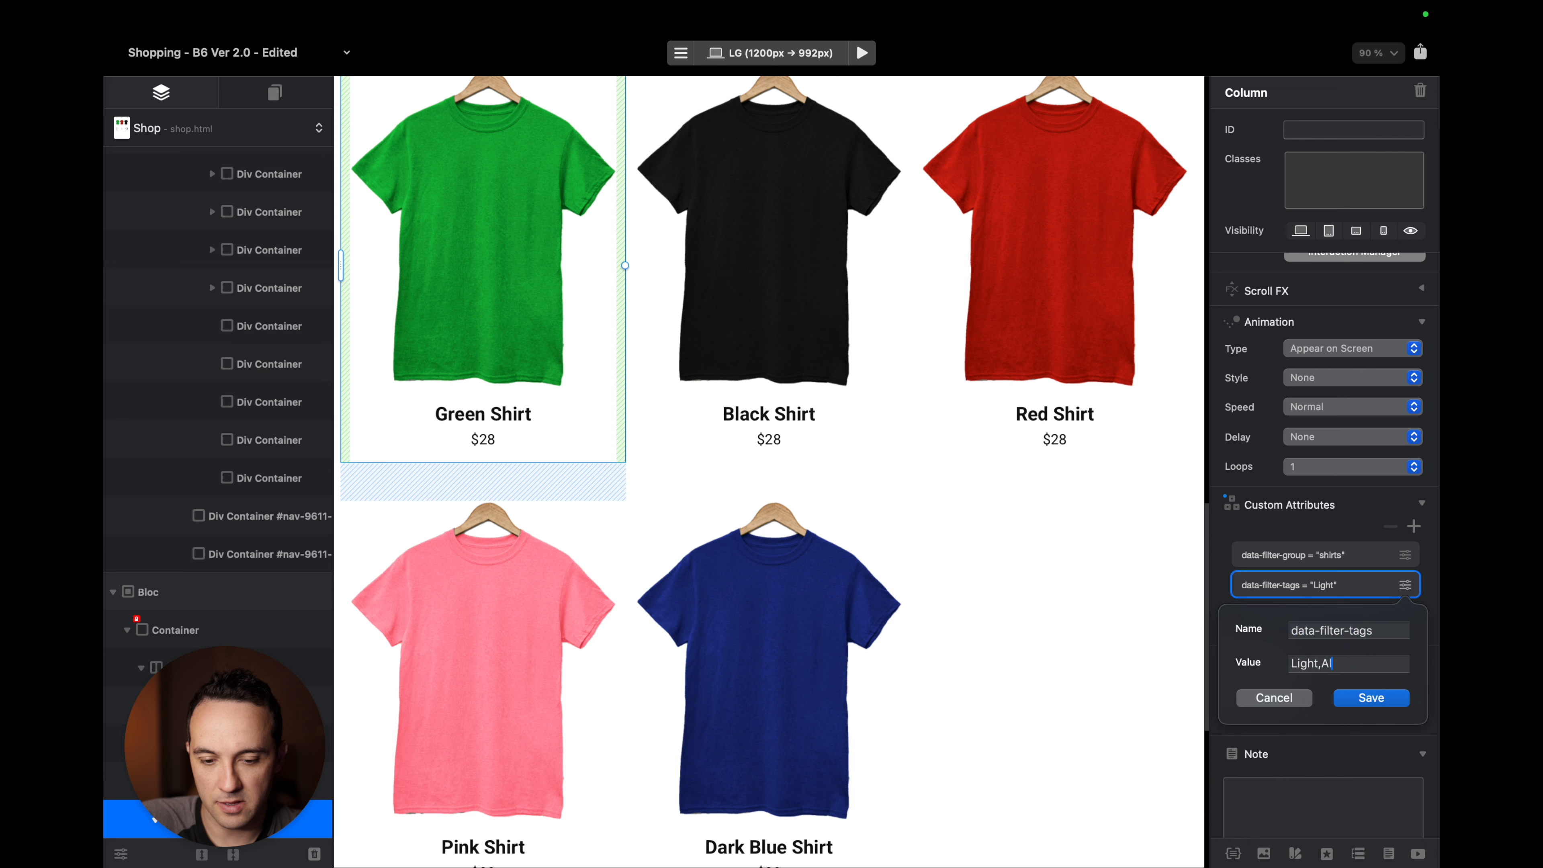
key(Return)
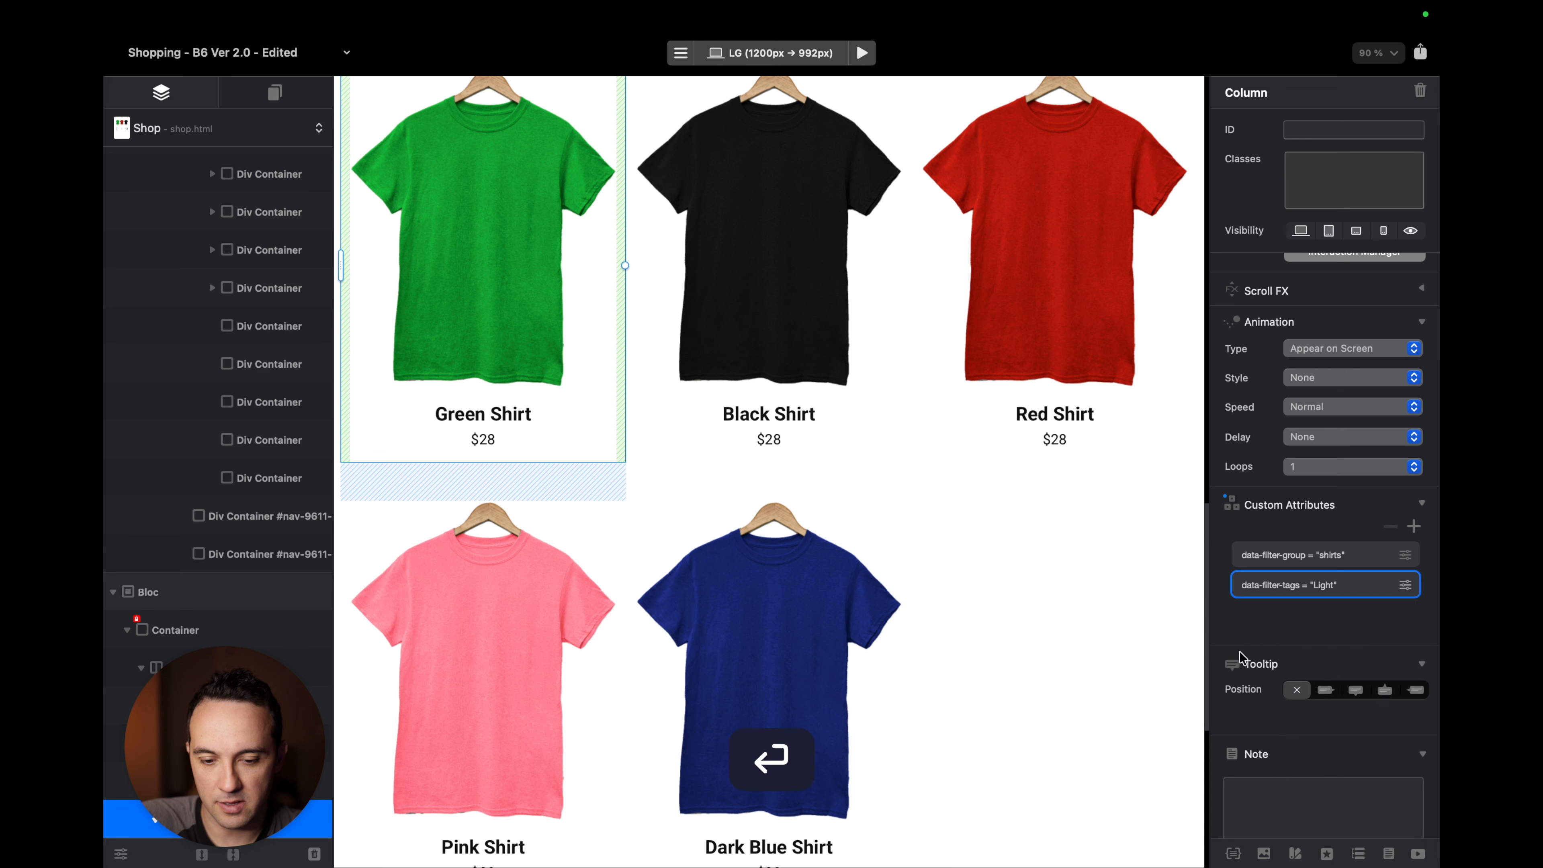
Set data-filter-tags to "Dark,All" on the Black Shirt column and "Light,All" on the Red Shirt column.
click(909, 369)
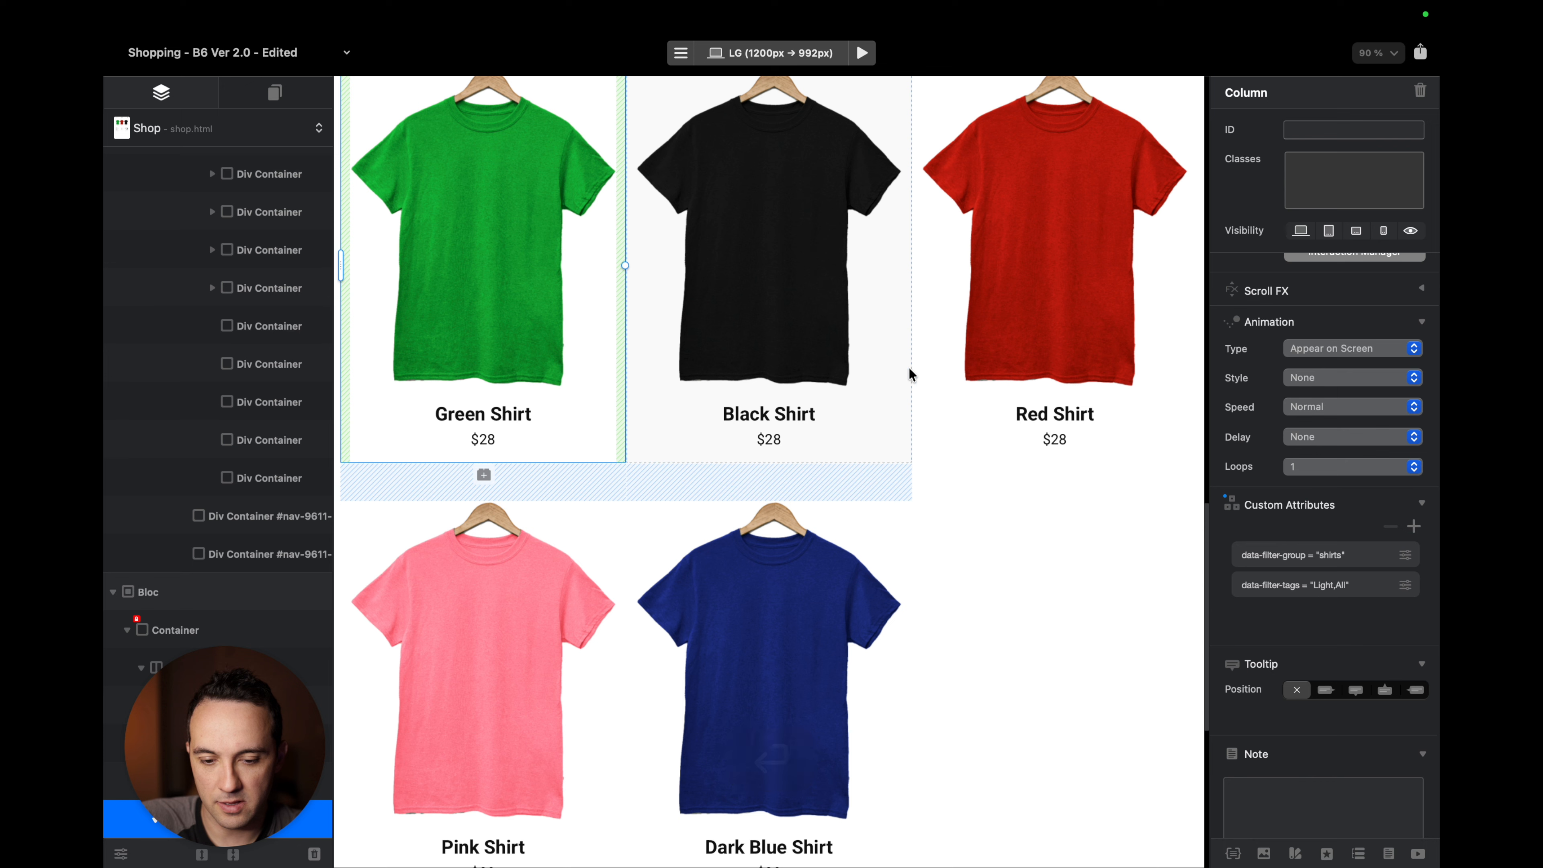
click(1405, 586)
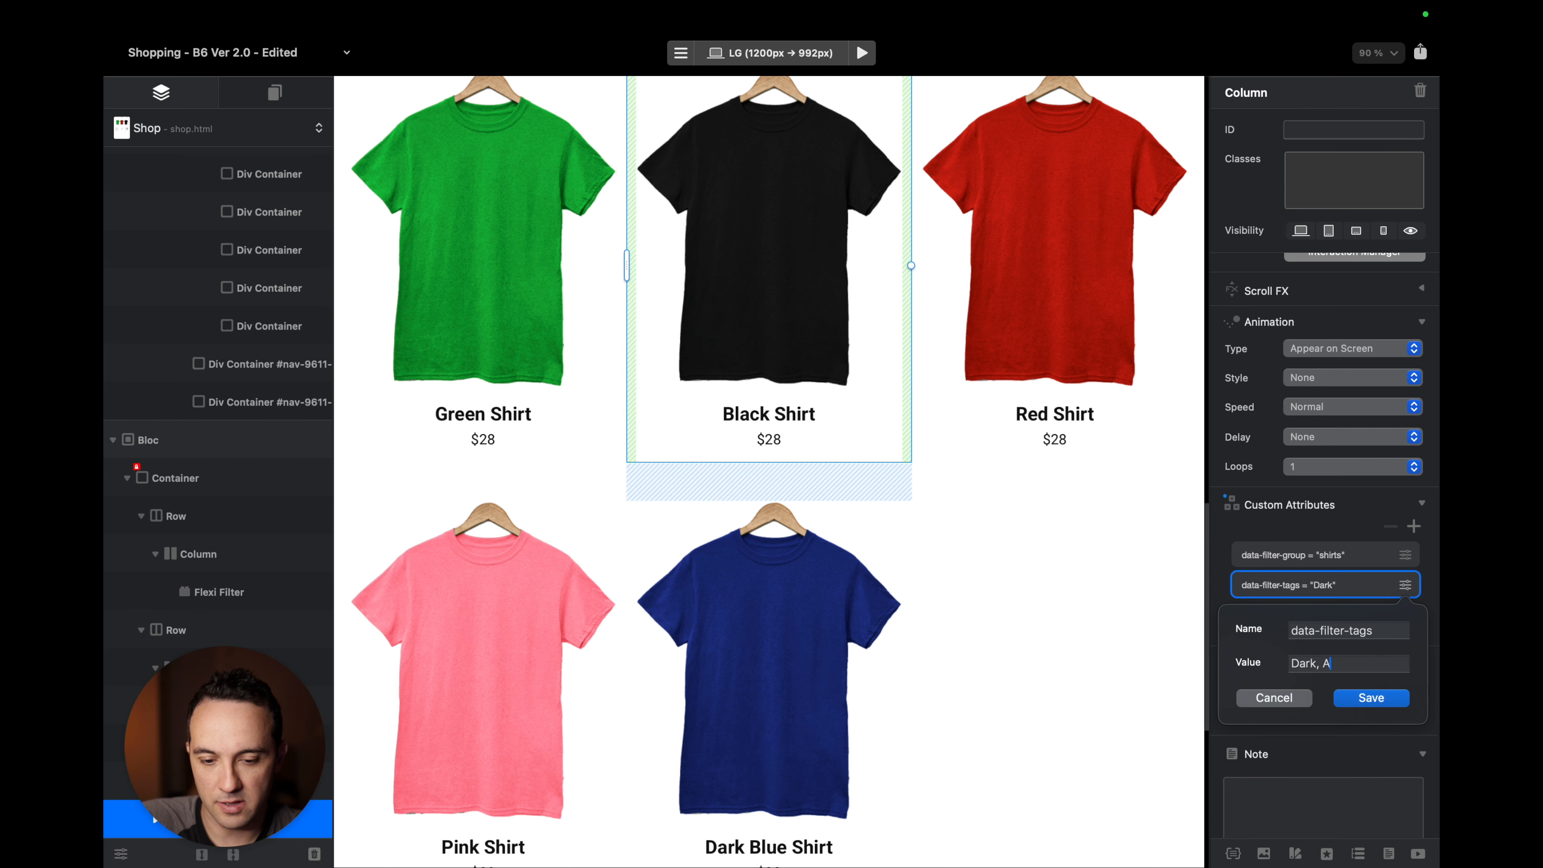
text(ll)
key(Return)
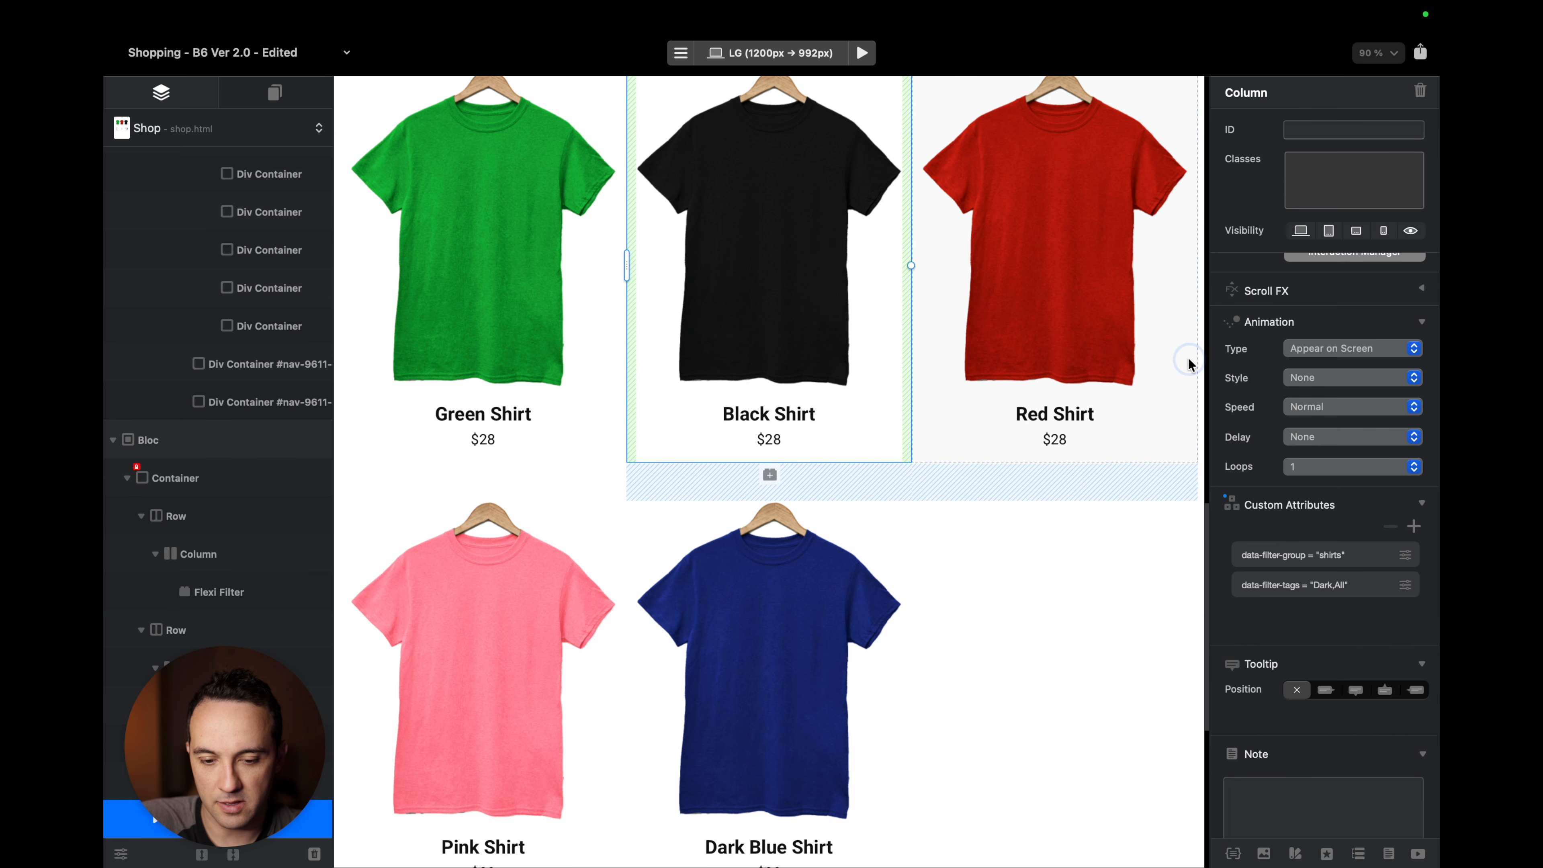
click(1190, 364)
key(Return)
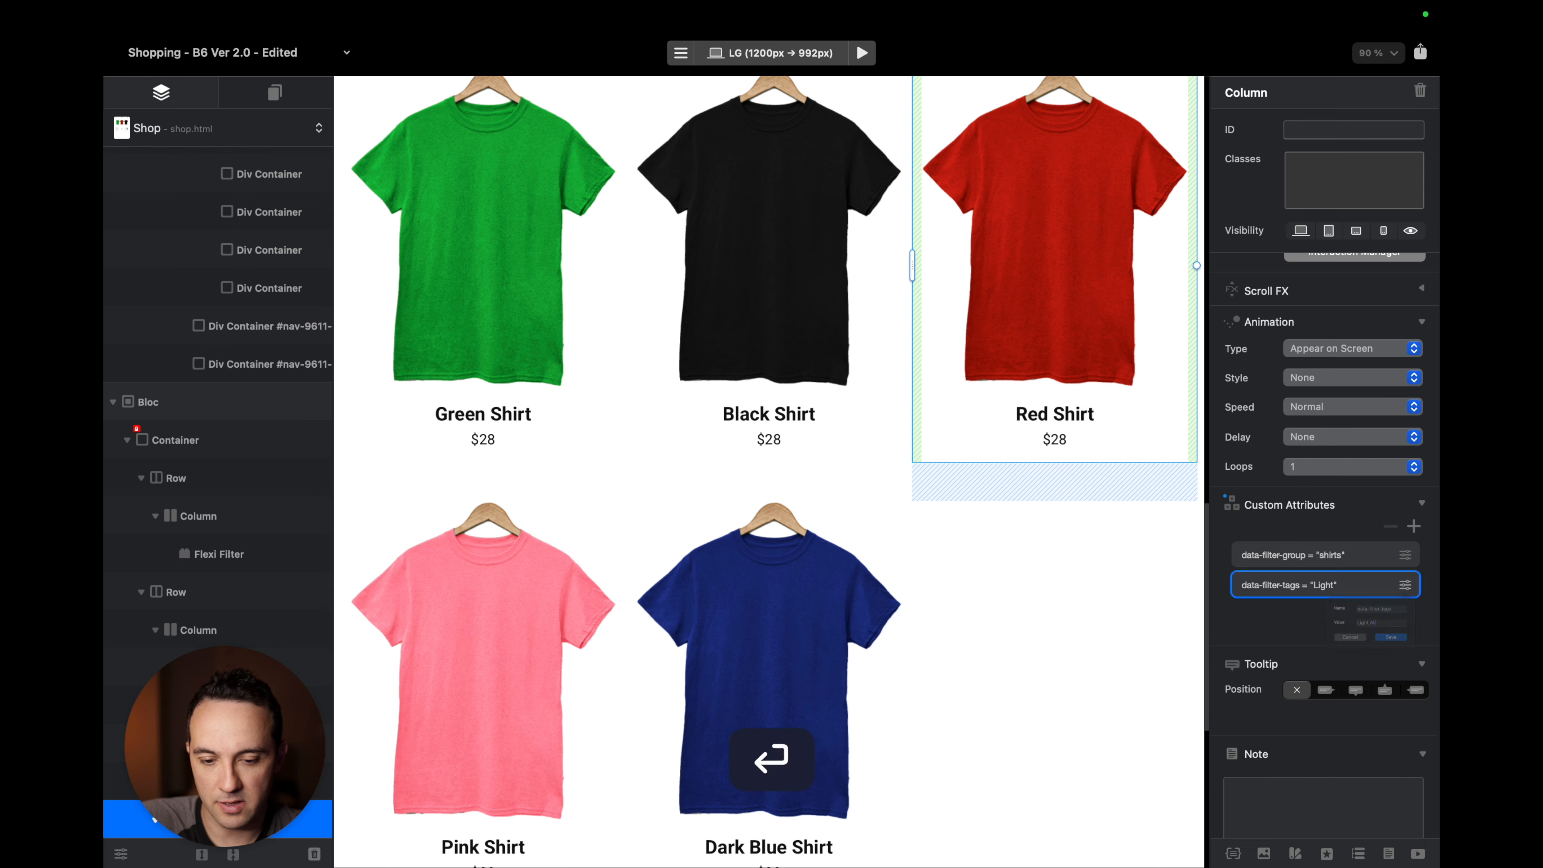
Set the data-filter-tags attribute of the Pink Shirt column to "Light,All".
click(624, 668)
scroll(1415, 578, down, 15)
click(1406, 584)
text(,All)
key(Return)
Set the data-filter-tags attribute of the Dark Blue Shirt column to "Dark, All".
click(909, 669)
scroll(1395, 678, down, 15)
click(1405, 541)
text(,All)
key(Return)
Preview the page in the browser and test the All, Dark and Light filter tags on the shirts.
key(super+alt+b)
scroll(786, 375, down, 10)
scroll(786, 372, up, 6)
click(739, 465)
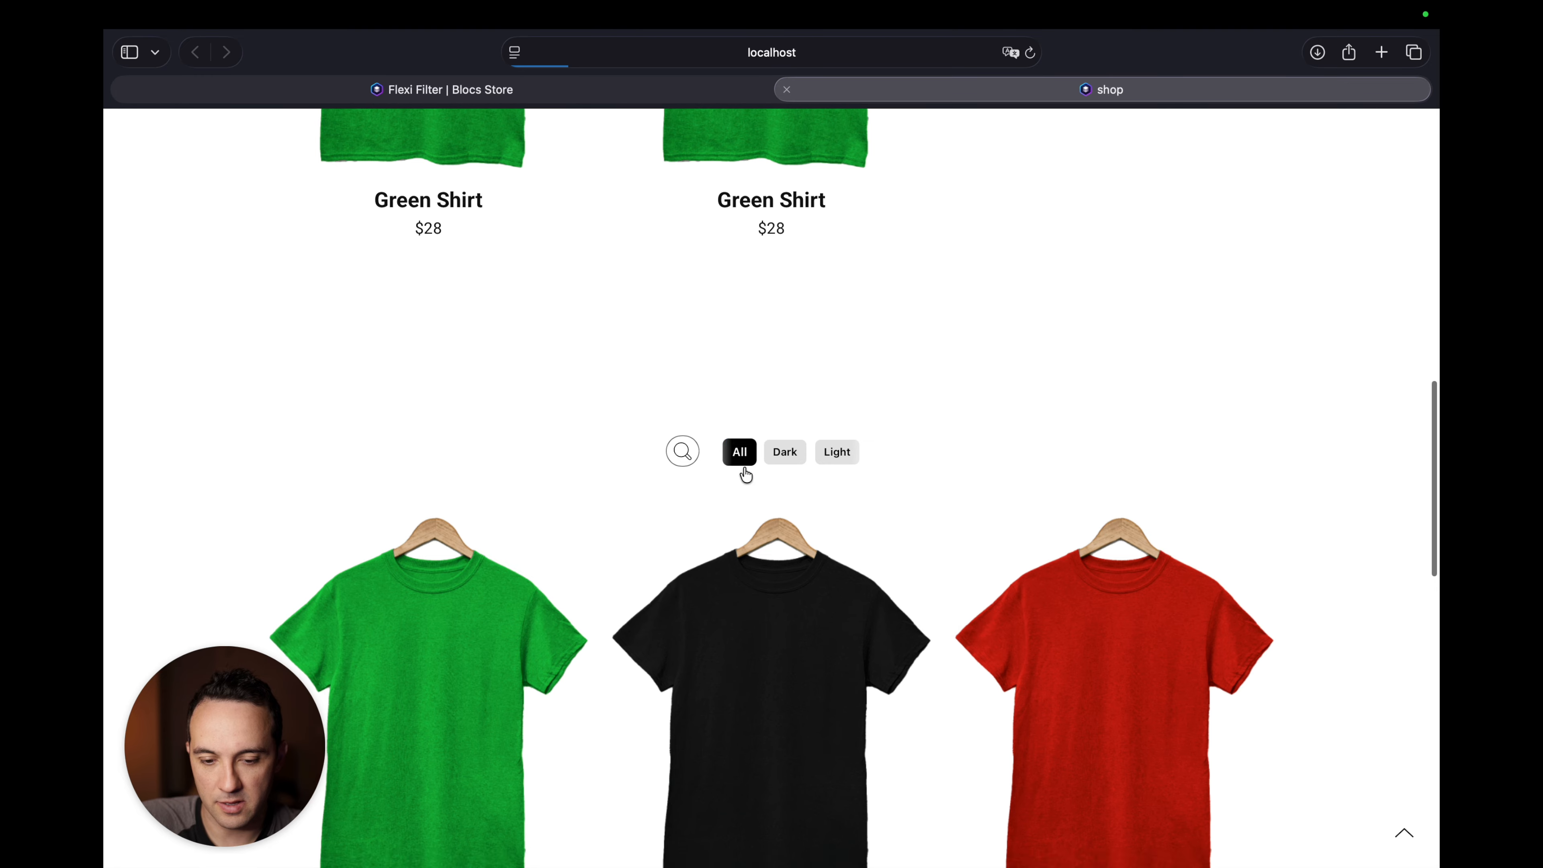
click(780, 210)
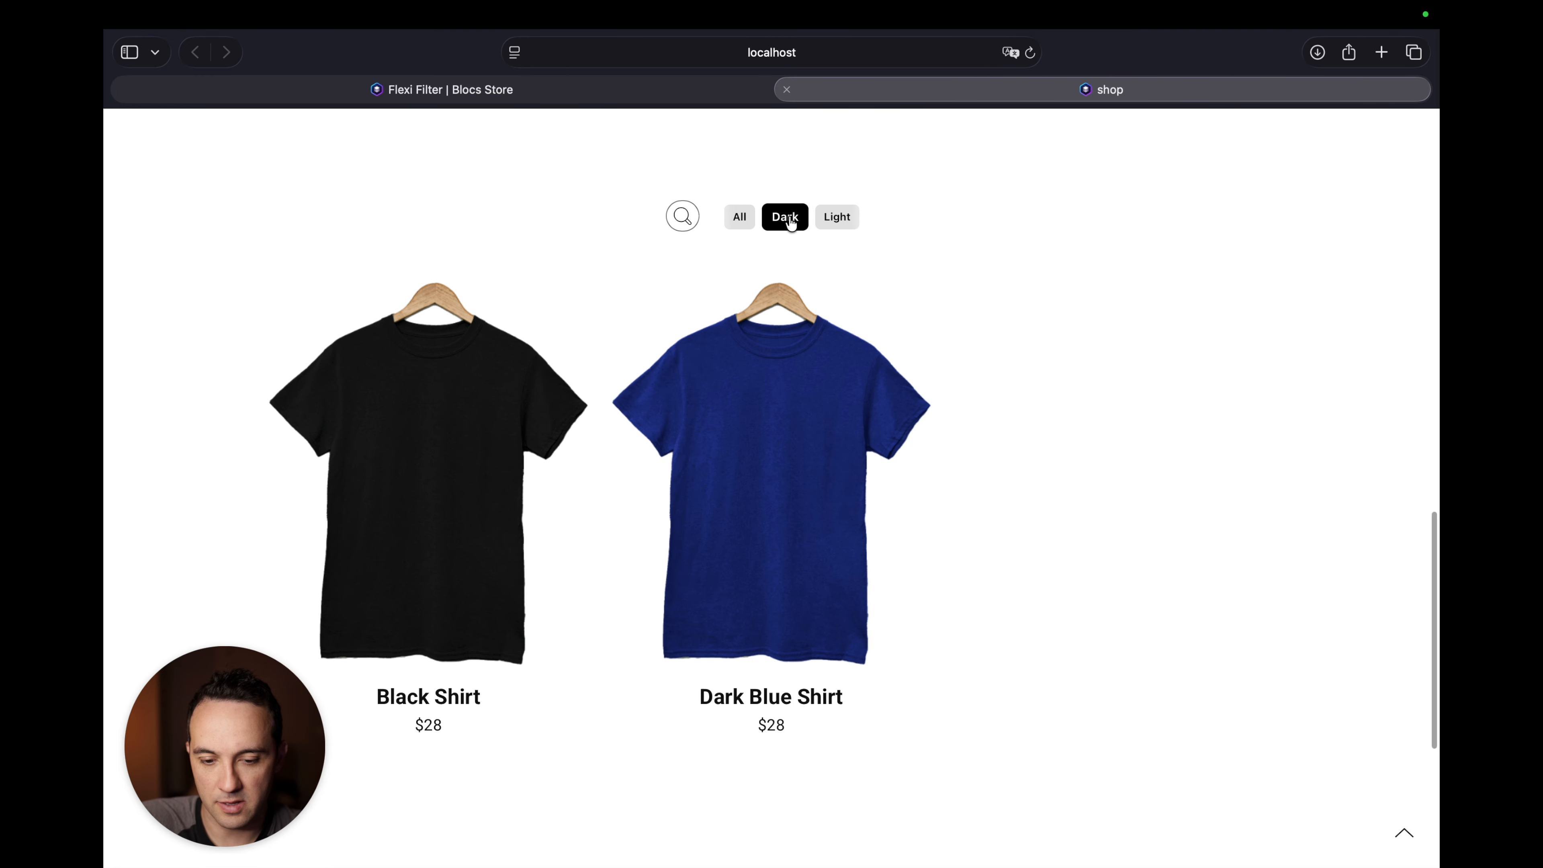
click(850, 227)
click(741, 222)
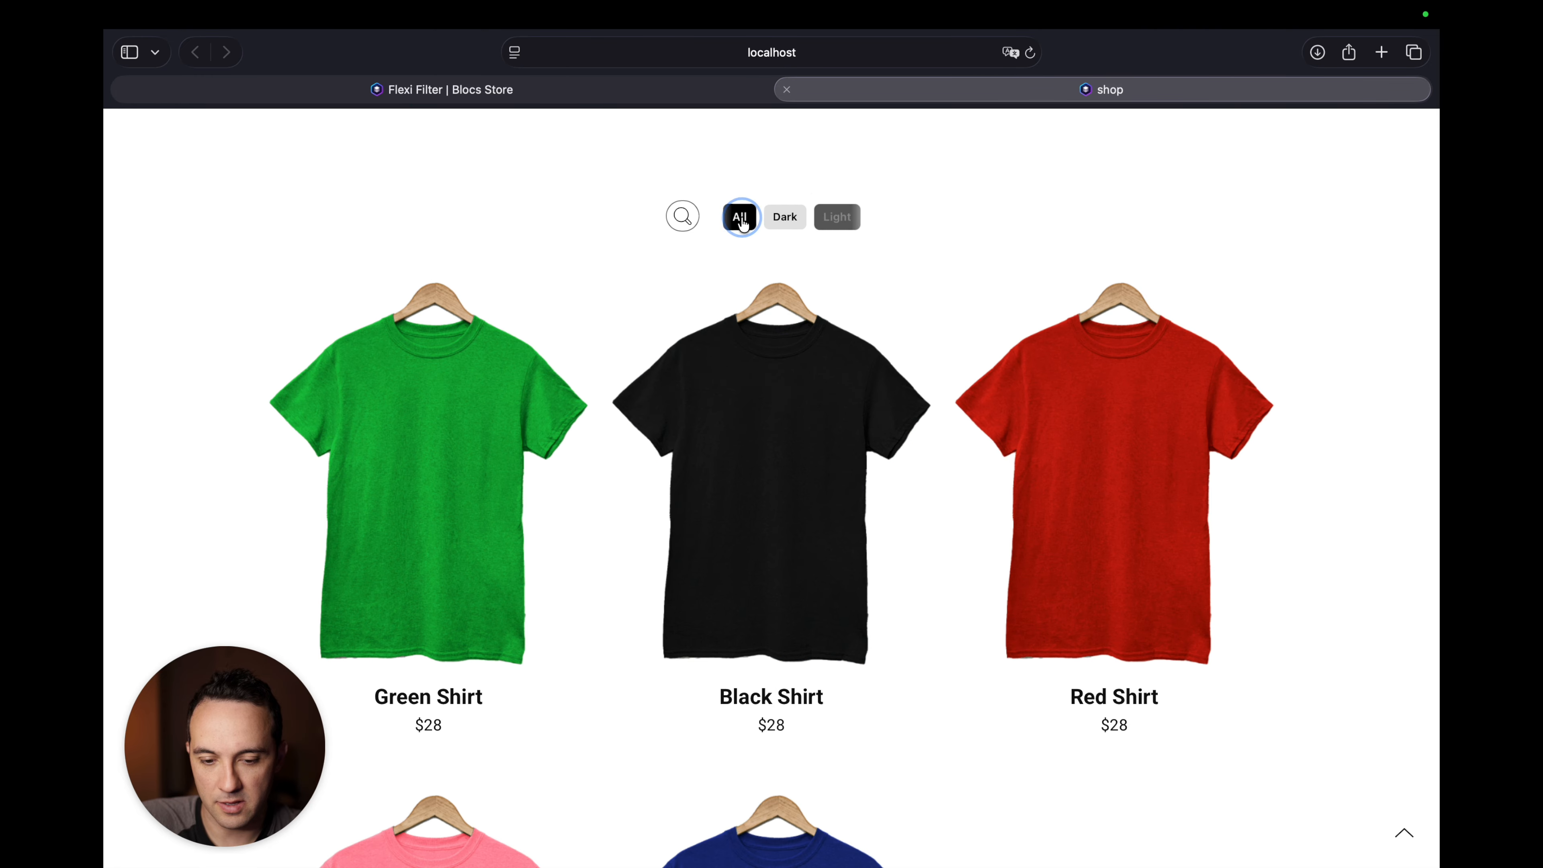
click(788, 222)
click(835, 226)
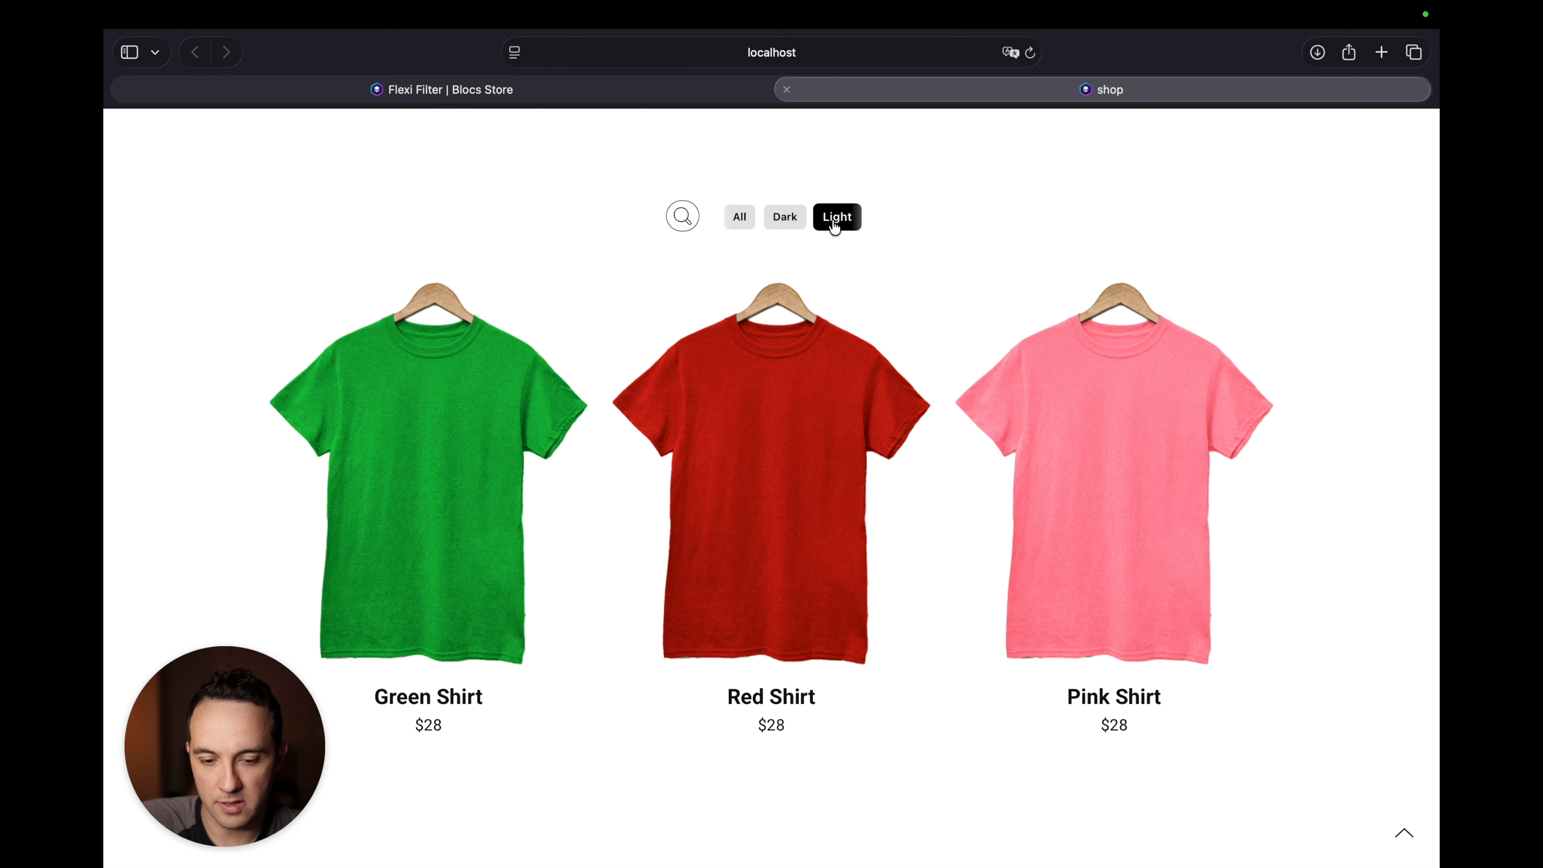
click(834, 227)
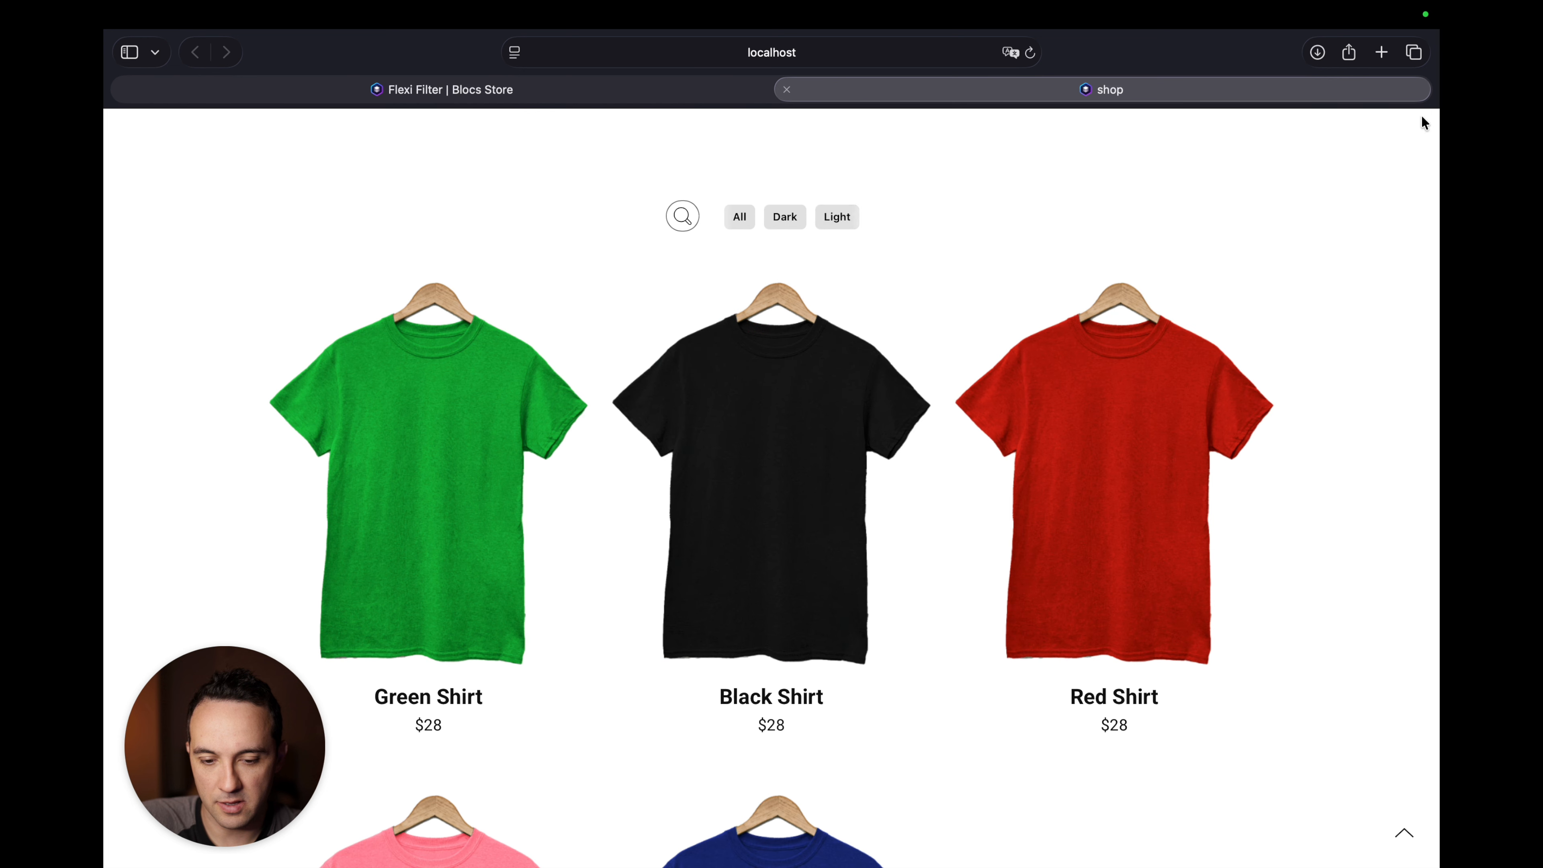
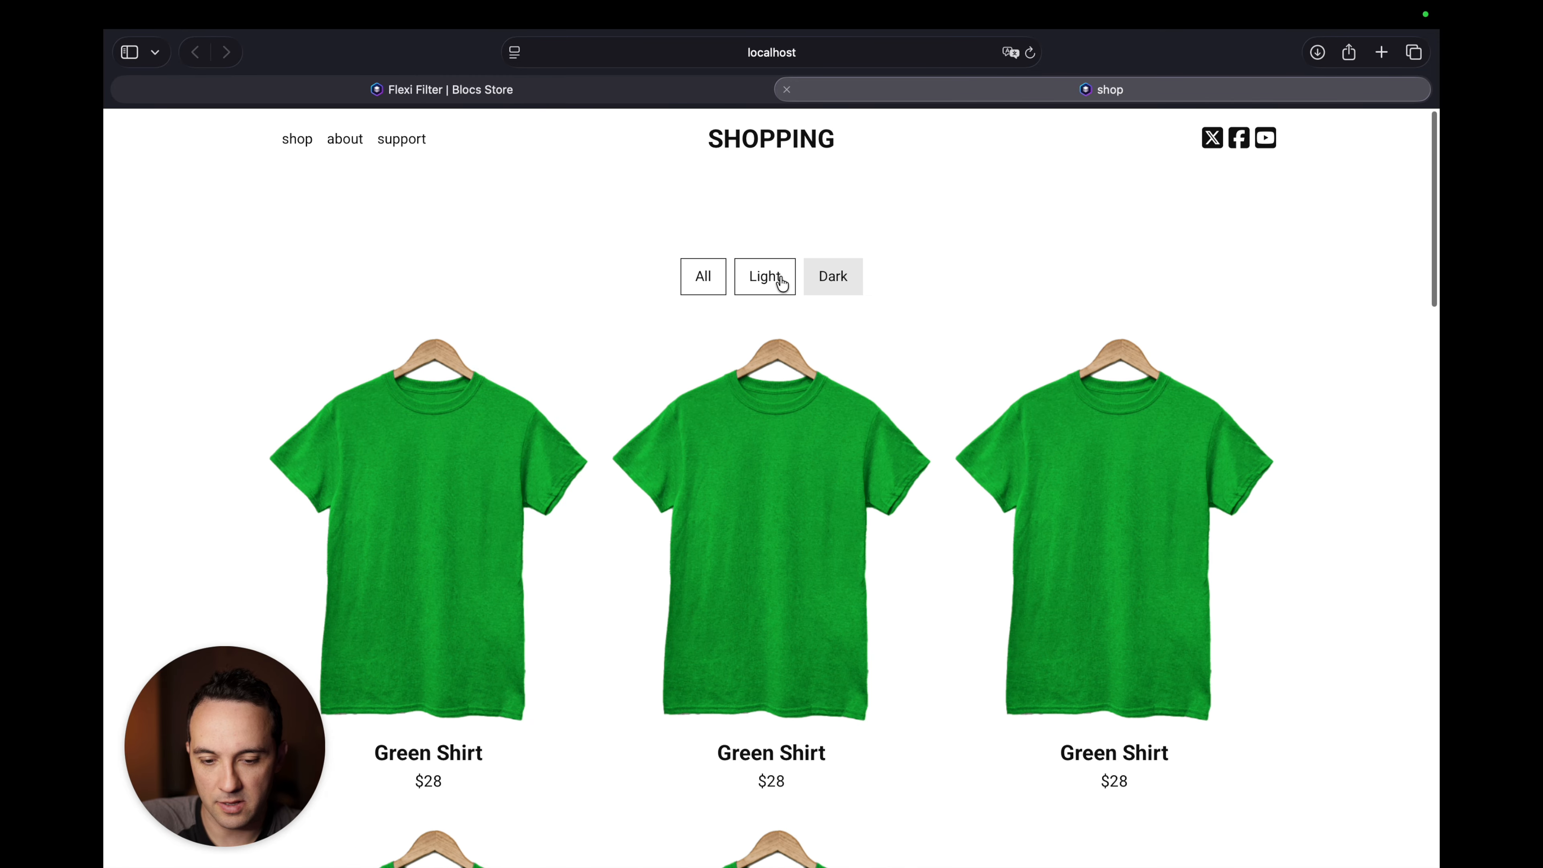
Switch back to Blocs and rename the second product heading in the tabbed grid to "Red Shirt".
key(super+Tab)
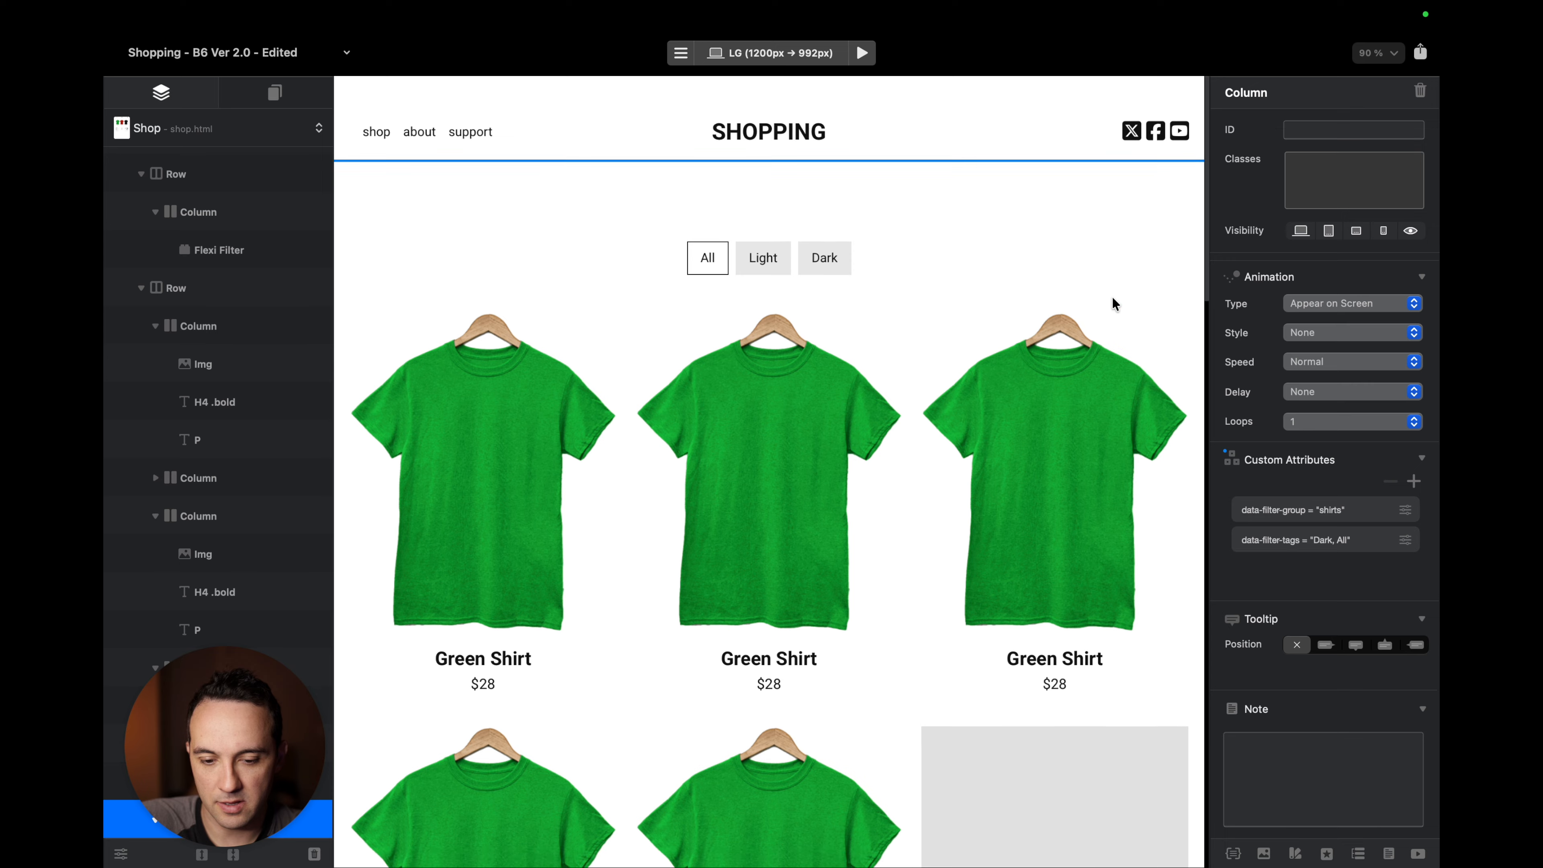
scroll(1111, 302, down, 5)
click(773, 356)
double_click(773, 355)
text(Red)
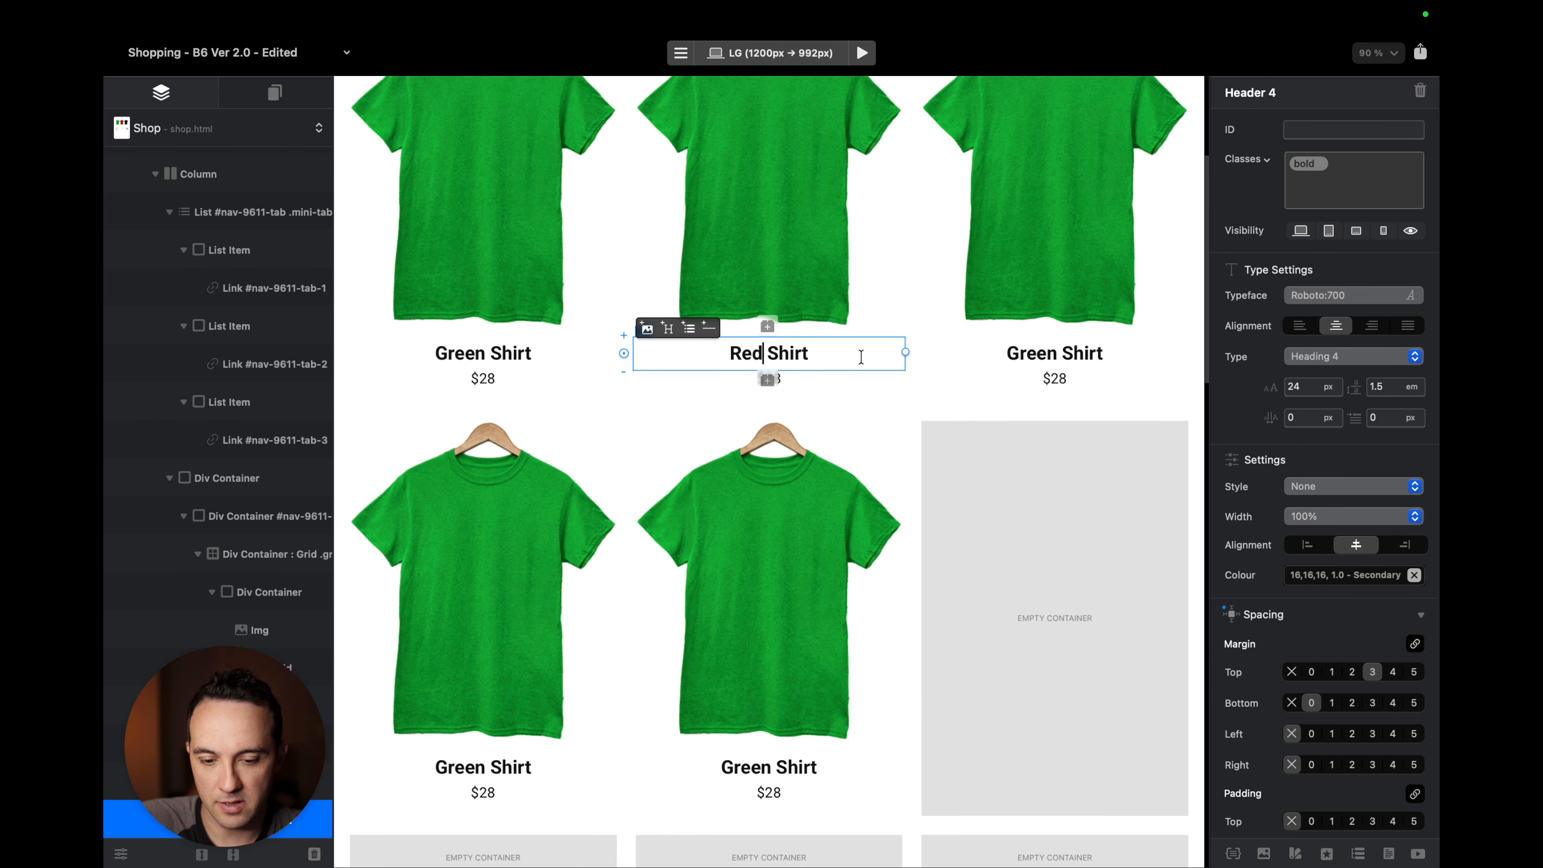
Replace the second product's image in the tabbed grid with bright-red.png.
scroll(1050, 374, up, 3)
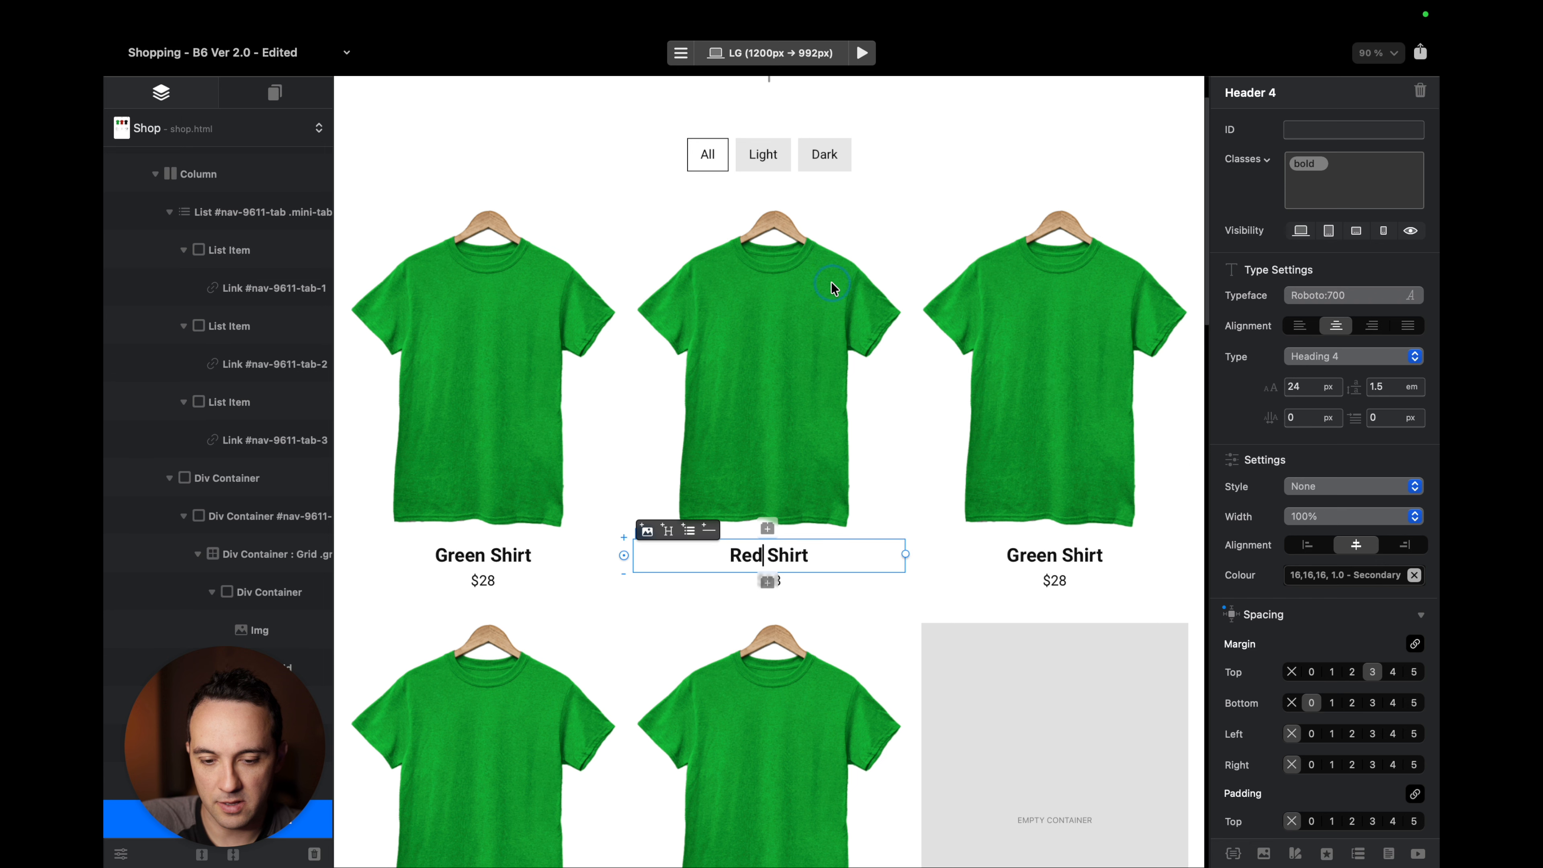
click(831, 364)
double_click(831, 357)
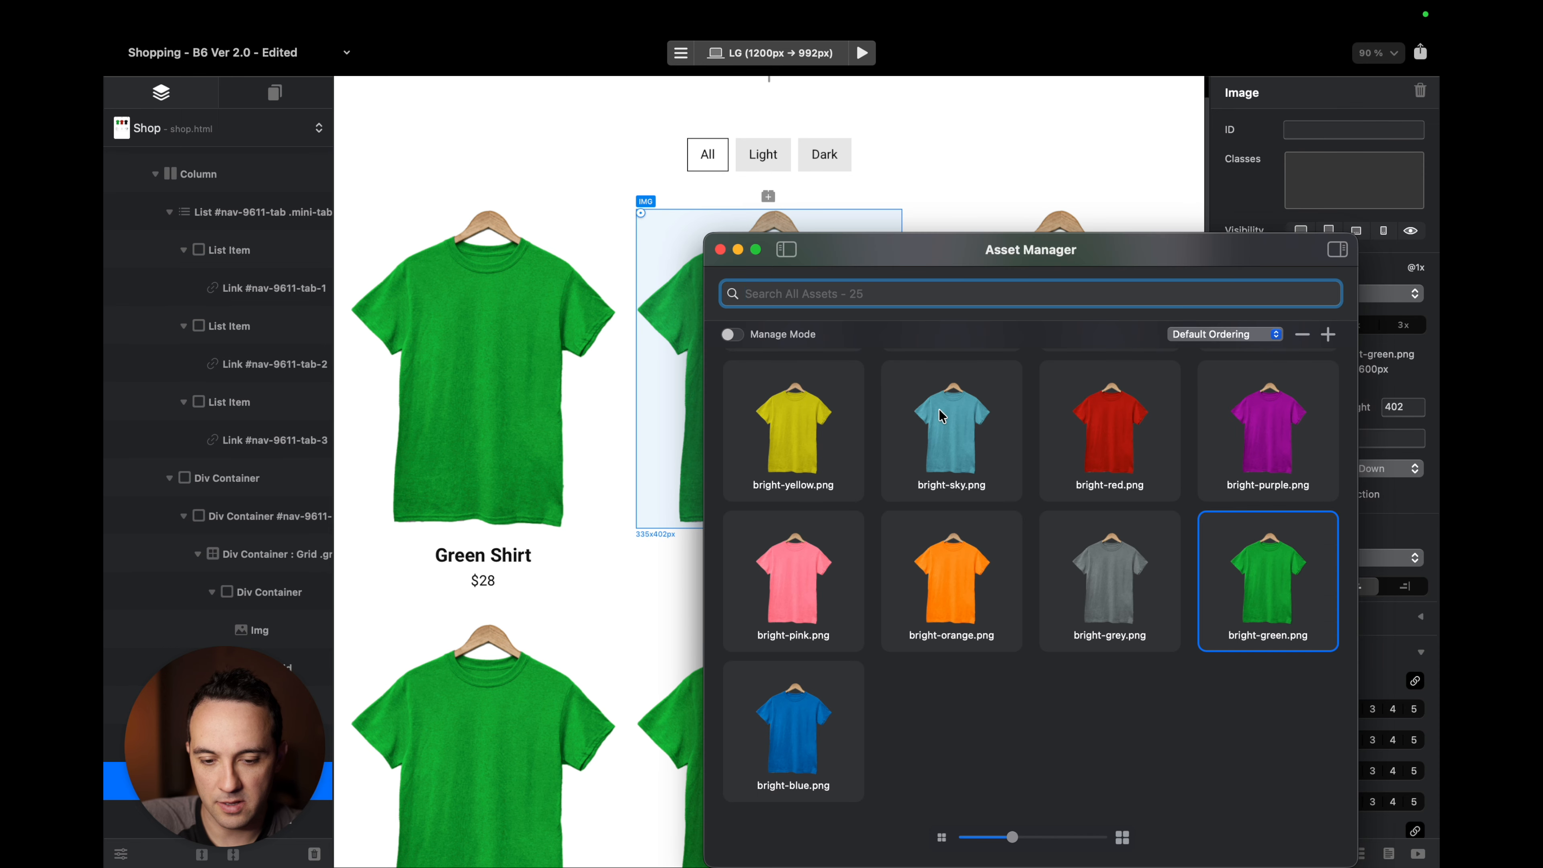
scroll(1110, 547, up, 3)
click(1110, 581)
Turn the third, fourth and fifth grid products into Dark Blue Shirt, Pink Shirt and Black Shirt with matching images and headings.
scroll(1096, 168, down, 10)
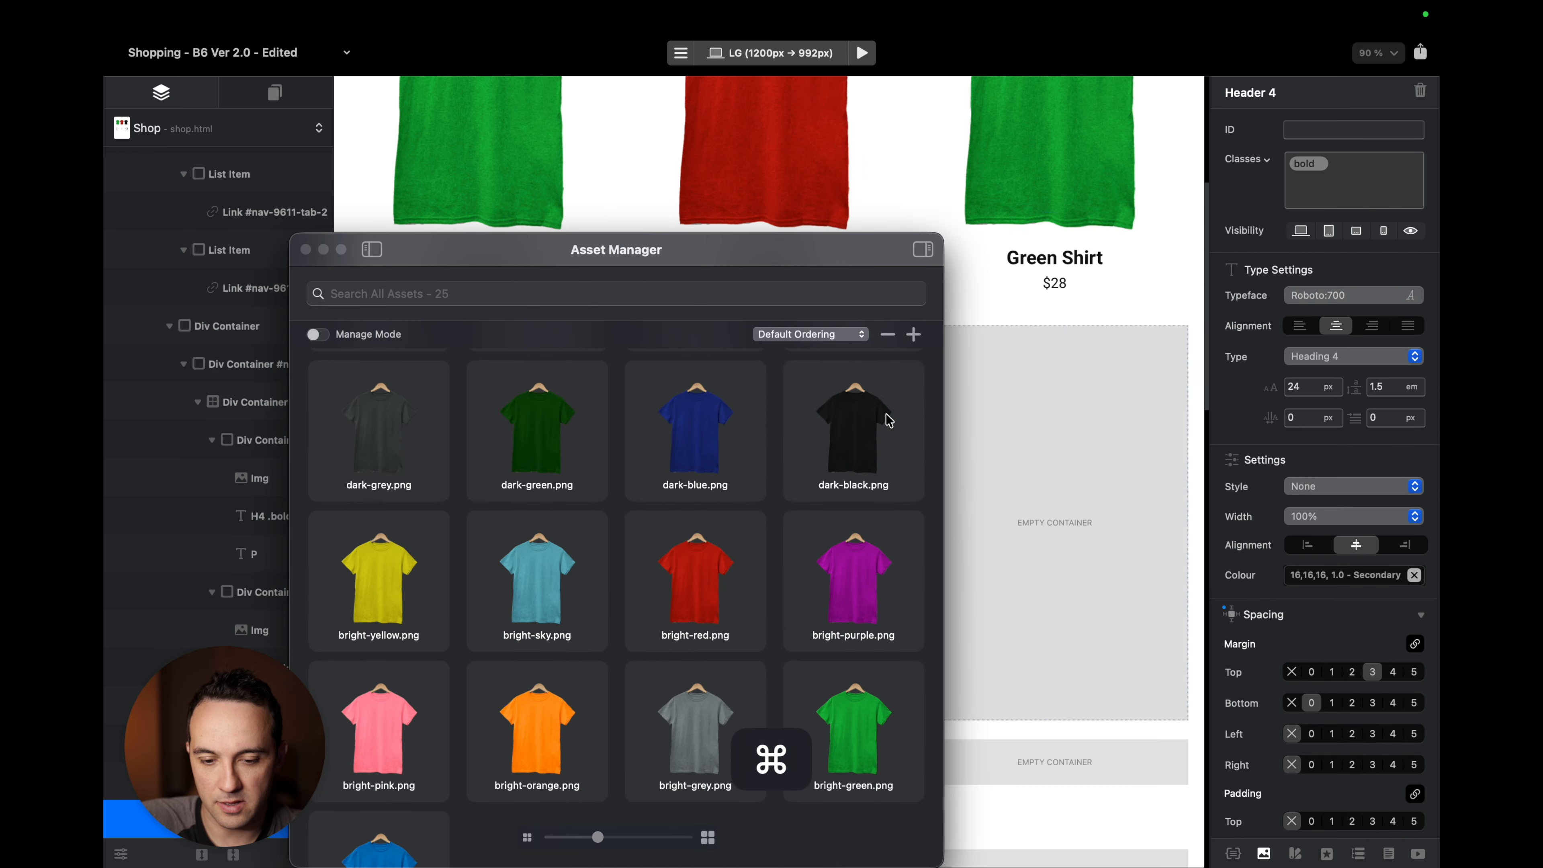
click(1101, 285)
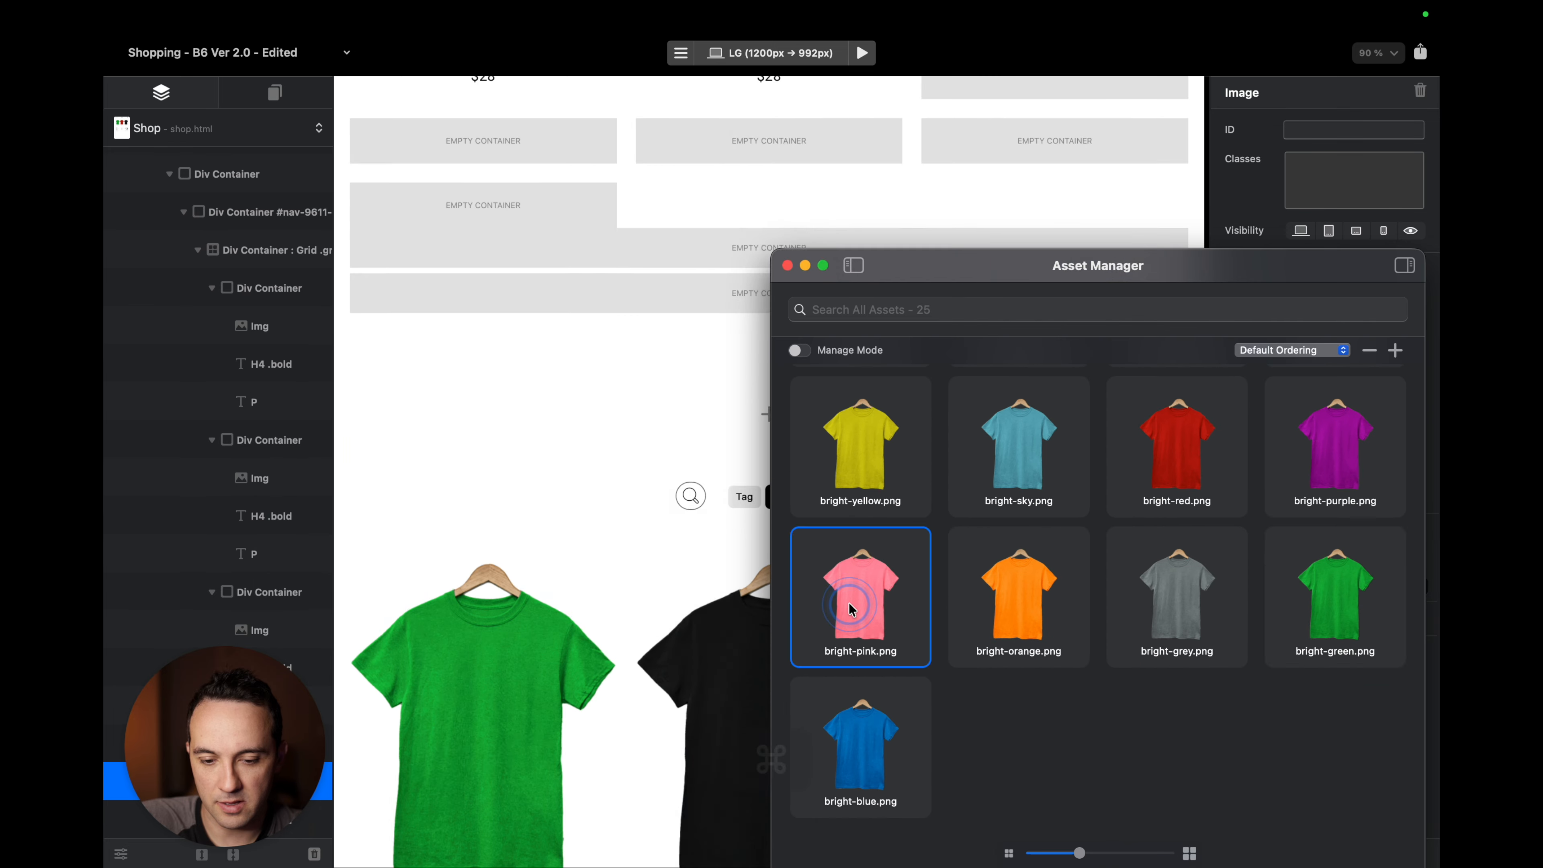
double_click(455, 602)
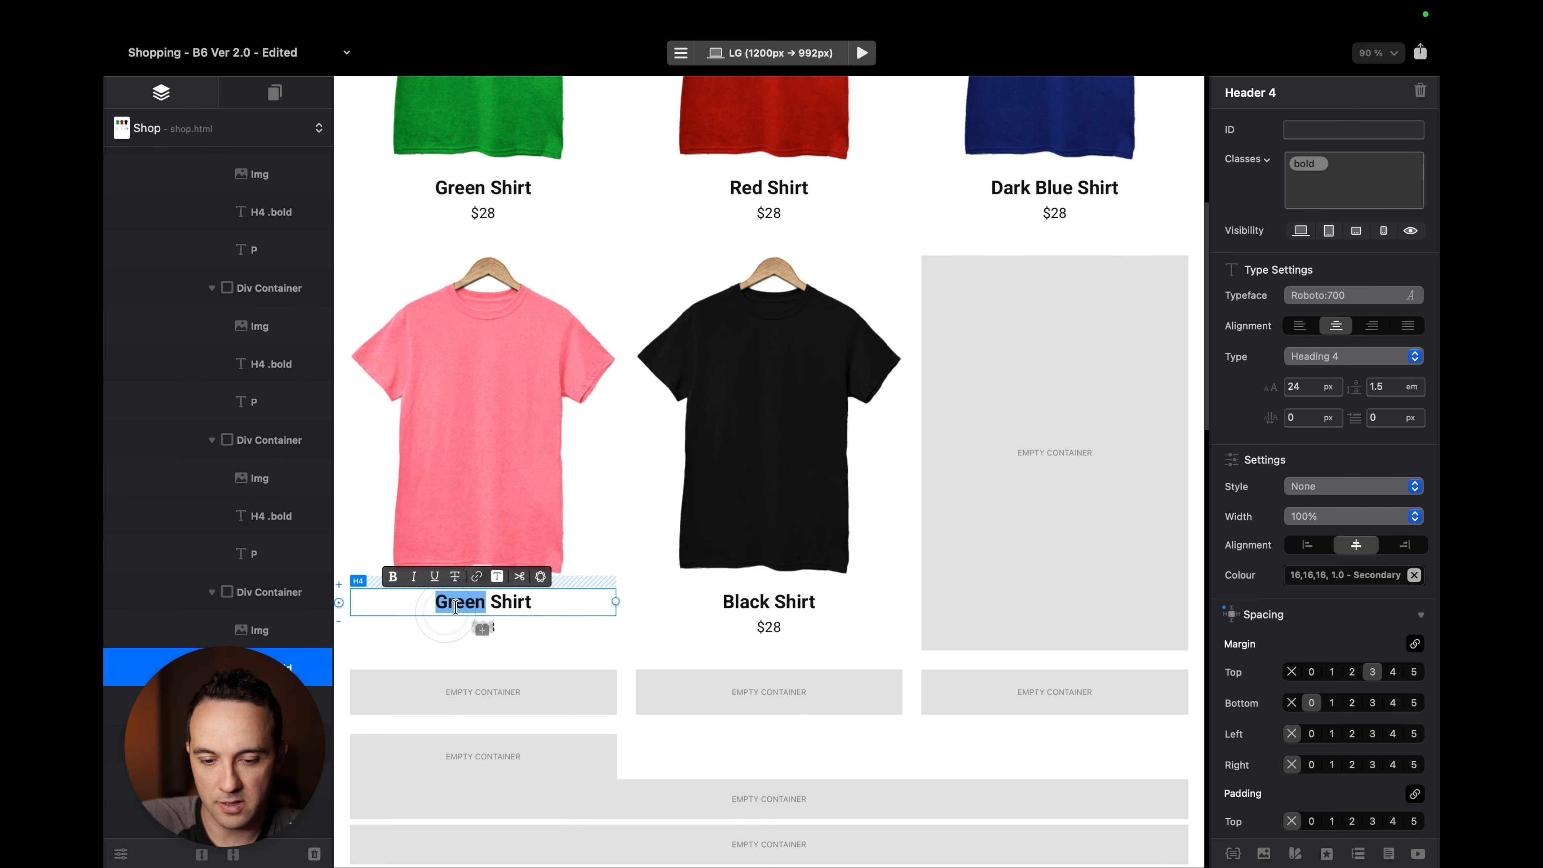
Delete all the empty containers after the Black Shirt in the first tab's grid.
scroll(1069, 601, up, 5)
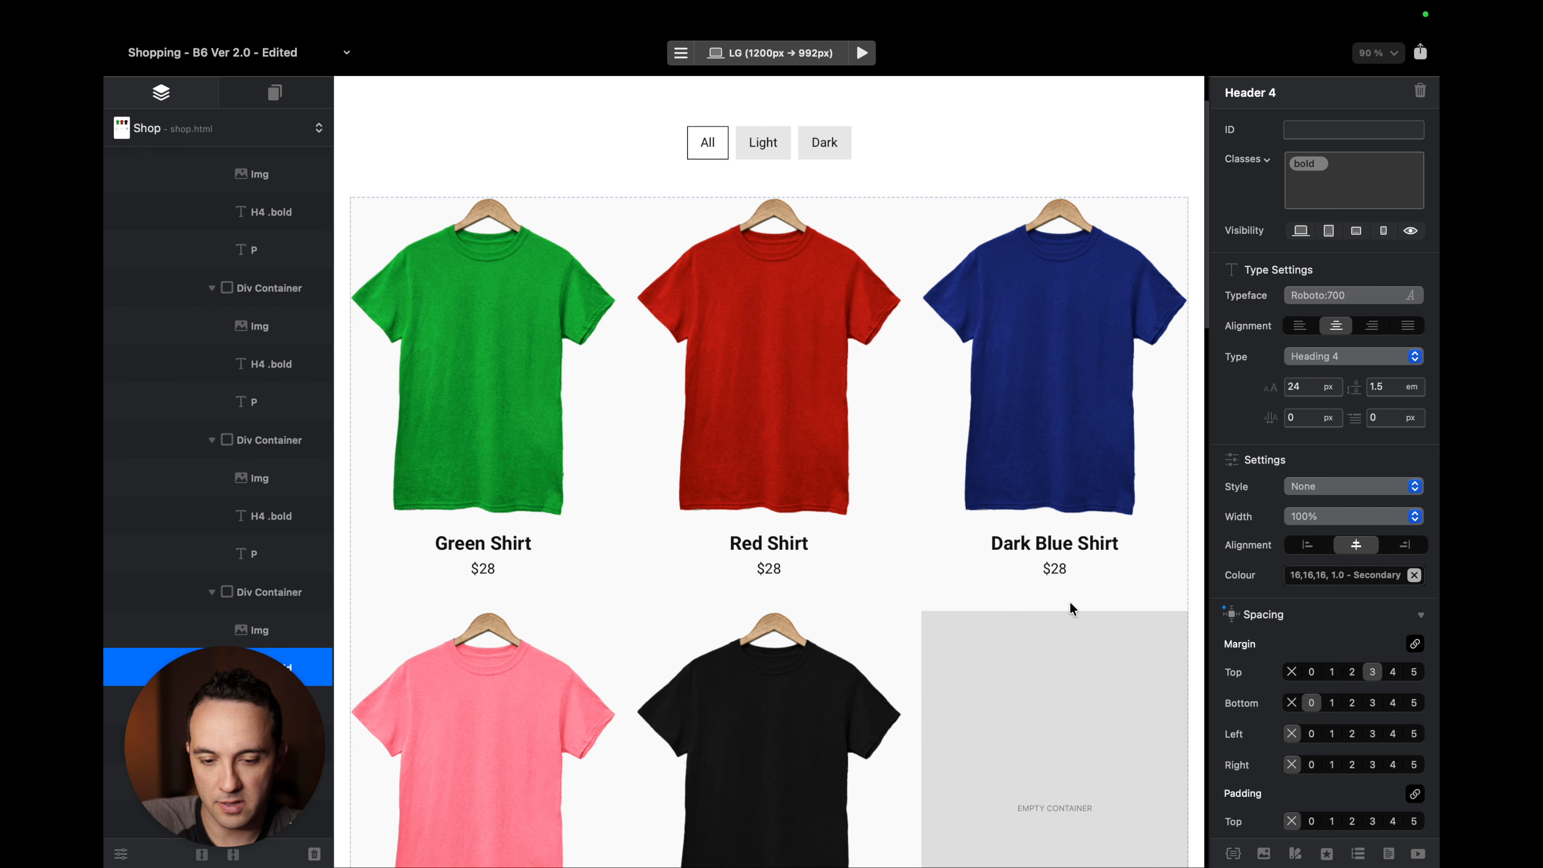
click(1059, 680)
scroll(214, 345, down, 4)
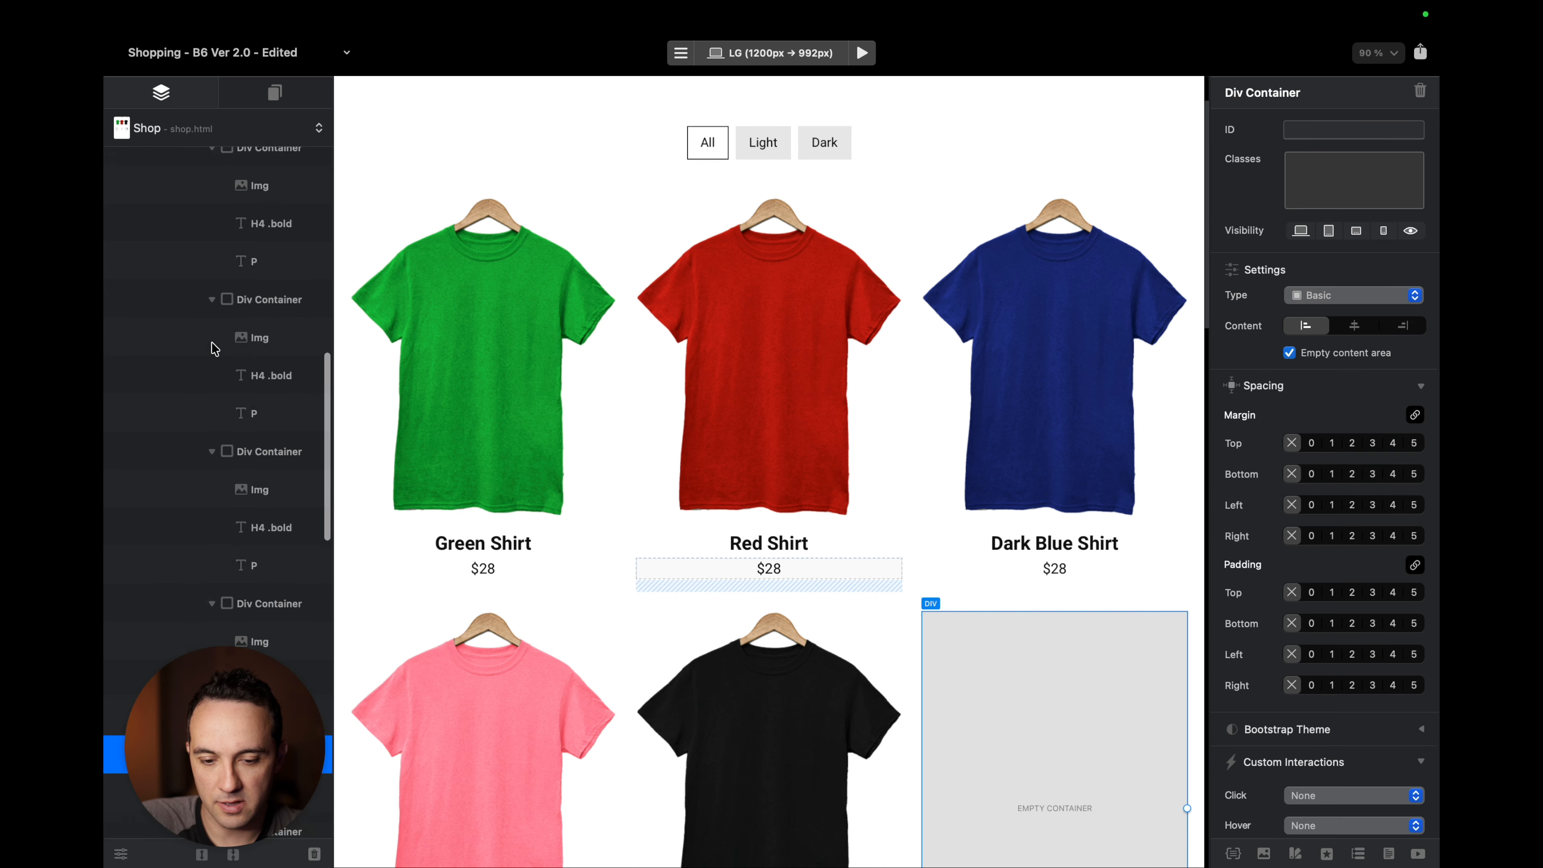
key(super+BackSpace)
key(super+BackSpace)
key(super+BackSpace)
key(super+BackSpace)
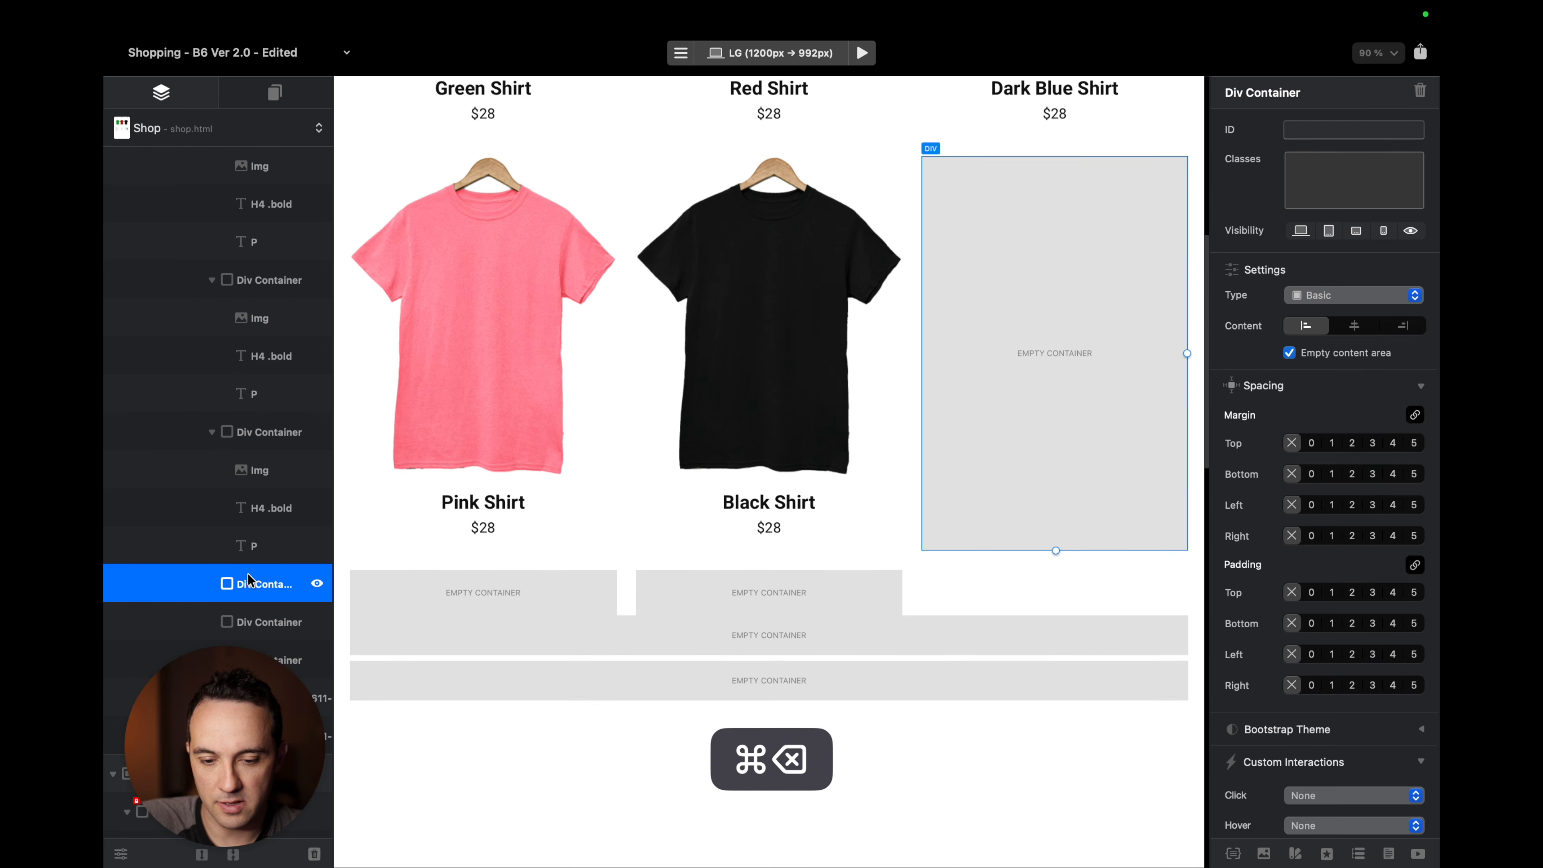
key(super+BackSpace)
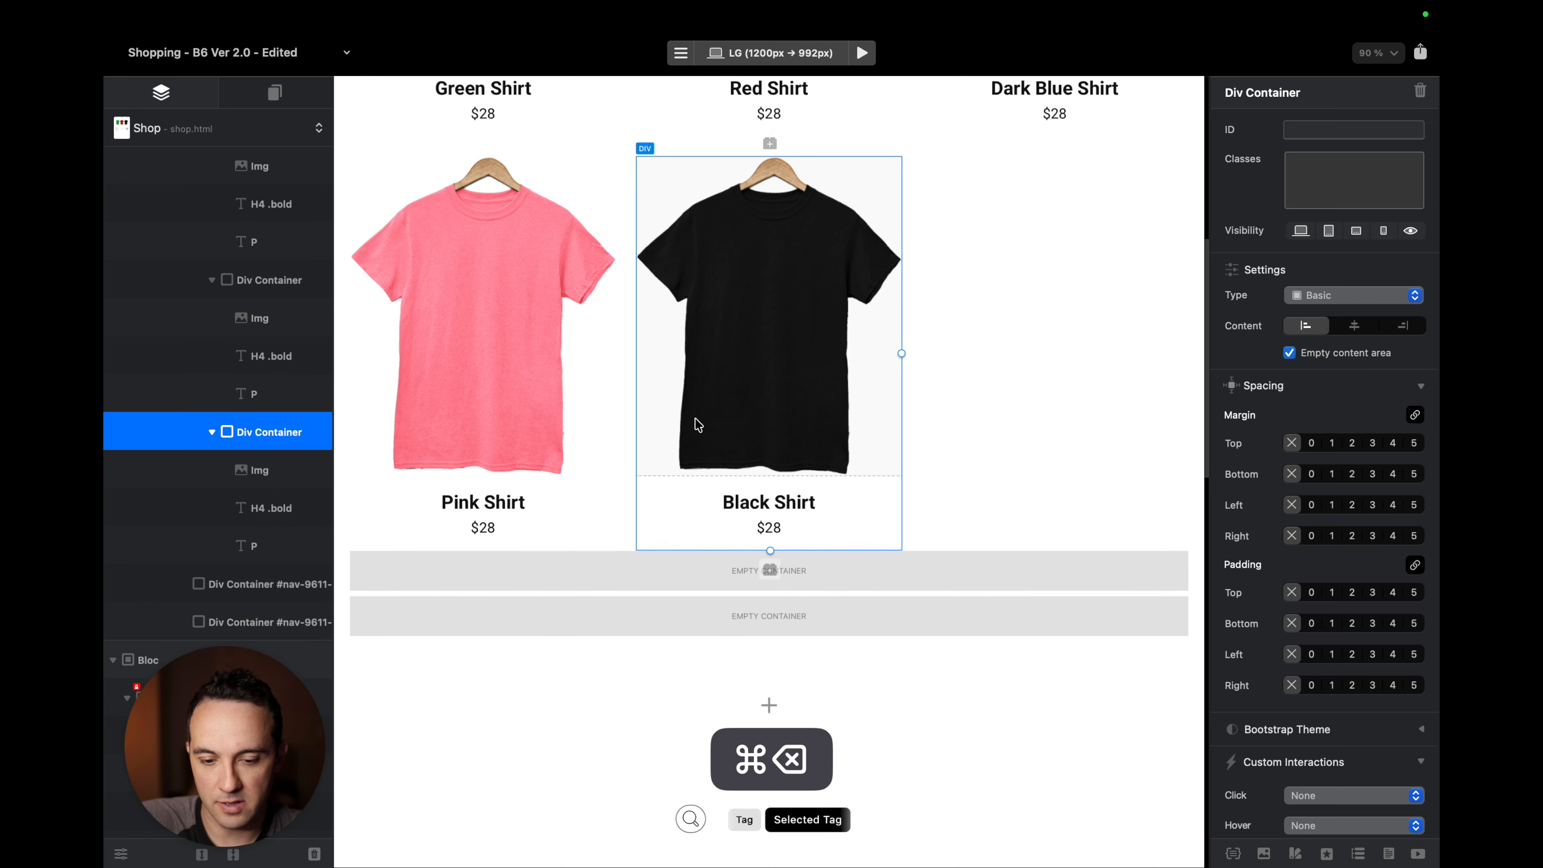
Copy the first tab's finished product grid and paste it into the second and third tab containers.
click(943, 382)
scroll(944, 382, up, 8)
key(super+c)
scroll(943, 382, down, 15)
click(1020, 300)
key(super+v)
scroll(1026, 660, down, 10)
click(988, 440)
key(super+v)
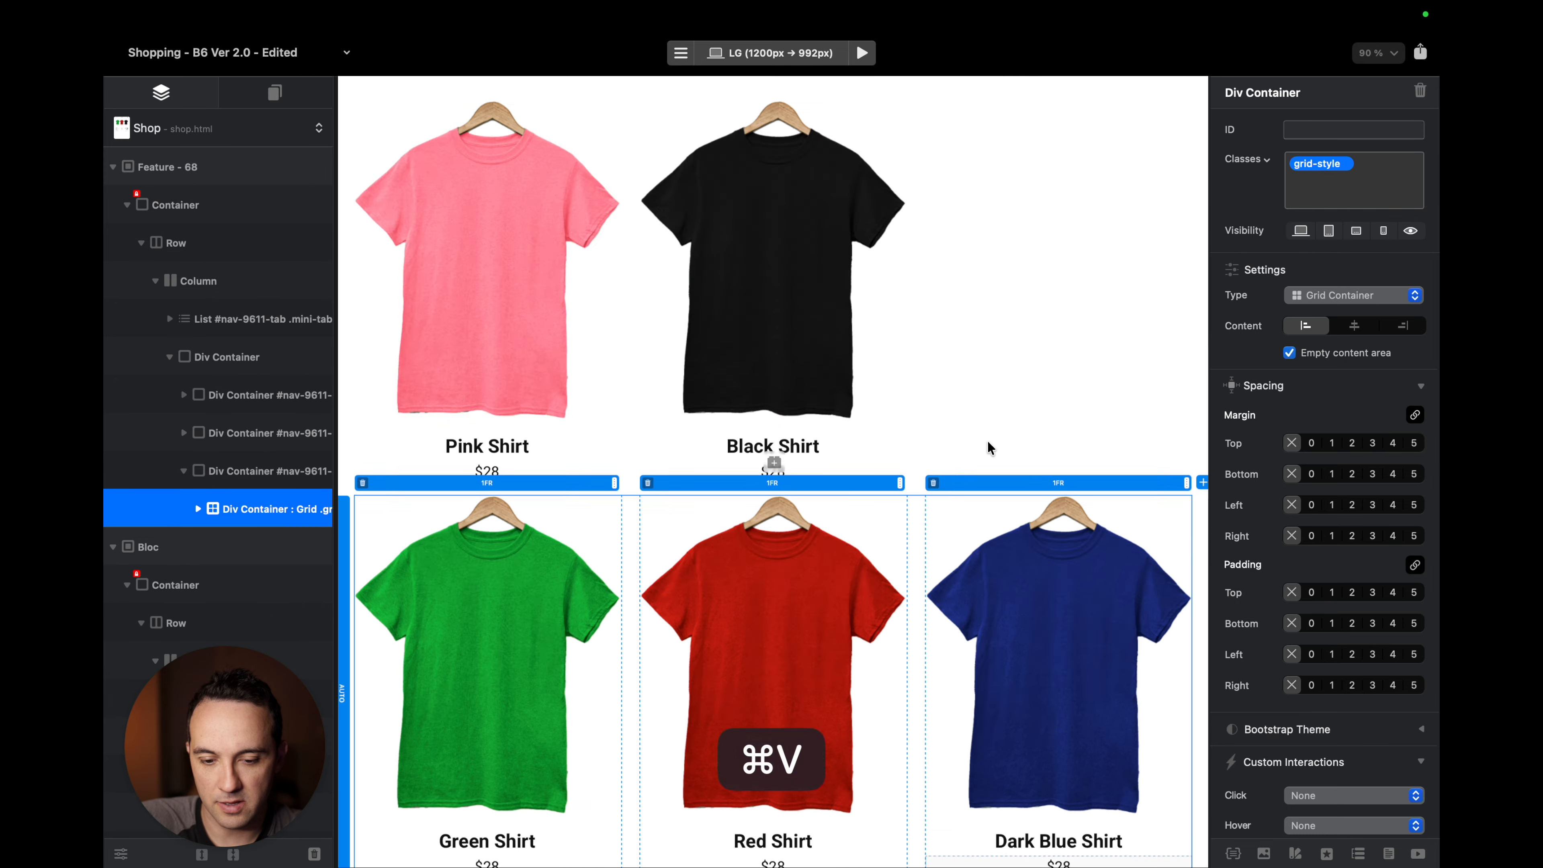
Move the Black Shirt container up to second position in the first tab's product grid.
scroll(987, 448, up, 20)
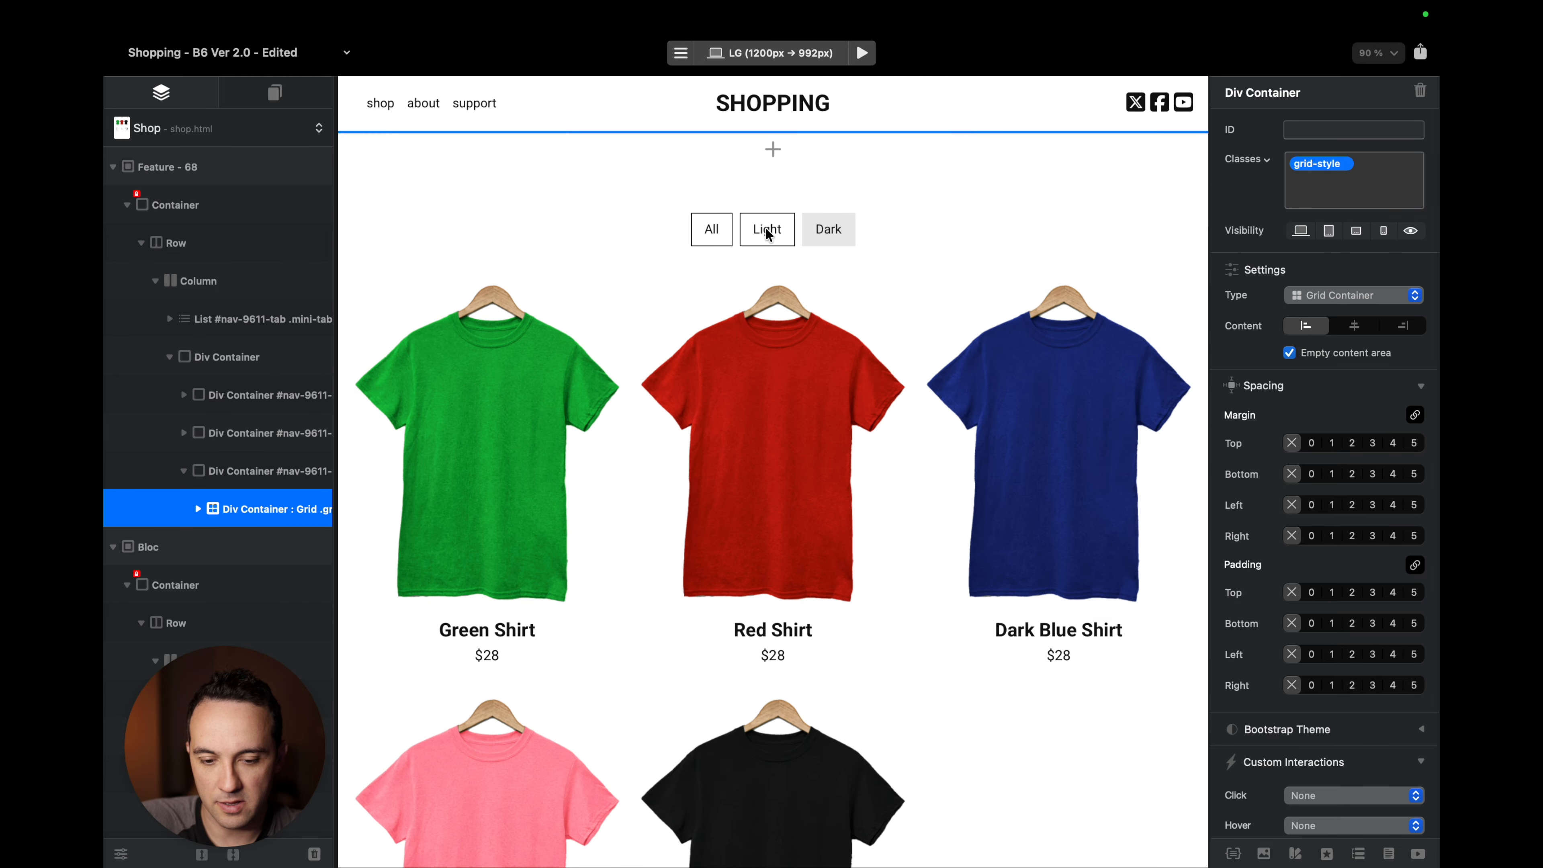
scroll(877, 213, down, 15)
scroll(946, 258, down, 15)
scroll(970, 369, down, 5)
scroll(905, 425, down, 4)
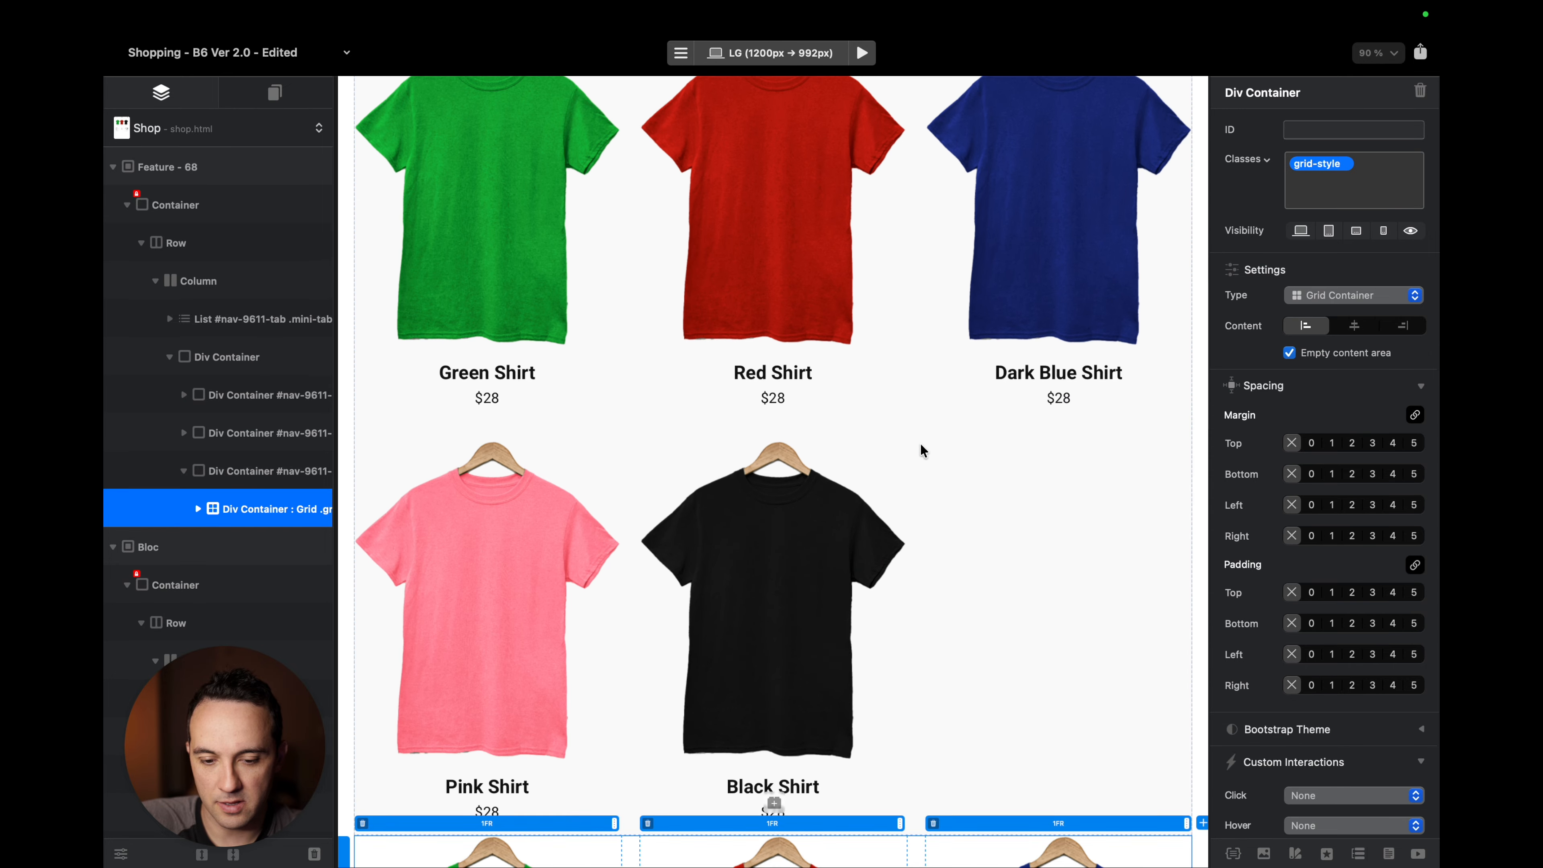
scroll(668, 425, up, 20)
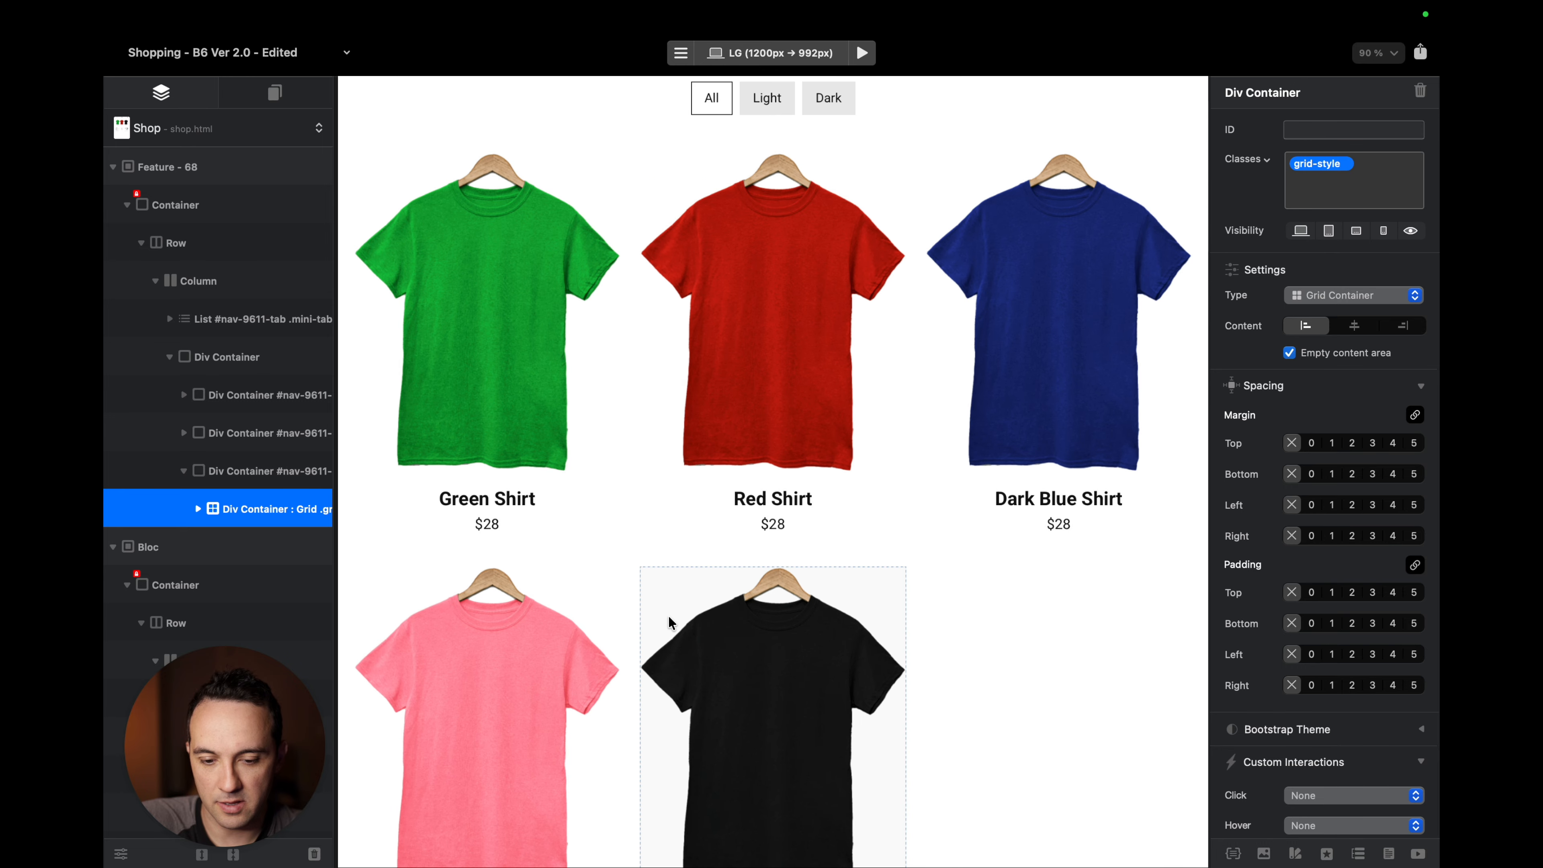
click(643, 611)
click(251, 616)
key(alt+super+Up)
key(alt+super+Up)
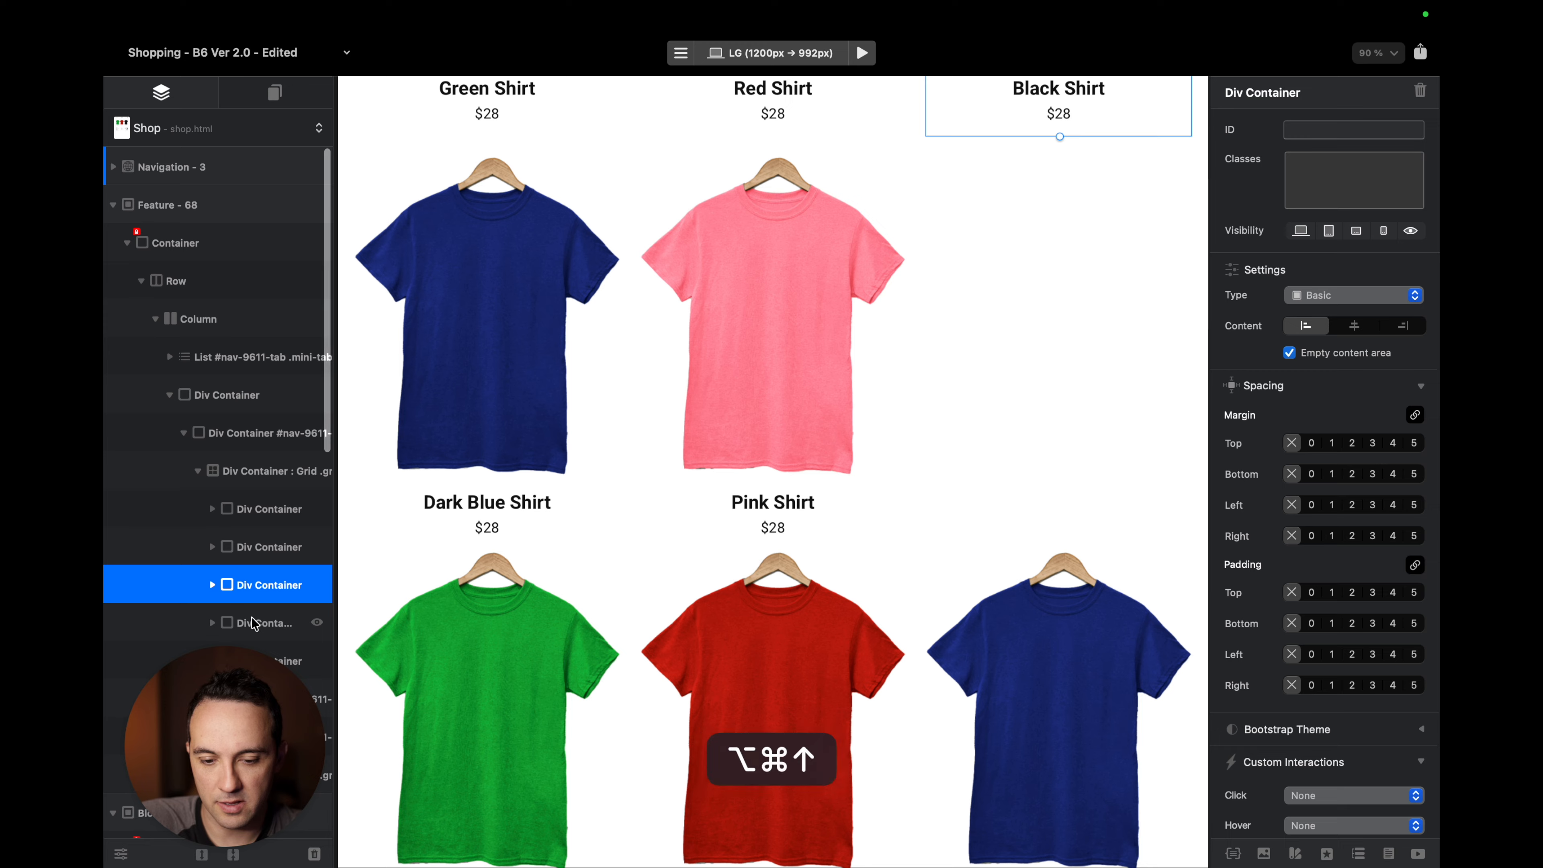
key(alt+super+Up)
Delete the Black Shirt and Dark Blue Shirt containers from the second tab's product grid.
scroll(754, 595, up, 5)
scroll(754, 590, down, 12)
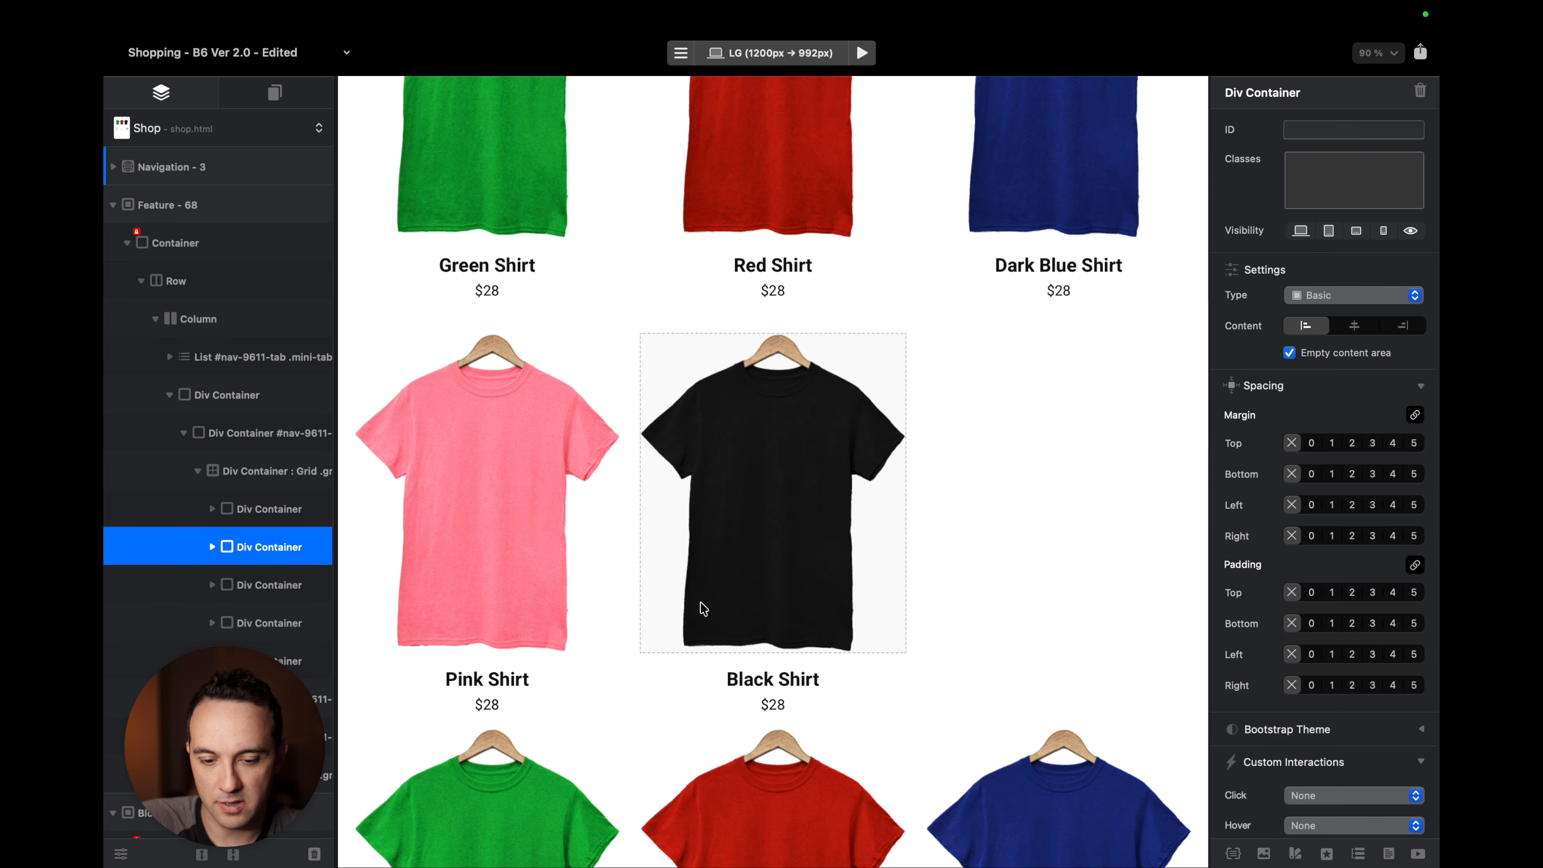
click(655, 599)
scroll(702, 450, up, 8)
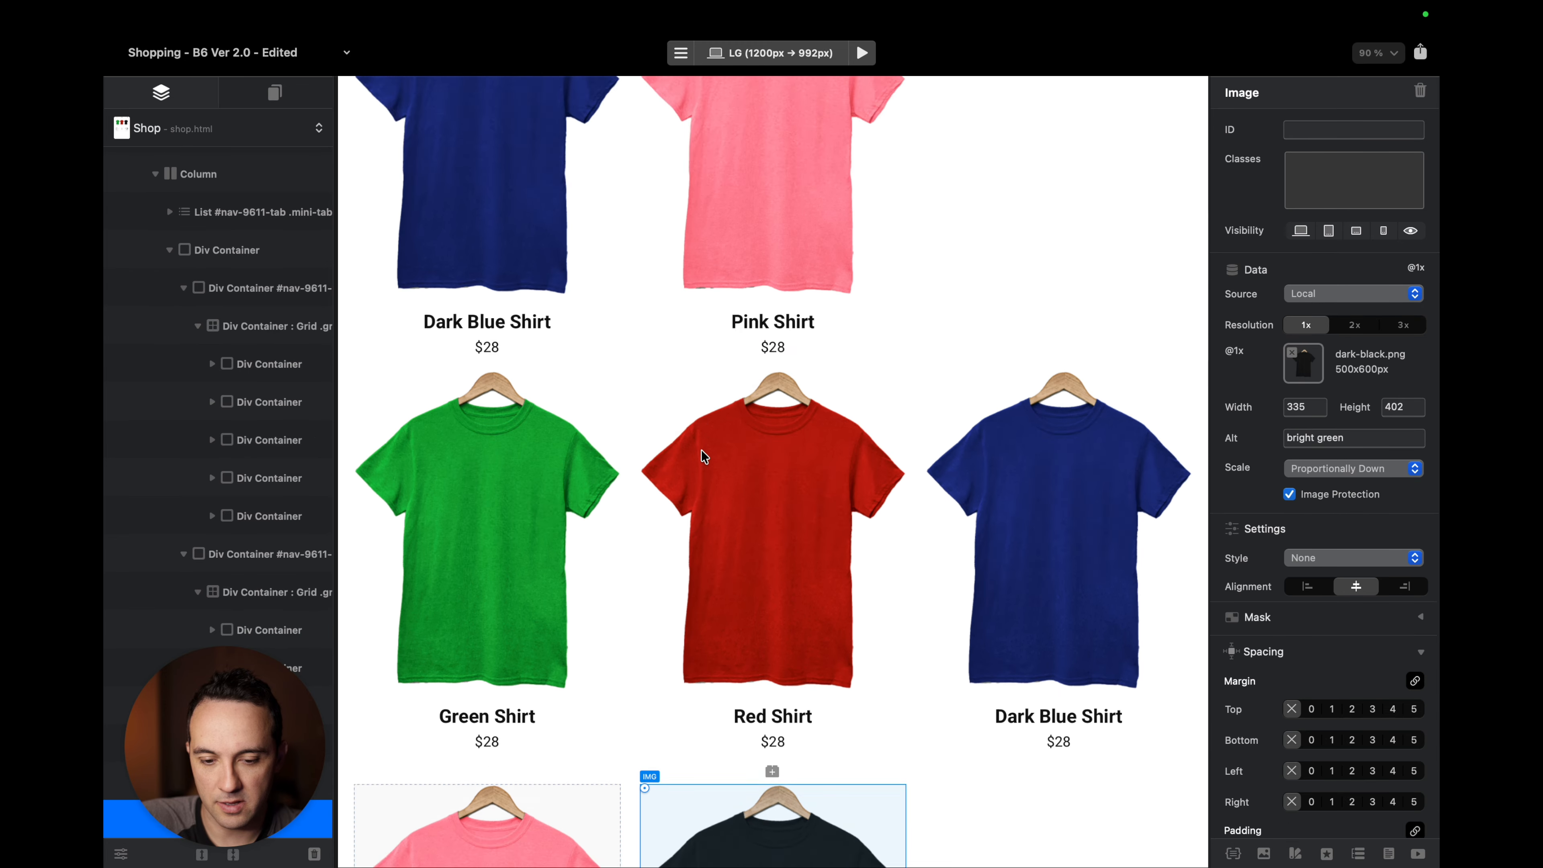
scroll(702, 450, down, 4)
click(960, 335)
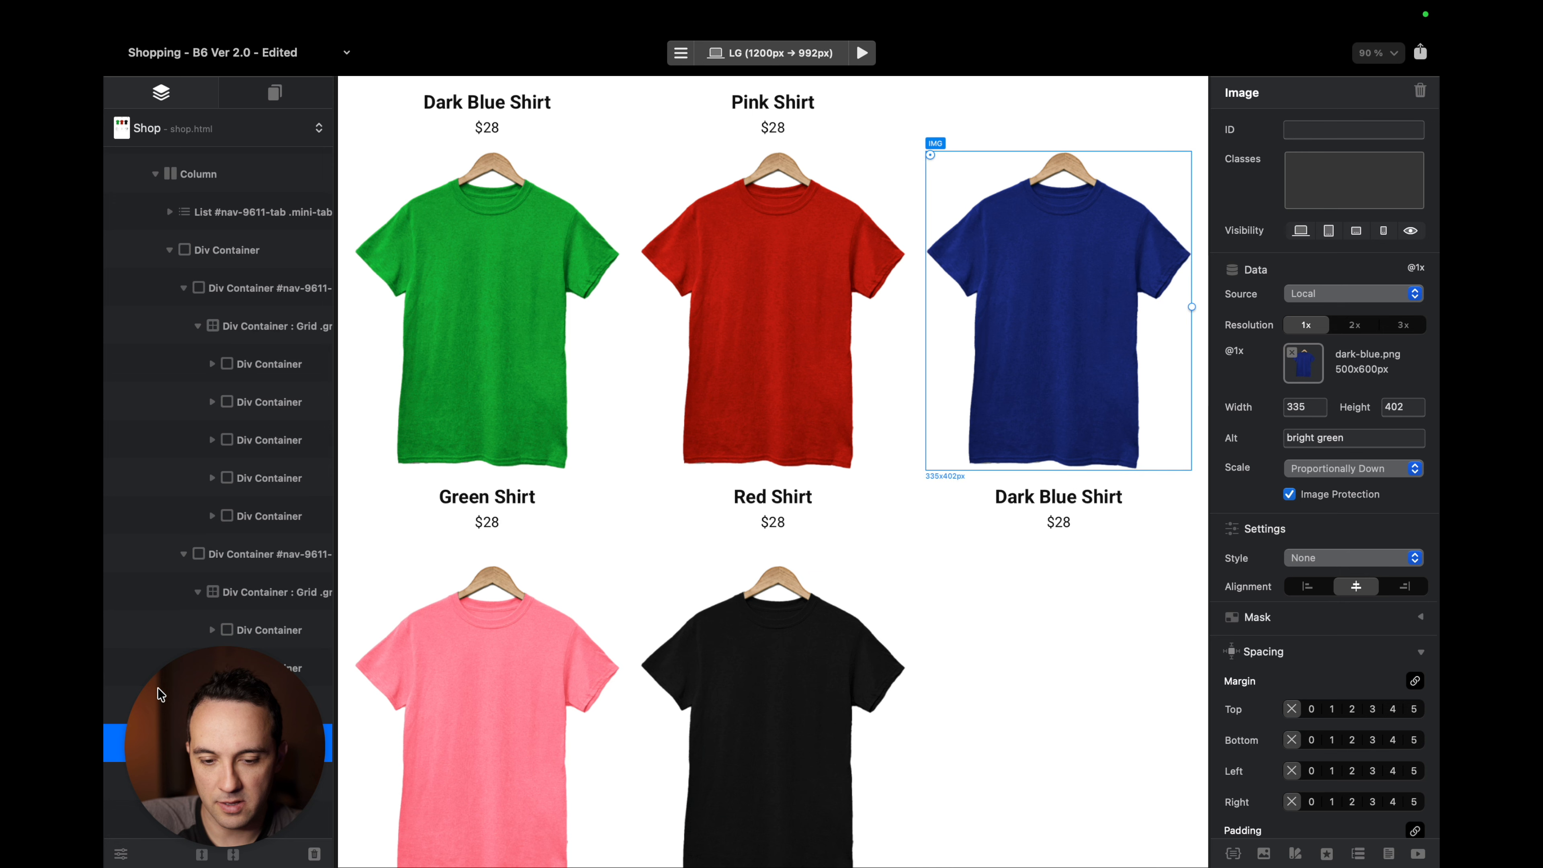
key(super+BackSpace)
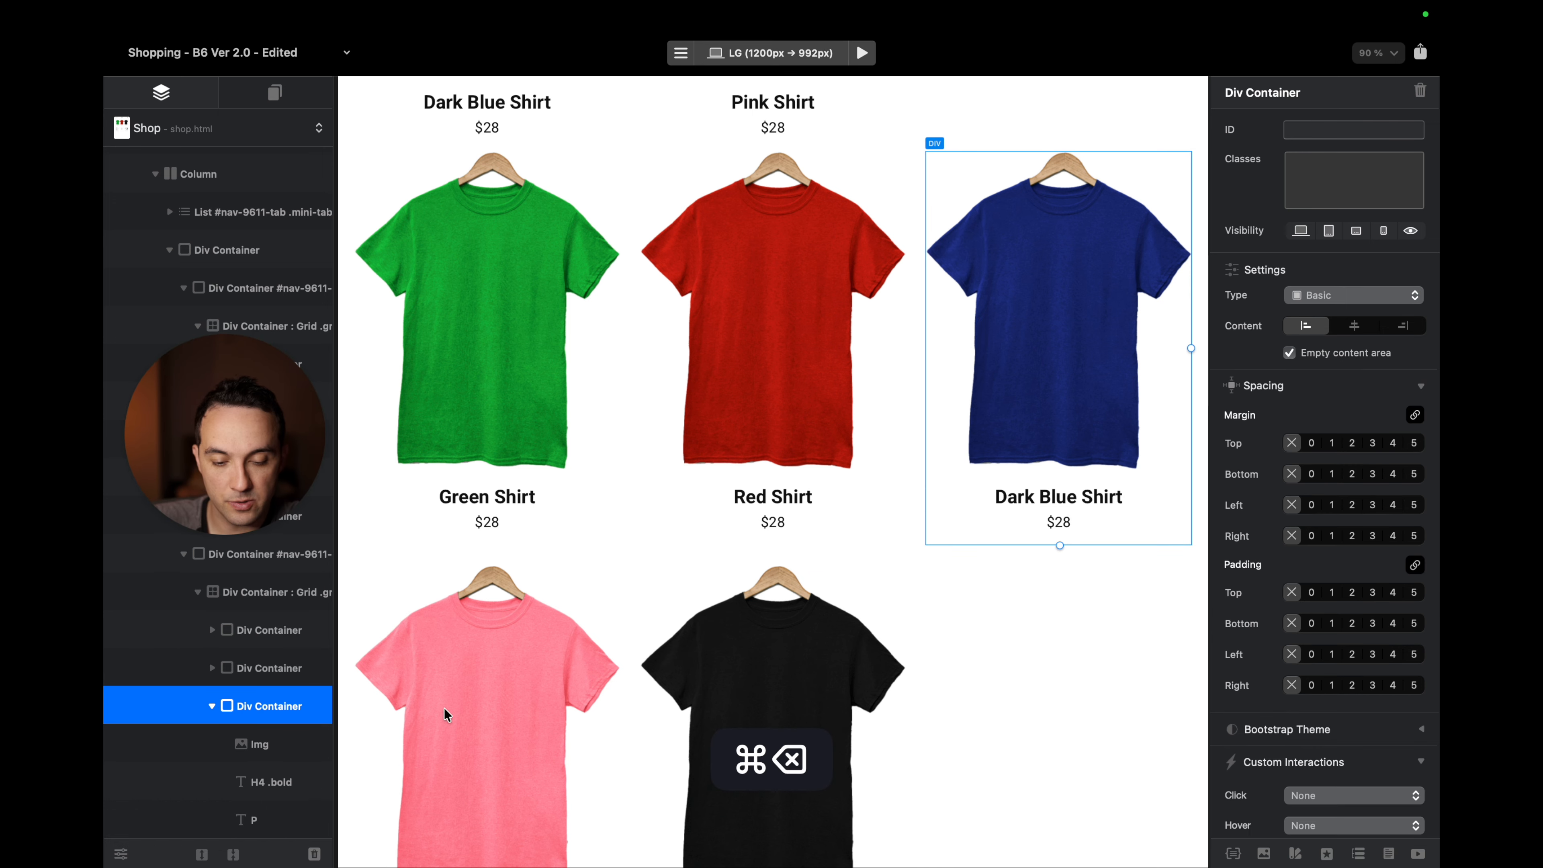
click(786, 686)
click(264, 783)
key(super+BackSpace)
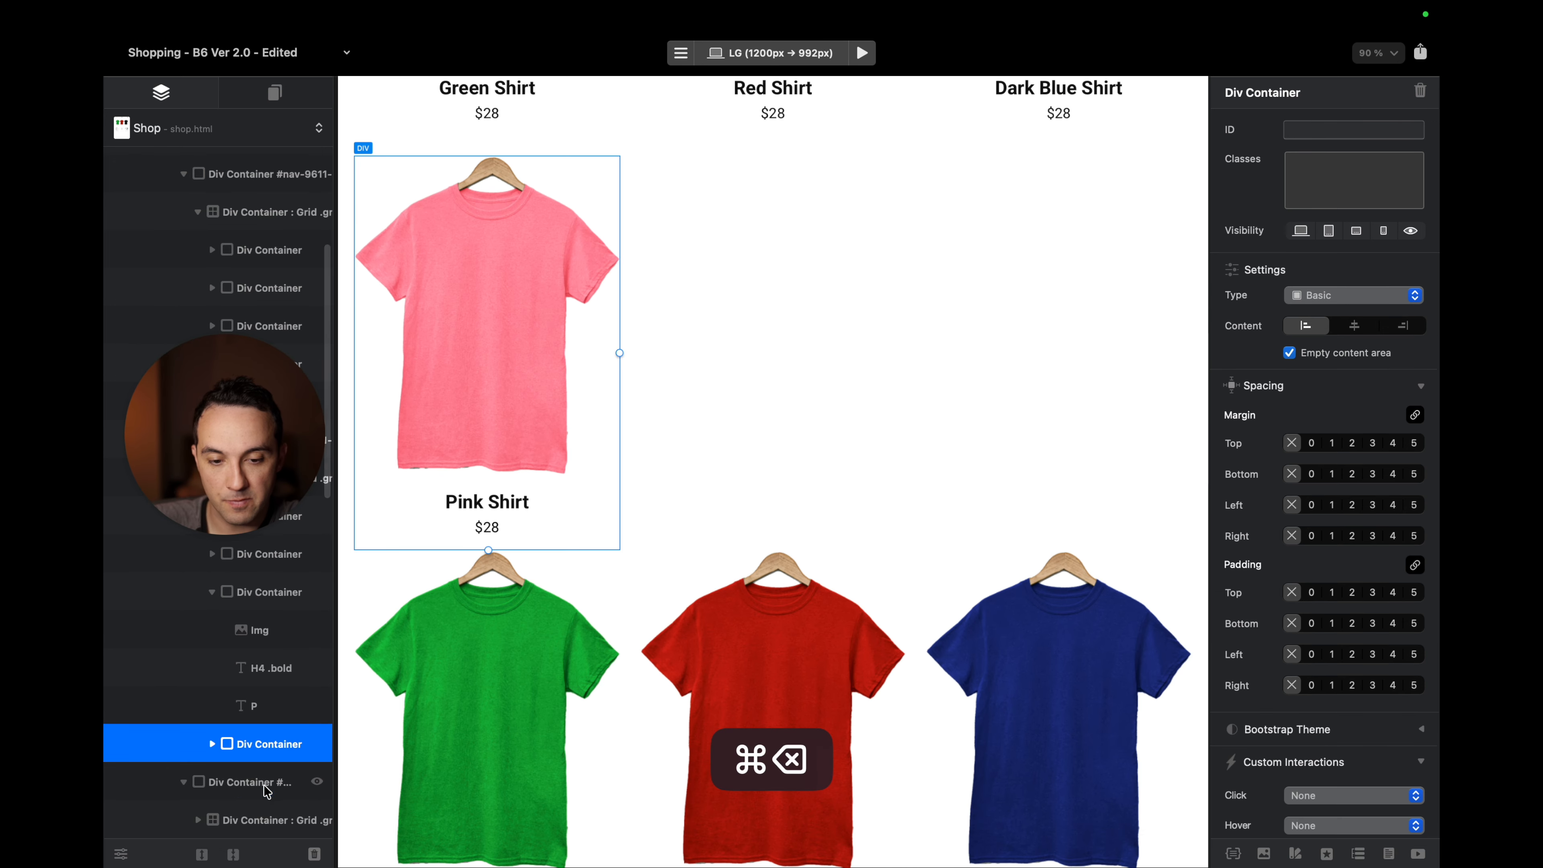
scroll(610, 592, up, 3)
scroll(610, 593, up, 3)
click(1075, 413)
click(267, 590)
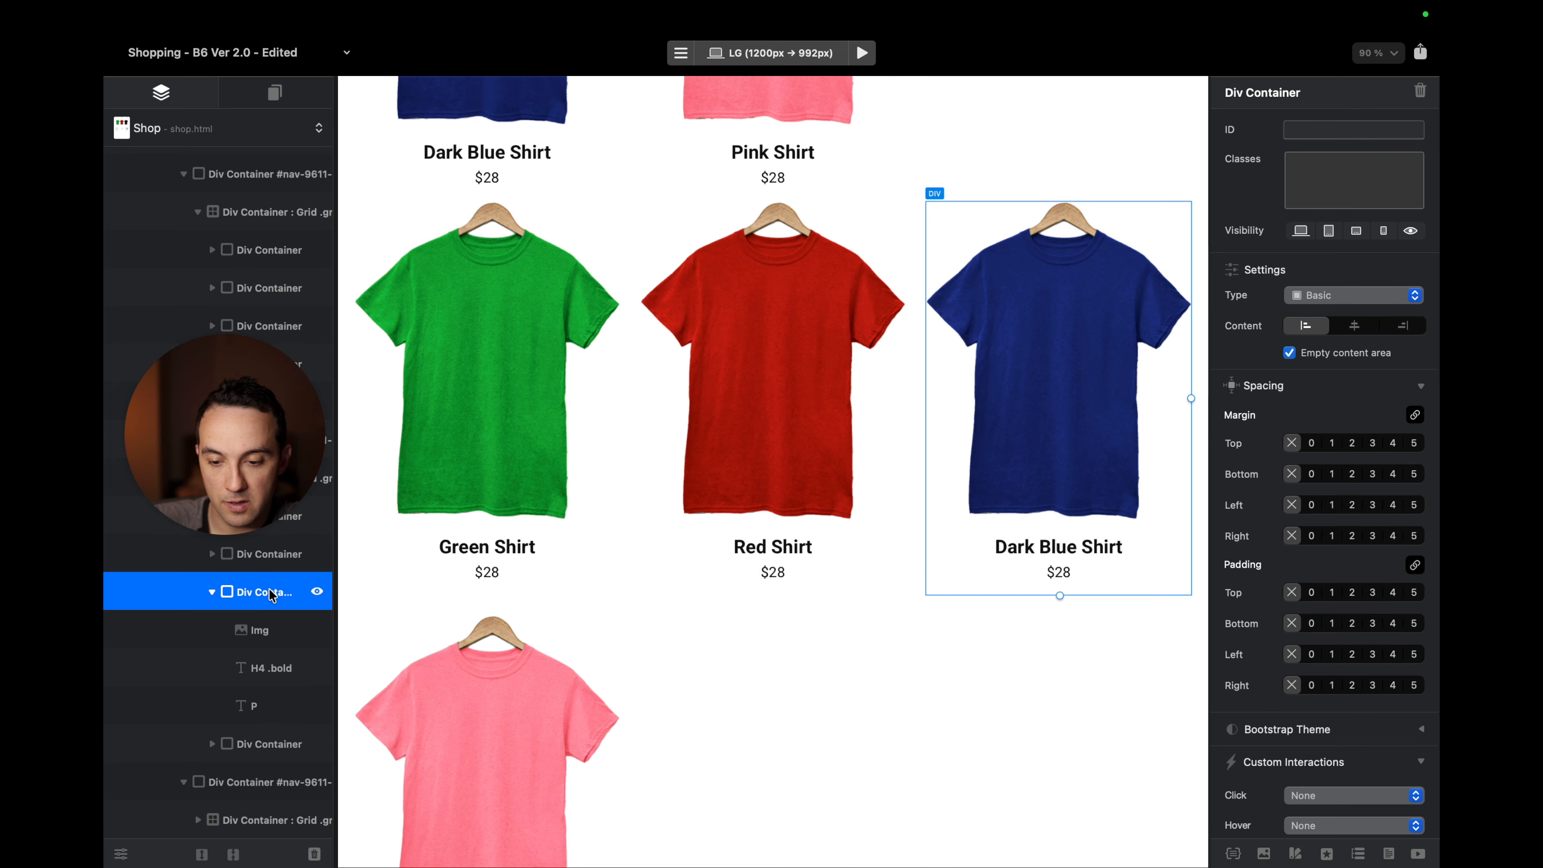
key(super+BackSpace)
Delete the Green Shirt, Red Shirt and Pink Shirt containers from the third tab's product grid.
scroll(596, 397, up, 5)
scroll(597, 397, down, 10)
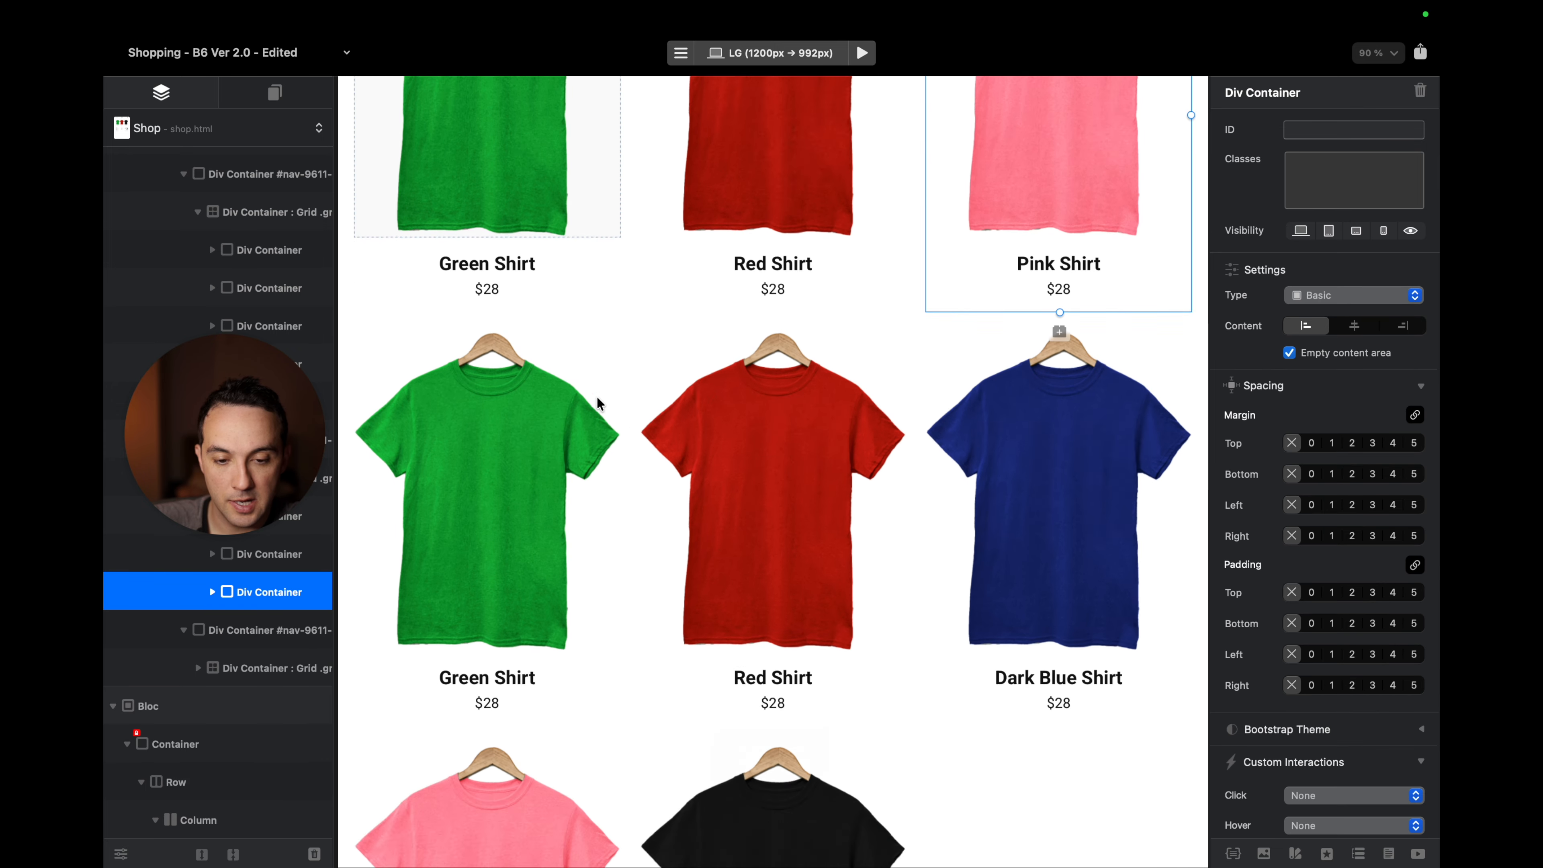
click(541, 309)
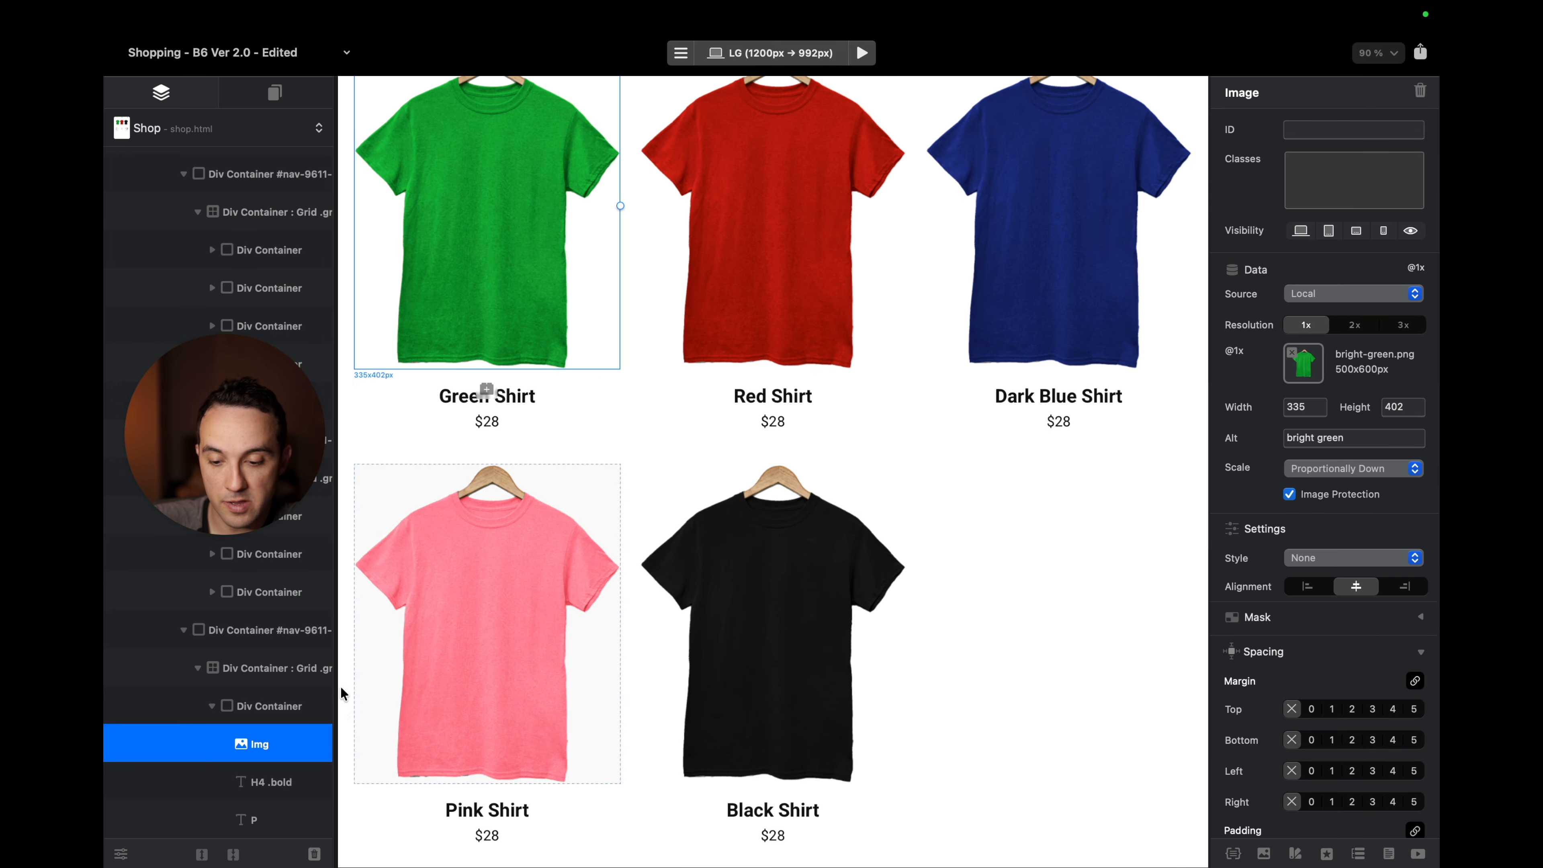
click(253, 708)
key(super+BackSpace)
key(super+BackSpace)
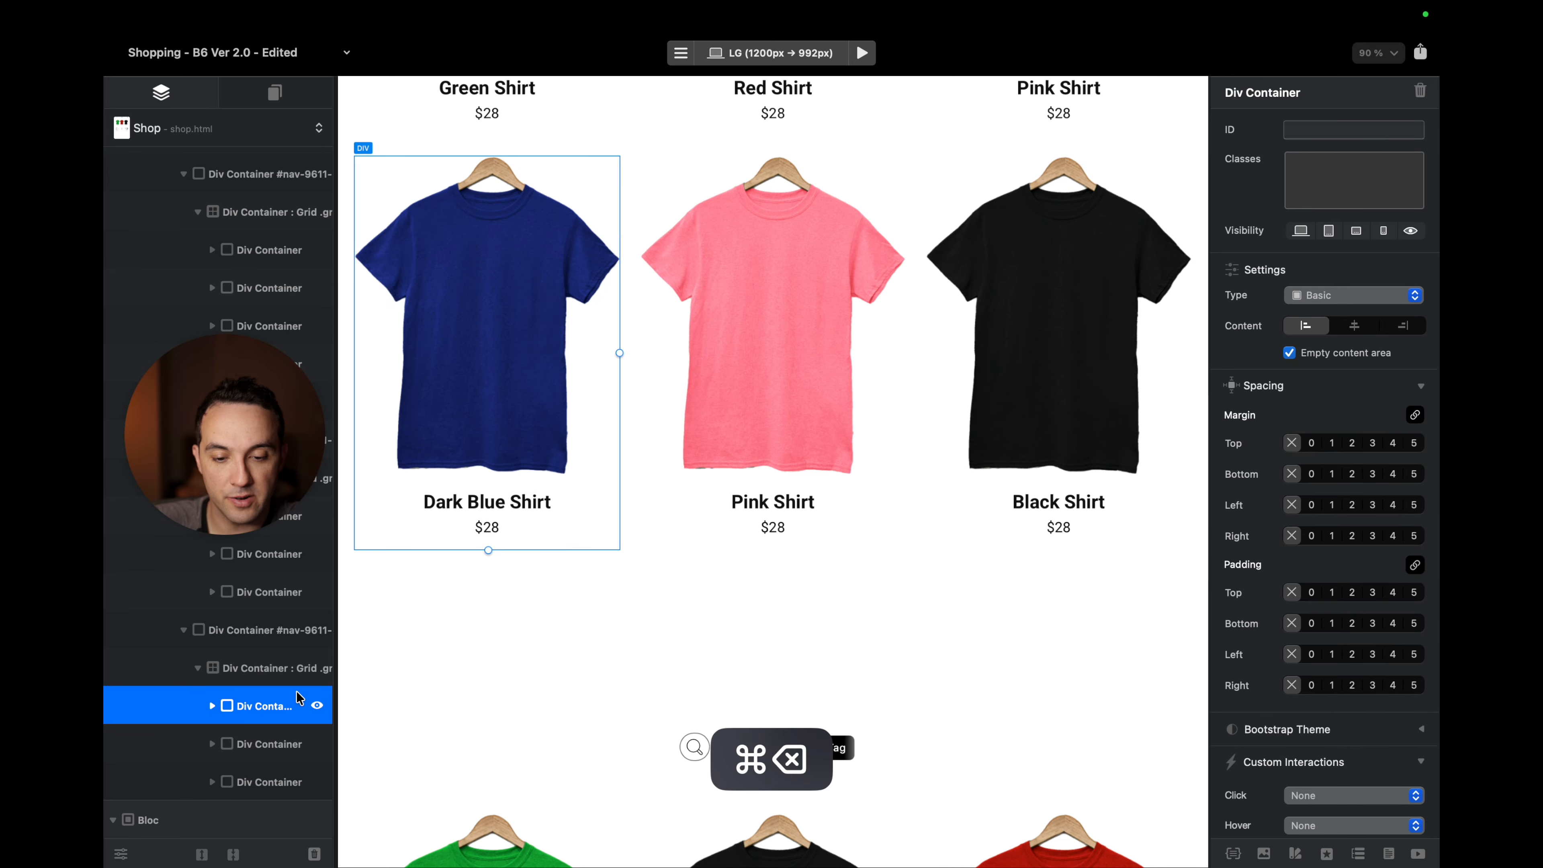
click(765, 404)
click(251, 744)
key(super+BackSpace)
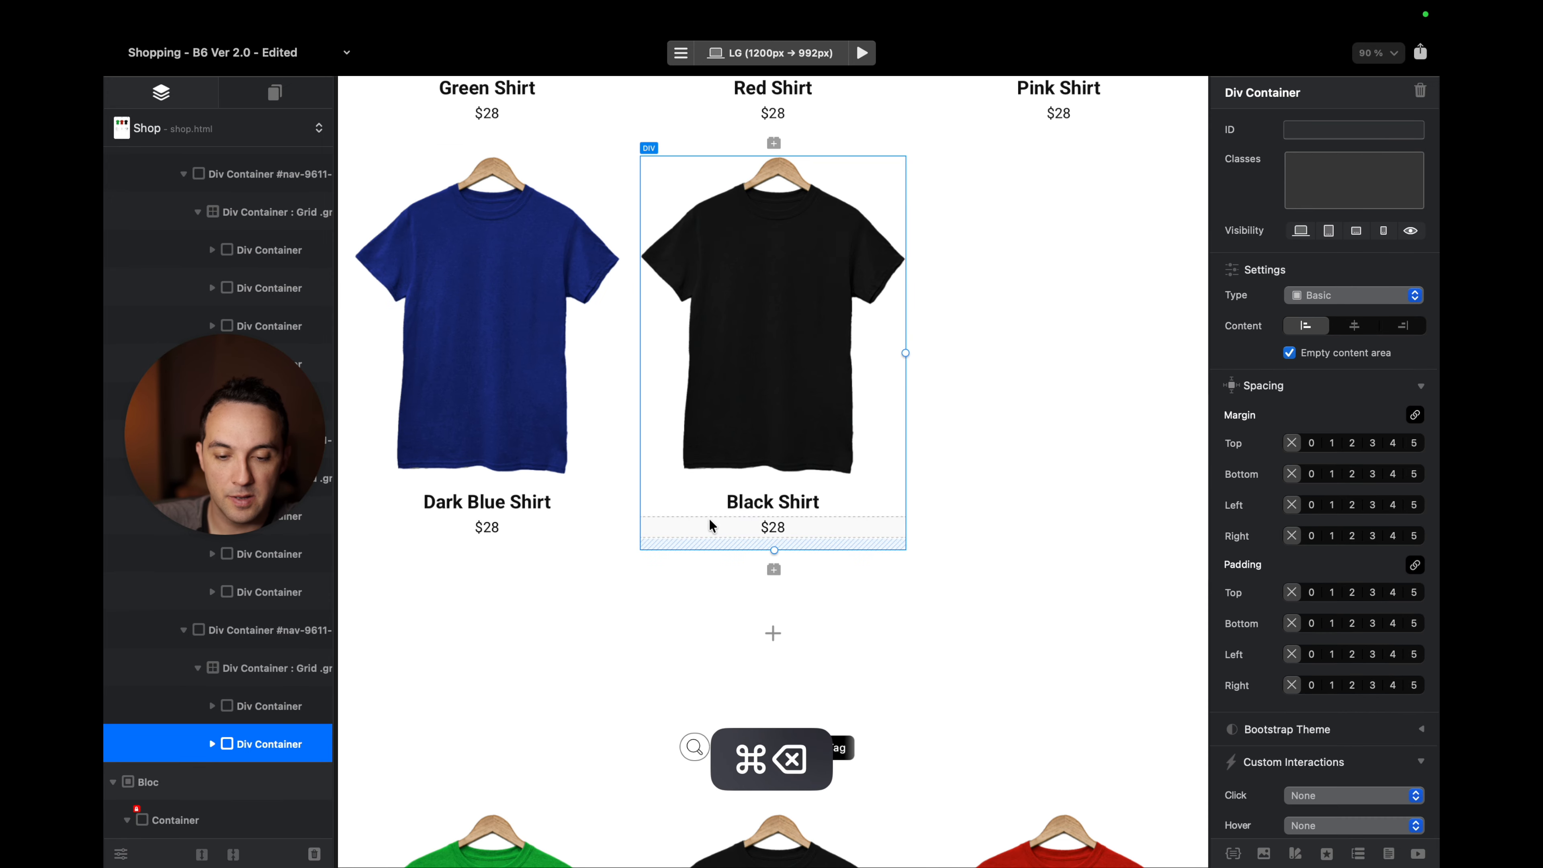
Preview the shop page in the browser and zoom out to fit the product grids.
key(ctrl+Right)
key(alt+super+b)
scroll(971, 403, down, 5)
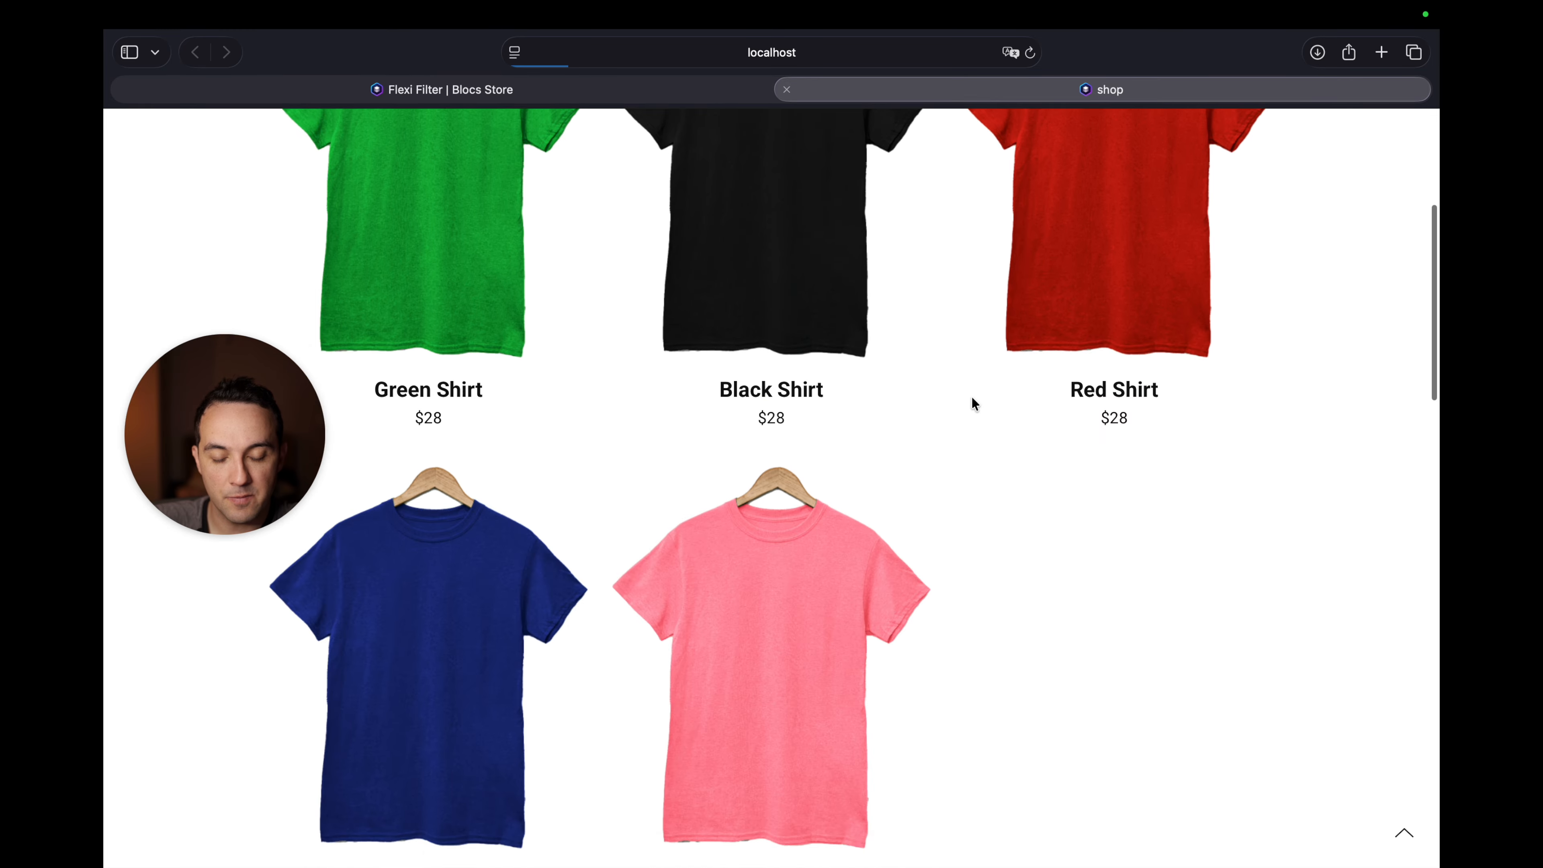
key(super+minus)
key(super+minus)
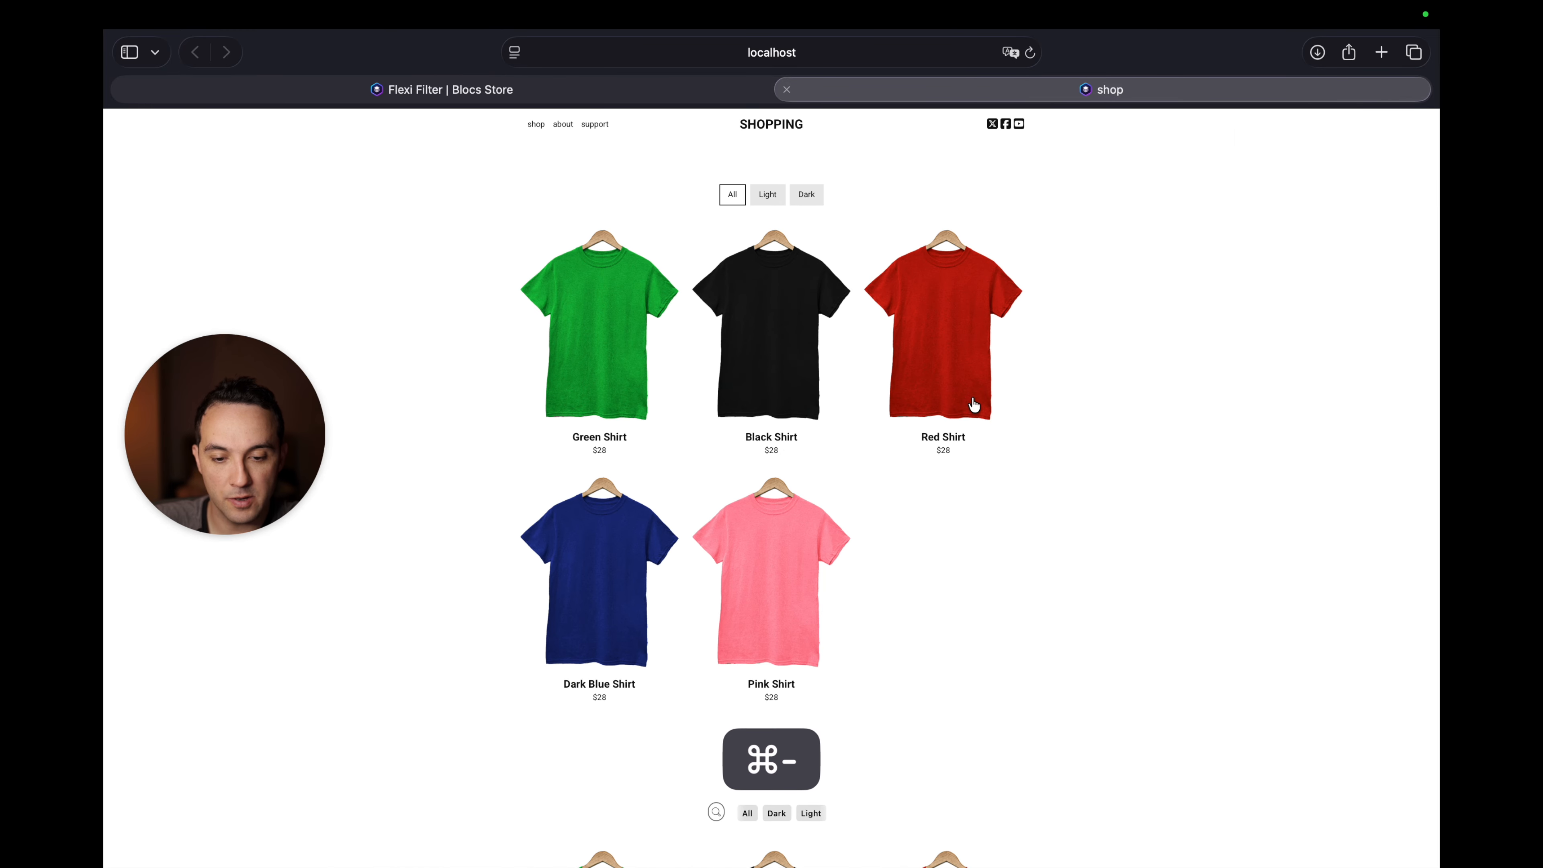
key(super+minus)
key(super+minus)
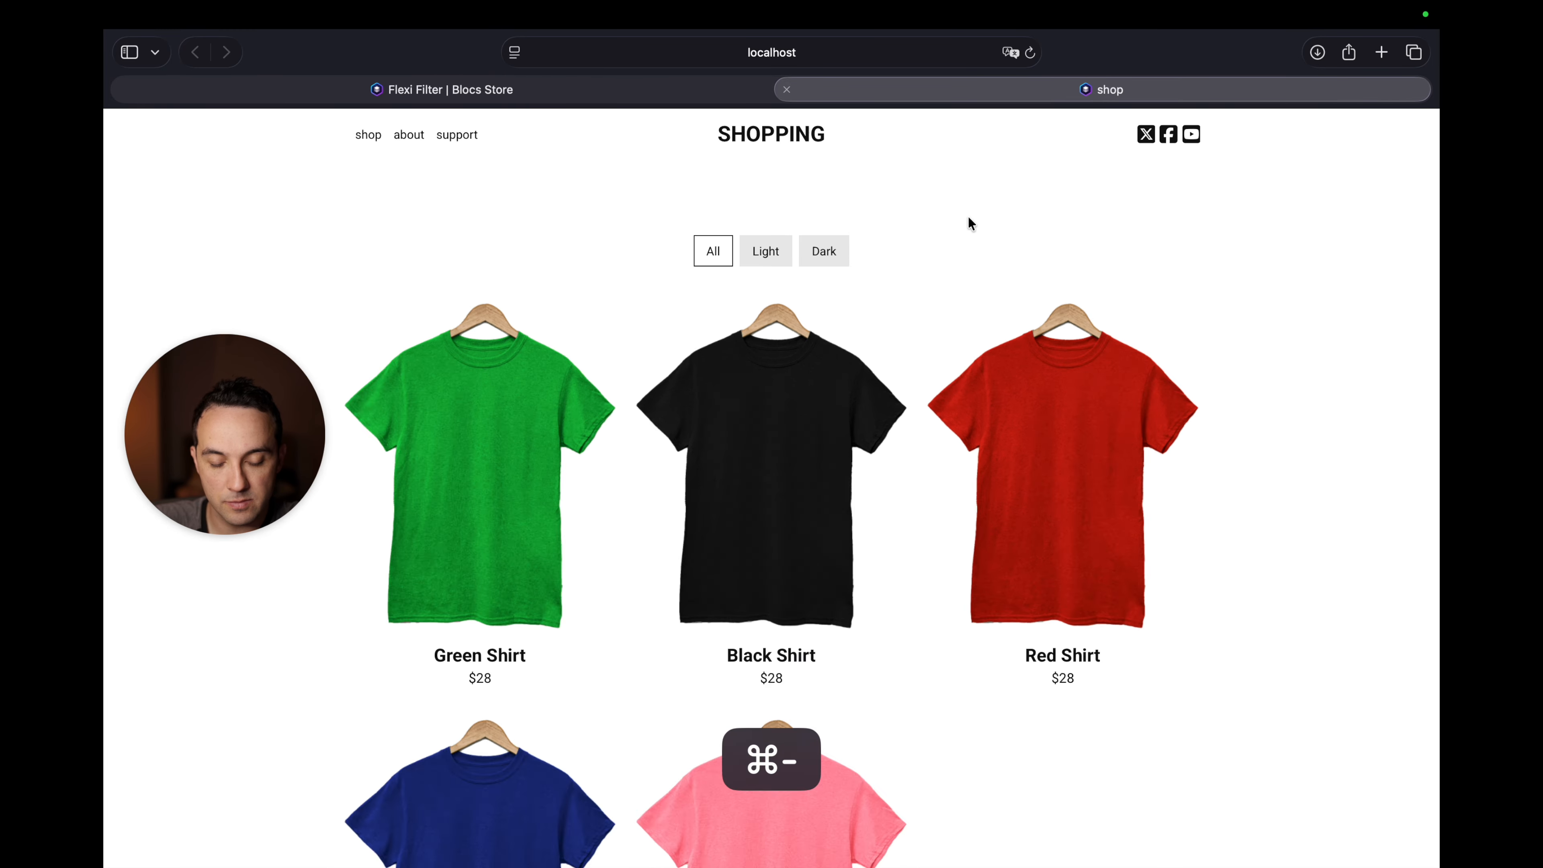
Test the tabbed product layout by switching between its All, Light and Dark tabs.
click(767, 200)
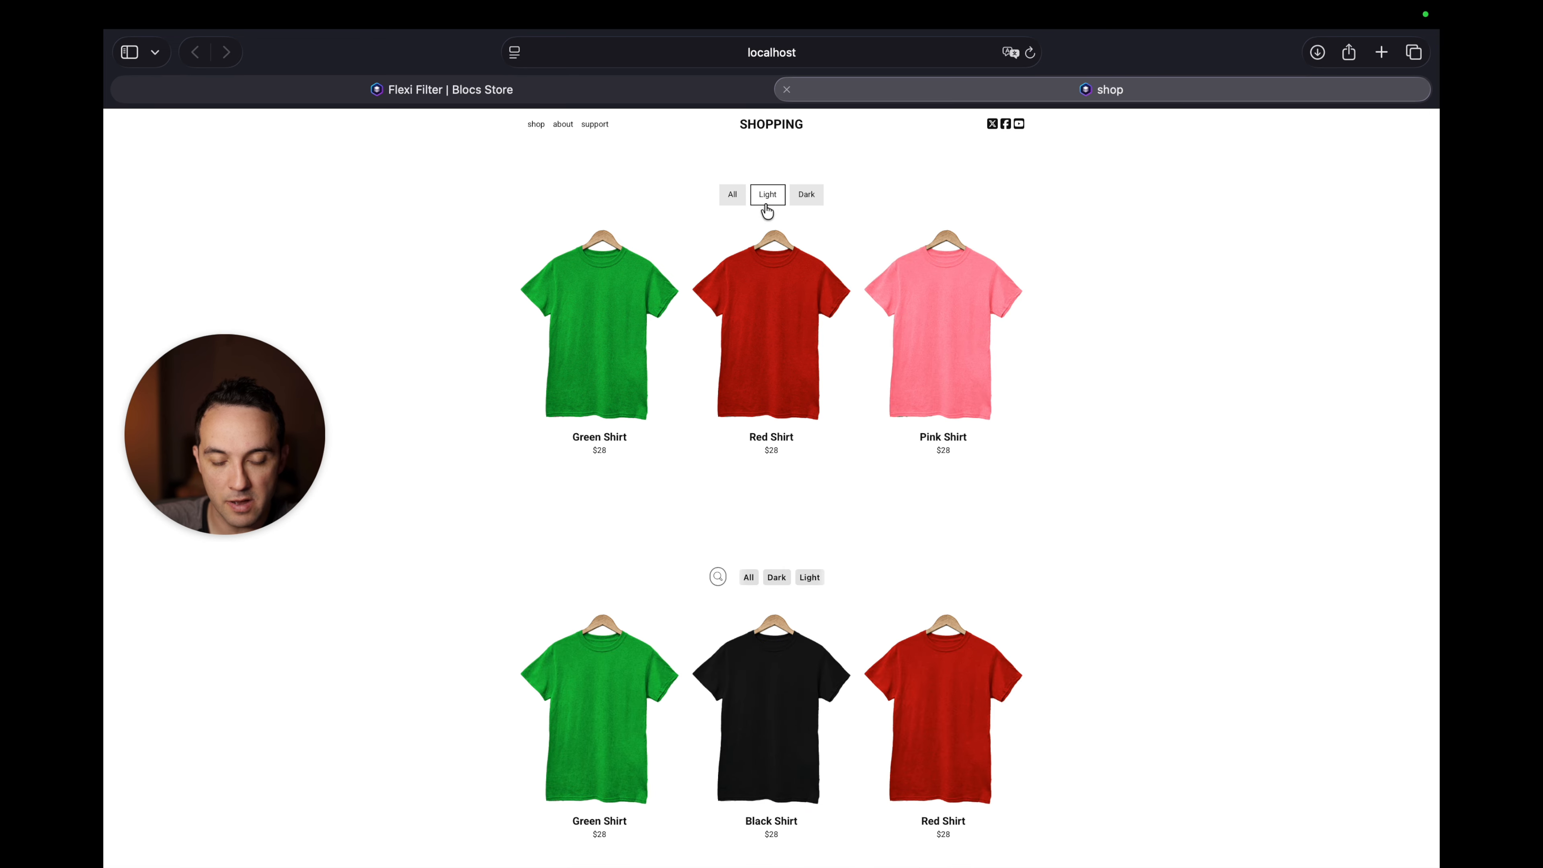
click(802, 197)
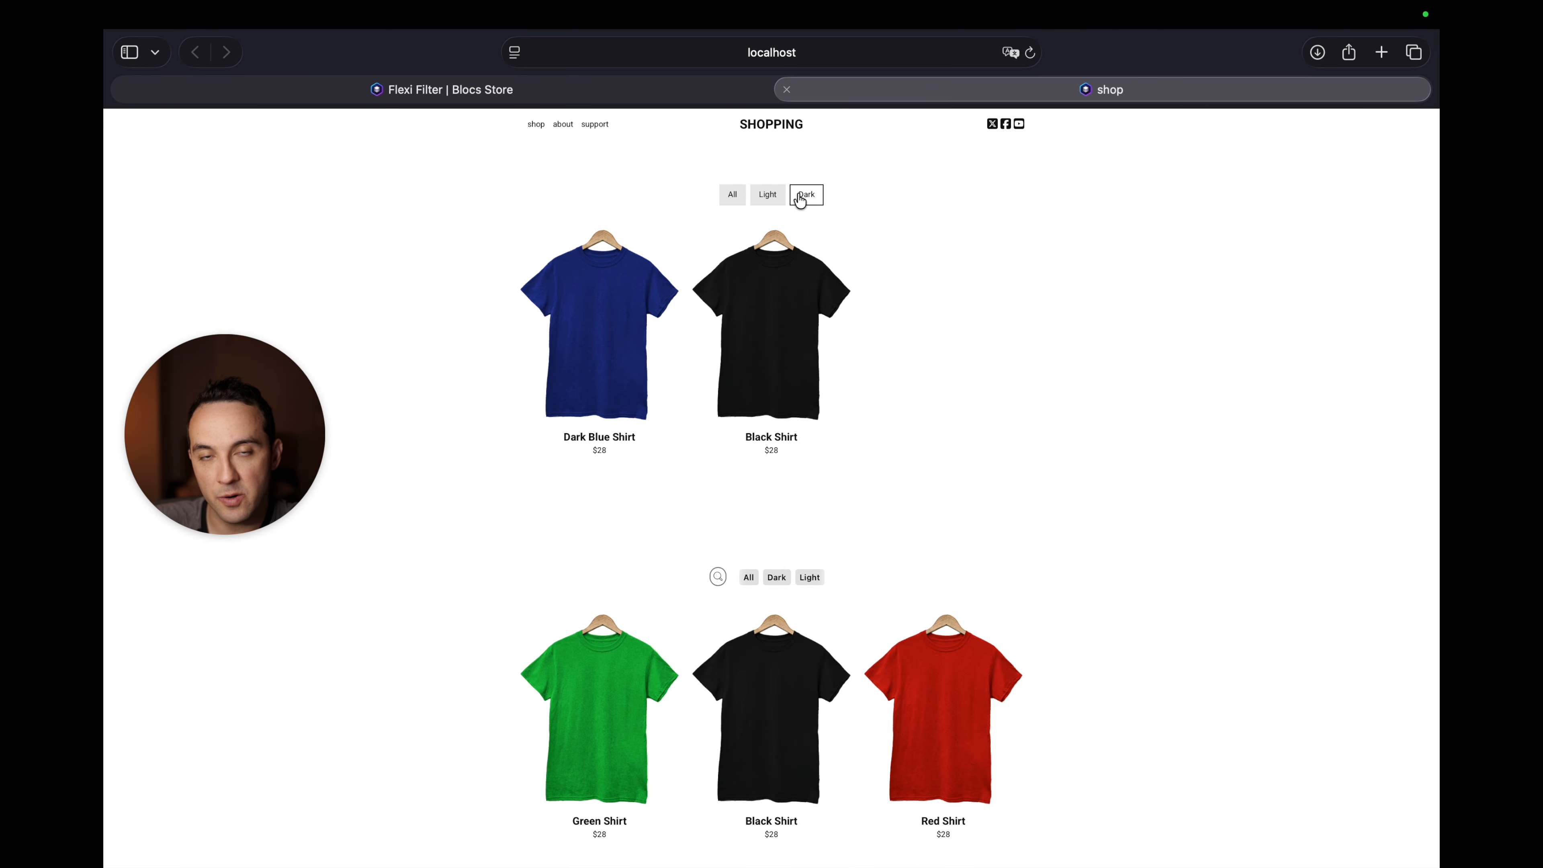
click(767, 194)
click(733, 194)
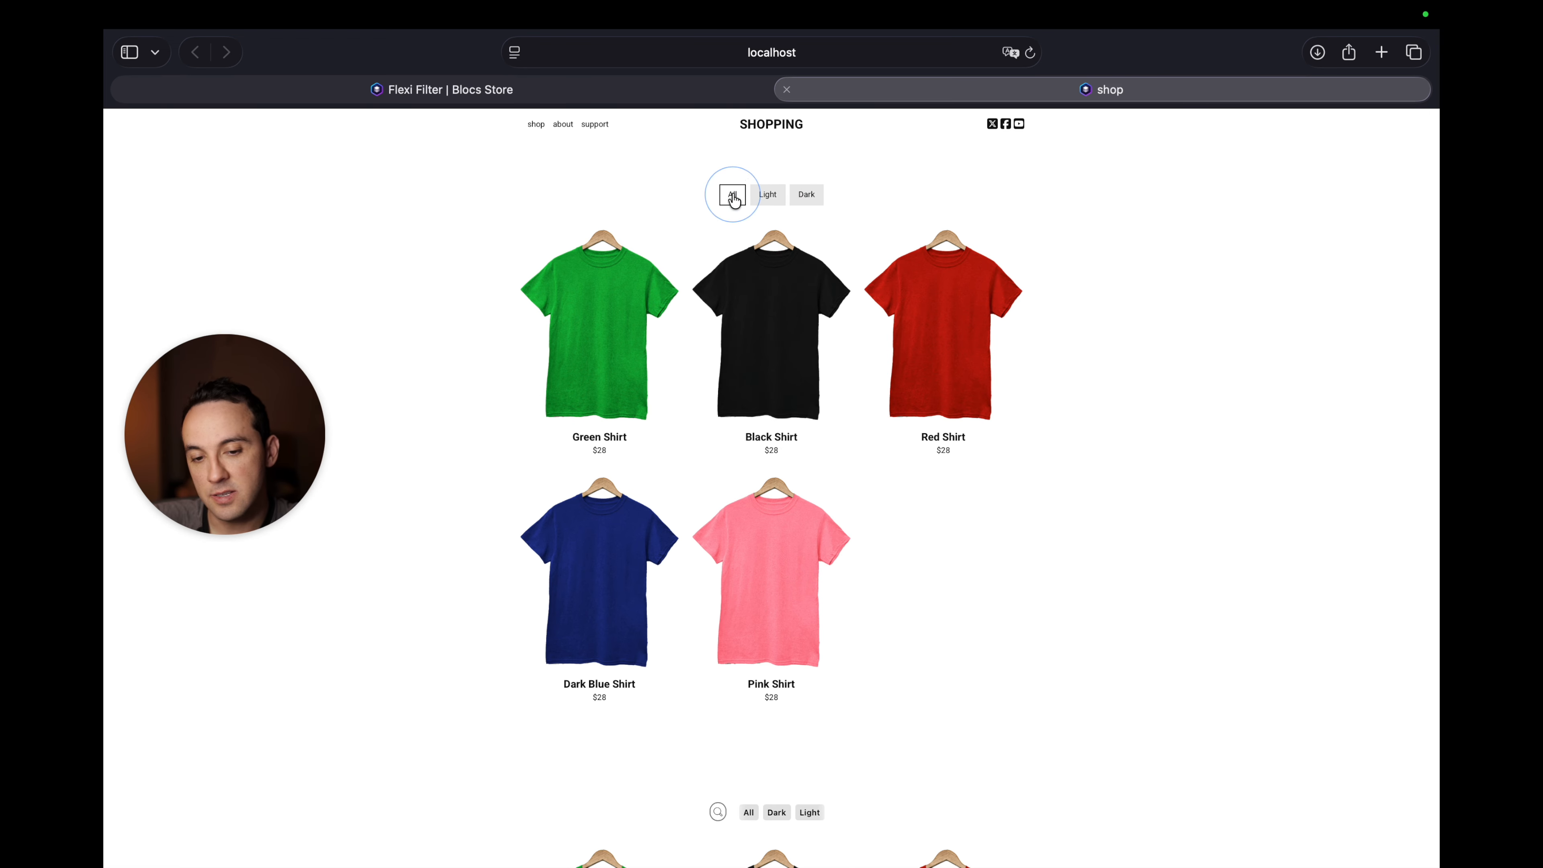
click(776, 203)
click(804, 202)
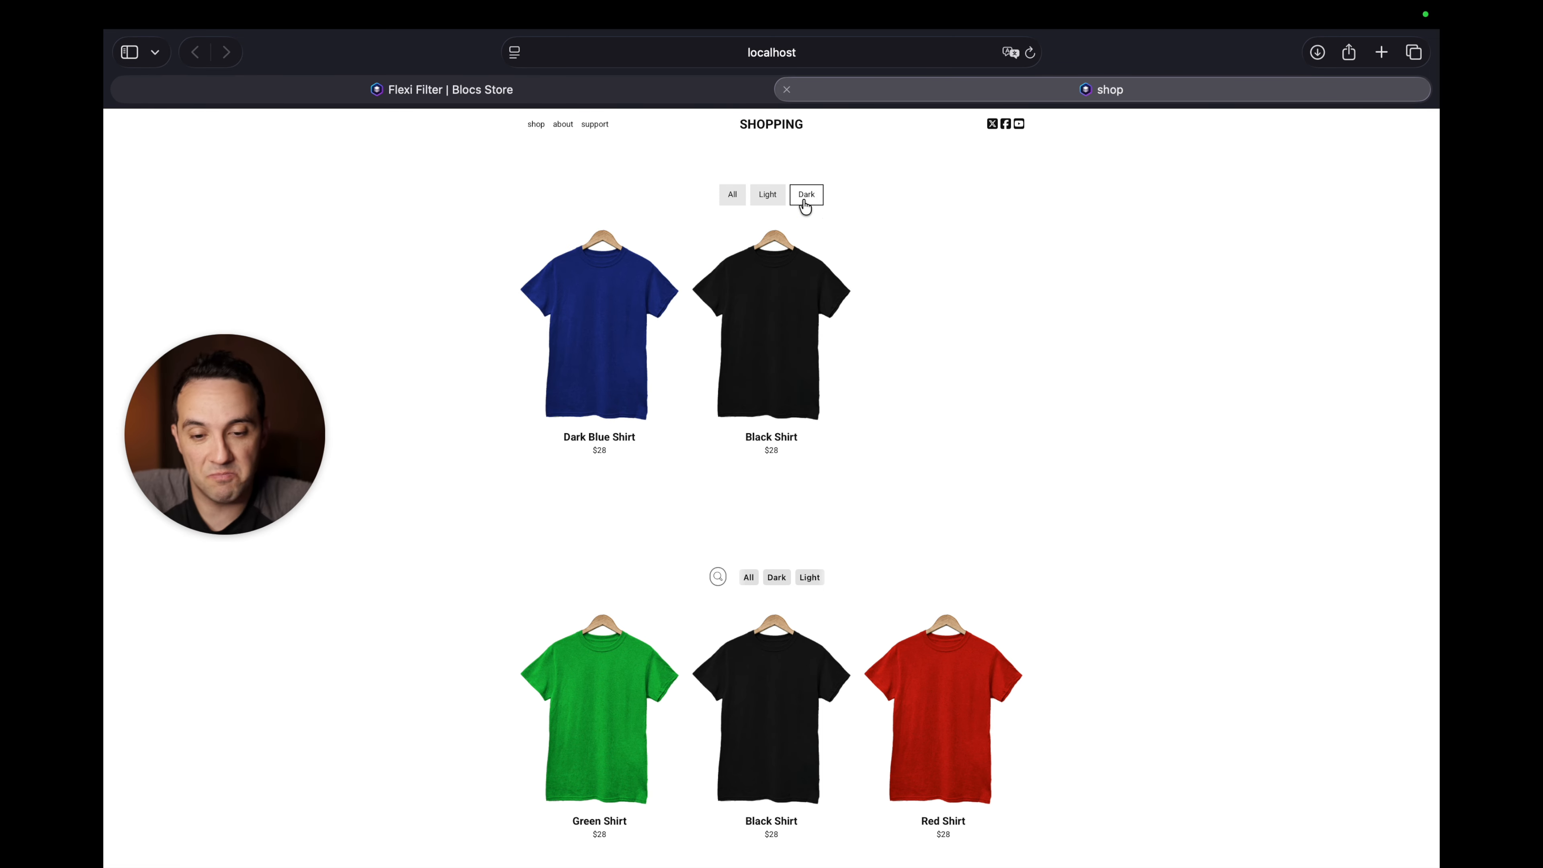
click(767, 199)
click(732, 195)
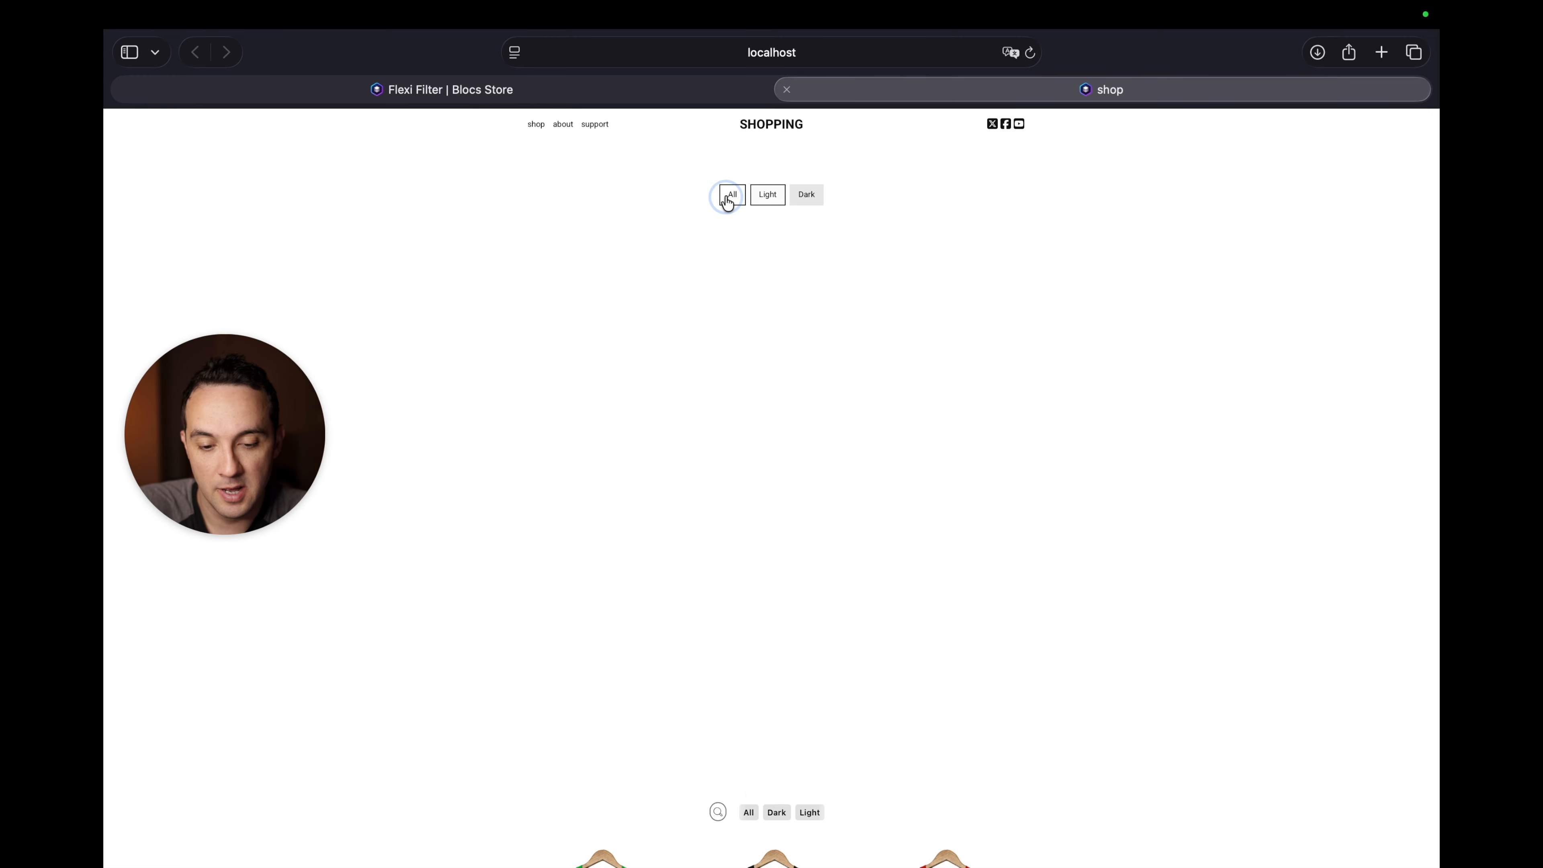
Test the Flexi Filter grid by switching between its Dark and Light tags.
scroll(724, 196, down, 5)
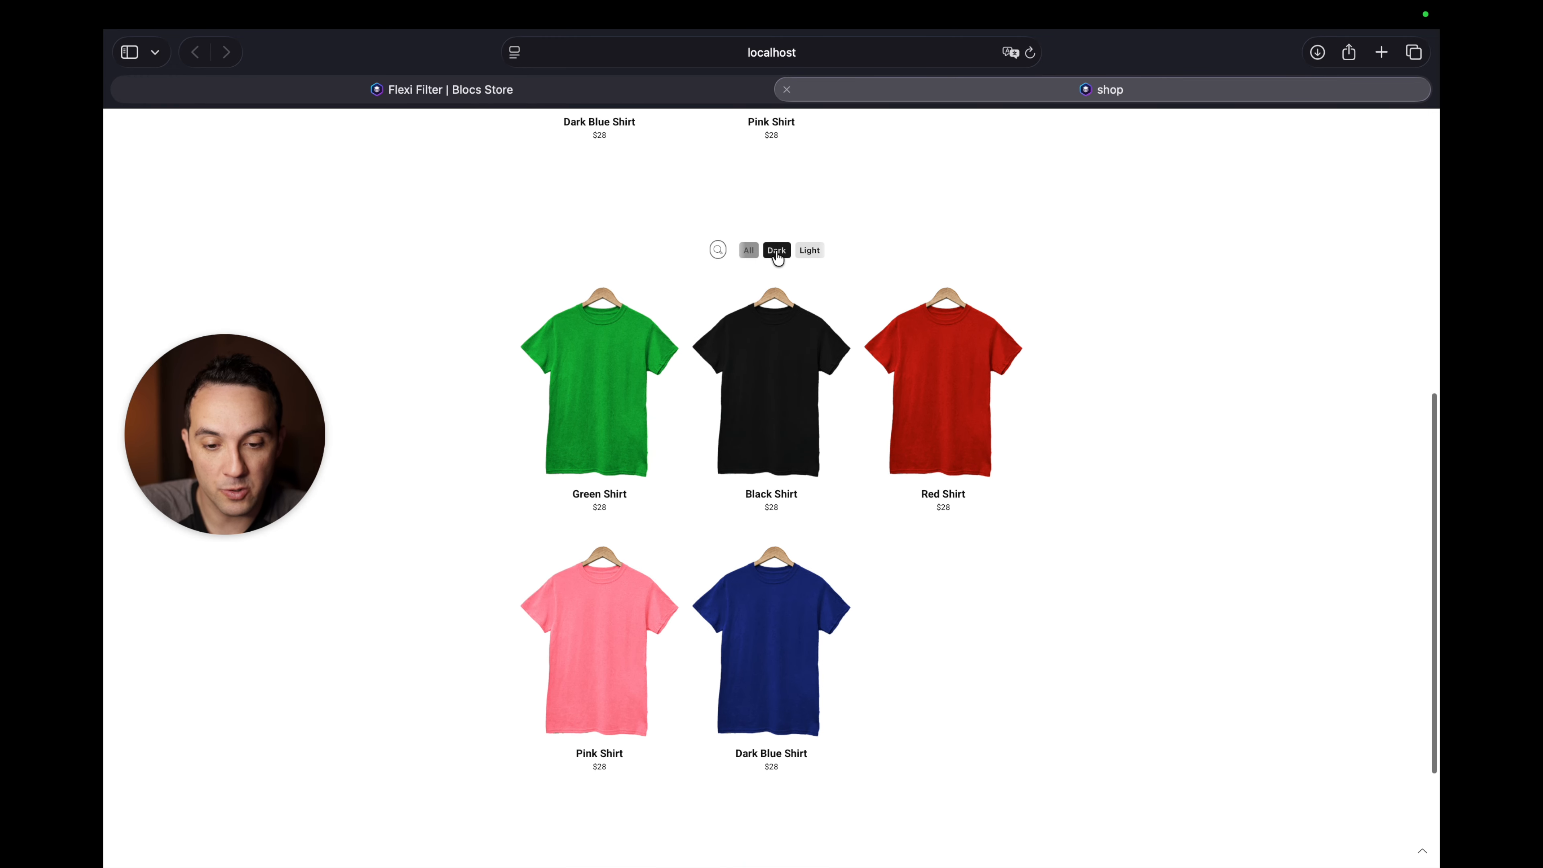
click(777, 252)
click(806, 329)
click(774, 329)
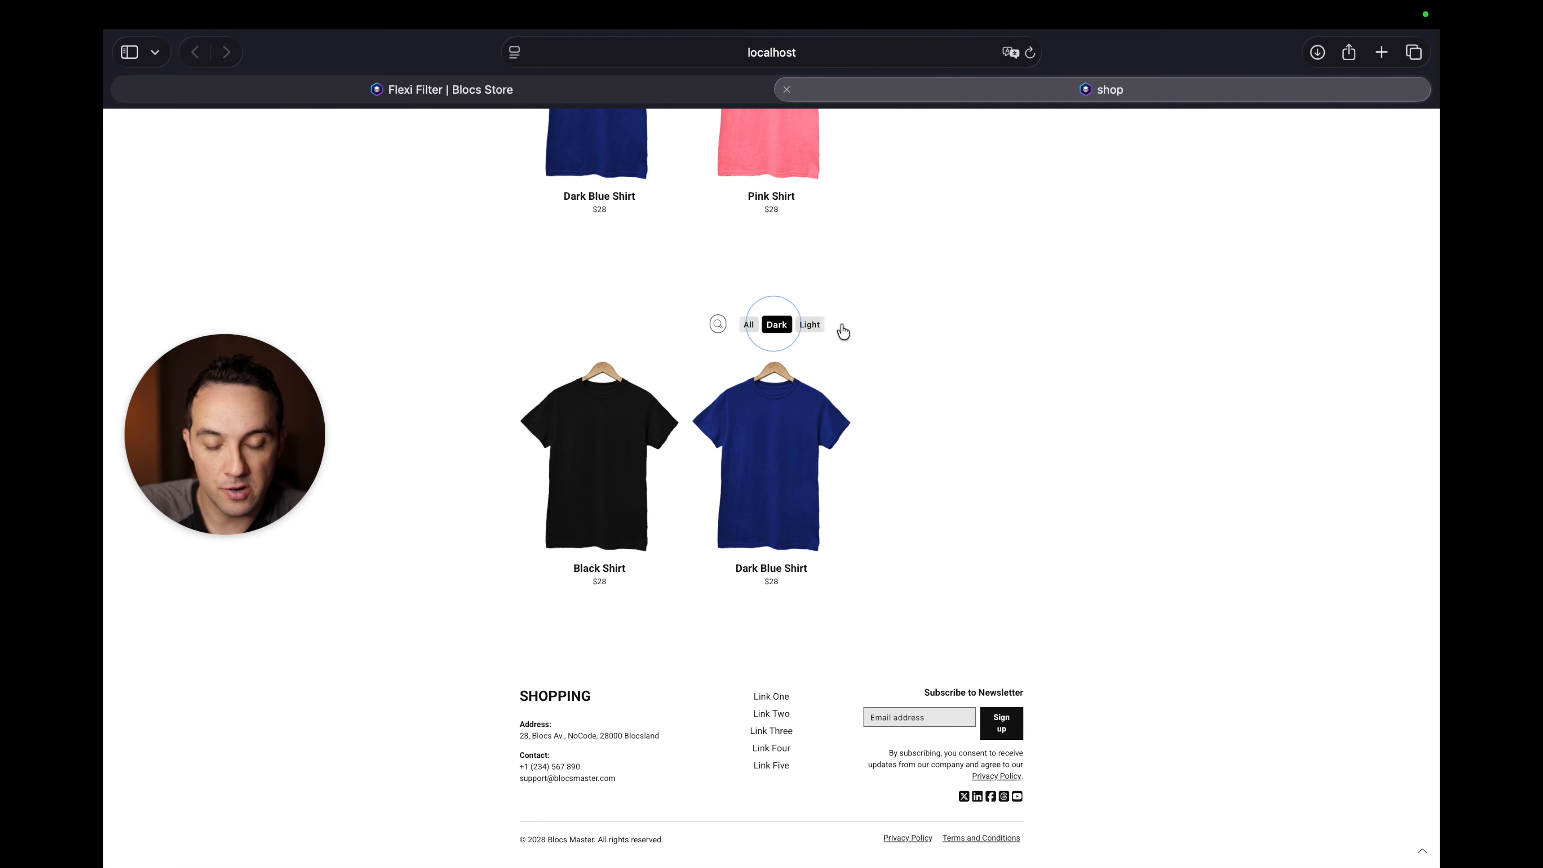
Switch back to Blocs and set the Flexi Filter's excluded items style to Shrink.
key(super+Tab)
scroll(924, 478, down, 12)
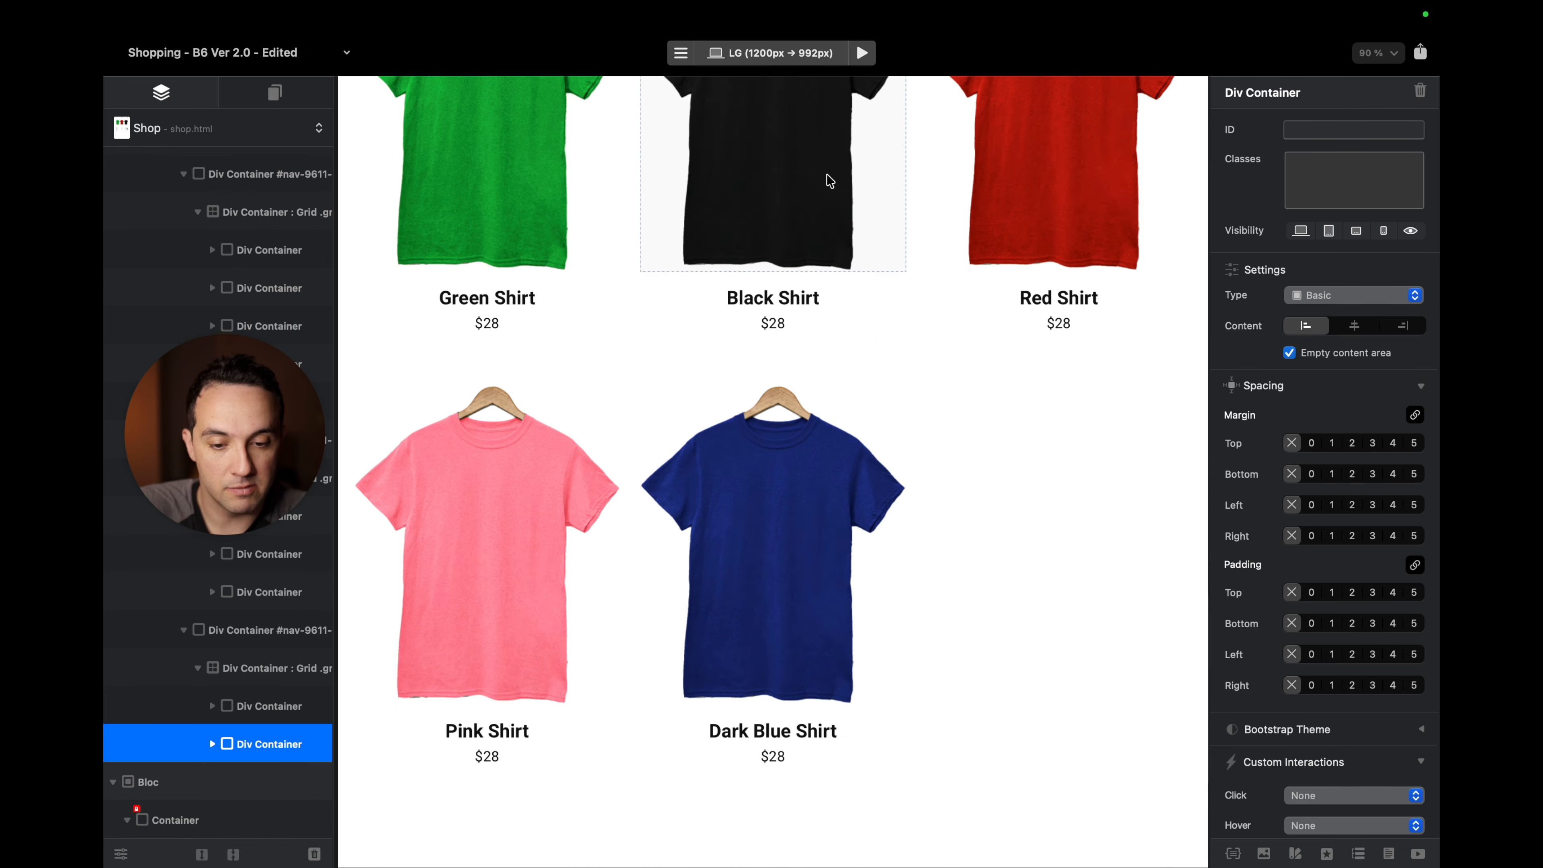
scroll(884, 365, up, 5)
click(911, 205)
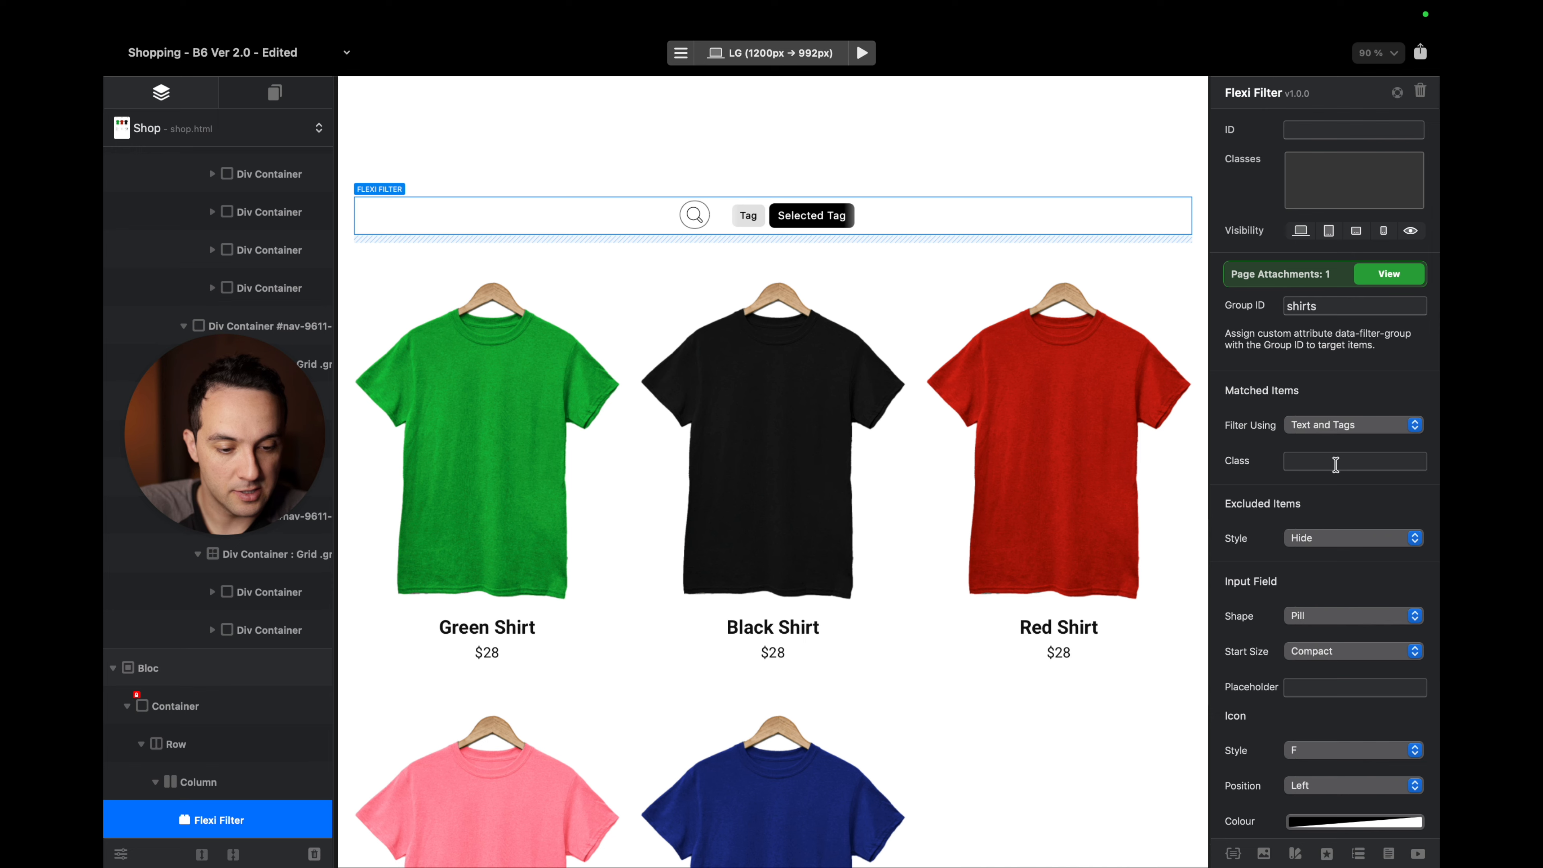
click(1334, 536)
click(1332, 563)
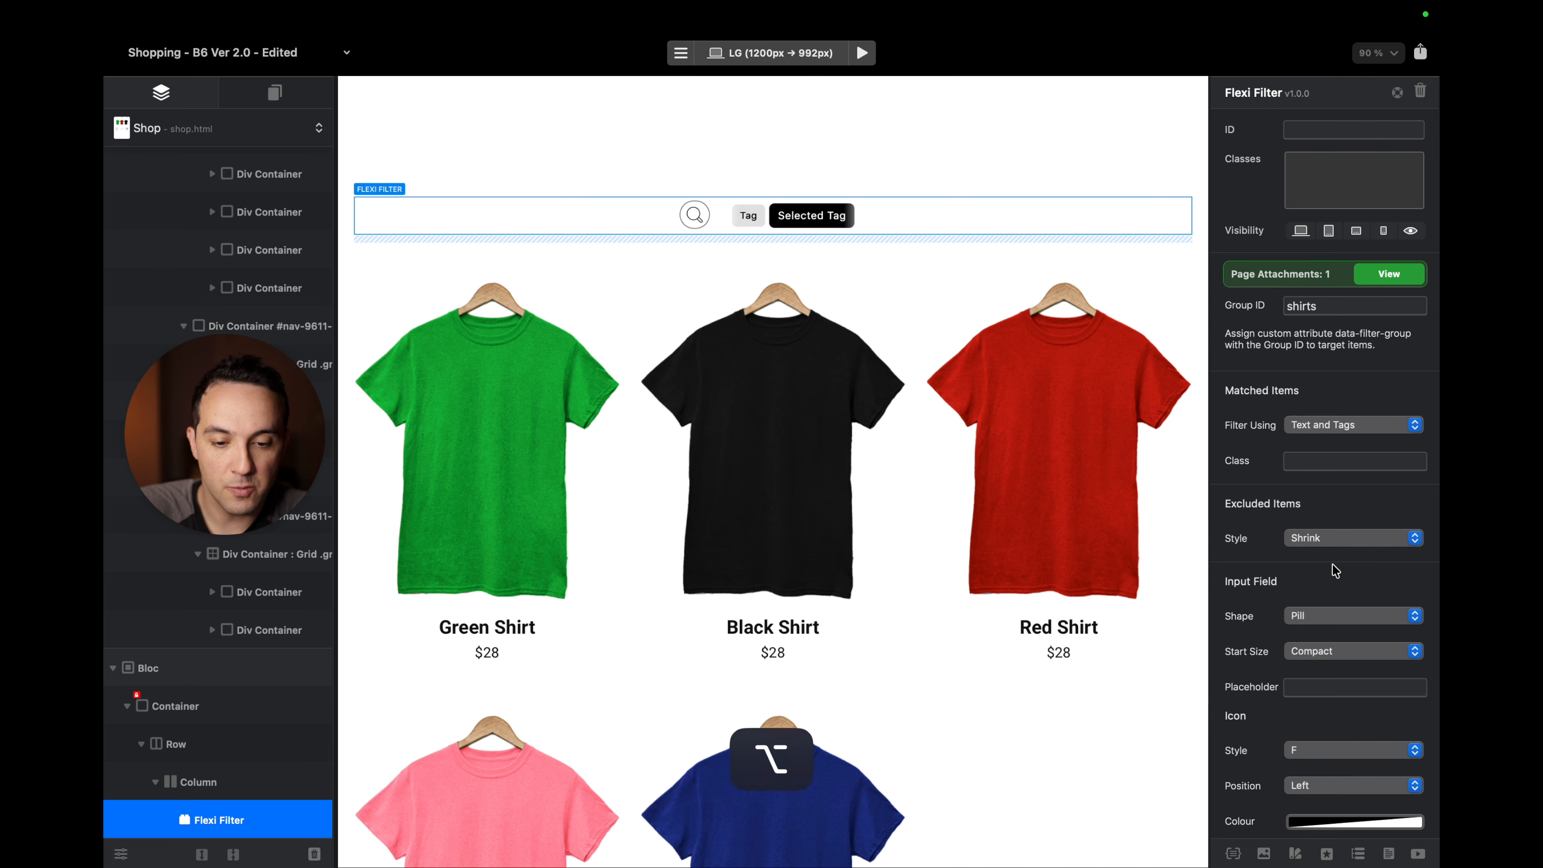
Preview the page in the browser again and alternate the Dark and Light tags to check the Shrink transition.
key(alt+super+b)
click(774, 326)
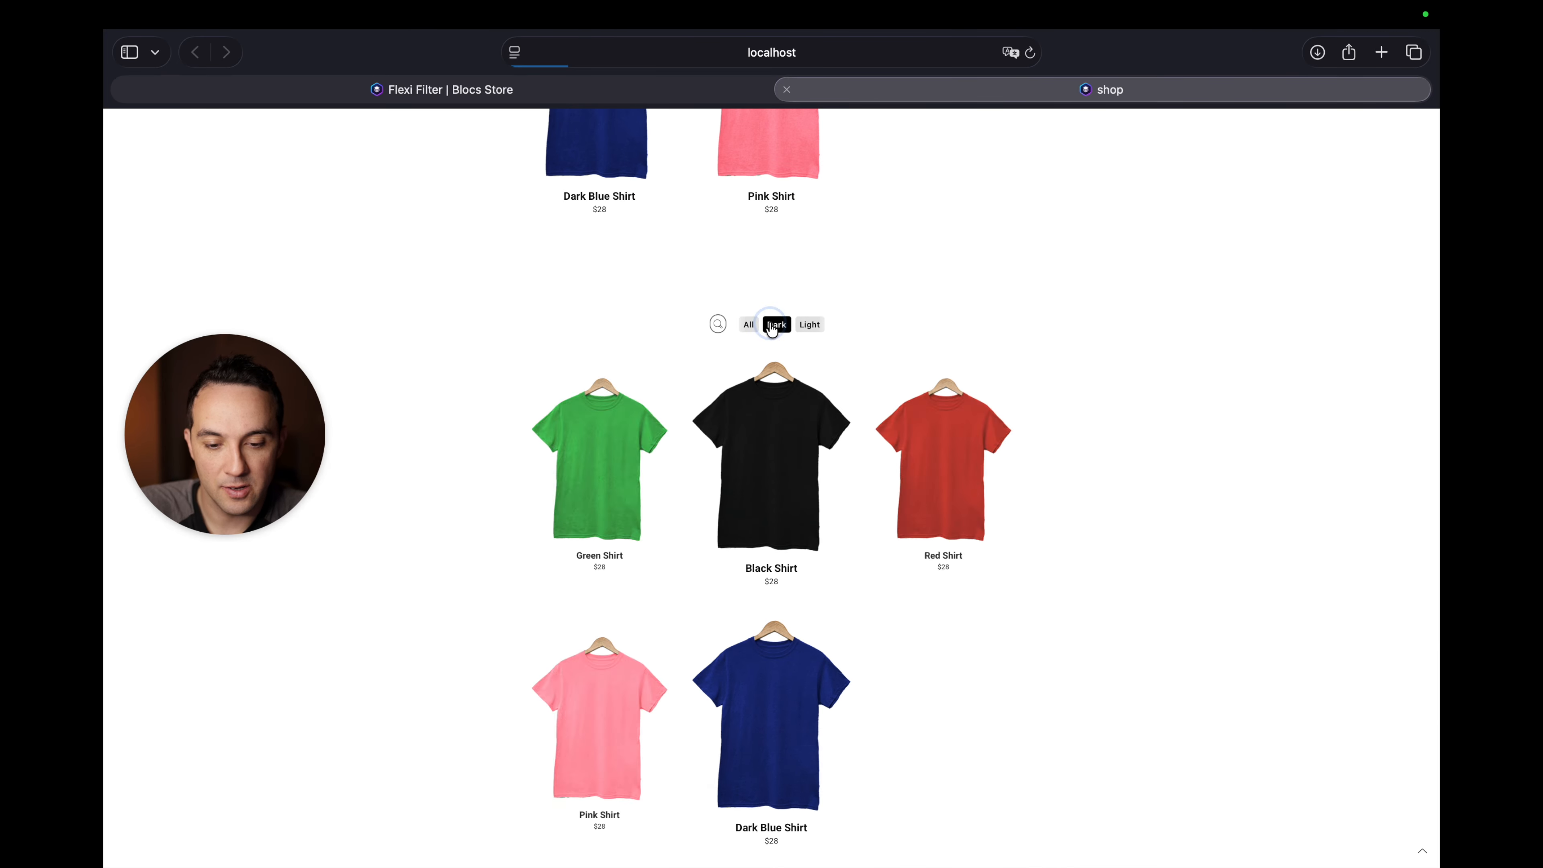
click(808, 325)
click(777, 326)
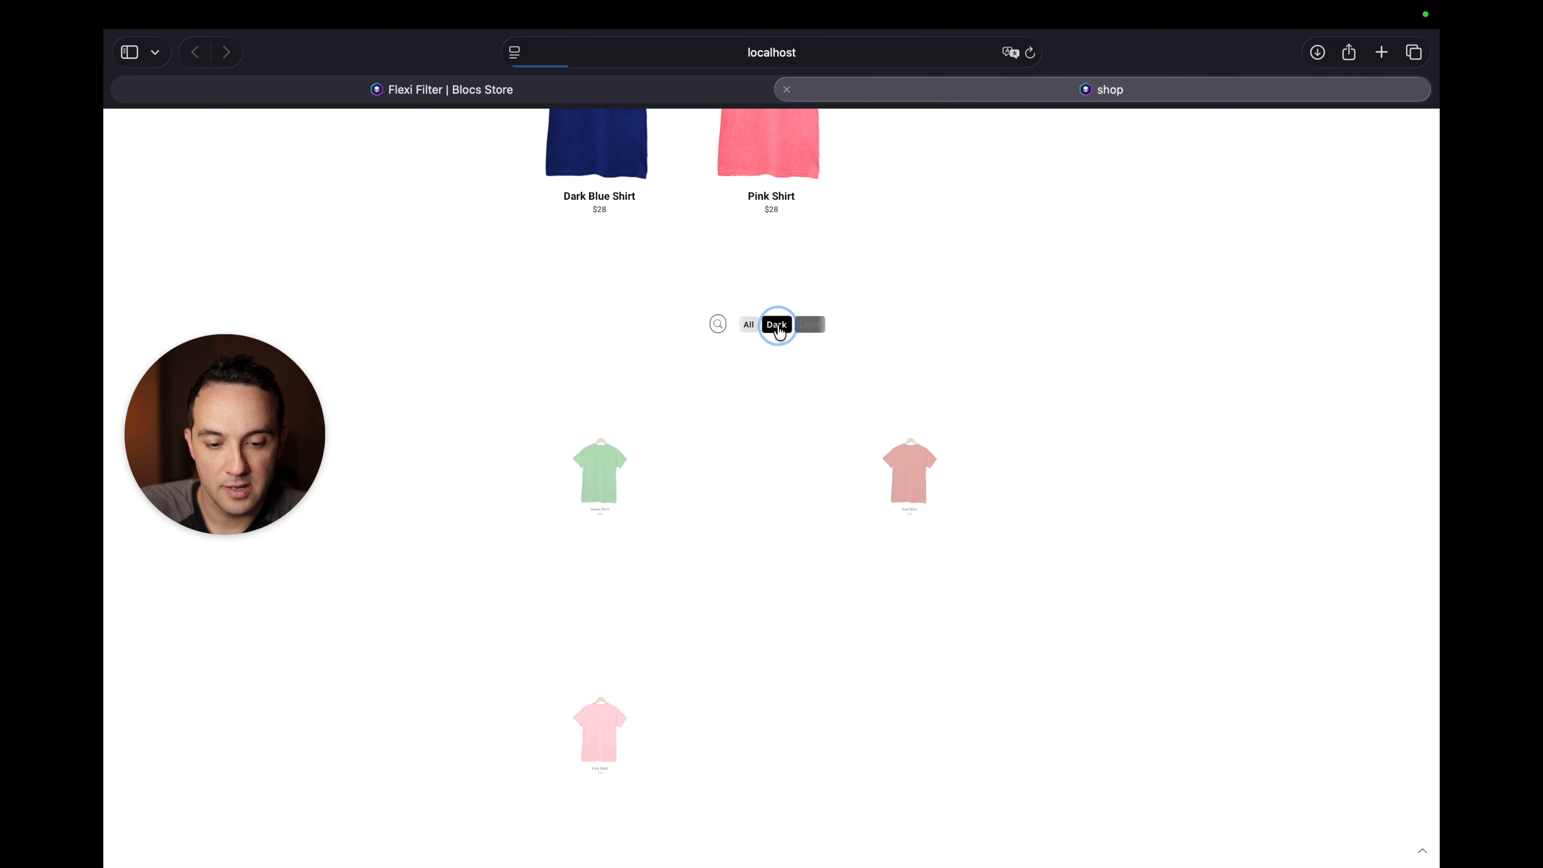
click(810, 326)
click(778, 326)
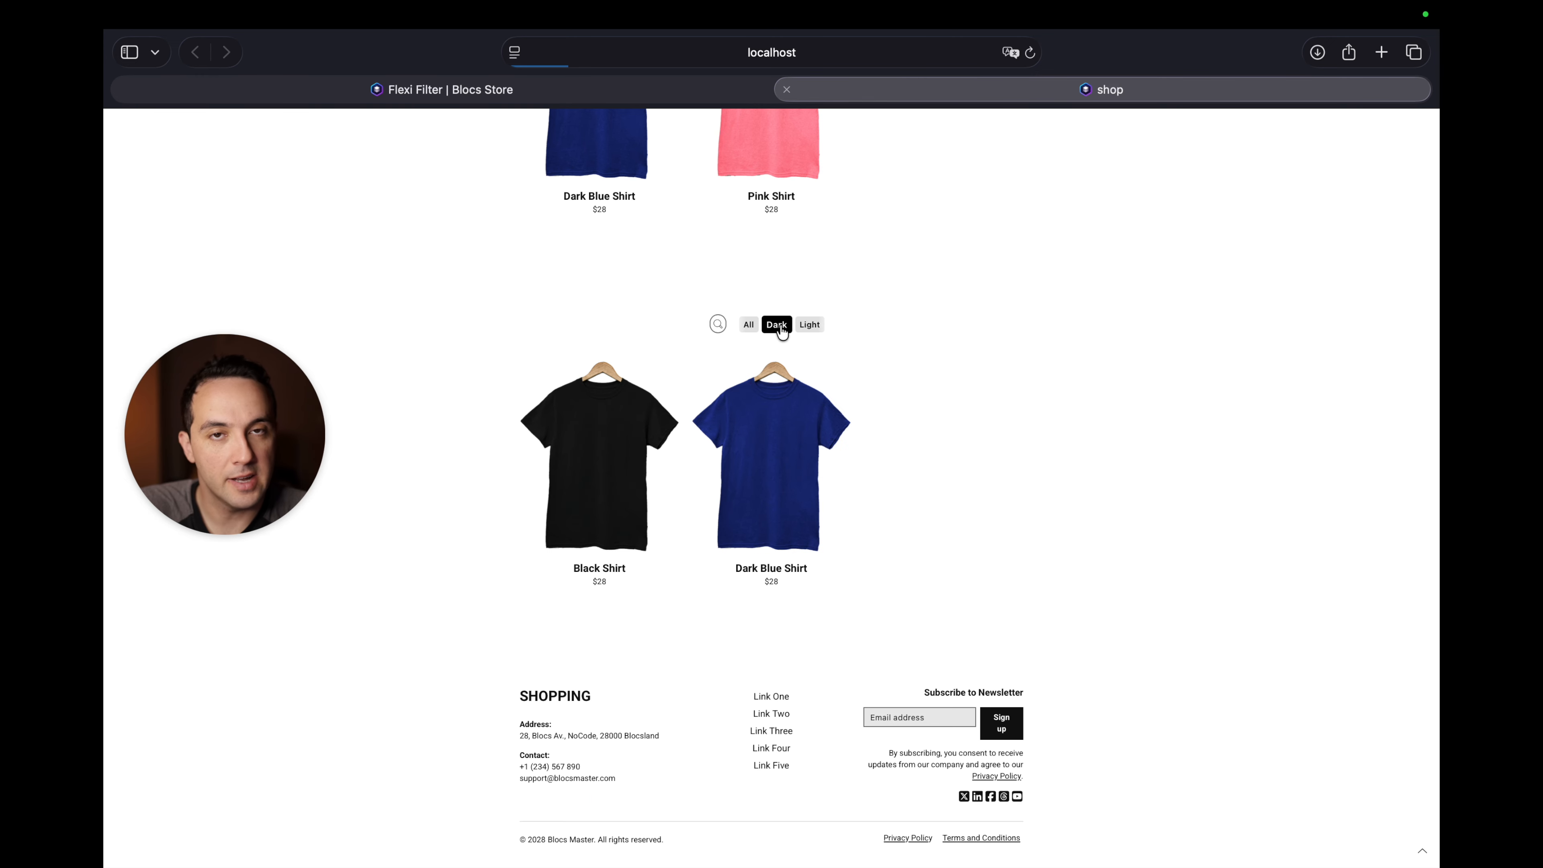
Cycle through the Light, Dark and All tabs of the upper layout to compare it with the Flexi Filter grid.
scroll(782, 331, up, 10)
click(767, 195)
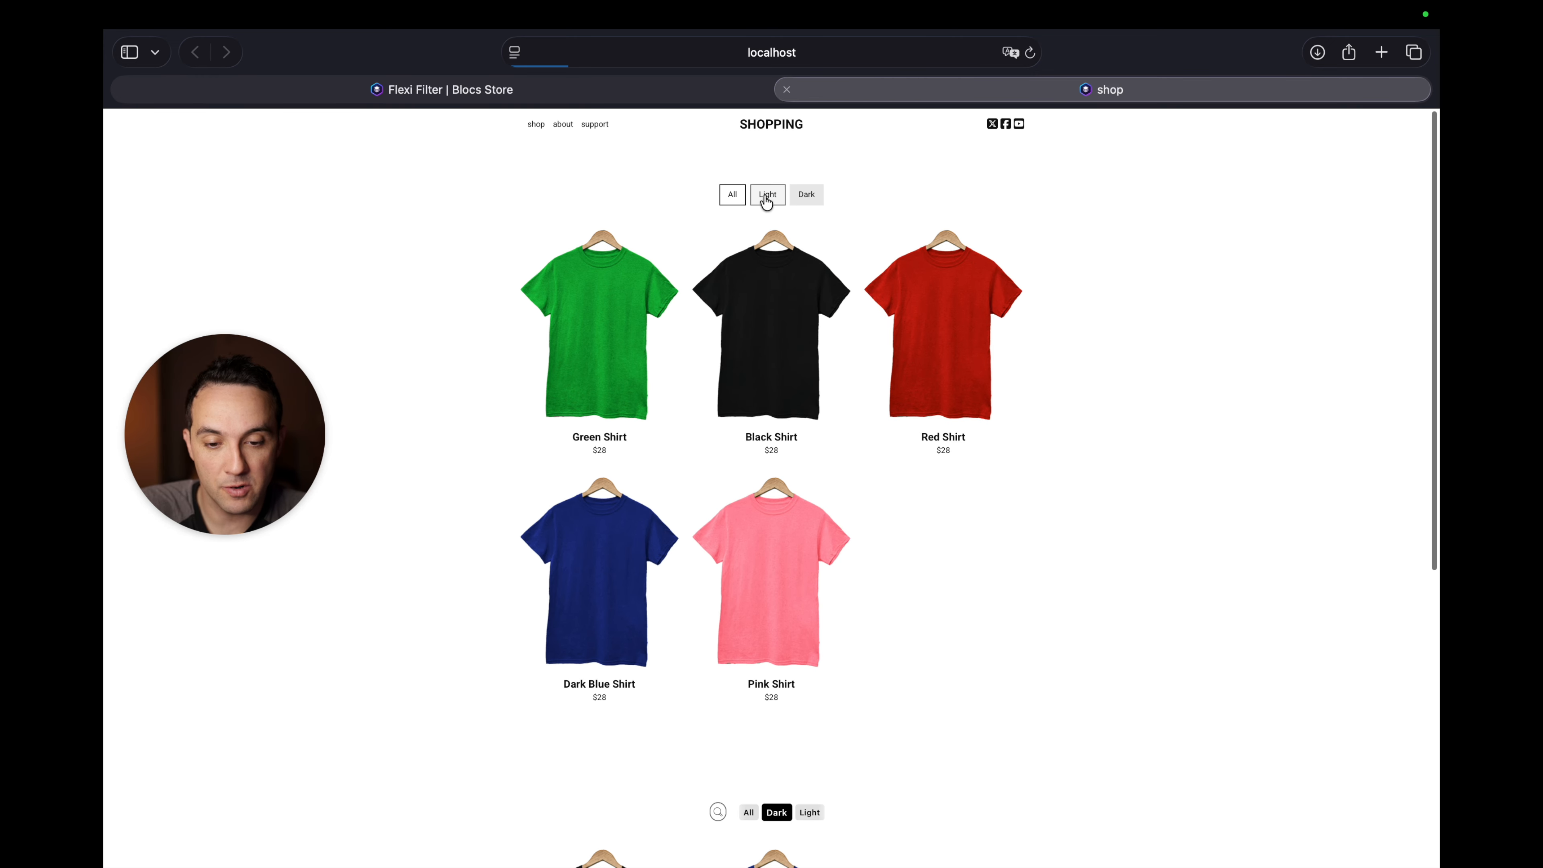
click(805, 196)
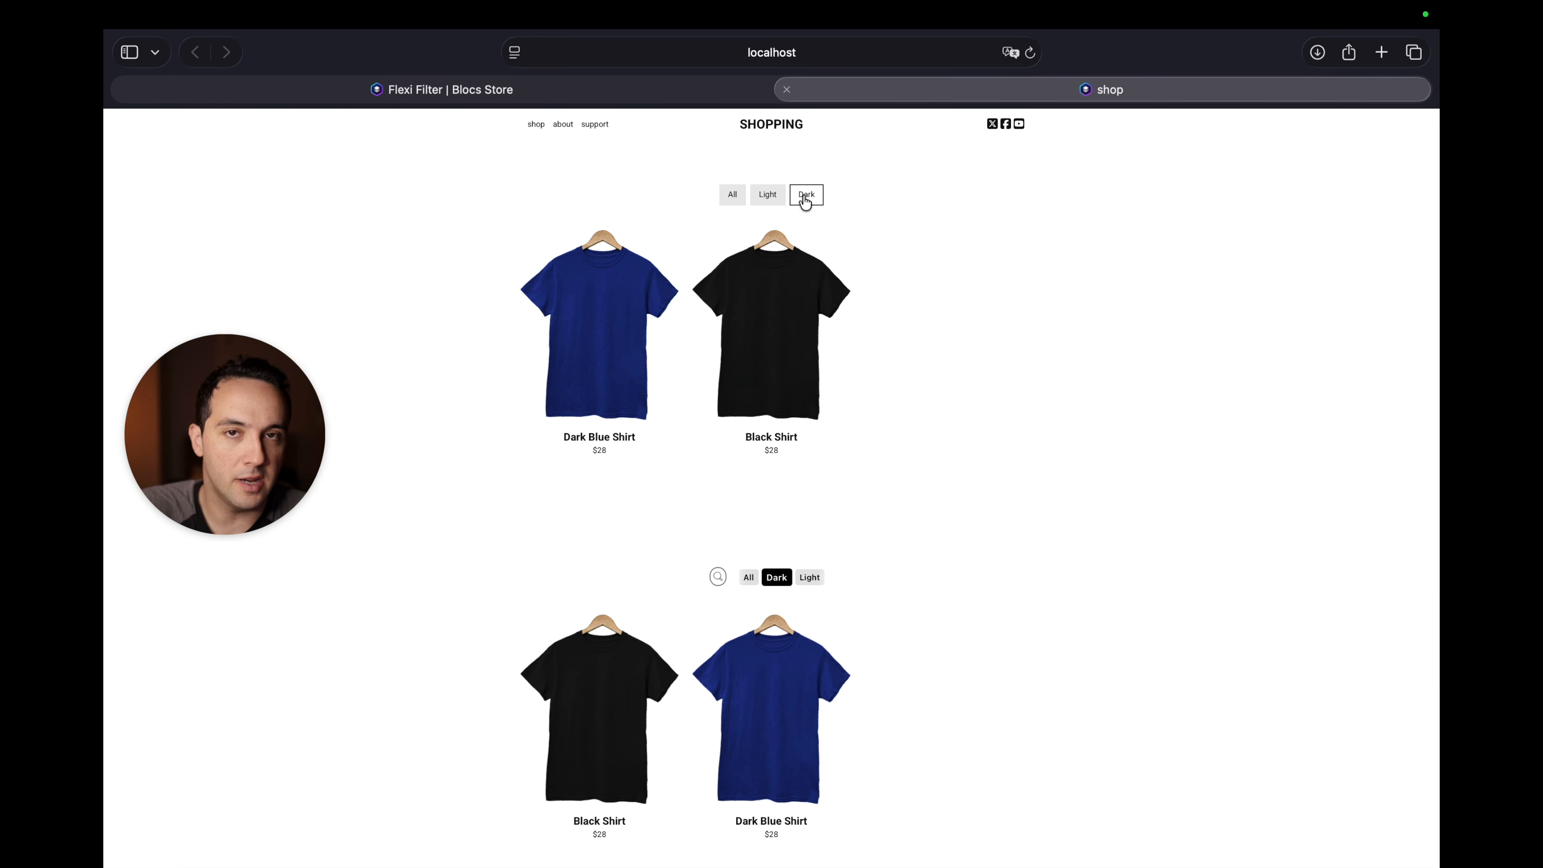
click(765, 199)
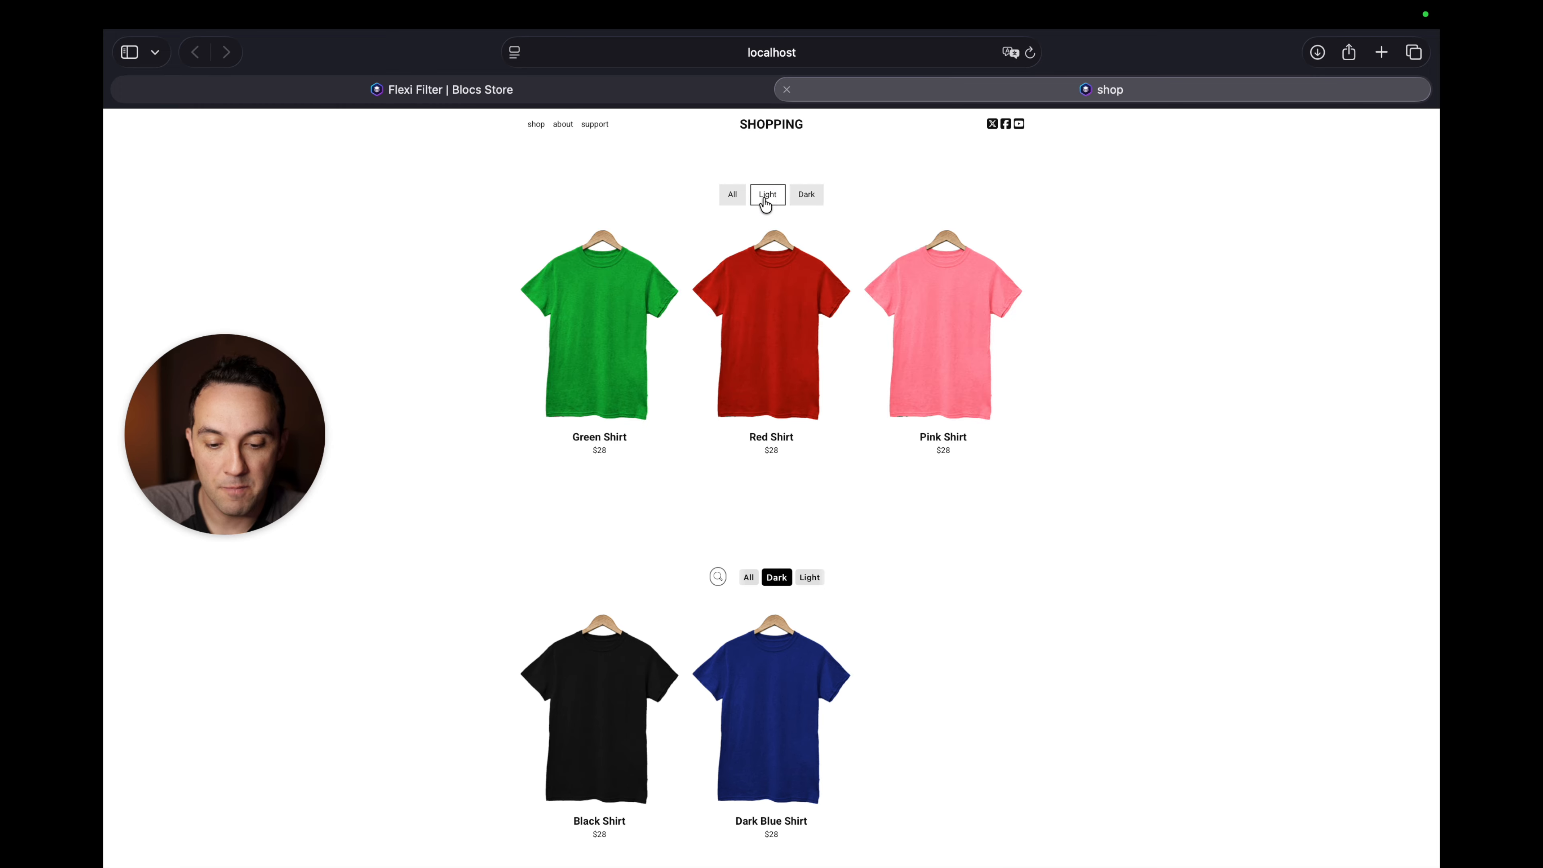
click(732, 203)
click(767, 198)
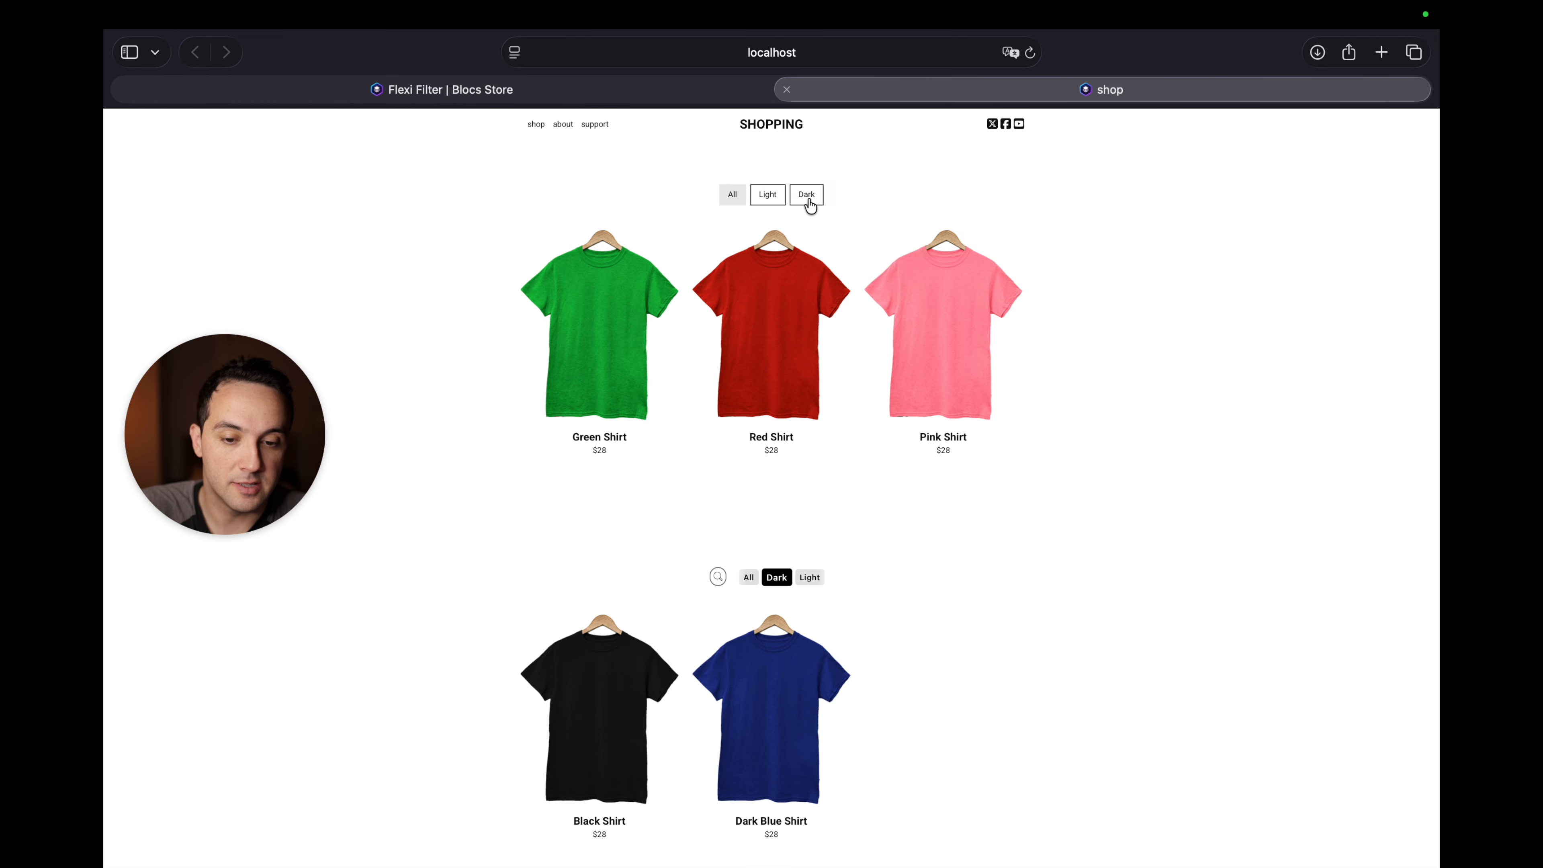
click(808, 201)
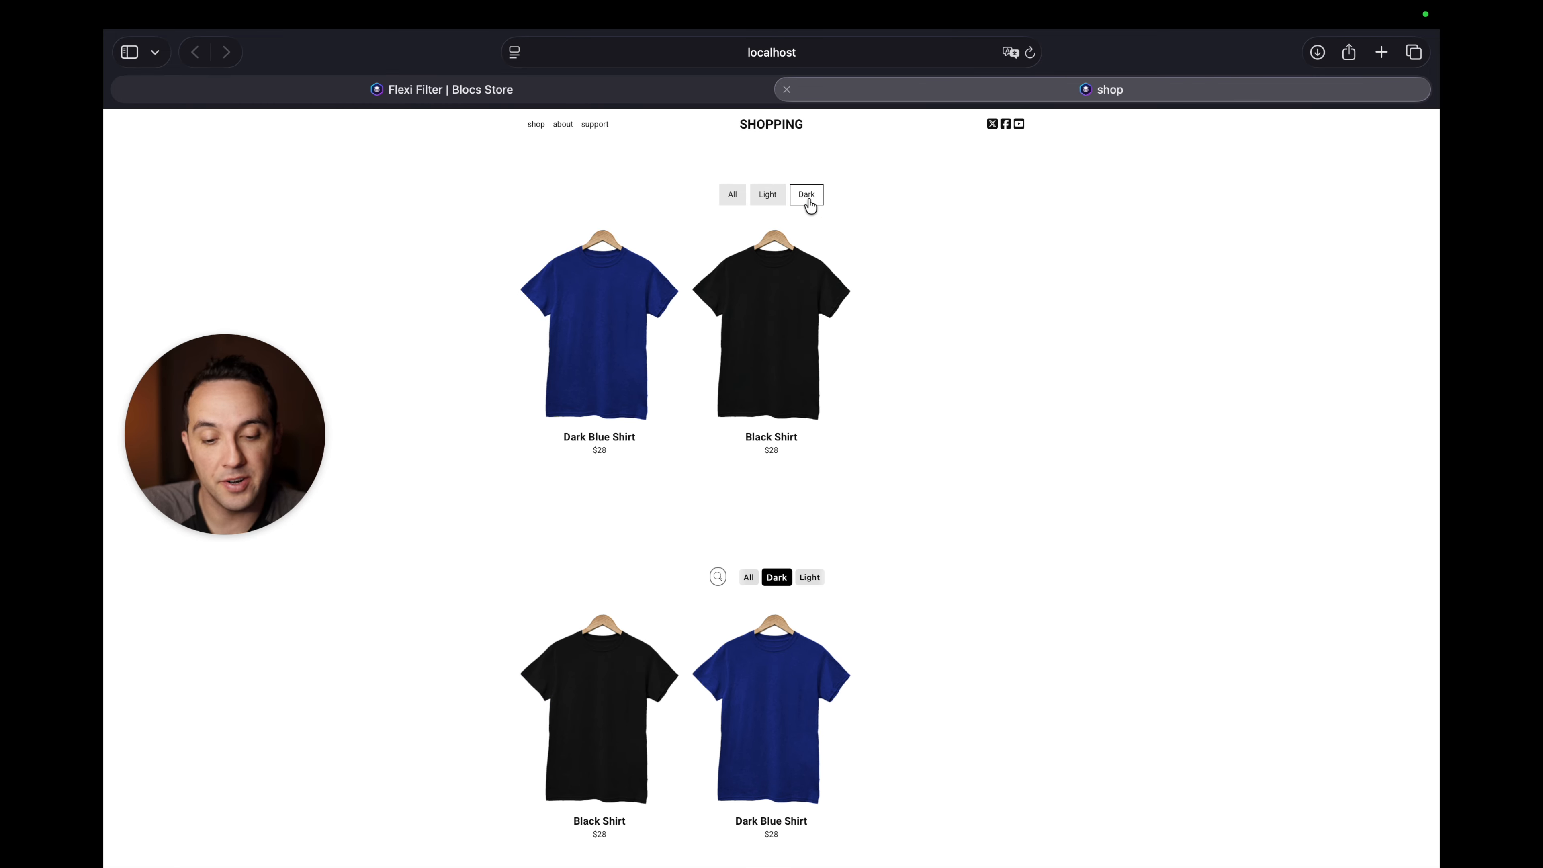
Expand the Flexi Filter's search field in the preview, return to the page's start and reset the zoom to actual size.
scroll(810, 205, down, 4)
click(718, 374)
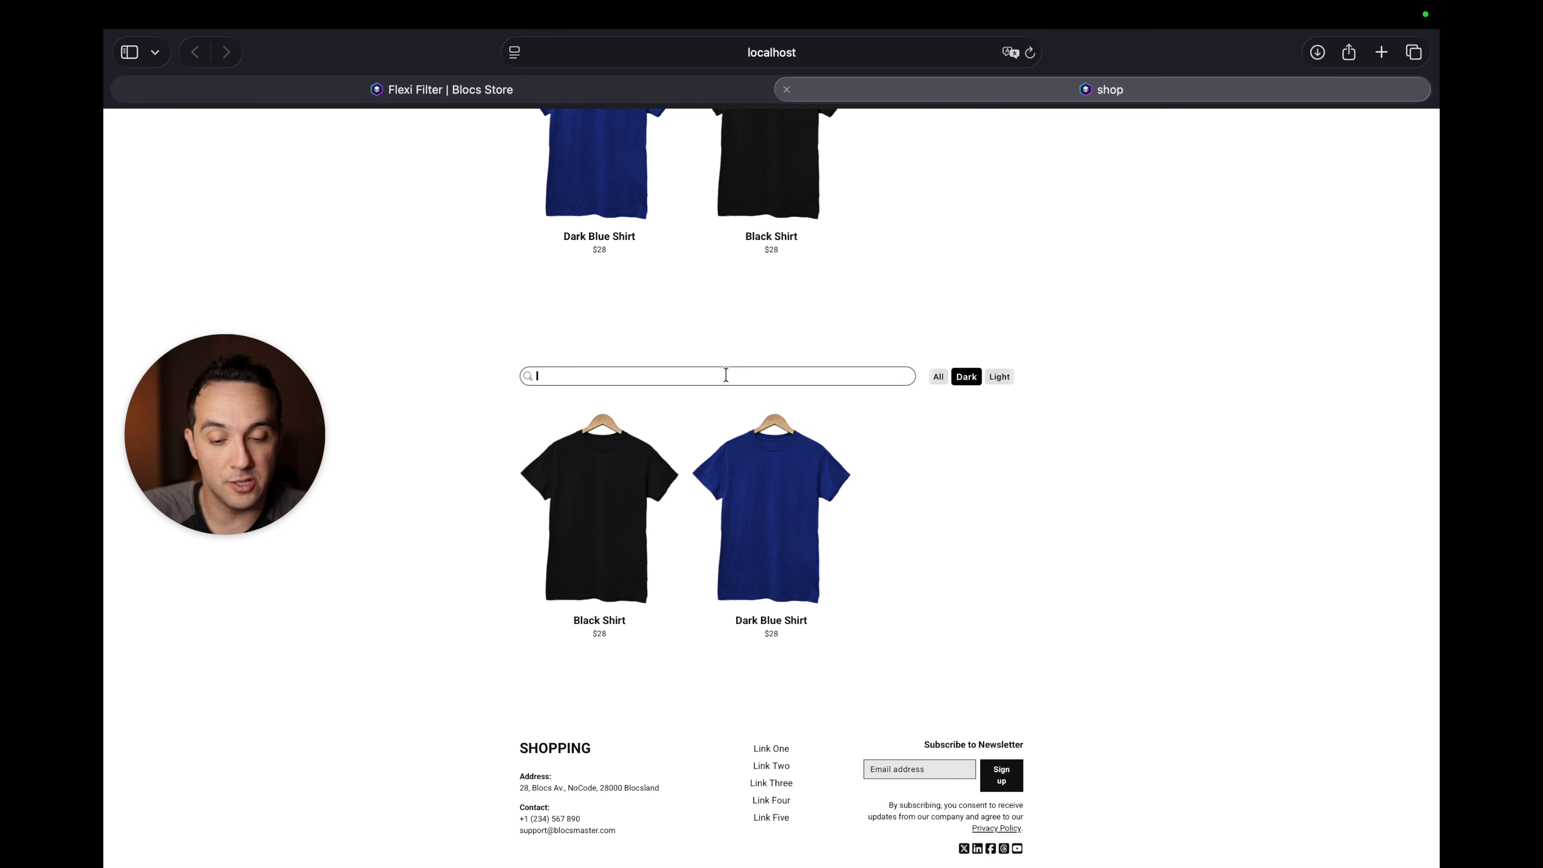
scroll(726, 374, up, 4)
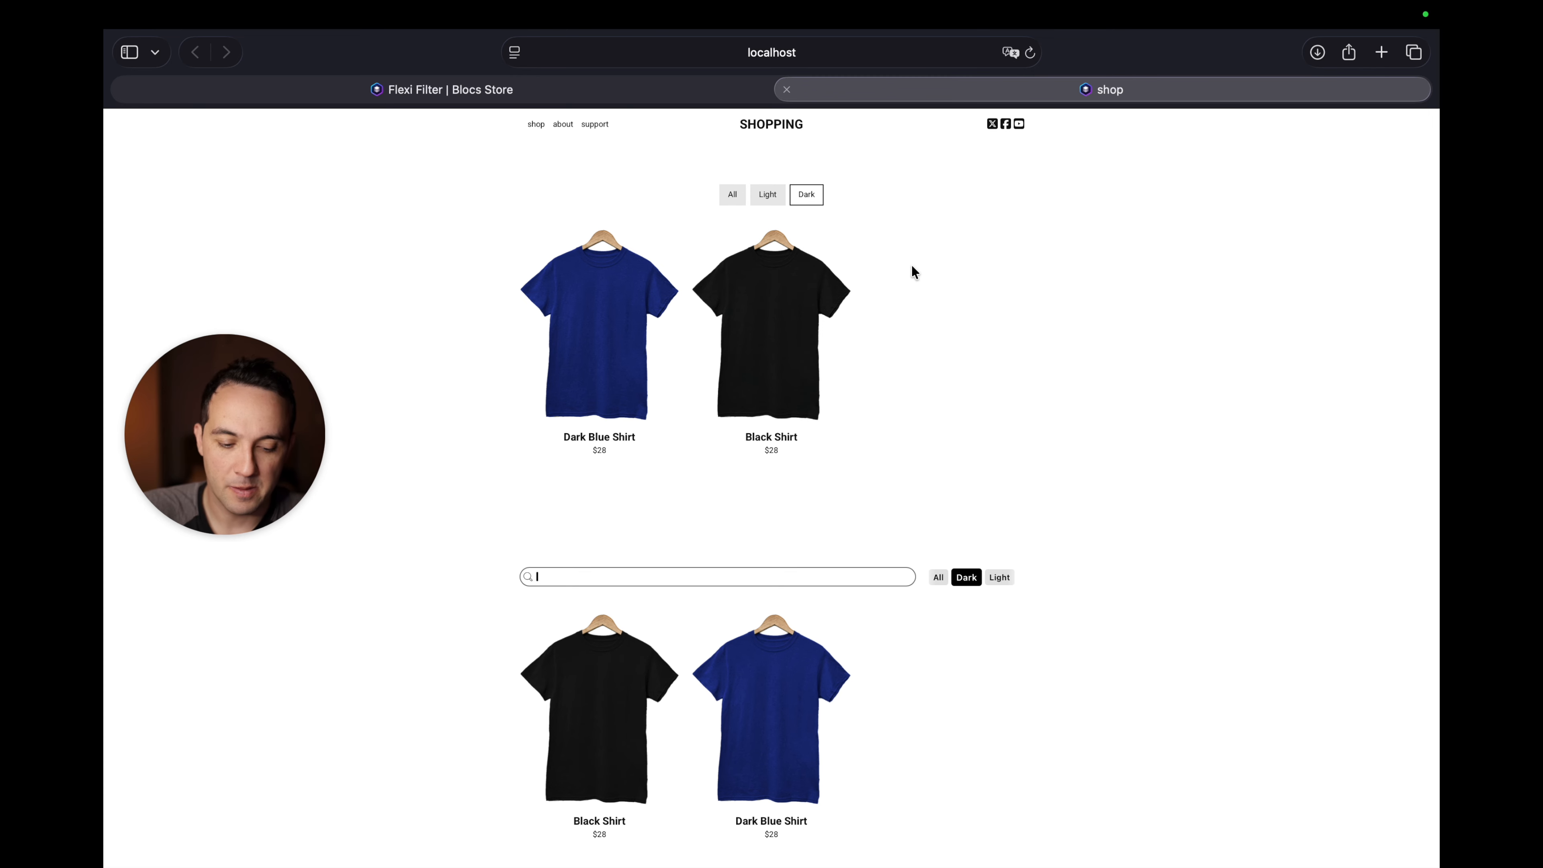
key(super+0)
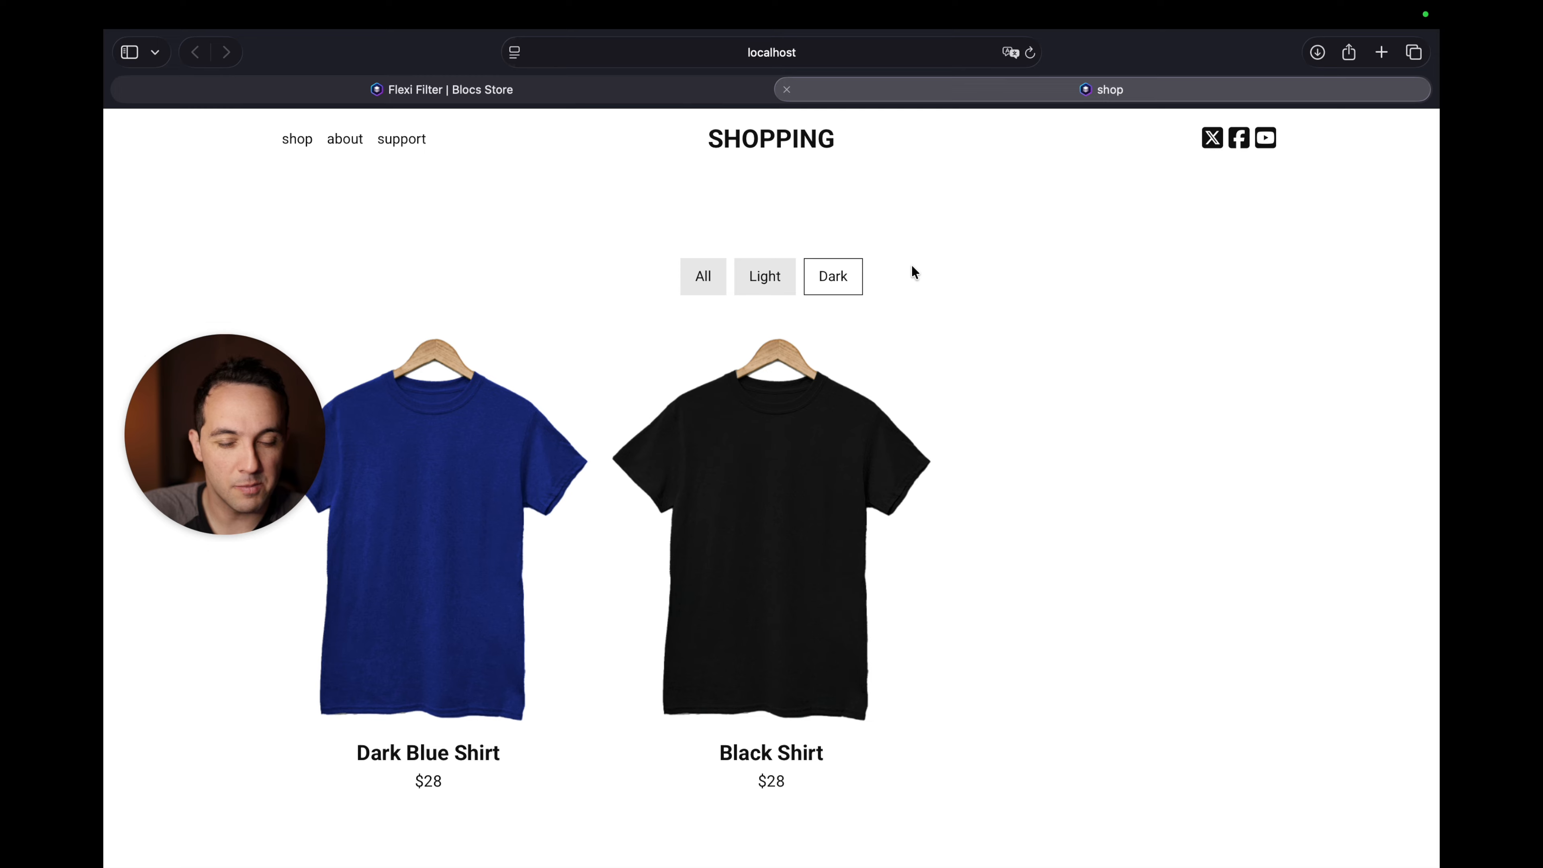
Open blocstemplates.com in a new browser tab.
key(super+t)
text(blocsdt)
key(super+a)
text(blocsdt)
key(BackSpace)
key(BackSpace)
text(t)
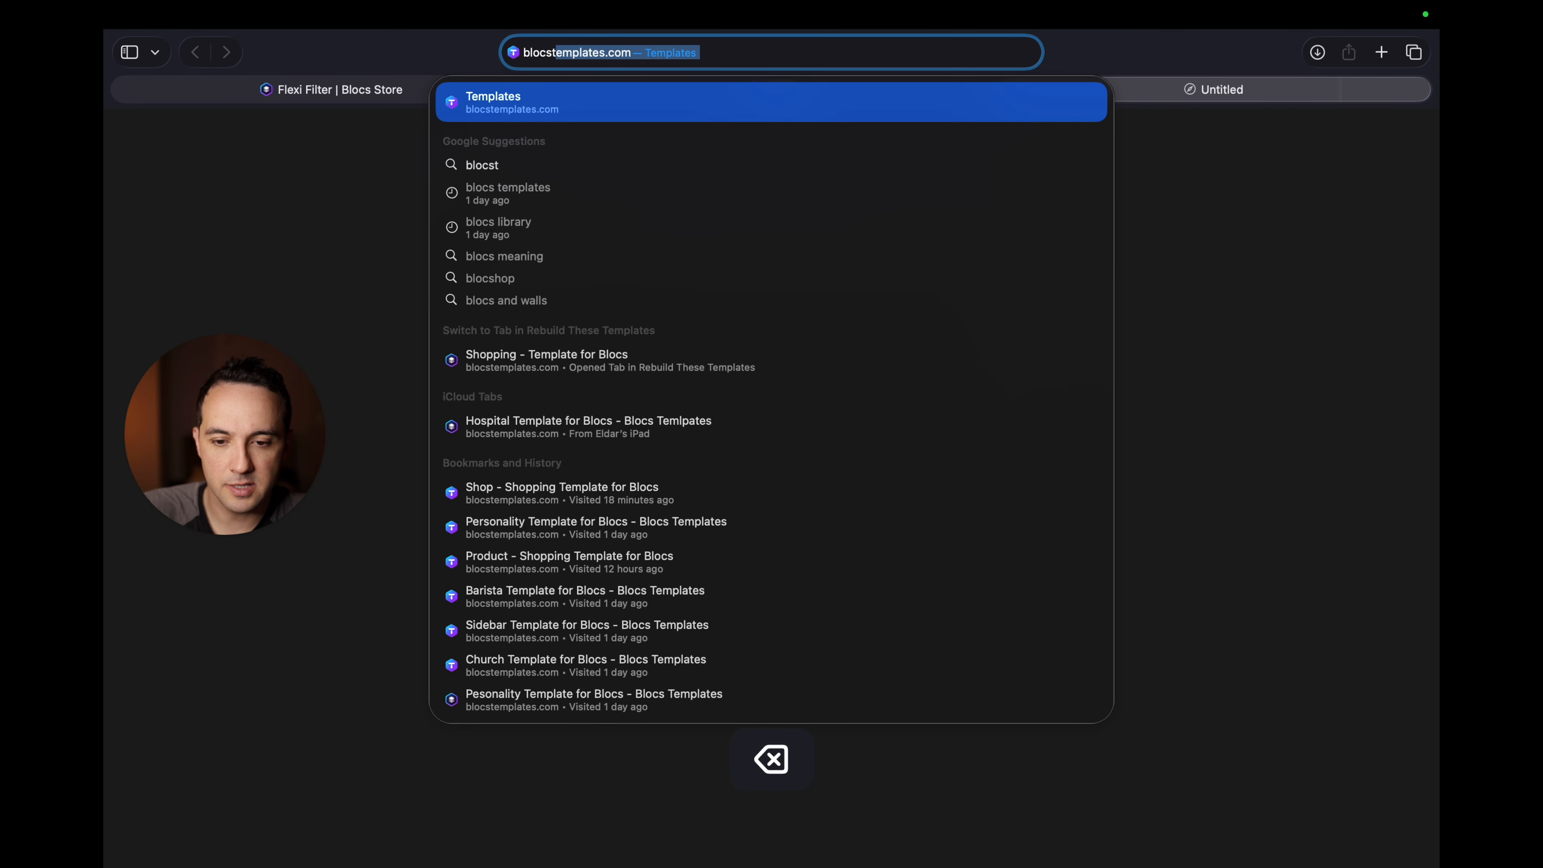
key(Return)
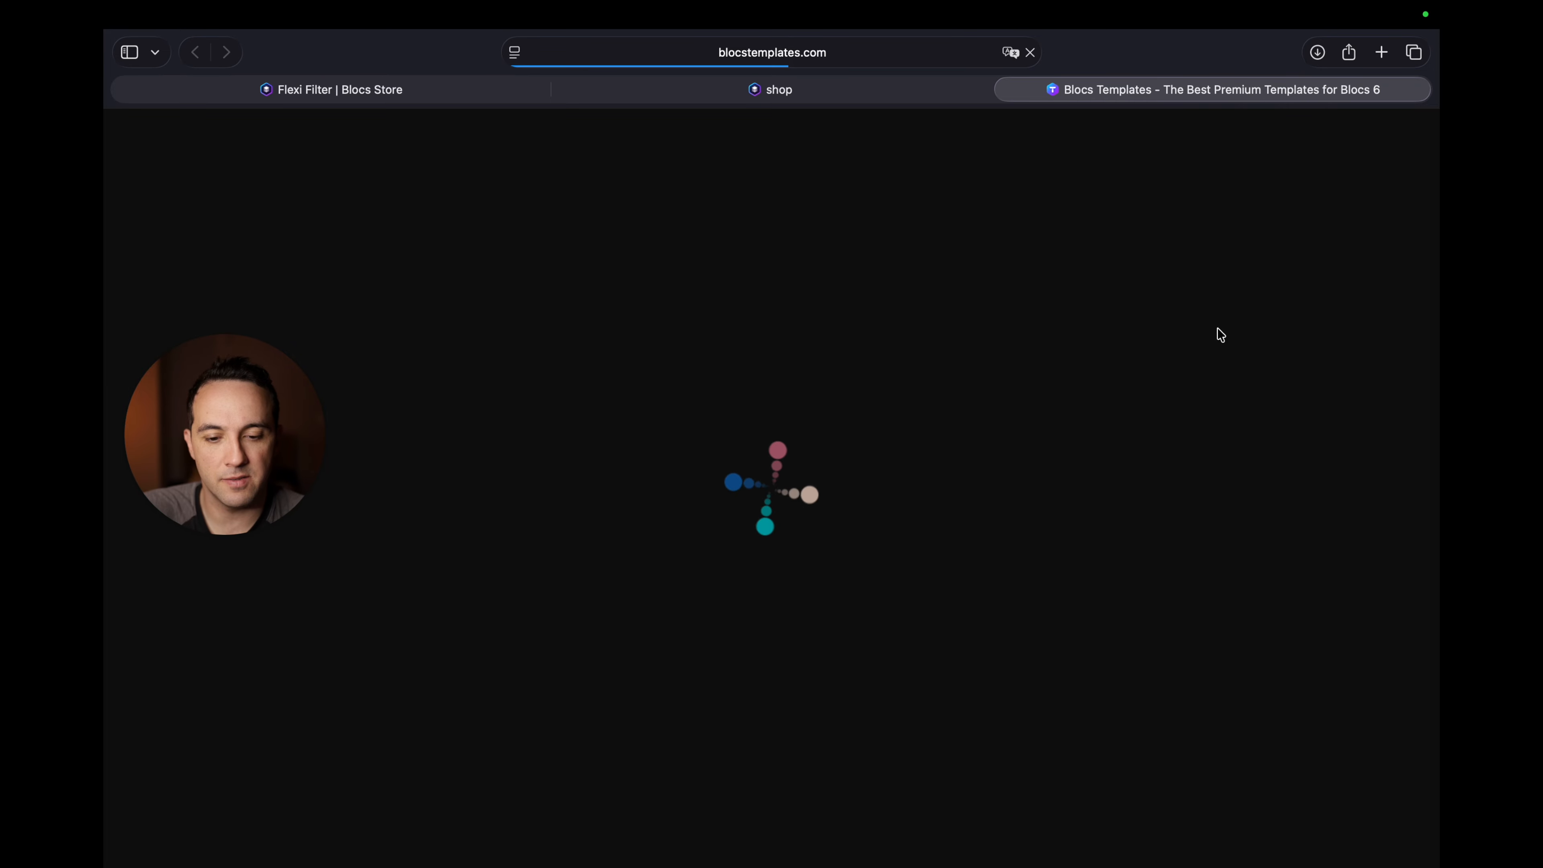
Browse the template catalogue and examine the product page of the Creativity template.
scroll(1220, 334, down, 8)
scroll(1220, 334, up, 2)
scroll(1220, 334, down, 6)
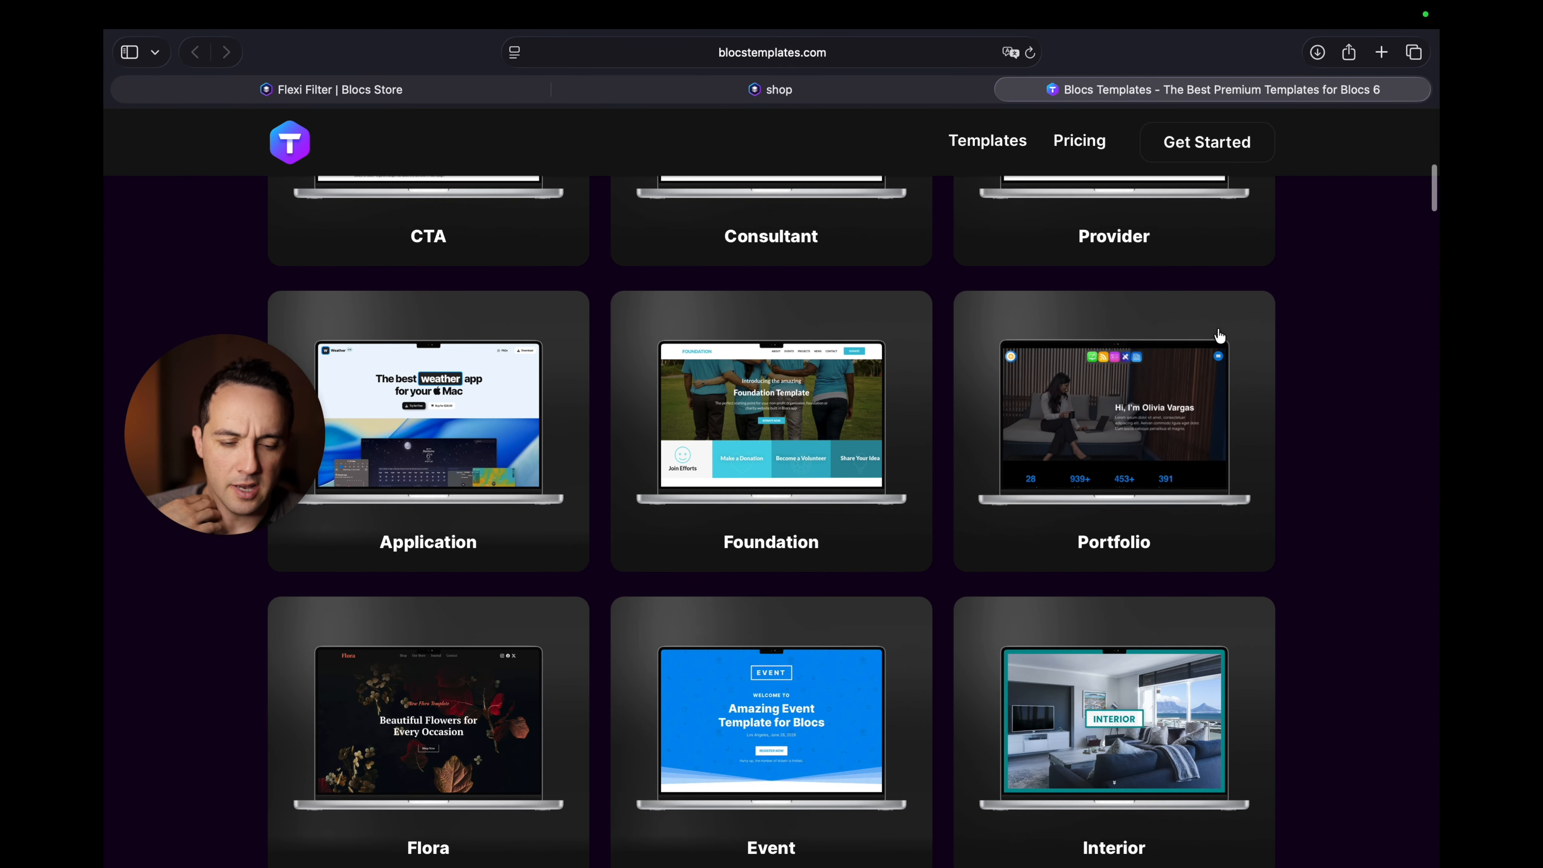
scroll(1220, 334, up, 3)
scroll(1220, 334, up, 5)
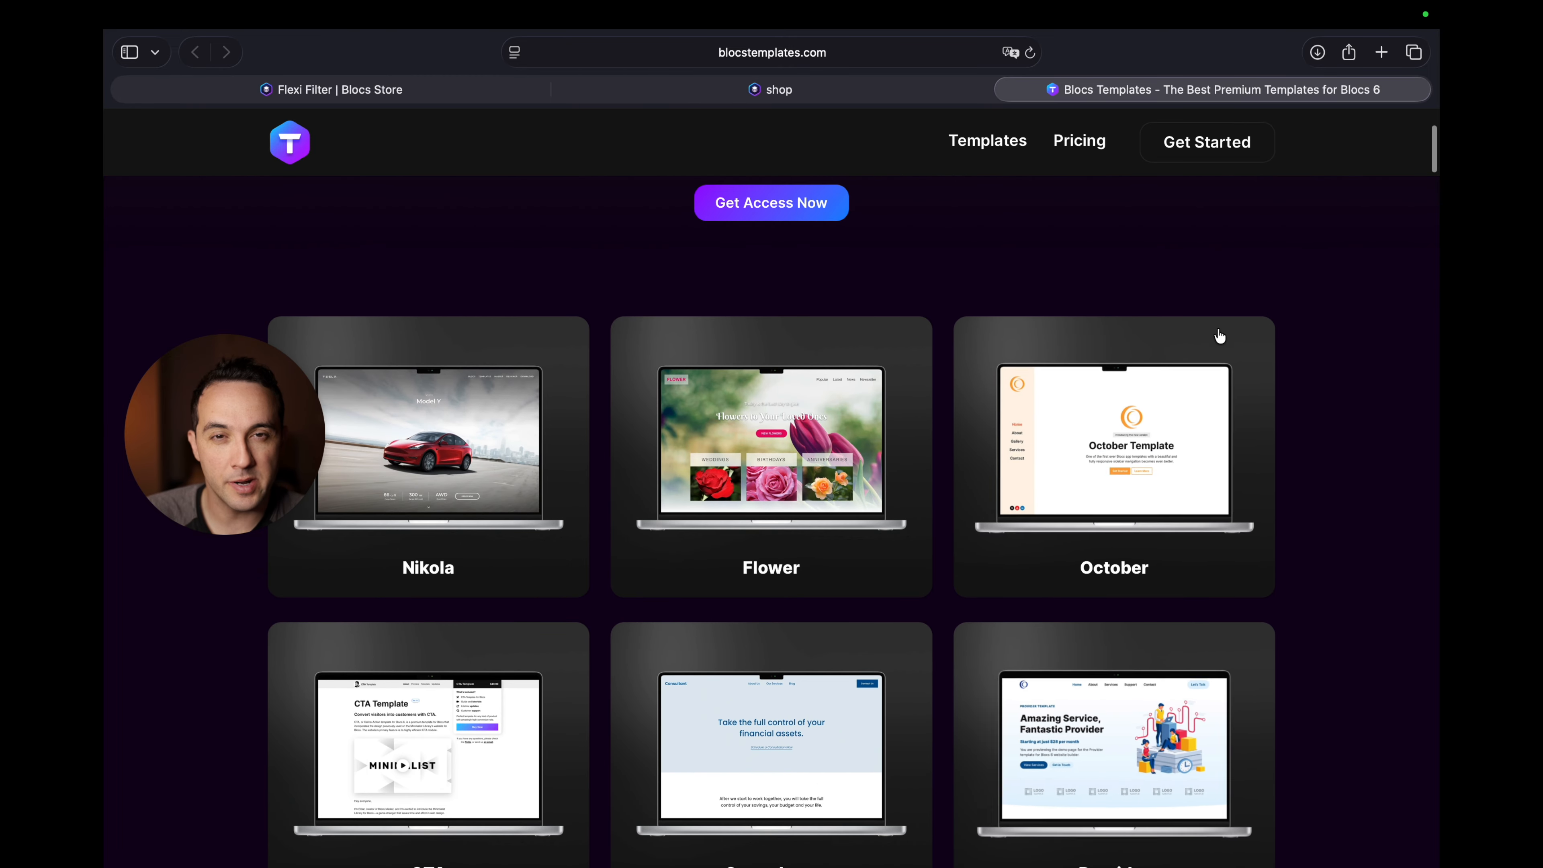
scroll(1216, 334, down, 10)
scroll(769, 562, up, 1)
scroll(769, 562, down, 2)
click(769, 562)
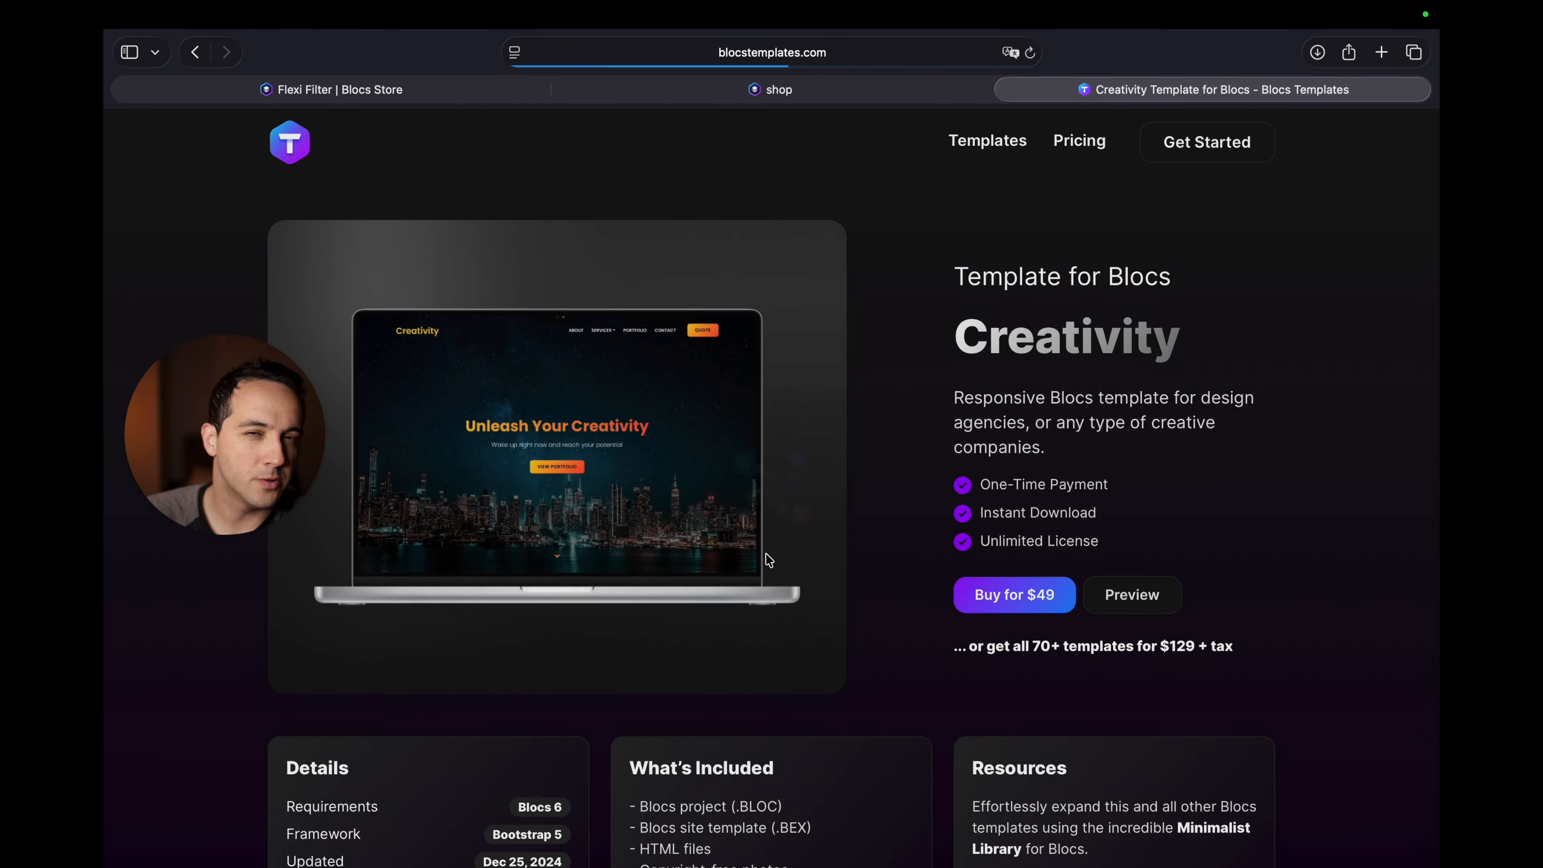
scroll(765, 554, down, 10)
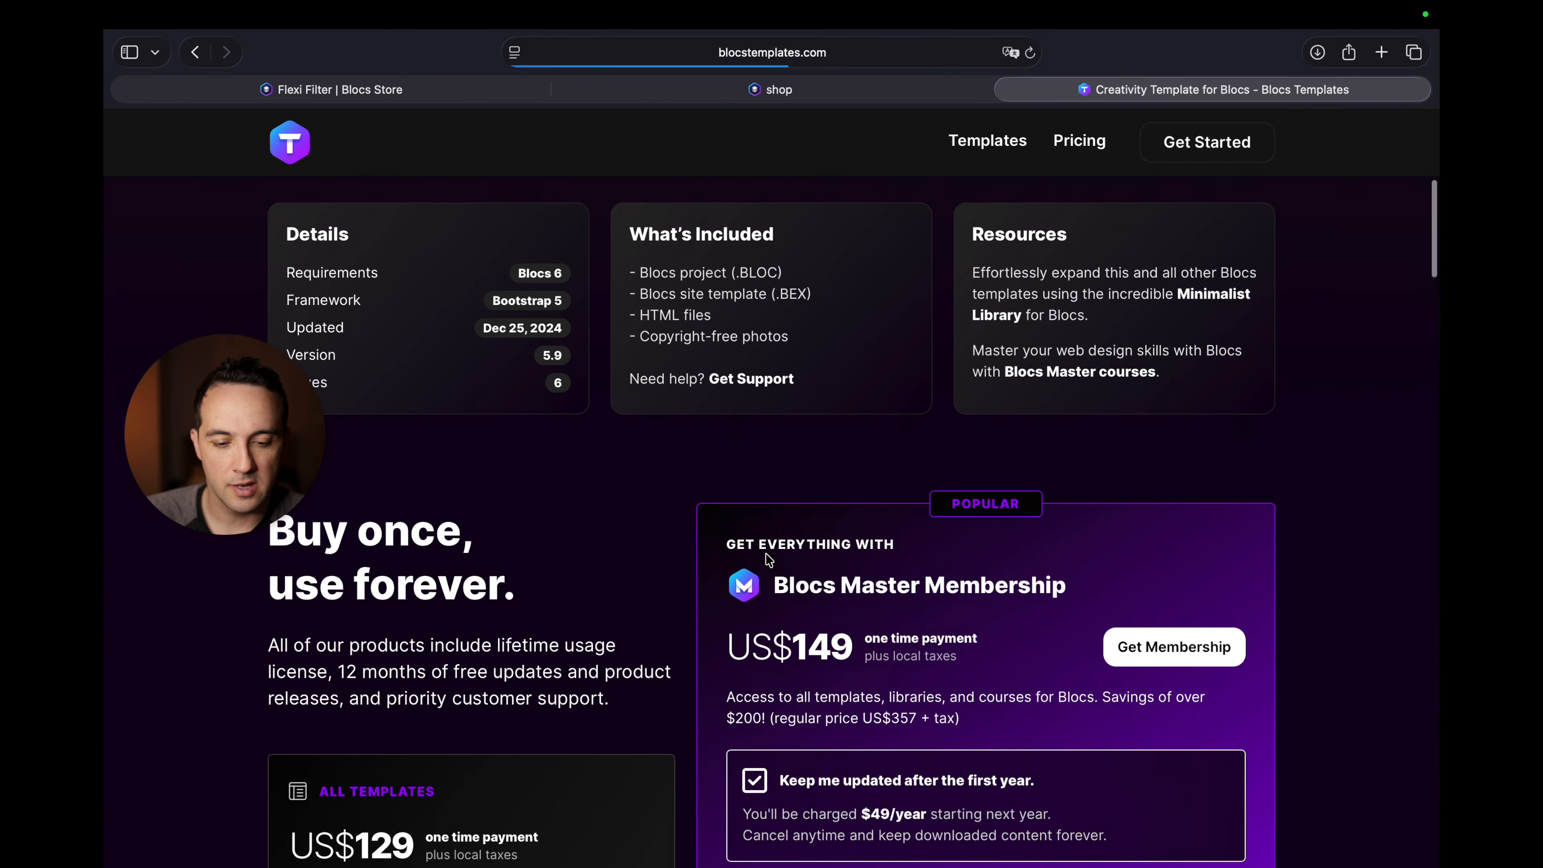
scroll(767, 561, up, 10)
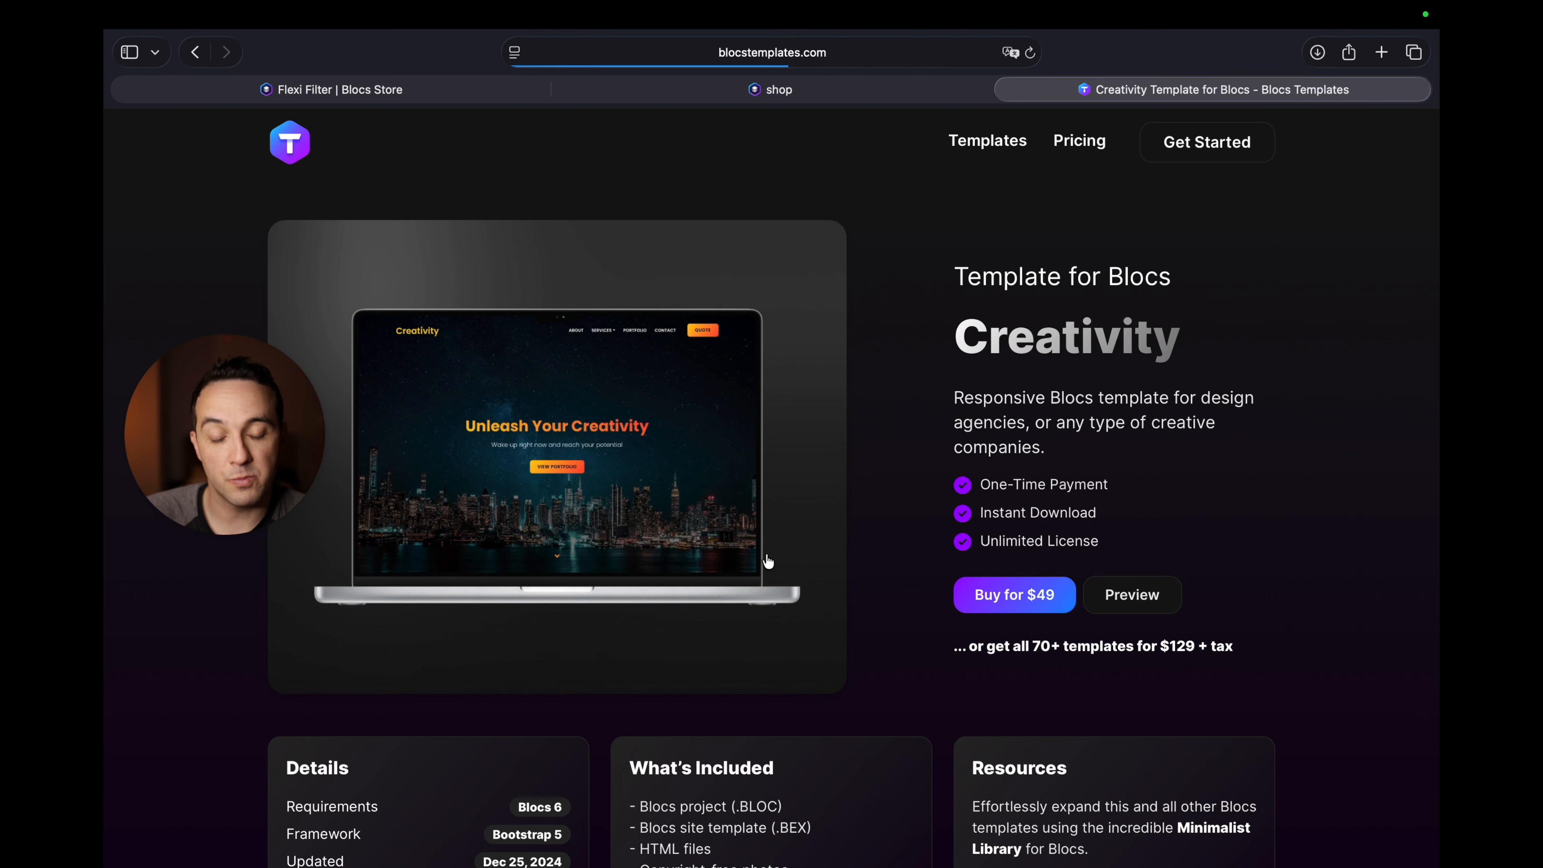
Switch back to Blocs and set the padding of the tabbed shirt bloc to Medium - 50px.
key(super+Tab)
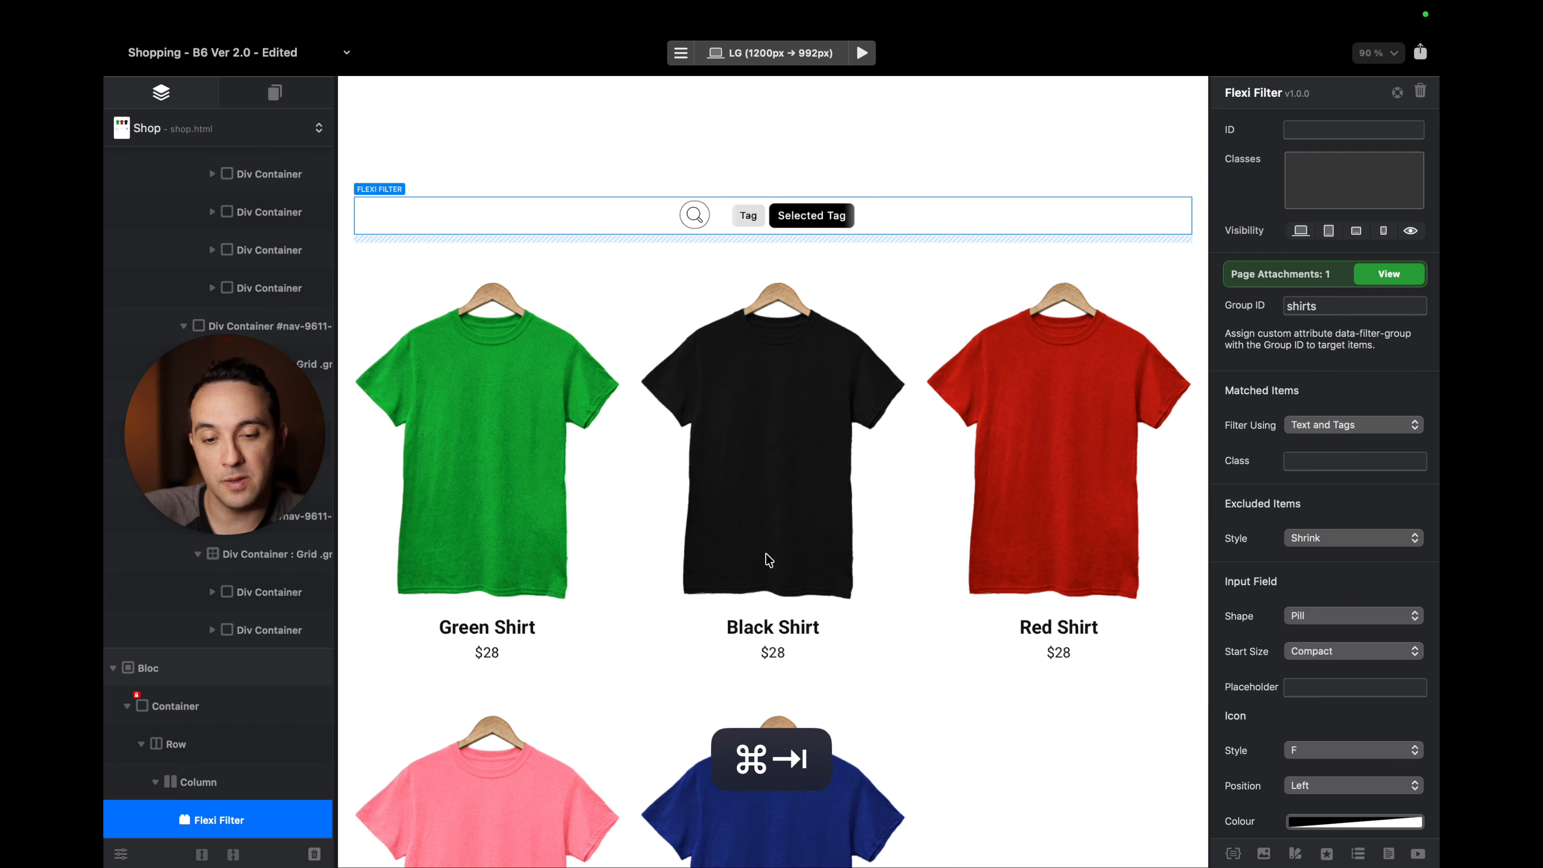
scroll(817, 513, up, 5)
scroll(817, 513, down, 10)
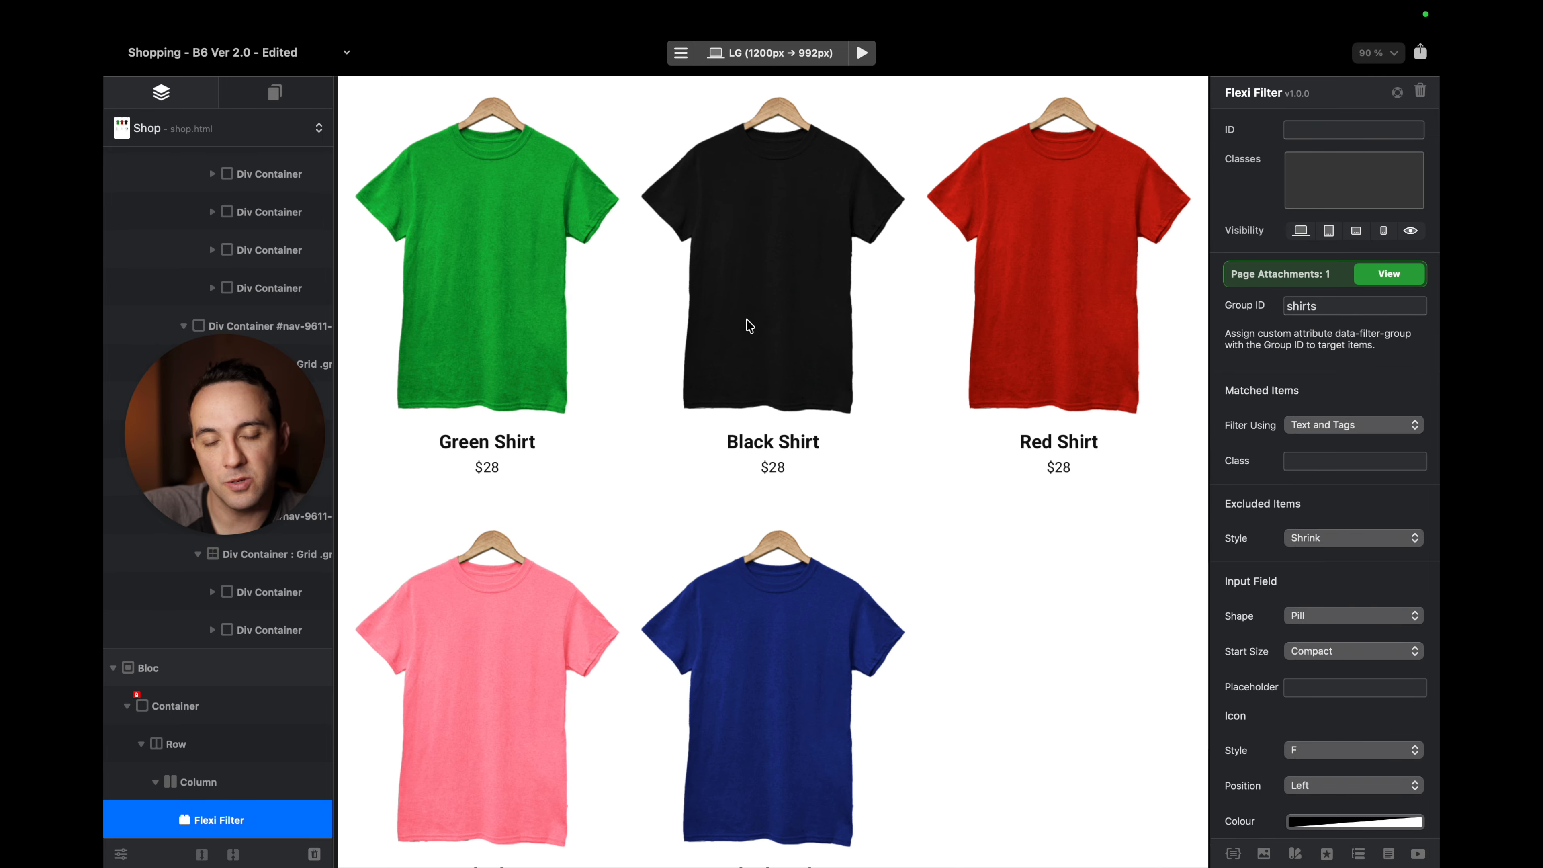
scroll(749, 326, up, 10)
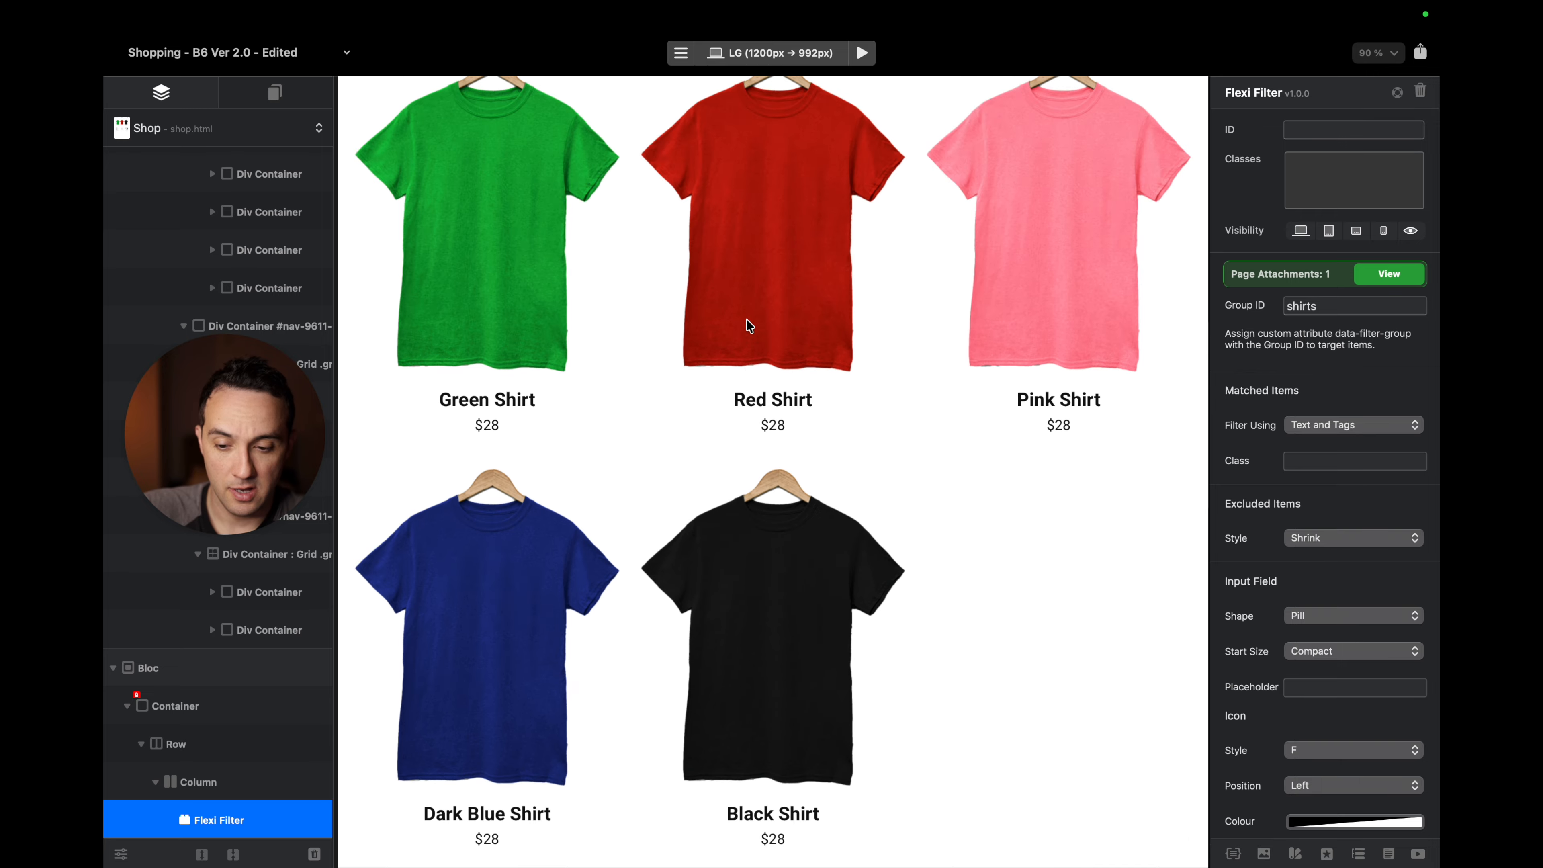
scroll(749, 326, up, 3)
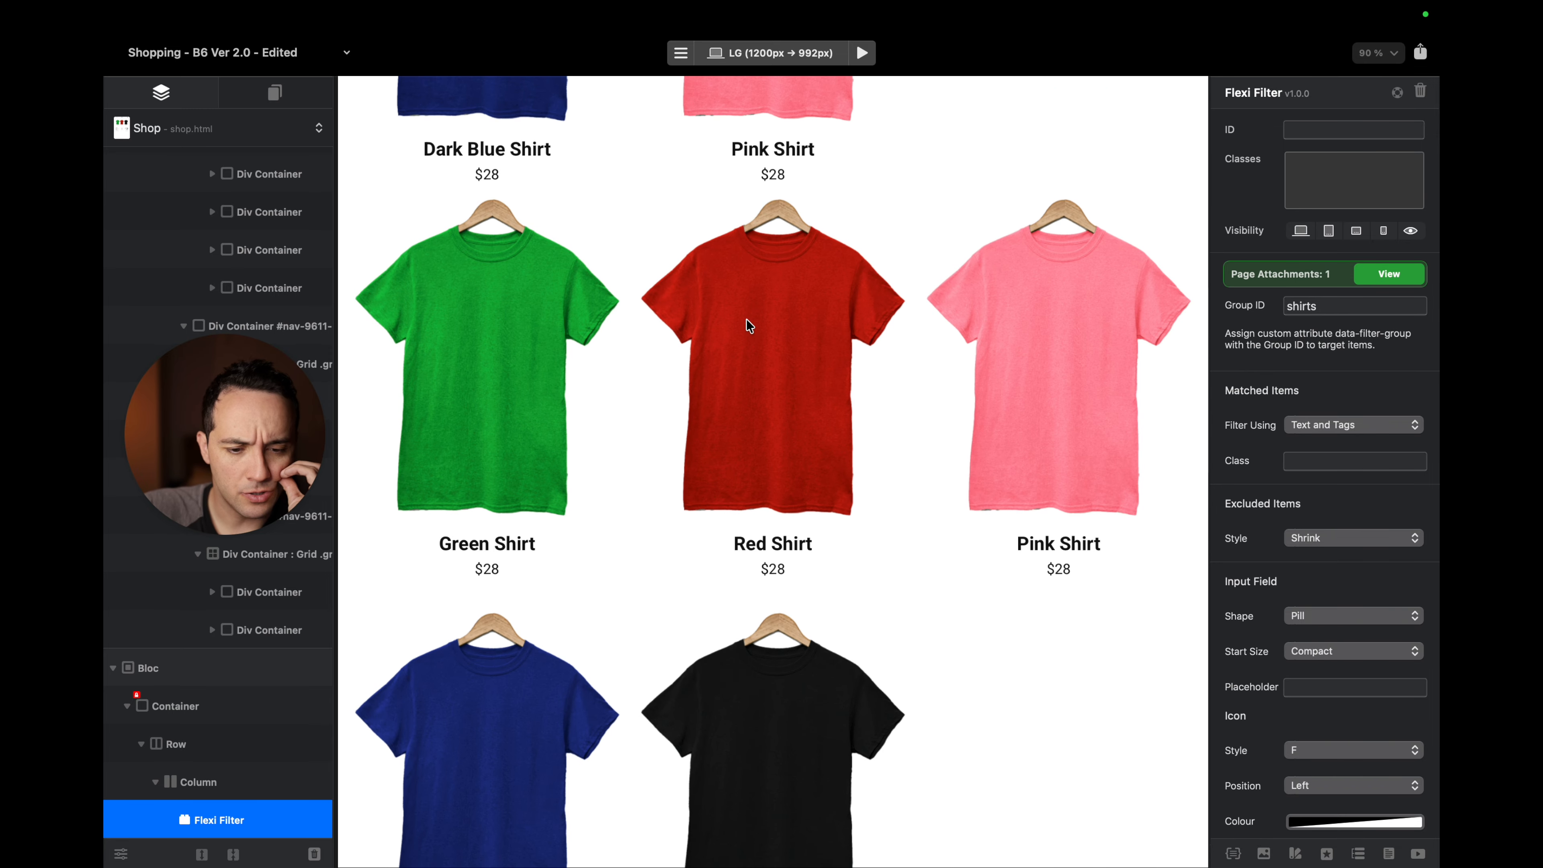
scroll(748, 326, up, 10)
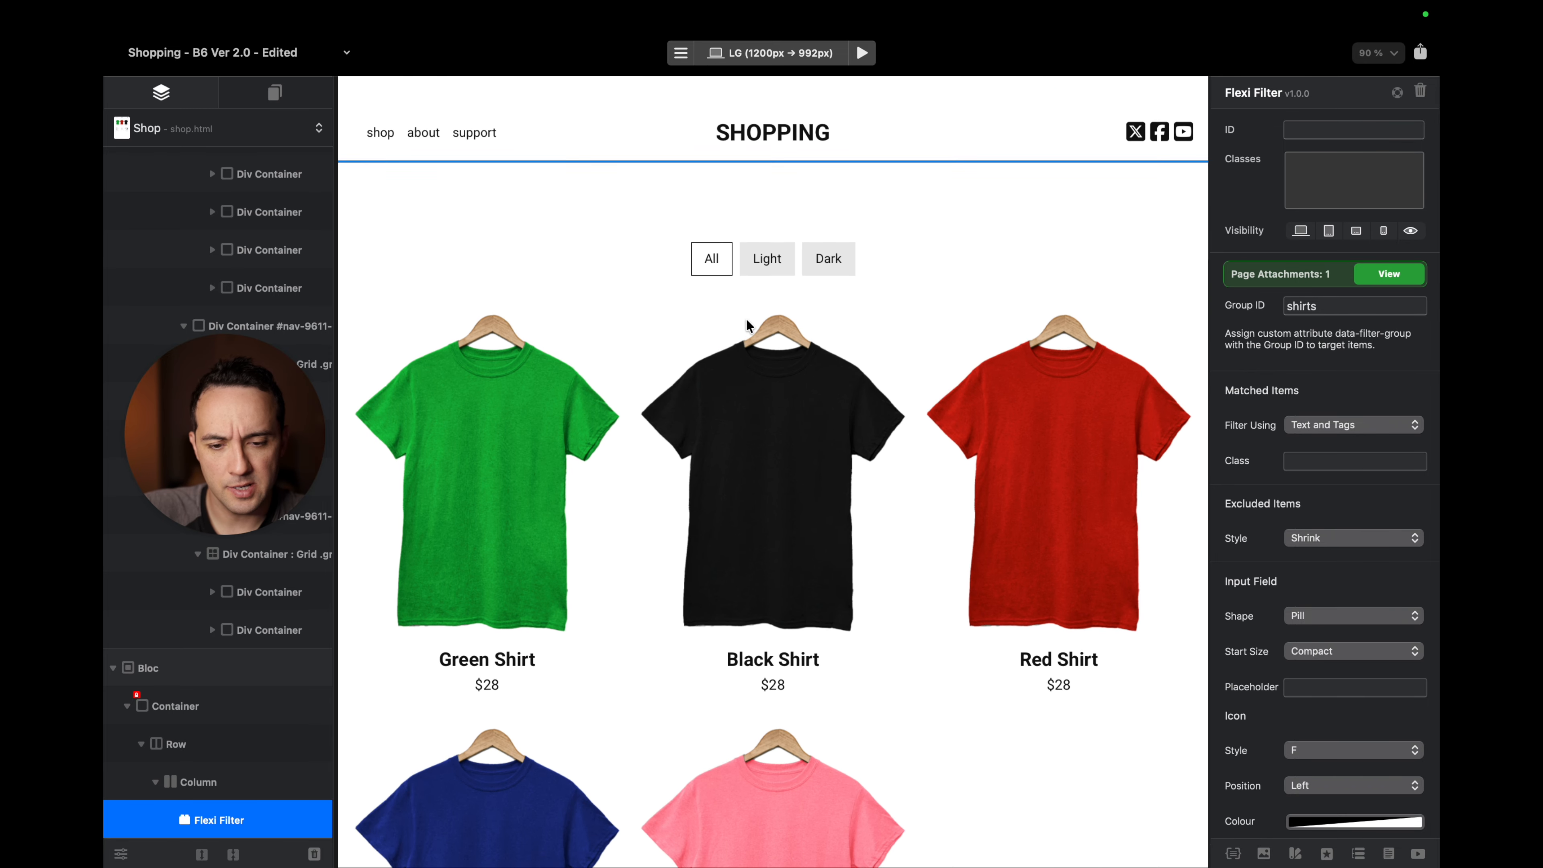
click(903, 184)
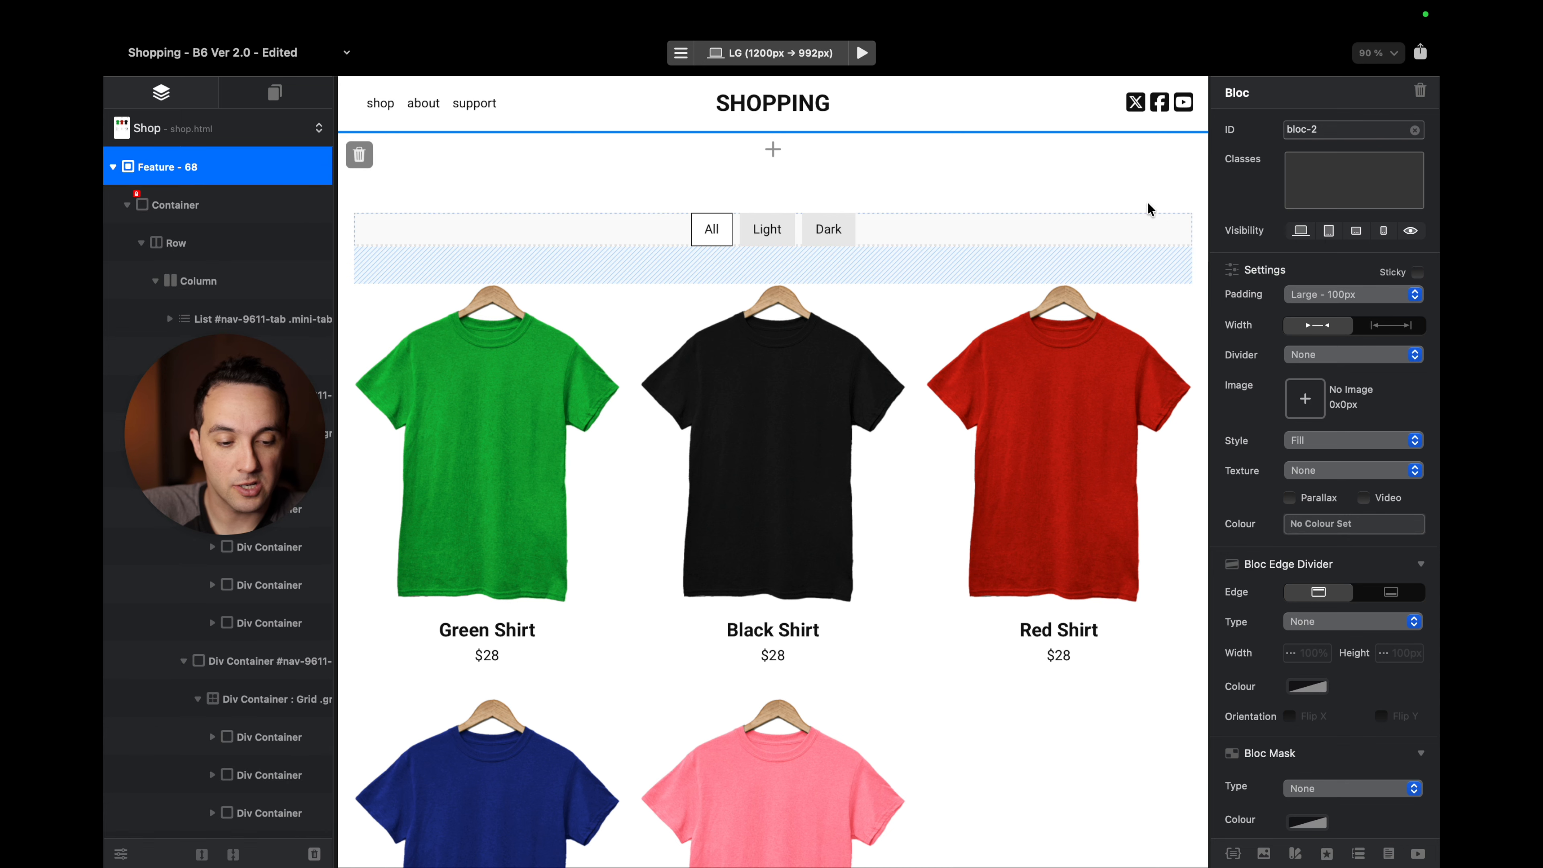
alt+click(1353, 294)
click(1348, 317)
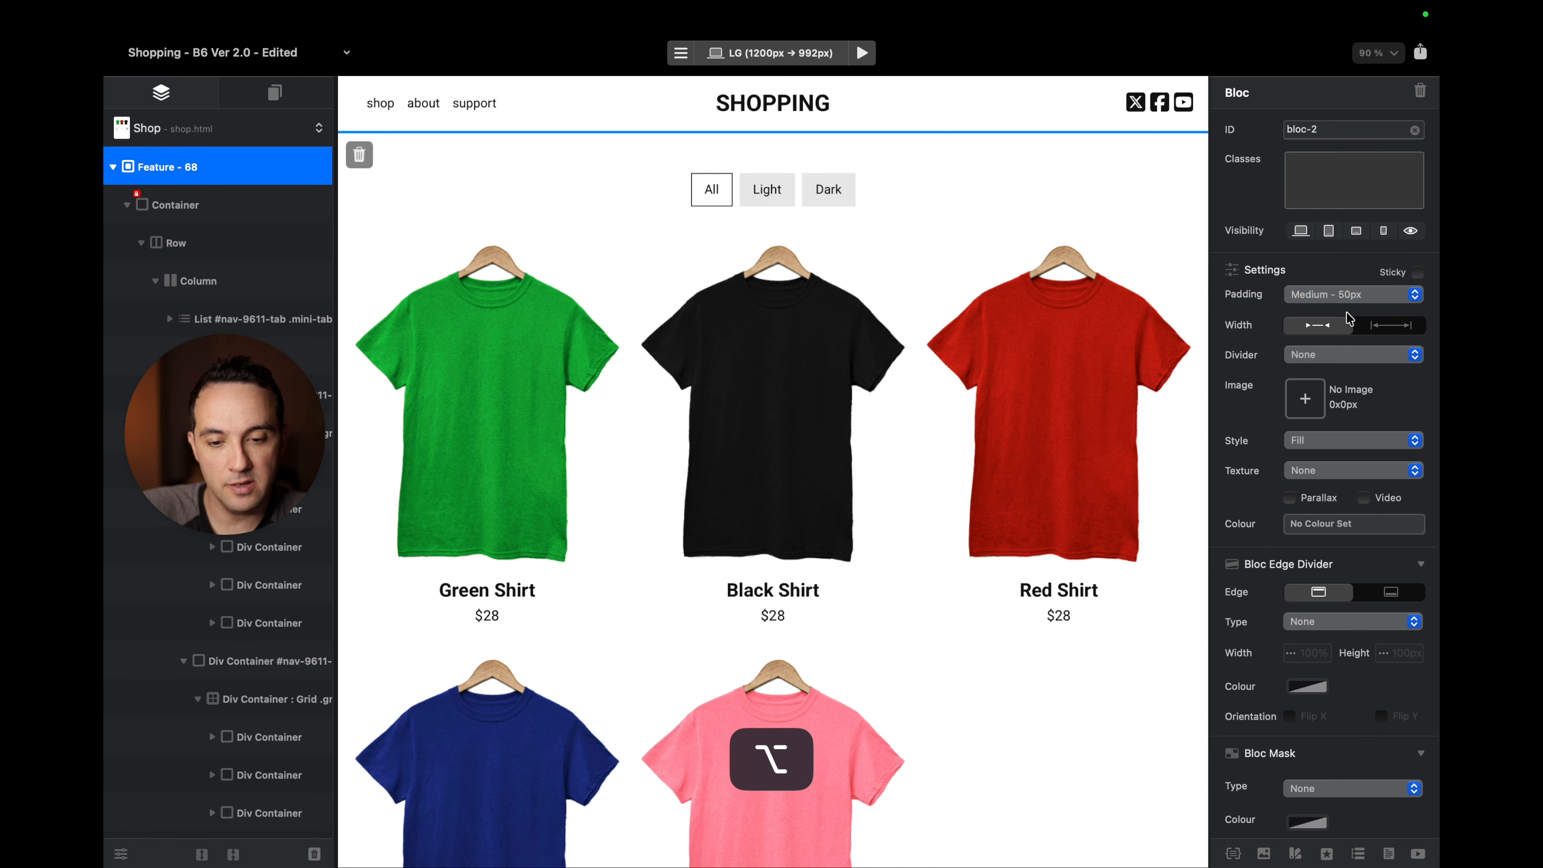
Select the All tab link and search the Class Manager for the nav-tab classes.
click(726, 194)
click(850, 196)
click(998, 159)
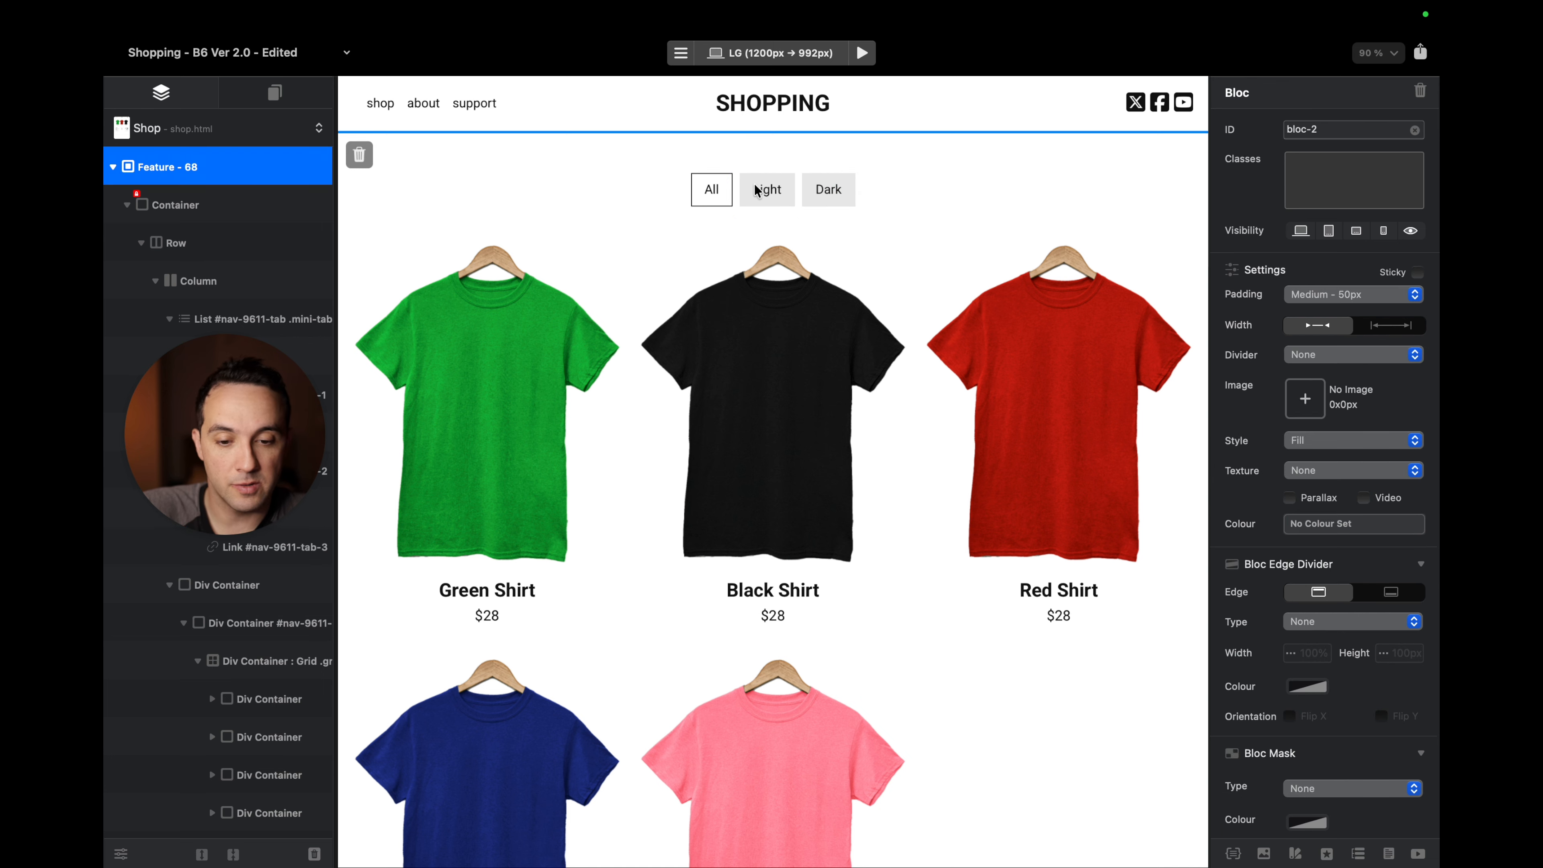
click(707, 189)
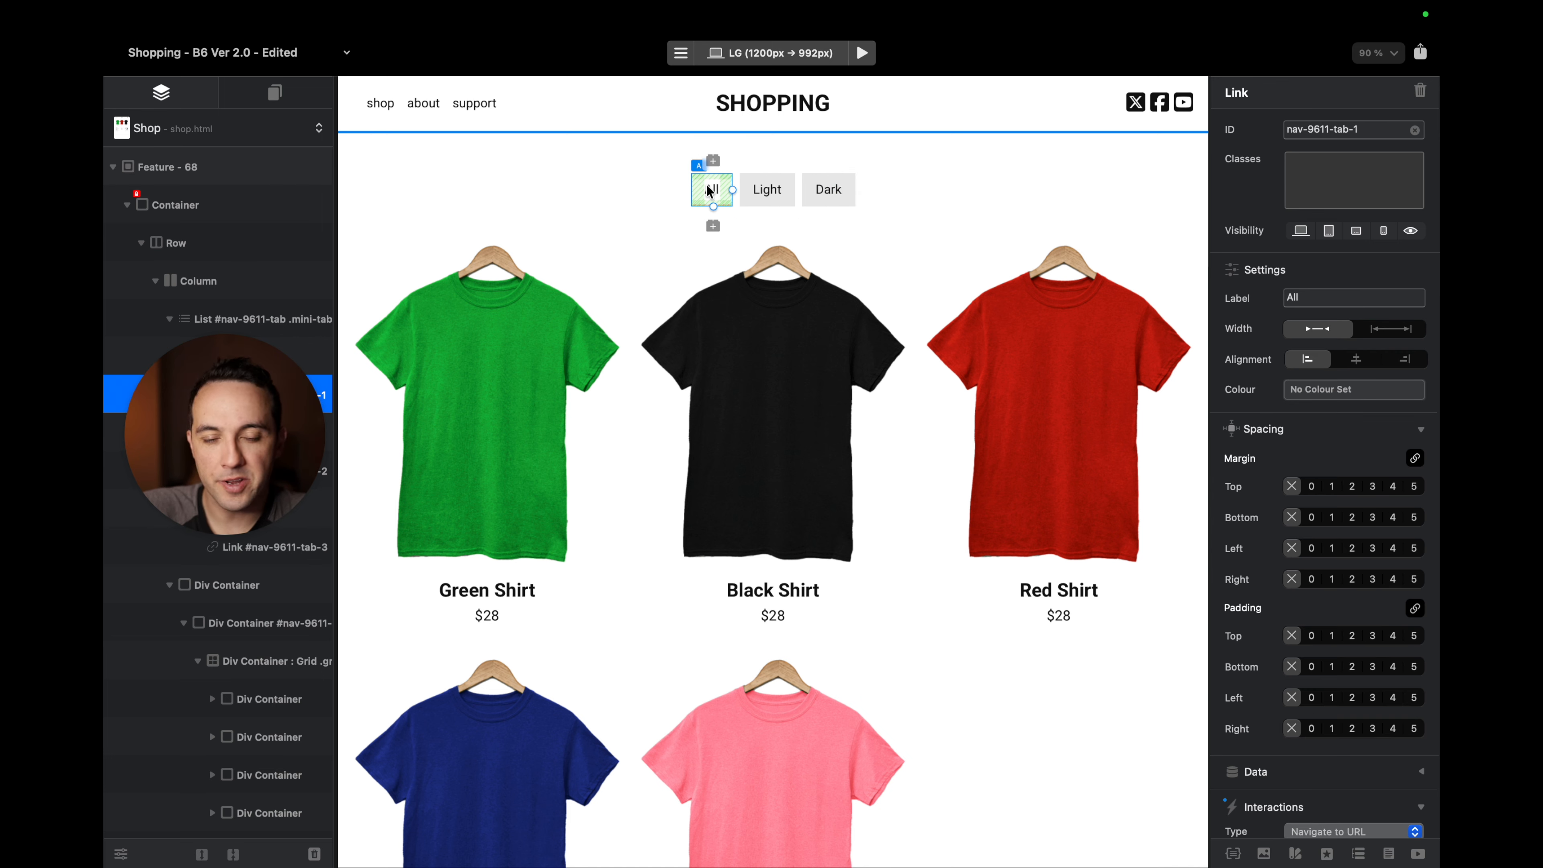
click(1232, 852)
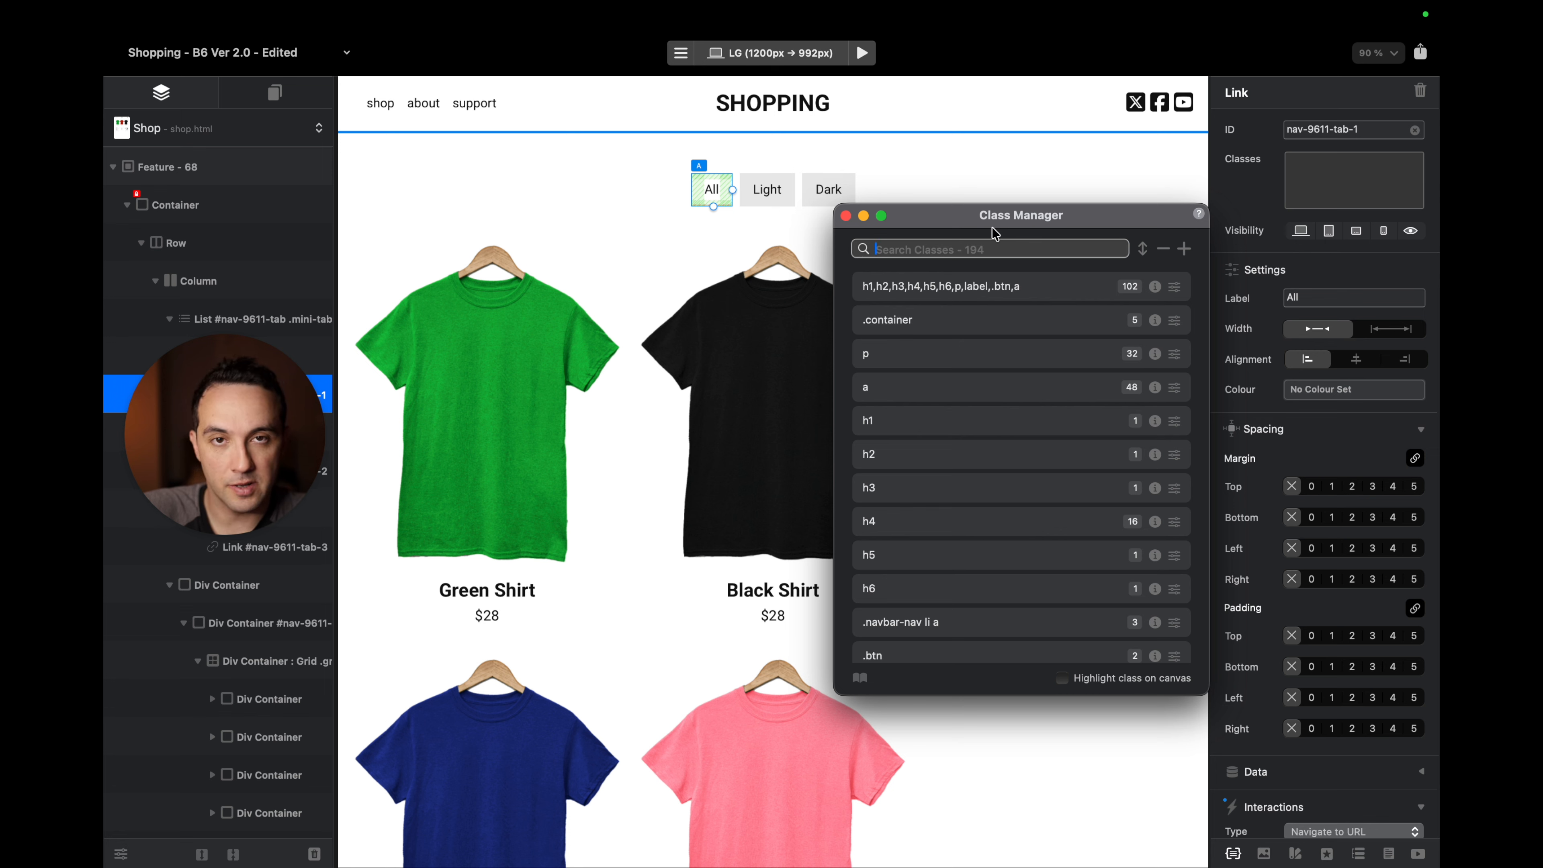
text(nav-tab)
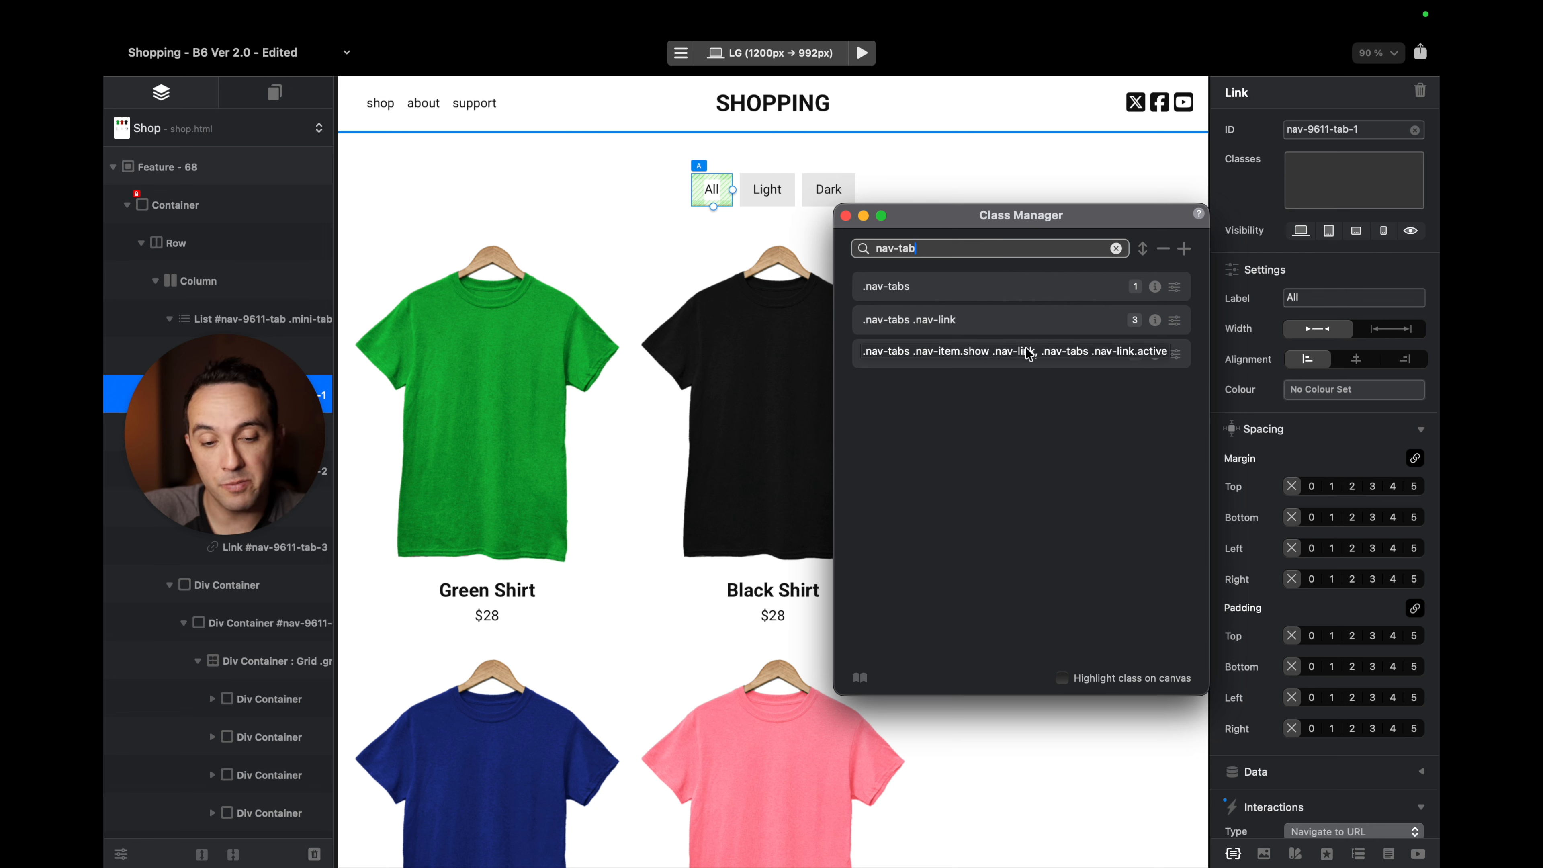
Set the grid column and row gap of the .nav-tabs class to 10 px.
click(939, 287)
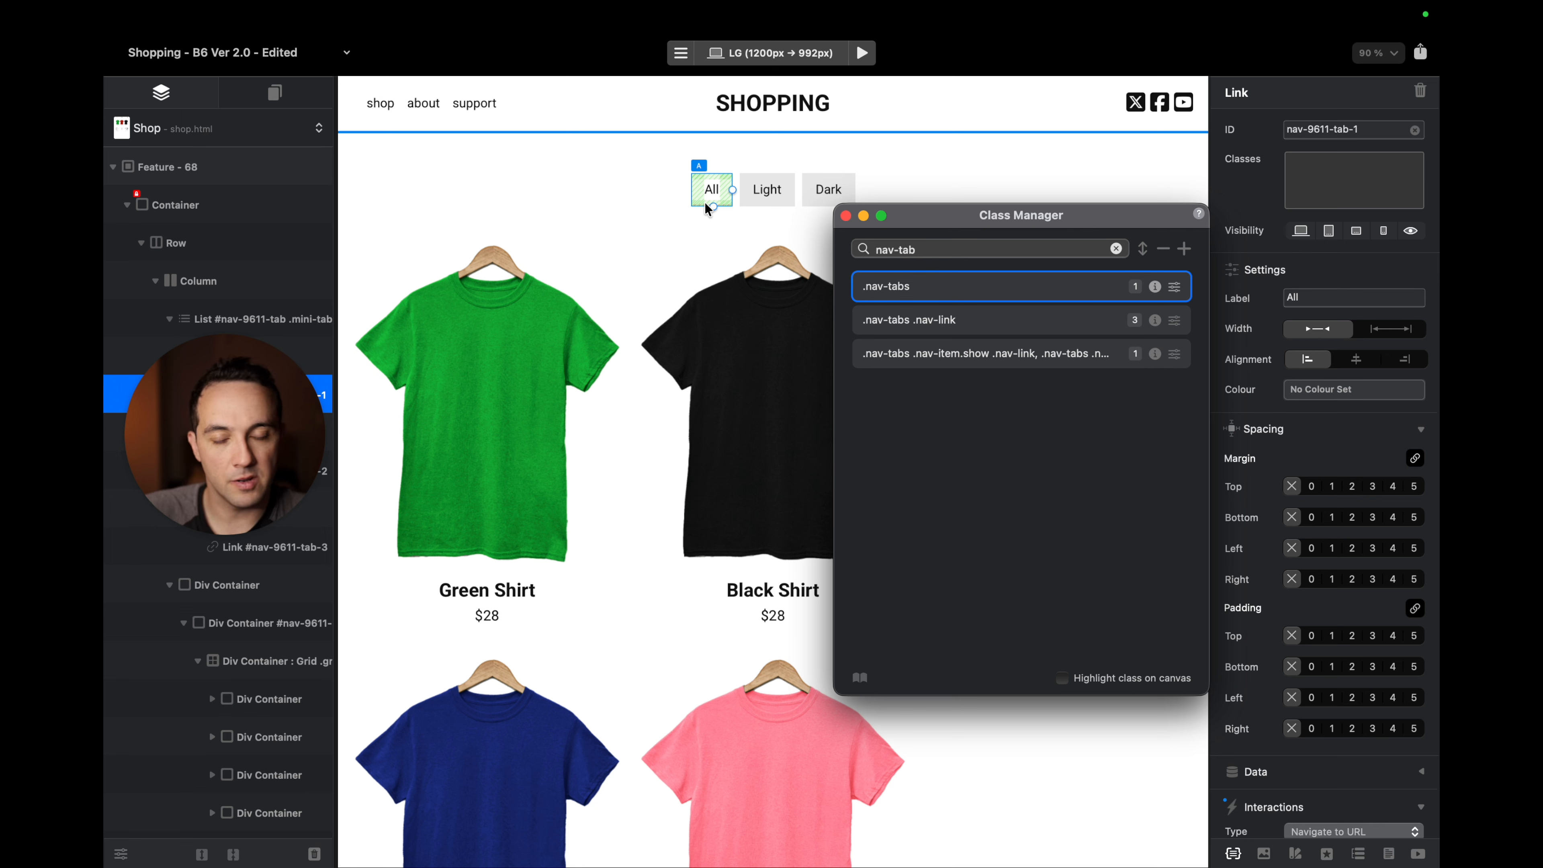
double_click(908, 287)
click(1135, 536)
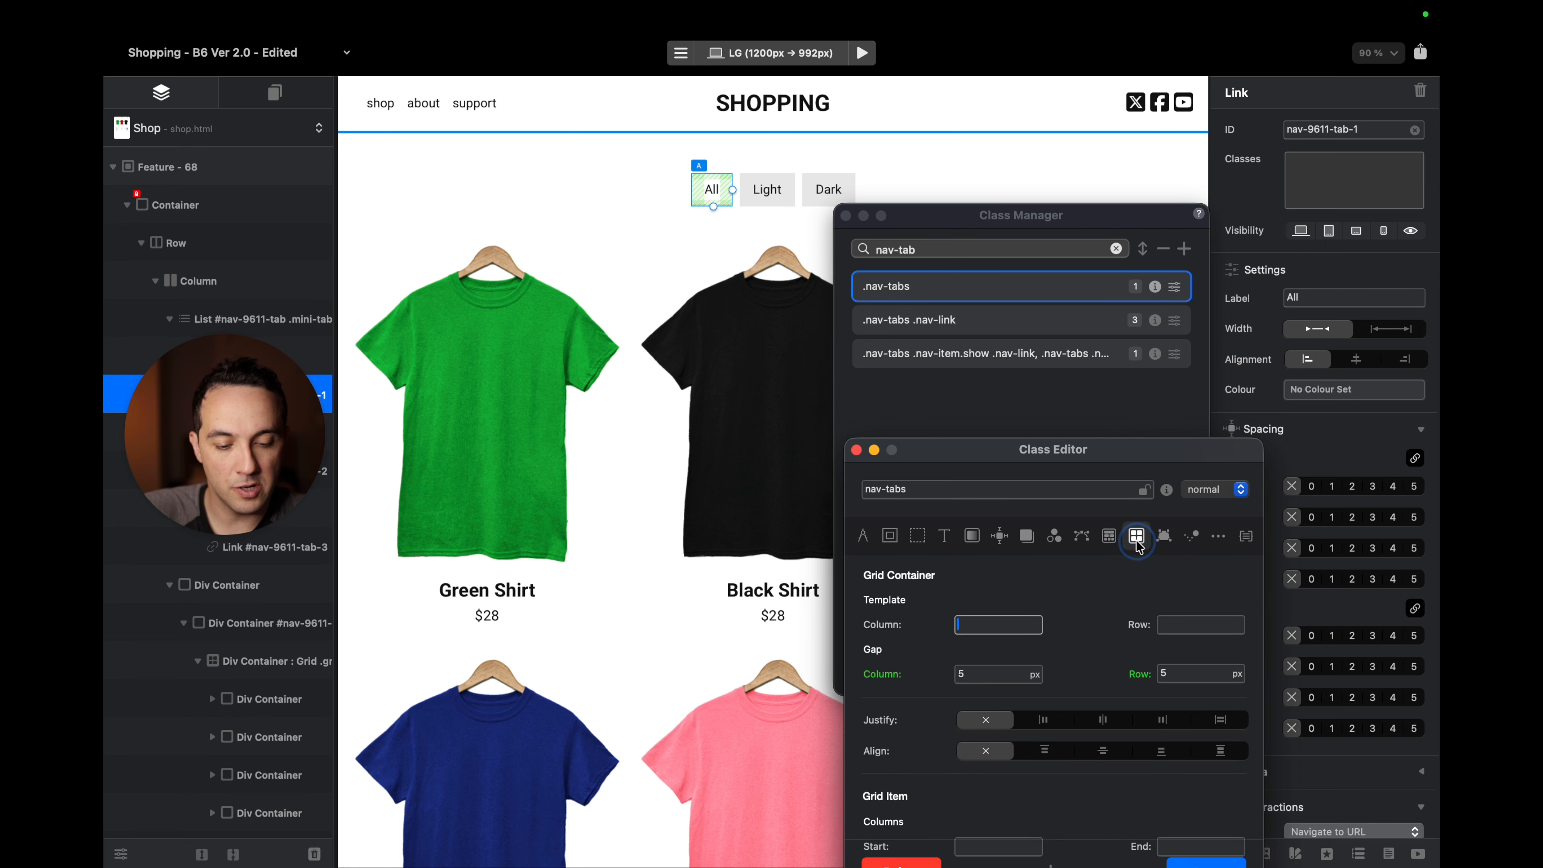
click(996, 673)
text(10)
key(Tab)
text(1)
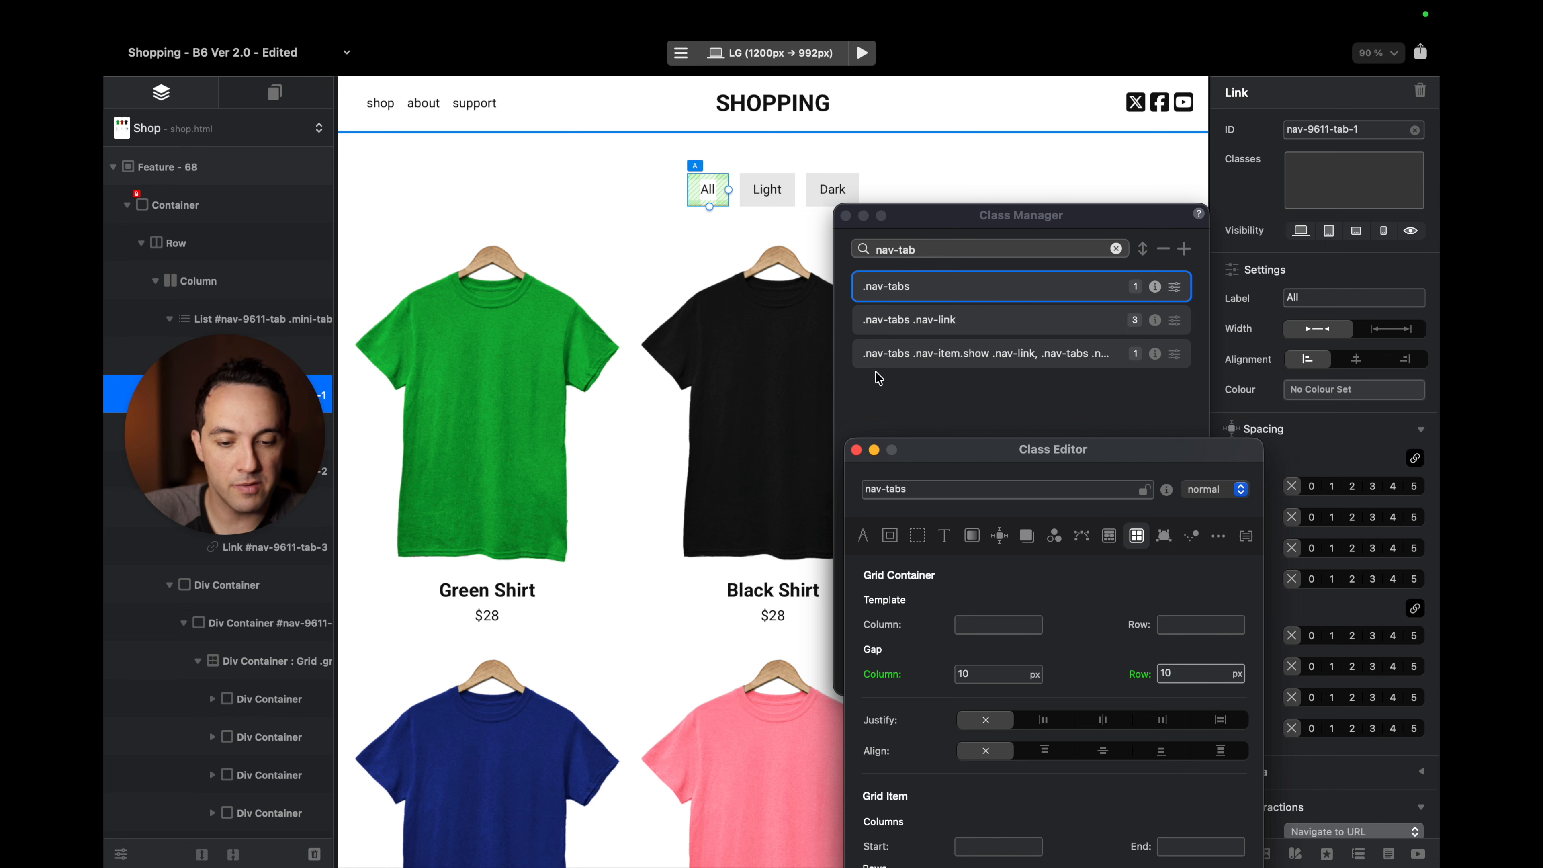
Set the hover background colour of the .nav-tabs .nav-link class to the black swatch.
click(946, 318)
click(980, 355)
click(931, 323)
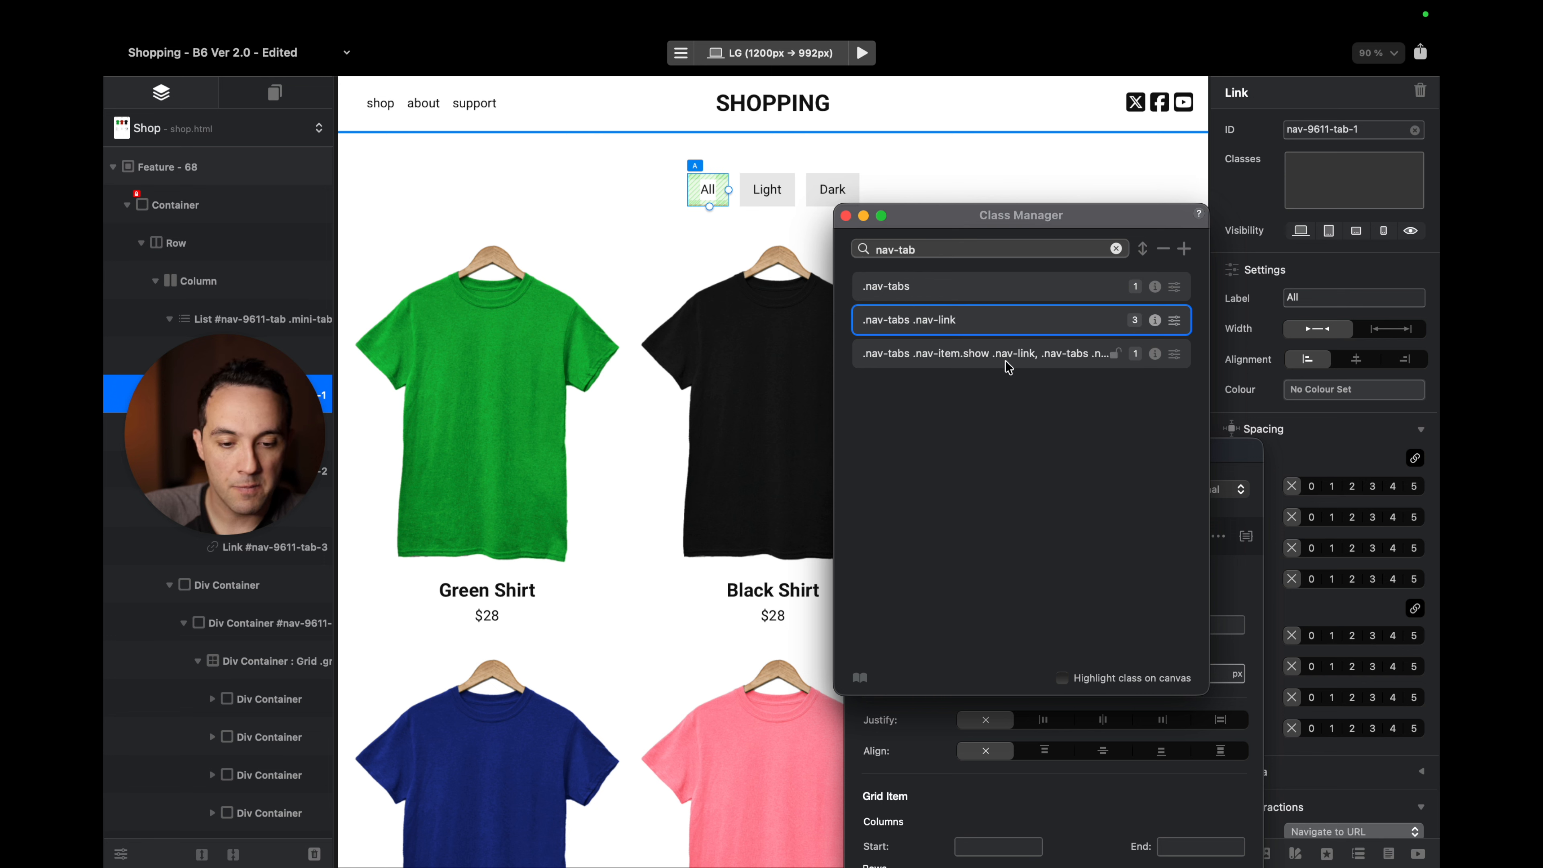
drag(1233, 454, 642, 274)
click(381, 356)
click(624, 309)
click(612, 322)
click(391, 515)
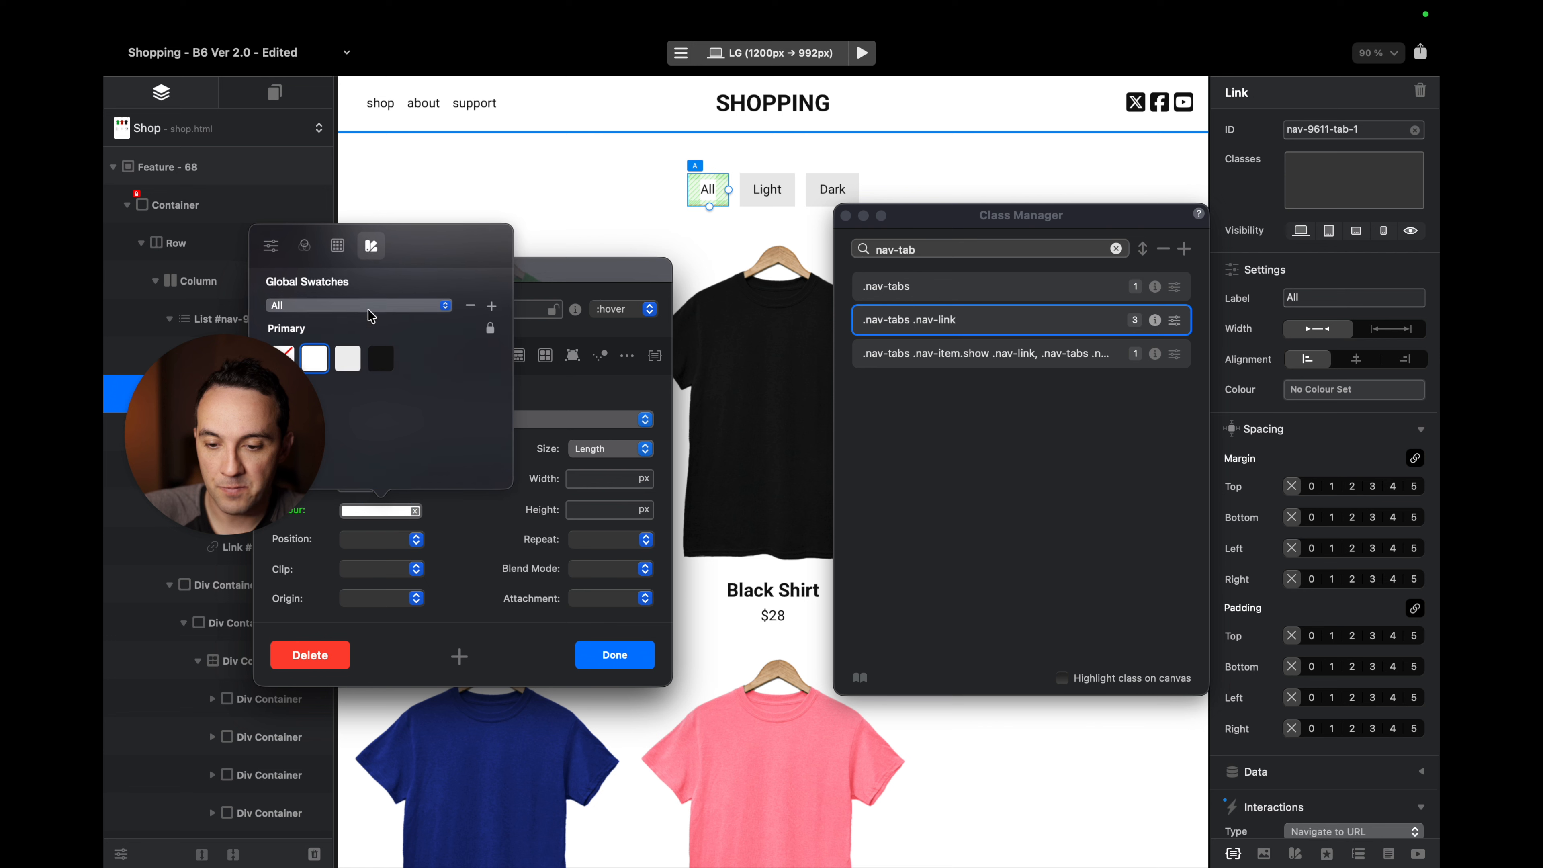
click(380, 358)
click(545, 340)
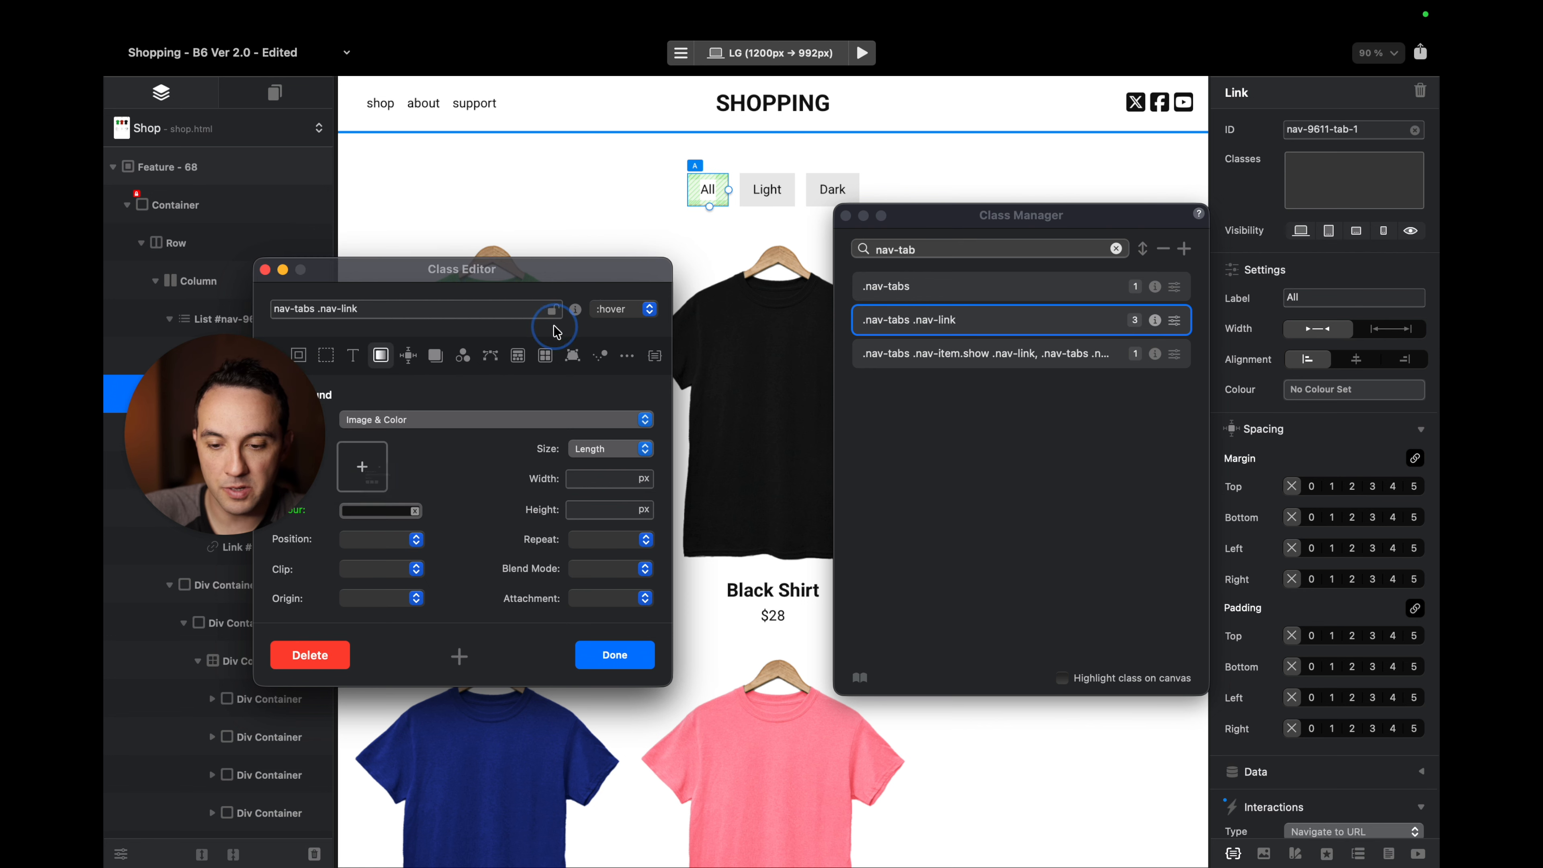
Set the hover text colour of .nav-tabs .nav-link to white and check the tabs' hover effect in the browser preview.
click(352, 355)
click(405, 481)
click(338, 331)
key(alt+super+b)
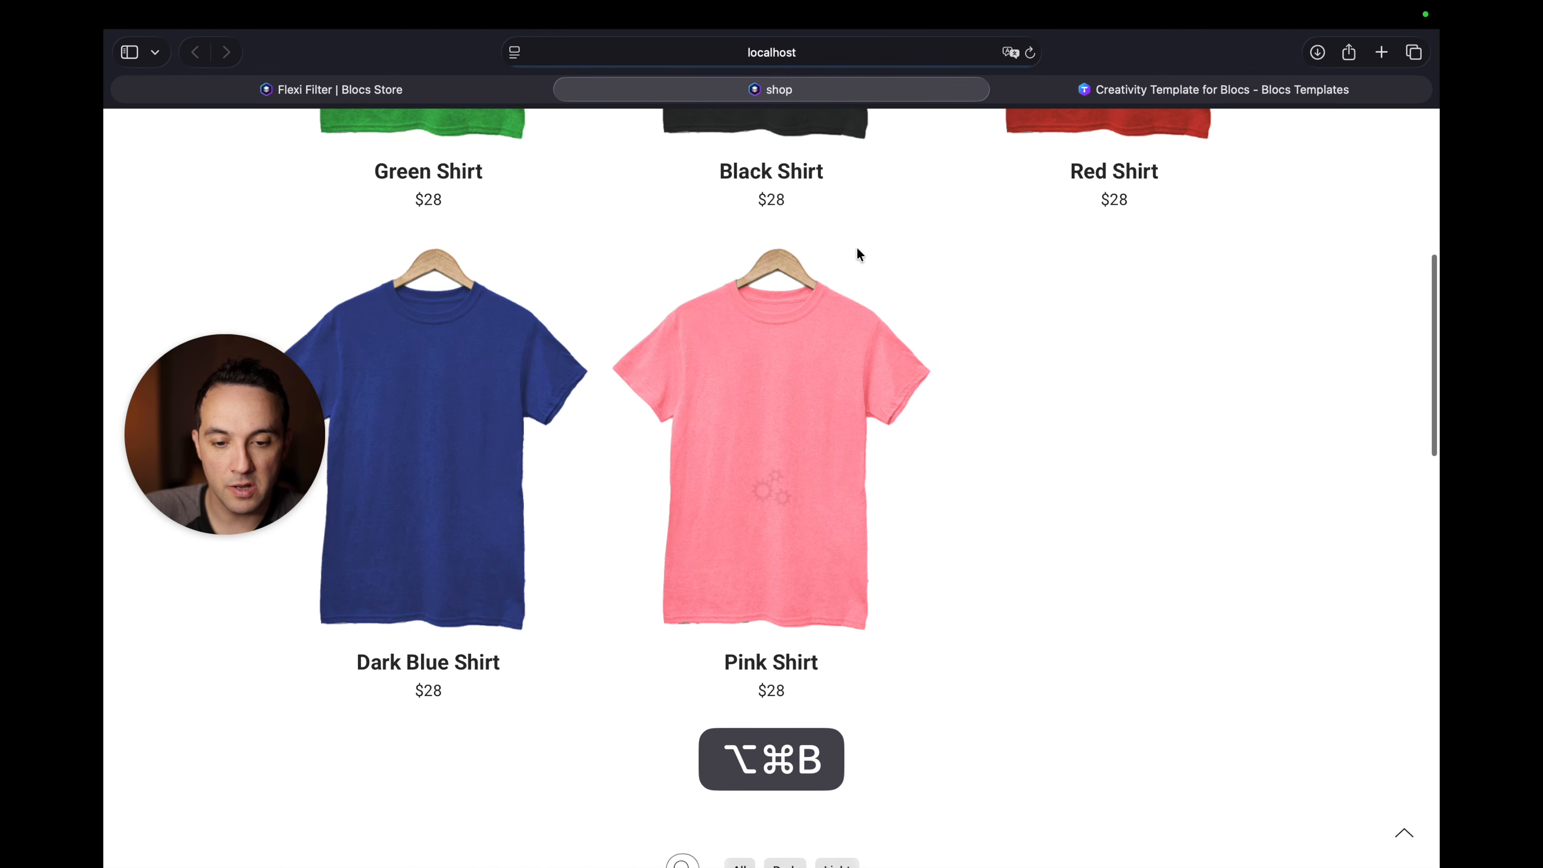
scroll(830, 262, up, 5)
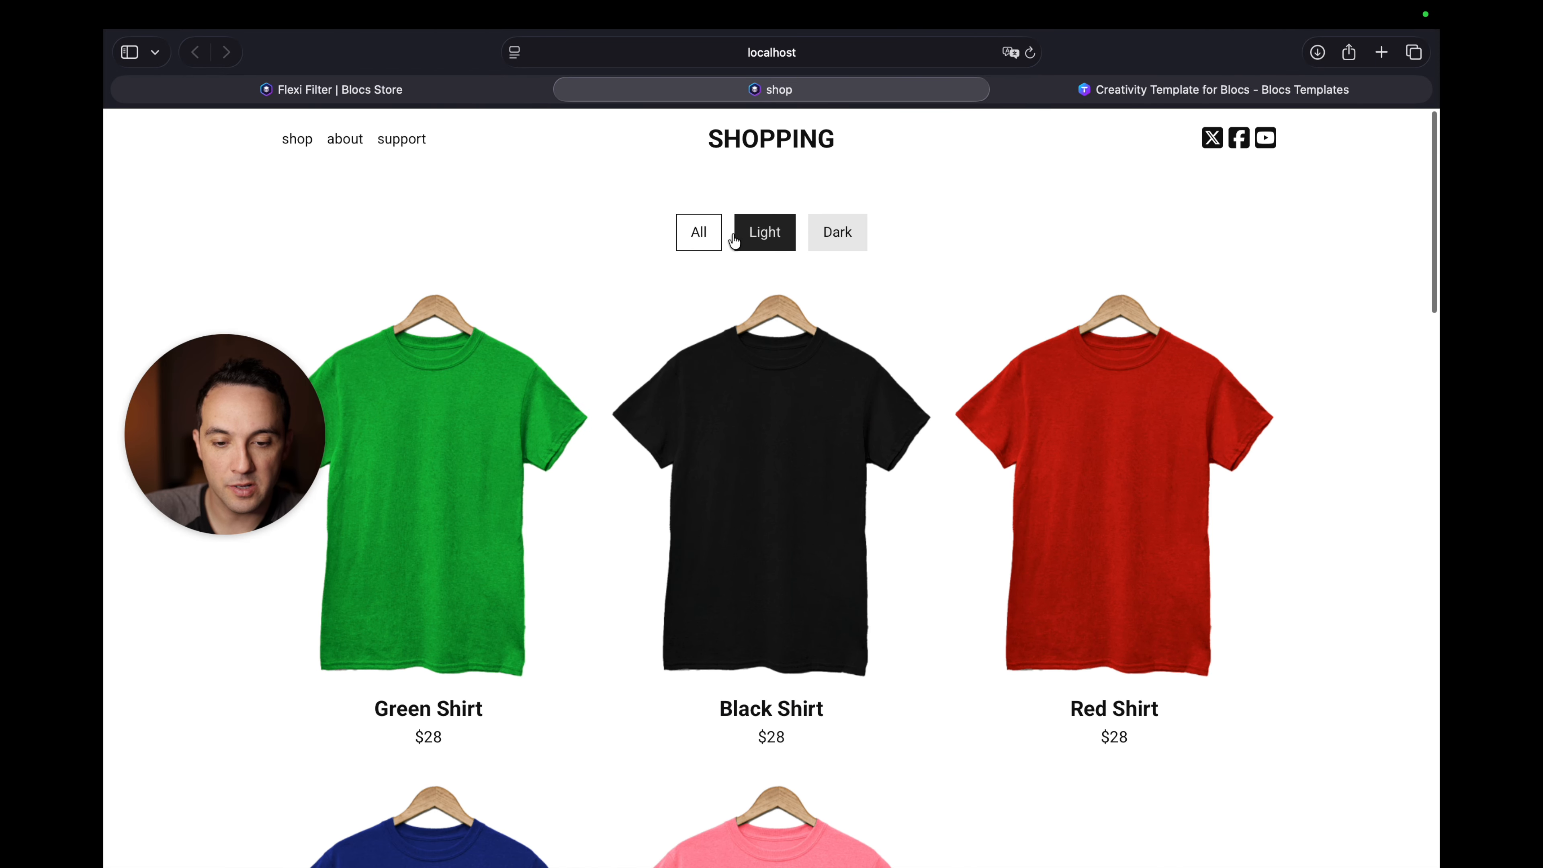
Switch back to Blocs and set the hover text colour of the .nav-tabs .nav-link.active class to white.
key(super+Tab)
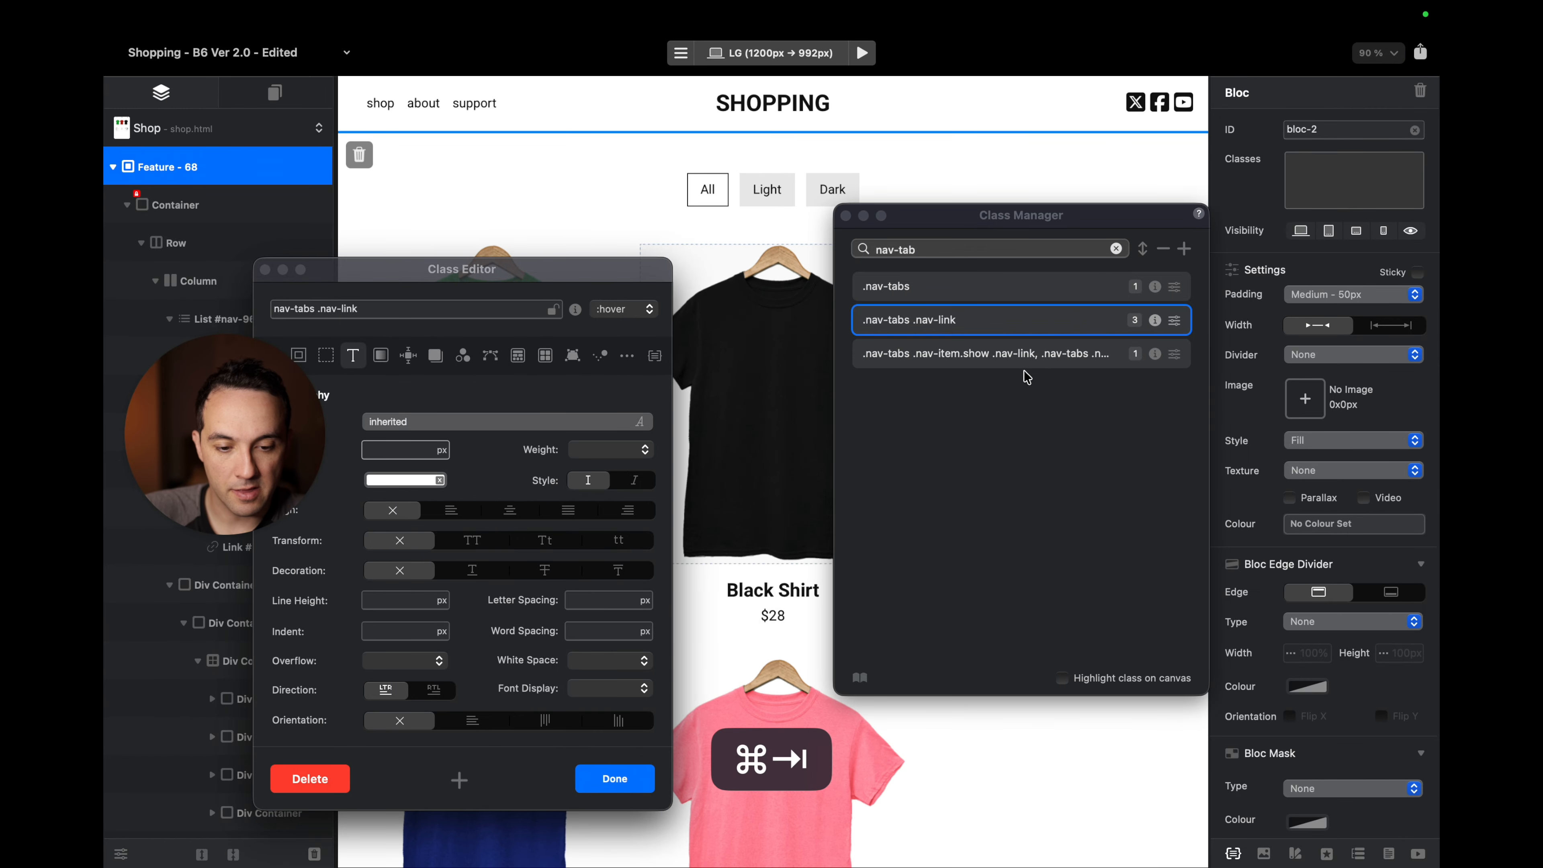
click(1041, 358)
drag(532, 274, 526, 241)
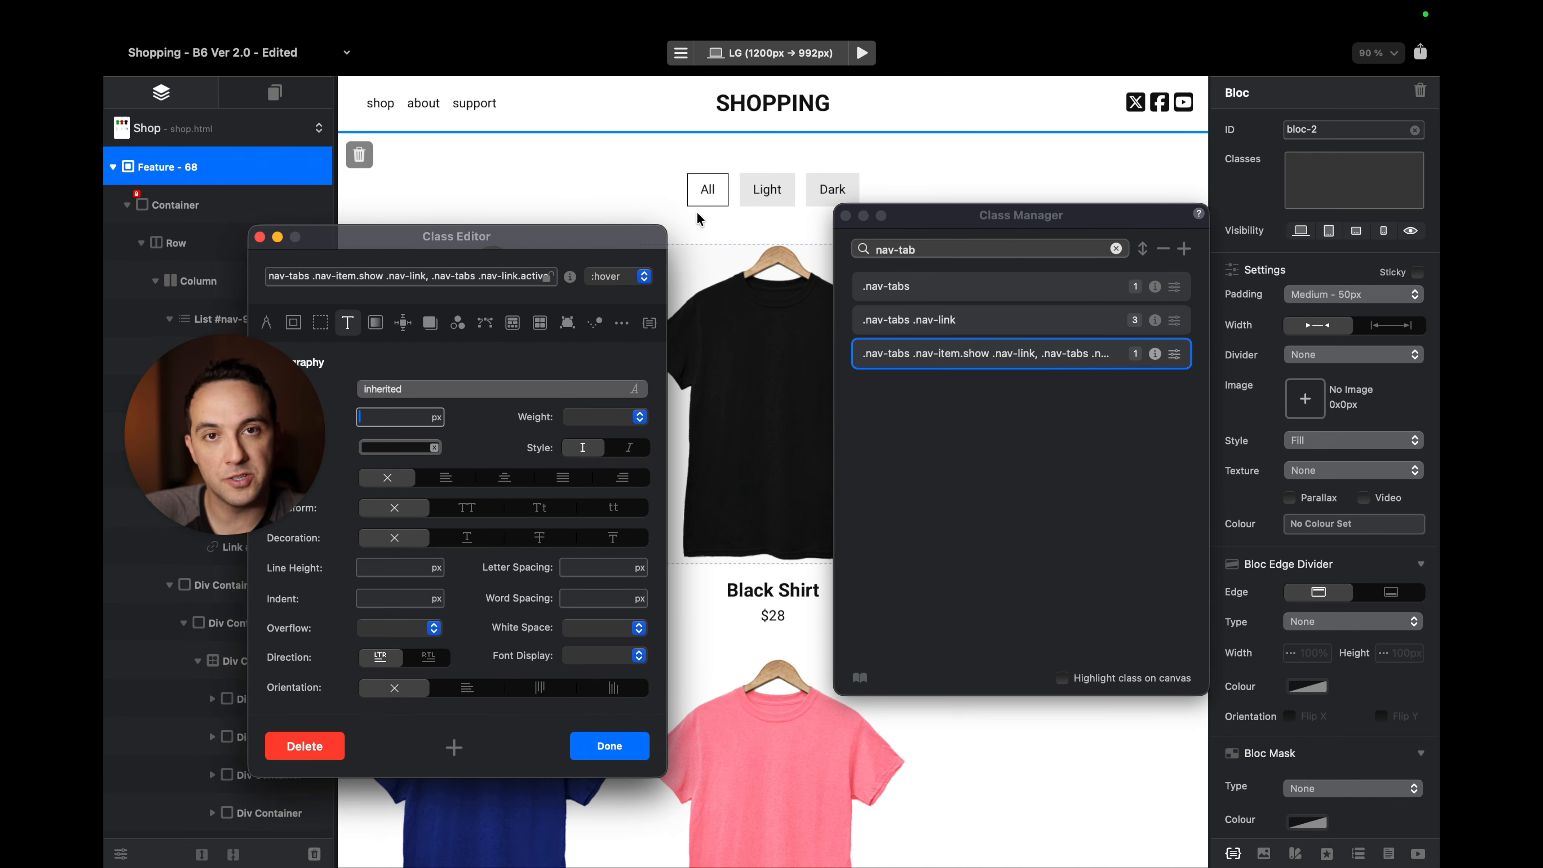
click(398, 447)
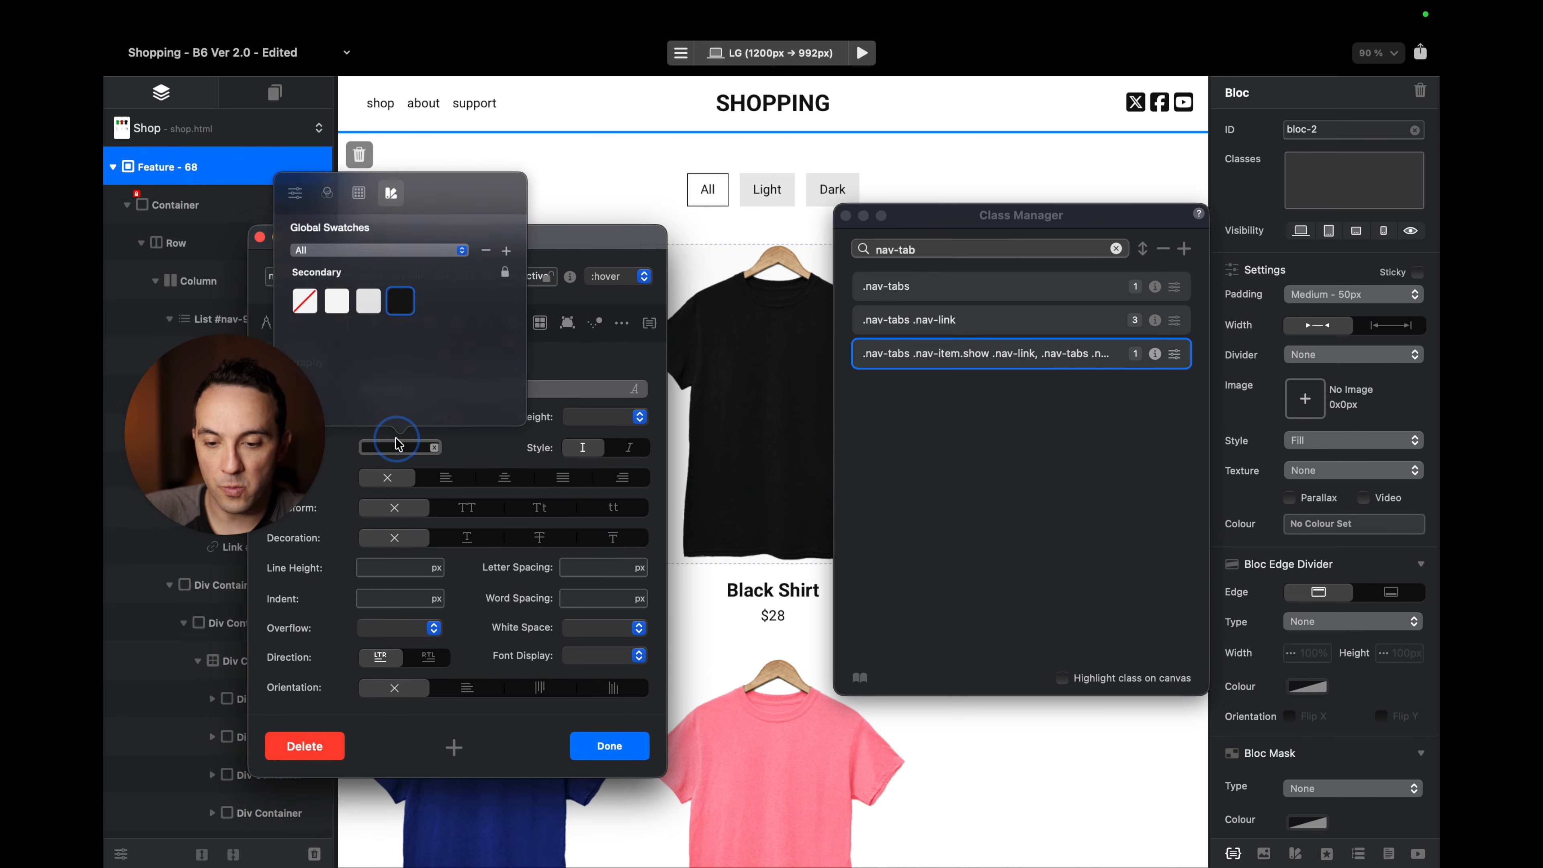
click(337, 298)
click(570, 249)
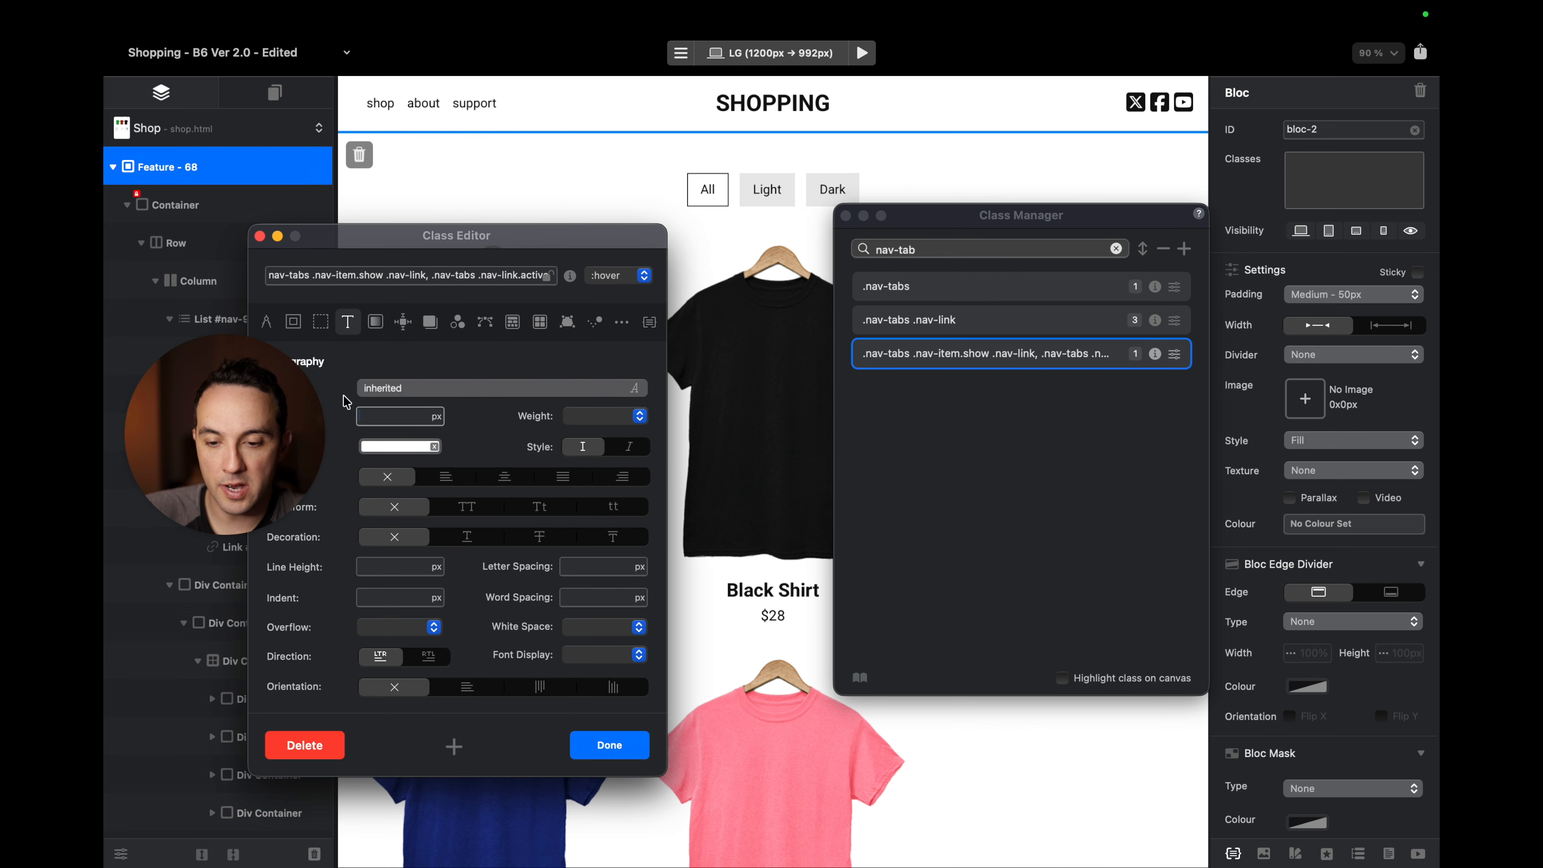
Set the hover background colour of the .nav-tabs .nav-link.active class to the black swatch.
click(376, 322)
click(374, 477)
click(375, 321)
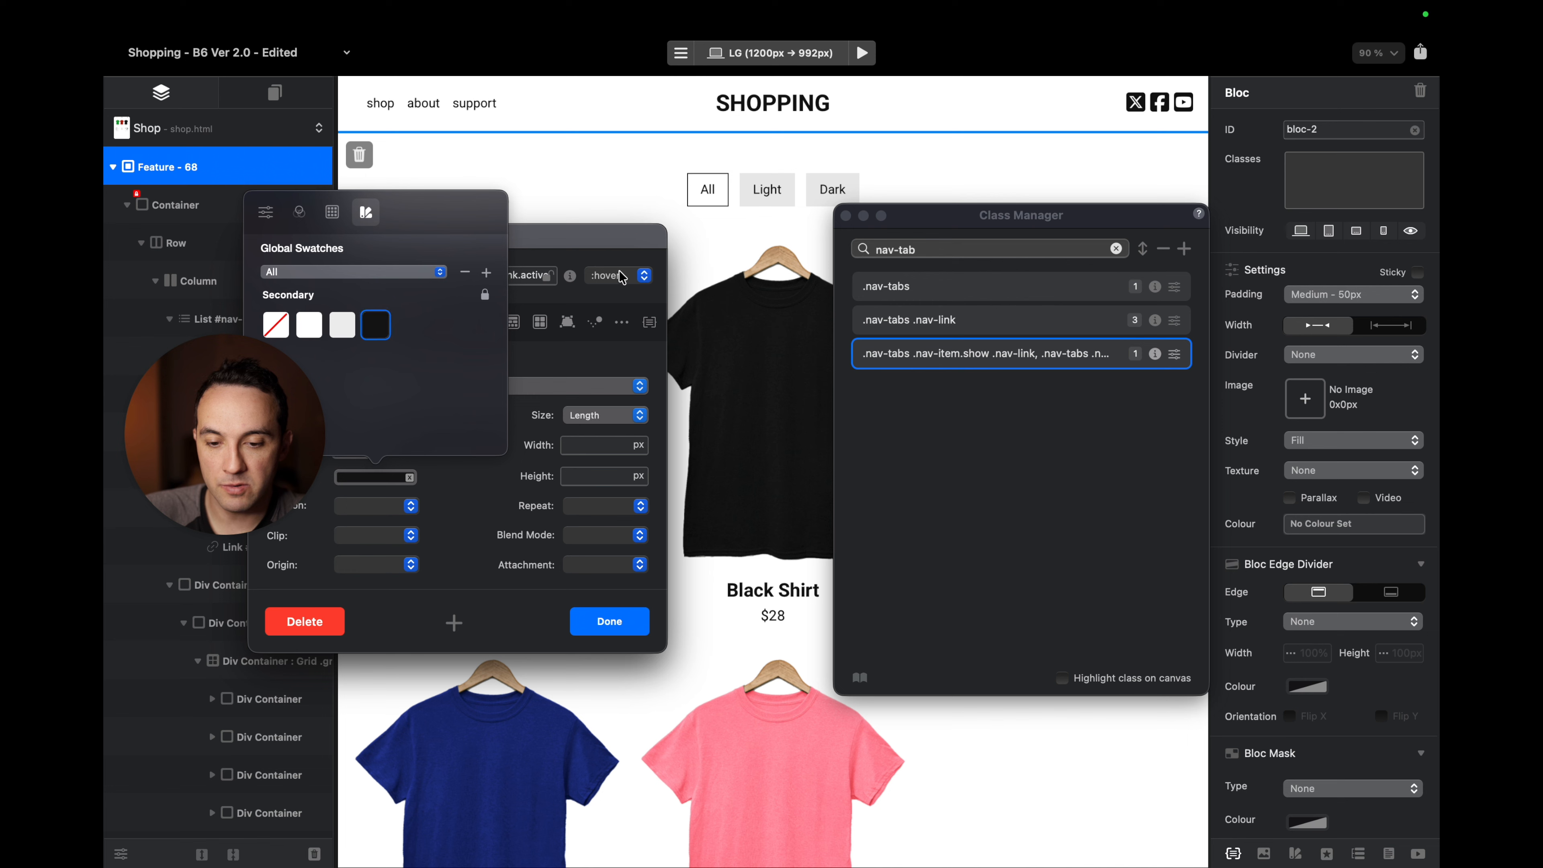
Set the normal-state background colour of the .nav-tabs .nav-link.active class to the black swatch.
click(618, 275)
click(627, 255)
click(374, 477)
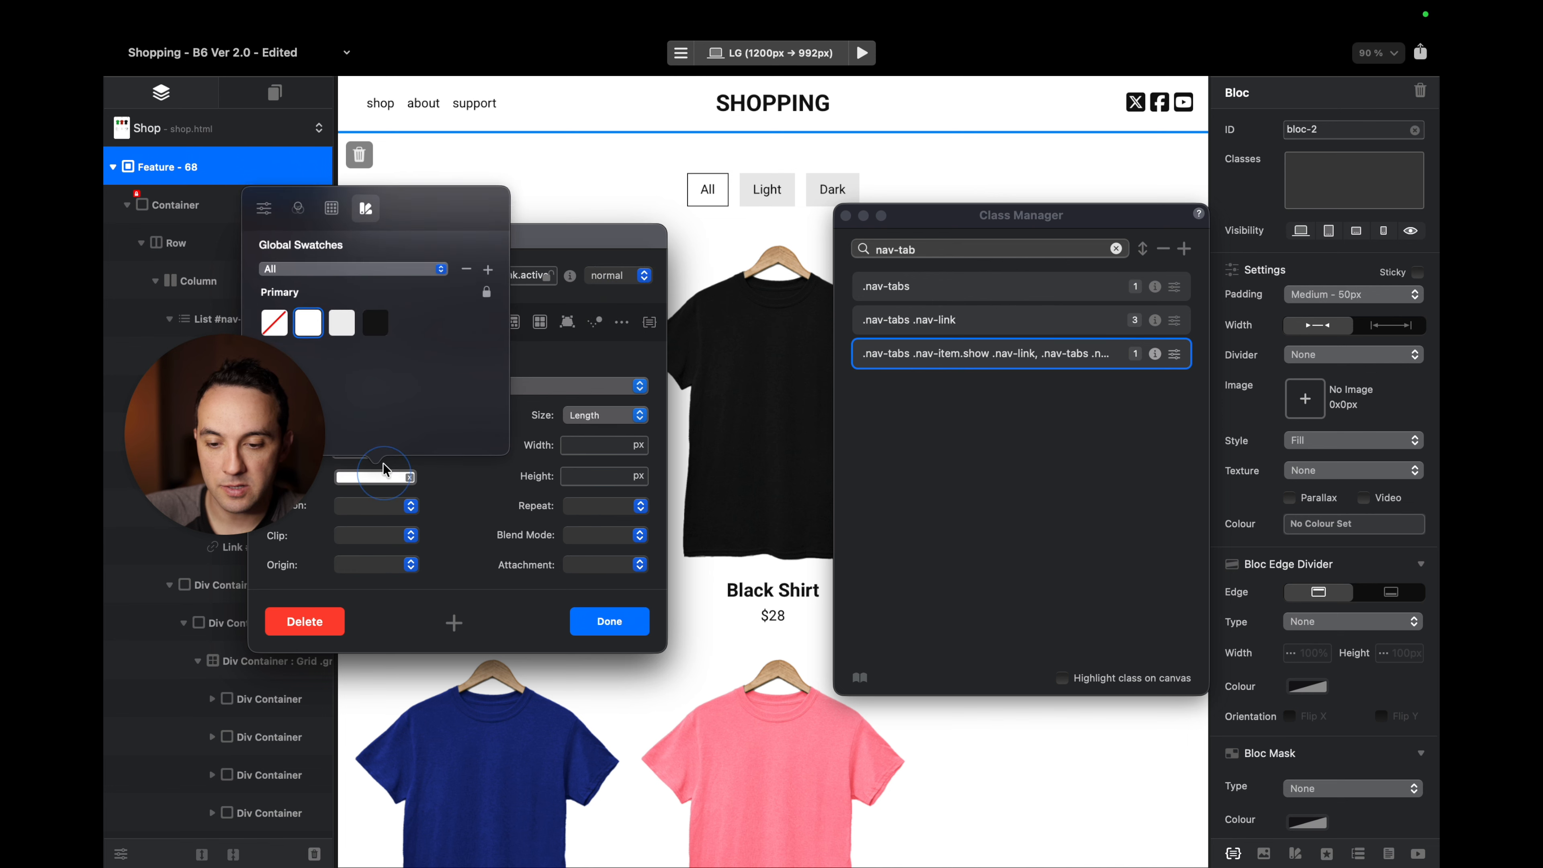
click(376, 323)
click(566, 250)
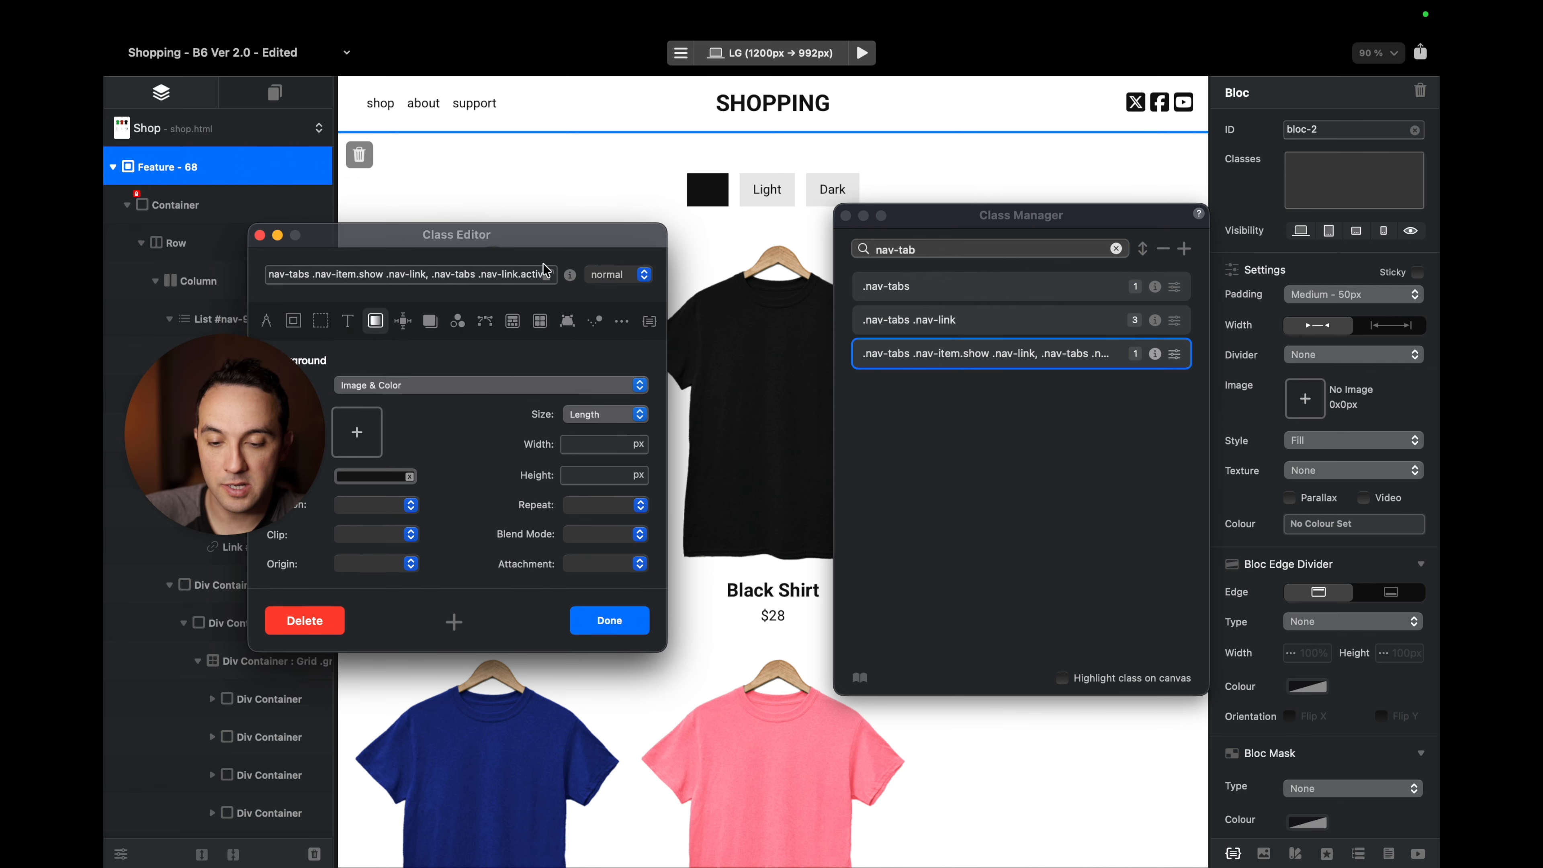
Set the normal-state text colour of the .nav-tabs .nav-link.active class to white and finish editing the class.
click(340, 322)
click(400, 457)
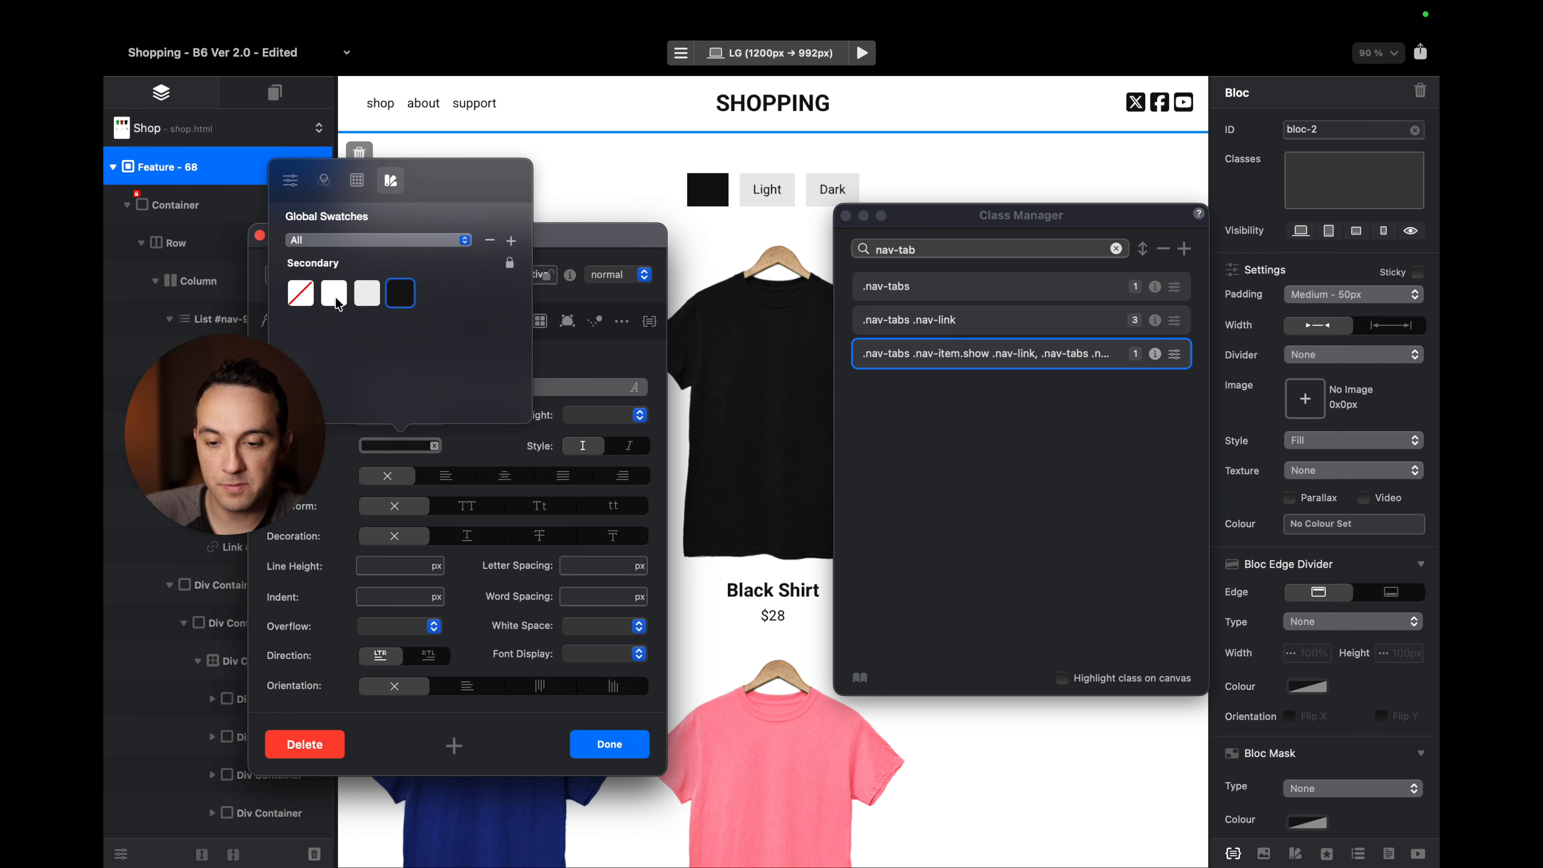
click(344, 297)
click(610, 744)
Preview the shop page in the browser and switch between the All, Light and Dark tabs to check their active styling.
key(alt+super+b)
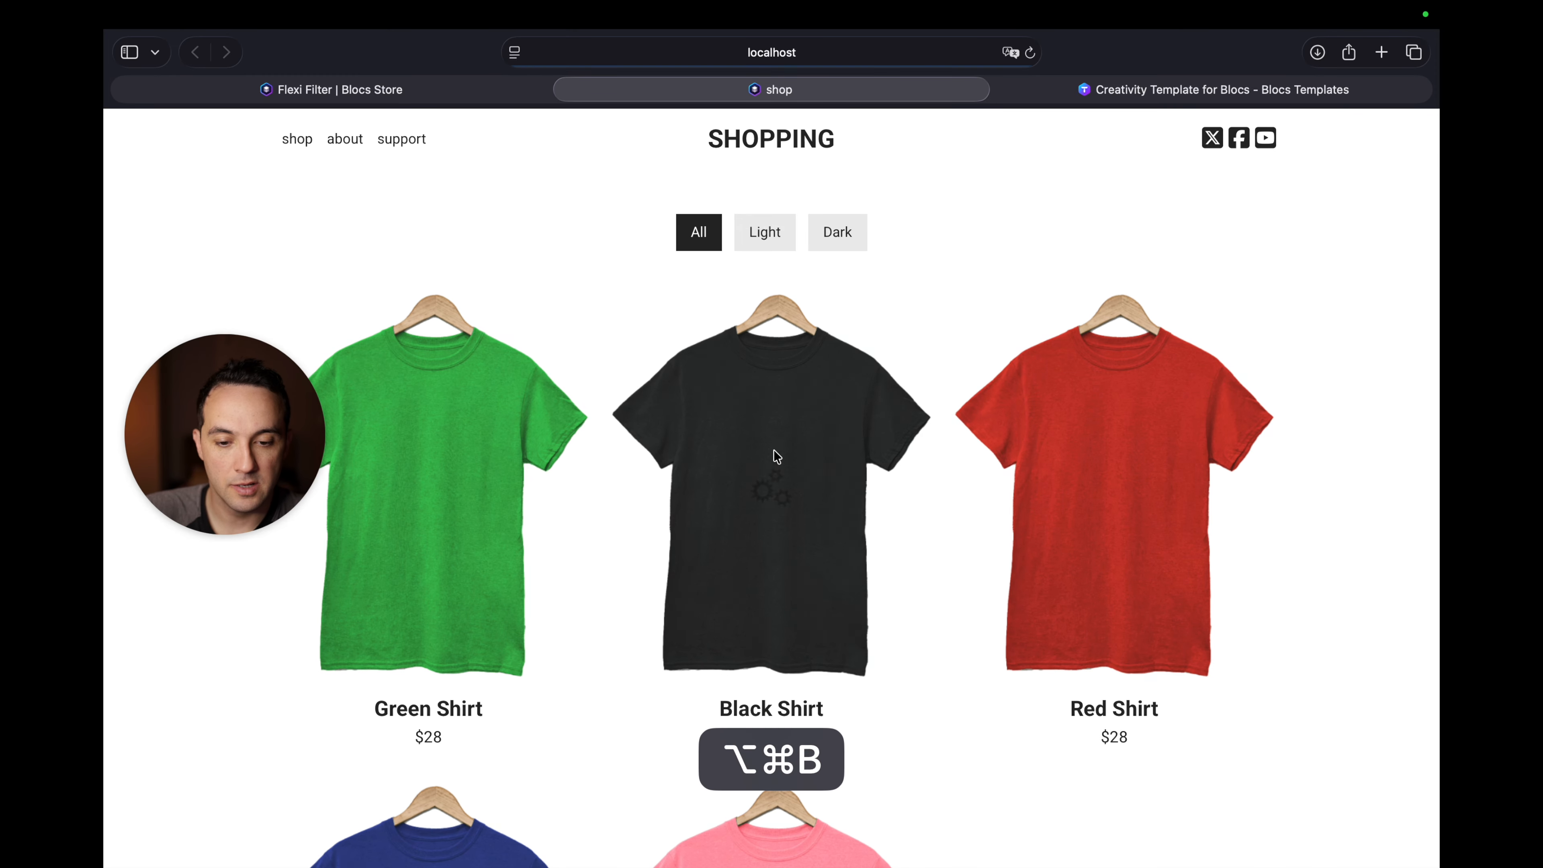
click(773, 238)
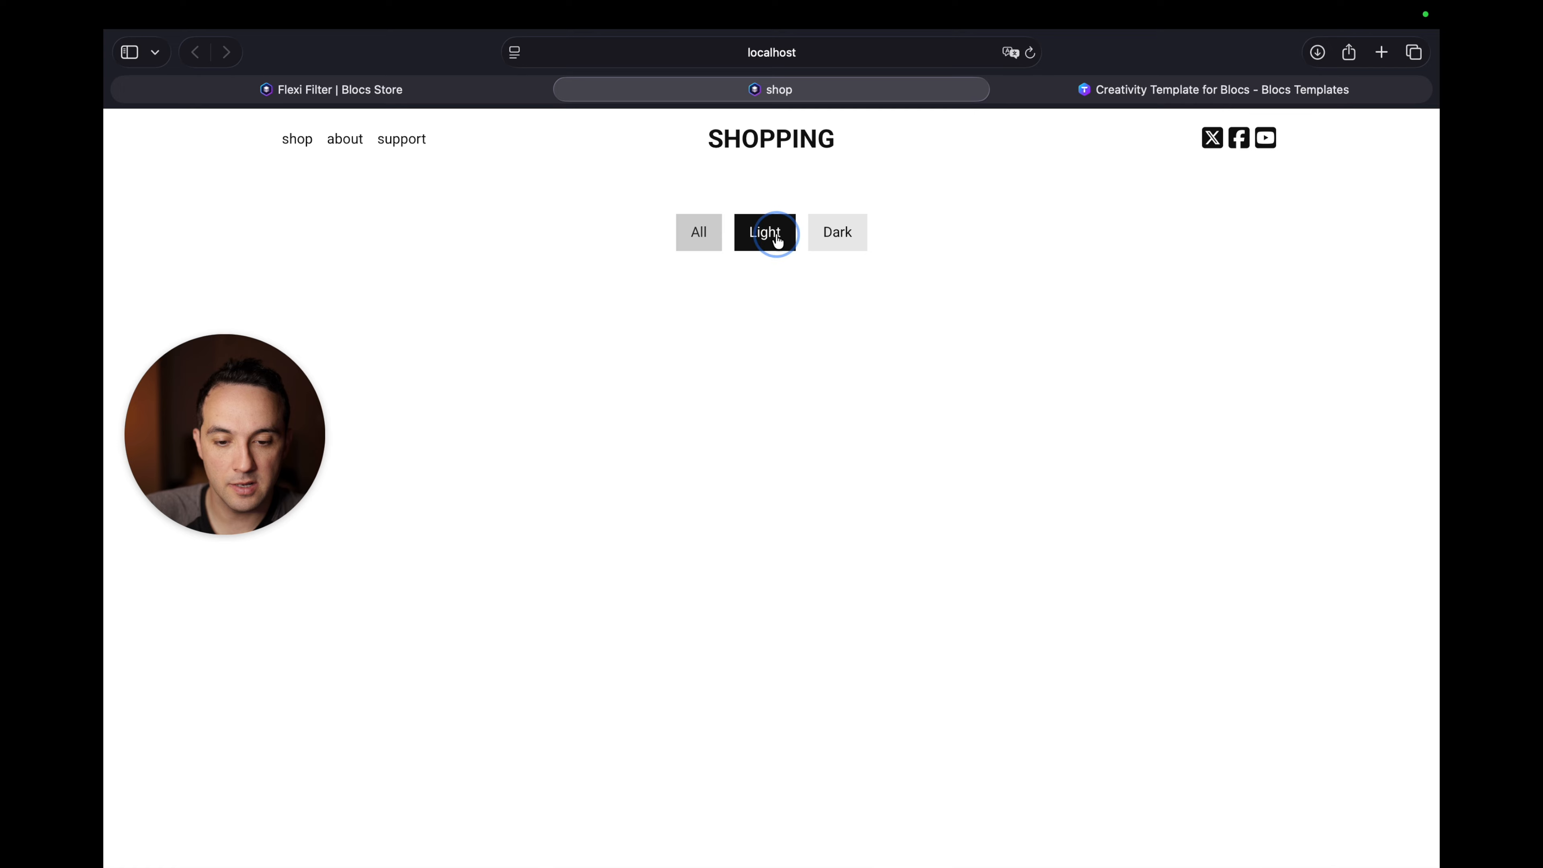
click(834, 240)
click(766, 243)
click(692, 237)
click(765, 236)
click(831, 237)
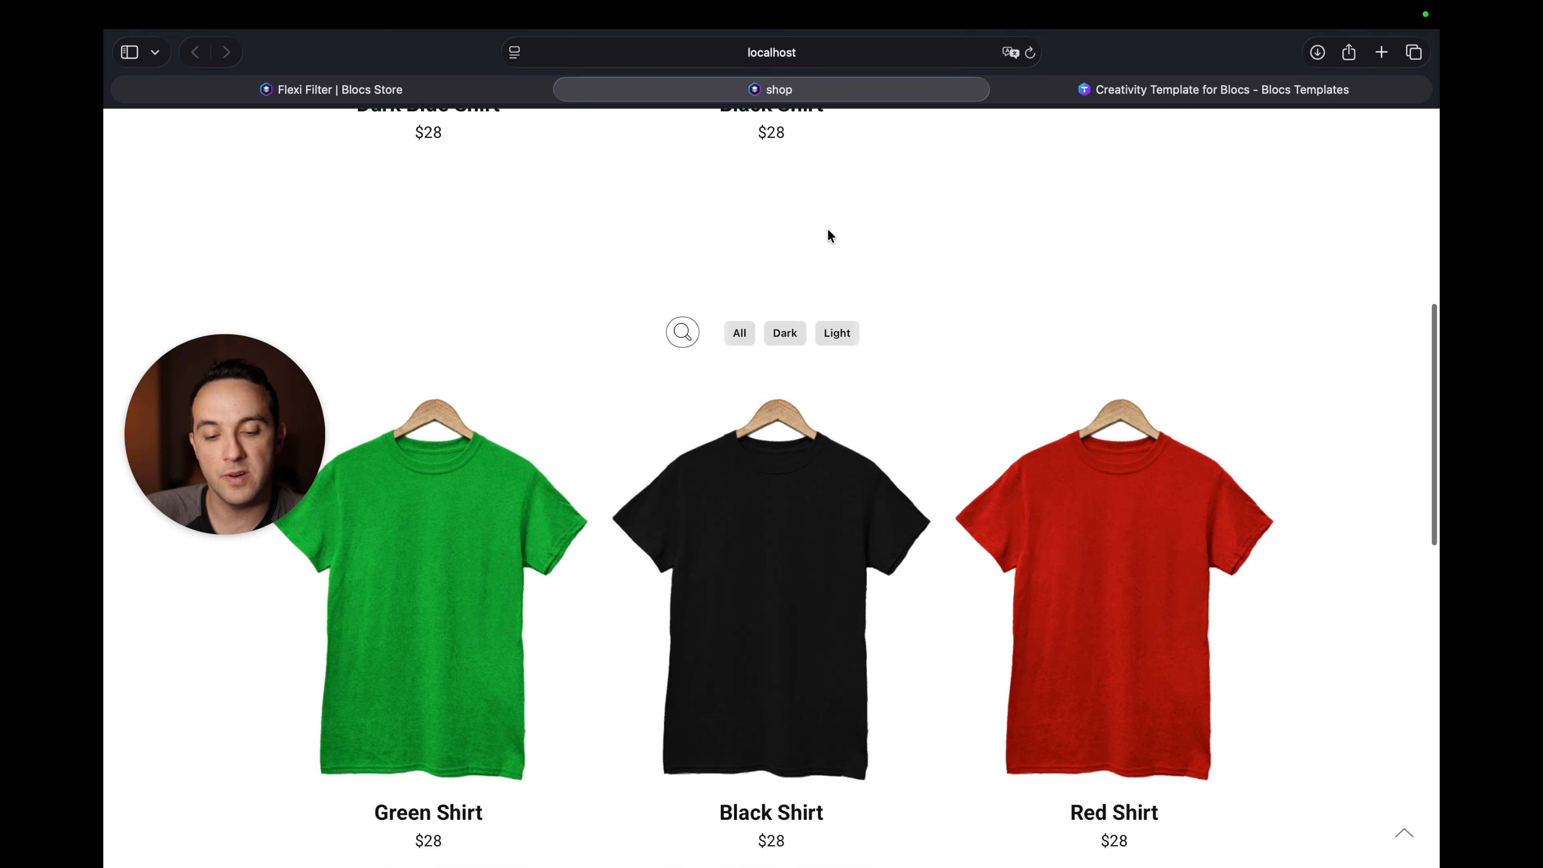
Try the All, Dark and Light tags of the Flexi Filter further down the preview to compare their filtering with the tabs.
scroll(840, 251, down, 3)
scroll(734, 261, up, 2)
click(739, 250)
click(783, 255)
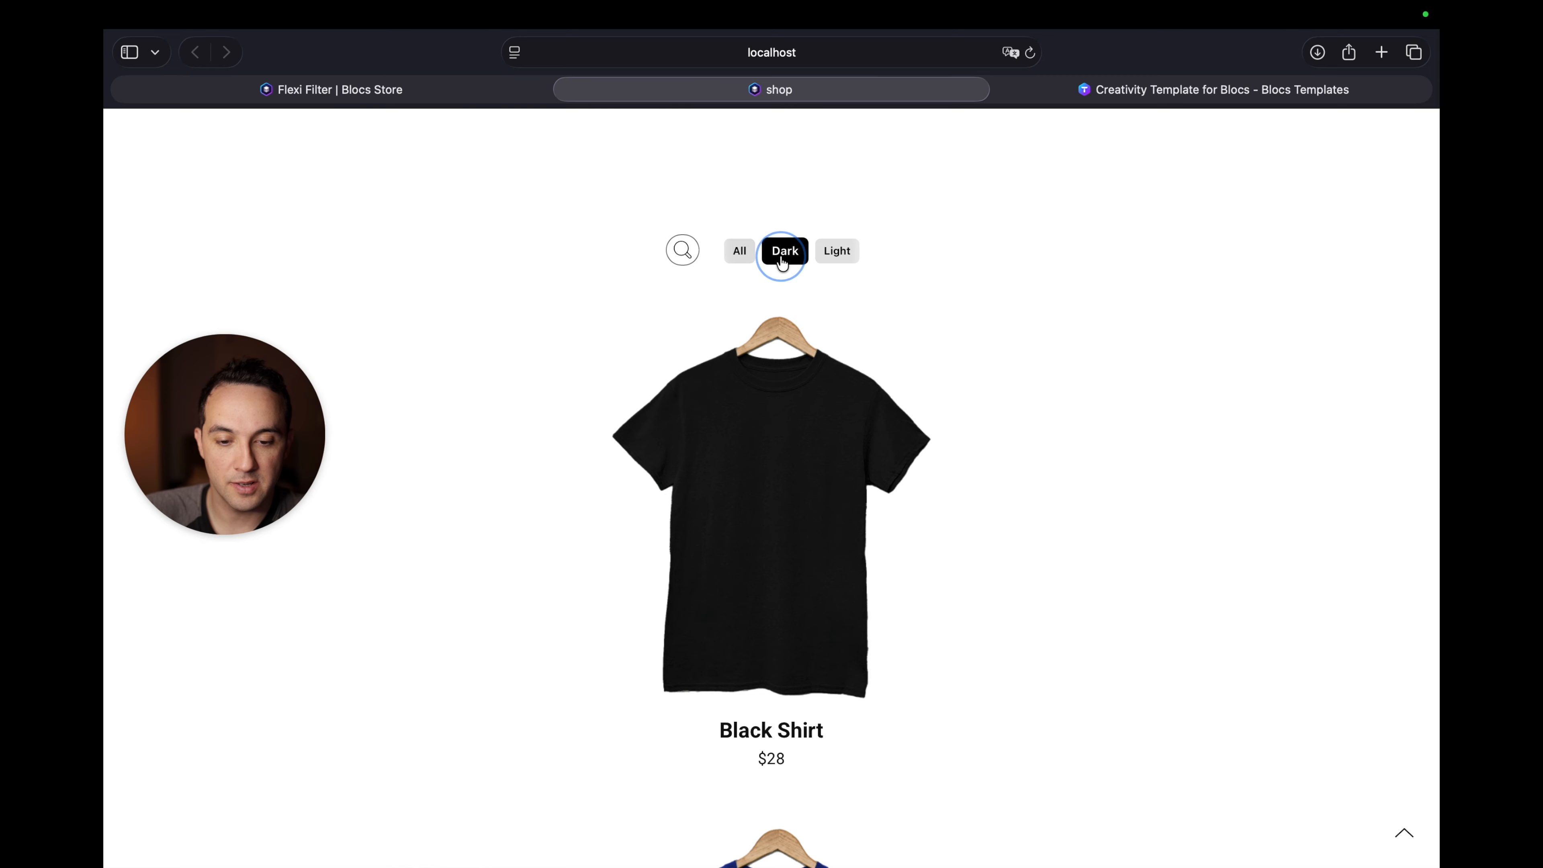
click(835, 254)
click(769, 260)
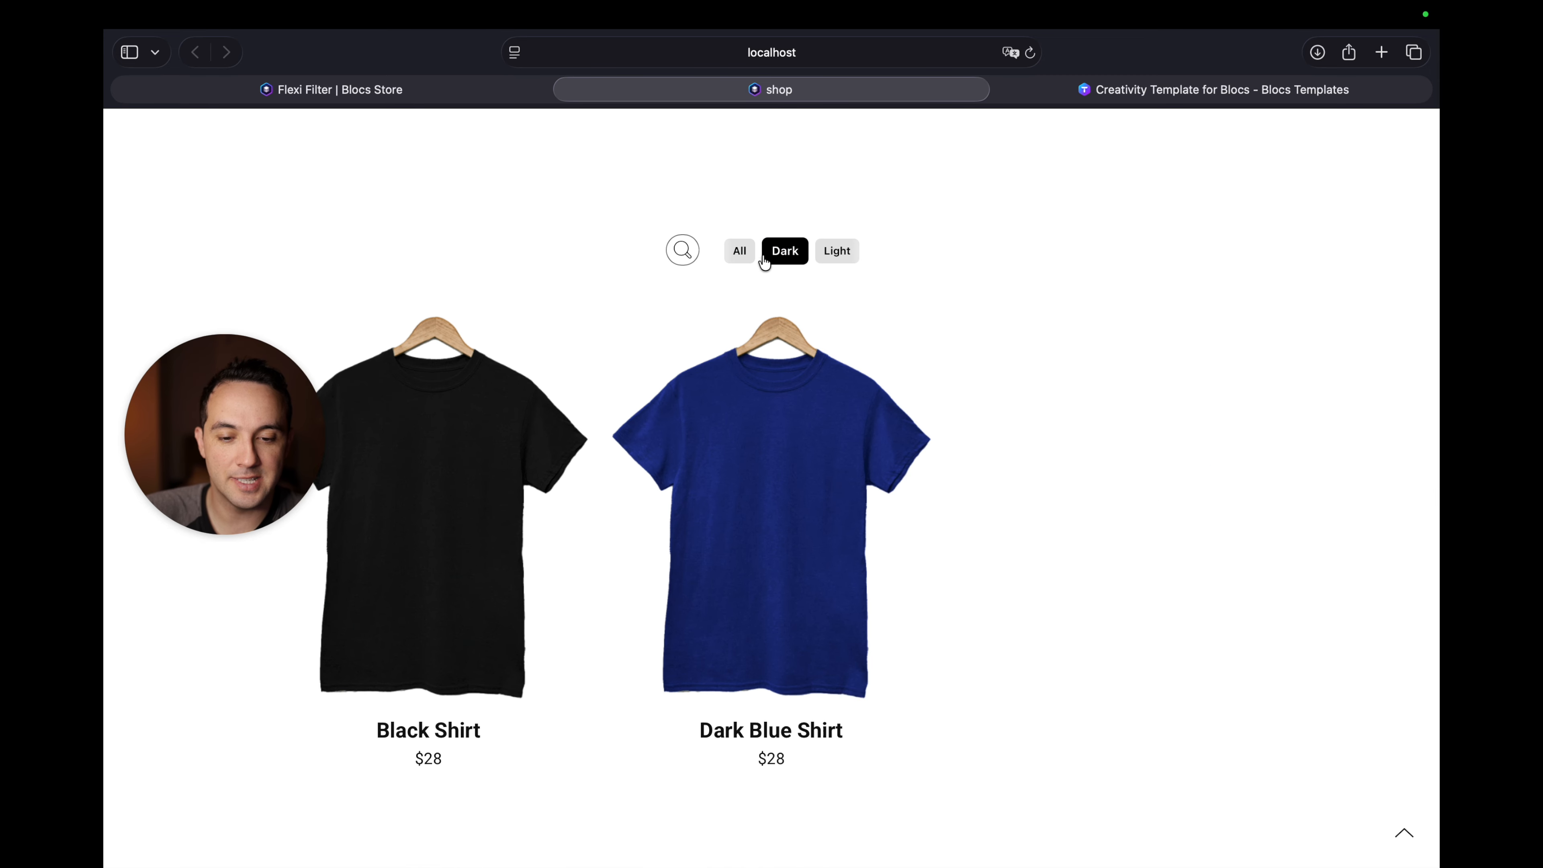
click(737, 254)
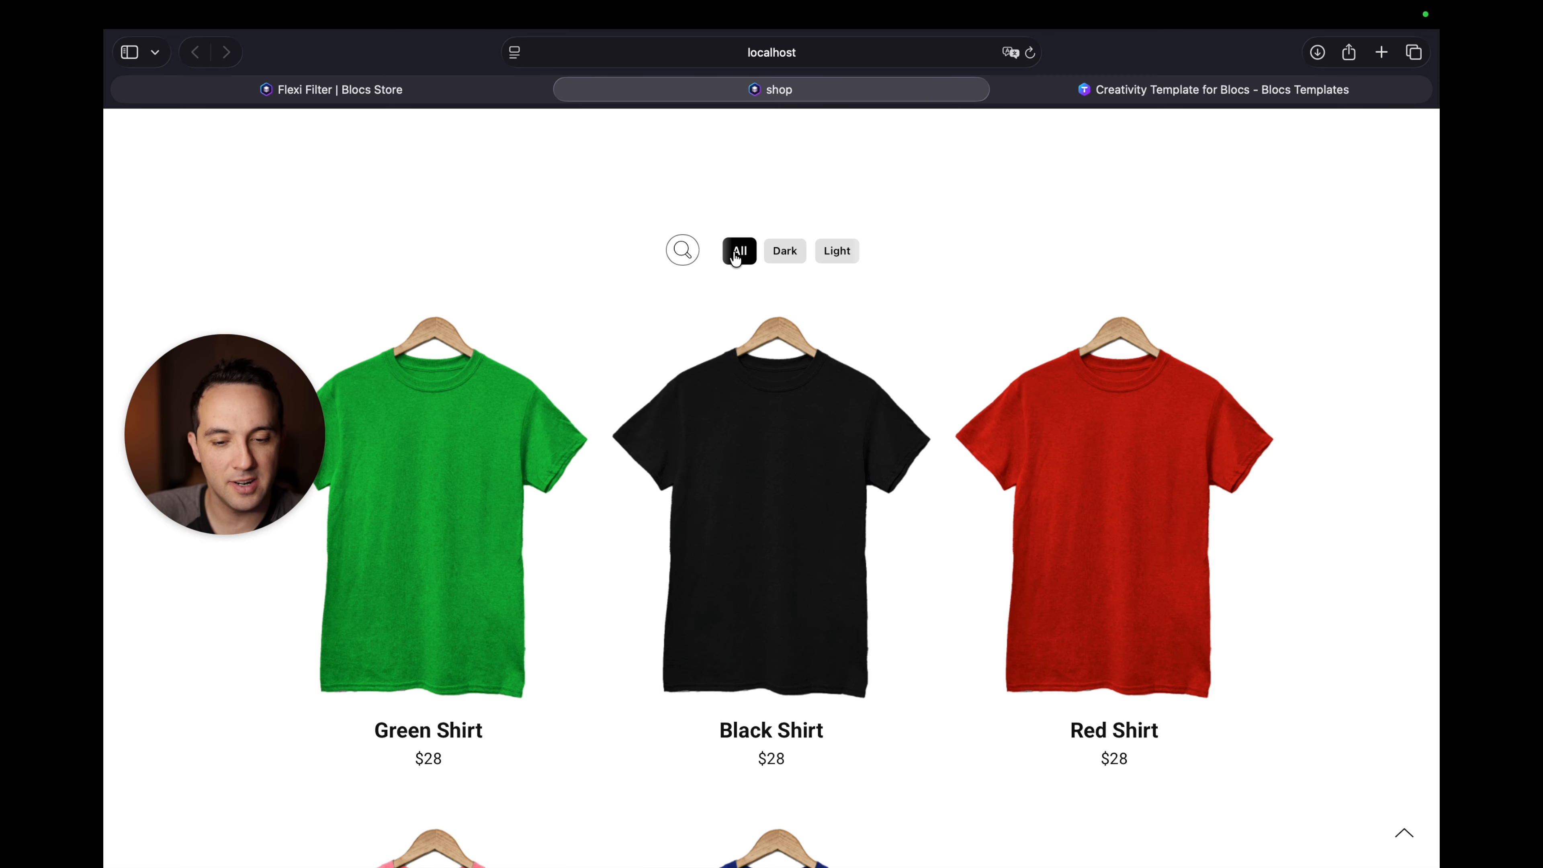
click(783, 255)
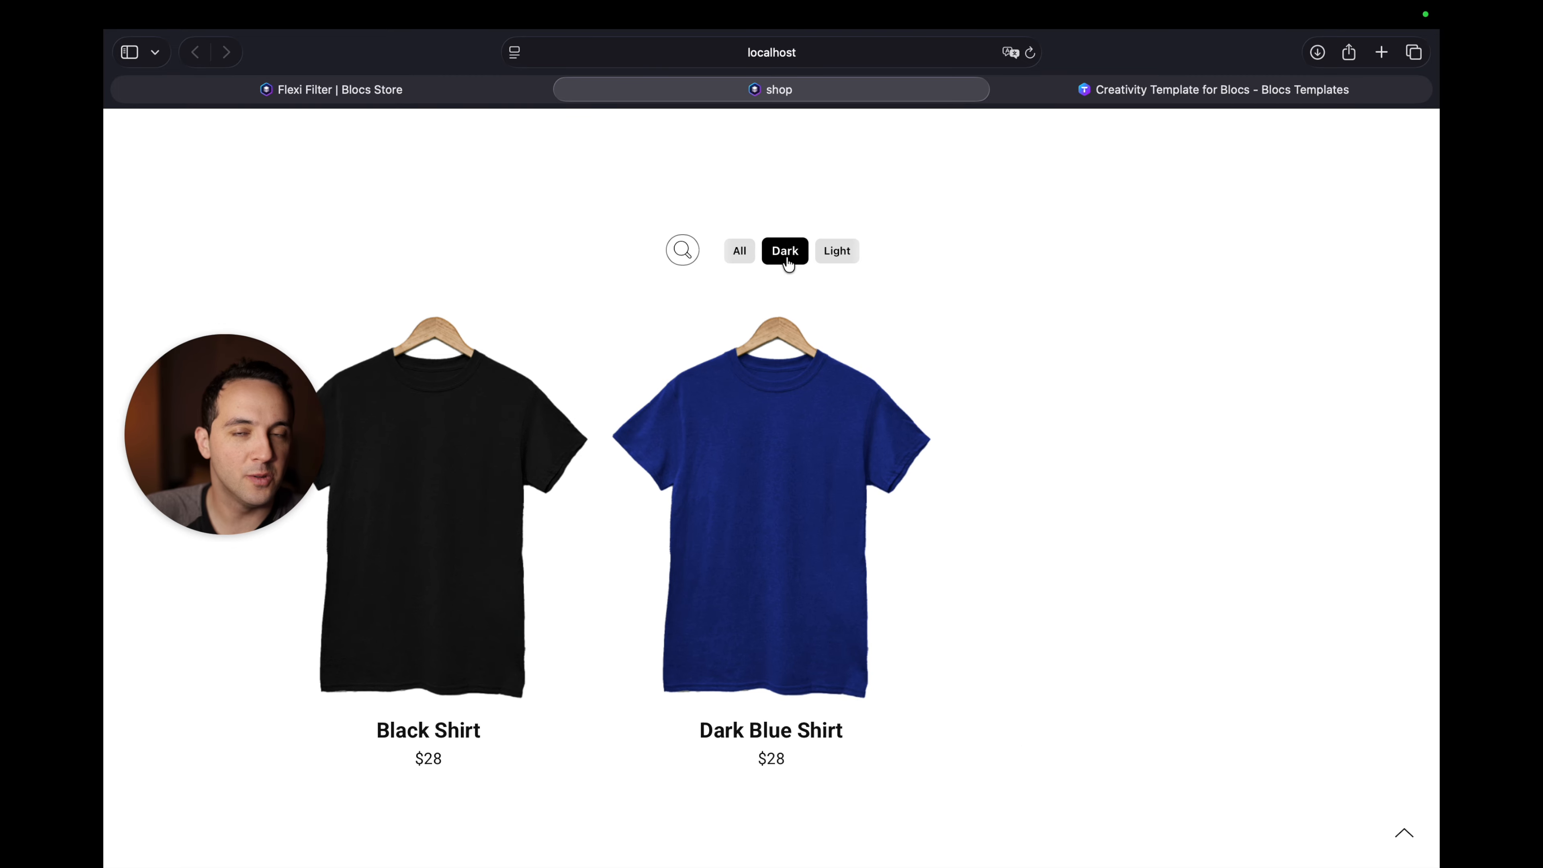
Back in Blocs, give the .nav-tabs .nav-link.active class a 1.1 Scale transform and an All transition with Ease easing and 0.5 duration.
key(super+Tab)
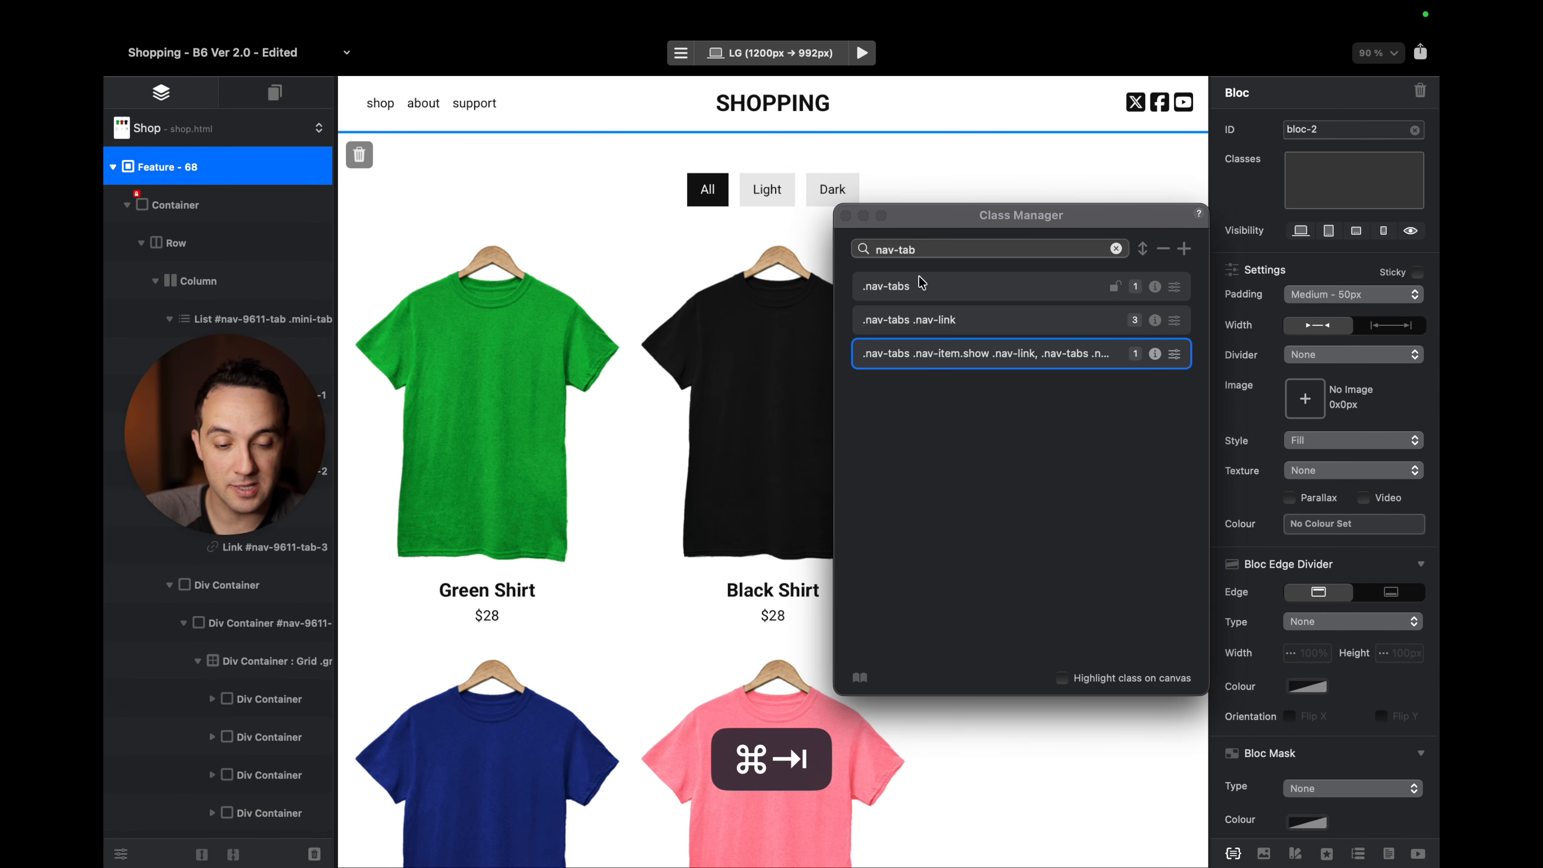
click(1174, 354)
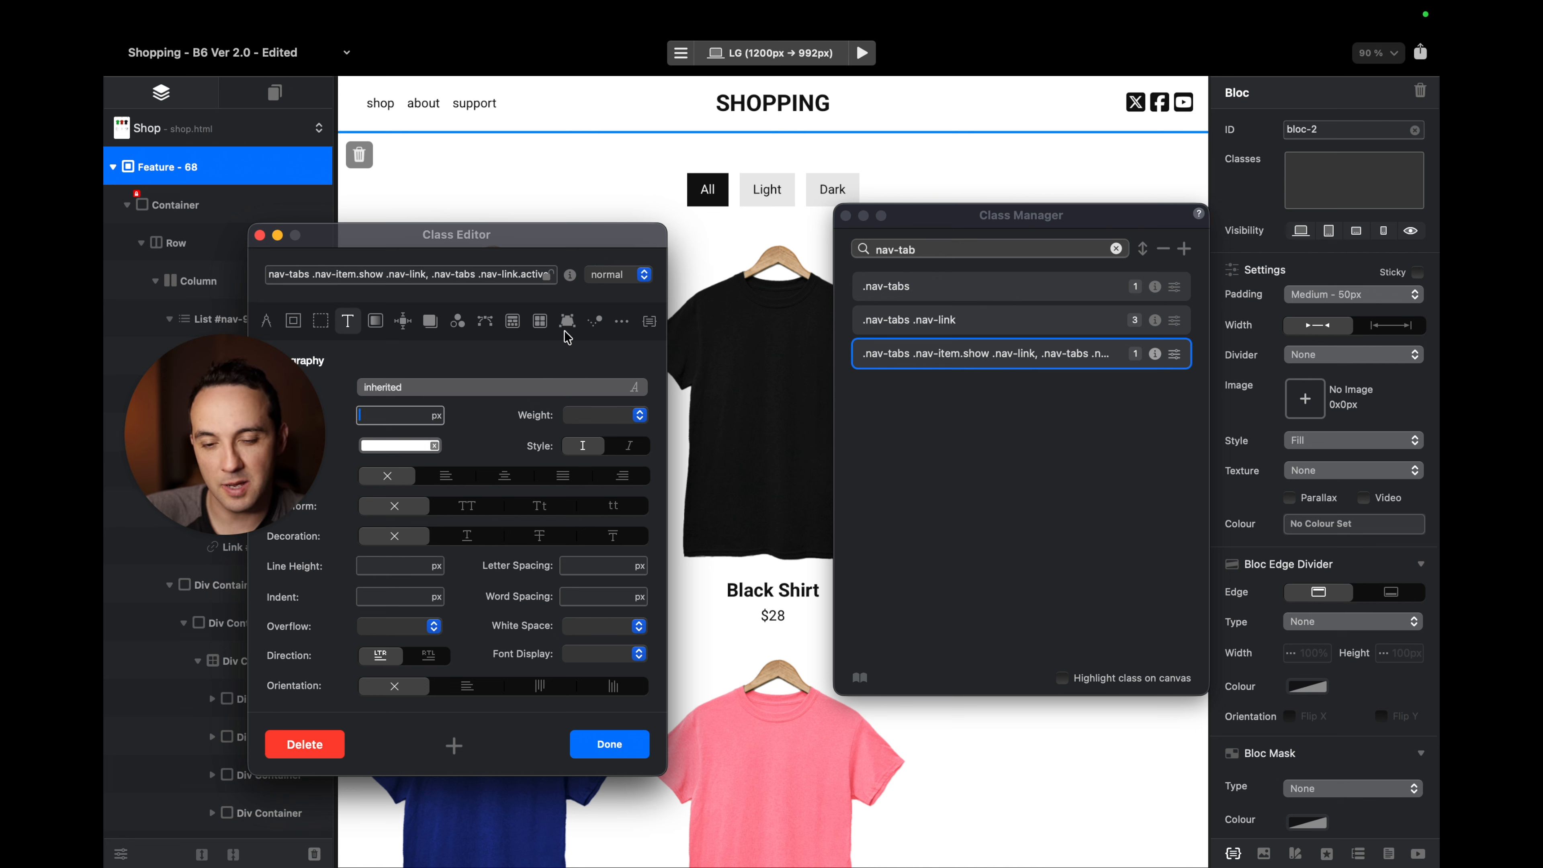
click(543, 323)
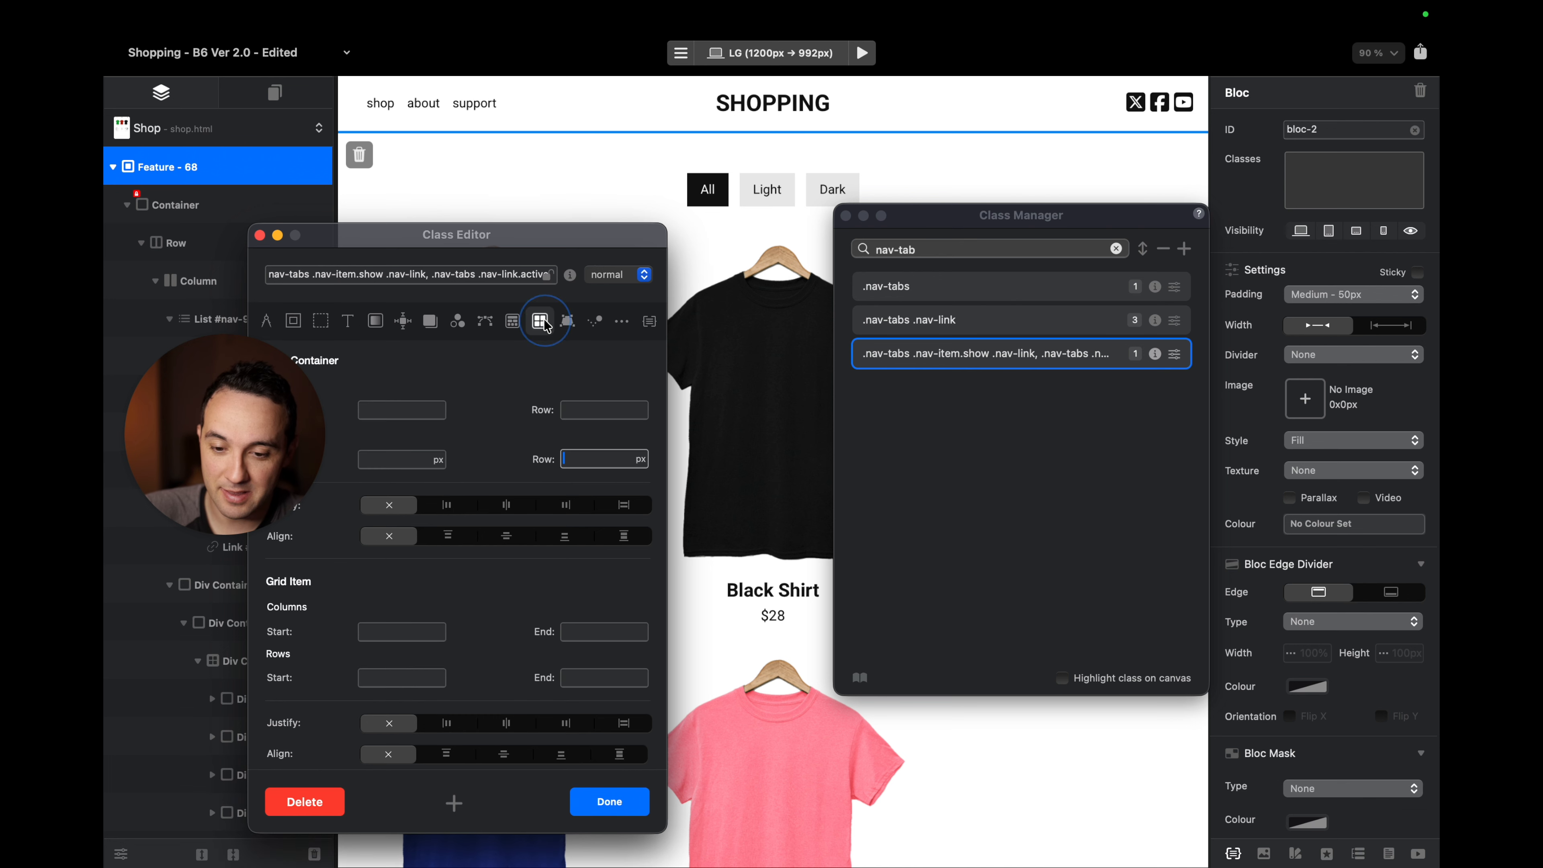
drag(480, 250, 505, 215)
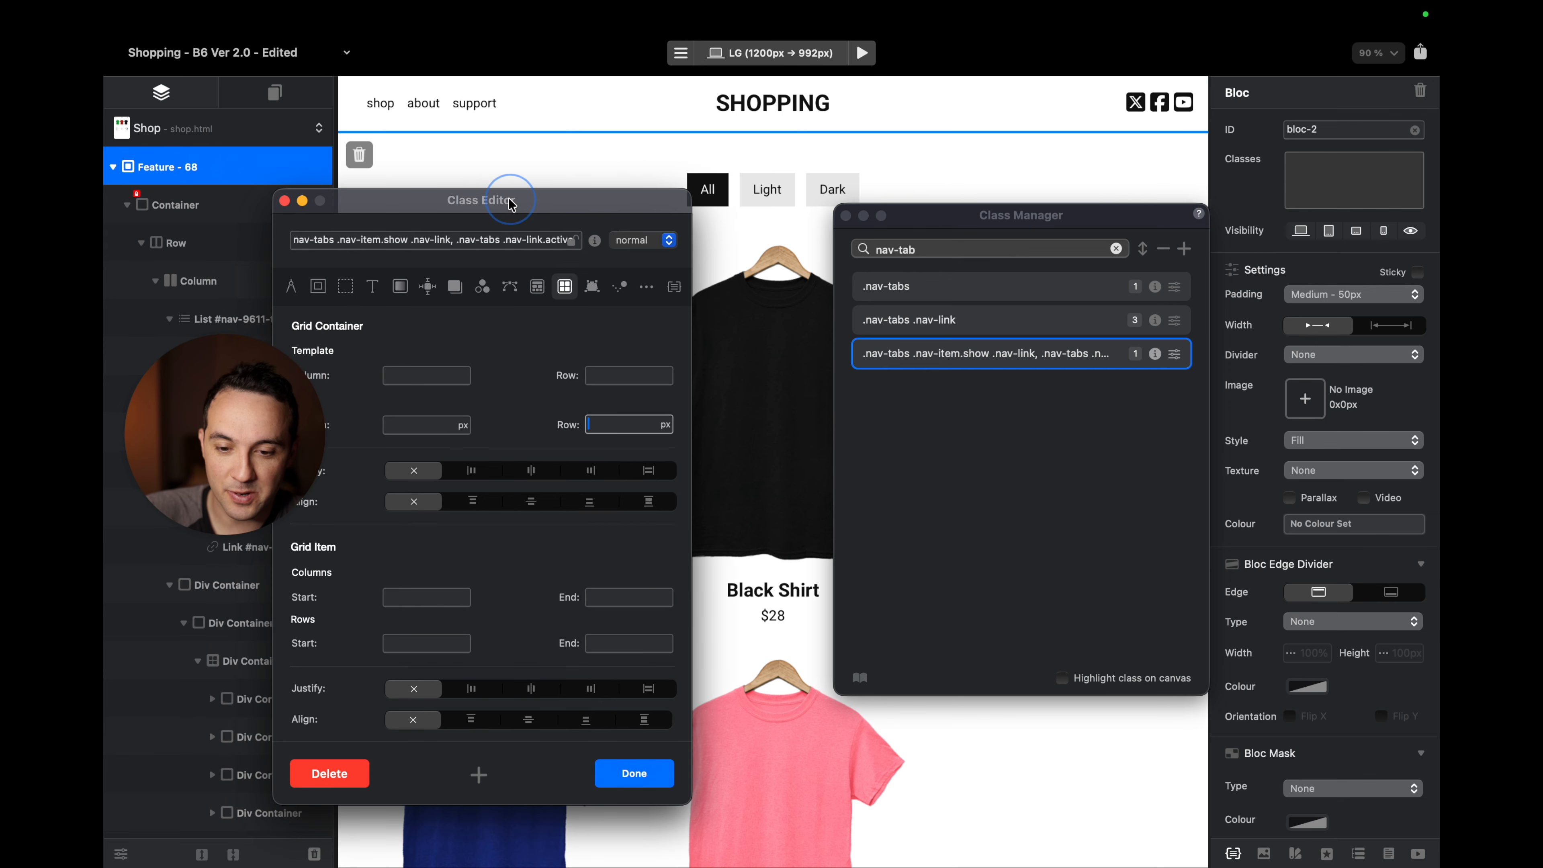
click(592, 286)
click(664, 324)
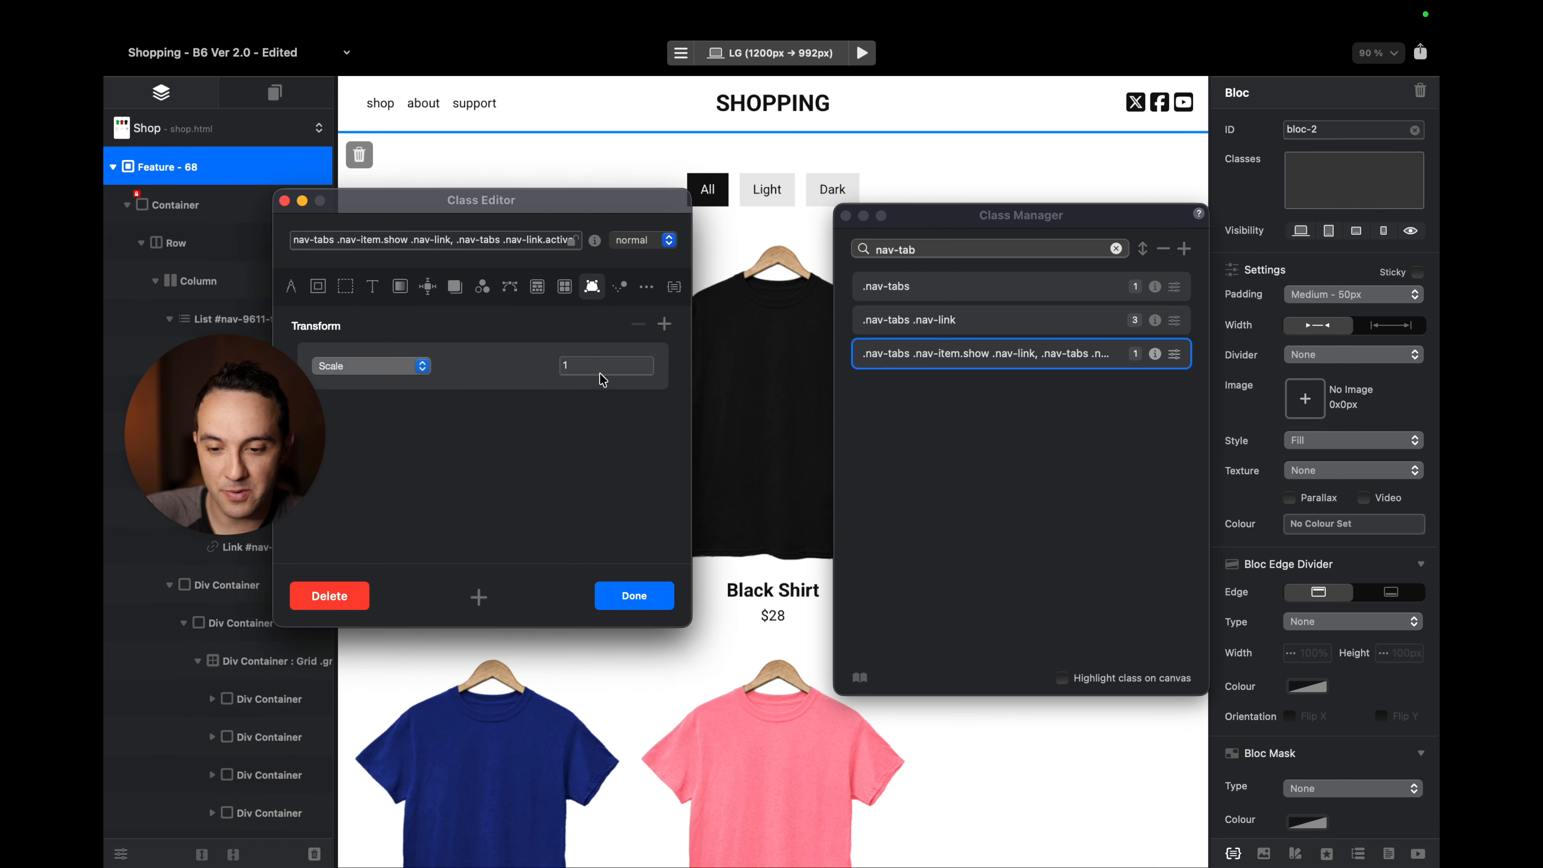
click(610, 365)
text(.1)
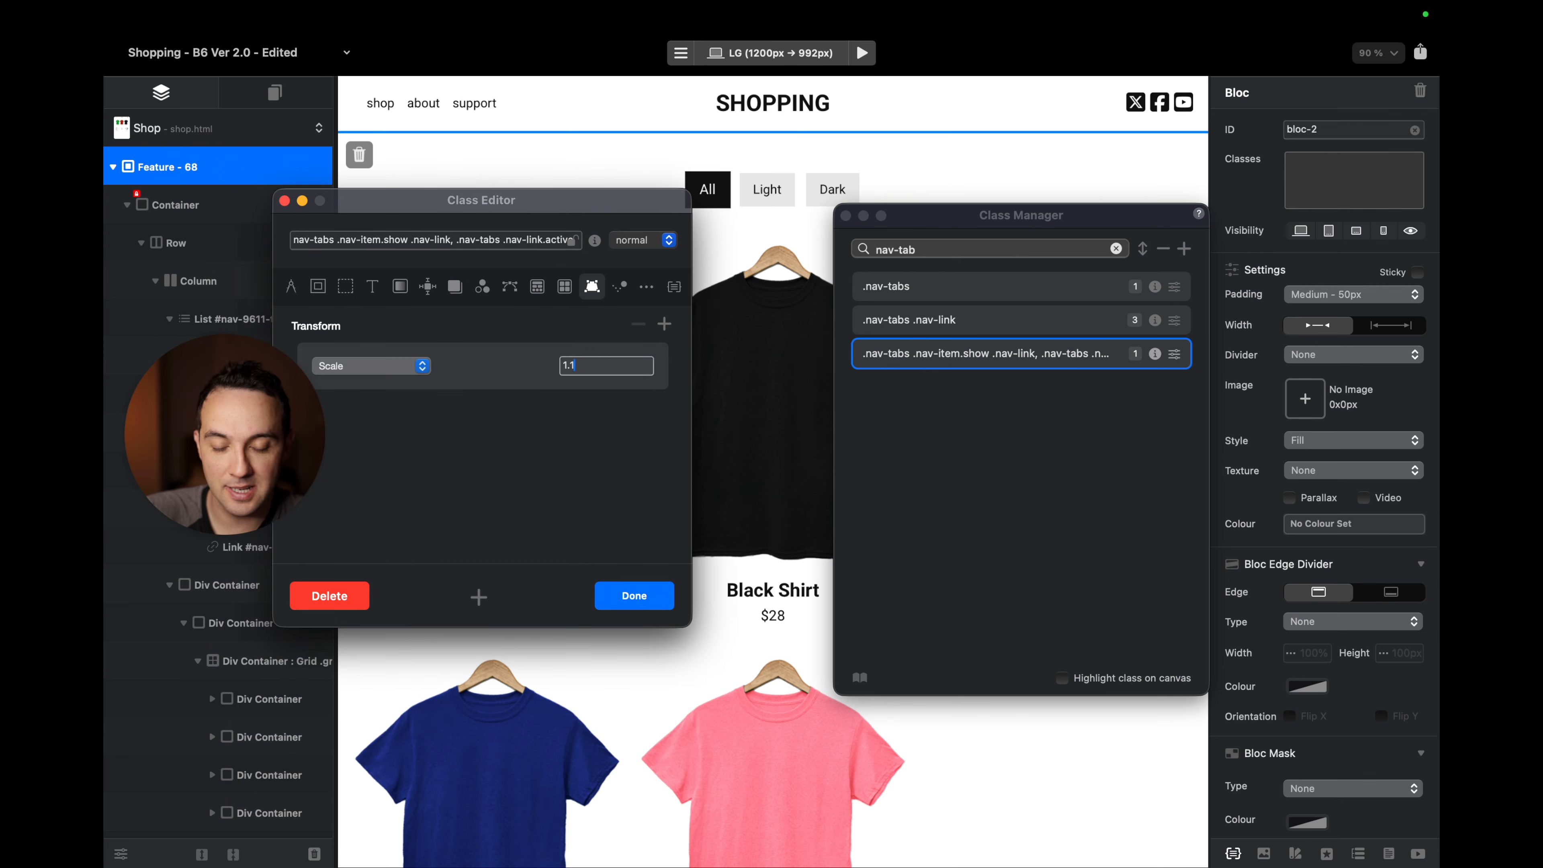
click(621, 286)
click(665, 325)
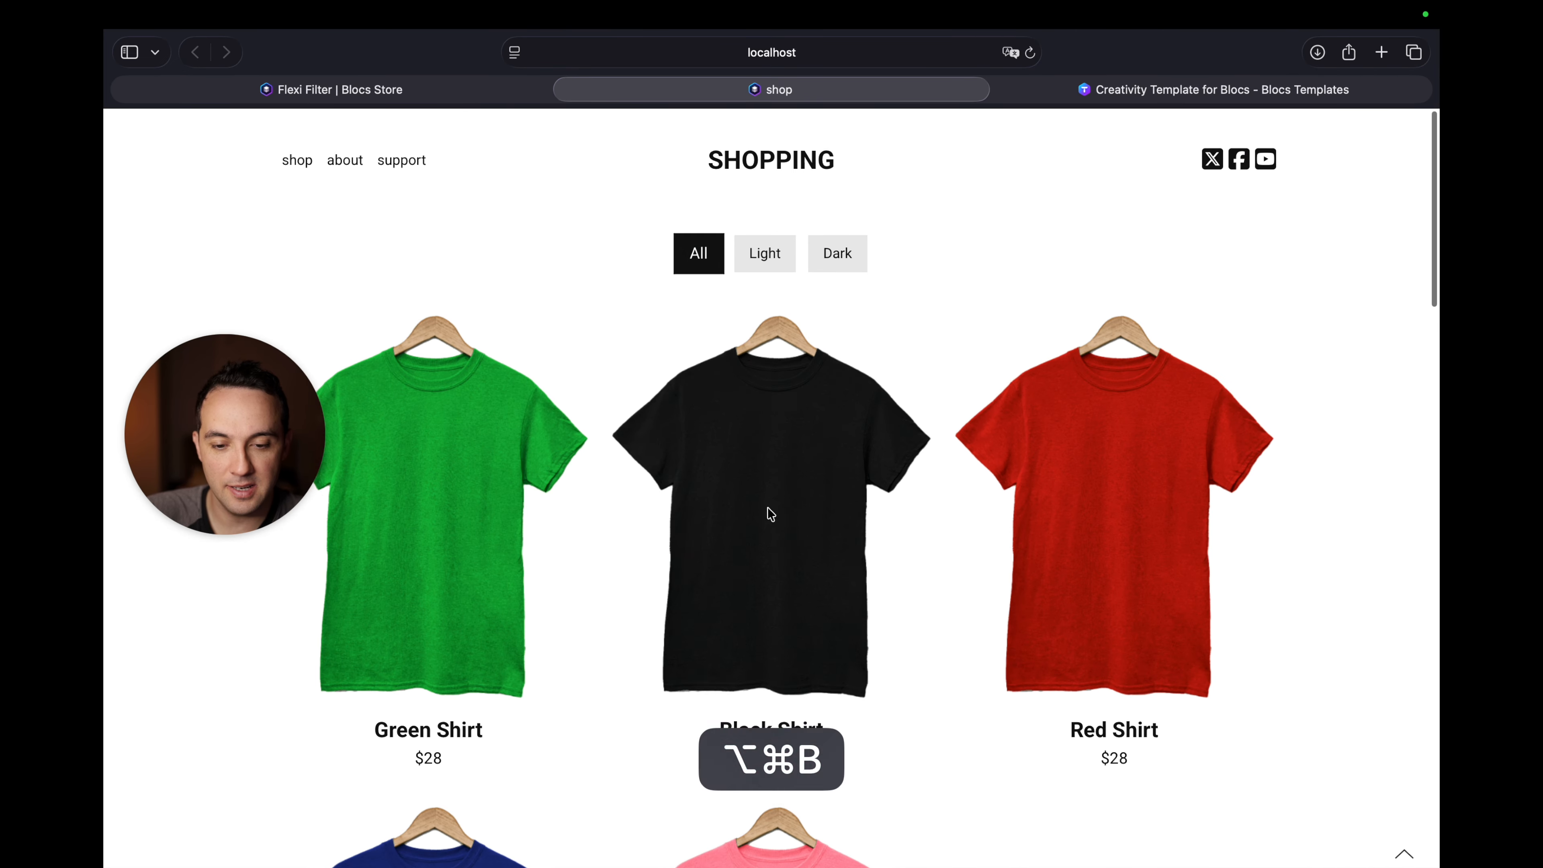
In the browser preview, switch repeatedly between the All, Light and Dark tabs to check the active tab's scaling and transition.
click(767, 238)
click(827, 242)
click(756, 241)
click(700, 242)
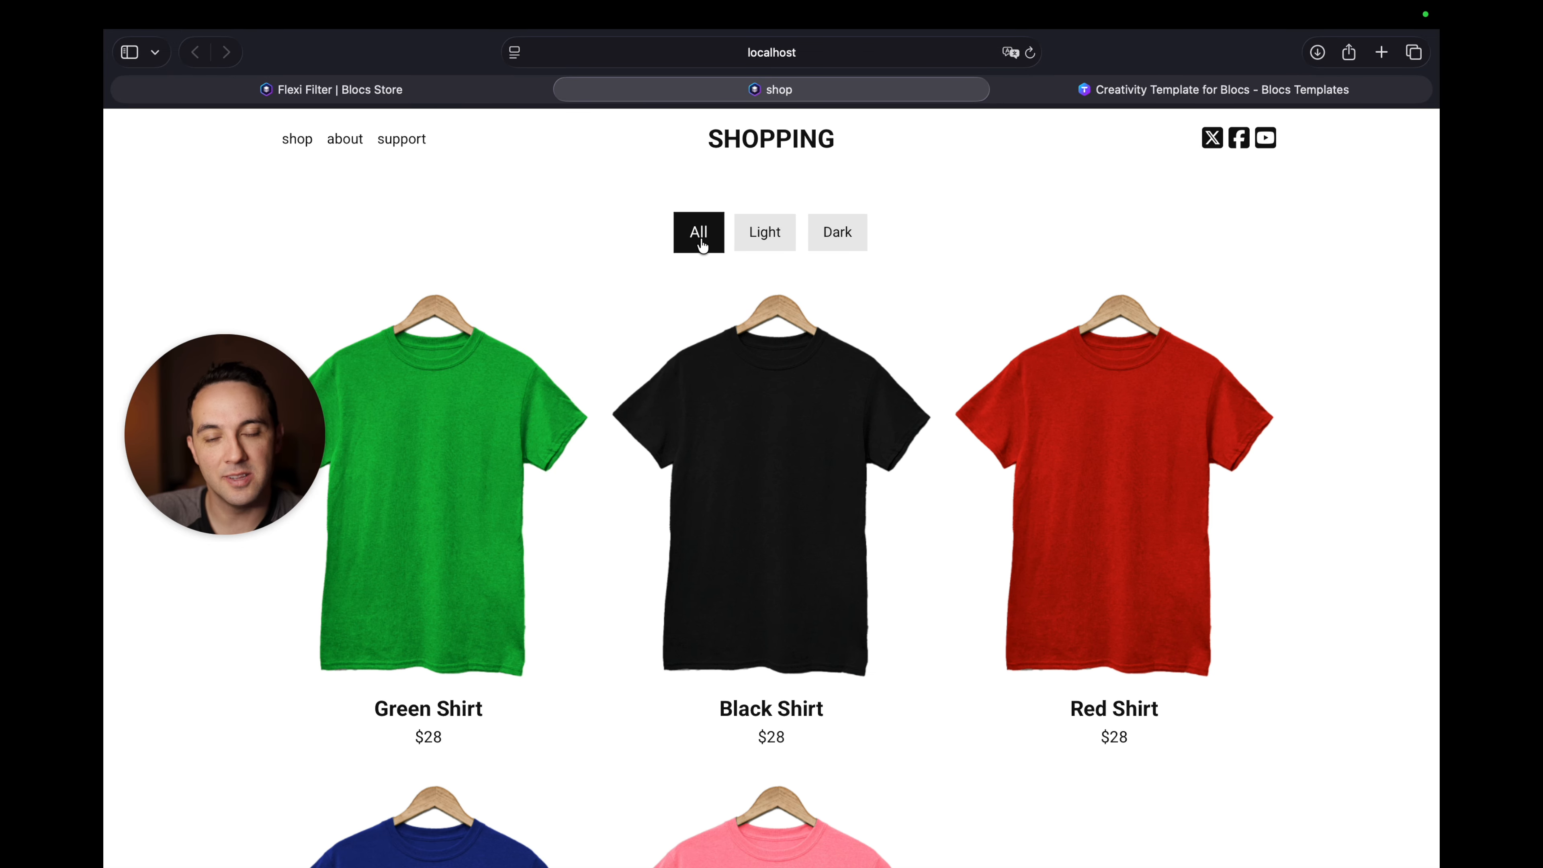
click(754, 244)
click(841, 238)
click(748, 243)
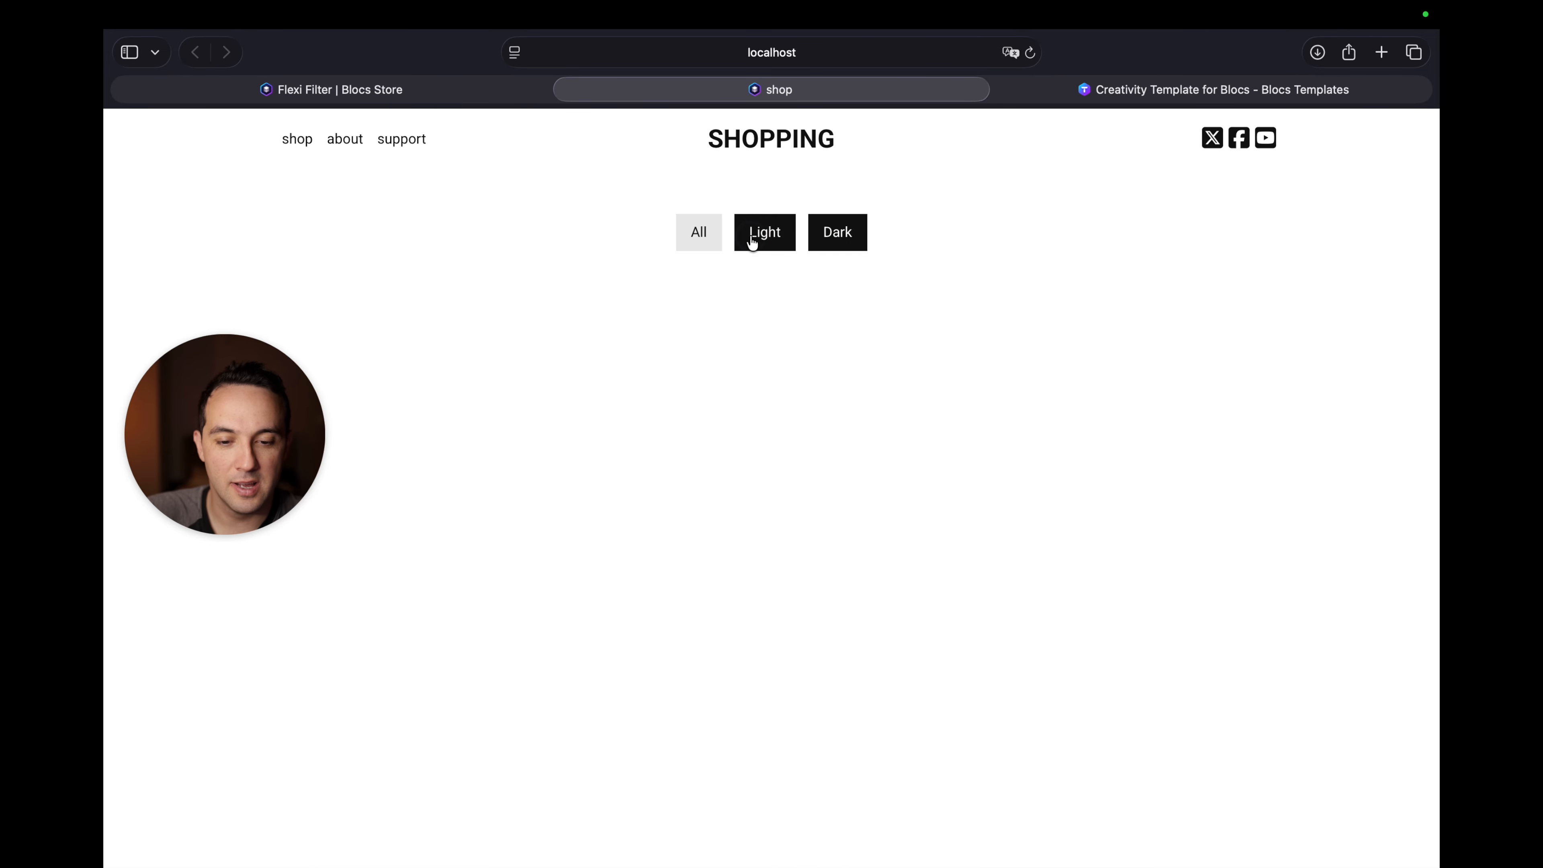
click(688, 248)
Find the Flexi Filter grid on the previewed page and alternate between its Dark and Light tags to review the filter animation.
scroll(689, 246, down, 15)
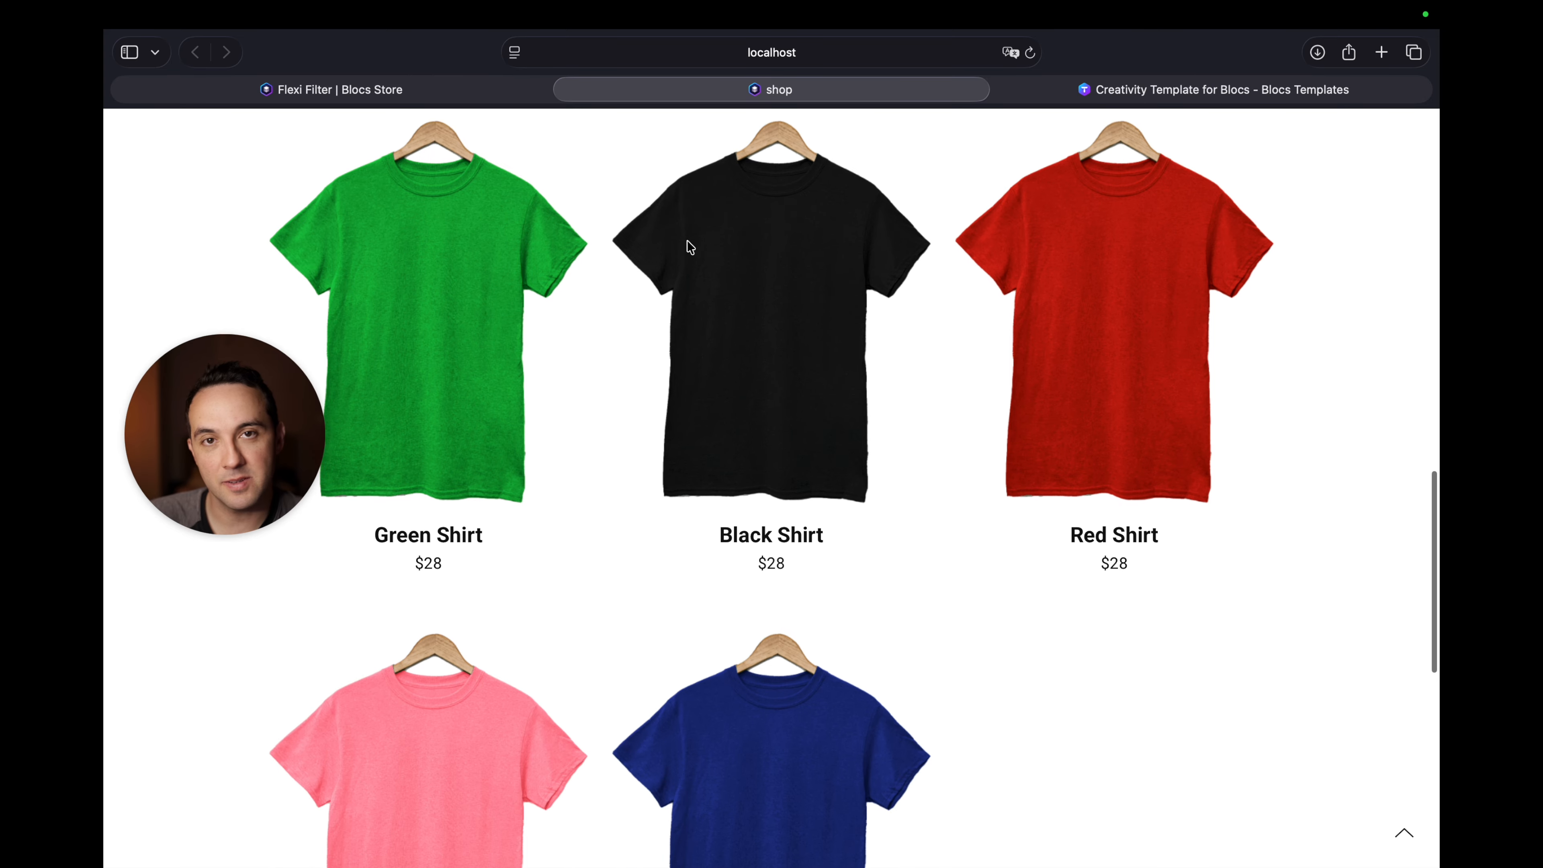
scroll(689, 246, down, 2)
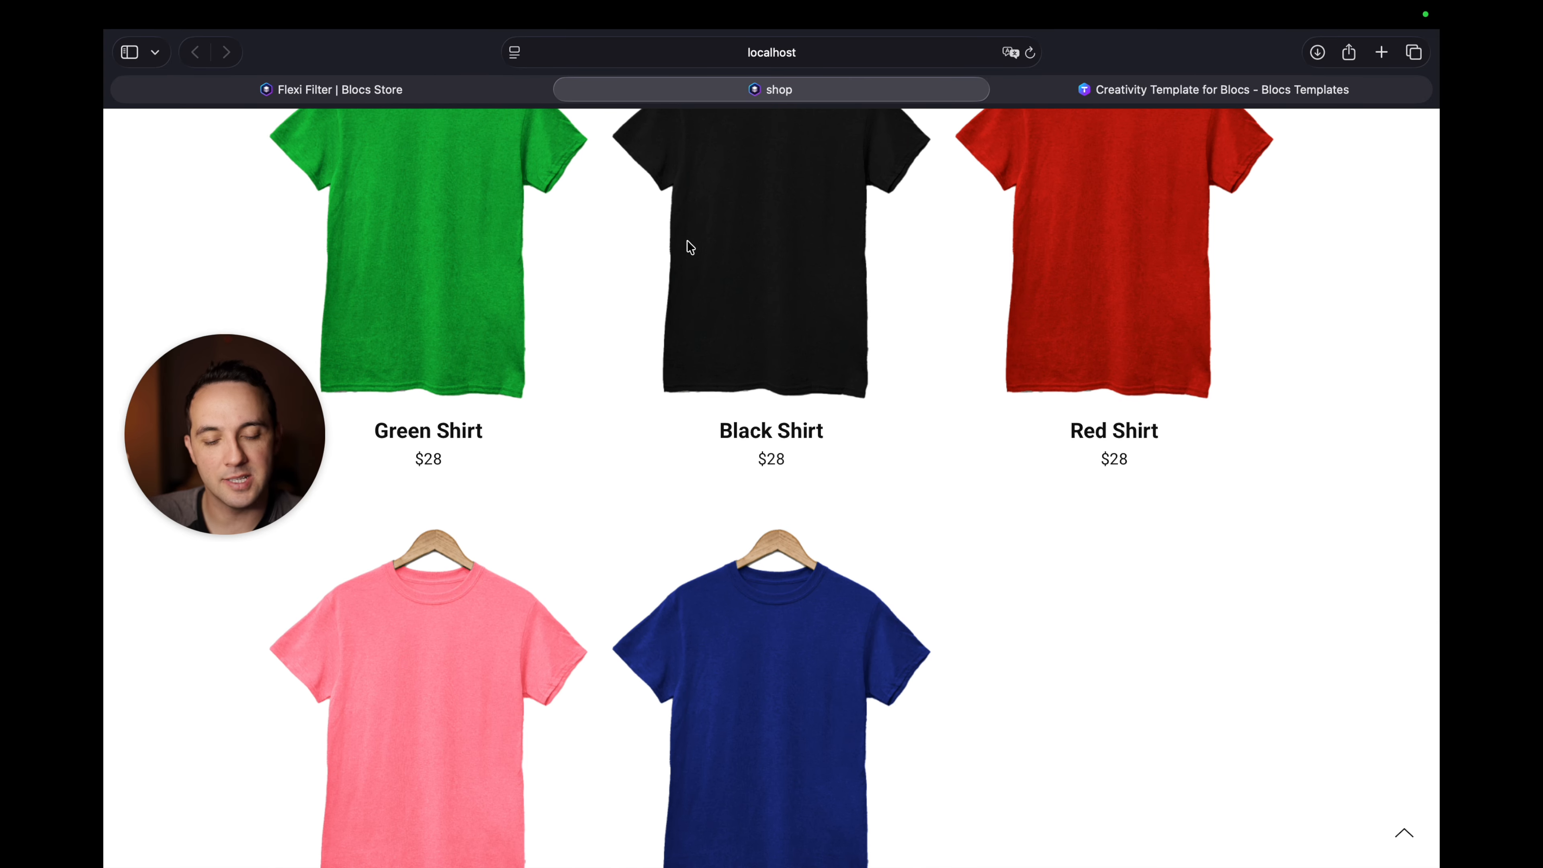
scroll(690, 247, up, 5)
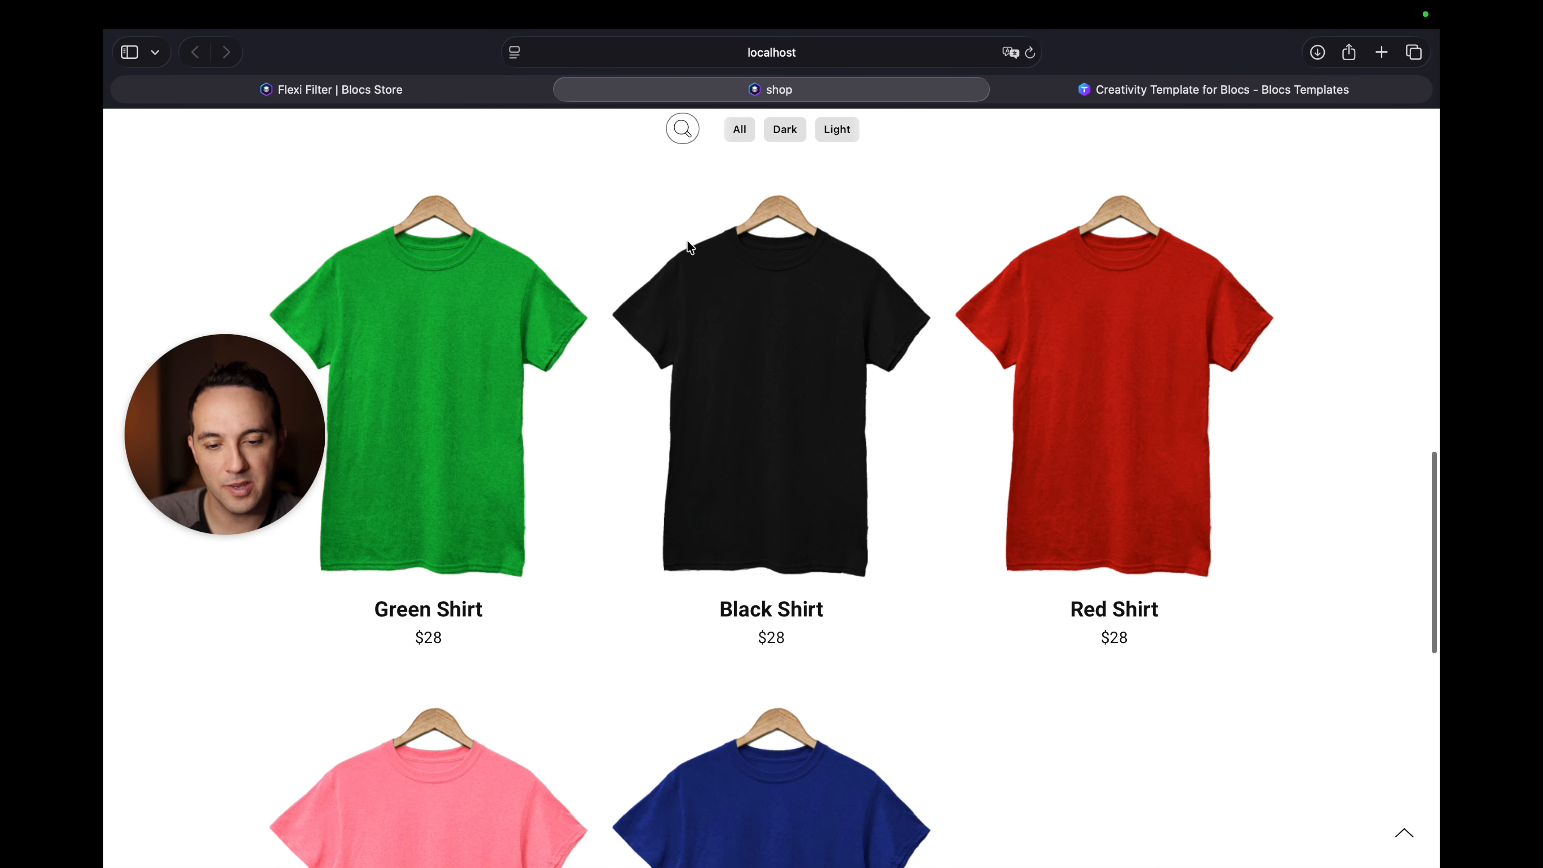
scroll(687, 240, up, 4)
click(794, 269)
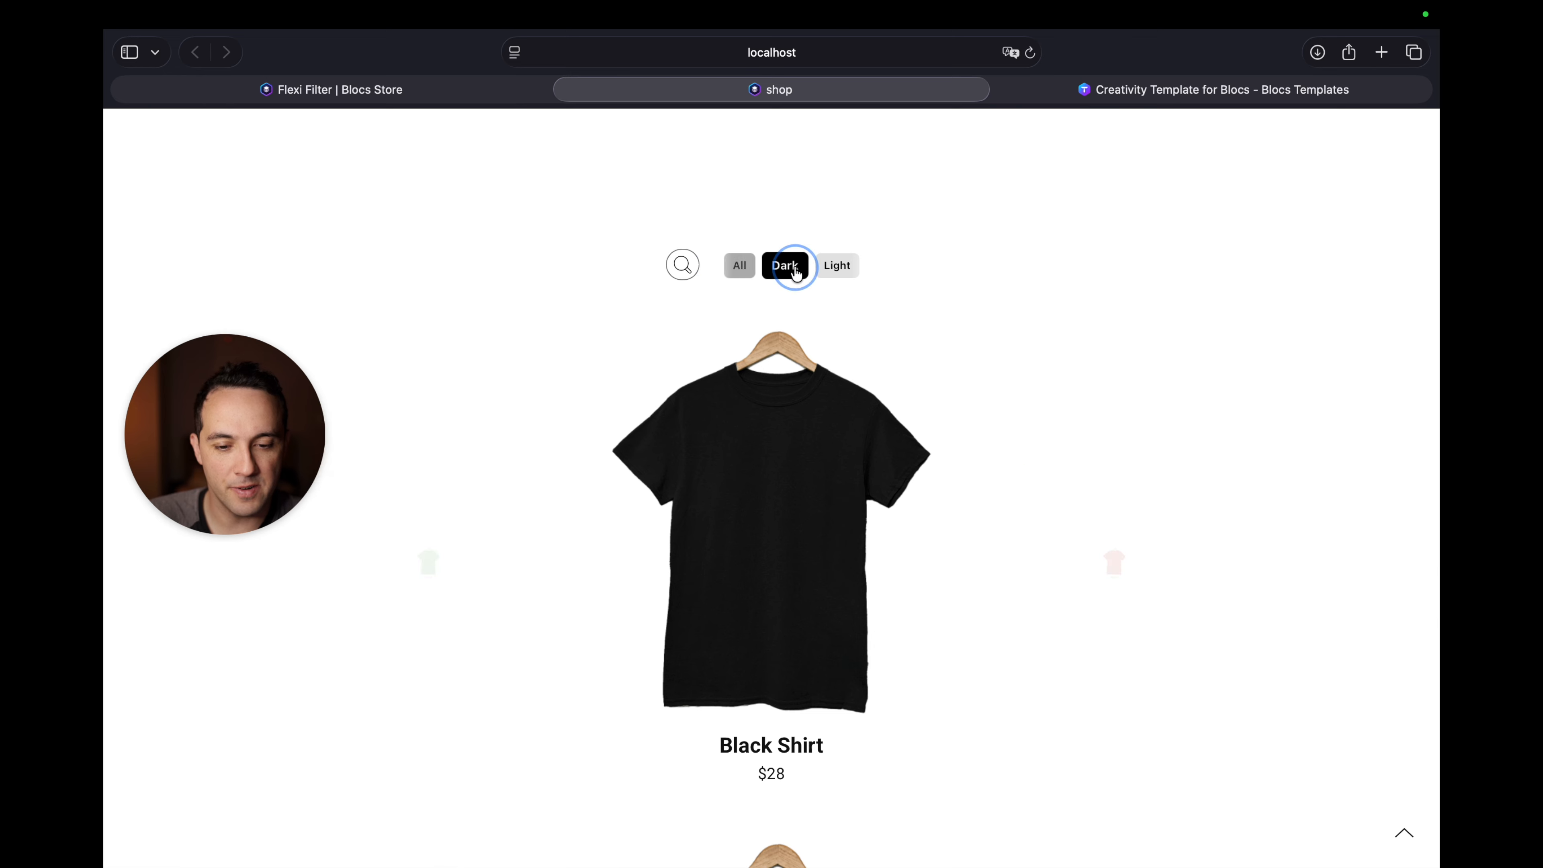
click(851, 274)
click(782, 272)
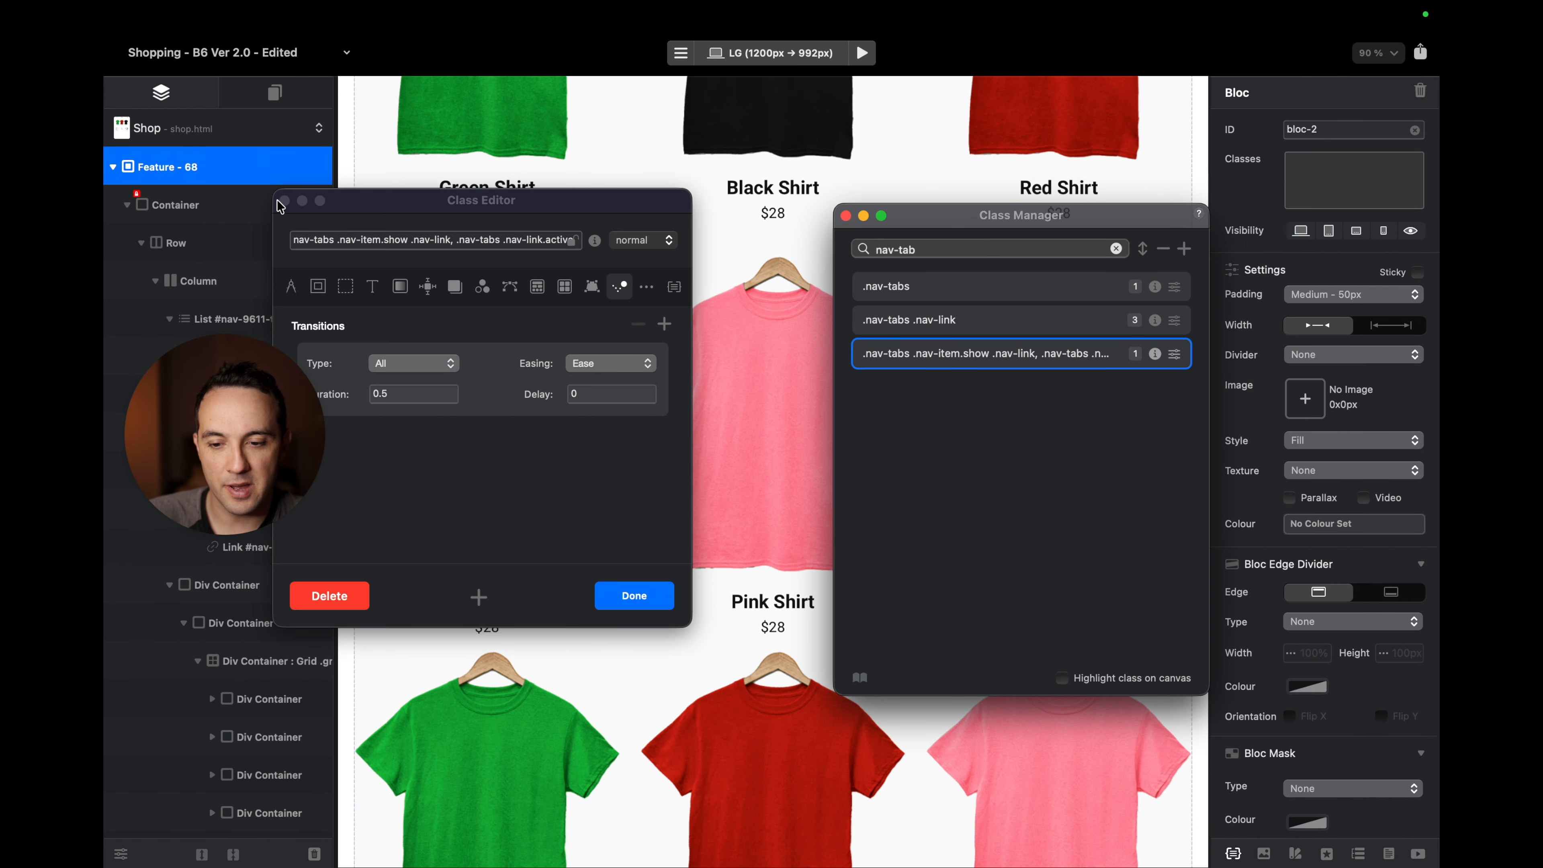
Close the Class Editor and Class Manager in Blocs and select the Flexi Filter bric above its shirt grid.
click(284, 200)
click(846, 216)
scroll(888, 297, down, 20)
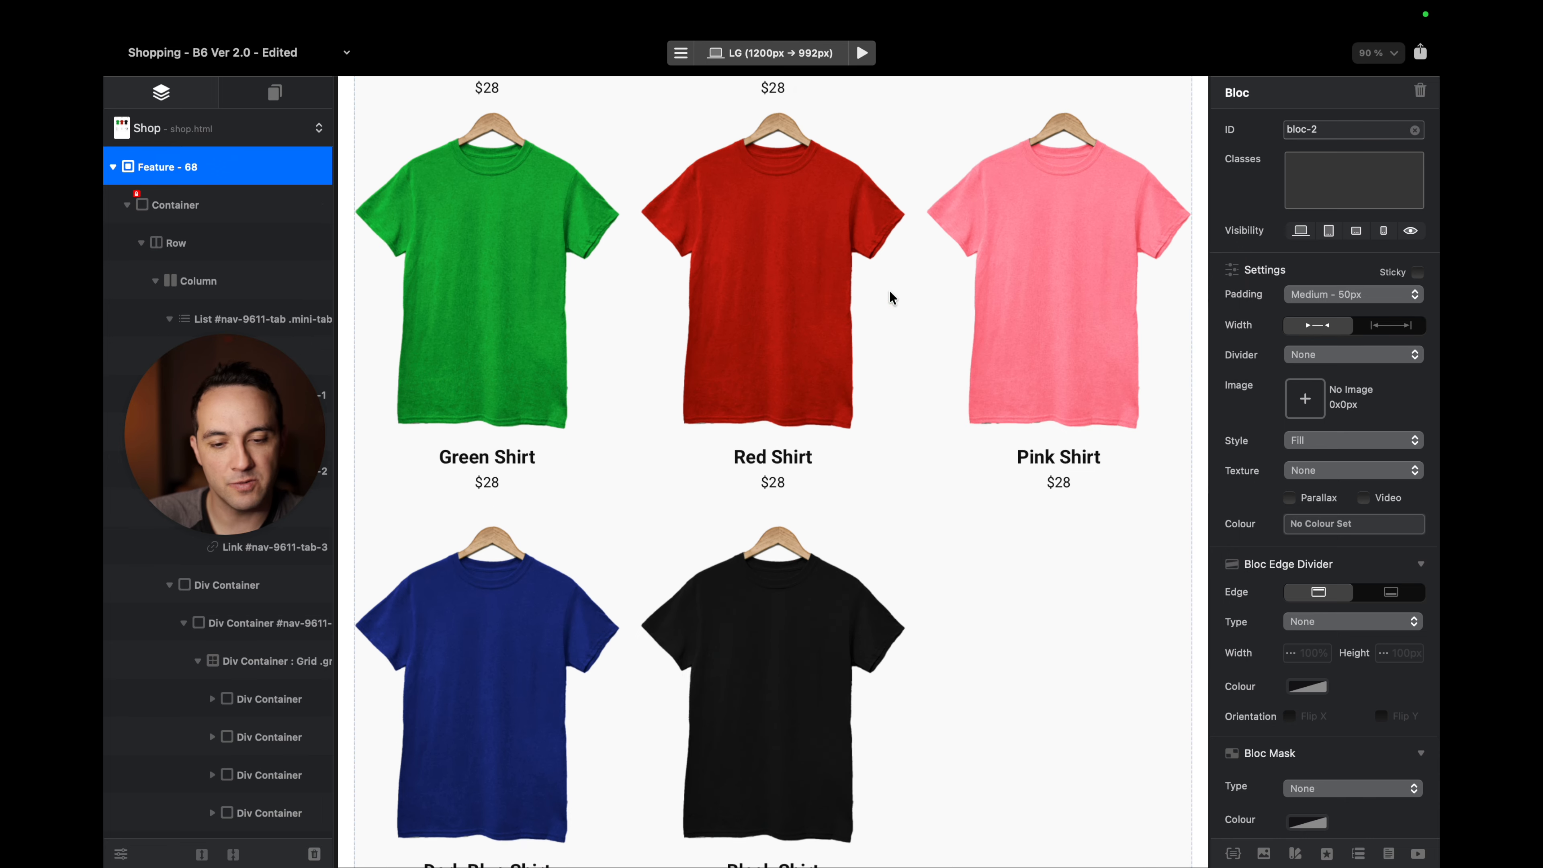
scroll(888, 297, down, 8)
scroll(889, 296, up, 5)
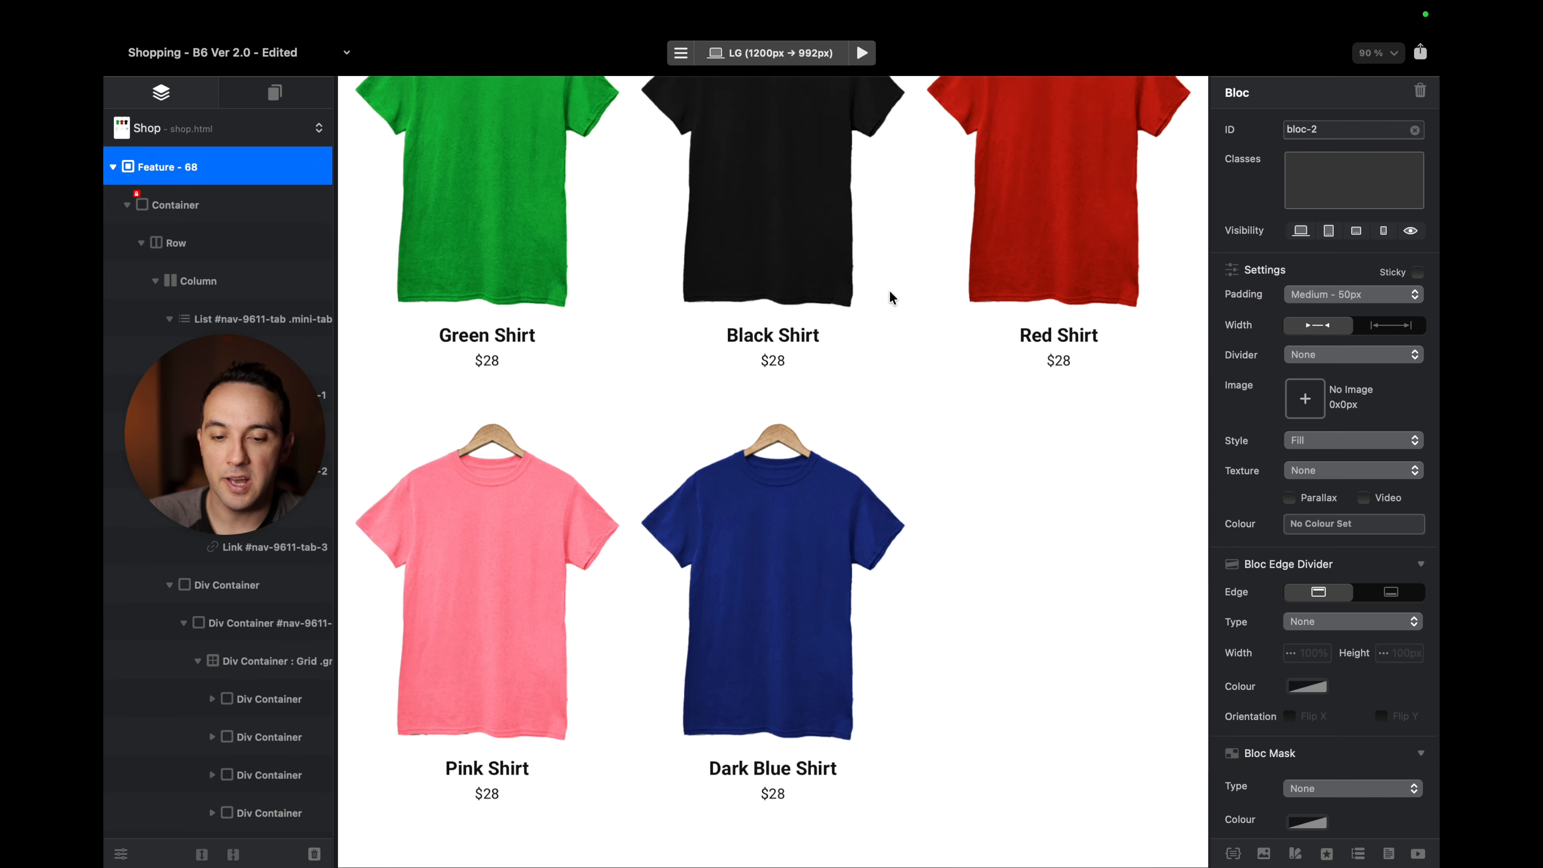
scroll(899, 243, down, 1)
click(909, 192)
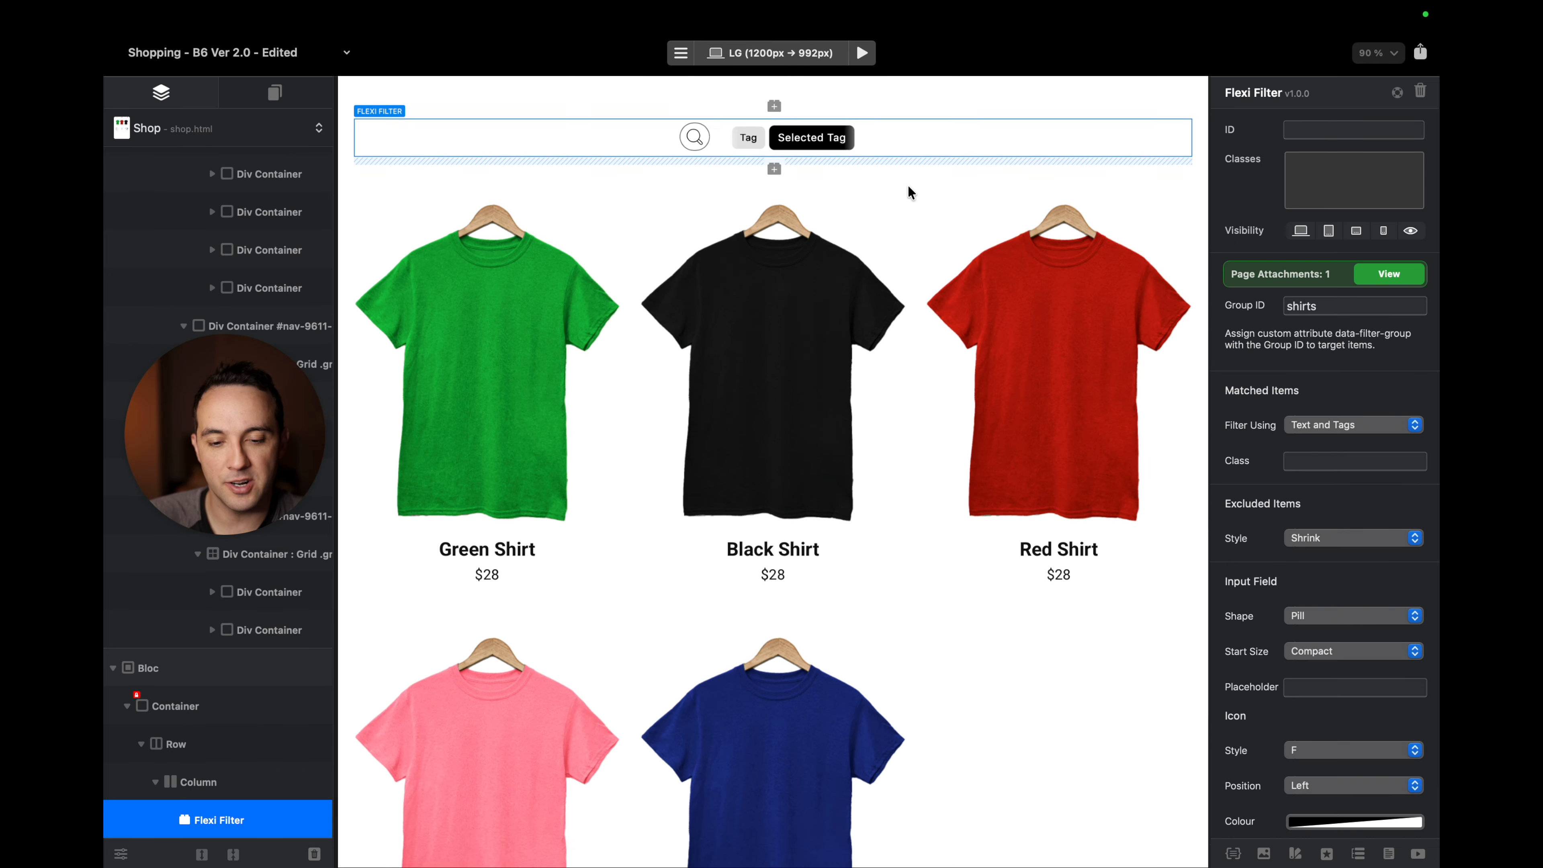
Select the Black Shirt column in the Flexi Filter grid and examine its custom attributes.
scroll(911, 189, down, 3)
click(912, 307)
scroll(1421, 727, down, 5)
scroll(1420, 727, down, 5)
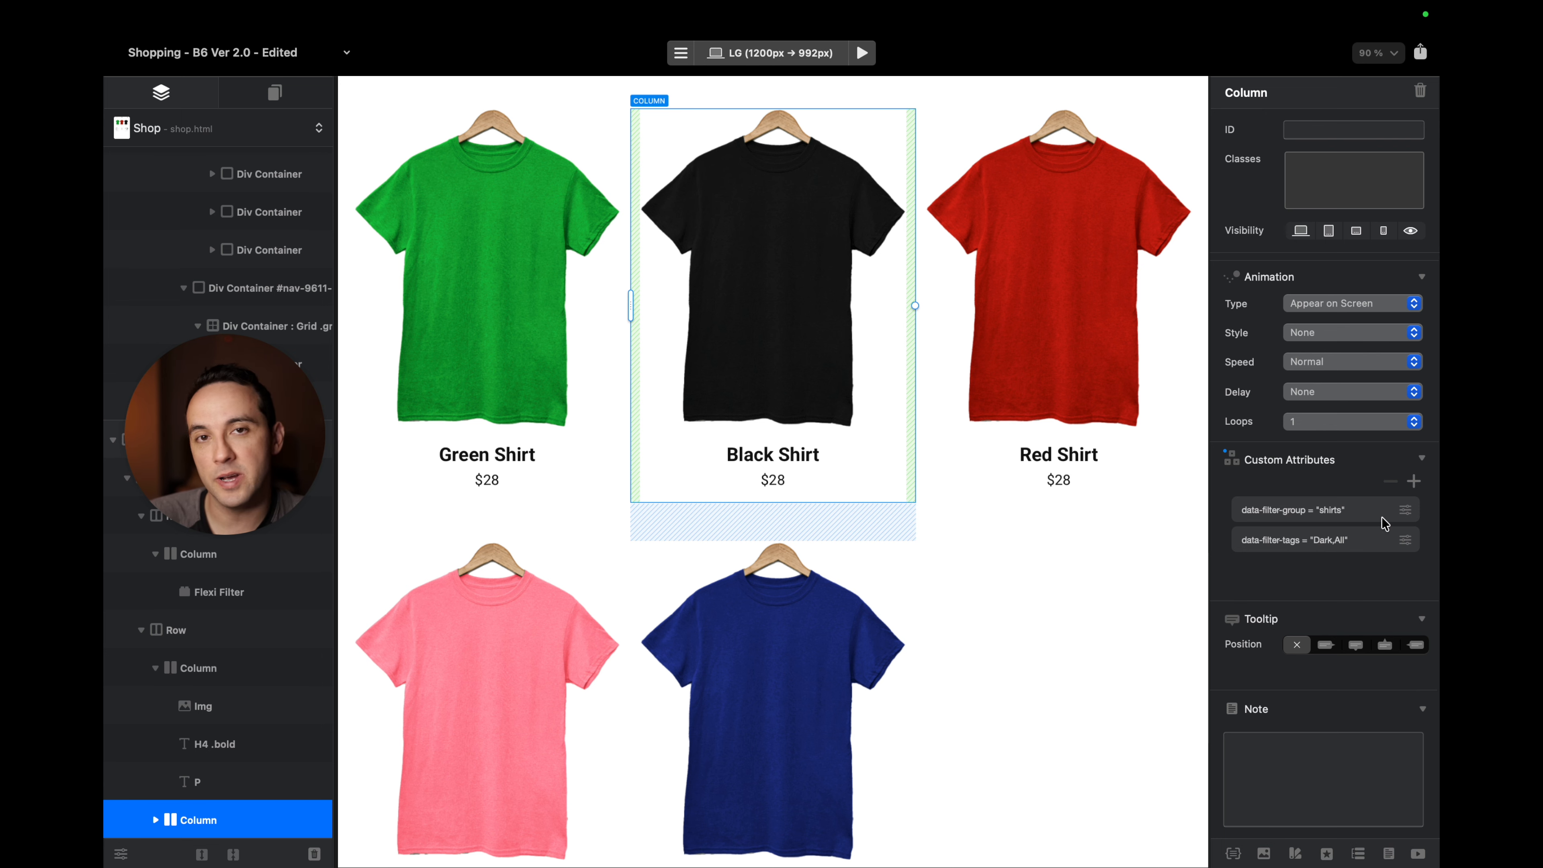
Review the Flexi Filter's settings, then select its surrounding bloc and look over the shirt grid.
scroll(937, 491, up, 4)
click(961, 247)
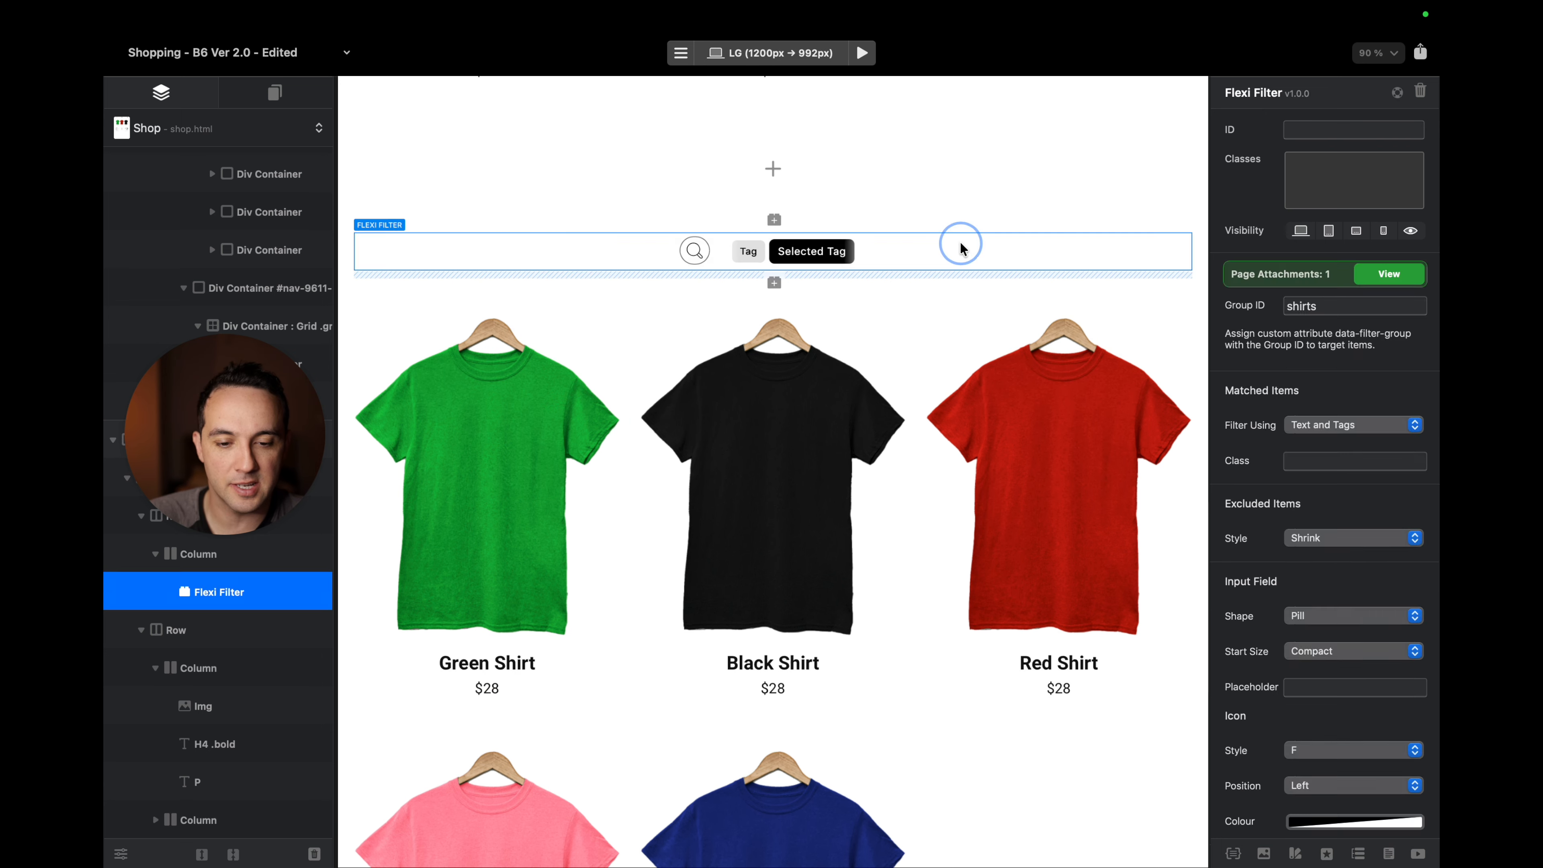
click(974, 207)
scroll(974, 208, down, 2)
scroll(974, 208, down, 3)
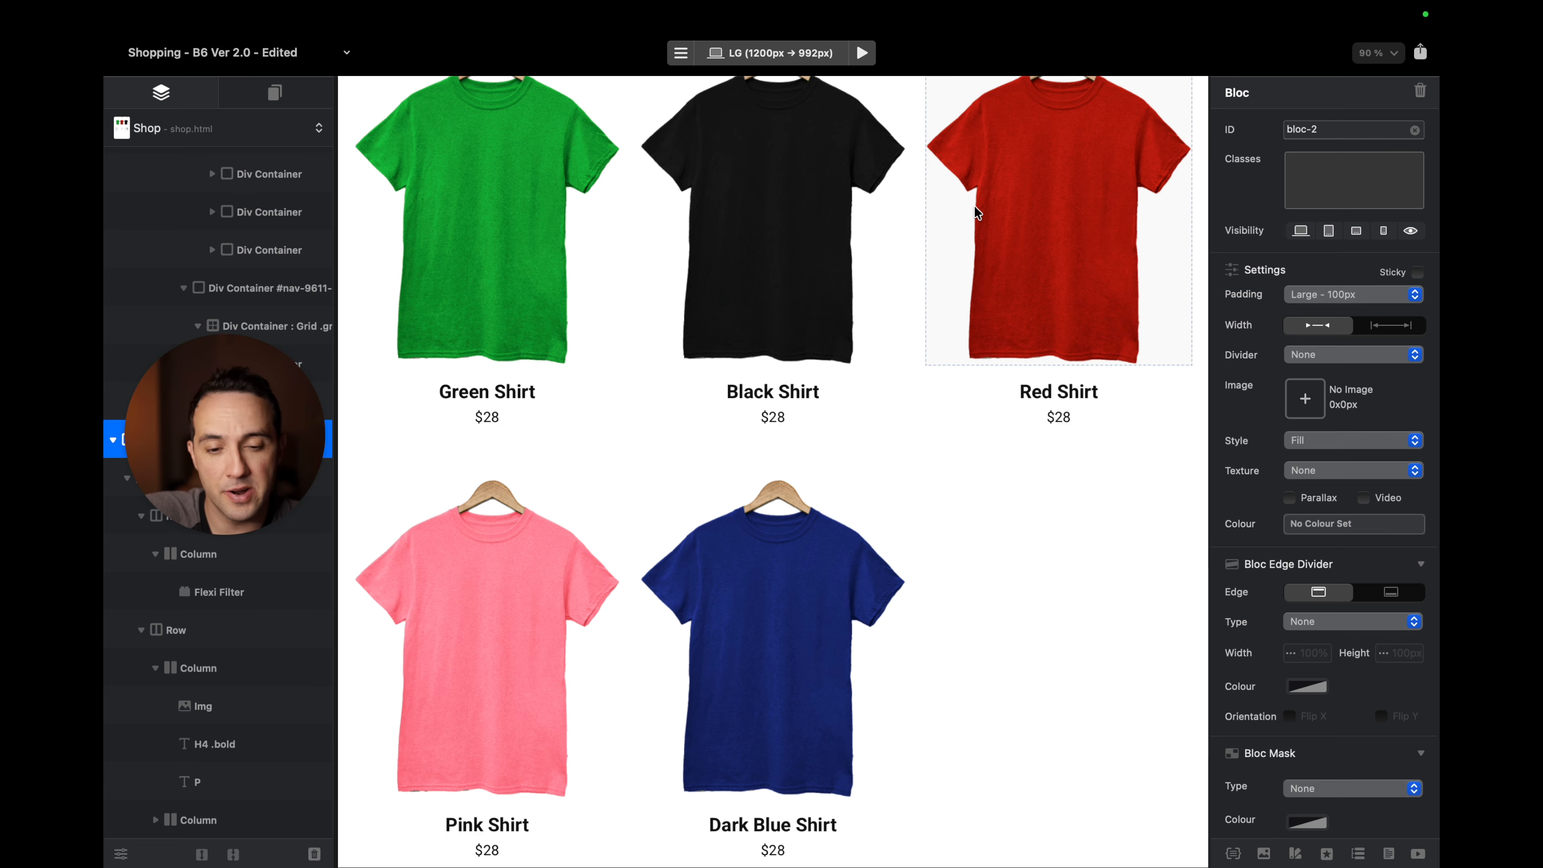
scroll(974, 205, up, 5)
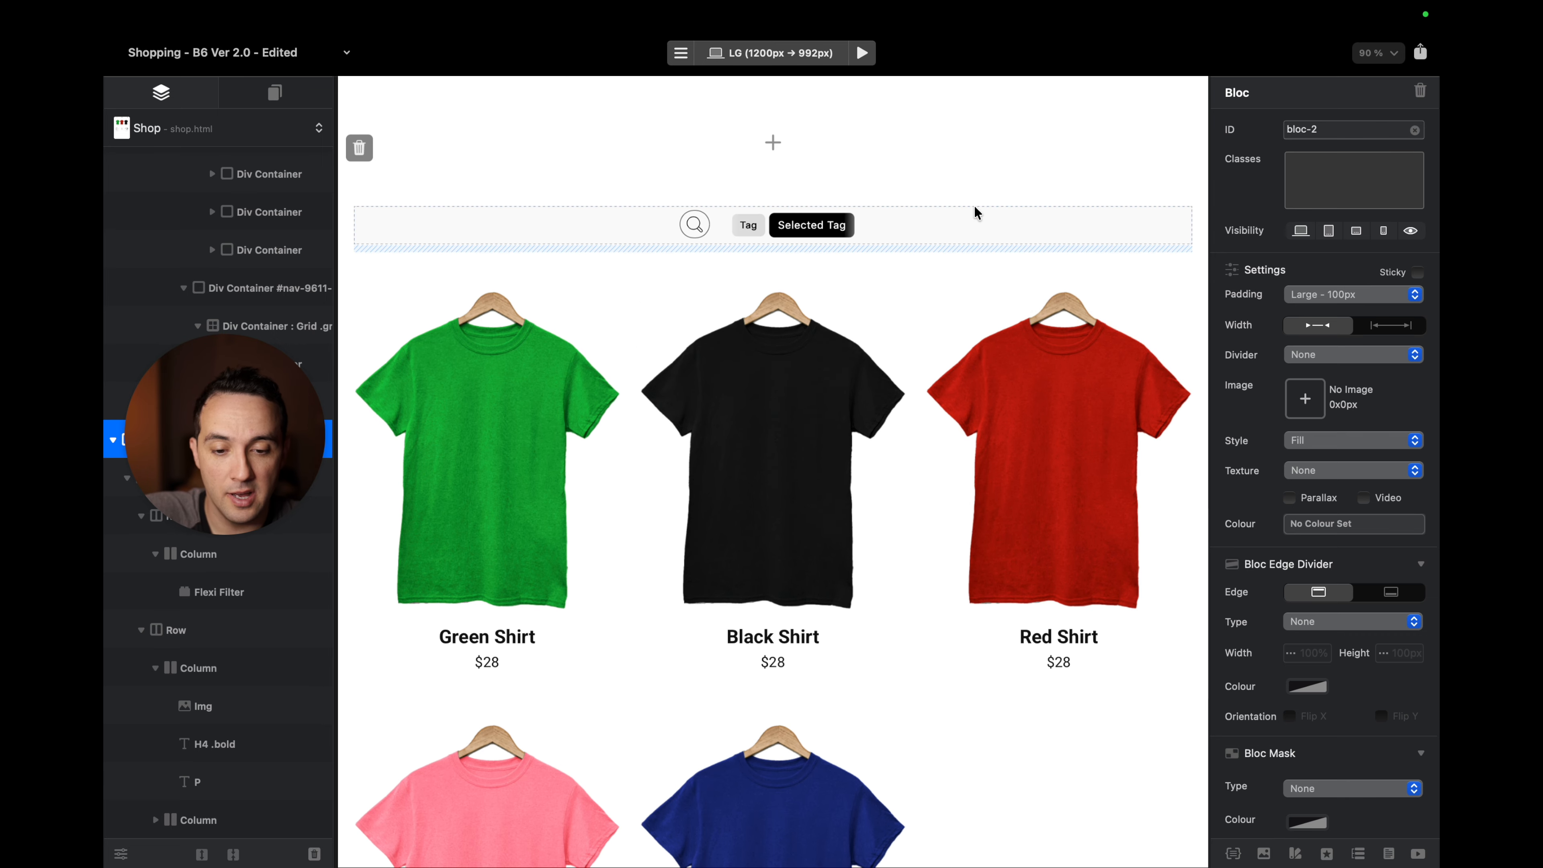